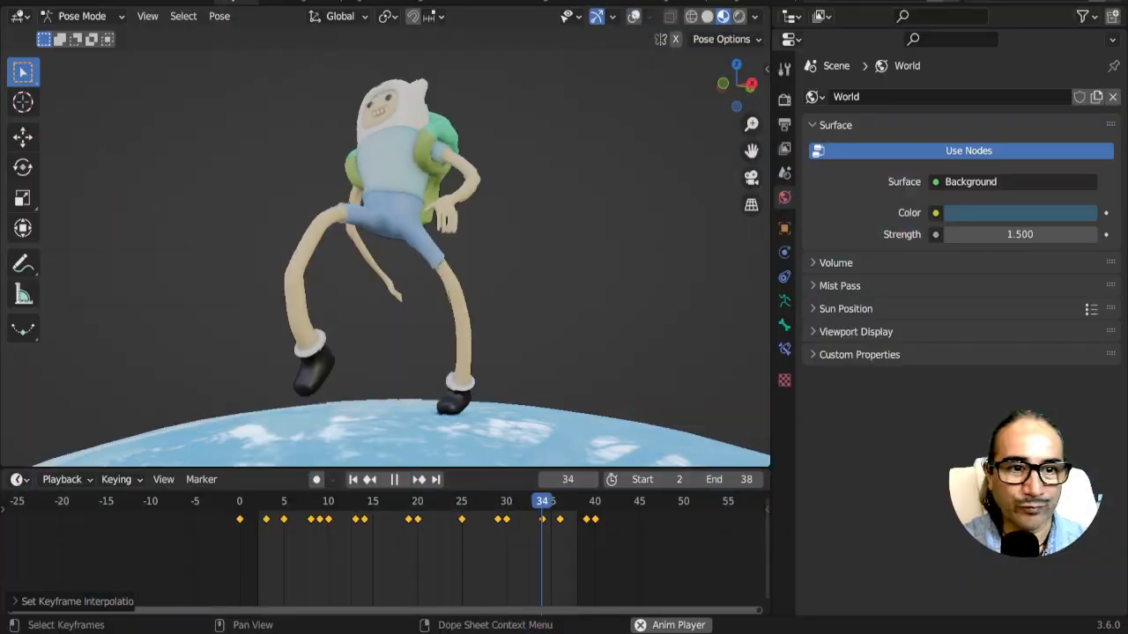
Step: Open the recently used file adventure2.blend
{"action": "middle_click_drag", "start_coordinate": [568, 326], "coordinate": [466, 314]}
{"action": "left_click", "coordinate": [12, 5]}
{"action": "left_click", "coordinate": [43, 3]}
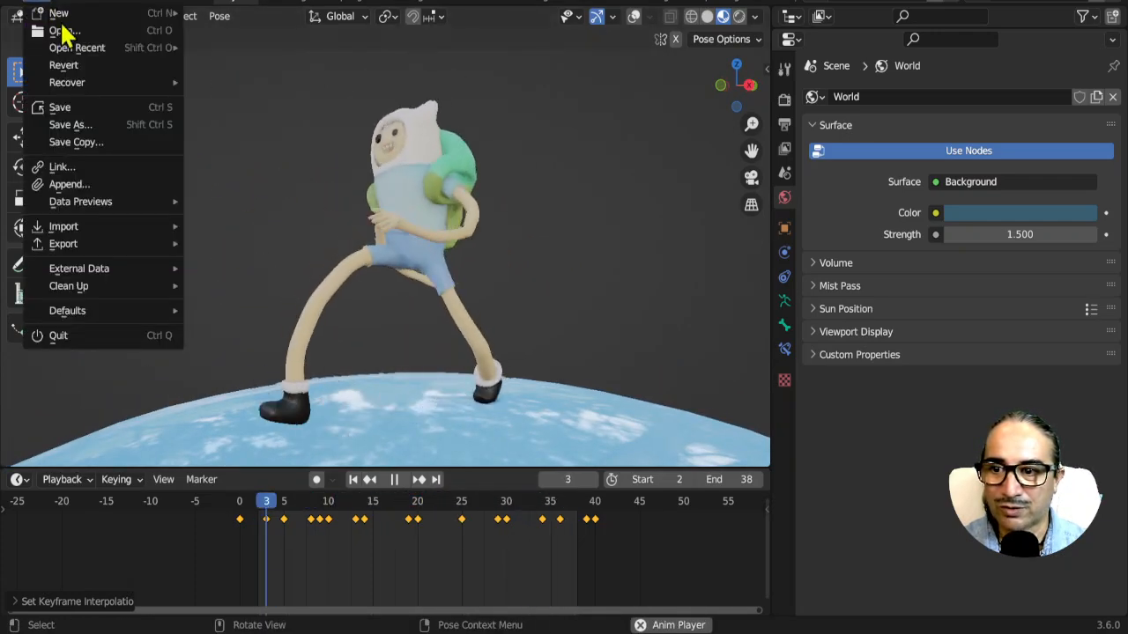
{"action": "mouse_move", "coordinate": [93, 50]}
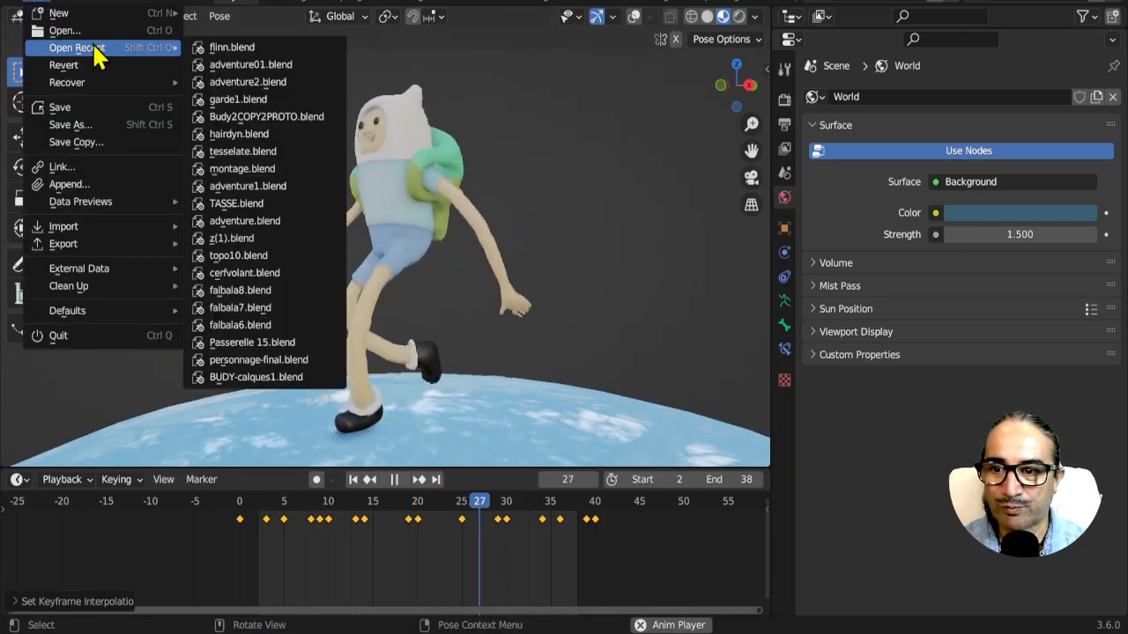
{"action": "left_click", "coordinate": [264, 81]}
Step: Assign the action rigAction.002 to the rig and play the animation
{"action": "middle_click_drag", "start_coordinate": [323, 264], "coordinate": [372, 306]}
{"action": "scroll", "coordinate": [373, 311], "scroll_direction": "up", "scroll_amount": 1}
{"action": "left_click", "coordinate": [393, 462]}
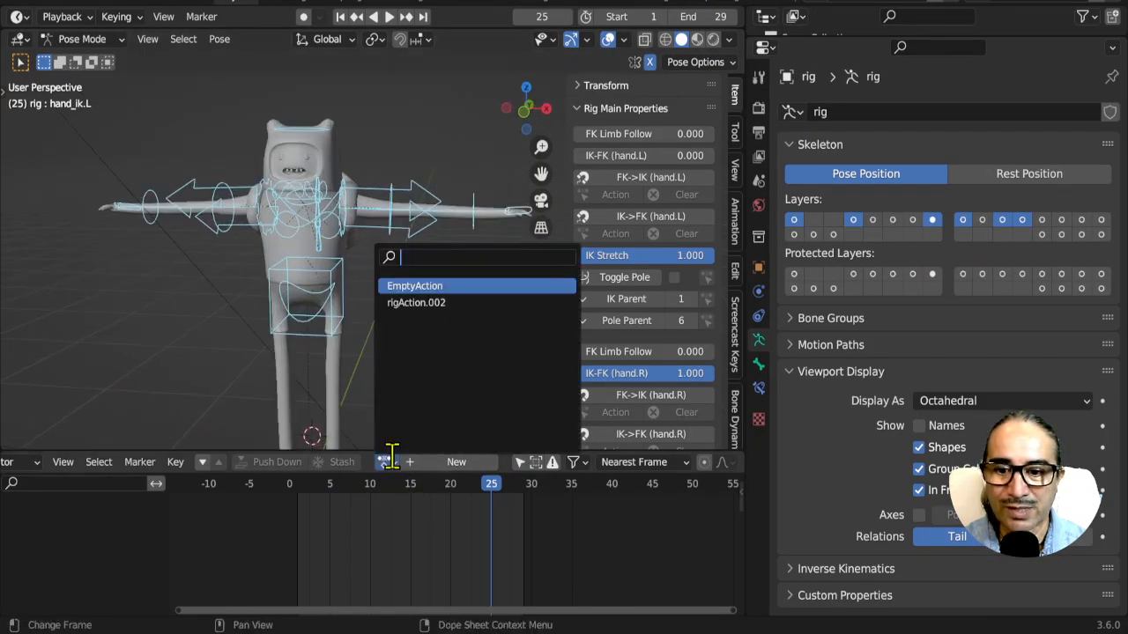
{"action": "left_click", "coordinate": [443, 302]}
{"action": "scroll", "coordinate": [448, 317], "scroll_direction": "down", "scroll_amount": 3}
{"action": "middle_click_drag", "start_coordinate": [447, 317], "coordinate": [411, 327]}
{"action": "key", "text": "space"}
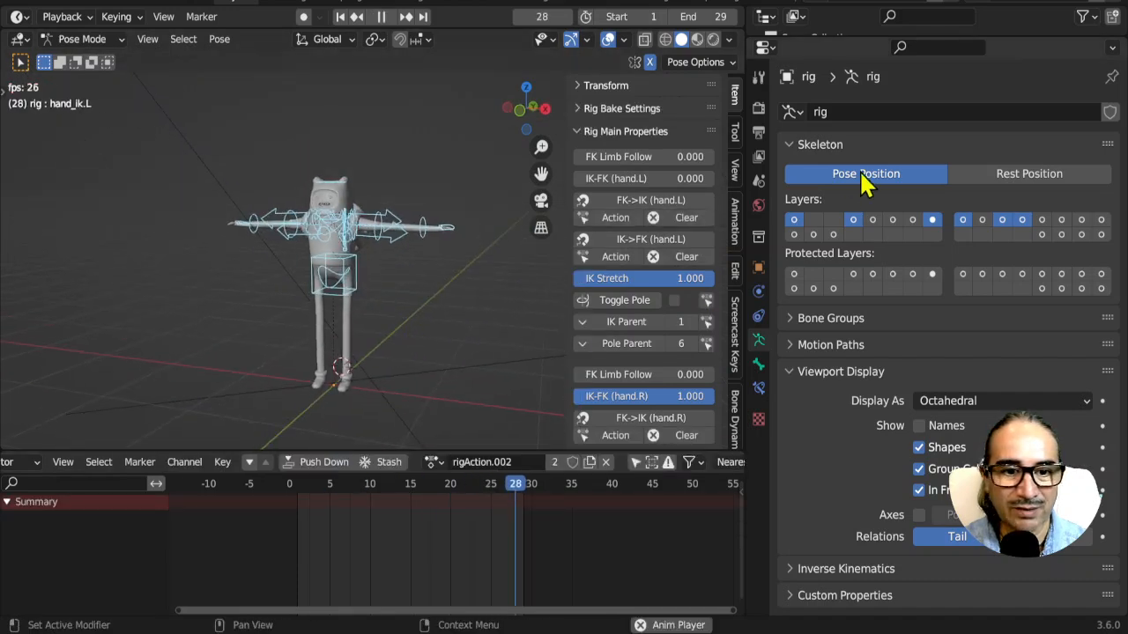
{"action": "key", "text": "space"}
Step: Open the recent file adventure01.blend without saving the changes to adventure2.blend
{"action": "left_click", "coordinate": [41, 4]}
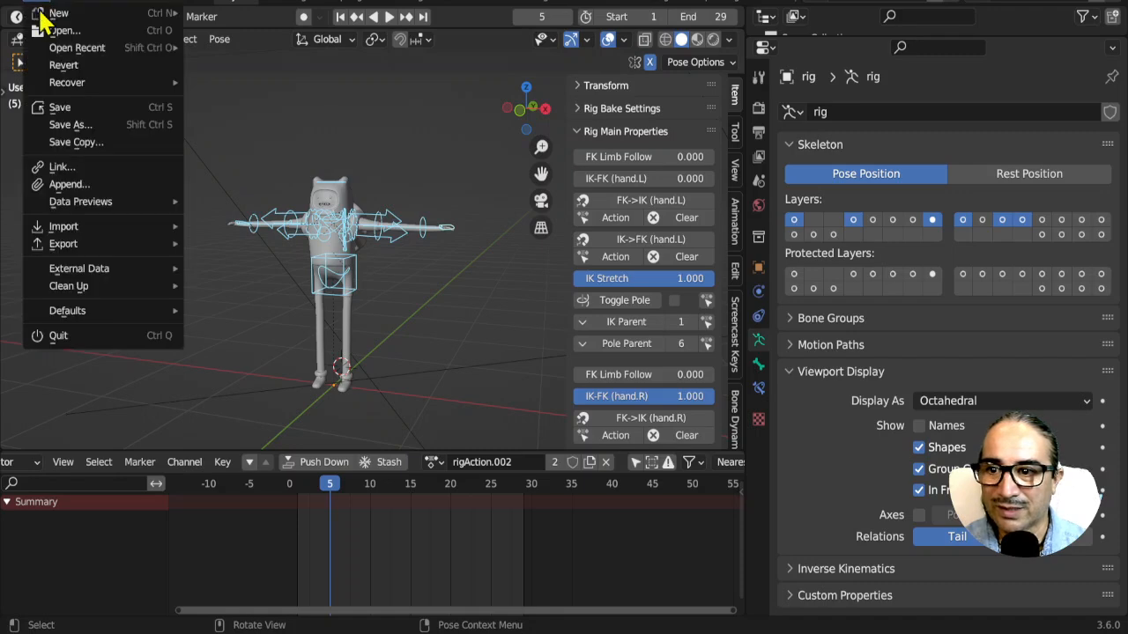
{"action": "mouse_move", "coordinate": [71, 51]}
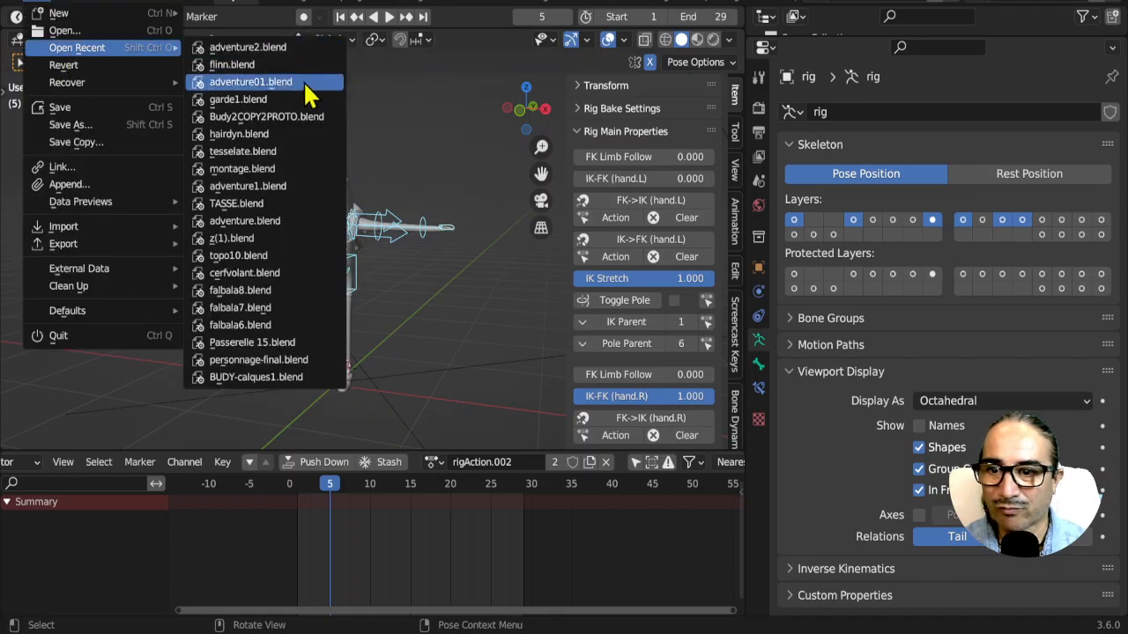
{"action": "left_click", "coordinate": [282, 84]}
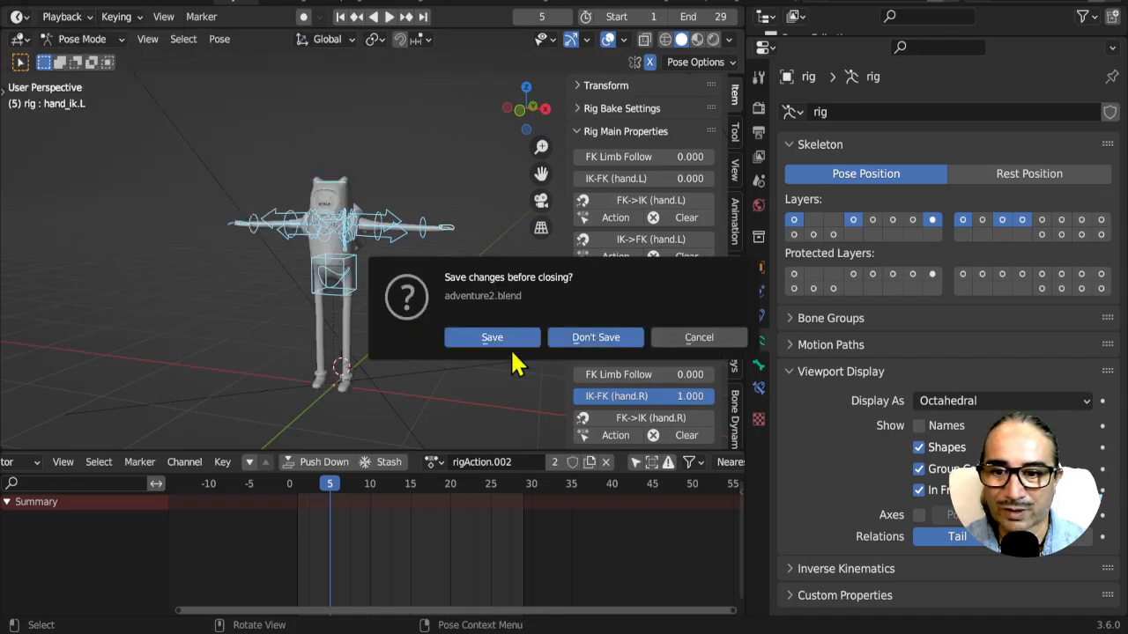
{"action": "left_click", "coordinate": [574, 345]}
Step: Select all of the rig's control bones and collapse the Rig Main Properties
{"action": "middle_click_drag", "start_coordinate": [419, 369], "coordinate": [408, 368]}
{"action": "scroll", "coordinate": [408, 368], "scroll_direction": "down", "scroll_amount": 1}
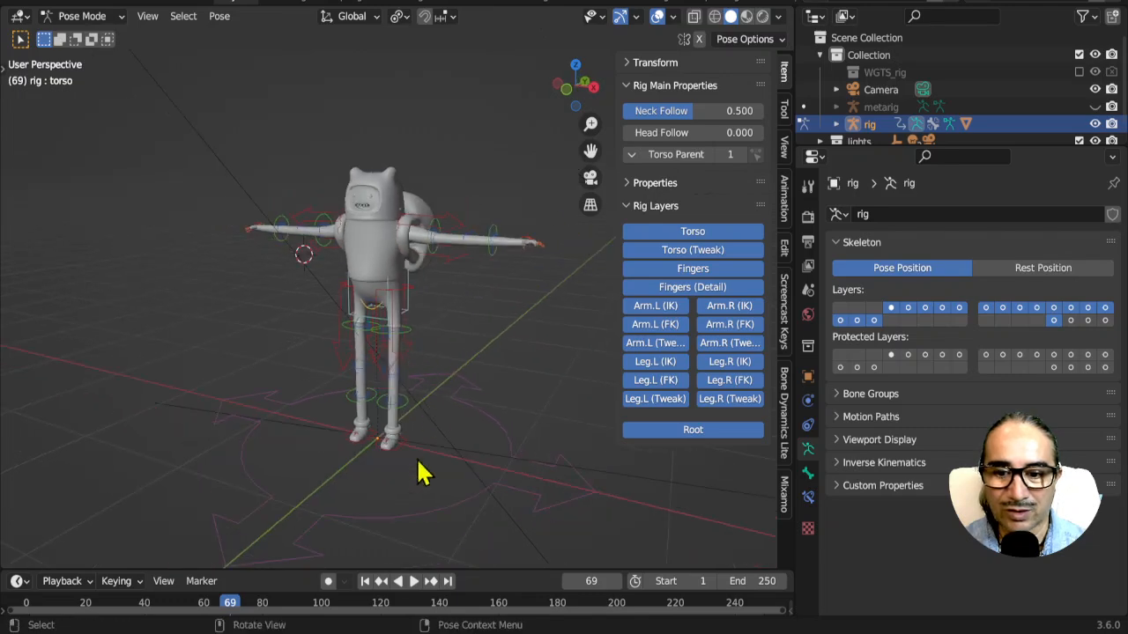
{"action": "left_click", "coordinate": [271, 569]}
{"action": "middle_click_drag", "start_coordinate": [410, 364], "coordinate": [279, 264]}
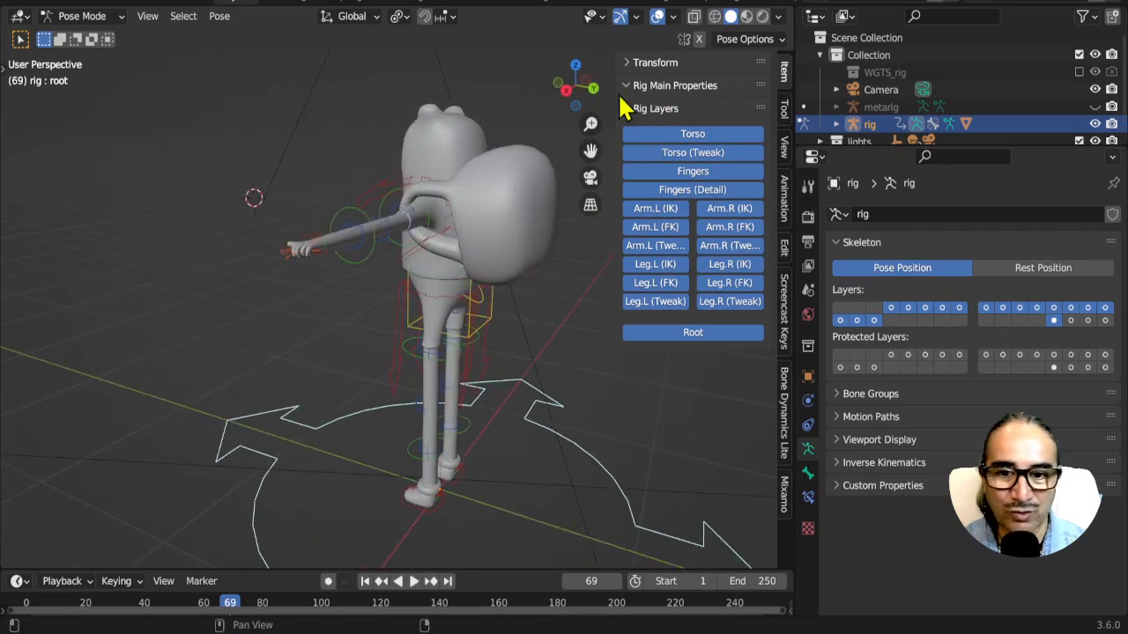
{"action": "middle_click_drag", "start_coordinate": [448, 252], "coordinate": [487, 308]}
{"action": "left_click", "coordinate": [471, 324]}
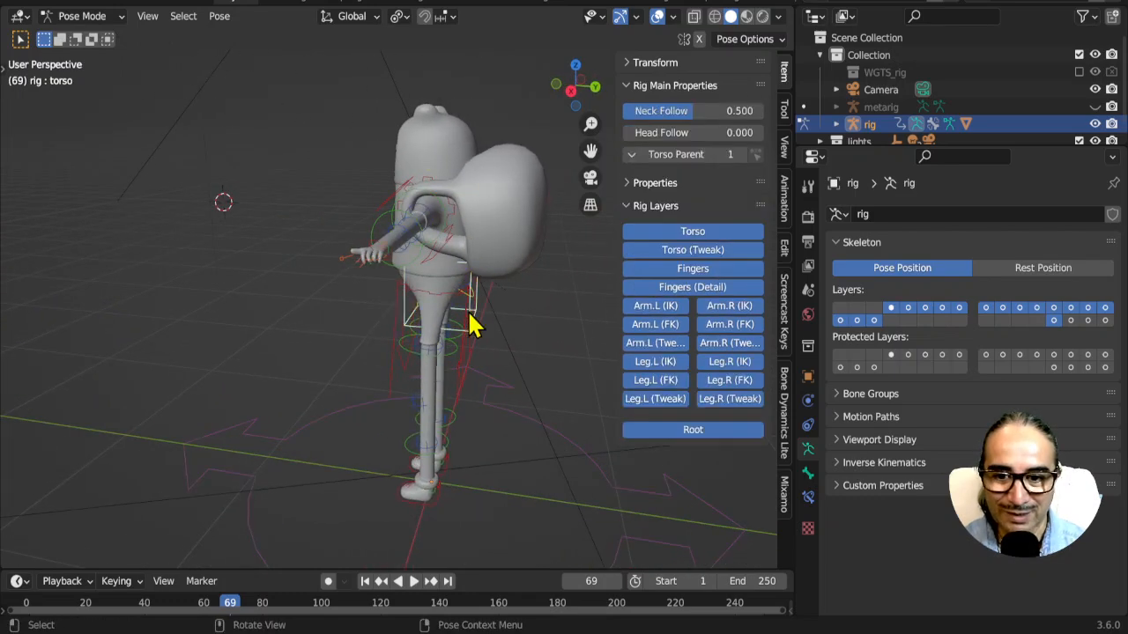
{"action": "key", "text": "a"}
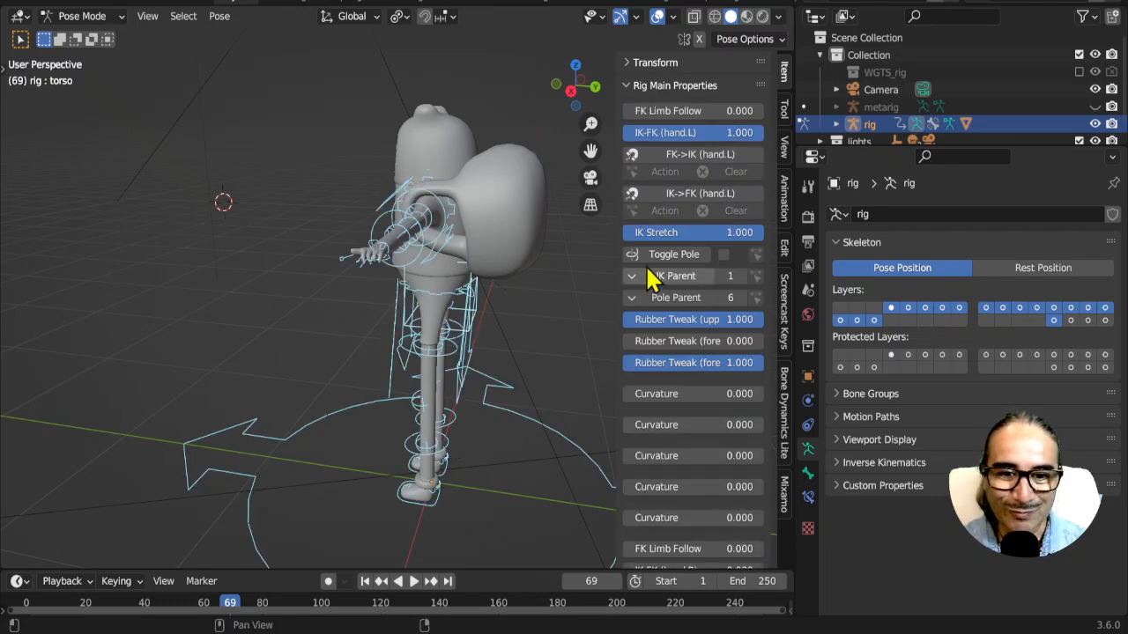
{"action": "left_click", "coordinate": [628, 88]}
{"action": "middle_click_drag", "start_coordinate": [609, 317], "coordinate": [412, 319]}
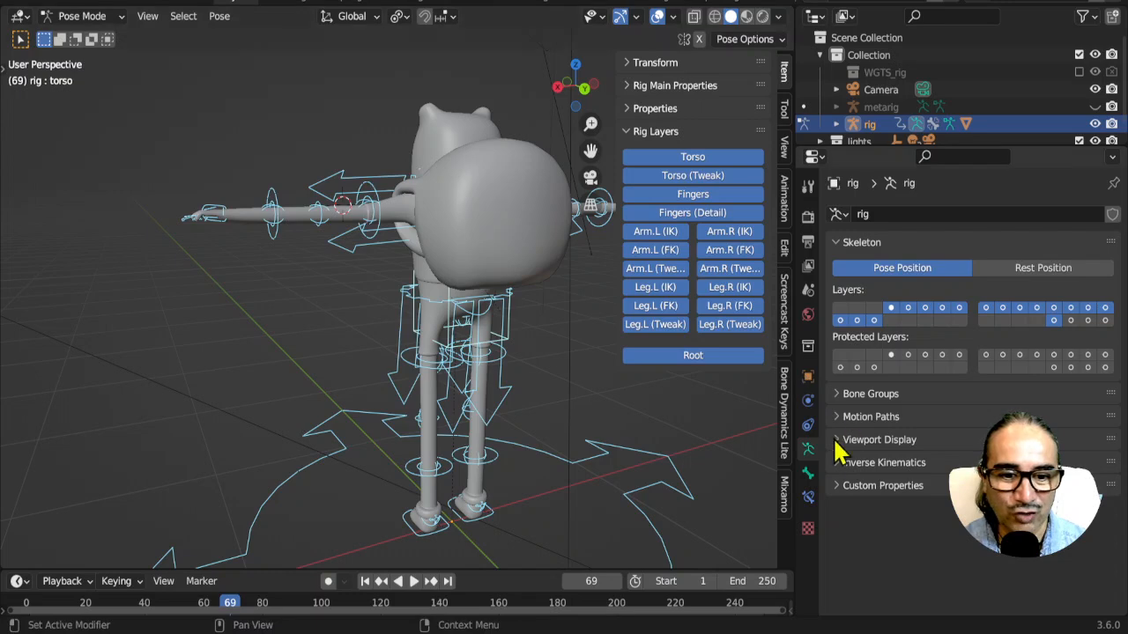
Step: Enlarge the armature's properties area and enable In Front in its Viewport Display settings
{"action": "left_click", "coordinate": [876, 443]}
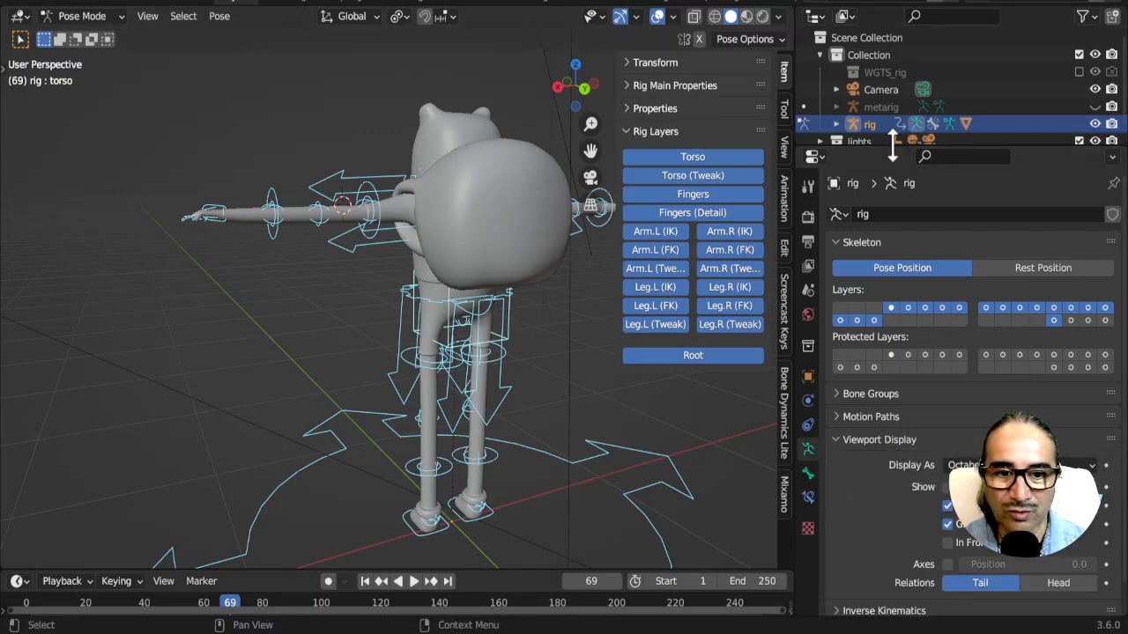
{"action": "left_click_drag", "start_coordinate": [918, 146], "coordinate": [916, 27]}
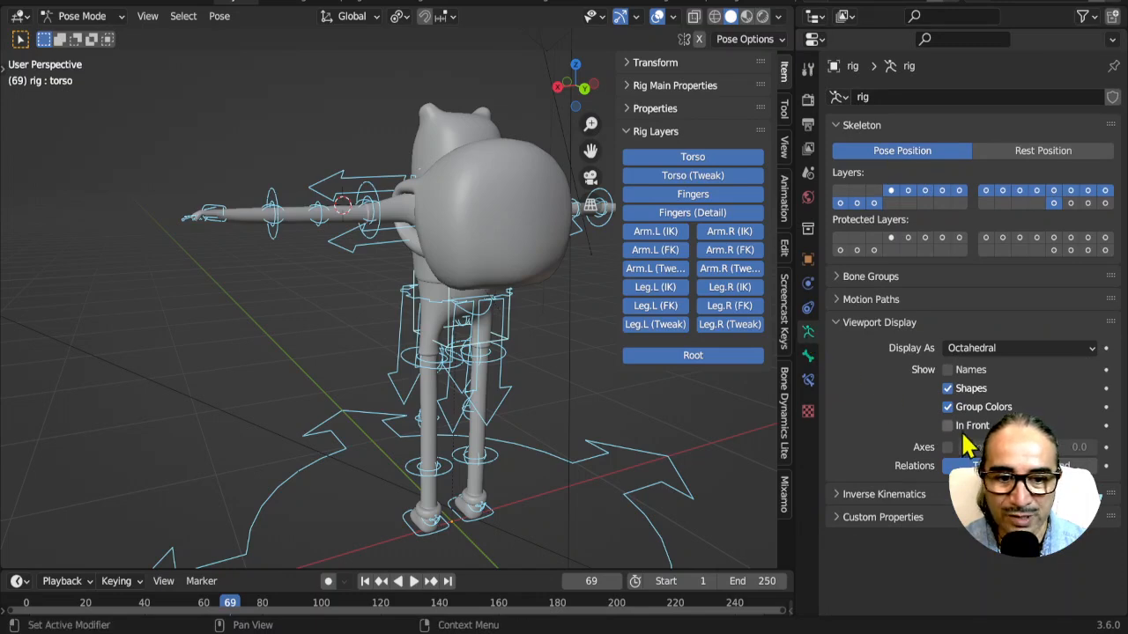
{"action": "left_click", "coordinate": [949, 427]}
Step: Try moving the rig's control bones to test how they respond
{"action": "mouse_move", "coordinate": [448, 372]}
{"action": "middle_mouse_down"}
{"action": "mouse_move", "coordinate": [521, 411]}
{"action": "mouse_move", "coordinate": [510, 246]}
{"action": "mouse_move", "coordinate": [529, 235]}
{"action": "mouse_move", "coordinate": [515, 250]}
{"action": "middle_mouse_up"}
{"action": "left_click", "coordinate": [522, 247]}
{"action": "key", "text": "g"}
{"action": "left_click", "coordinate": [534, 254]}
{"action": "key", "text": "g"}
{"action": "left_click", "coordinate": [485, 319]}
{"action": "middle_click_drag", "start_coordinate": [485, 320], "coordinate": [428, 393]}
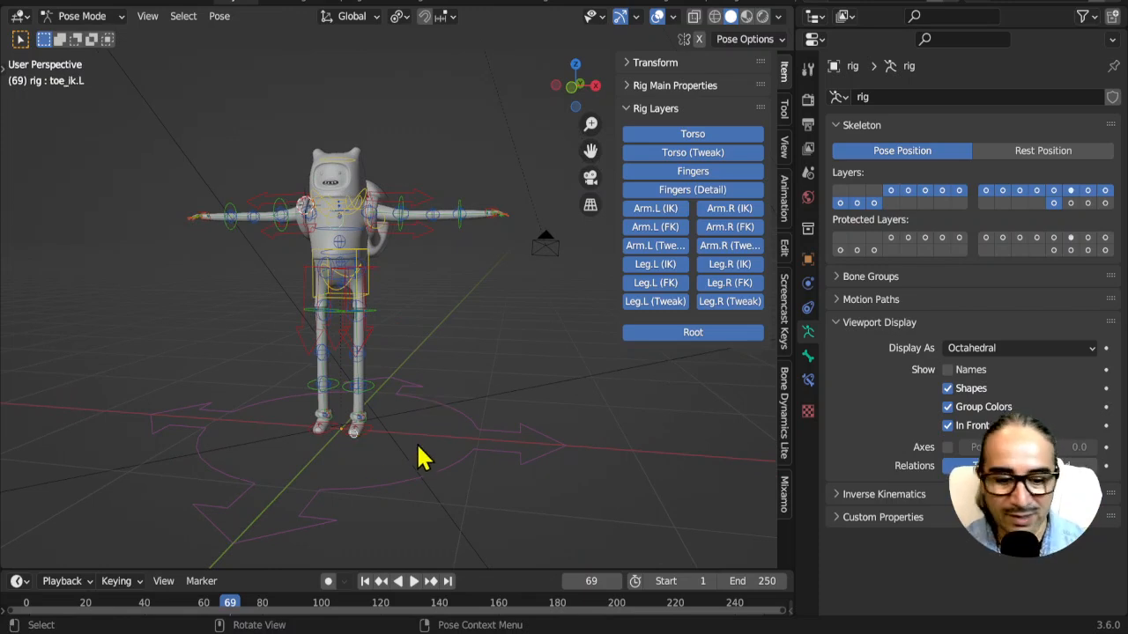
Step: In the right side view, move the character's left foot control forward and rotate it so the toes point up
{"action": "key", "text": "KP_3"}
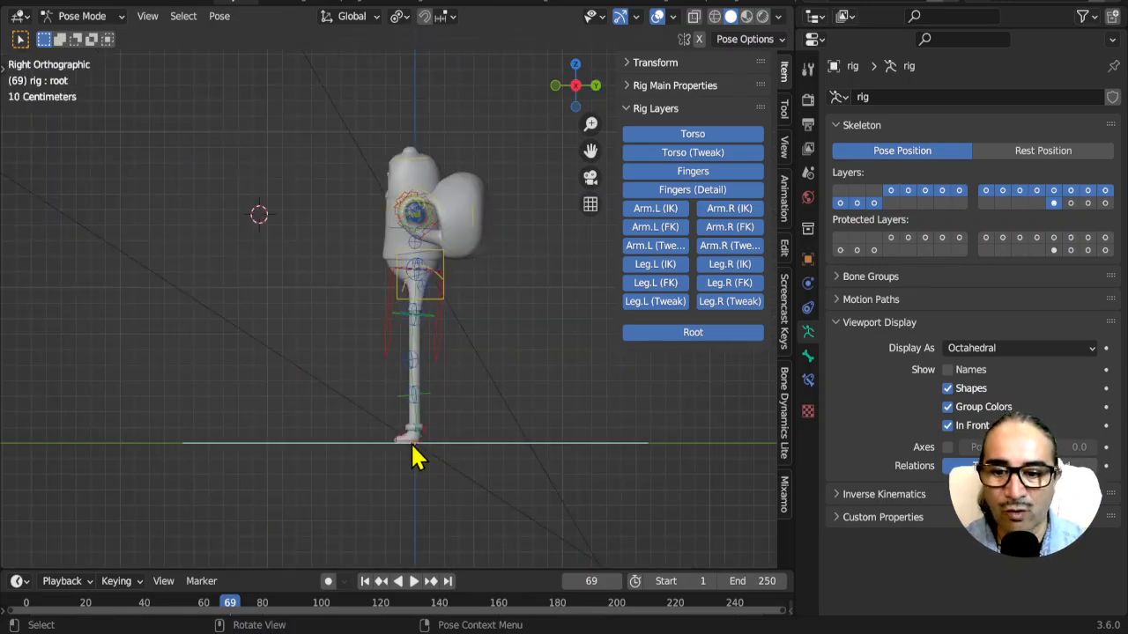
{"action": "key", "text": "g"}
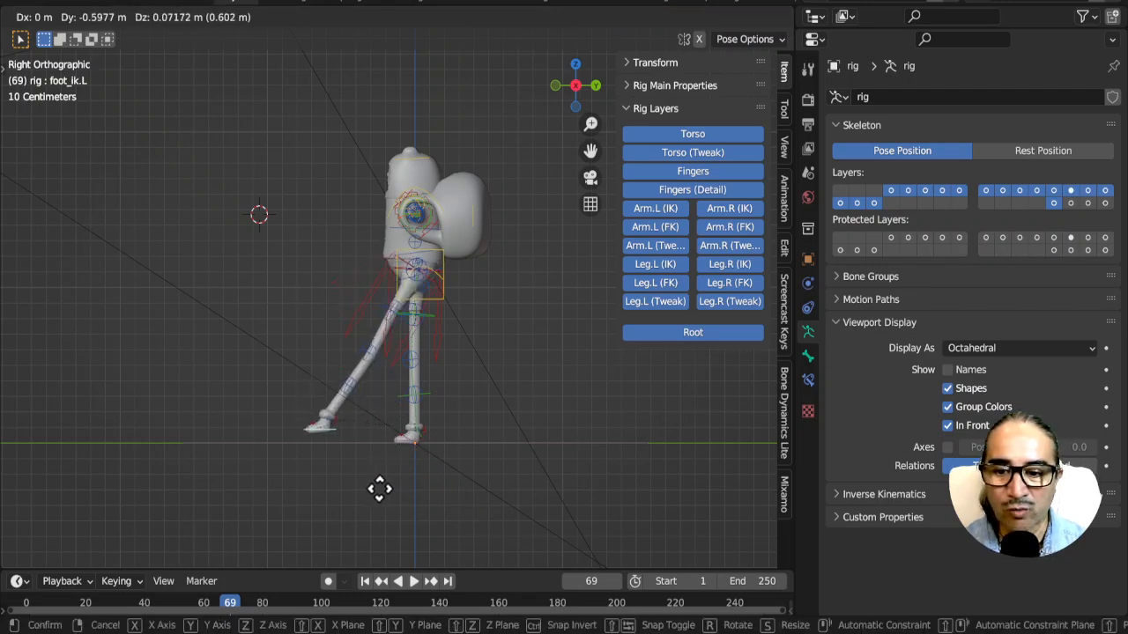
{"action": "left_click", "coordinate": [365, 493]}
{"action": "key", "text": "r"}
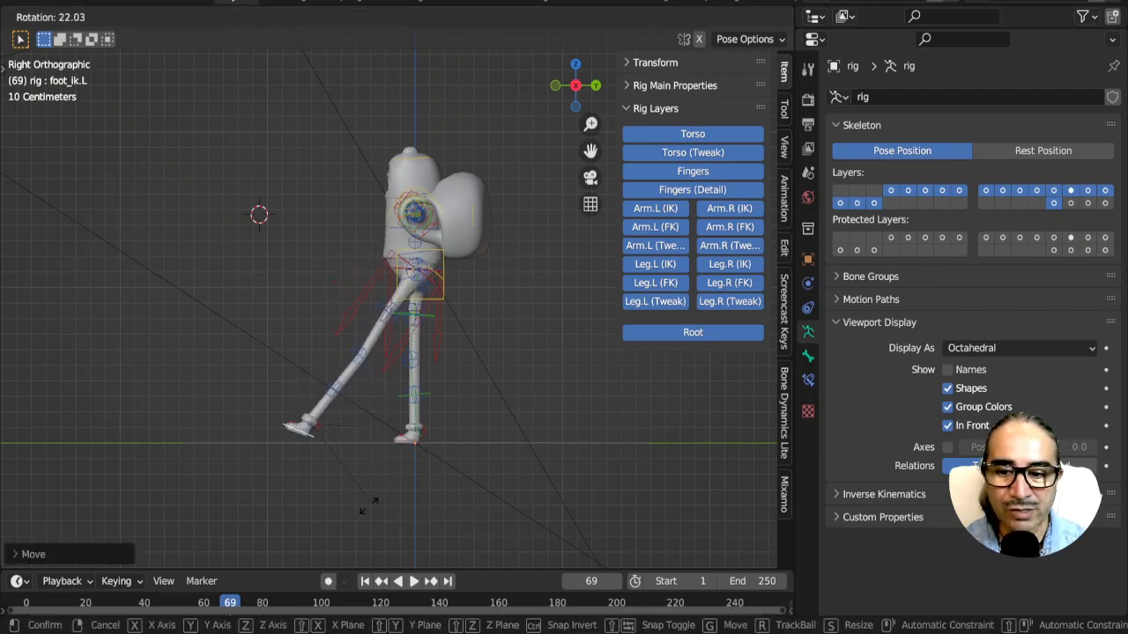
{"action": "left_click", "coordinate": [357, 518]}
{"action": "key", "text": "g"}
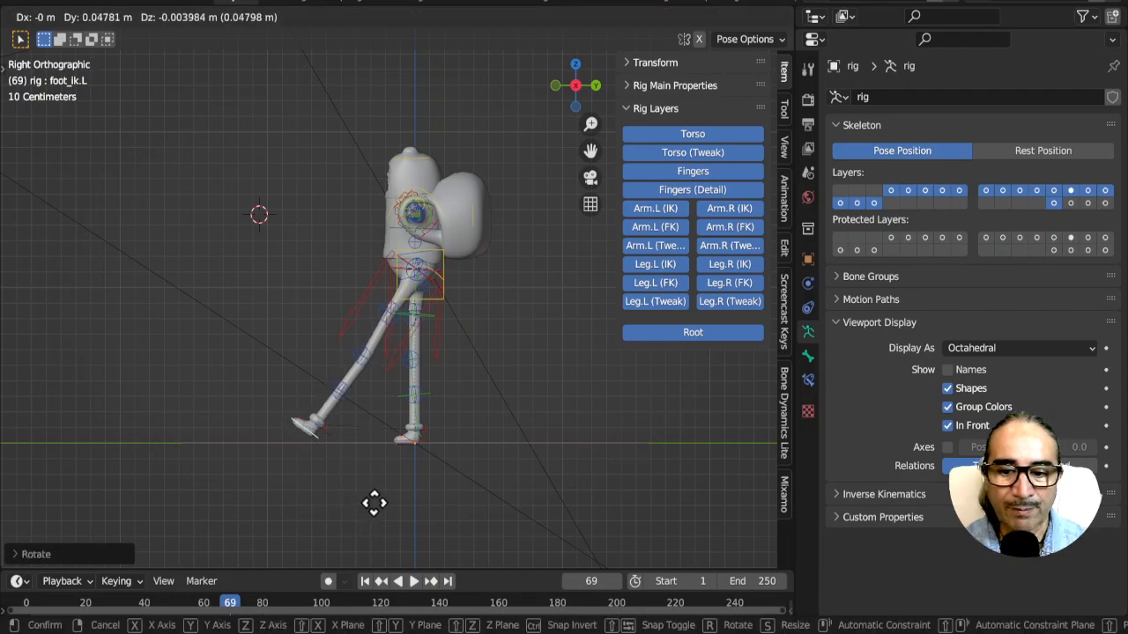
{"action": "left_click", "coordinate": [372, 503]}
Step: Lower the raised left foot control until the heel meets the ground line
{"action": "scroll", "coordinate": [310, 482], "scroll_direction": "up", "scroll_amount": 5}
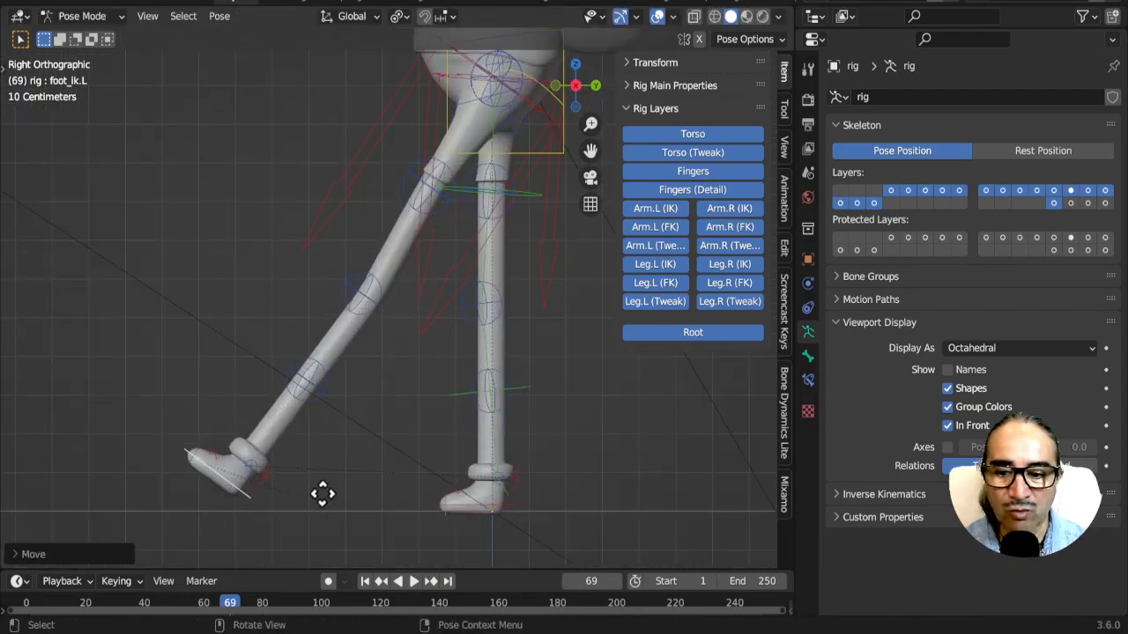
{"action": "key", "text": "g"}
{"action": "left_click", "coordinate": [319, 503]}
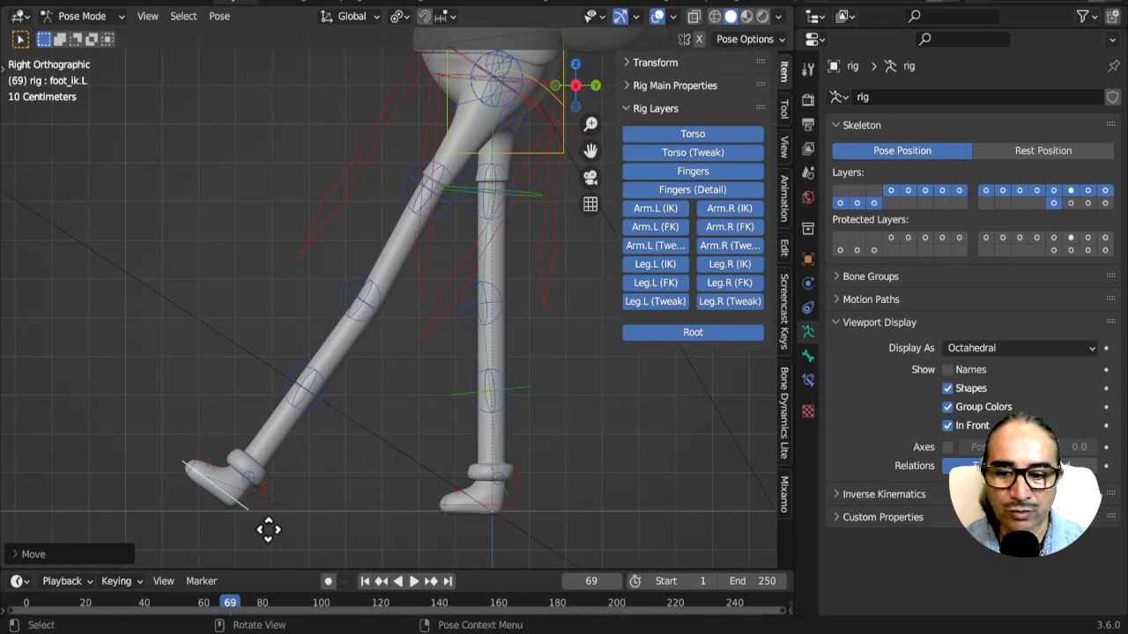
{"action": "key", "text": "g"}
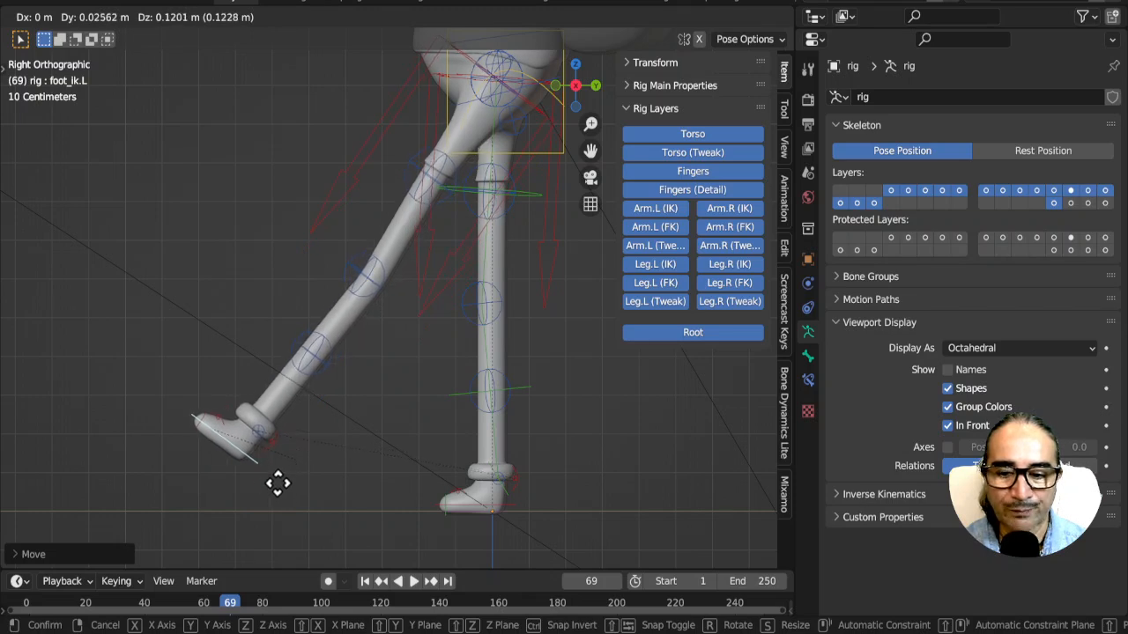
{"action": "left_click", "coordinate": [270, 506]}
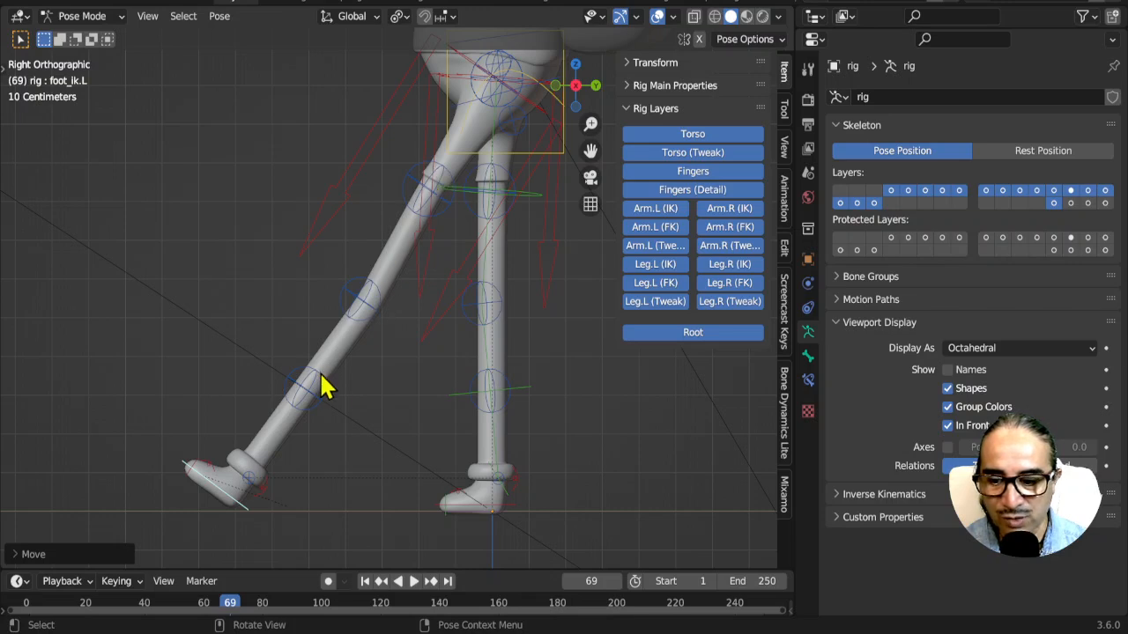
Step: Select all the bones, return the rig to its rest pose and play the timeline
{"action": "key", "text": "a"}
{"action": "key", "text": "space"}
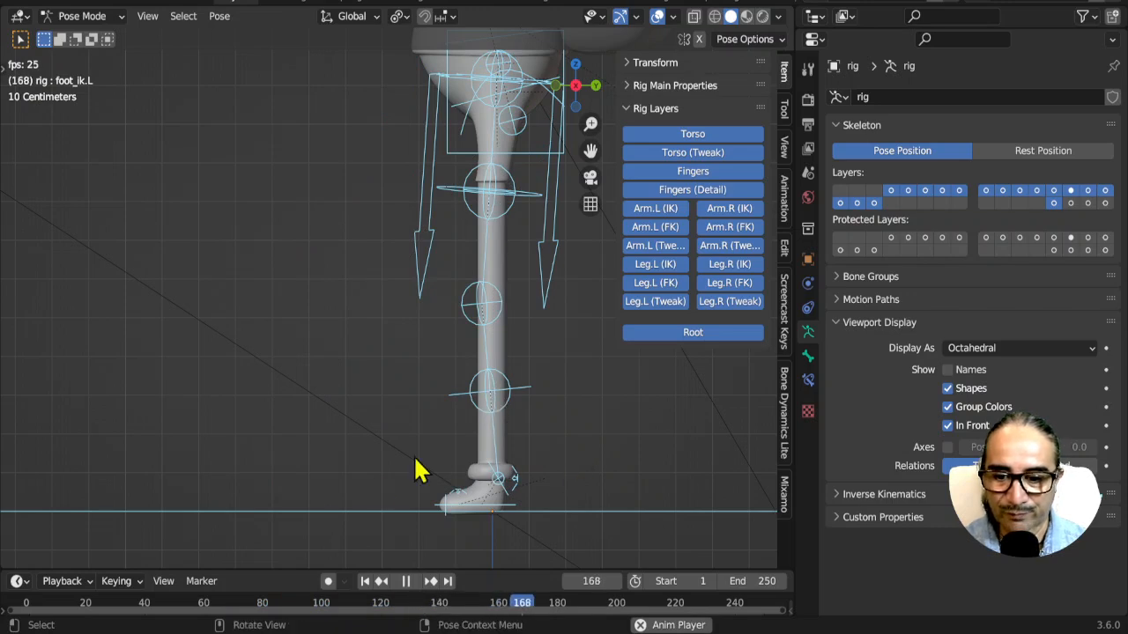
{"action": "key", "text": "space"}
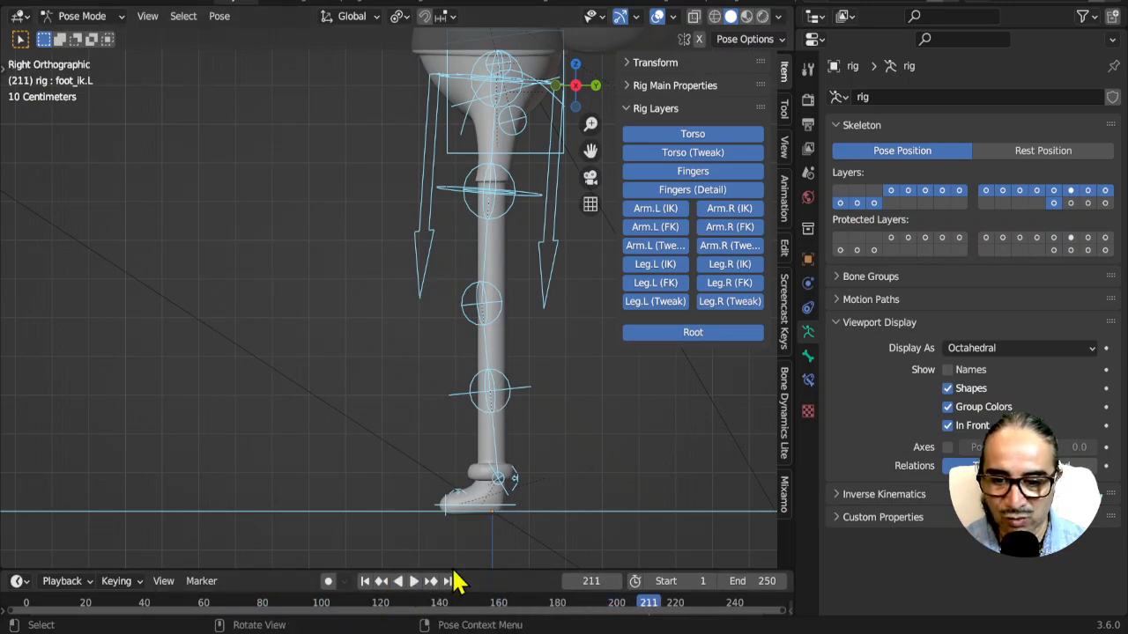
Step: Enlarge the timeline and scrub the current frame from 0 to 40
{"action": "left_click_drag", "start_coordinate": [460, 568], "coordinate": [460, 513]}
{"action": "scroll", "coordinate": [429, 581], "scroll_direction": "down", "scroll_amount": 5}
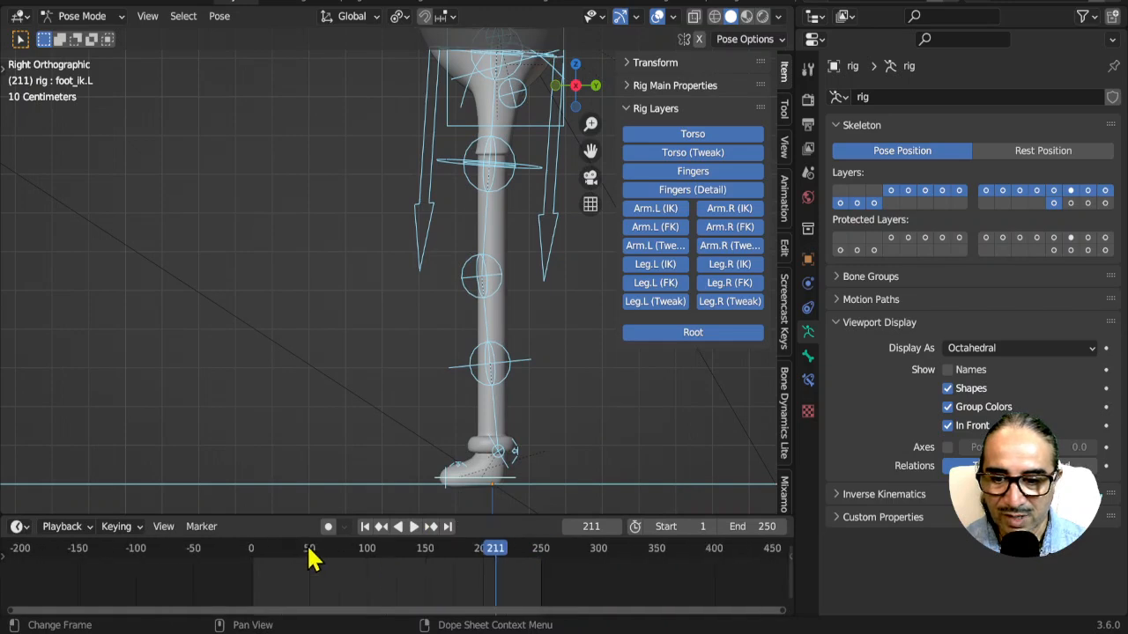
{"action": "left_click_drag", "start_coordinate": [496, 557], "coordinate": [203, 586]}
{"action": "scroll", "coordinate": [264, 590], "scroll_direction": "up", "scroll_amount": 3}
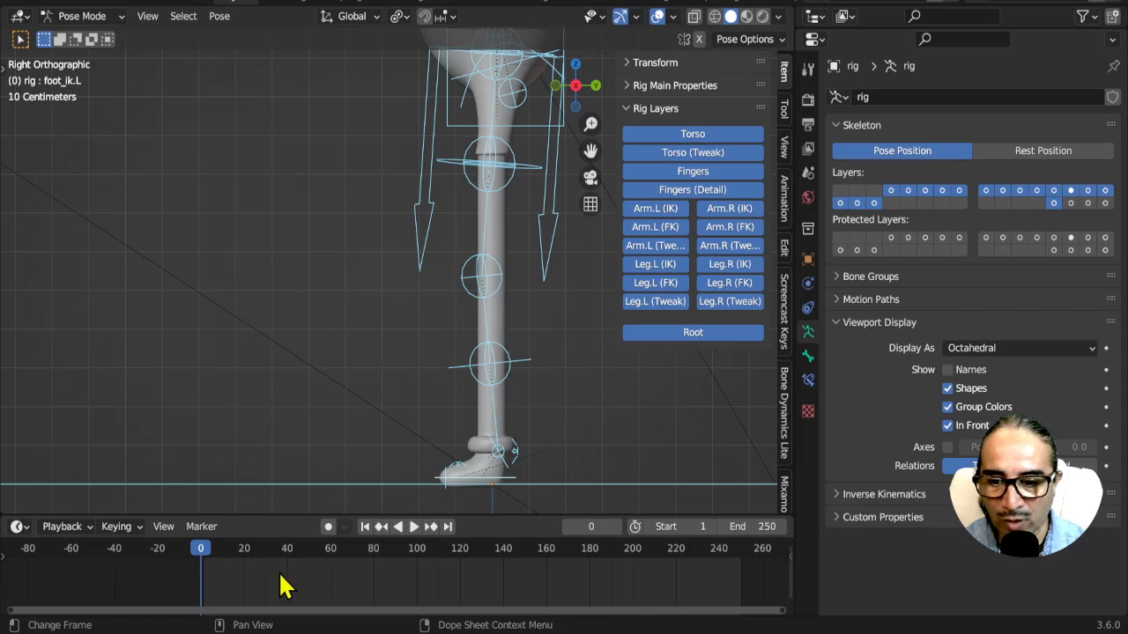
{"action": "scroll", "coordinate": [282, 586], "scroll_direction": "up", "scroll_amount": 3}
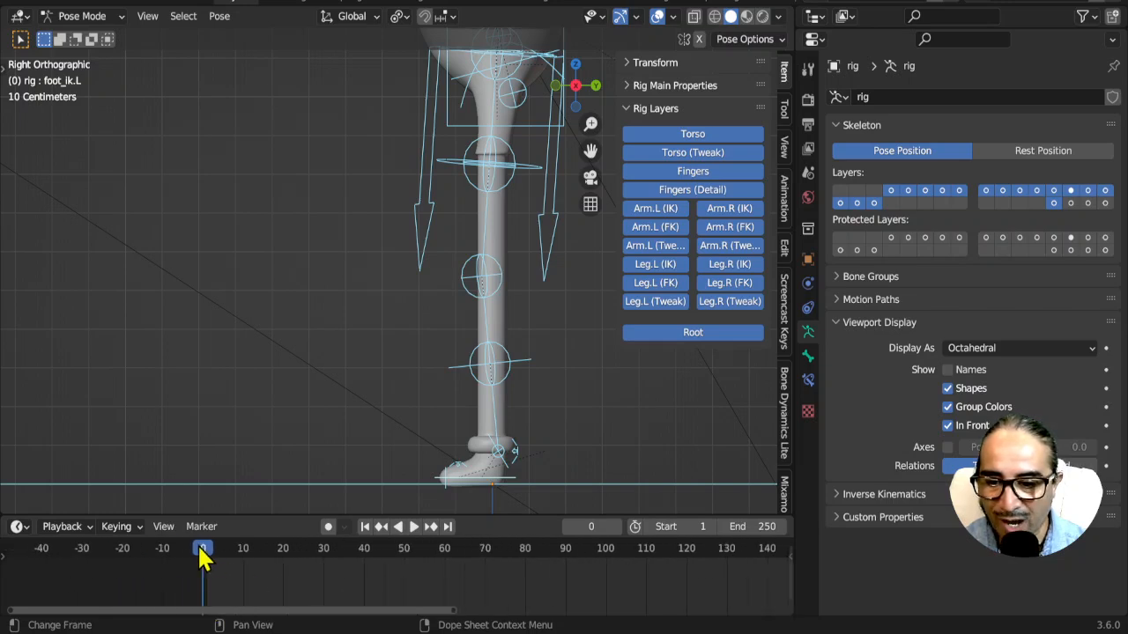
{"action": "left_click_drag", "start_coordinate": [216, 557], "coordinate": [331, 568]}
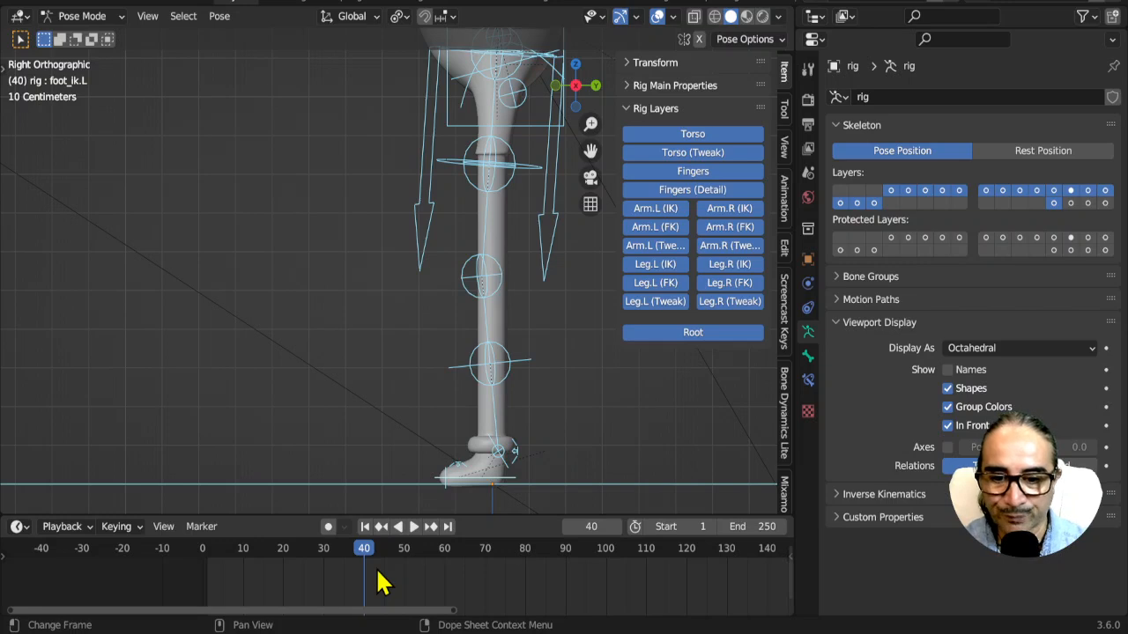
Step: Set the animation's end frame to 40 and play the shortened range
{"action": "left_click", "coordinate": [749, 526]}
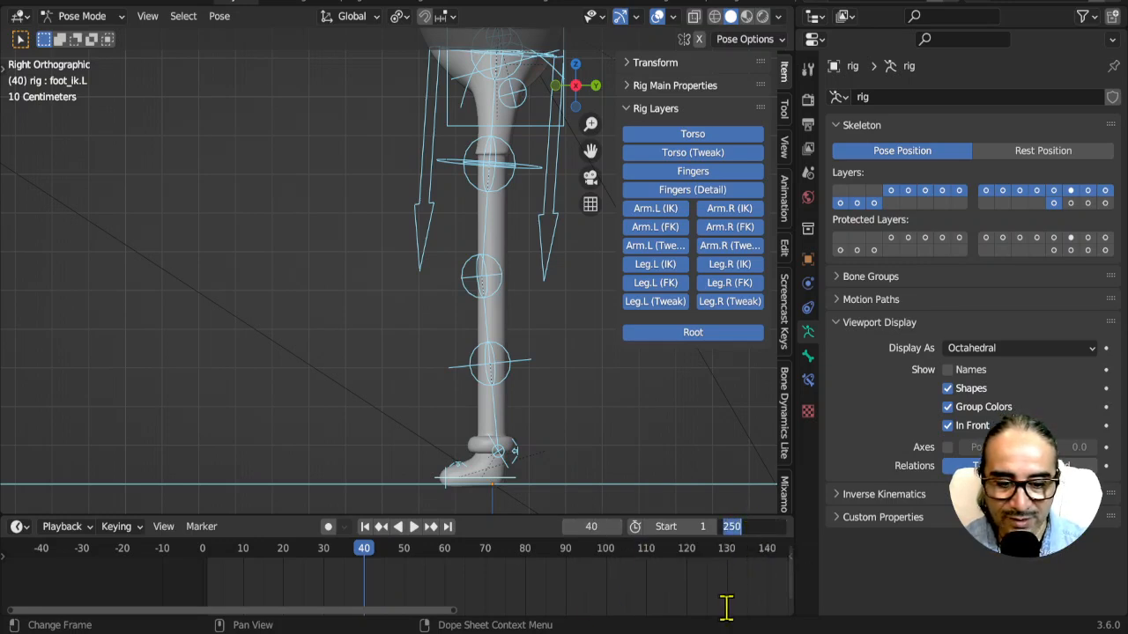
{"action": "type", "text": "40"}
{"action": "key", "text": "Return"}
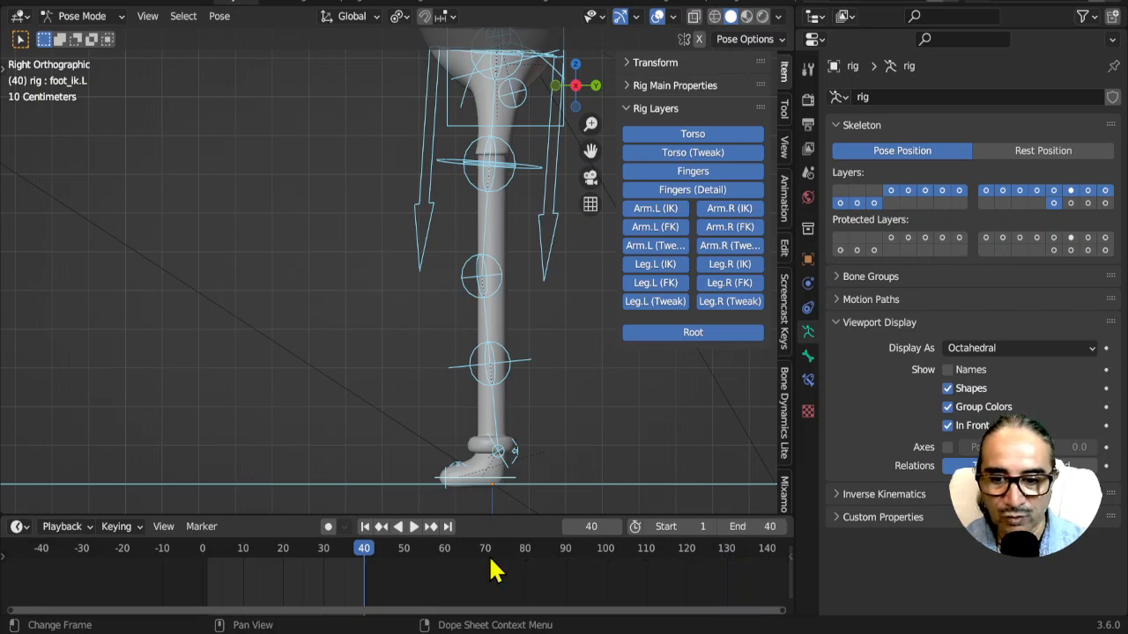
{"action": "key", "text": "space"}
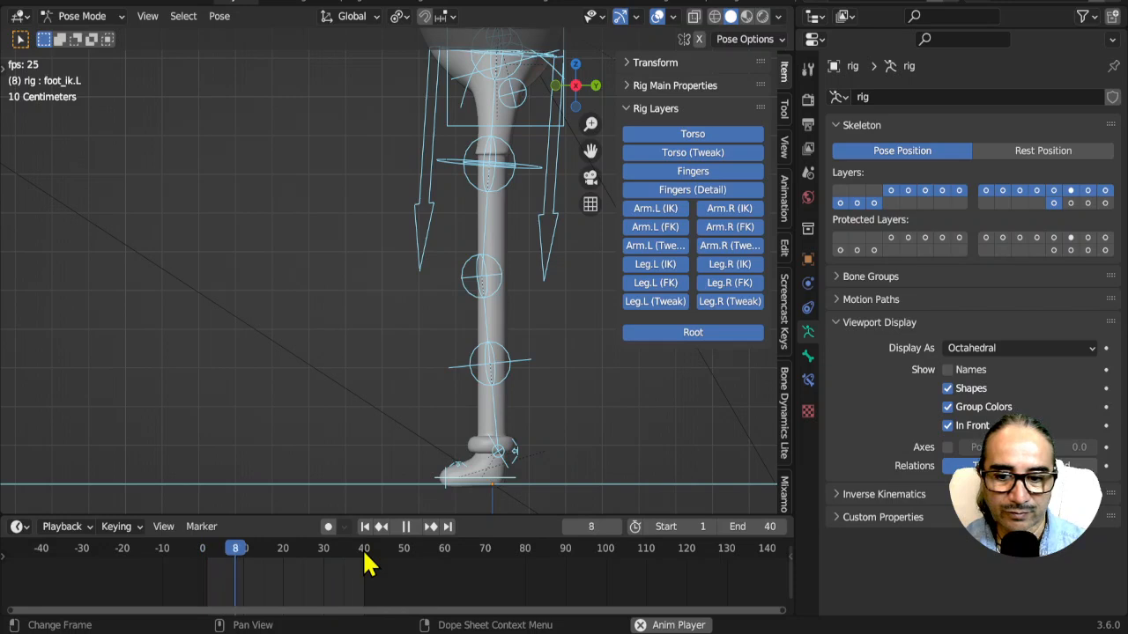
{"action": "key", "text": "space"}
Step: Move the left foot IK control forward from the standing leg and plant it on the ground line
{"action": "scroll", "coordinate": [425, 395], "scroll_direction": "down", "scroll_amount": 2}
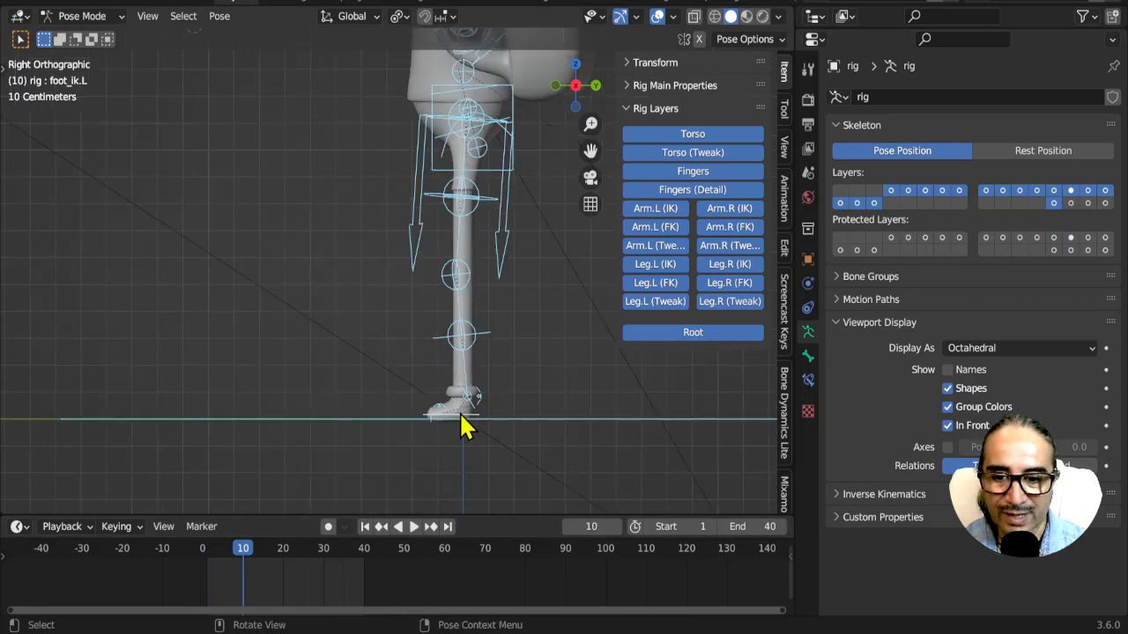
{"action": "left_click", "coordinate": [461, 415]}
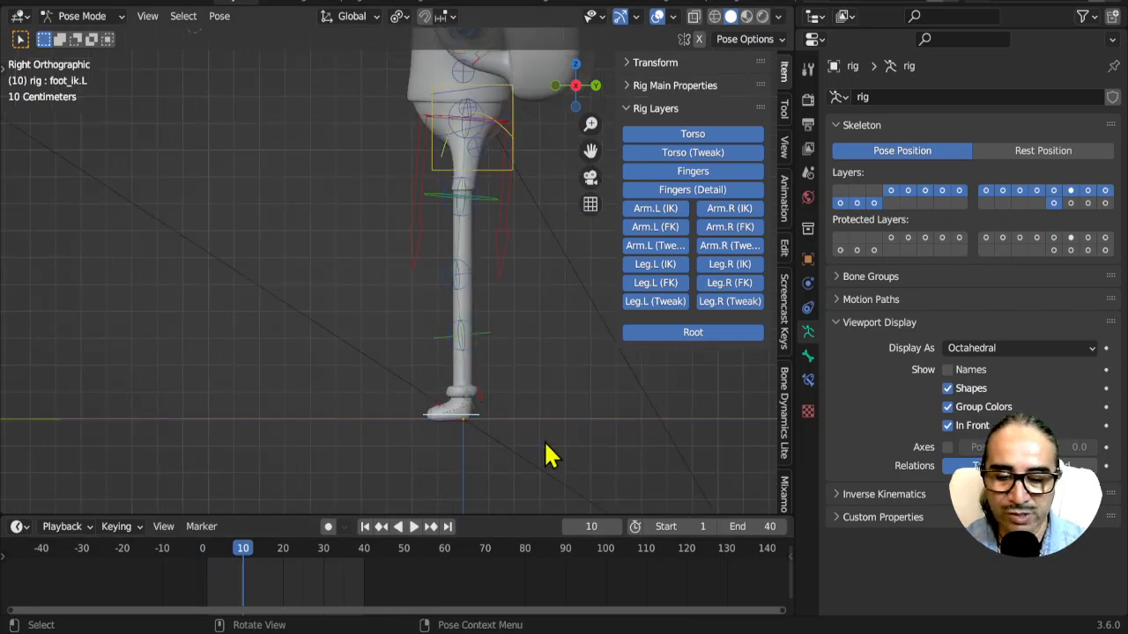
{"action": "key", "text": "g"}
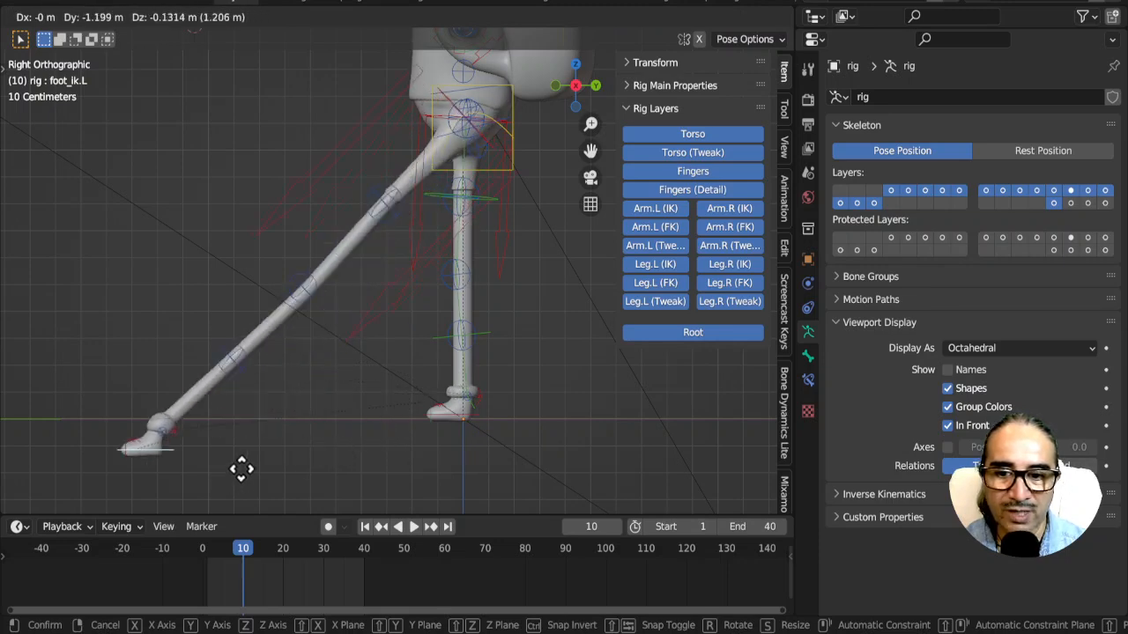
{"action": "left_click", "coordinate": [331, 440]}
Step: Move the left knee's shin tweak control forward to bend the extended leg
{"action": "left_click", "coordinate": [350, 279]}
{"action": "key", "text": "g"}
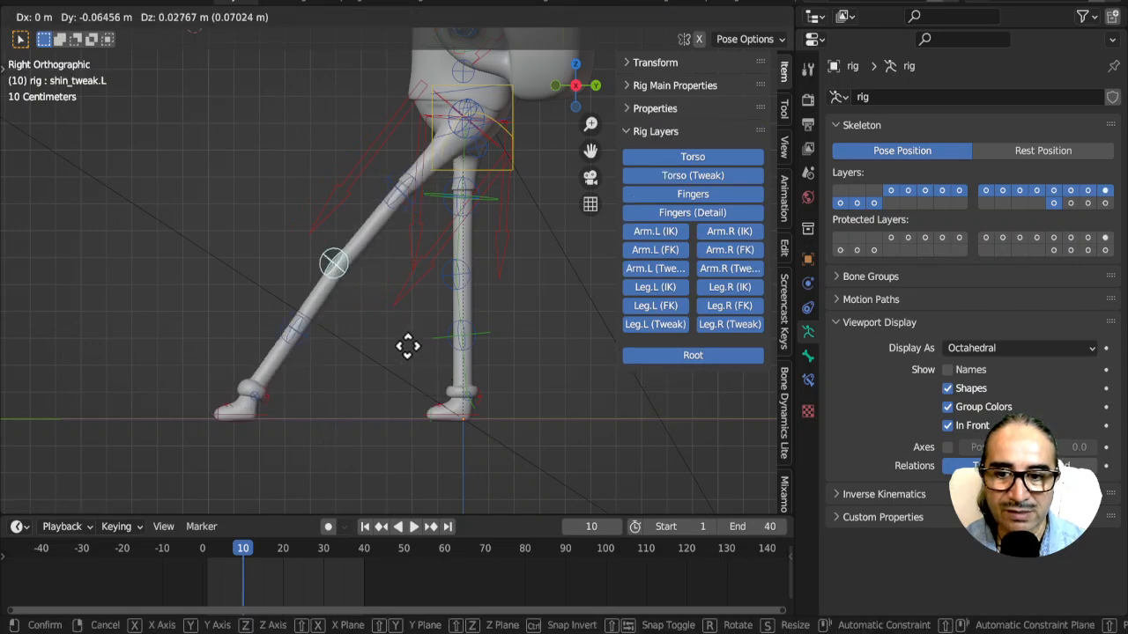
{"action": "left_click", "coordinate": [377, 341]}
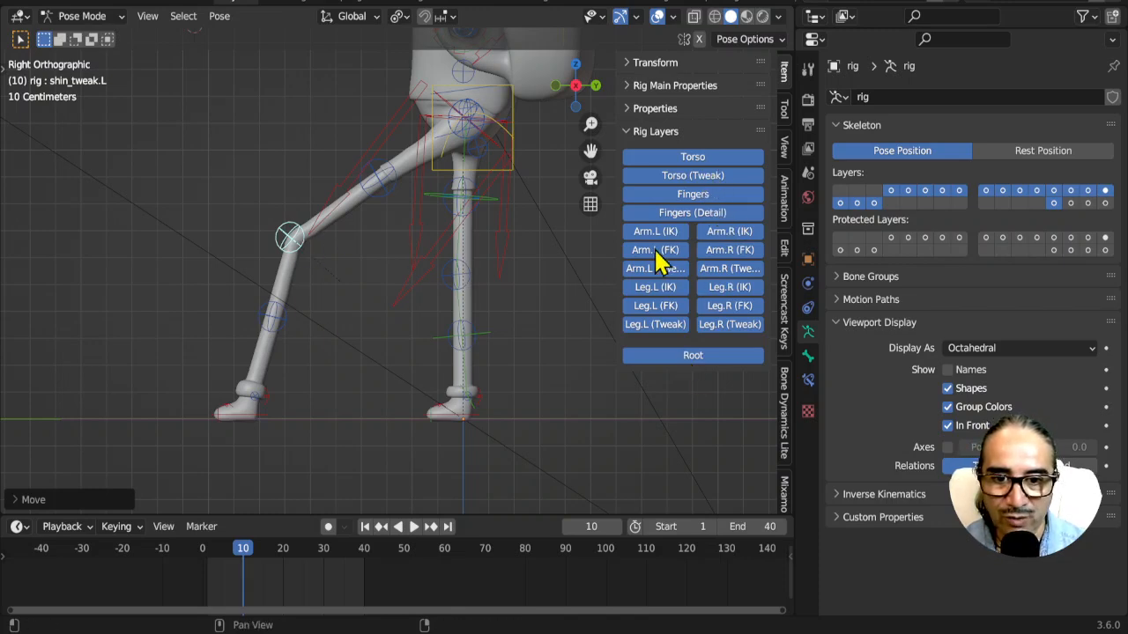
Step: Hide all rig control layers except the left and right arm tweak and leg tweak layers
{"action": "mouse_move", "coordinate": [656, 236]}
{"action": "left_mouse_down"}
{"action": "mouse_move", "coordinate": [692, 152]}
{"action": "mouse_move", "coordinate": [728, 252]}
{"action": "mouse_move", "coordinate": [667, 330]}
{"action": "mouse_move", "coordinate": [668, 264]}
{"action": "left_mouse_up"}
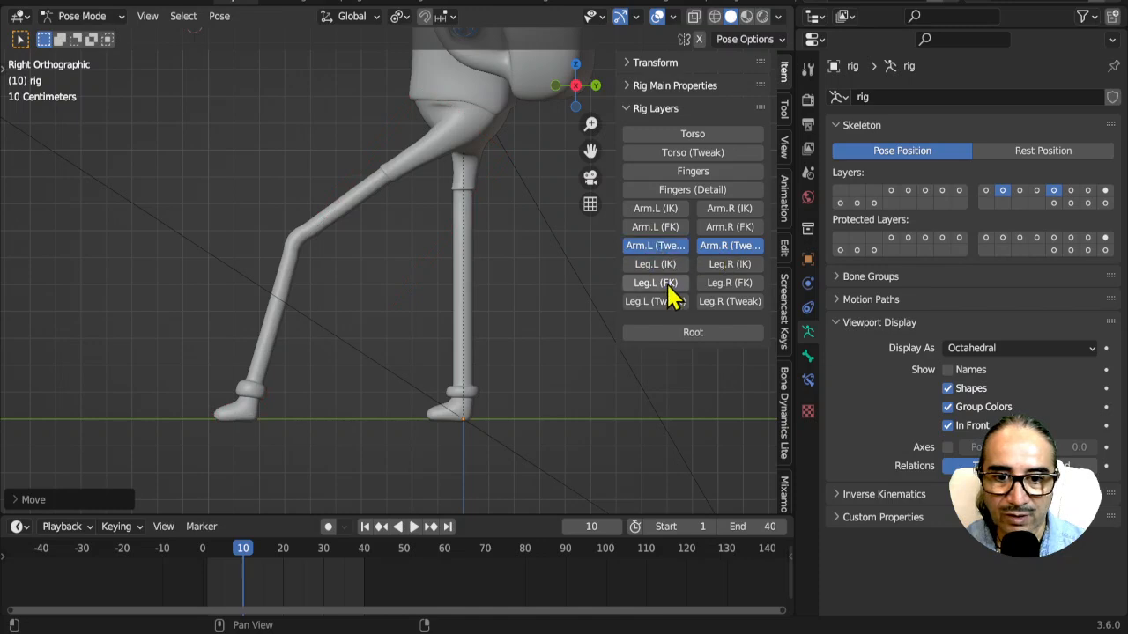
{"action": "left_click", "coordinate": [662, 308]}
{"action": "left_click", "coordinate": [737, 325]}
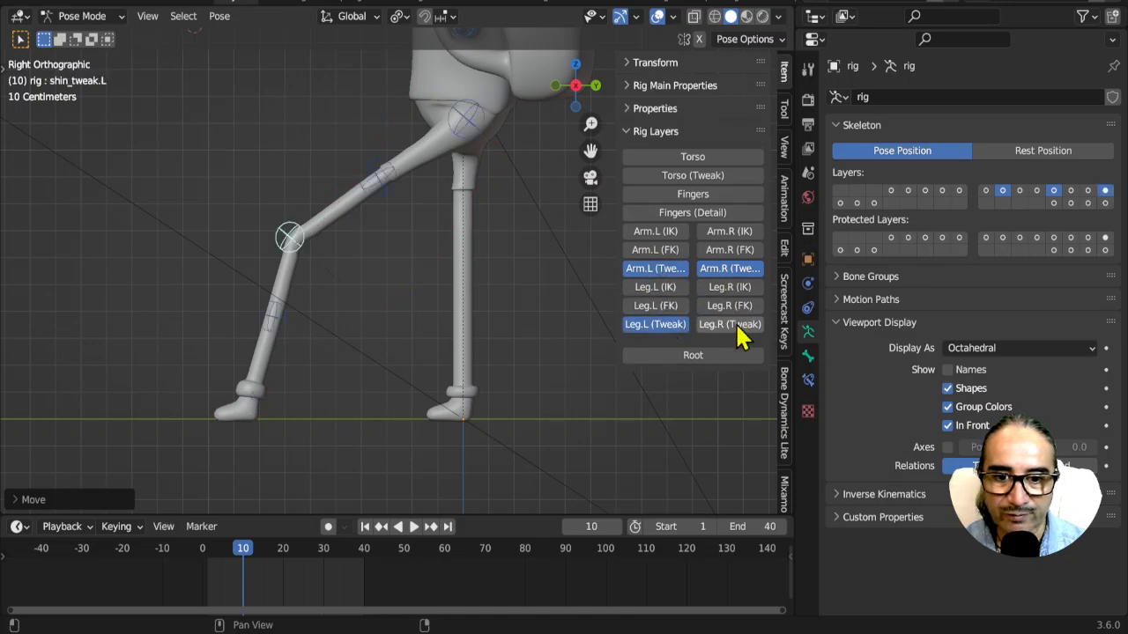
Step: Reposition the left shin, thigh and knee tweak controls to shape the front leg into a smooth forward curve
{"action": "left_click", "coordinate": [274, 323]}
{"action": "key", "text": "g"}
{"action": "left_click", "coordinate": [349, 338]}
{"action": "left_click", "coordinate": [381, 201]}
{"action": "key", "text": "g"}
{"action": "left_click", "coordinate": [394, 252]}
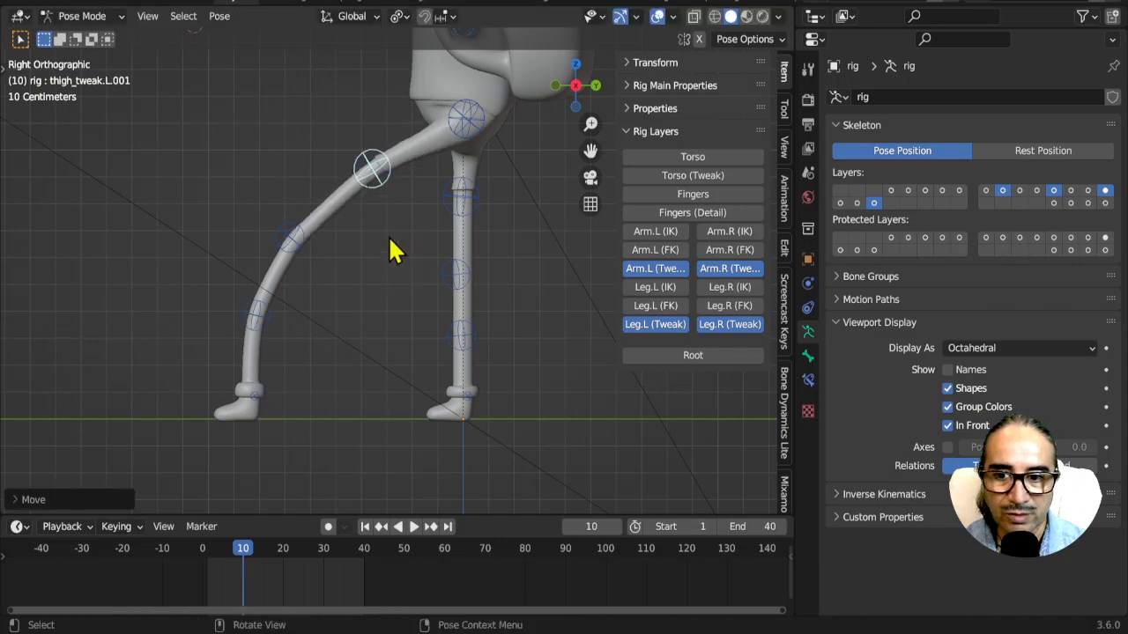
{"action": "left_click", "coordinate": [296, 238]}
{"action": "key", "text": "g"}
{"action": "left_click", "coordinate": [346, 276]}
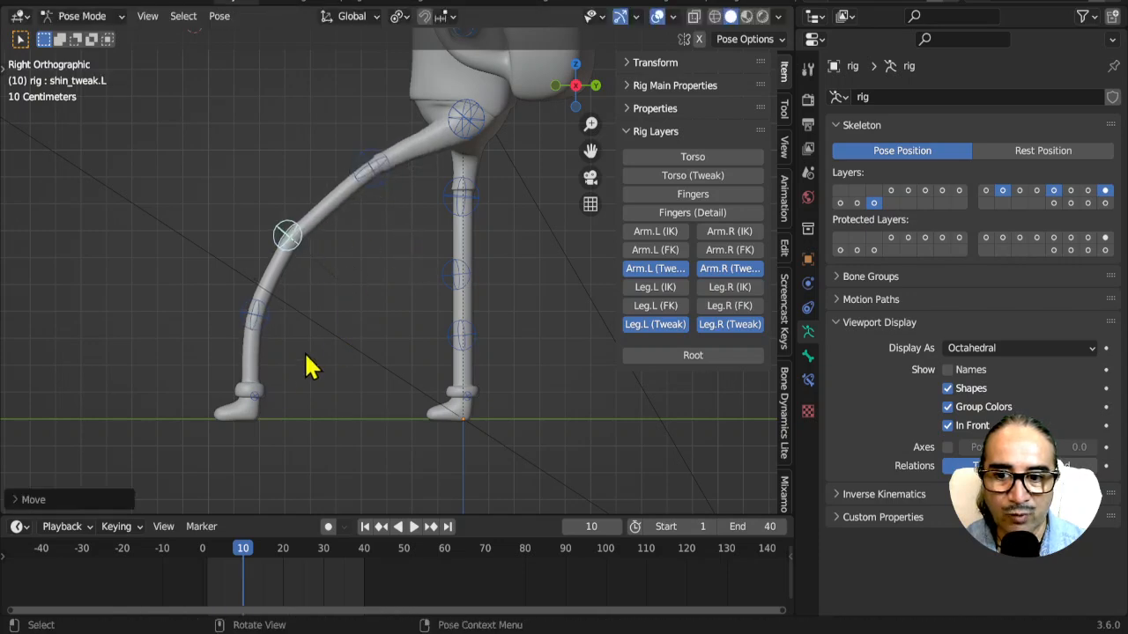
Step: Show the left and right leg IK control layers alongside the tweak layers
{"action": "left_click", "coordinate": [256, 402]}
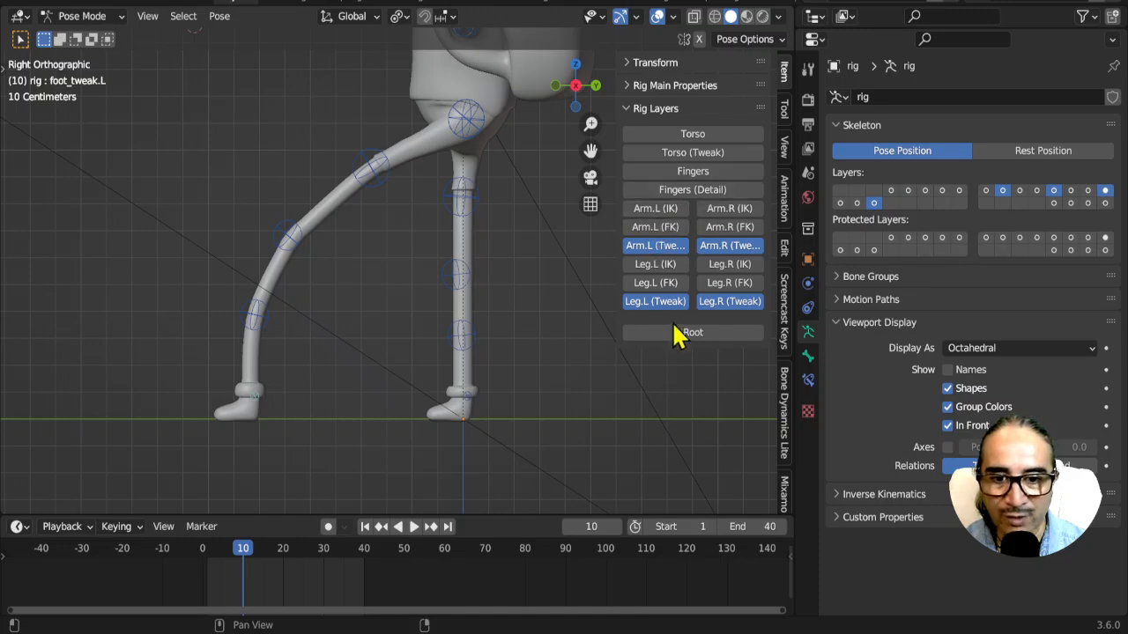
{"action": "left_click", "coordinate": [666, 265]}
{"action": "left_click", "coordinate": [712, 266]}
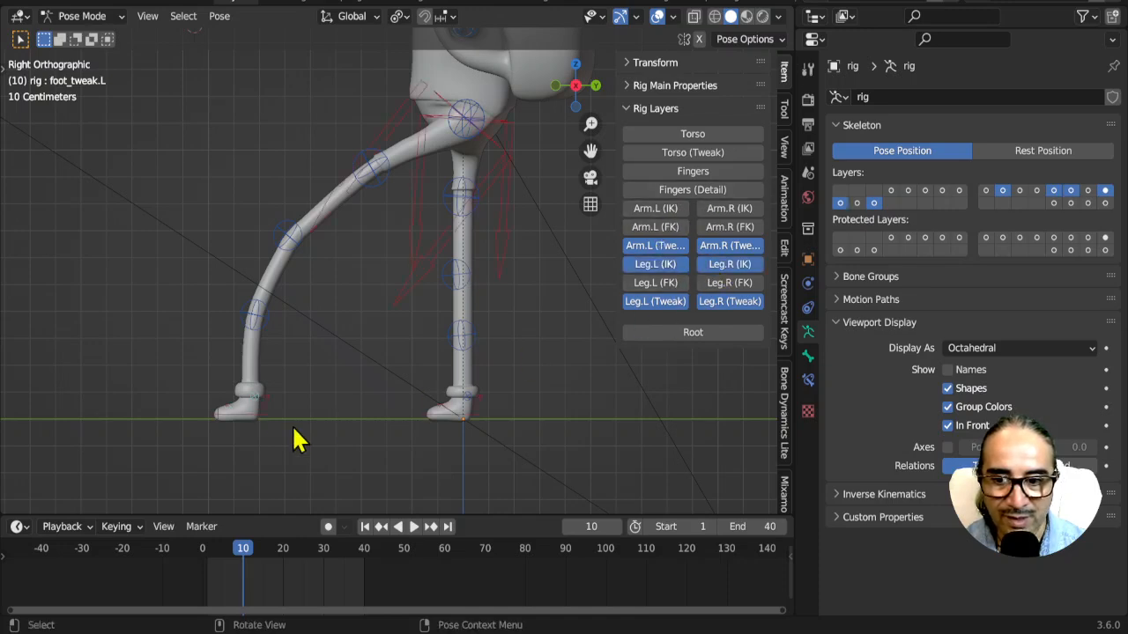
Step: Raise the left foot IK control slightly above the ground and rotate it so the toes point up
{"action": "key", "text": "g"}
{"action": "left_click", "coordinate": [297, 461]}
{"action": "key", "text": "r"}
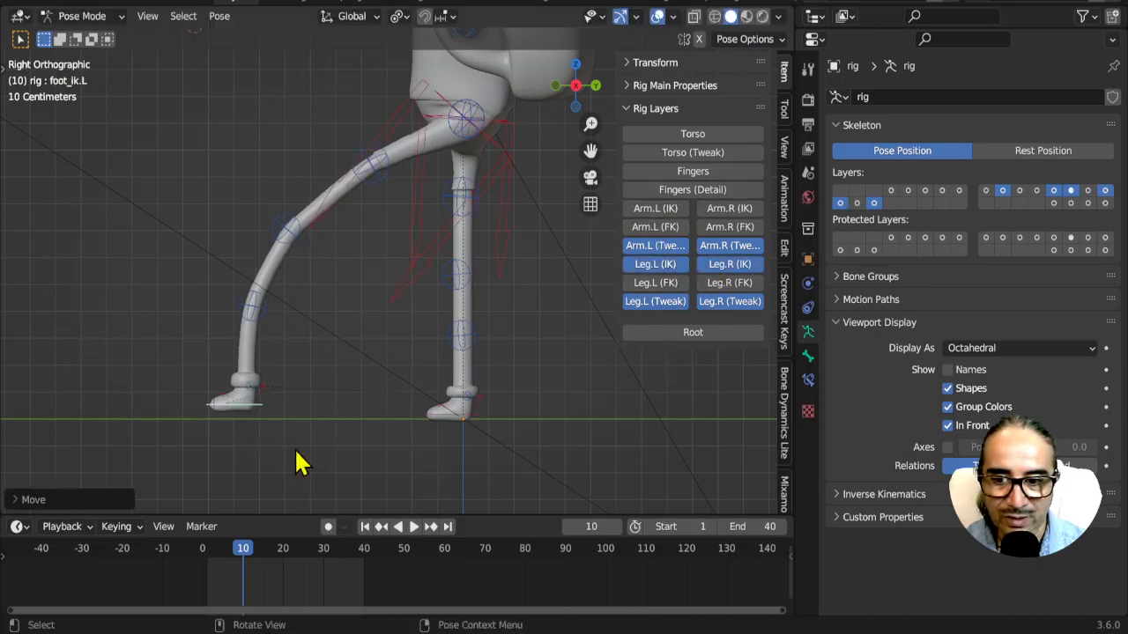
{"action": "left_click", "coordinate": [301, 463]}
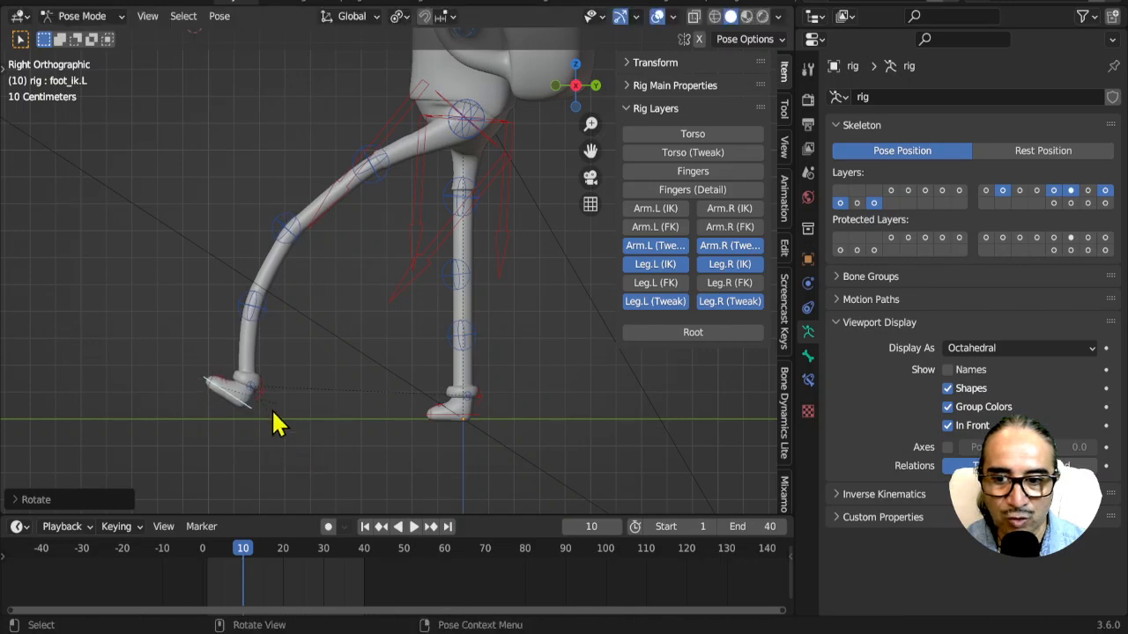
Step: Rotate the left heel IK control to adjust the front foot's roll
{"action": "left_click", "coordinate": [257, 393]}
{"action": "key", "text": "r"}
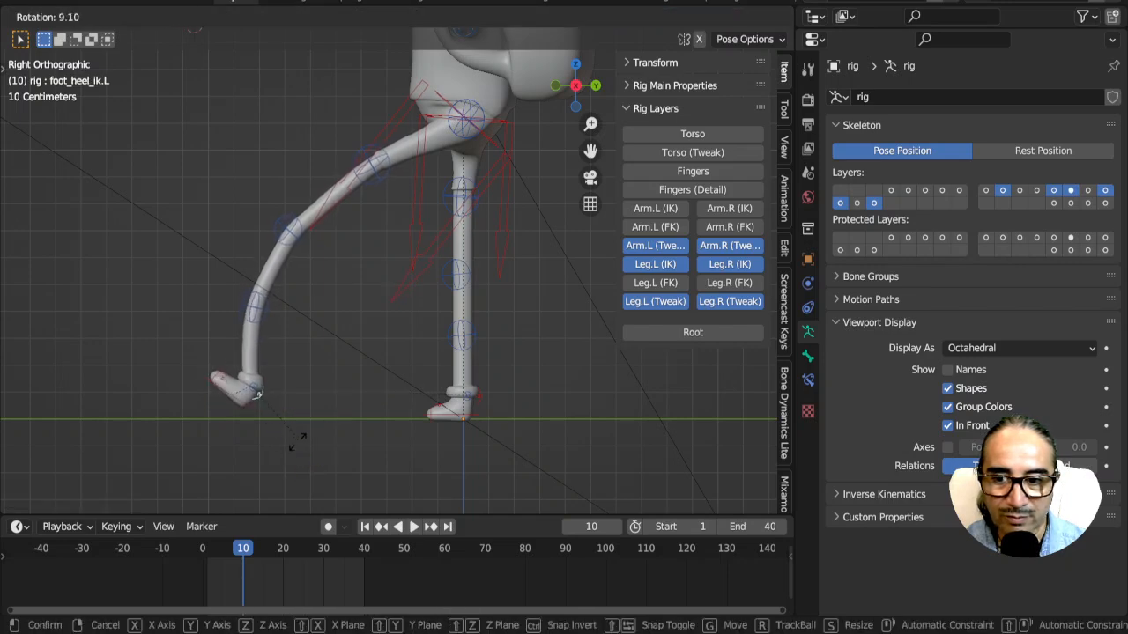
{"action": "left_click", "coordinate": [251, 427]}
Step: Rotate the left foot IK control about 15 degrees flatter and shift it slightly forward and down toward the ground
{"action": "left_click", "coordinate": [243, 417]}
{"action": "key", "text": "r"}
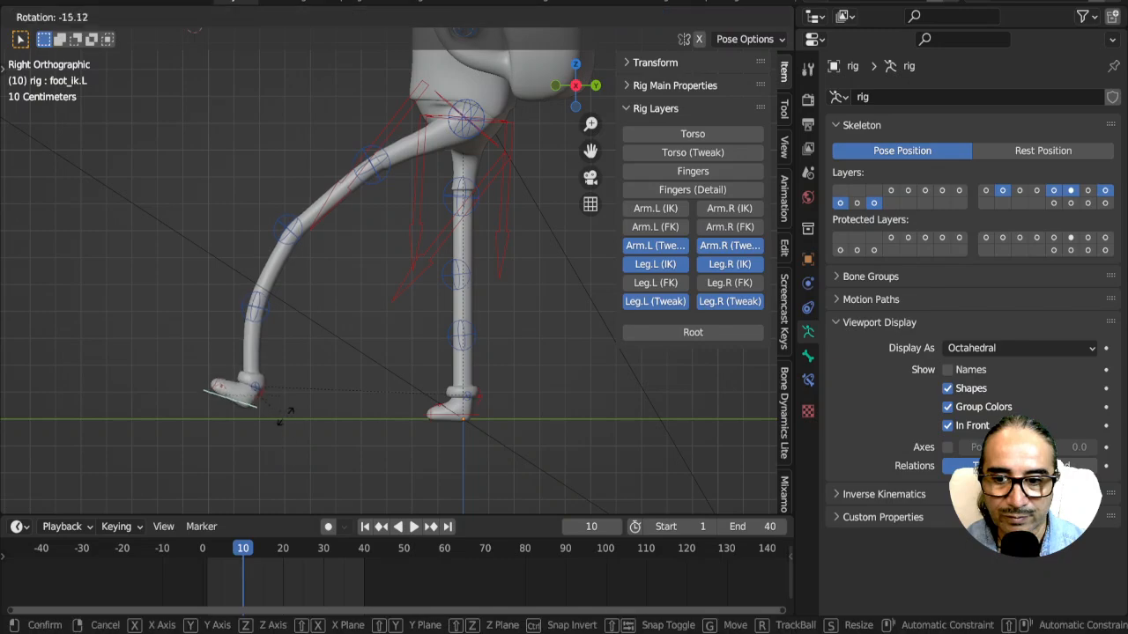
{"action": "key", "text": "g"}
{"action": "left_click", "coordinate": [275, 428]}
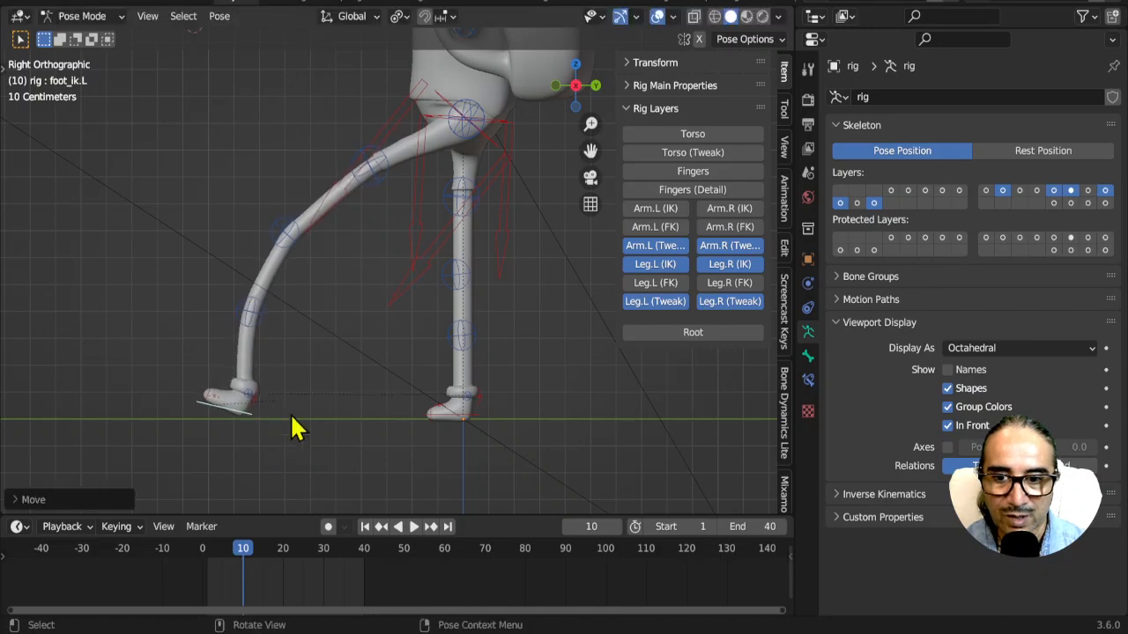
Step: Move the left foot IK control slightly back toward the body in the right side view
{"action": "scroll", "coordinate": [309, 421], "scroll_direction": "down", "scroll_amount": 3}
{"action": "mouse_move", "coordinate": [307, 410]}
{"action": "middle_mouse_down"}
{"action": "mouse_move", "coordinate": [576, 410]}
{"action": "mouse_move", "coordinate": [299, 407]}
{"action": "mouse_move", "coordinate": [304, 421]}
{"action": "middle_mouse_up"}
{"action": "scroll", "coordinate": [307, 422], "scroll_direction": "up", "scroll_amount": 3}
{"action": "key", "text": "KP_3"}
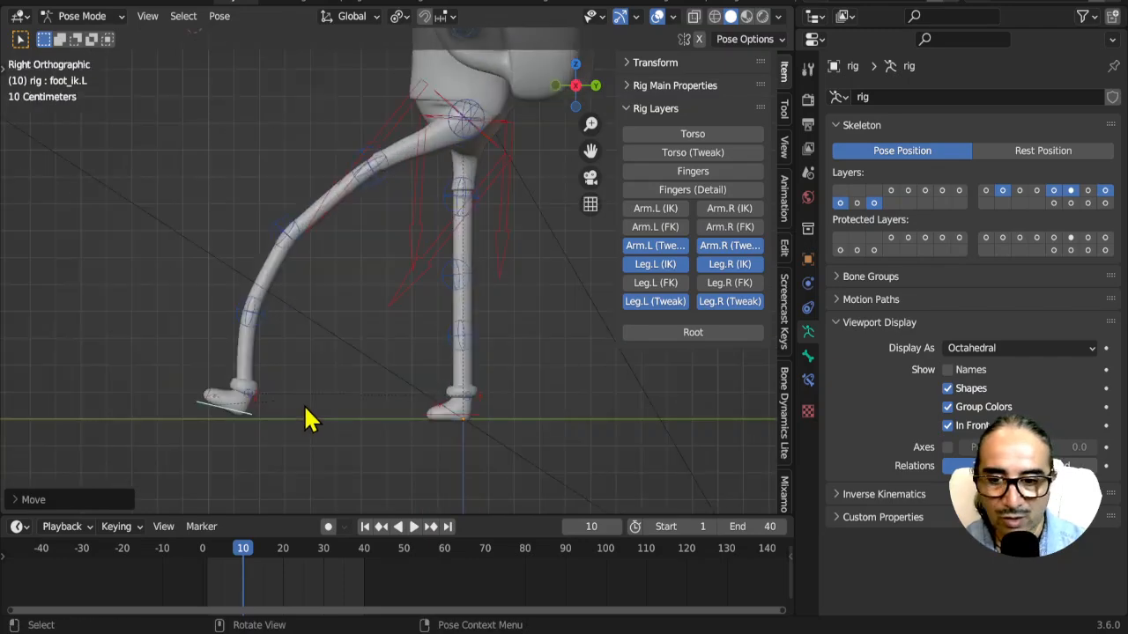
{"action": "key", "text": "g"}
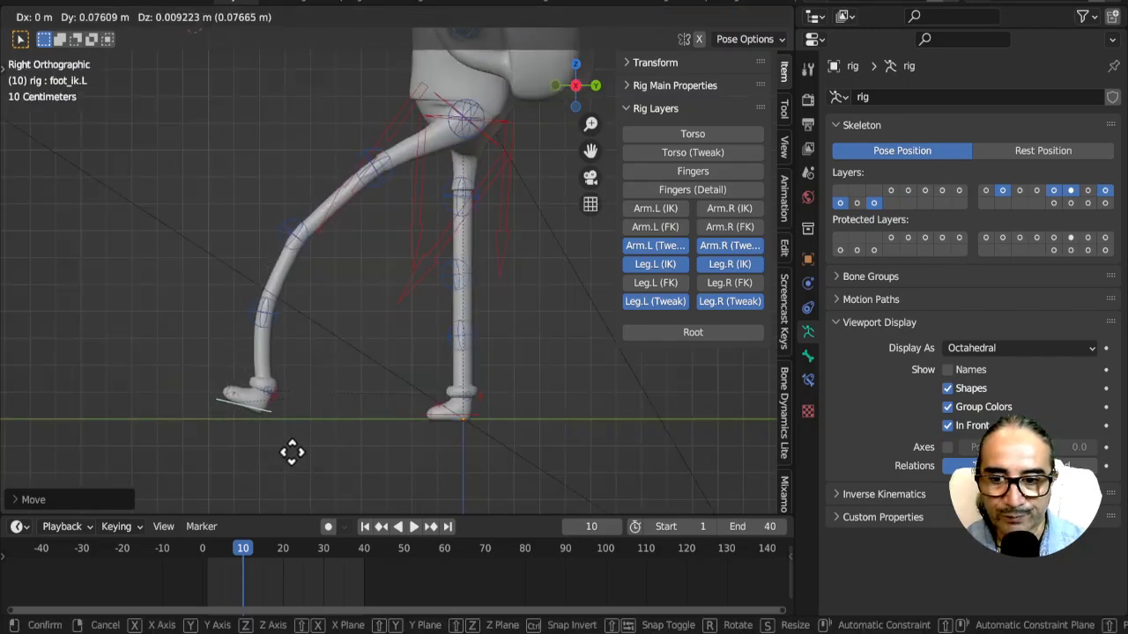
{"action": "left_click", "coordinate": [299, 469]}
Step: Check the arm controls by temporarily showing the left and right arm IK layers and the arm FK layers
{"action": "scroll", "coordinate": [414, 414], "scroll_direction": "down", "scroll_amount": 5}
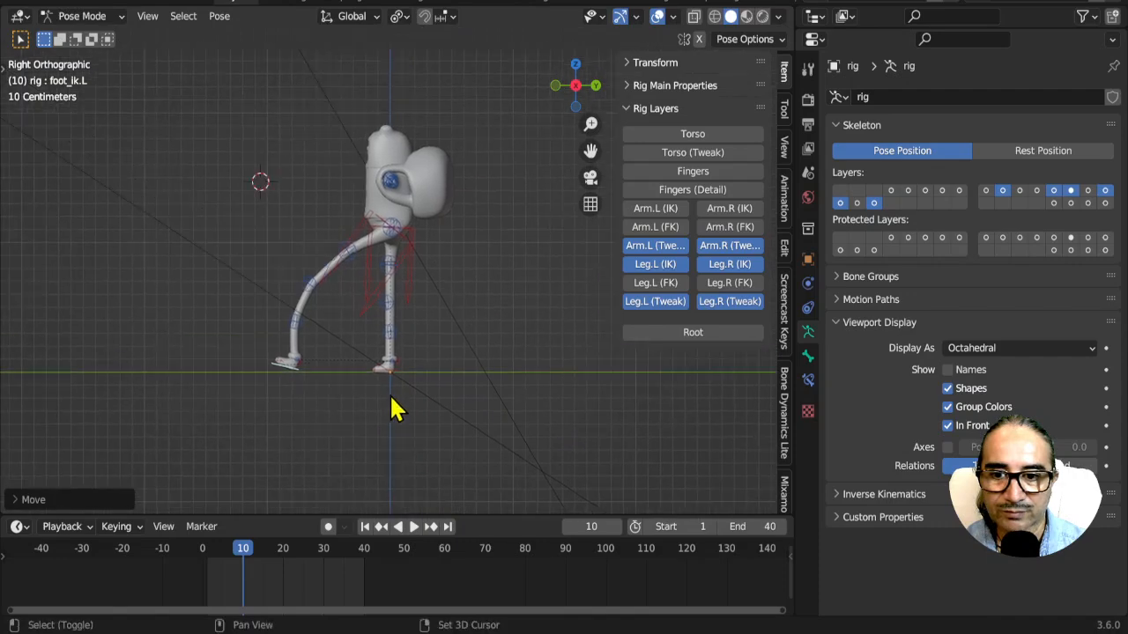
{"action": "middle_click_drag", "start_coordinate": [243, 422], "coordinate": [445, 524]}
{"action": "scroll", "coordinate": [379, 414], "scroll_direction": "up", "scroll_amount": 3}
{"action": "middle_click_drag", "start_coordinate": [455, 368], "coordinate": [244, 428]}
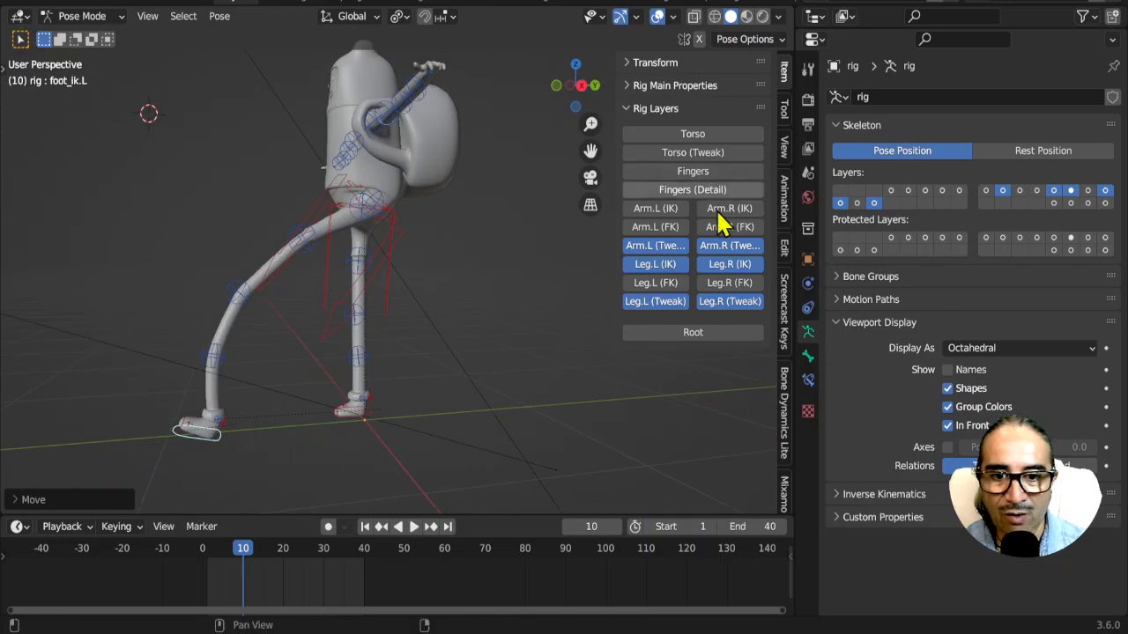
{"action": "middle_click_drag", "start_coordinate": [420, 432], "coordinate": [392, 329]}
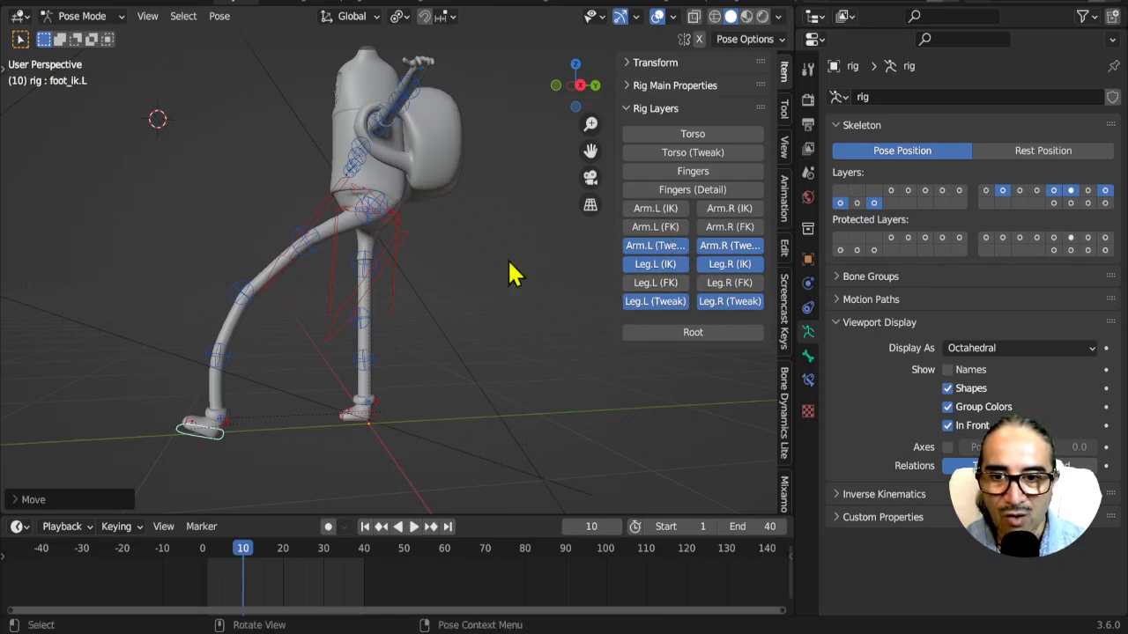
{"action": "left_click", "coordinate": [425, 78]}
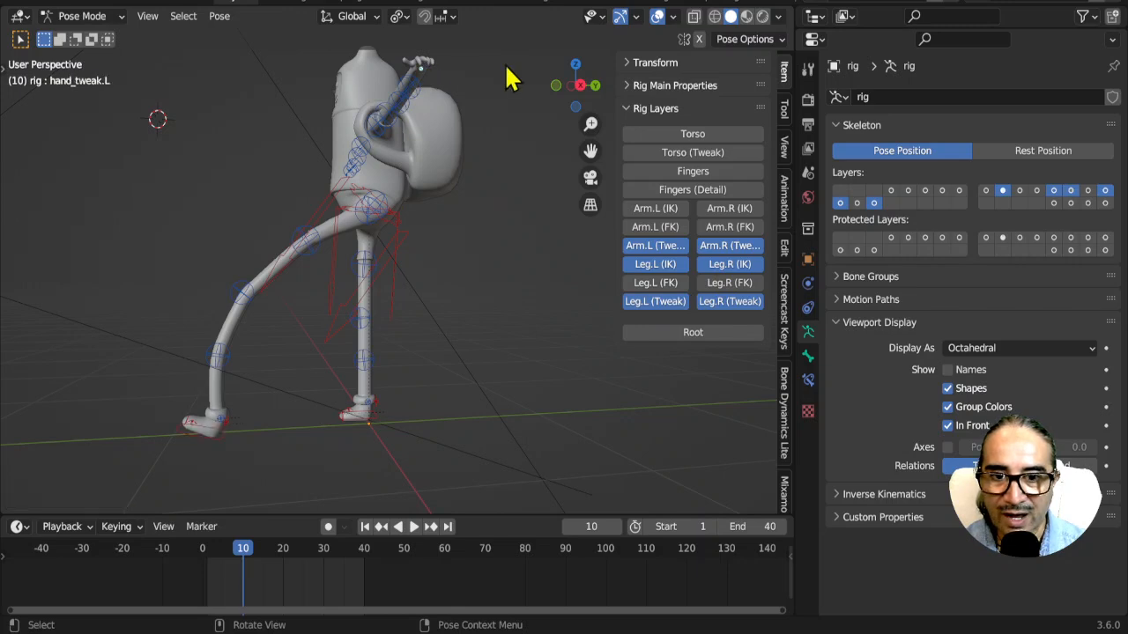
{"action": "left_click", "coordinate": [667, 212]}
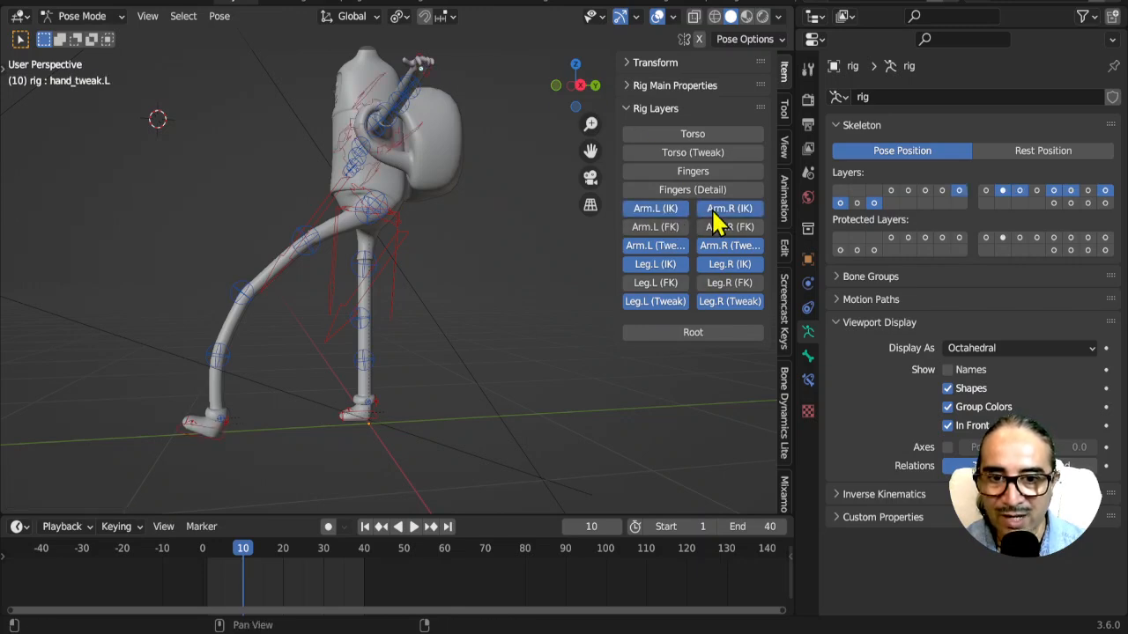
{"action": "left_click", "coordinate": [655, 211]}
{"action": "left_click", "coordinate": [727, 208]}
{"action": "left_click", "coordinate": [668, 227]}
{"action": "left_click", "coordinate": [730, 229]}
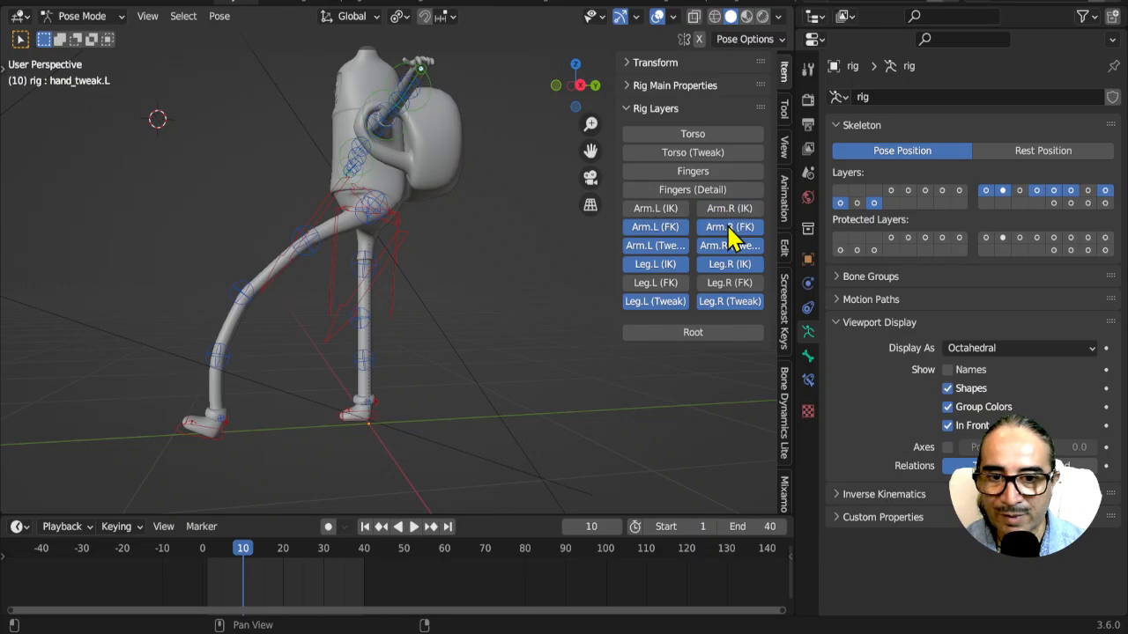
{"action": "left_click", "coordinate": [667, 229]}
{"action": "left_click", "coordinate": [730, 227]}
Step: Try moving the left hand tweak control downward from a front angle
{"action": "middle_click_drag", "start_coordinate": [359, 352], "coordinate": [490, 330]}
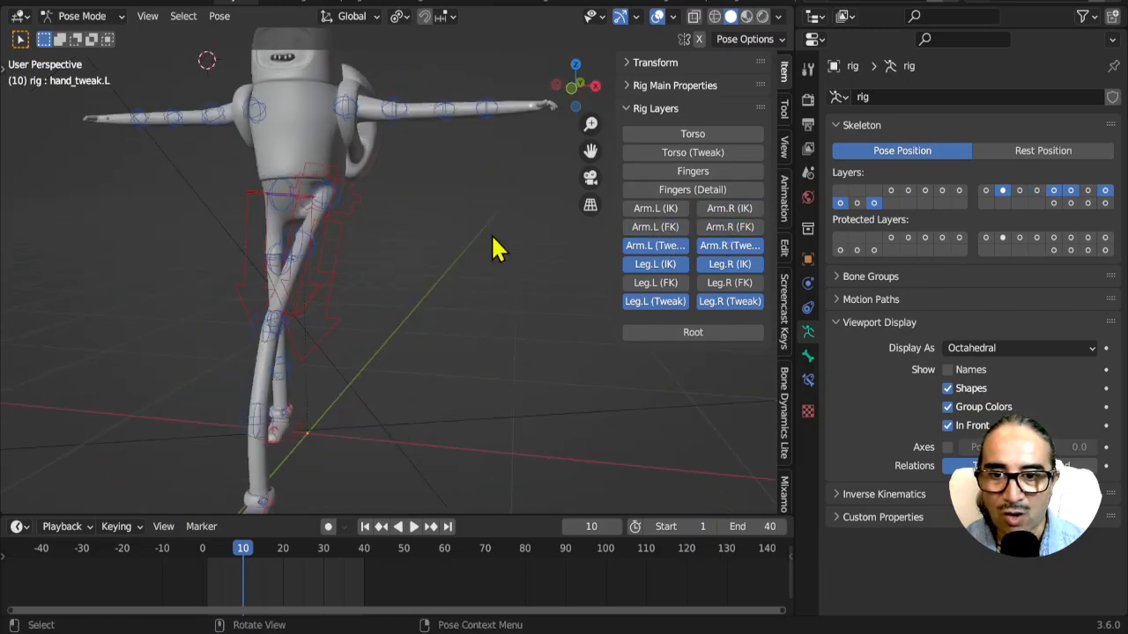
{"action": "key", "text": "g"}
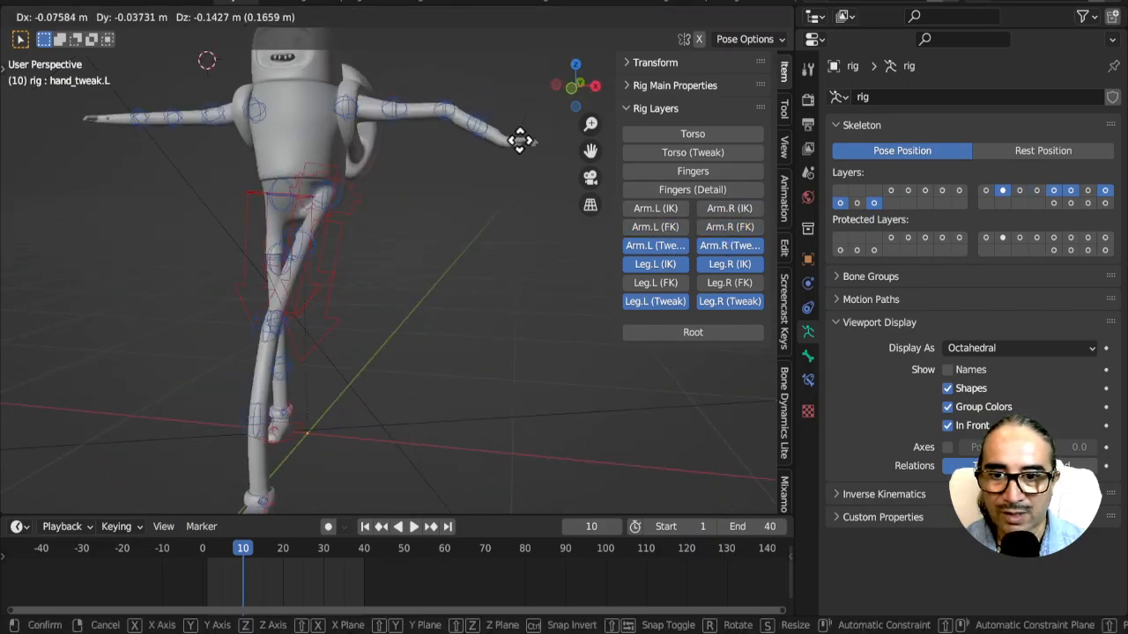
{"action": "right_click", "coordinate": [522, 154]}
Step: Move the right foot IK control backward along the global Y axis from the right side view
{"action": "middle_click_drag", "start_coordinate": [526, 221], "coordinate": [564, 251]}
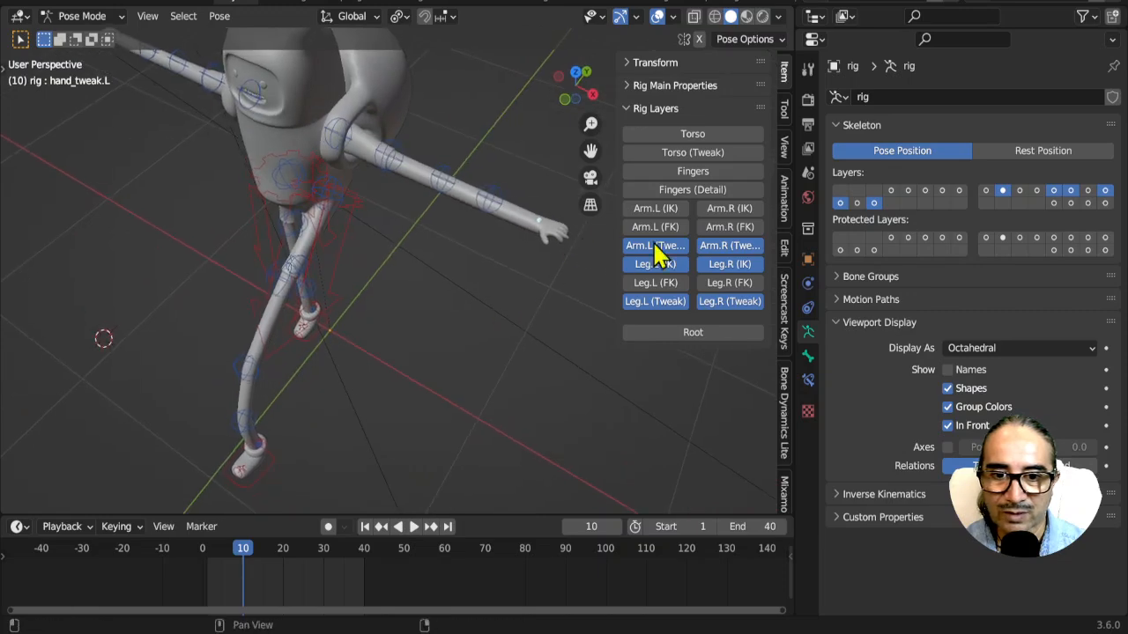
{"action": "middle_click_drag", "start_coordinate": [546, 313], "coordinate": [371, 368]}
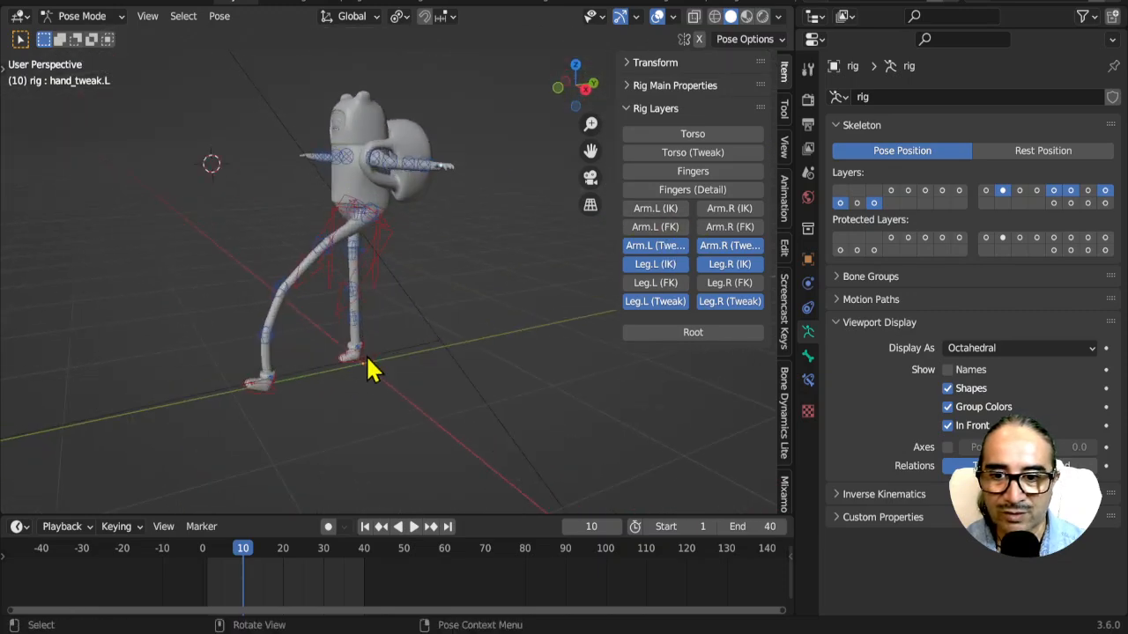
{"action": "key", "text": "KP_3"}
{"action": "scroll", "coordinate": [344, 418], "scroll_direction": "up", "scroll_amount": 4}
{"action": "key", "text": "g"}
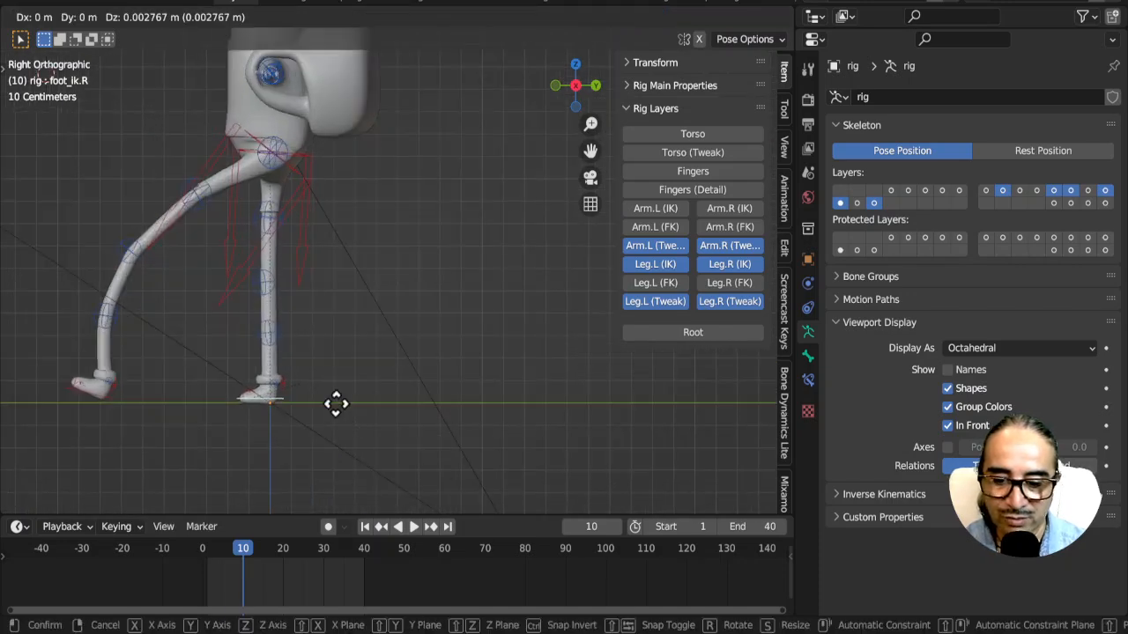
{"action": "key", "text": "y"}
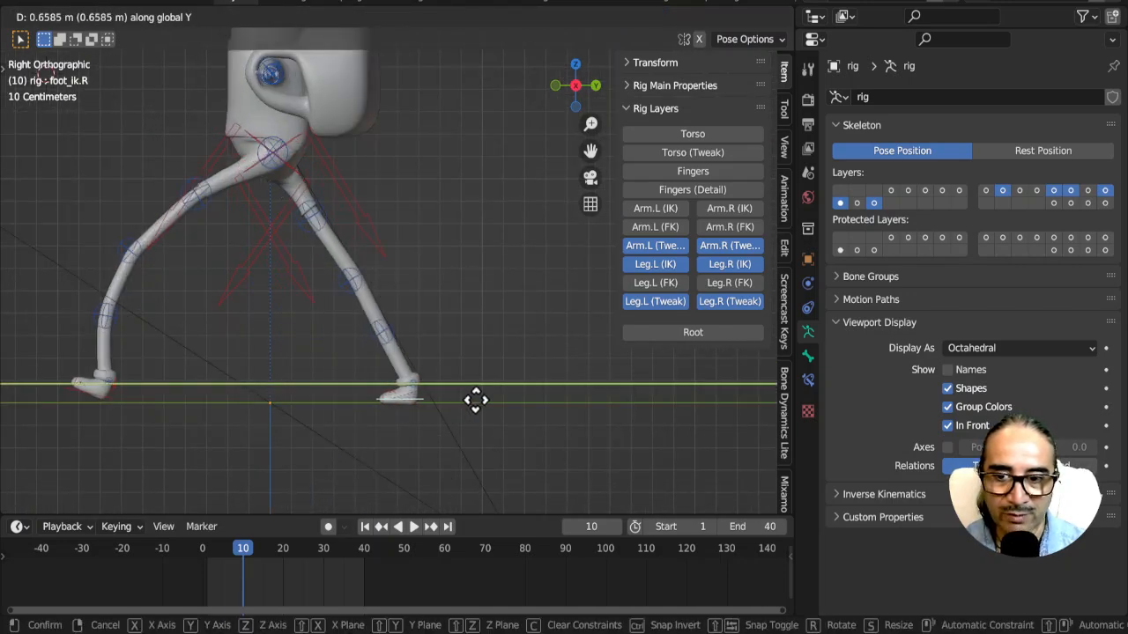
{"action": "left_click", "coordinate": [456, 415]}
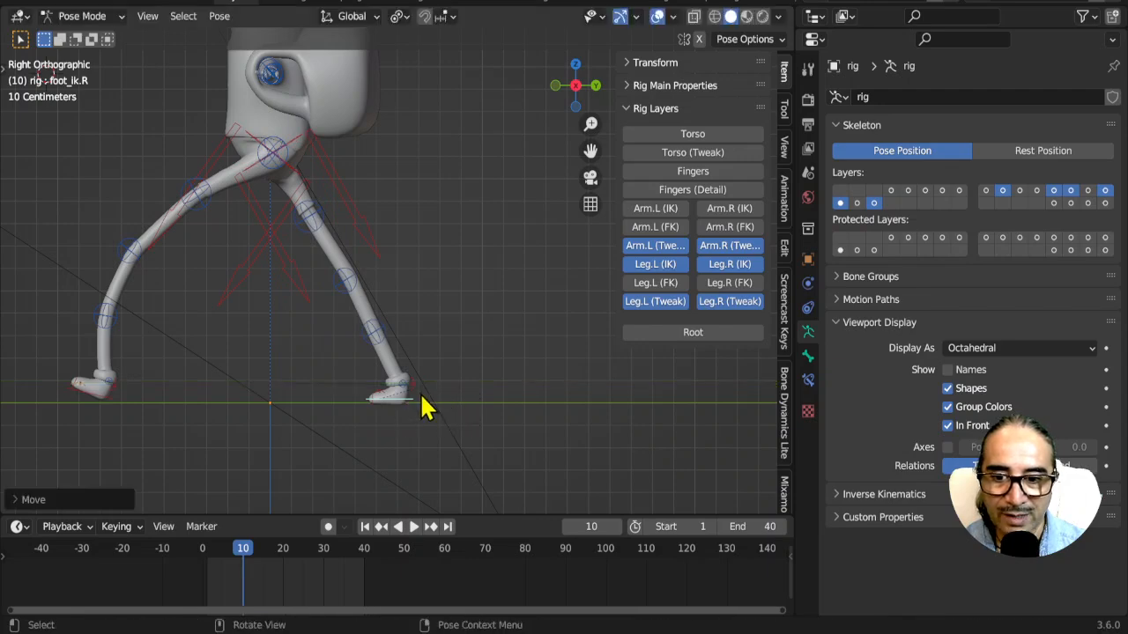
Step: Rotate the right heel IK control to lift the rear foot's heel while its toes stay on the ground
{"action": "left_click", "coordinate": [418, 385]}
{"action": "scroll", "coordinate": [426, 407], "scroll_direction": "up", "scroll_amount": 3}
{"action": "middle_click_drag", "start_coordinate": [454, 468], "coordinate": [442, 311], "text": "shift"}
{"action": "scroll", "coordinate": [444, 388], "scroll_direction": "up", "scroll_amount": 3}
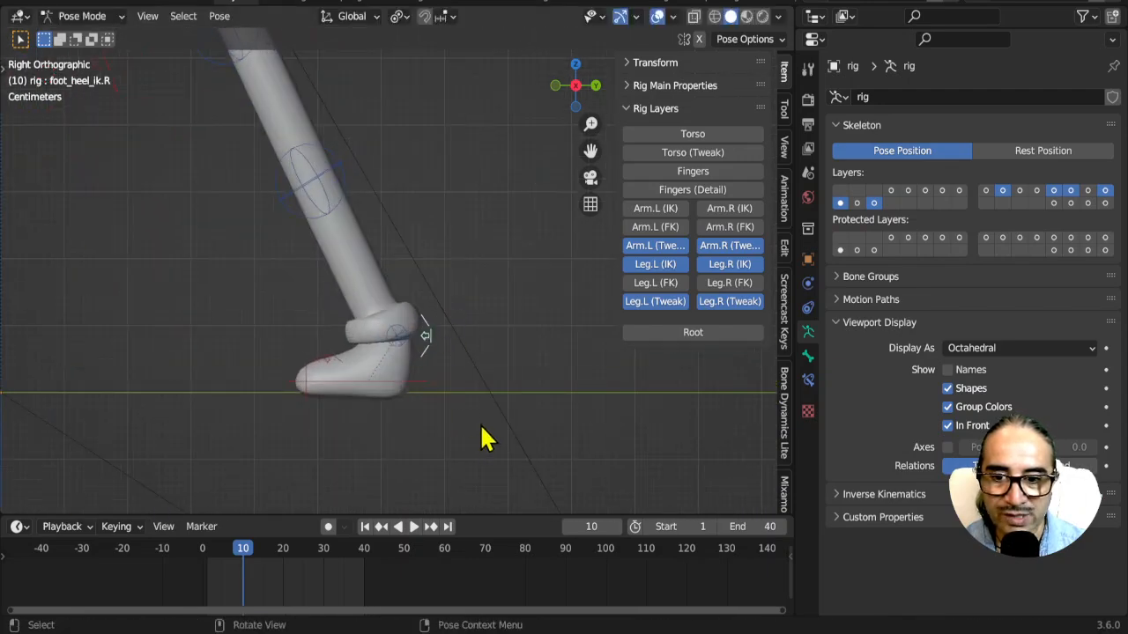
{"action": "key", "text": "r"}
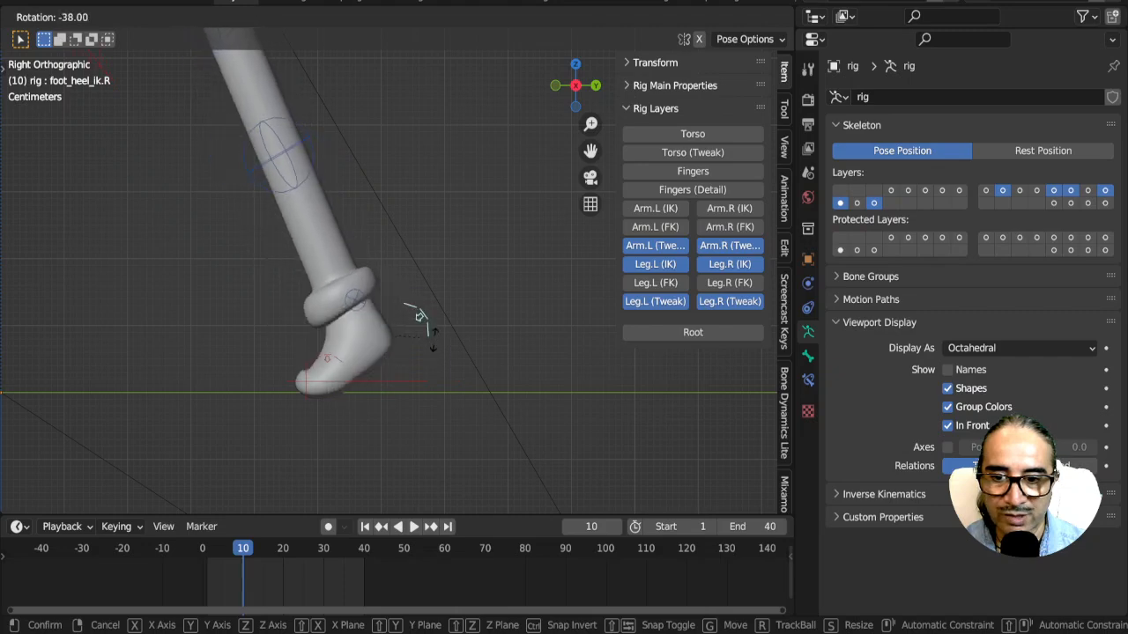
{"action": "left_click", "coordinate": [418, 320]}
Step: Finish the right heel's roll and move the right foot IK control slightly farther back along the ground
{"action": "left_click", "coordinate": [414, 388]}
{"action": "scroll", "coordinate": [416, 396], "scroll_direction": "down", "scroll_amount": 6}
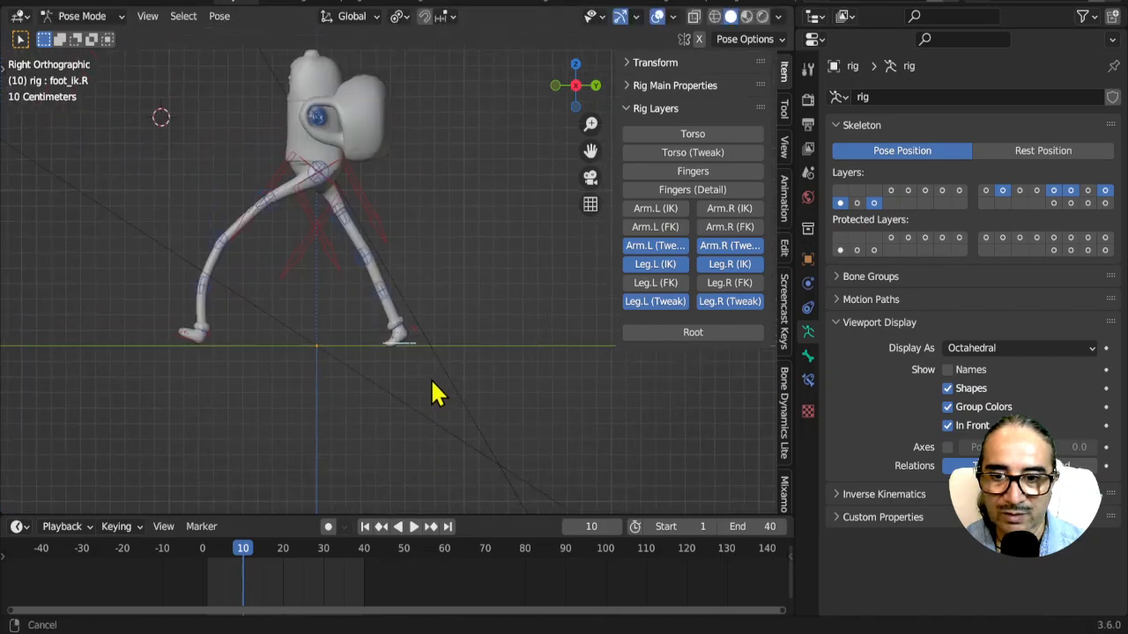
{"action": "scroll", "coordinate": [435, 387], "scroll_direction": "up", "scroll_amount": 3}
{"action": "key", "text": "g"}
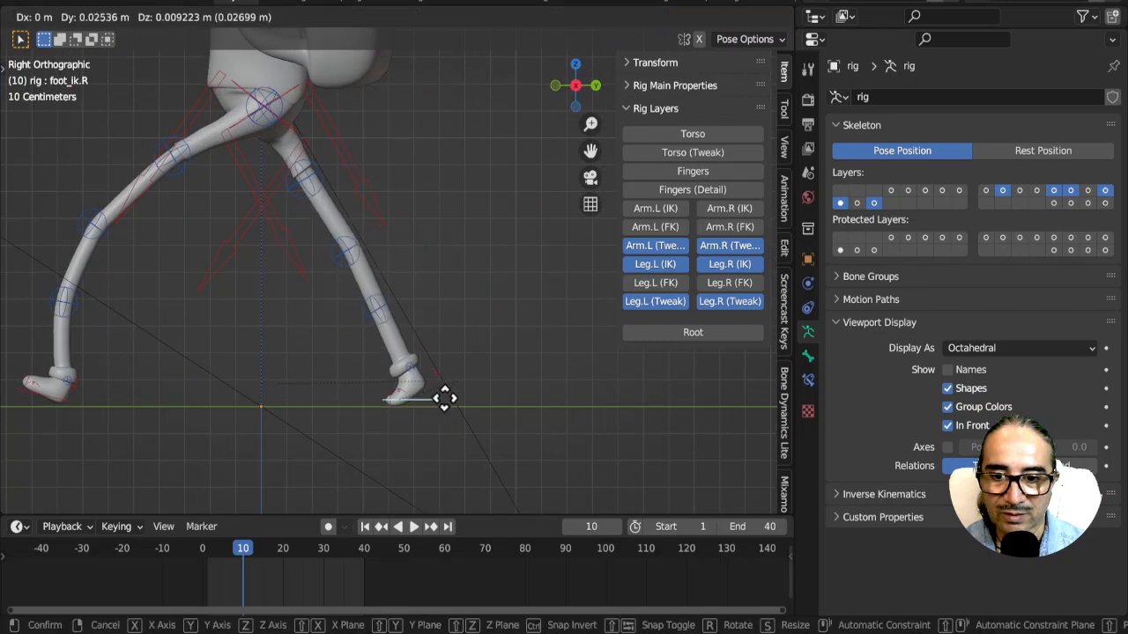
{"action": "left_click", "coordinate": [464, 402]}
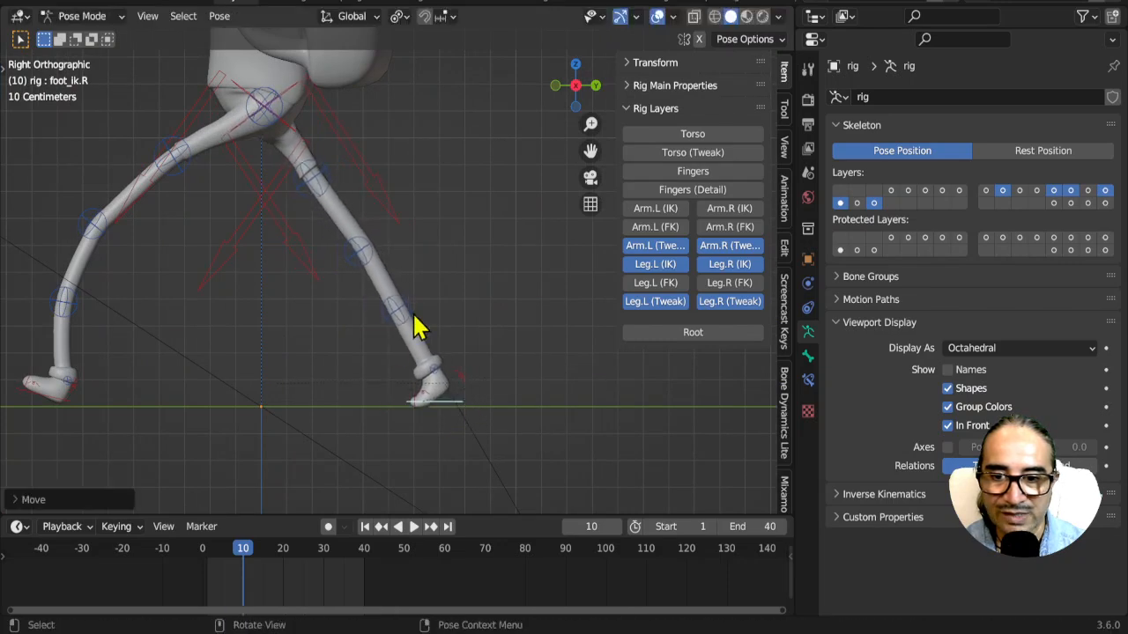
Step: Bend the right rear leg by moving its knee, mid-shin and mid-thigh tweak controls toward the front
{"action": "left_click", "coordinate": [365, 262]}
{"action": "key", "text": "g"}
{"action": "left_click", "coordinate": [335, 333]}
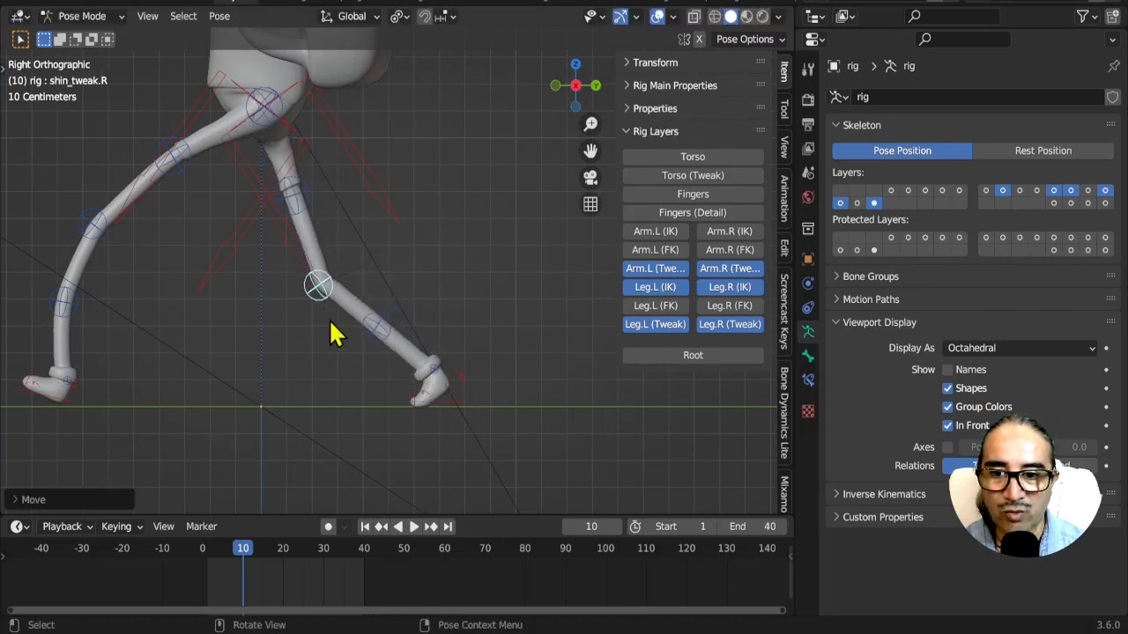
{"action": "left_click", "coordinate": [377, 338]}
{"action": "key", "text": "g"}
{"action": "left_click", "coordinate": [360, 344]}
{"action": "left_click", "coordinate": [297, 210]}
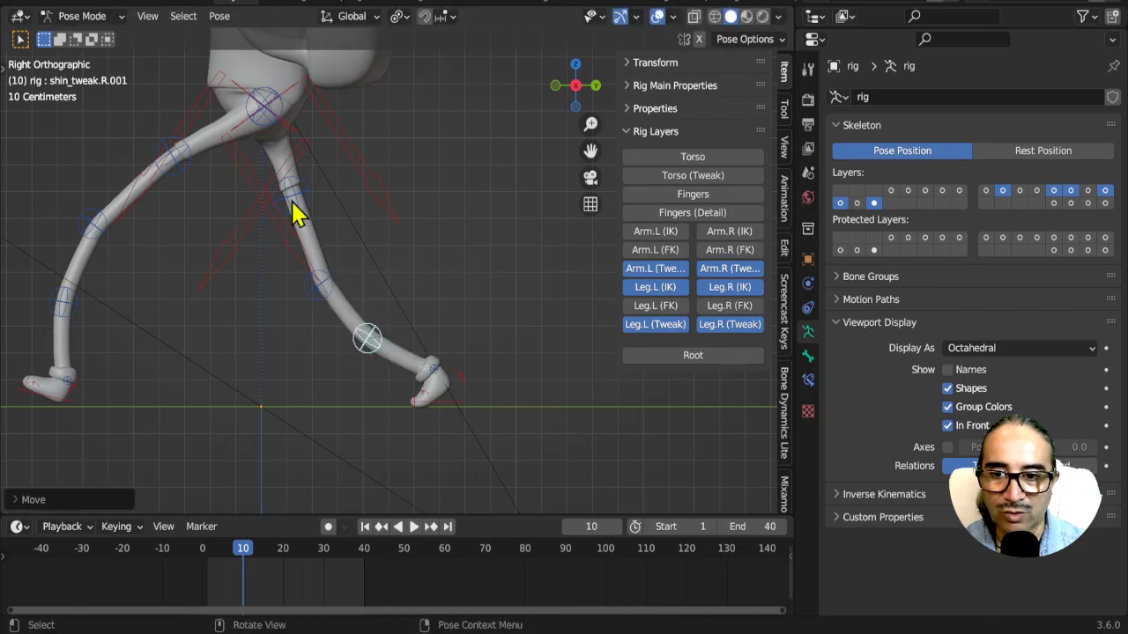
{"action": "key", "text": "g"}
{"action": "left_click", "coordinate": [322, 265]}
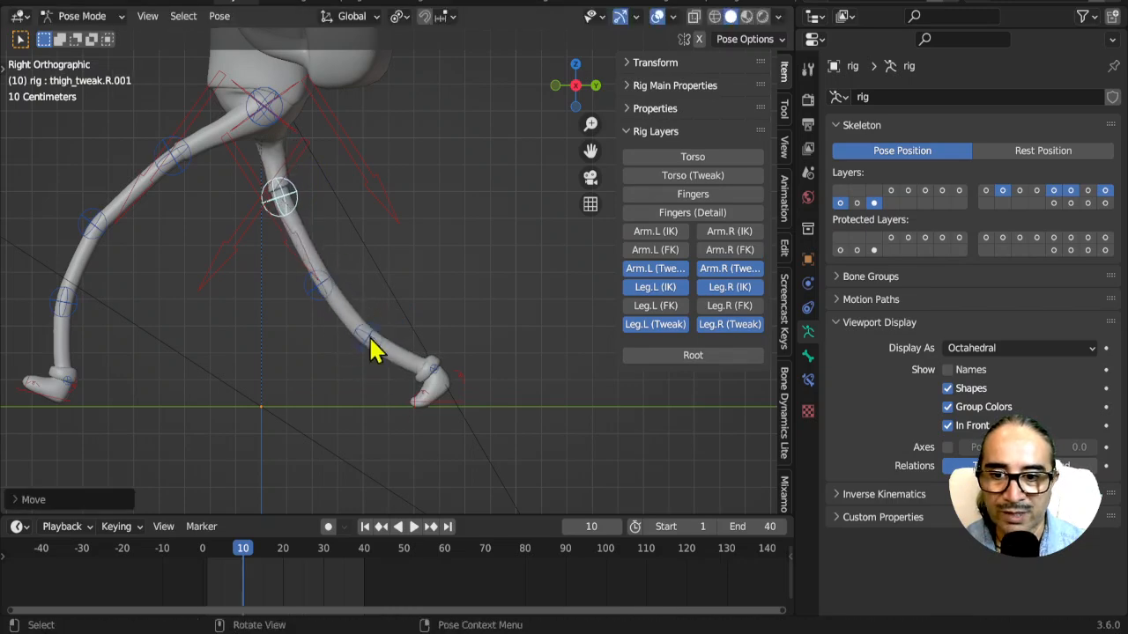
Step: Smooth the rear leg's curve by readjusting the right mid-shin and knee tweak controls
{"action": "left_click", "coordinate": [370, 346]}
{"action": "key", "text": "g"}
{"action": "left_click", "coordinate": [387, 331]}
{"action": "left_click", "coordinate": [319, 287]}
{"action": "key", "text": "g"}
{"action": "left_click", "coordinate": [346, 326]}
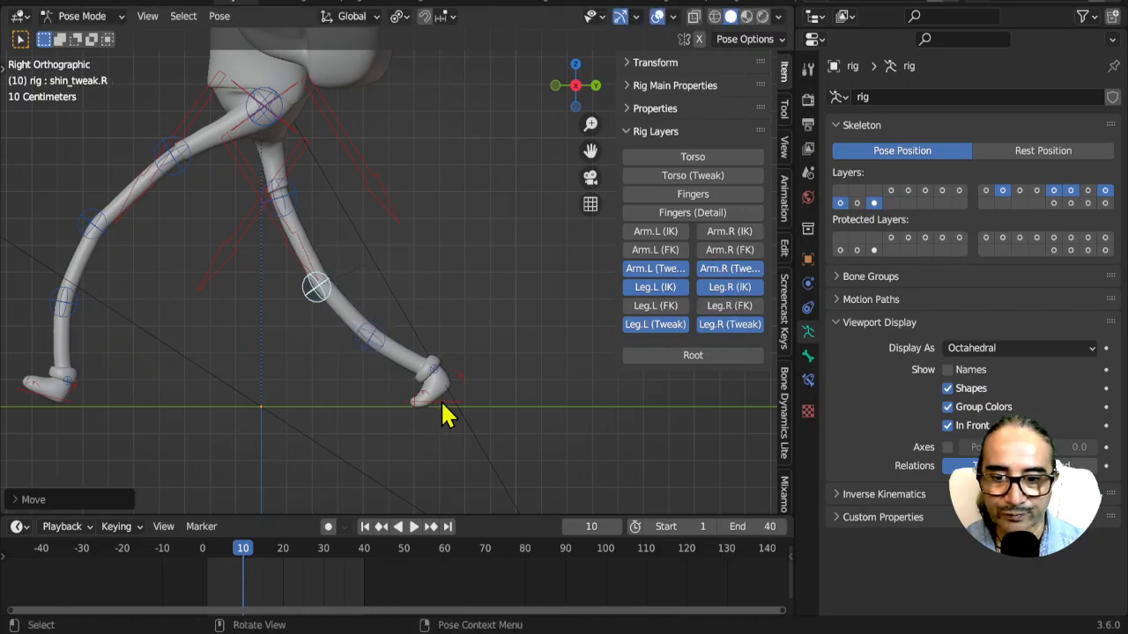
Step: Go to frame 0 and select all IK and tweak controls of both legs
{"action": "left_click", "coordinate": [427, 405]}
{"action": "scroll", "coordinate": [449, 431], "scroll_direction": "down", "scroll_amount": 5}
{"action": "middle_click_drag", "start_coordinate": [455, 441], "coordinate": [345, 423]}
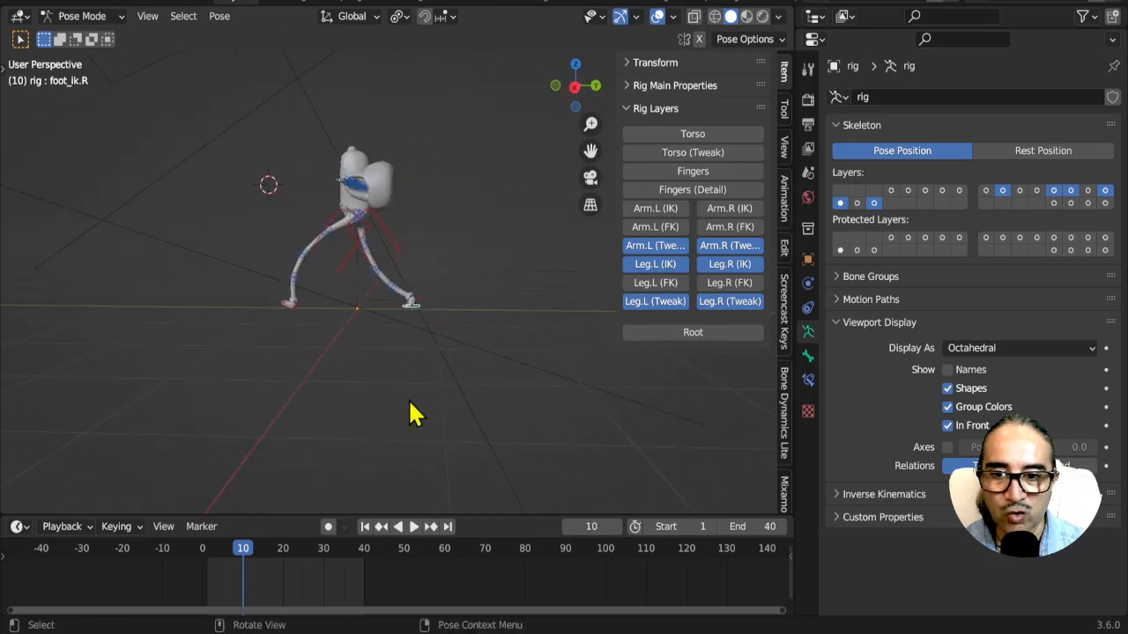
{"action": "scroll", "coordinate": [392, 403], "scroll_direction": "up", "scroll_amount": 4}
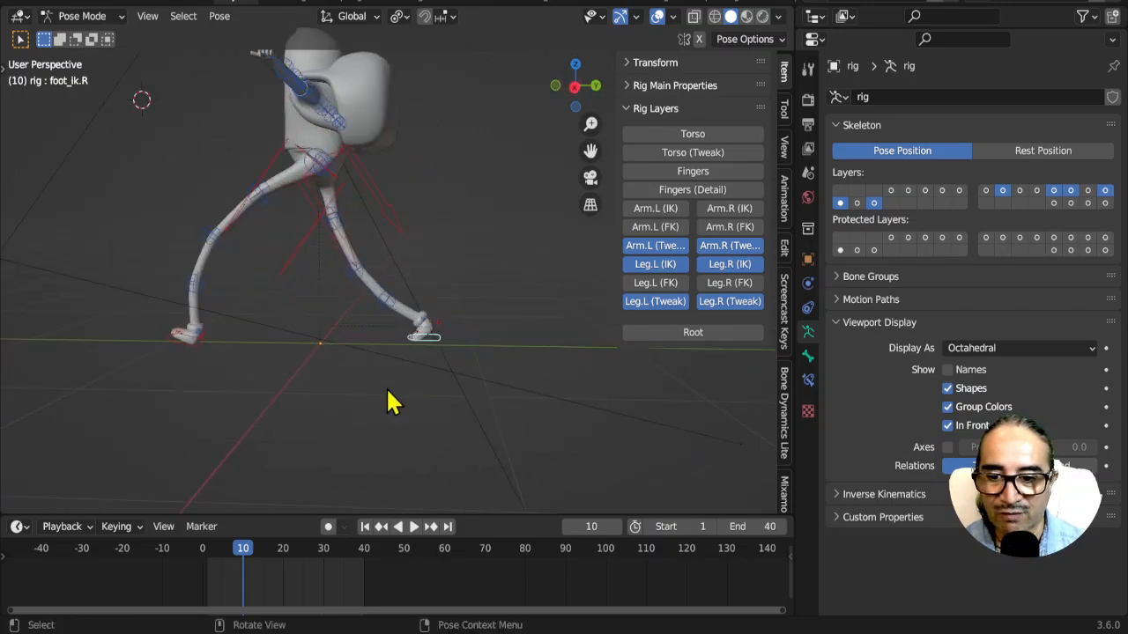
{"action": "left_click", "coordinate": [203, 553]}
{"action": "middle_click_drag", "start_coordinate": [335, 327], "coordinate": [405, 339]}
{"action": "left_click_drag", "start_coordinate": [257, 191], "coordinate": [427, 399]}
{"action": "middle_click_drag", "start_coordinate": [449, 385], "coordinate": [388, 339]}
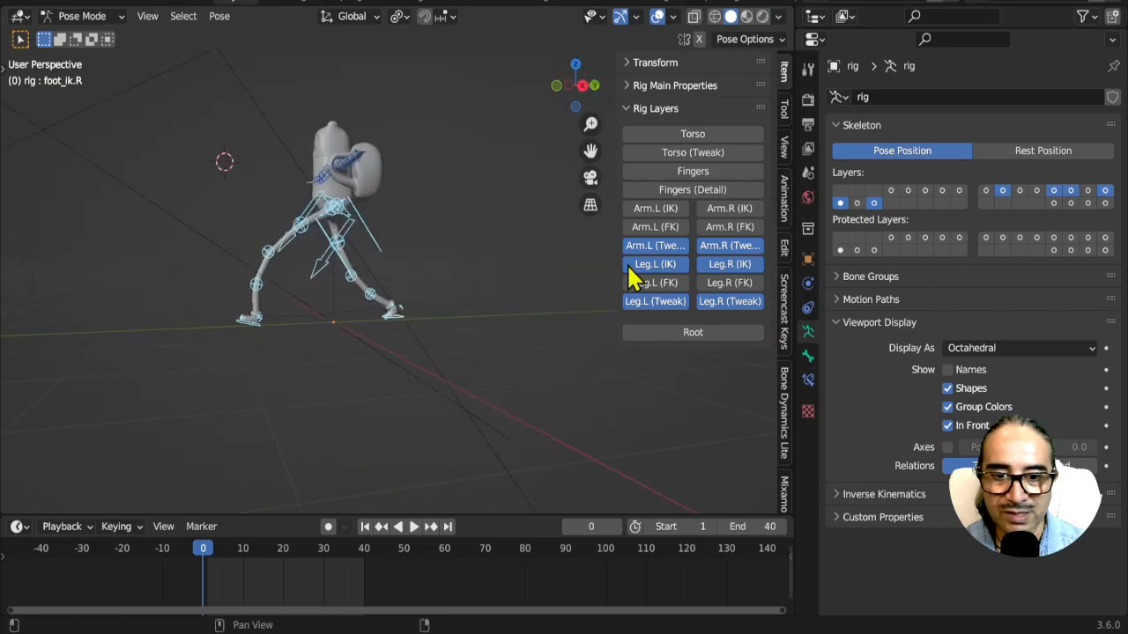
Step: Hide the left and right arm tweak layers so only the leg controls remain shown
{"action": "left_click", "coordinate": [661, 249]}
{"action": "left_click", "coordinate": [731, 250]}
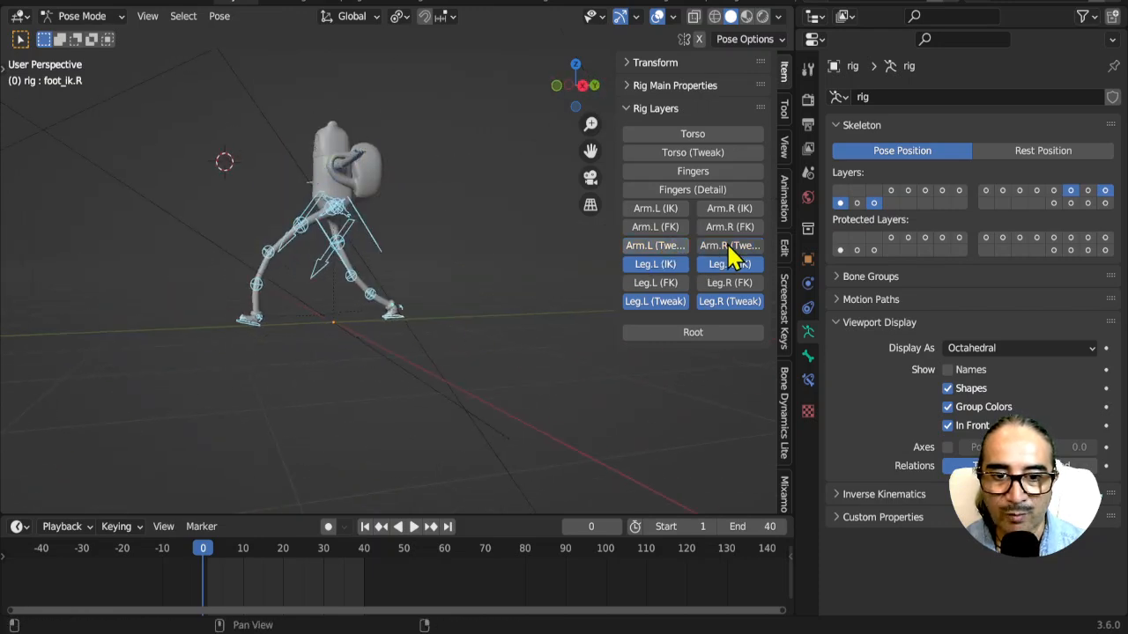
{"action": "middle_click_drag", "start_coordinate": [349, 308], "coordinate": [379, 309]}
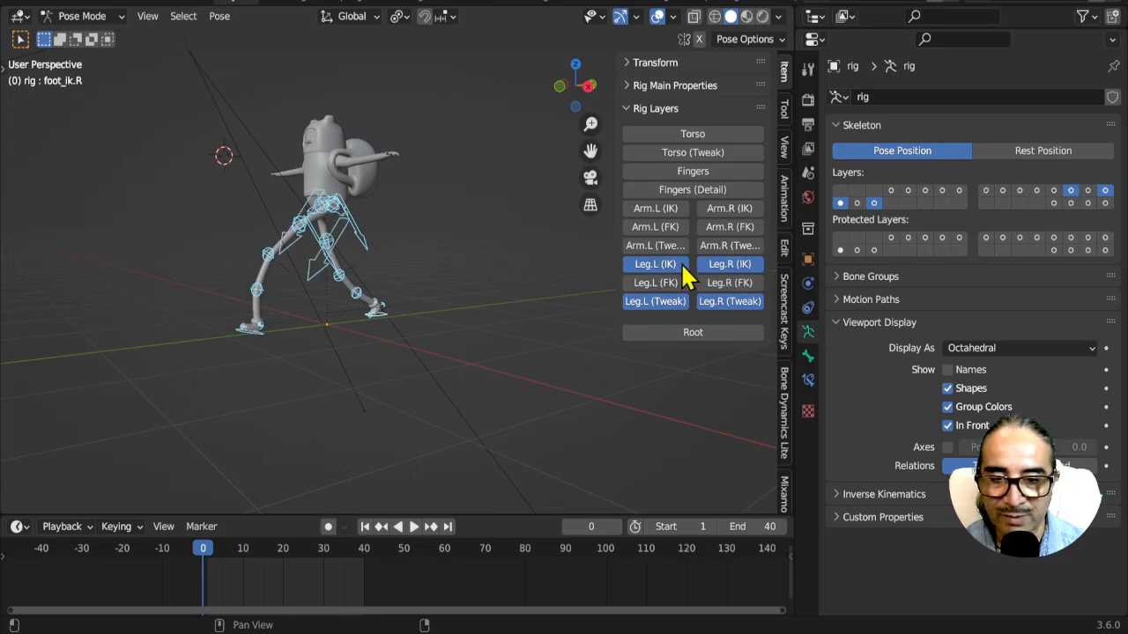
Step: Enlarge the rig layer list and widen both its sidebar and the 3D viewport
{"action": "middle_click_drag", "start_coordinate": [708, 255], "coordinate": [636, 208], "text": "ctrl"}
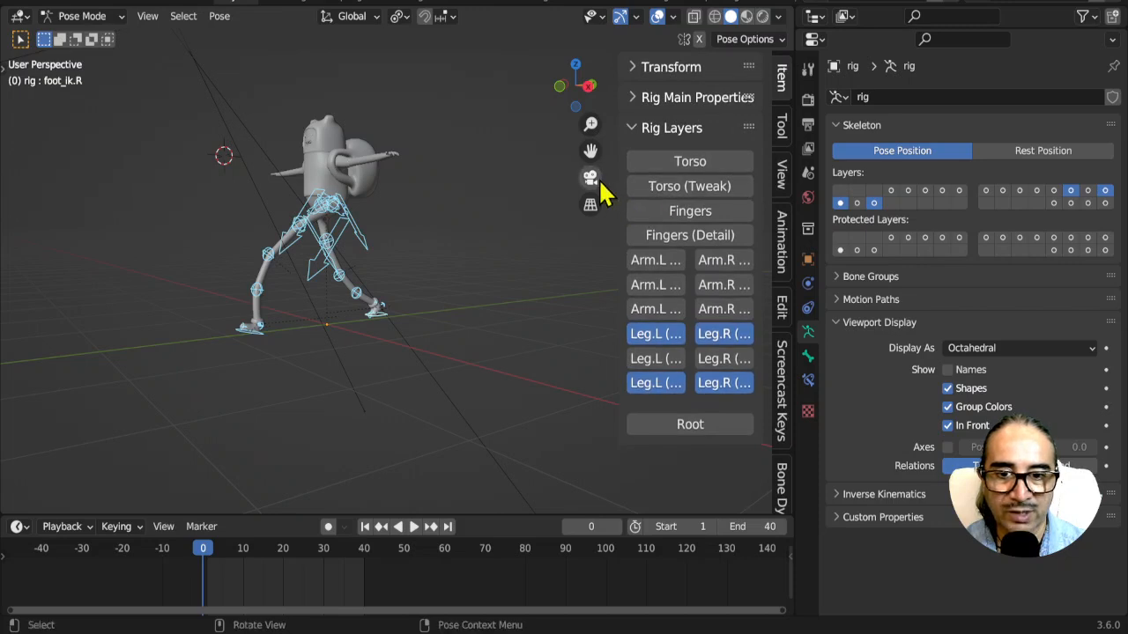
{"action": "left_click_drag", "start_coordinate": [614, 176], "coordinate": [568, 176]}
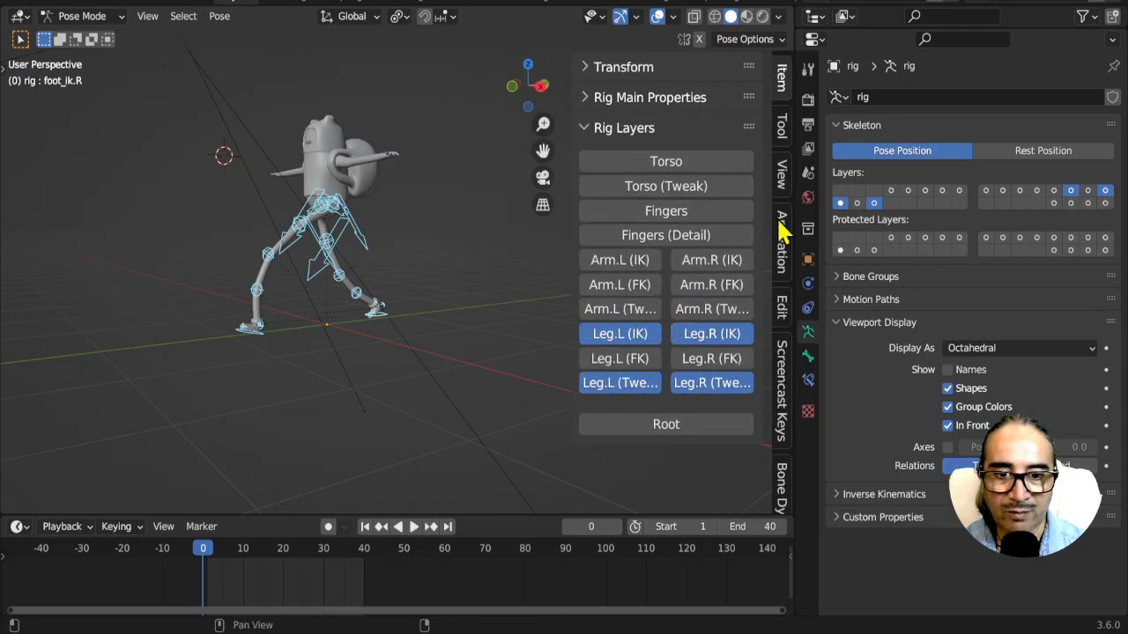
{"action": "left_click_drag", "start_coordinate": [796, 202], "coordinate": [1004, 184]}
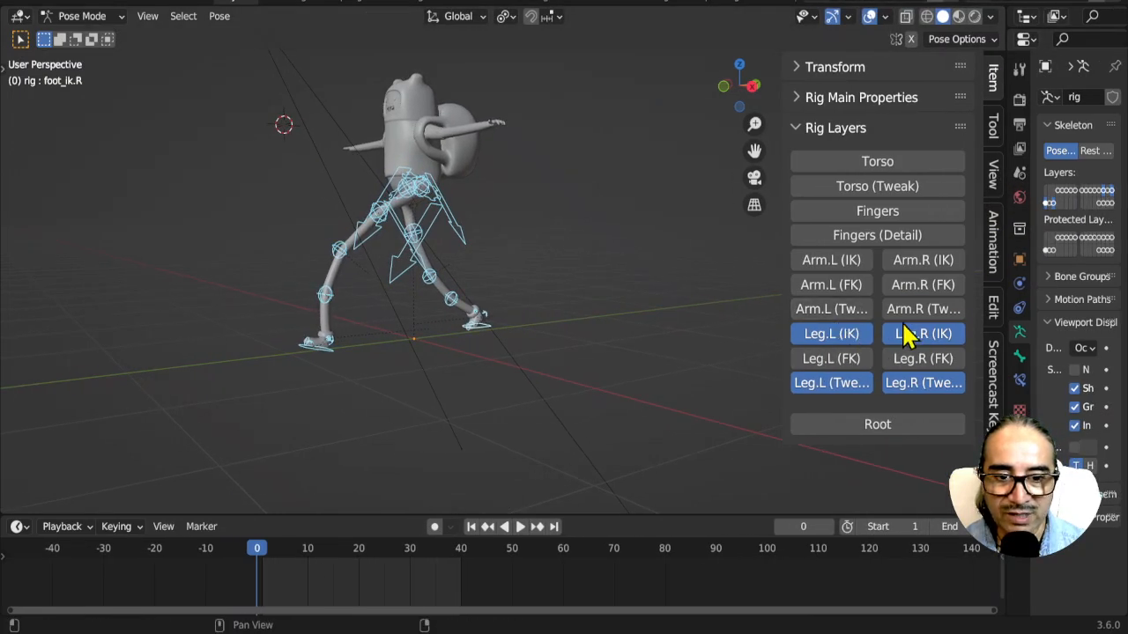
Step: Check the left leg's FK controls by temporarily showing their rig layer
{"action": "left_click", "coordinate": [797, 363]}
{"action": "scroll", "coordinate": [345, 372], "scroll_direction": "up", "scroll_amount": 3}
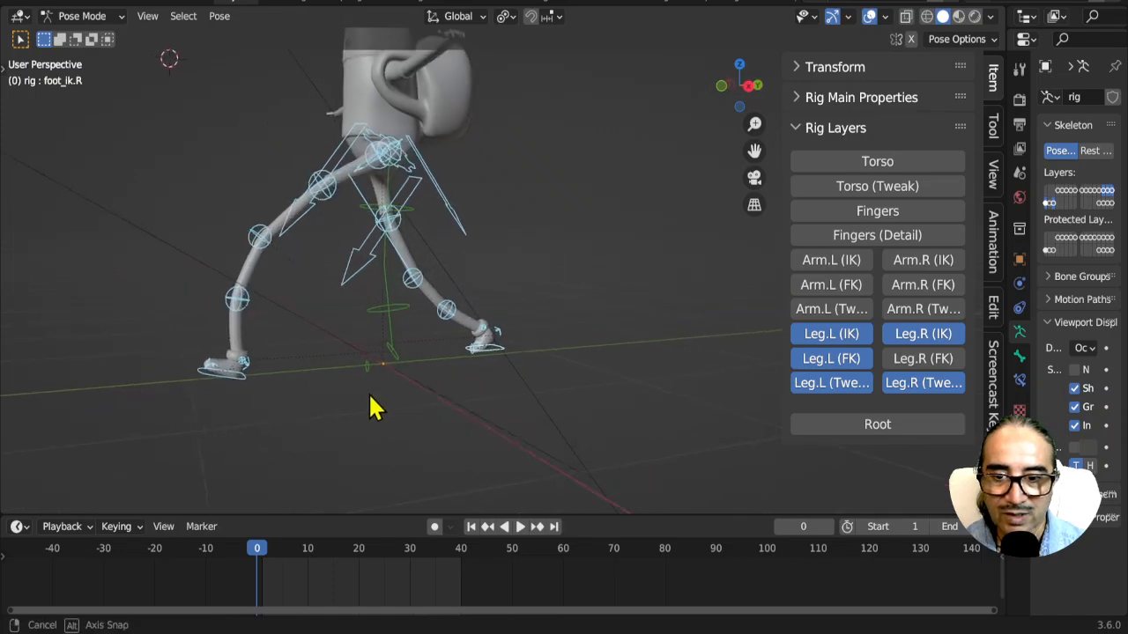
{"action": "scroll", "coordinate": [572, 330], "scroll_direction": "down", "scroll_amount": 3}
{"action": "middle_click_drag", "start_coordinate": [572, 329], "coordinate": [501, 350]}
{"action": "left_click", "coordinate": [831, 363]}
{"action": "middle_click_drag", "start_coordinate": [635, 378], "coordinate": [587, 365]}
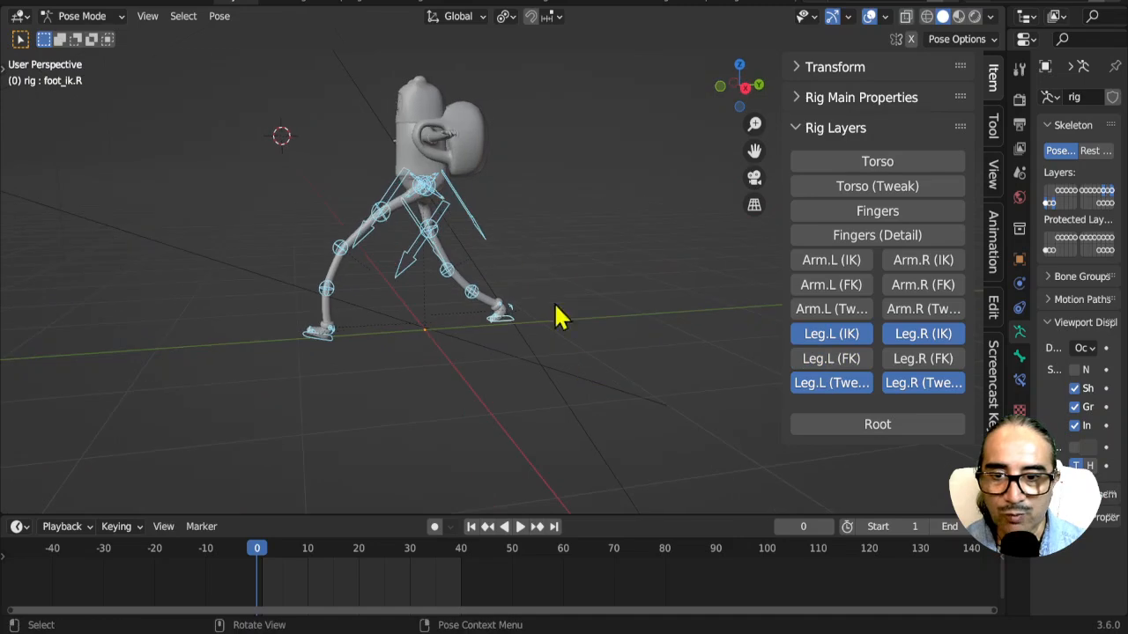
Step: Make the timeline area taller beneath the 3D viewport and frame the legs from the side
{"action": "middle_click_drag", "start_coordinate": [393, 393], "coordinate": [327, 505]}
{"action": "left_click_drag", "start_coordinate": [366, 517], "coordinate": [376, 423]}
{"action": "scroll", "coordinate": [466, 369], "scroll_direction": "up", "scroll_amount": 4}
{"action": "middle_click_drag", "start_coordinate": [464, 339], "coordinate": [517, 319]}
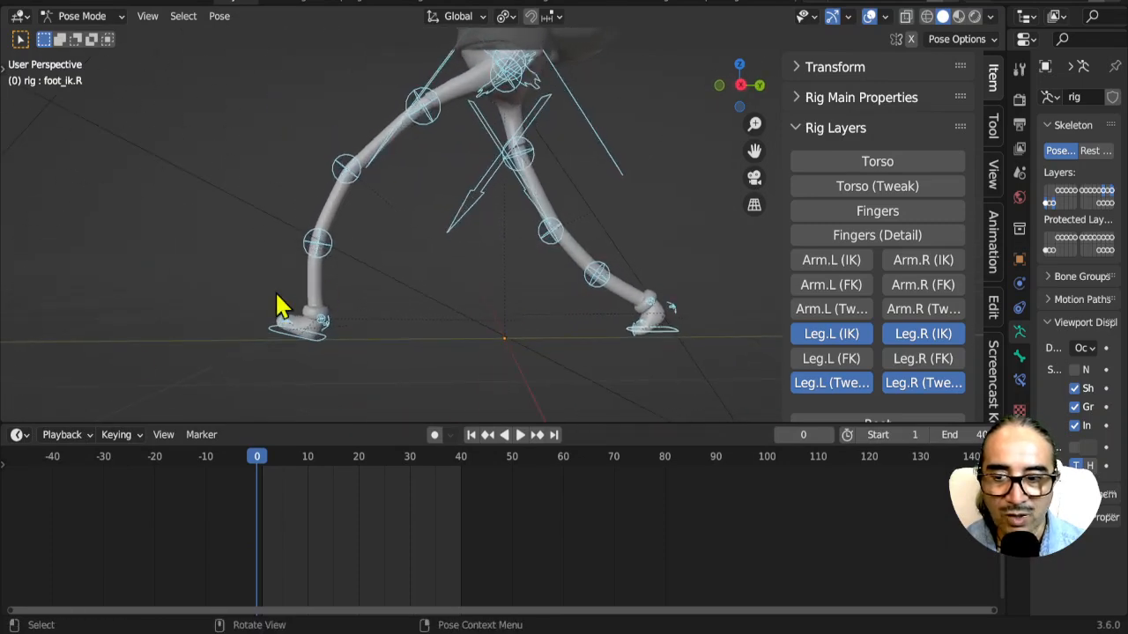
Step: Set the active keying set to Location & Rotation and keyframe the selected leg controls at frame 0
{"action": "left_click", "coordinate": [137, 432]}
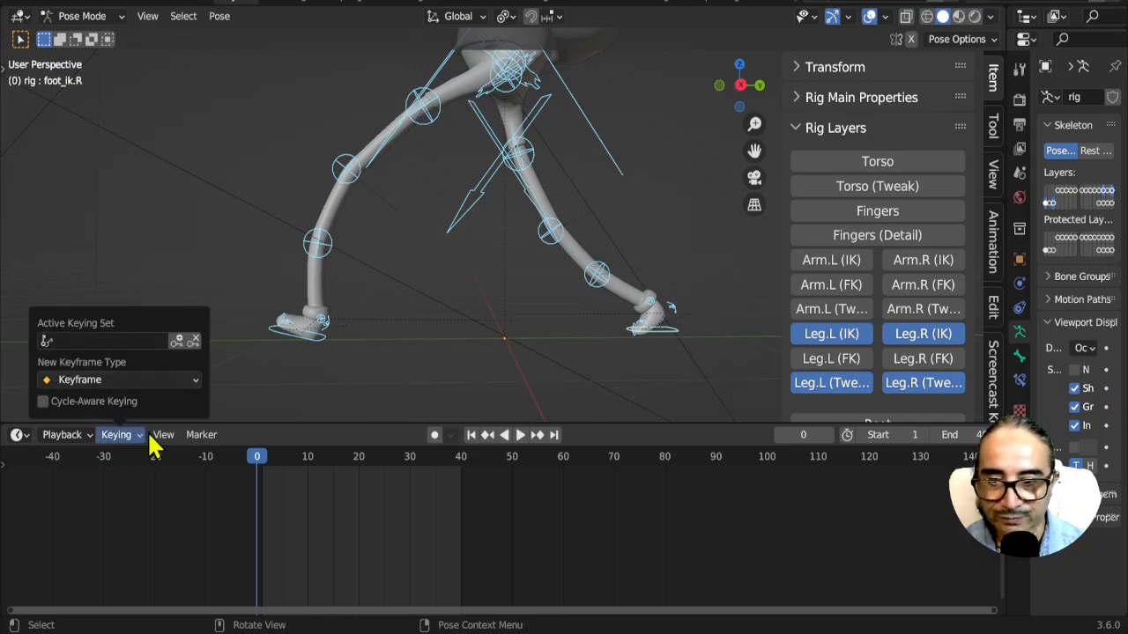
{"action": "left_click", "coordinate": [115, 381]}
{"action": "left_click", "coordinate": [111, 378]}
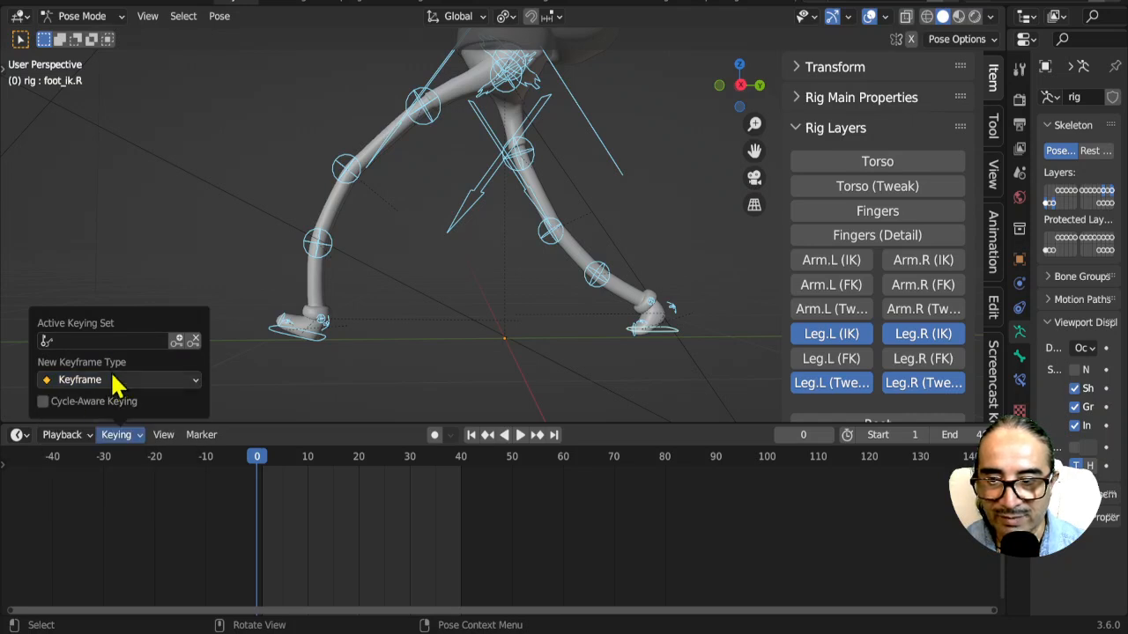
{"action": "left_click", "coordinate": [101, 341]}
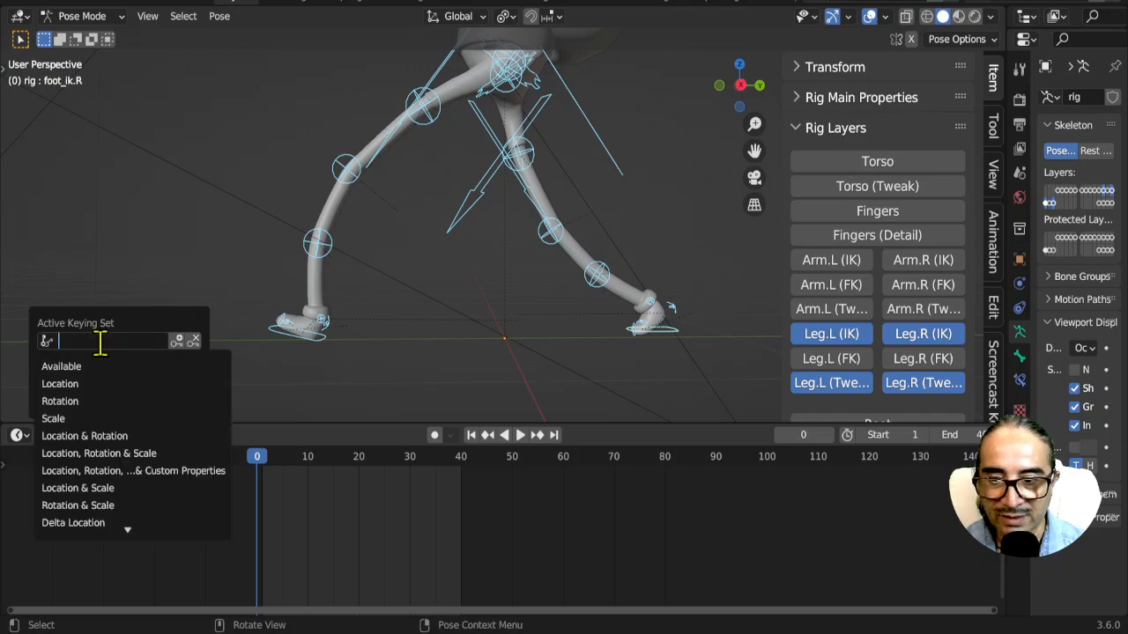
{"action": "left_click", "coordinate": [111, 435]}
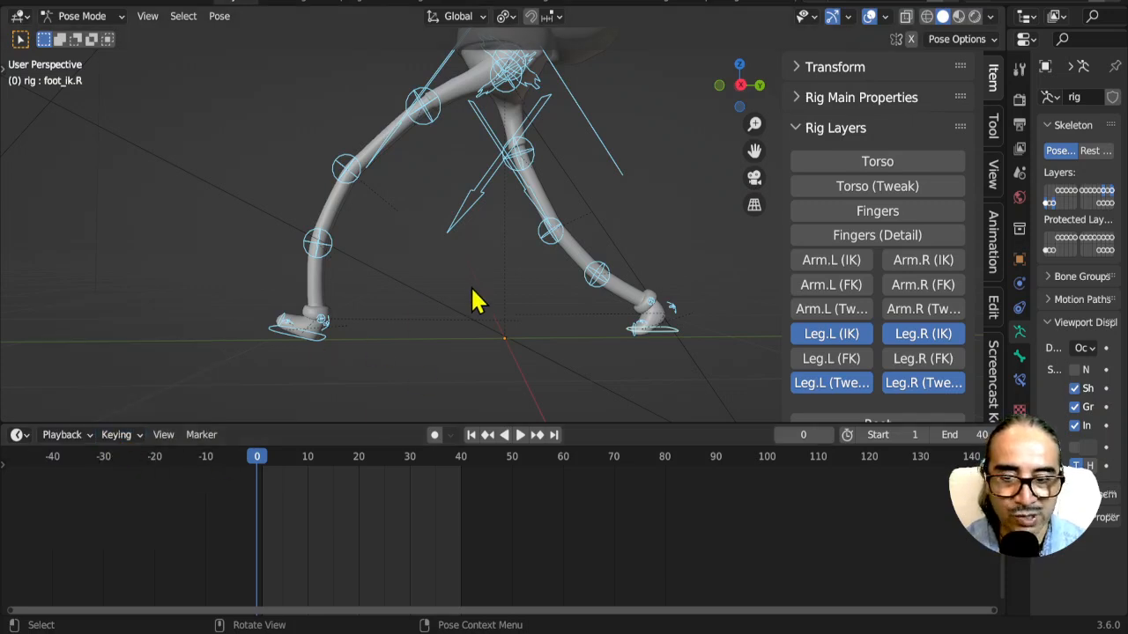
{"action": "key", "text": "i"}
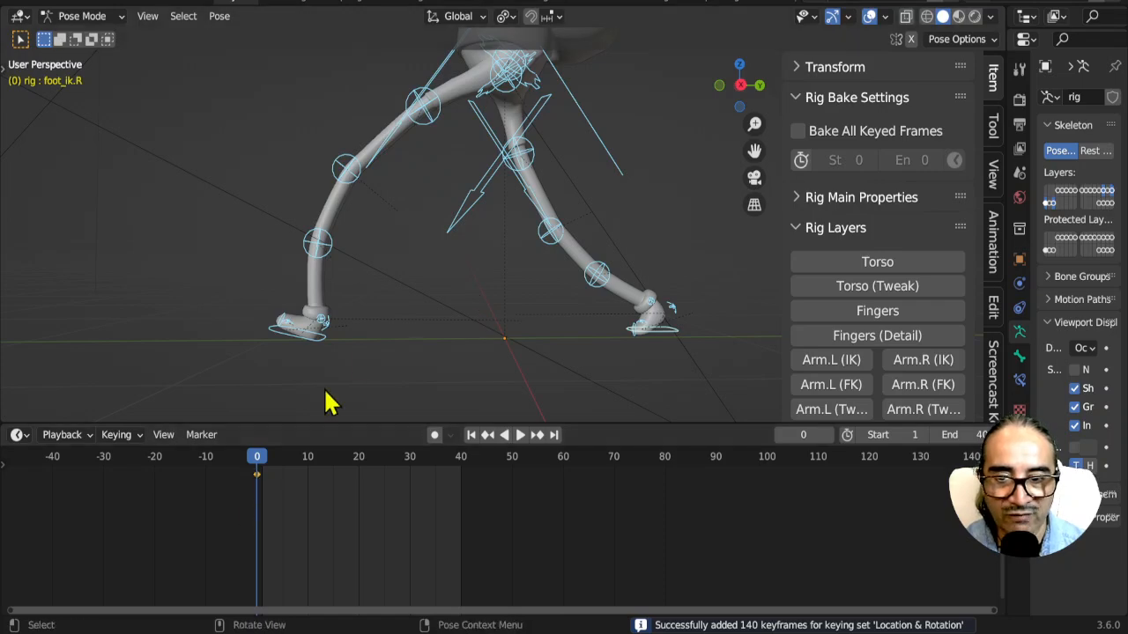
{"action": "mouse_move", "coordinate": [335, 357]}
{"action": "middle_mouse_down"}
{"action": "mouse_move", "coordinate": [353, 327]}
{"action": "mouse_move", "coordinate": [340, 355]}
{"action": "middle_mouse_up"}
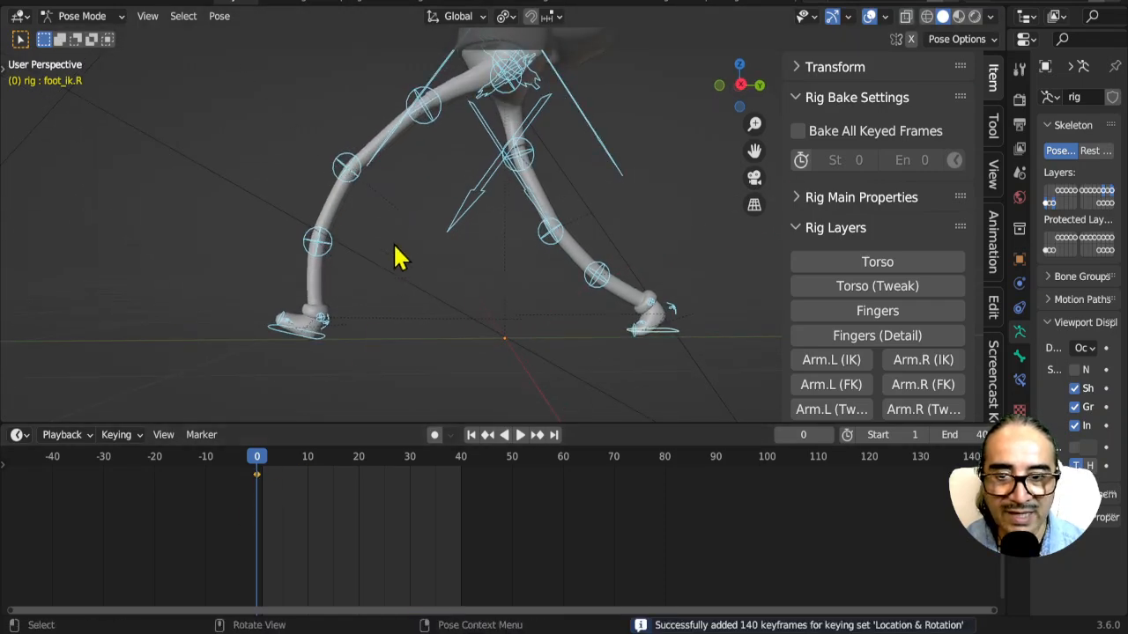
{"action": "middle_click_drag", "start_coordinate": [460, 93], "coordinate": [335, 379]}
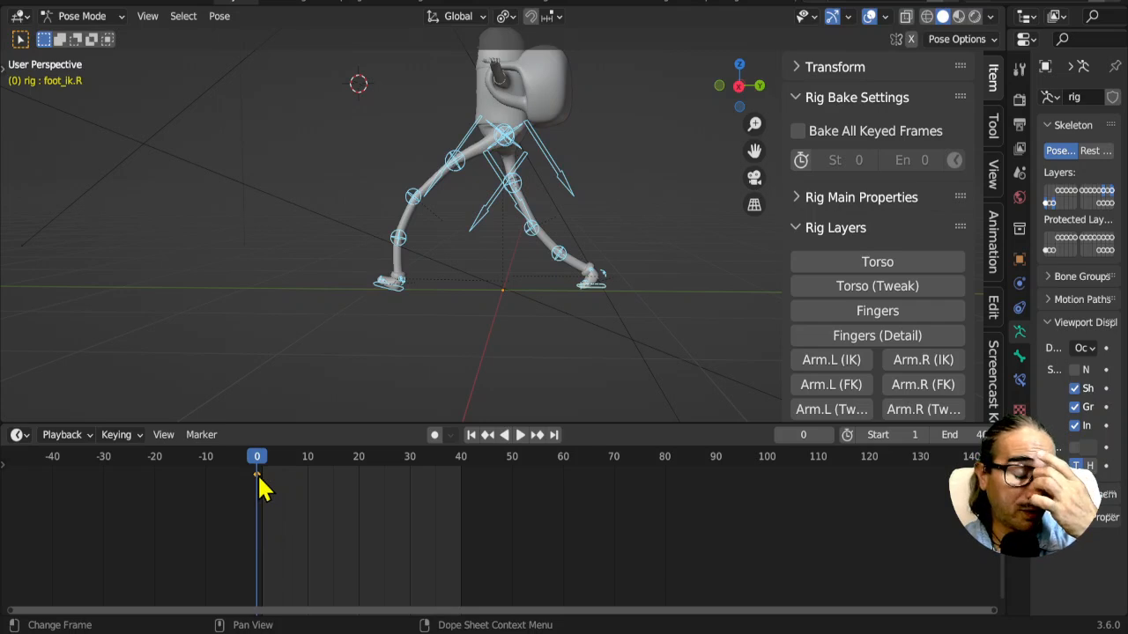
{"action": "middle_click_drag", "start_coordinate": [387, 353], "coordinate": [536, 293]}
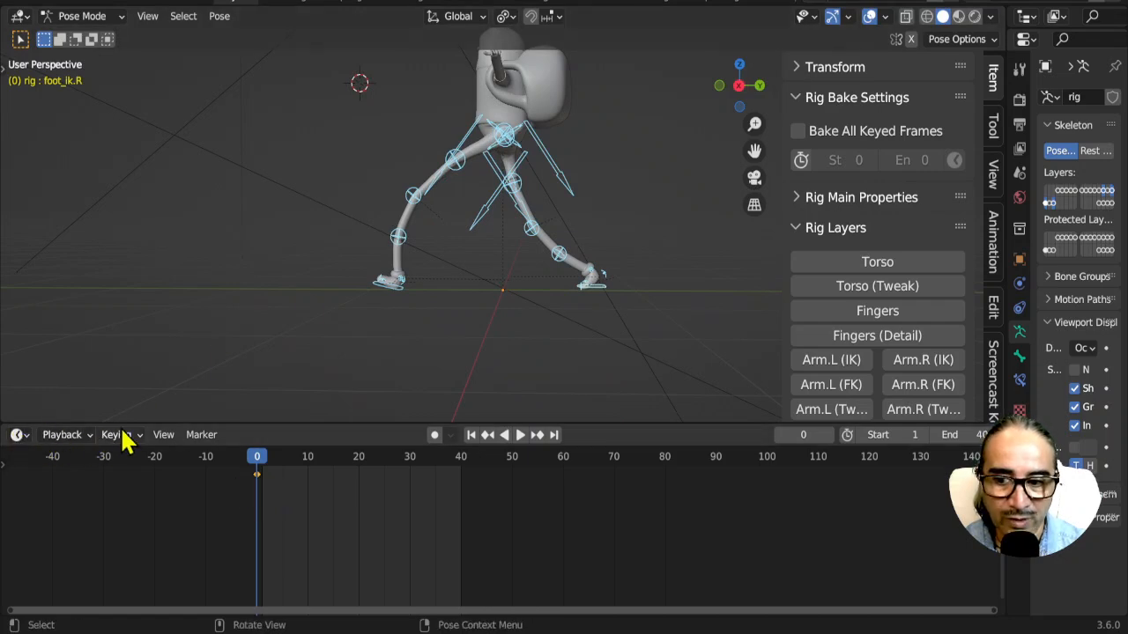
{"action": "left_click", "coordinate": [18, 435]}
{"action": "left_click", "coordinate": [25, 434]}
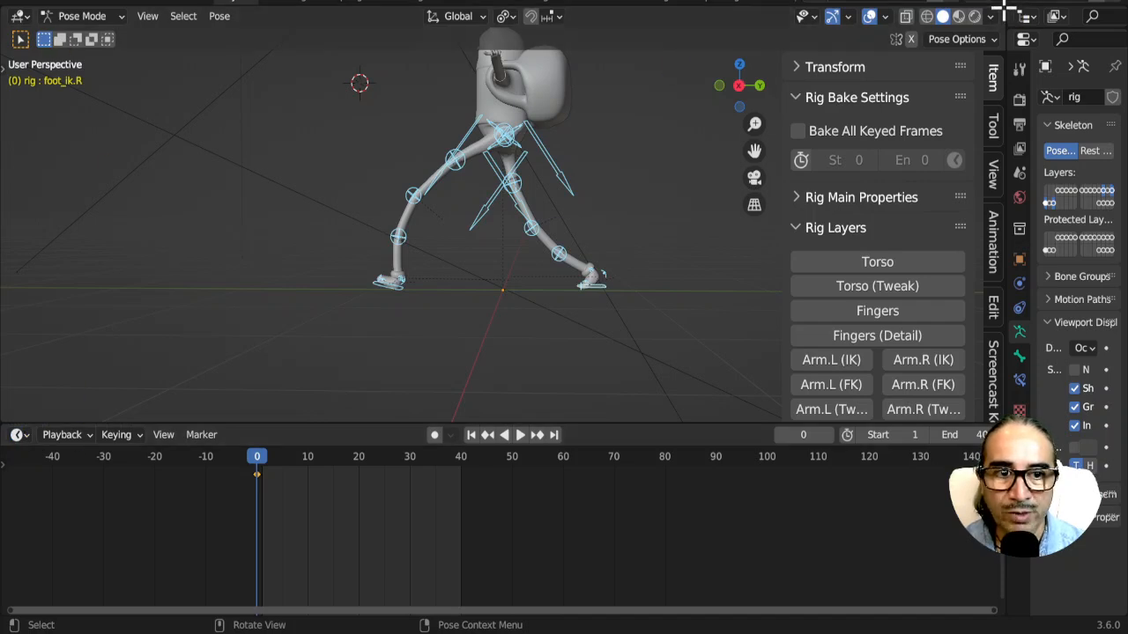
Step: Split off a second area above the 3D viewport as a Timeline editor reduced to its header row
{"action": "left_click_drag", "start_coordinate": [995, 16], "coordinate": [987, 39]}
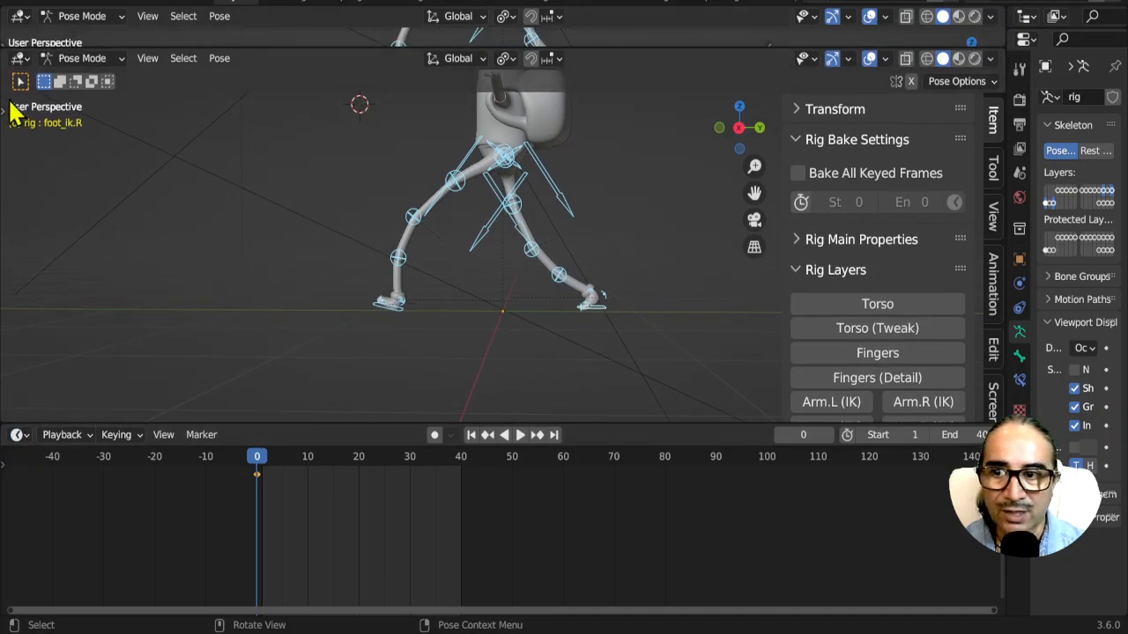
{"action": "left_click", "coordinate": [19, 17]}
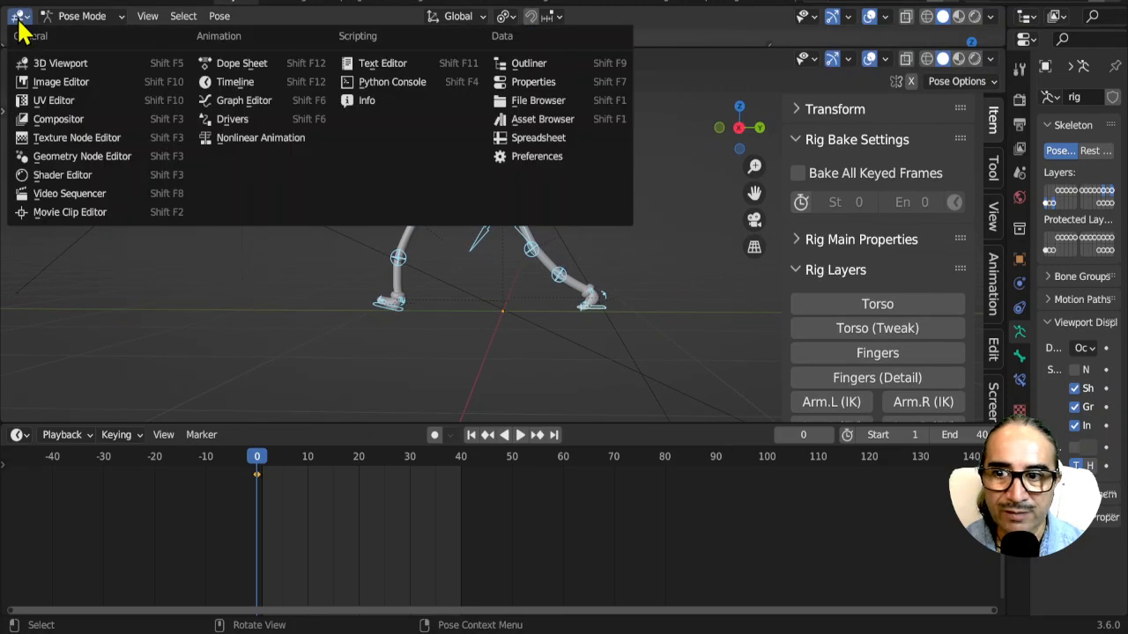
{"action": "left_click", "coordinate": [235, 82]}
{"action": "left_click_drag", "start_coordinate": [245, 41], "coordinate": [239, 14]}
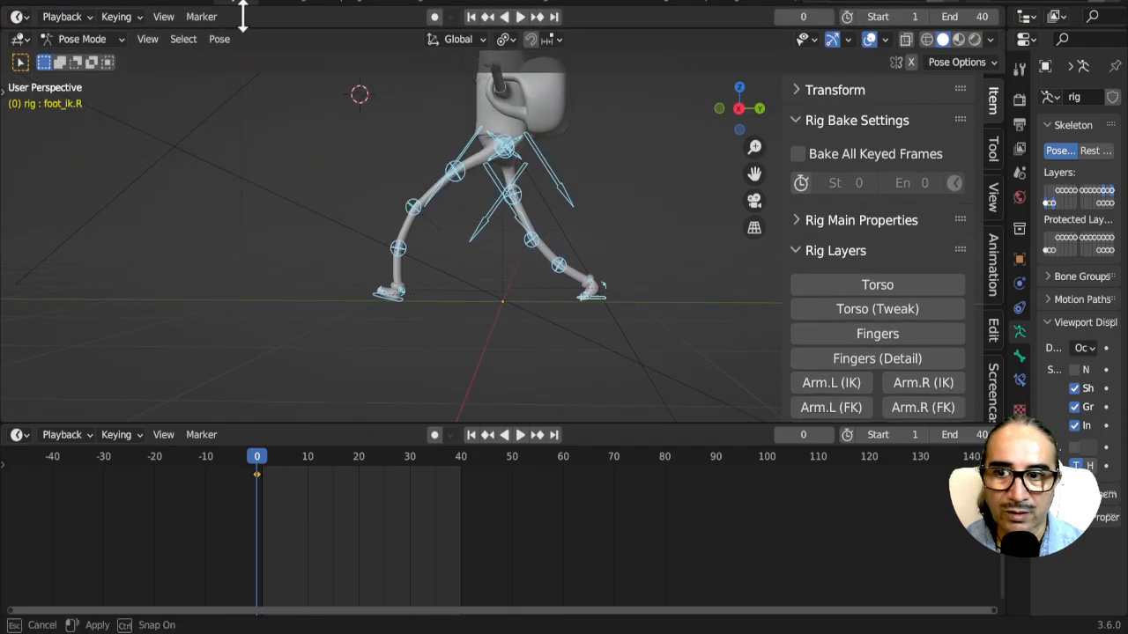
Step: Review the playback and keying options in the upper timeline, choosing Keyframe as the new keyframe type
{"action": "left_click", "coordinate": [81, 19]}
{"action": "left_click", "coordinate": [88, 19]}
{"action": "left_click", "coordinate": [134, 21]}
{"action": "left_click", "coordinate": [141, 19]}
{"action": "left_click", "coordinate": [141, 20]}
{"action": "left_click", "coordinate": [140, 20]}
{"action": "left_click", "coordinate": [140, 21]}
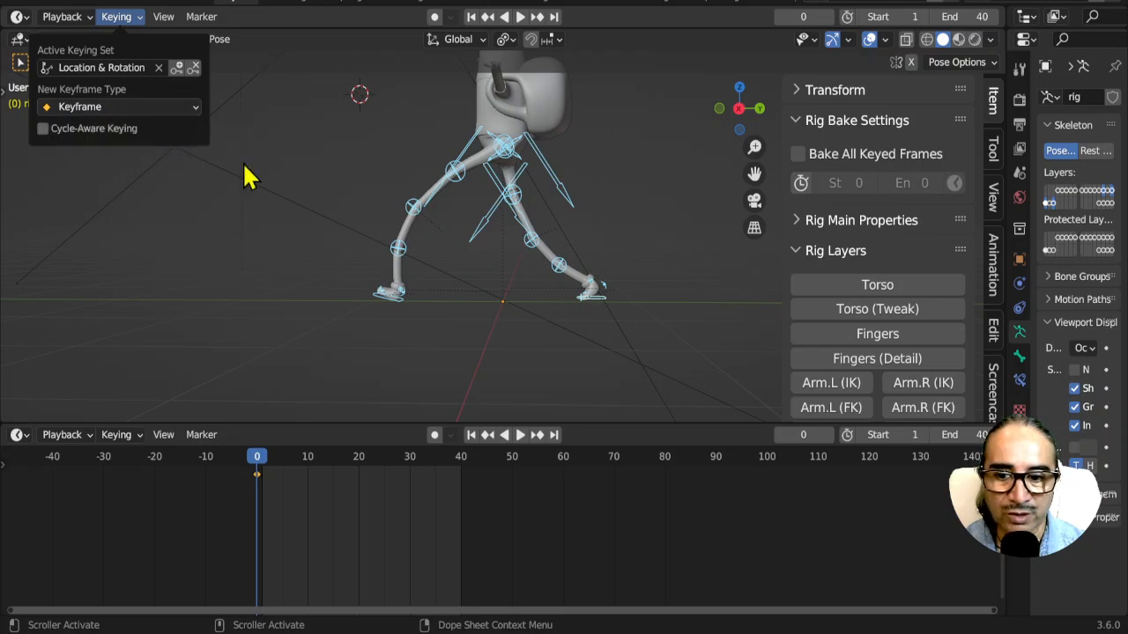
{"action": "left_click", "coordinate": [136, 23]}
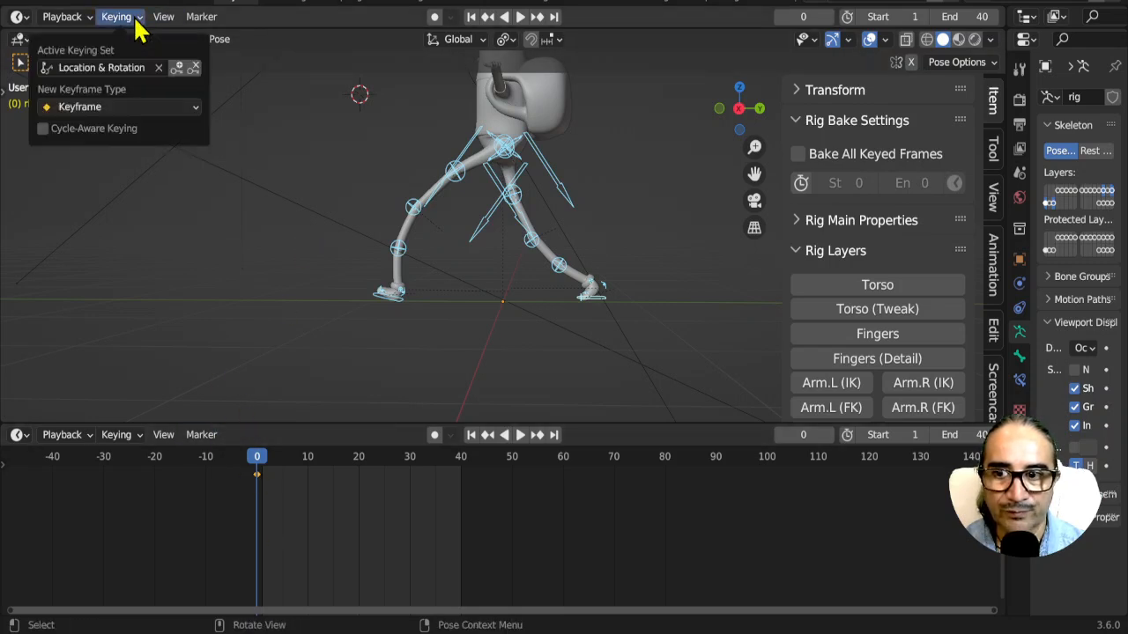
{"action": "left_click", "coordinate": [124, 108]}
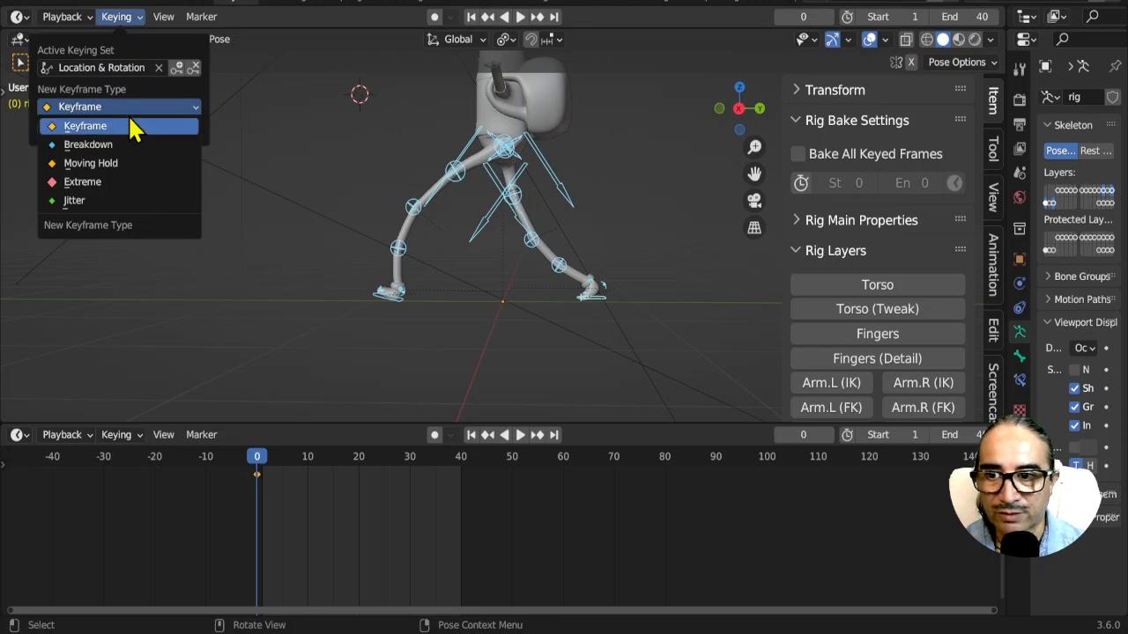
{"action": "left_click", "coordinate": [88, 128]}
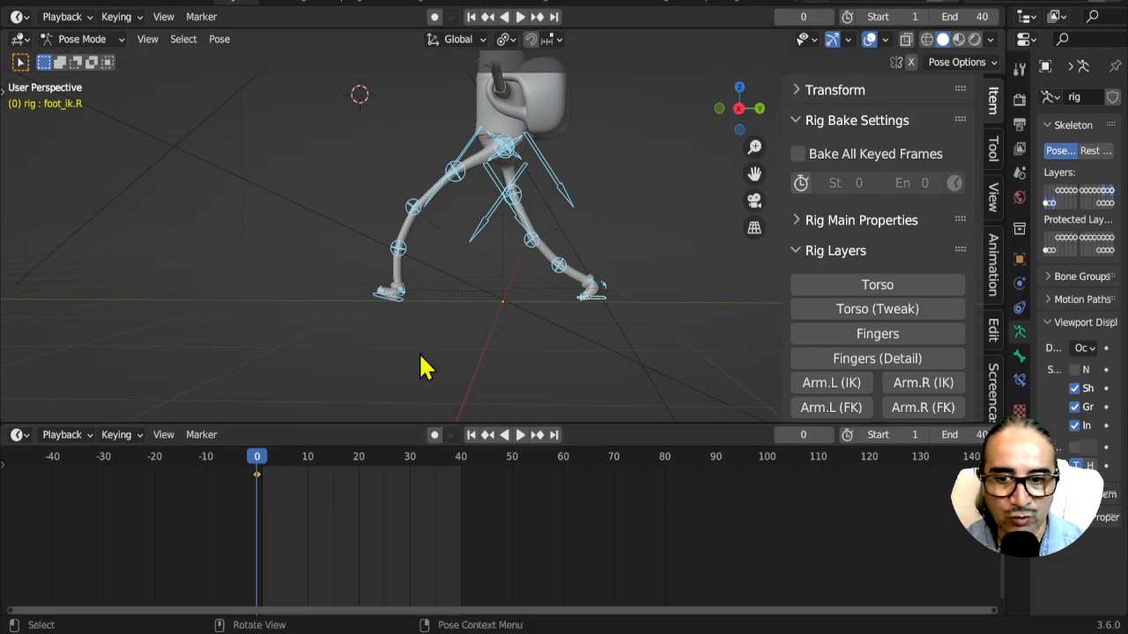
{"action": "left_click", "coordinate": [123, 19]}
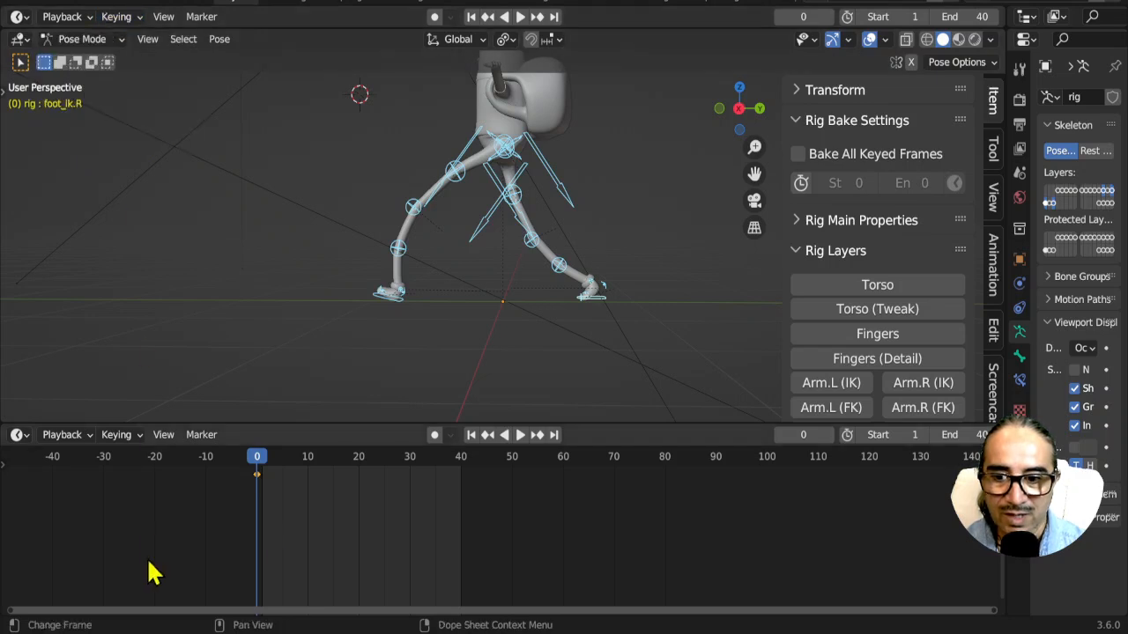
Step: Paste the copied leg keyframes mirrored at frame 20 and unmirrored at frame 40
{"action": "left_click", "coordinate": [359, 458]}
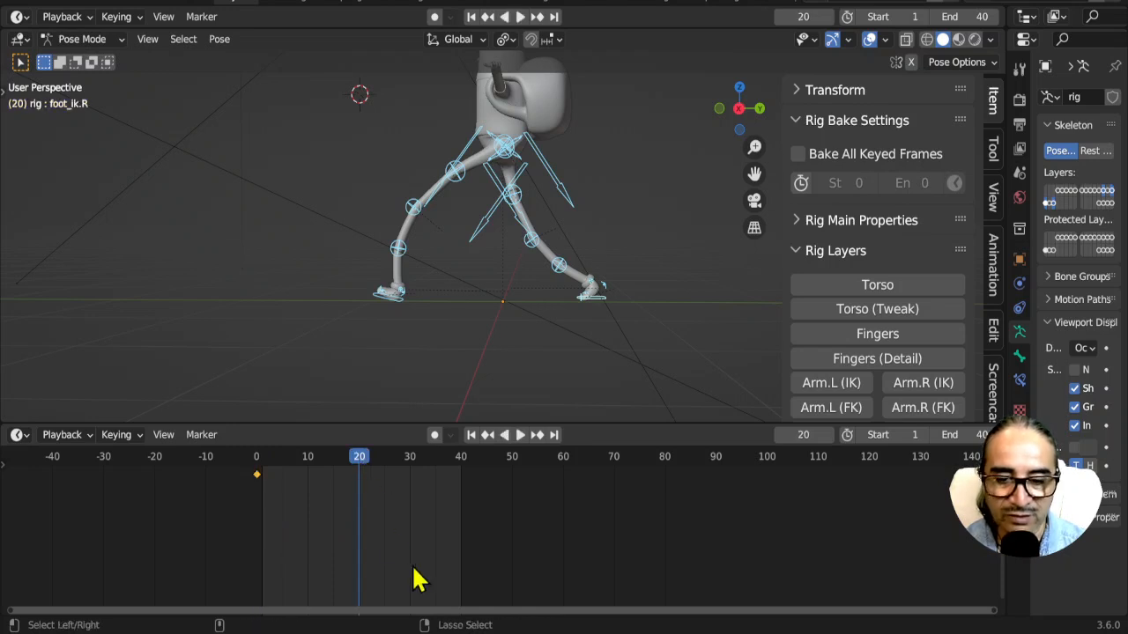
{"action": "key", "text": "ctrl+v"}
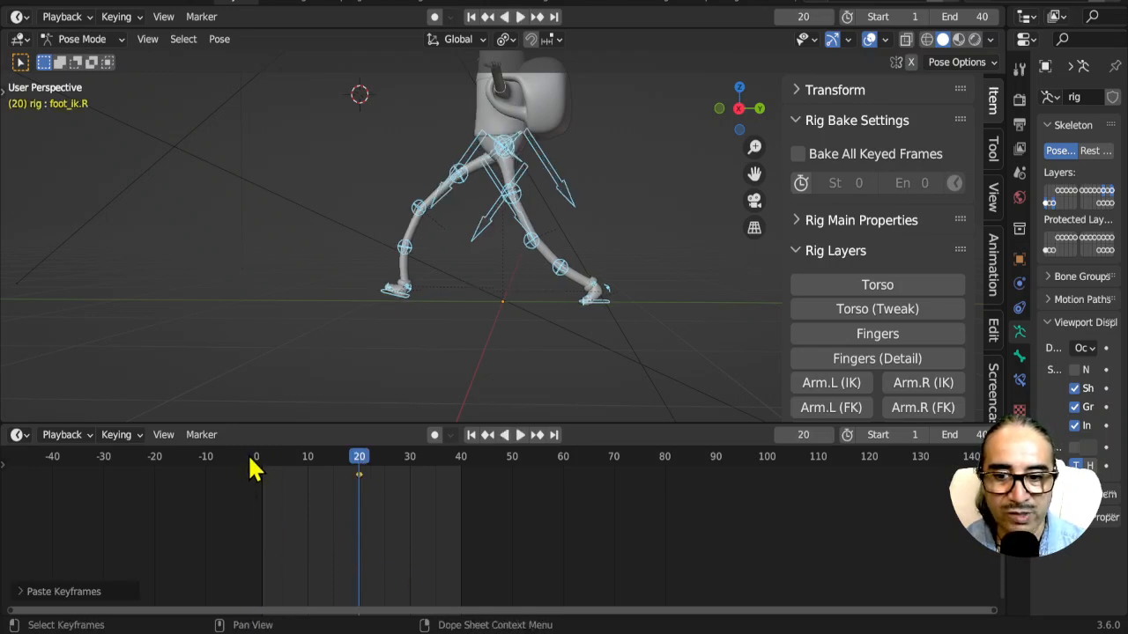
{"action": "key", "text": "shift+Left"}
{"action": "key", "text": "space"}
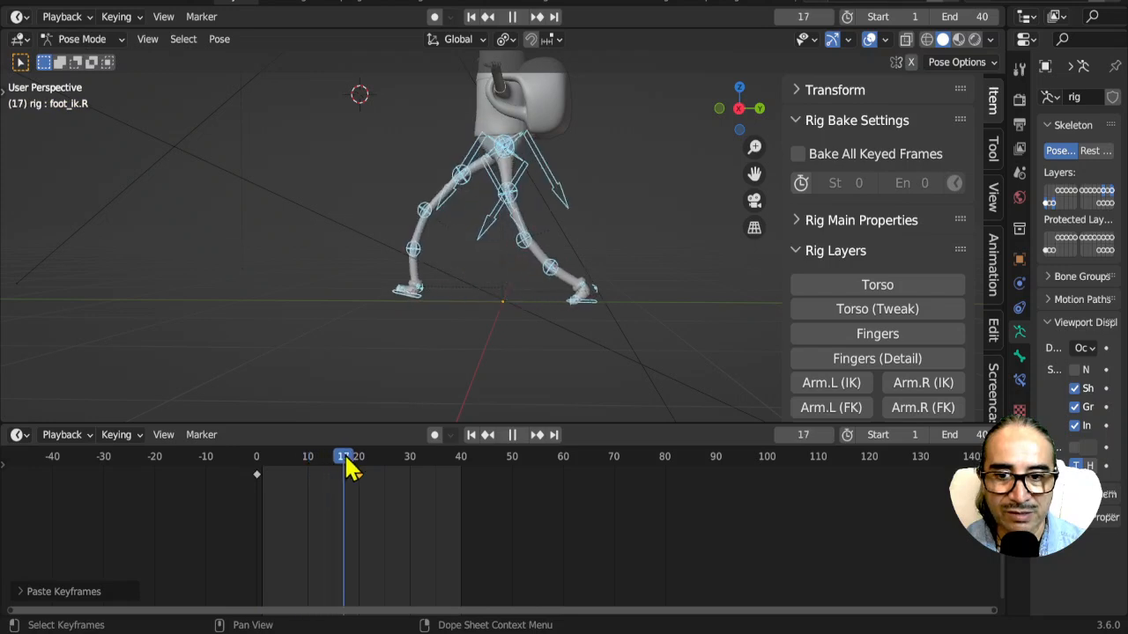
{"action": "left_click_drag", "start_coordinate": [355, 458], "coordinate": [466, 486]}
{"action": "key", "text": "ctrl+v"}
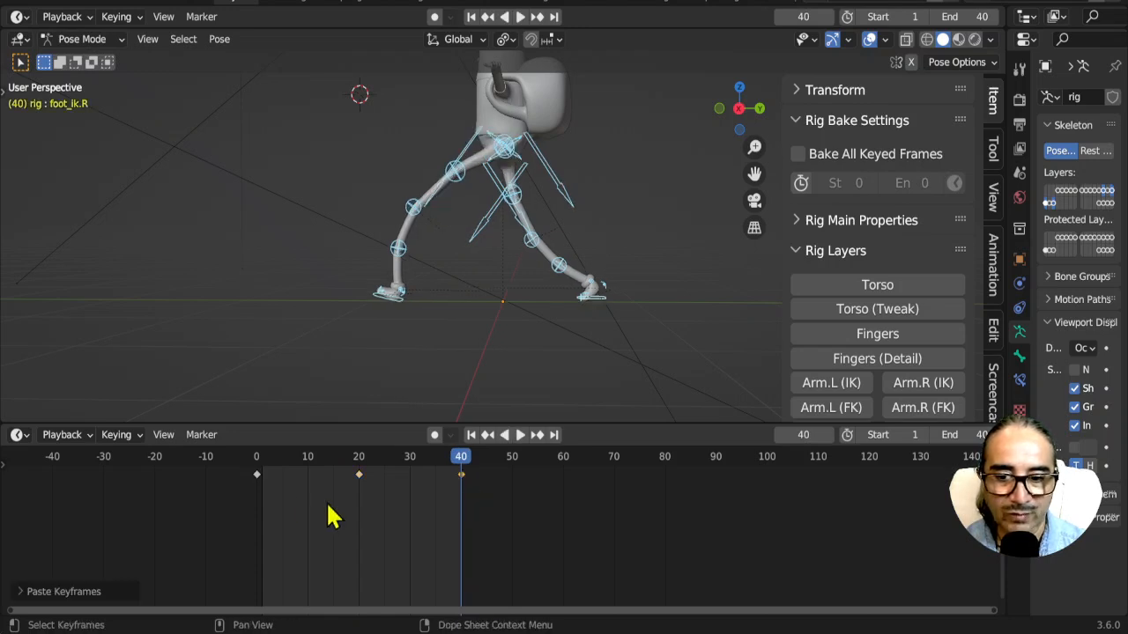
{"action": "left_click_drag", "start_coordinate": [253, 465], "coordinate": [465, 473]}
Step: Examine the in-between leg poses at the start of the walk cycle, between frames 0 and 10
{"action": "mouse_move", "coordinate": [498, 305]}
{"action": "middle_mouse_down"}
{"action": "mouse_move", "coordinate": [605, 296]}
{"action": "mouse_move", "coordinate": [574, 315]}
{"action": "mouse_move", "coordinate": [458, 326]}
{"action": "mouse_move", "coordinate": [526, 311]}
{"action": "mouse_move", "coordinate": [498, 314]}
{"action": "middle_mouse_up"}
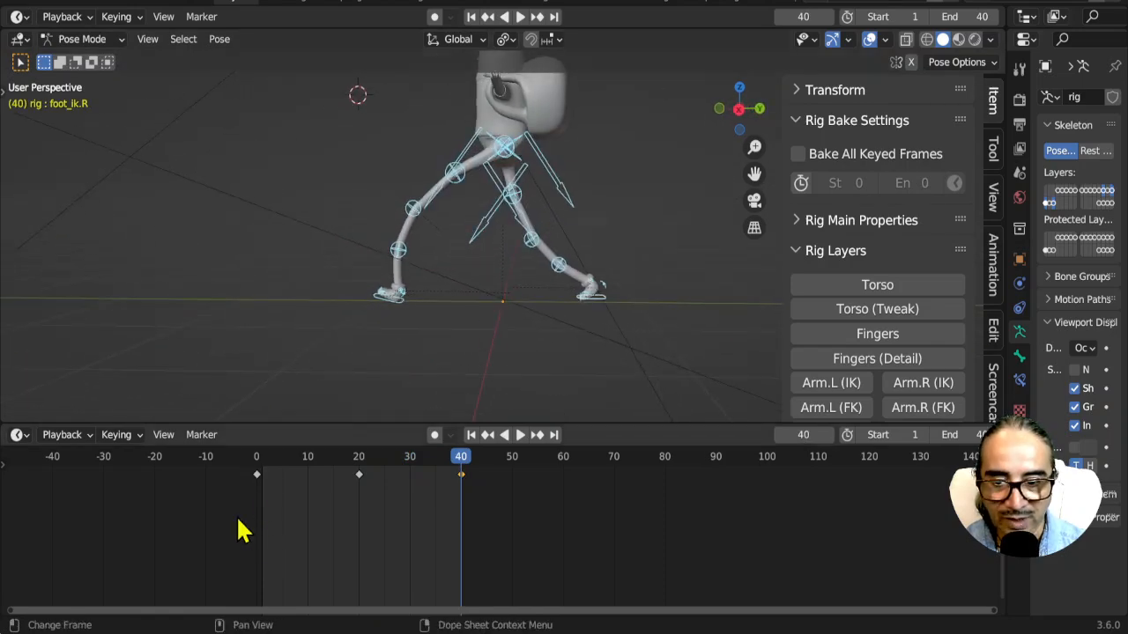
{"action": "scroll", "coordinate": [263, 506], "scroll_direction": "up", "scroll_amount": 1}
{"action": "scroll", "coordinate": [263, 507], "scroll_direction": "up", "scroll_amount": 1}
{"action": "middle_click_drag", "start_coordinate": [257, 503], "coordinate": [348, 532]}
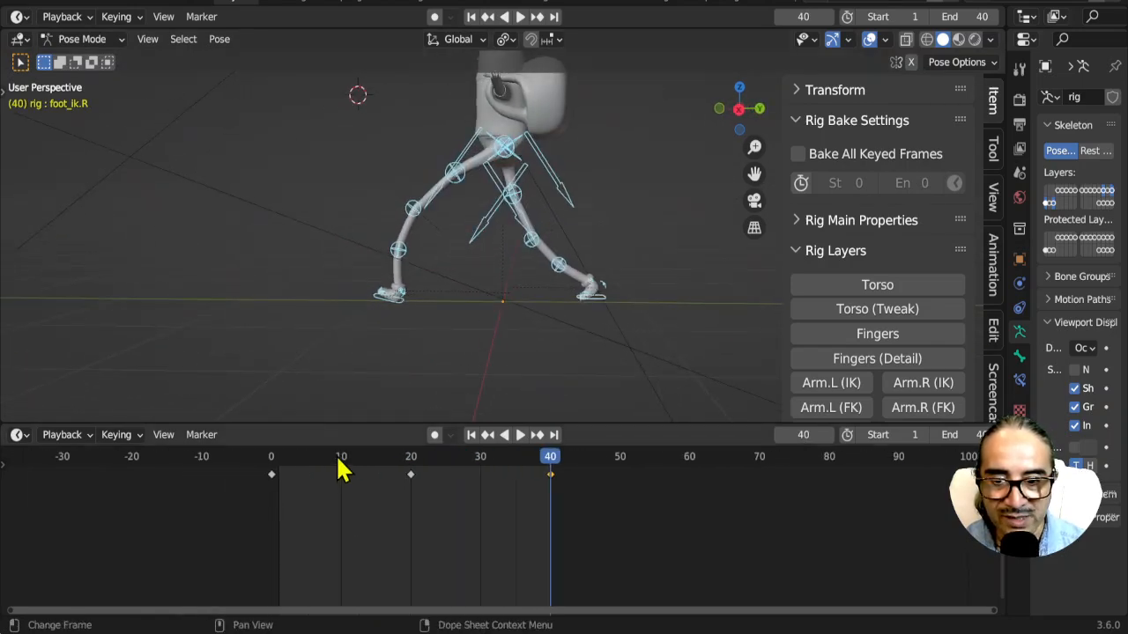
{"action": "left_click_drag", "start_coordinate": [342, 470], "coordinate": [342, 468]}
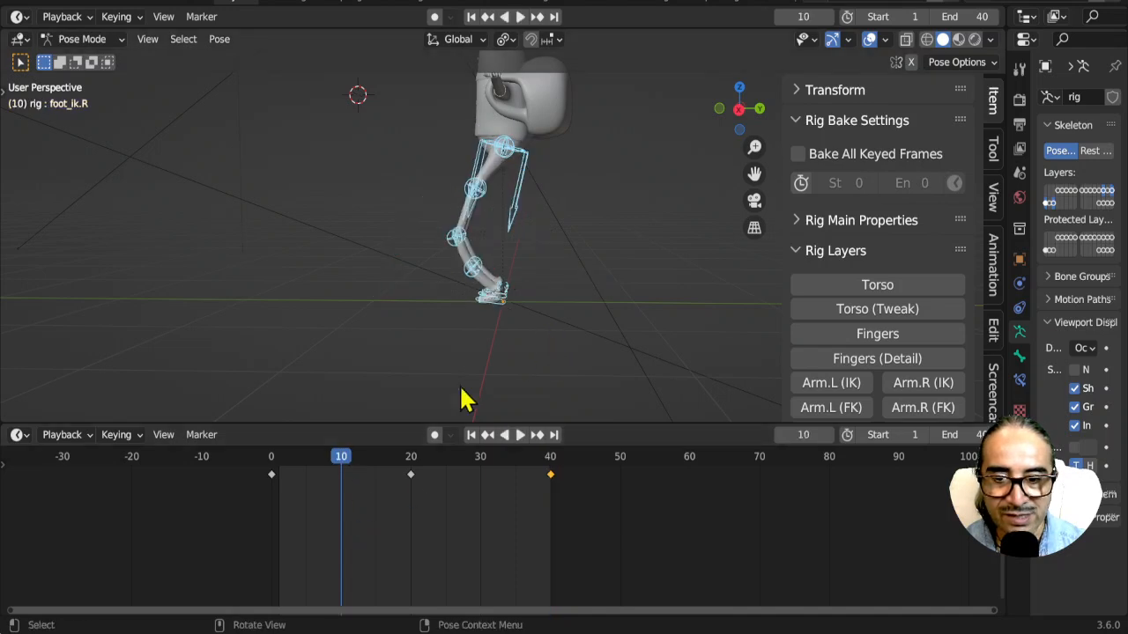
{"action": "left_click", "coordinate": [269, 467]}
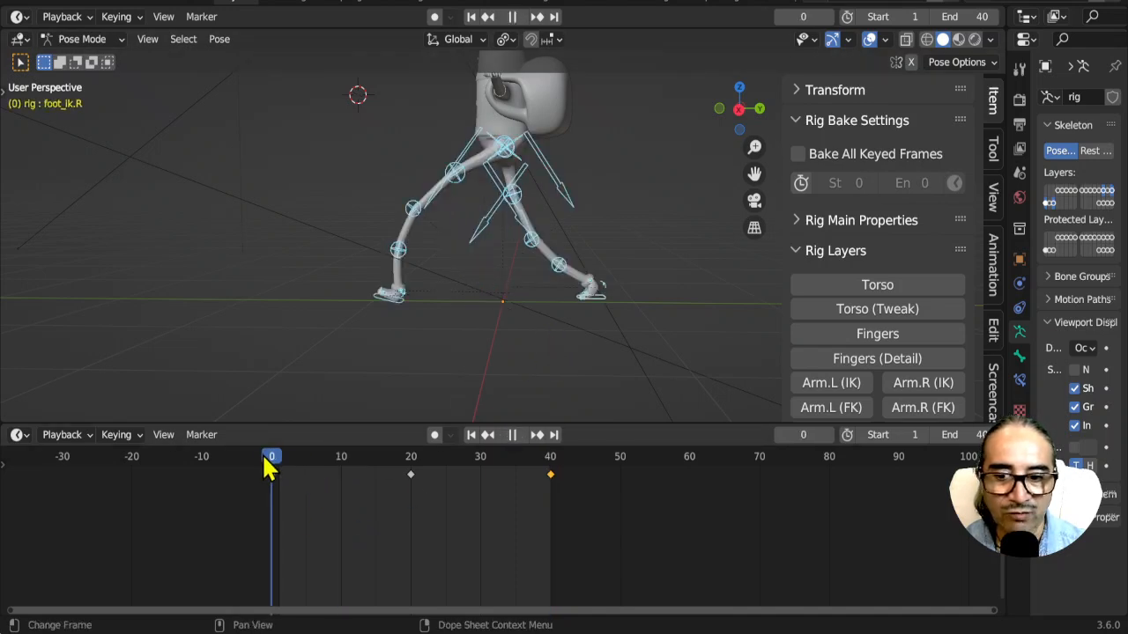
{"action": "left_click", "coordinate": [307, 468]}
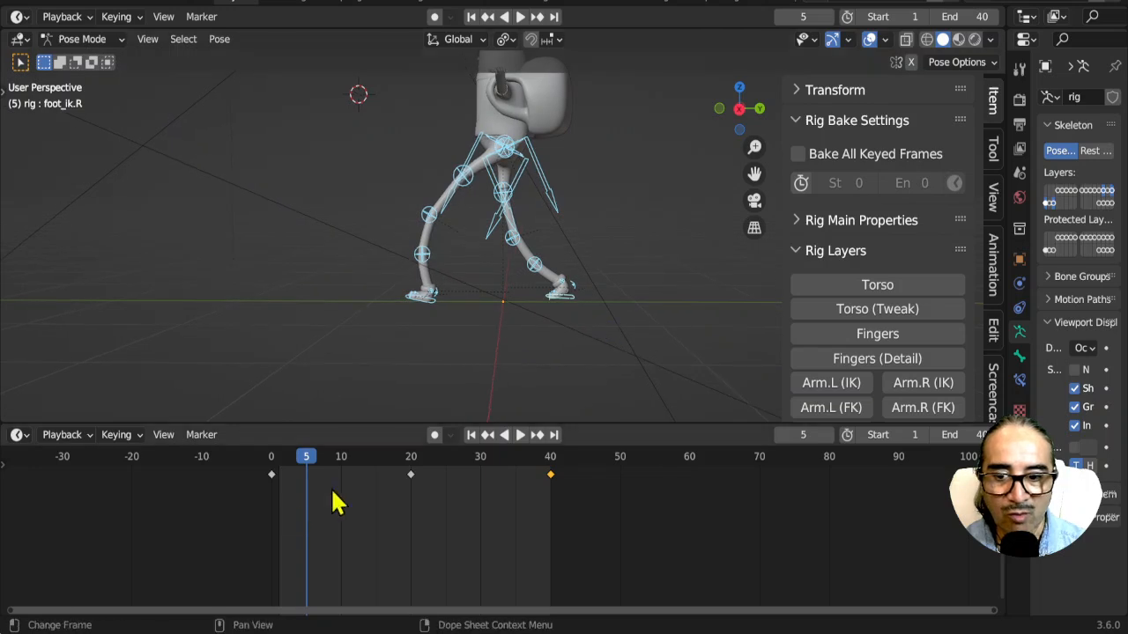
{"action": "left_click", "coordinate": [273, 469]}
{"action": "key", "text": "space"}
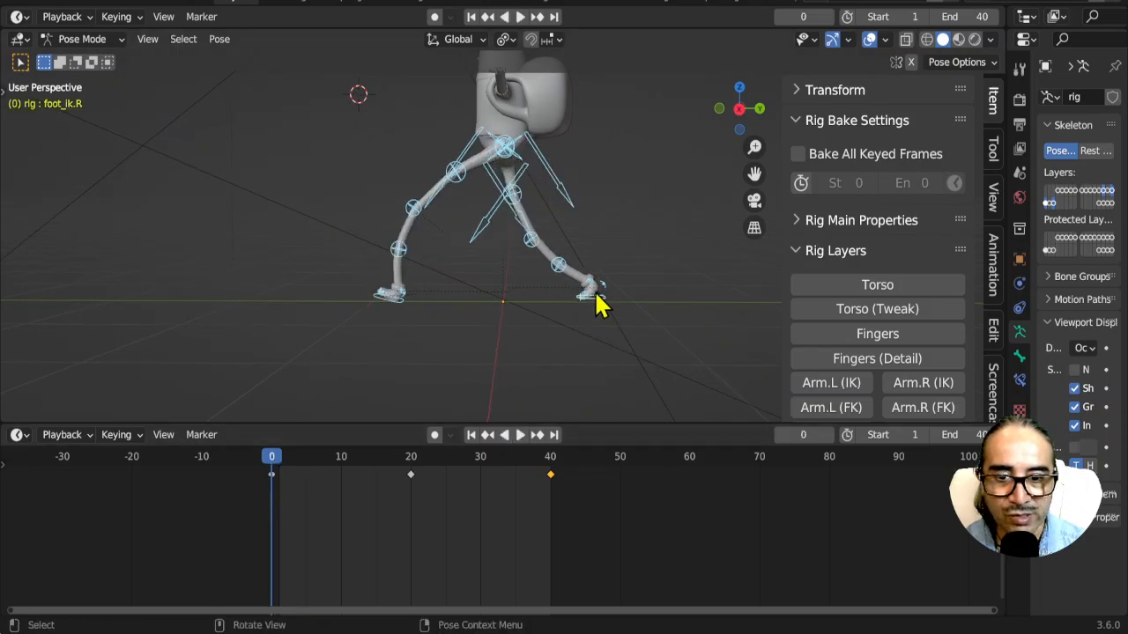
Step: At frame 5, raise the right foot IK control about 0.25 m along global Z
{"action": "left_click_drag", "start_coordinate": [277, 468], "coordinate": [305, 464]}
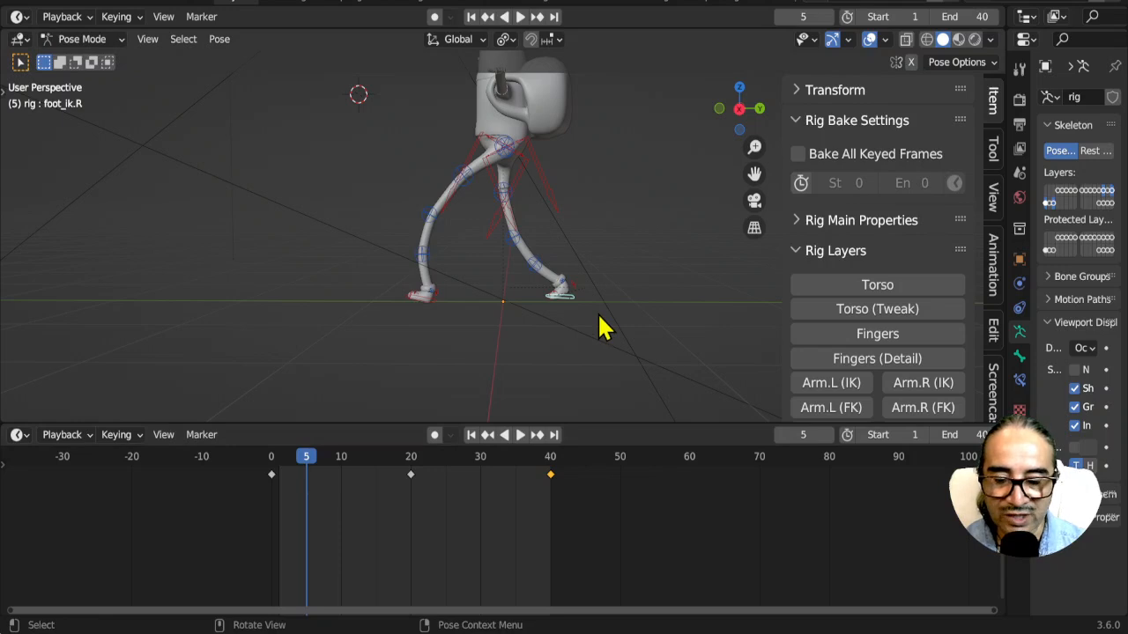
{"action": "key", "text": "g"}
{"action": "key", "text": "z"}
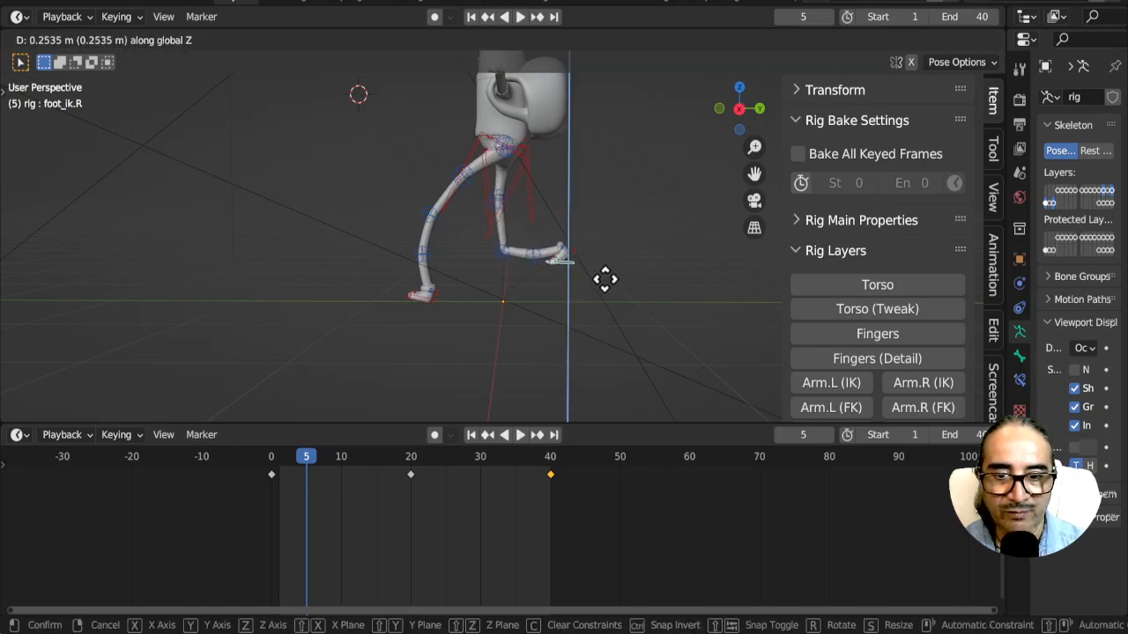
{"action": "left_click", "coordinate": [604, 282]}
Step: Rotate the right foot IK control so the toes point down and shift it slightly forward
{"action": "key", "text": "KP_3"}
{"action": "scroll", "coordinate": [606, 294], "scroll_direction": "up", "scroll_amount": 3}
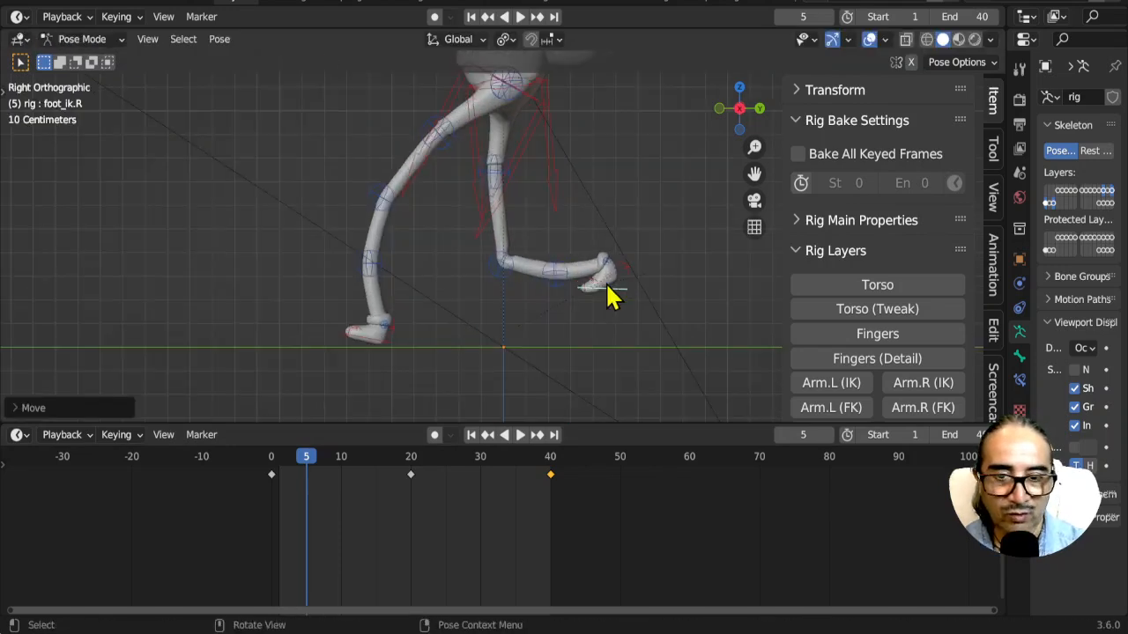
{"action": "scroll", "coordinate": [608, 304], "scroll_direction": "up", "scroll_amount": 4}
{"action": "scroll", "coordinate": [581, 291], "scroll_direction": "down", "scroll_amount": 1}
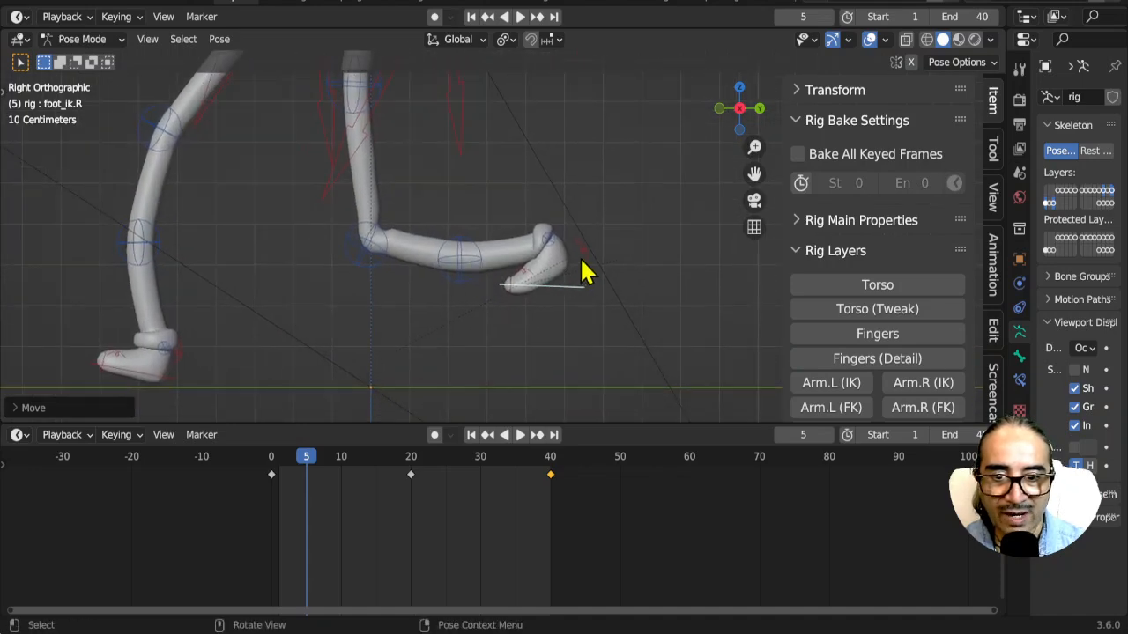
{"action": "key", "text": "r"}
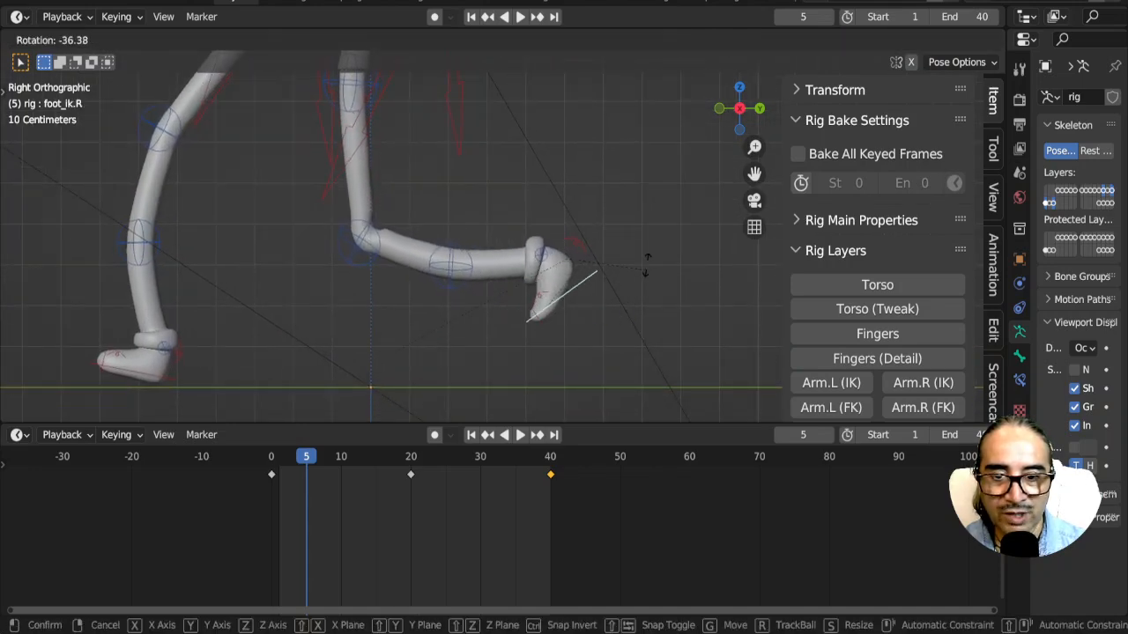
{"action": "left_click", "coordinate": [642, 319]}
{"action": "key", "text": "g"}
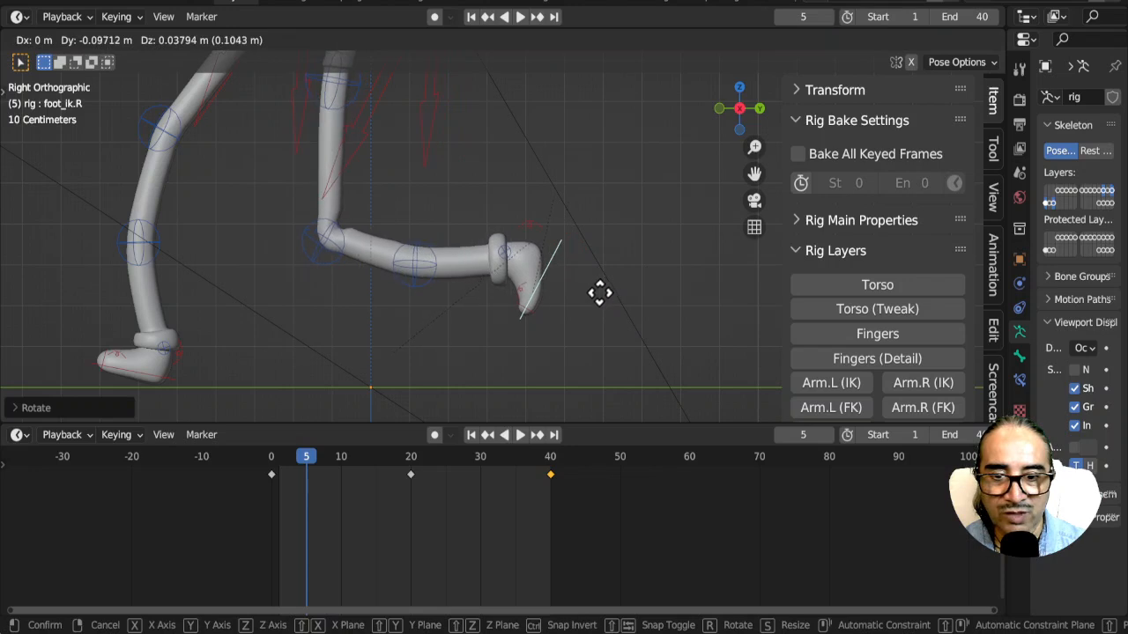
{"action": "left_click", "coordinate": [617, 309]}
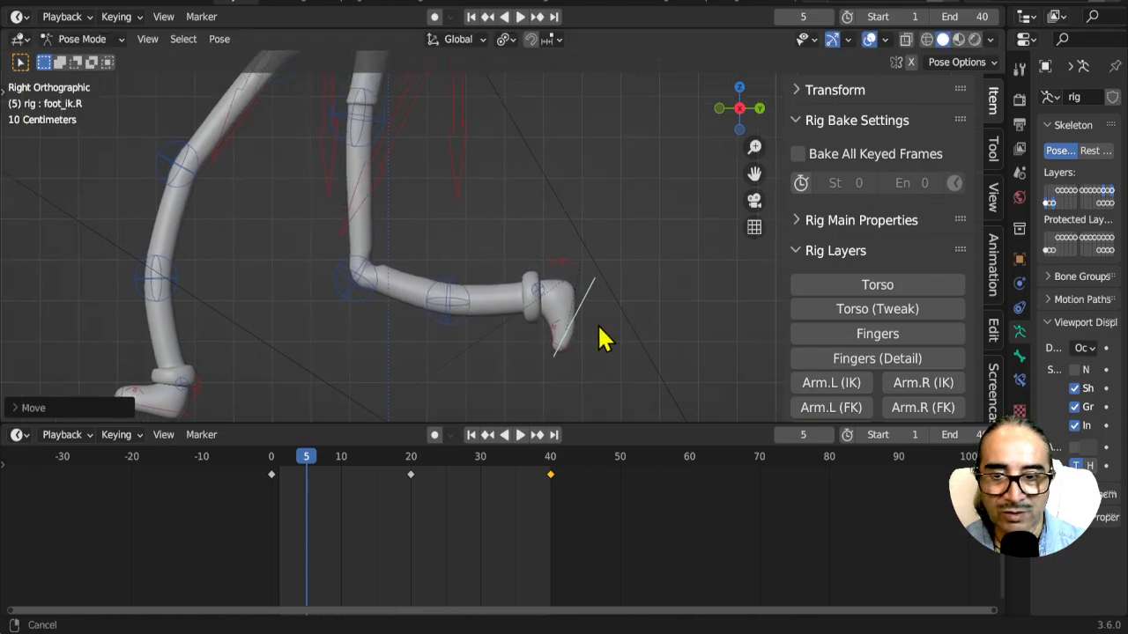
Step: Move the right thigh tweak control, then move the knee tweak up and back to soften the sharp bend
{"action": "left_click", "coordinate": [376, 148]}
{"action": "key", "text": "g"}
{"action": "left_click", "coordinate": [403, 239]}
{"action": "left_click", "coordinate": [390, 295]}
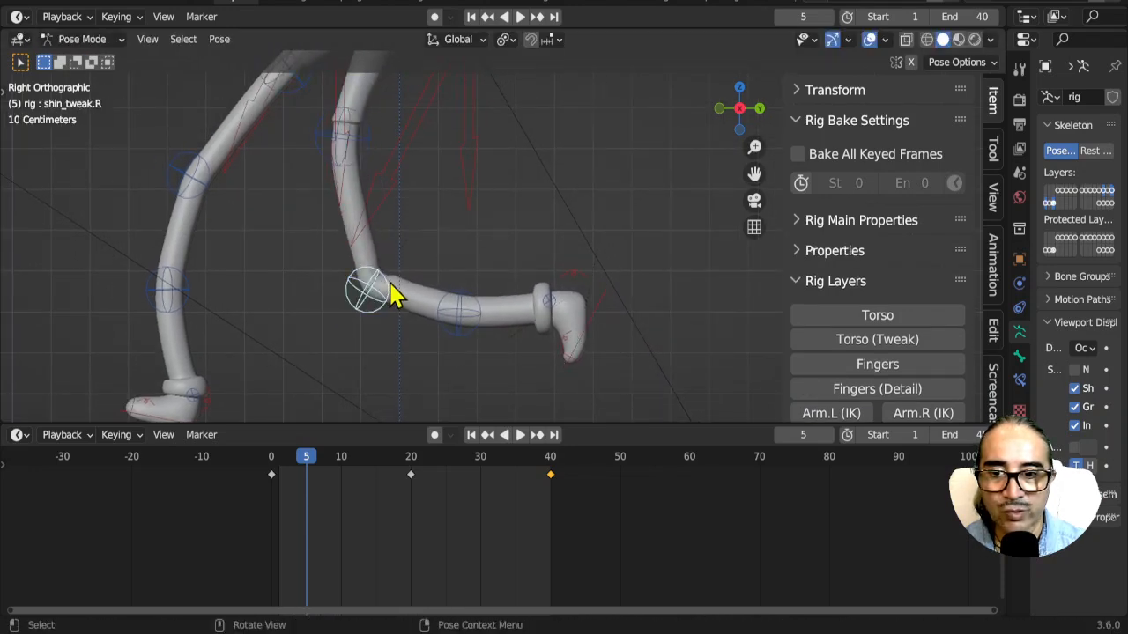
{"action": "key", "text": "g"}
{"action": "left_click", "coordinate": [424, 240]}
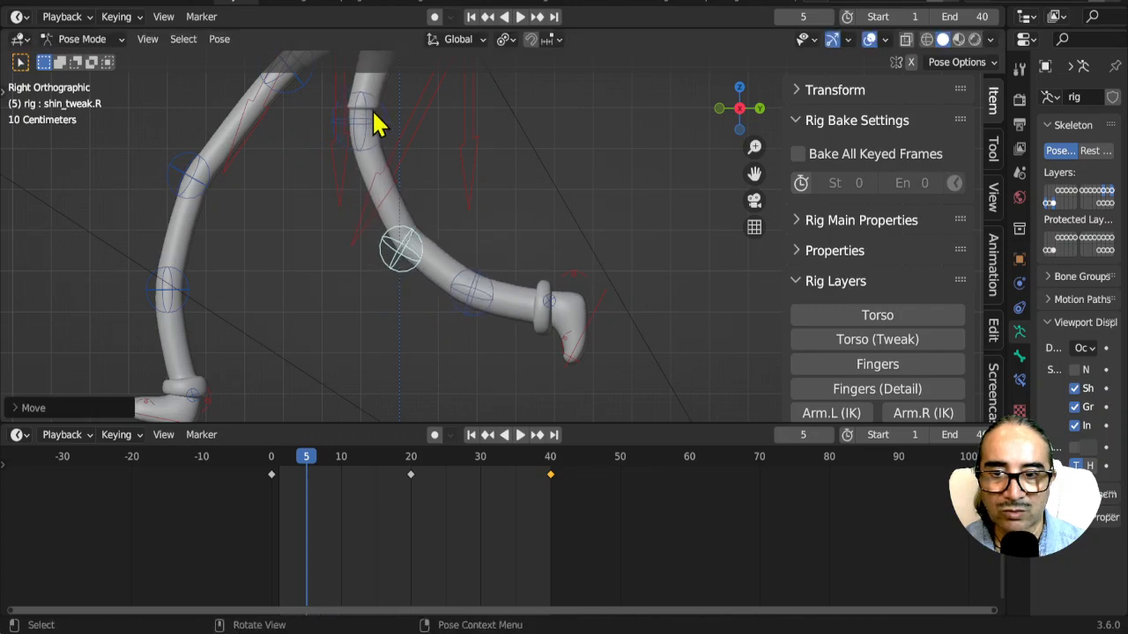
Step: Nudge the thigh, knee and lower-shin tweak controls of the right leg to refine its curve
{"action": "left_click", "coordinate": [374, 129]}
{"action": "key", "text": "g"}
{"action": "left_click", "coordinate": [372, 134]}
{"action": "left_click", "coordinate": [407, 269]}
{"action": "key", "text": "g"}
{"action": "left_click", "coordinate": [401, 274]}
{"action": "left_click", "coordinate": [463, 309]}
{"action": "key", "text": "g"}
{"action": "left_click", "coordinate": [456, 308]}
Step: Fine-tune the right knee and lower-shin tweak controls to smooth the curve from knee to ankle
{"action": "left_click", "coordinate": [398, 260]}
{"action": "key", "text": "g"}
{"action": "left_click", "coordinate": [406, 247]}
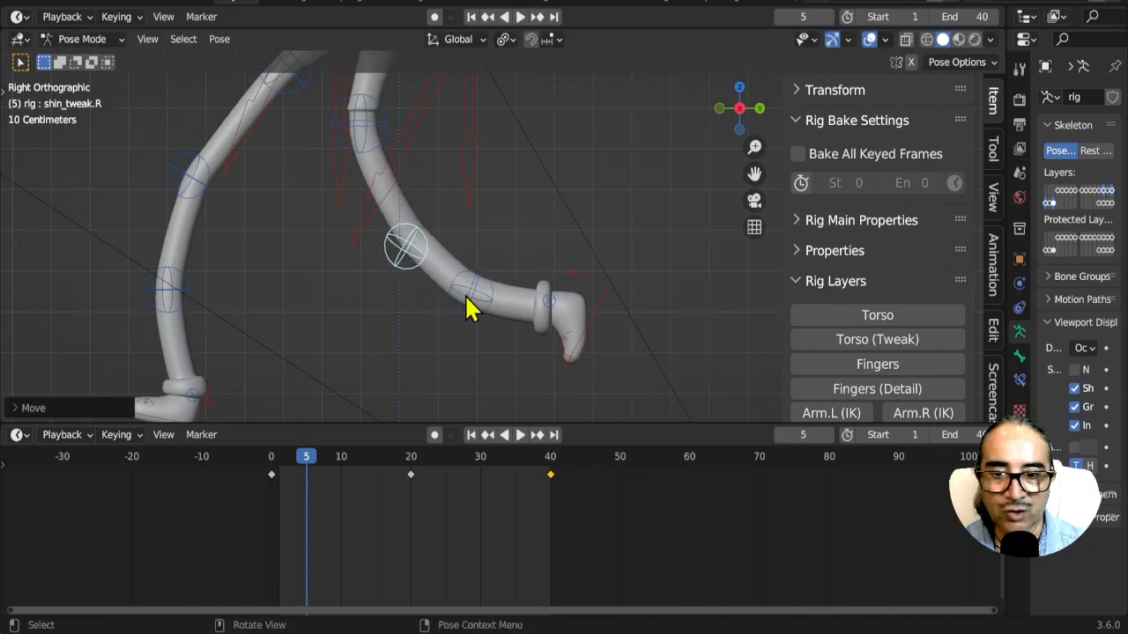
{"action": "left_click", "coordinate": [474, 308]}
{"action": "key", "text": "g"}
{"action": "left_click", "coordinate": [477, 288]}
{"action": "left_click", "coordinate": [411, 248]}
{"action": "key", "text": "g"}
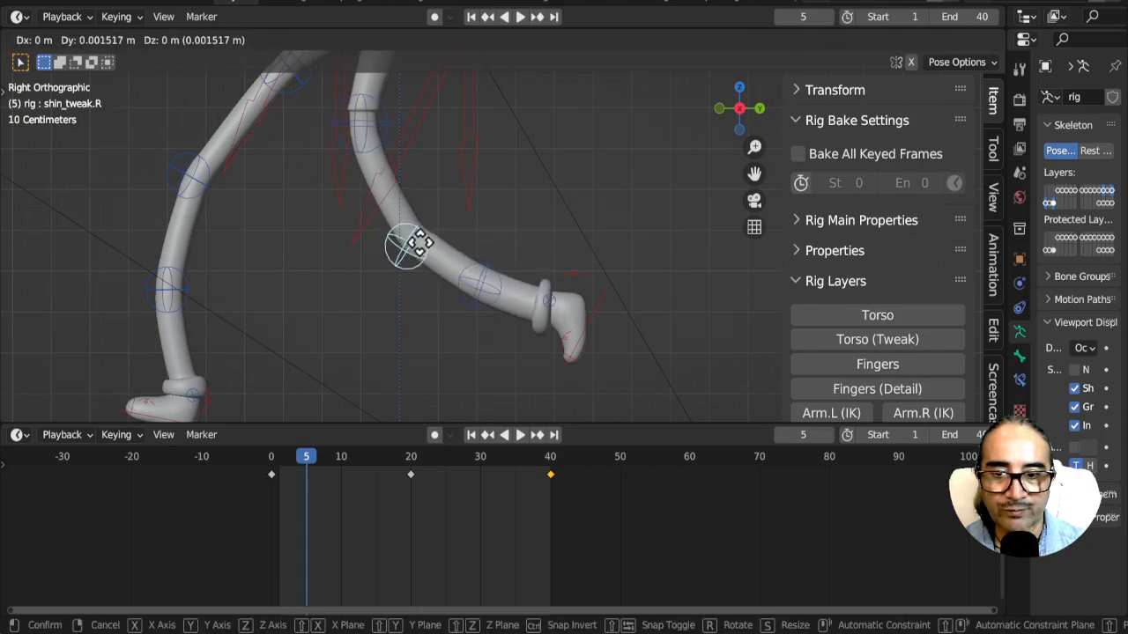
{"action": "left_click", "coordinate": [414, 245]}
{"action": "key", "text": "g"}
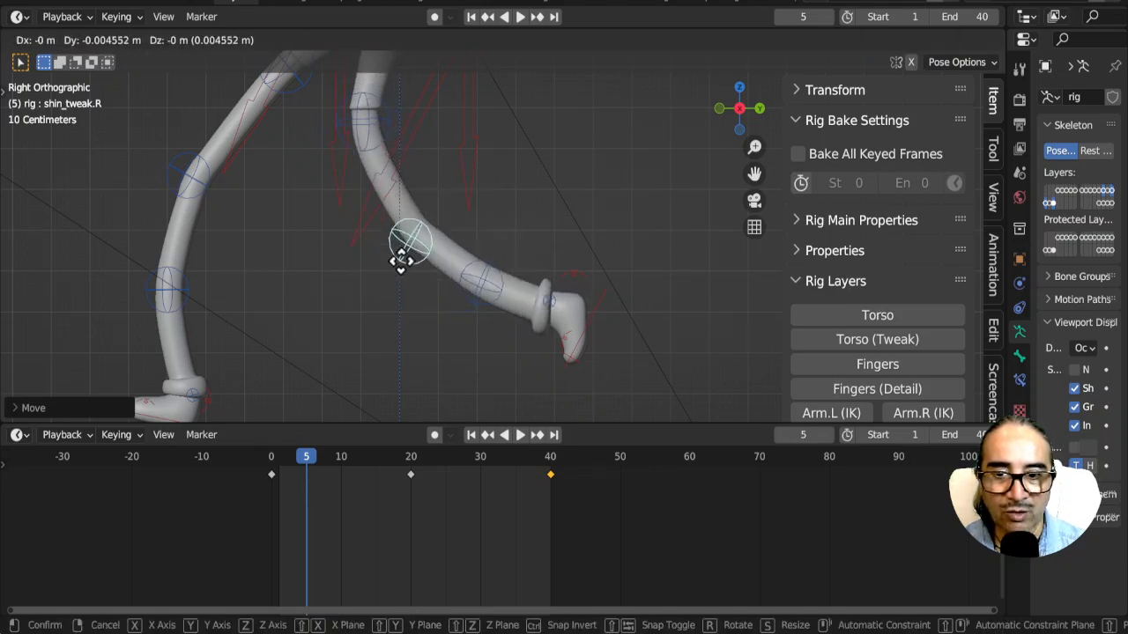
{"action": "left_click", "coordinate": [408, 251]}
Step: Shift the right mid-thigh tweak control slightly backward above the knee
{"action": "left_click", "coordinate": [368, 132]}
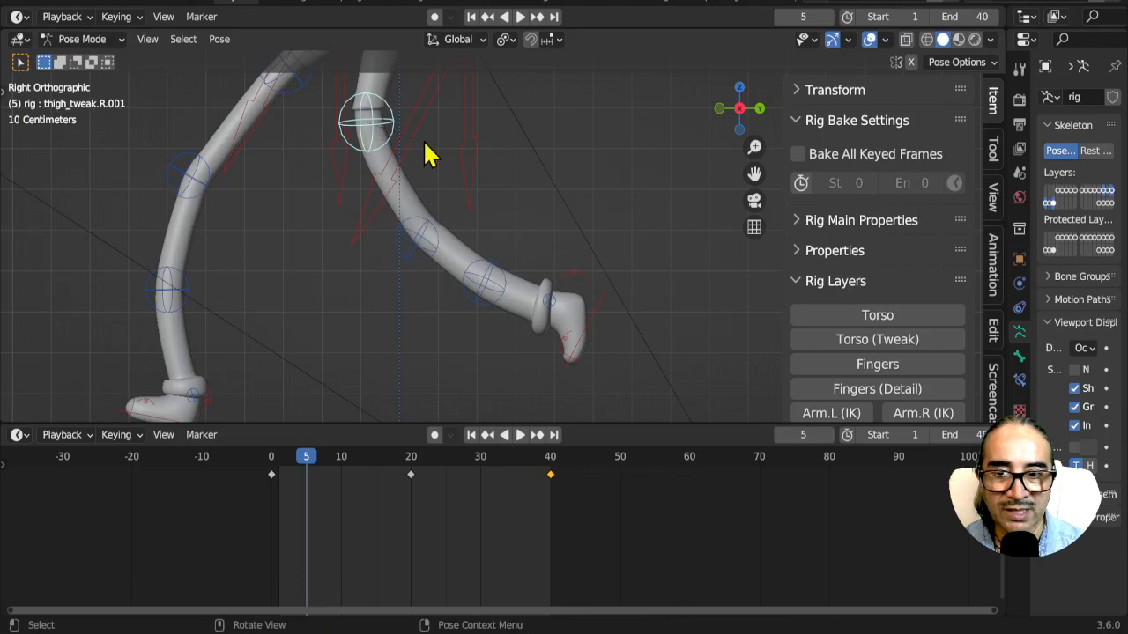
{"action": "key", "text": "g"}
{"action": "left_click", "coordinate": [468, 156]}
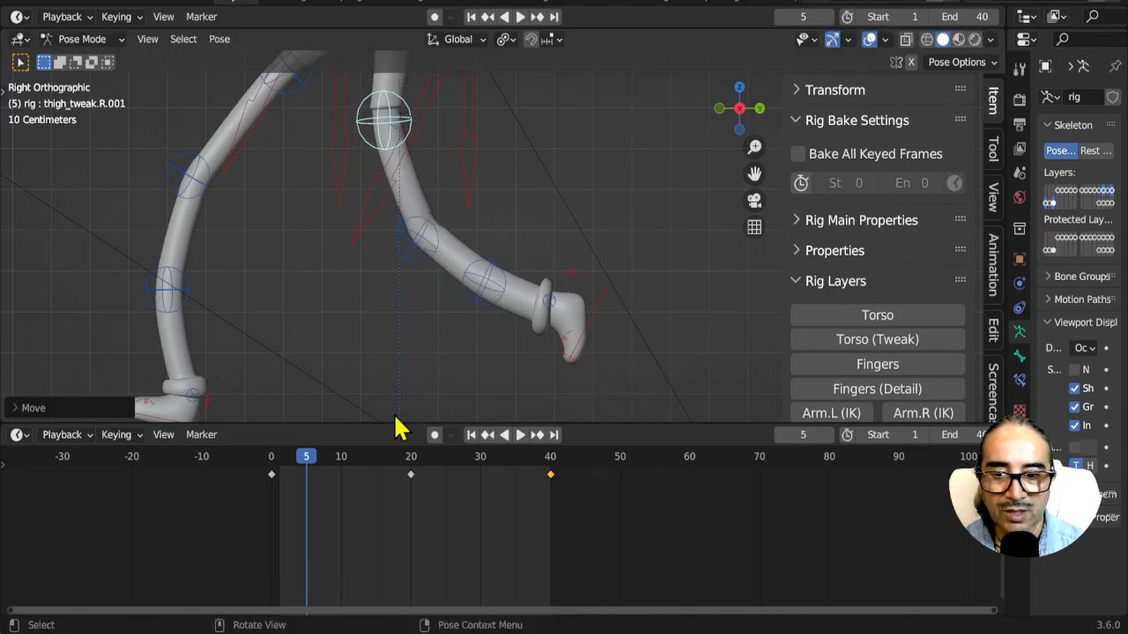
Step: Keyframe the right leg's thigh, knee, shin and foot controls together at frame 5
{"action": "scroll", "coordinate": [610, 272], "scroll_direction": "down", "scroll_amount": 2}
{"action": "middle_click_drag", "start_coordinate": [608, 266], "coordinate": [608, 308], "text": "shift"}
{"action": "middle_click_drag", "start_coordinate": [351, 332], "coordinate": [368, 291], "text": "shift"}
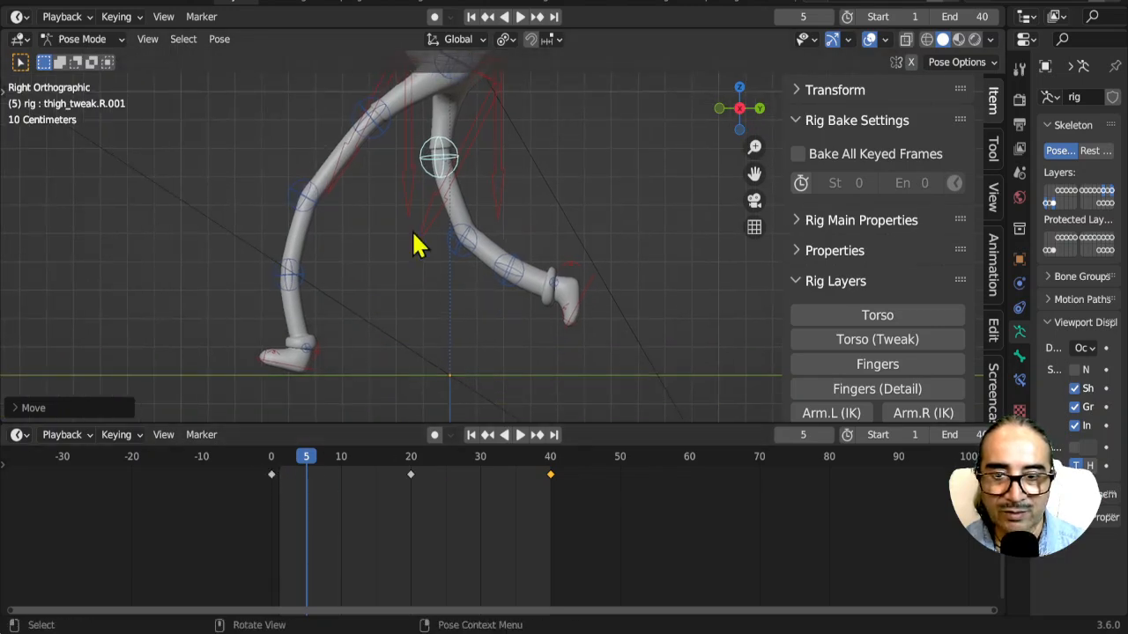
{"action": "left_click", "coordinate": [466, 243]}
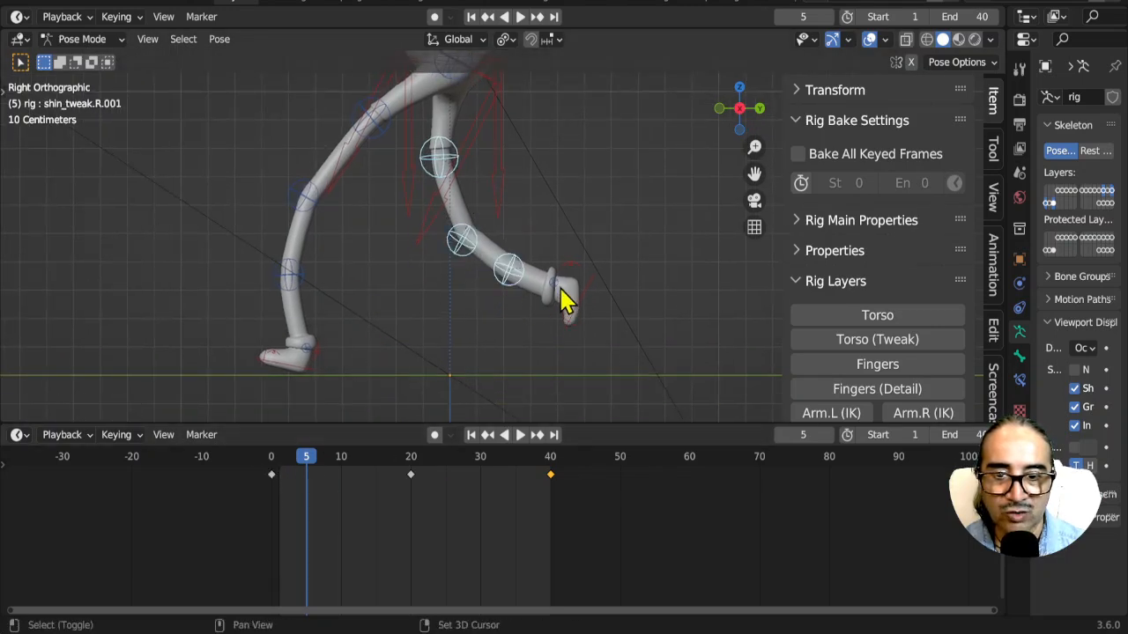
{"action": "left_click_drag", "start_coordinate": [517, 215], "coordinate": [634, 359]}
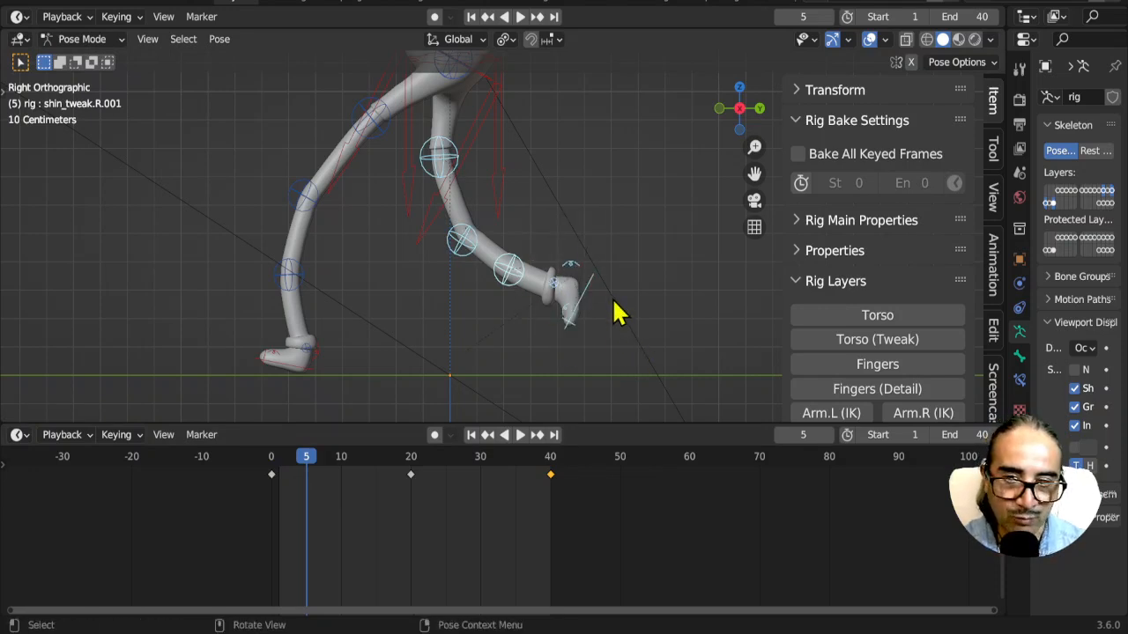
{"action": "key", "text": "i"}
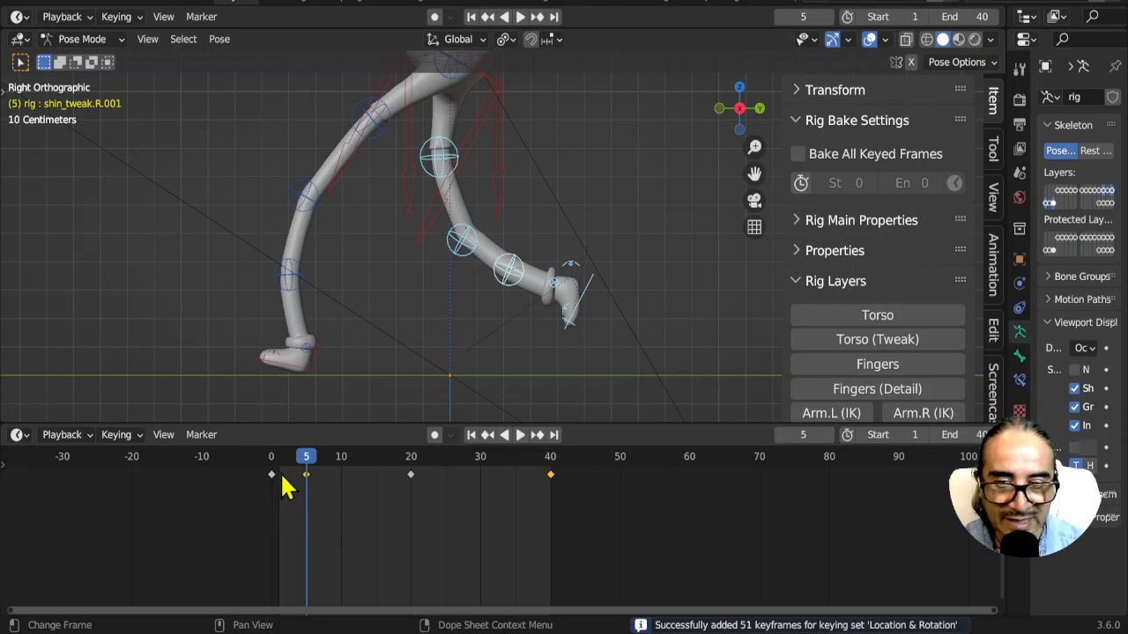
Step: Flatten the left foot at frame 5: clear its foot IK and heel rotations and lower the foot along global Z to the ground line
{"action": "left_click", "coordinate": [297, 368]}
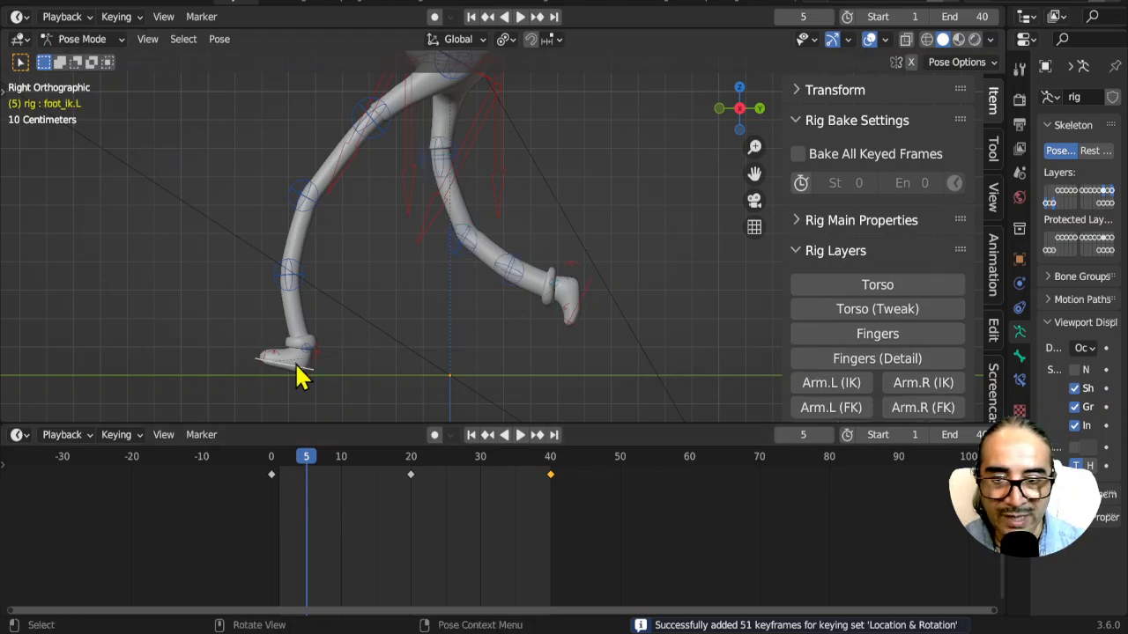
{"action": "left_click", "coordinate": [268, 461]}
{"action": "left_click_drag", "start_coordinate": [269, 467], "coordinate": [311, 480]}
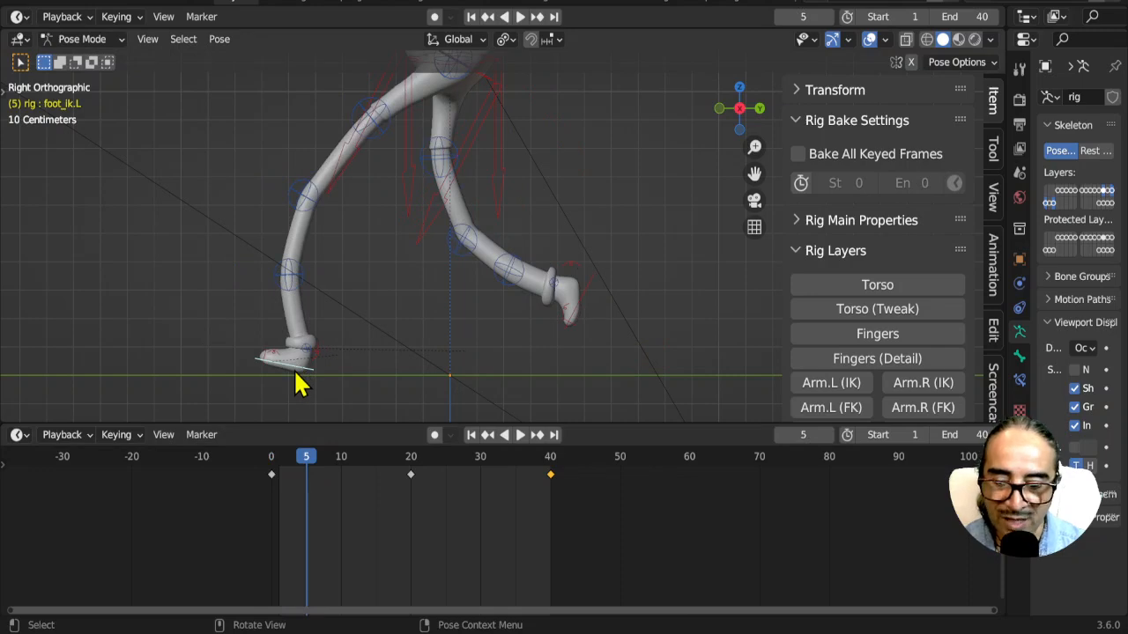
{"action": "scroll", "coordinate": [298, 384], "scroll_direction": "up", "scroll_amount": 4}
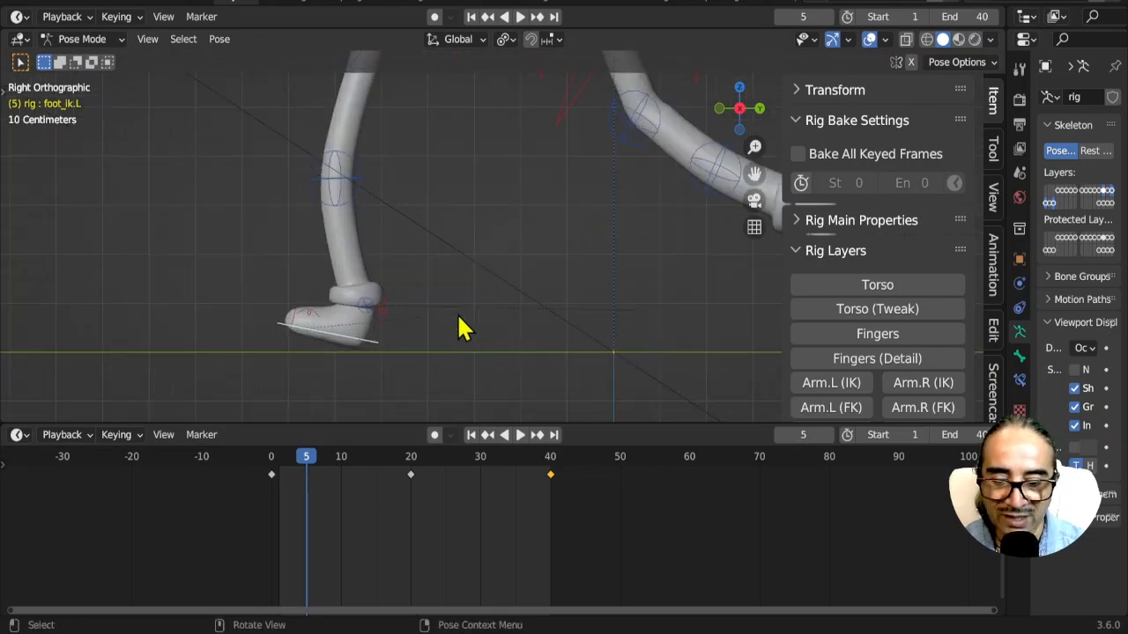
{"action": "key", "text": "alt+r"}
{"action": "key", "text": "g"}
{"action": "key", "text": "z"}
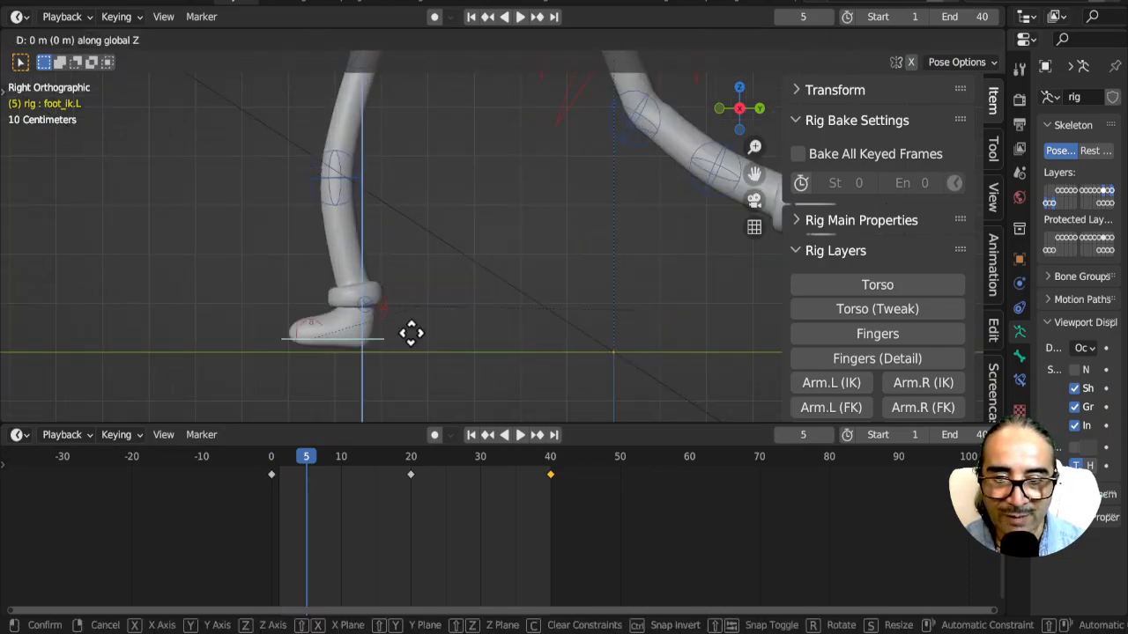
{"action": "left_click", "coordinate": [408, 402]}
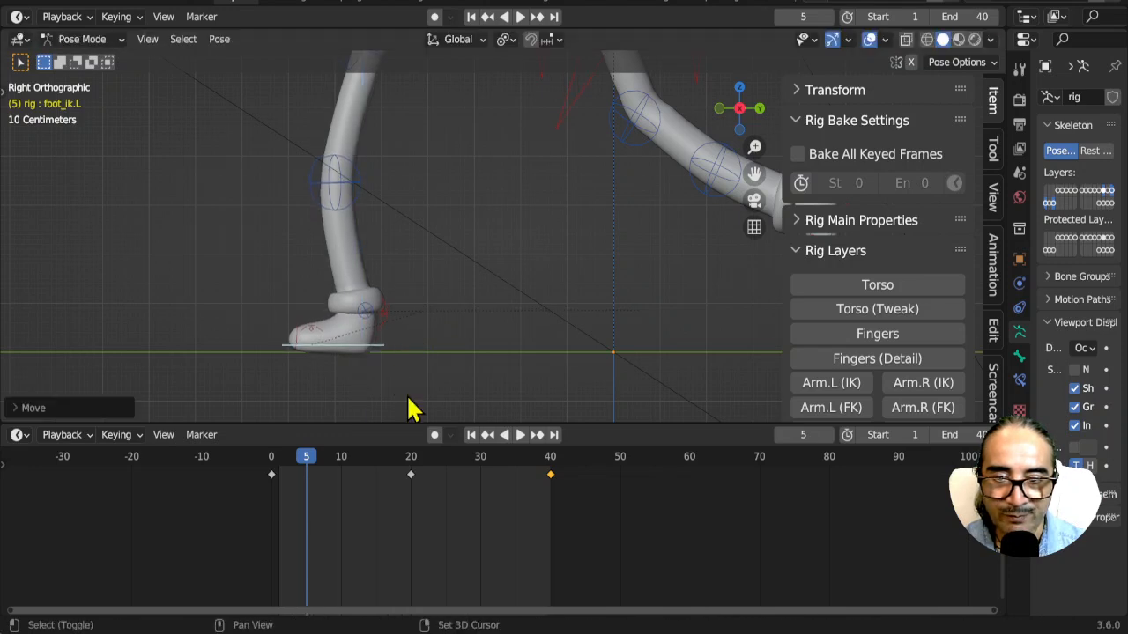
{"action": "left_click", "coordinate": [385, 315]}
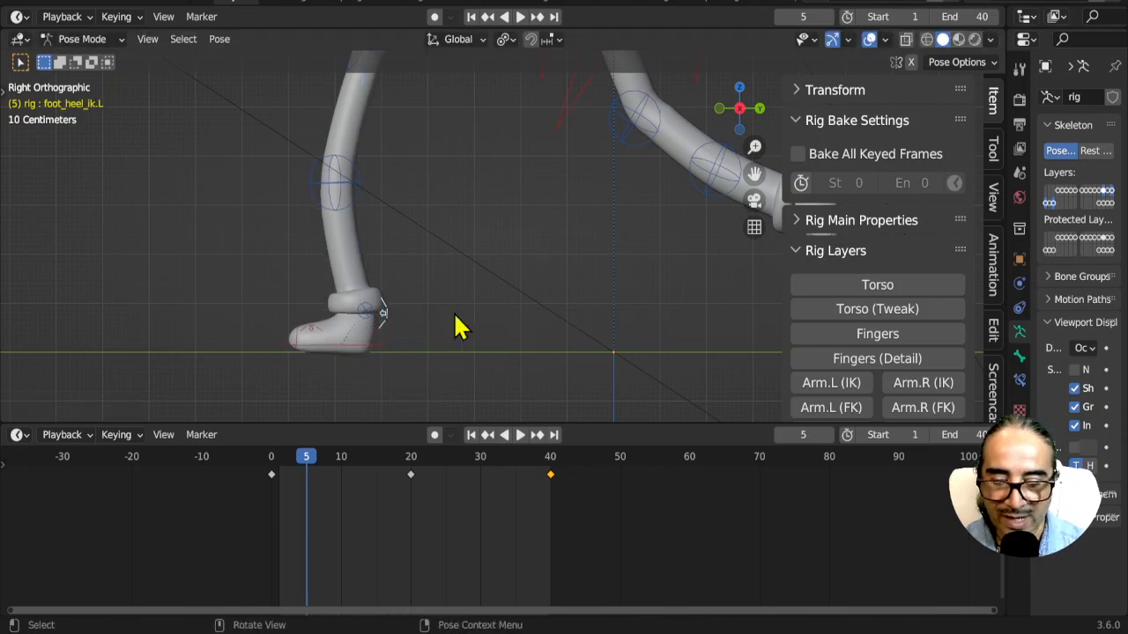
{"action": "key", "text": "alt+r"}
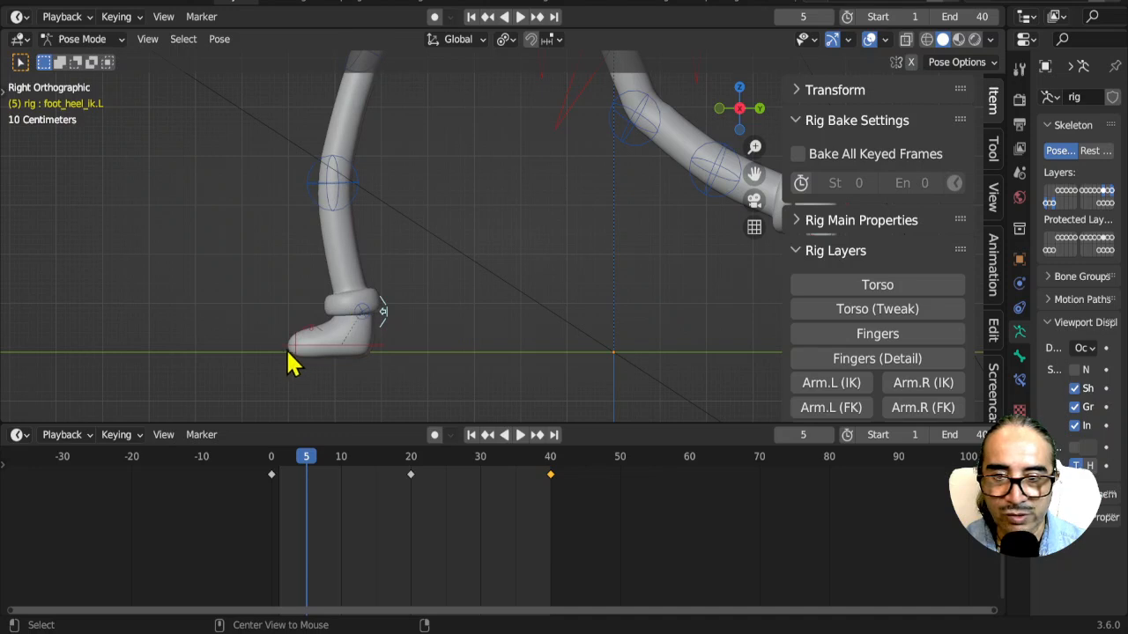
Step: Shift the left lower-shin and knee tweak controls slightly backward at frame 5 to straighten the left leg's curve
{"action": "scroll", "coordinate": [395, 321], "scroll_direction": "down", "scroll_amount": 4}
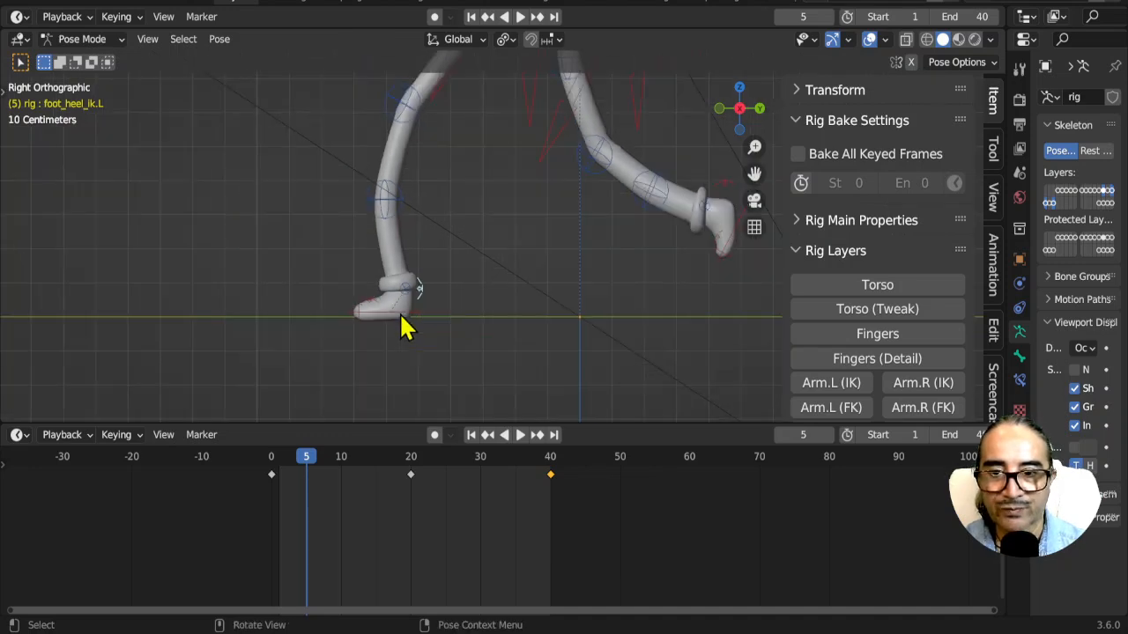
{"action": "middle_click_drag", "start_coordinate": [432, 292], "coordinate": [430, 326], "text": "shift"}
{"action": "left_click", "coordinate": [426, 250]}
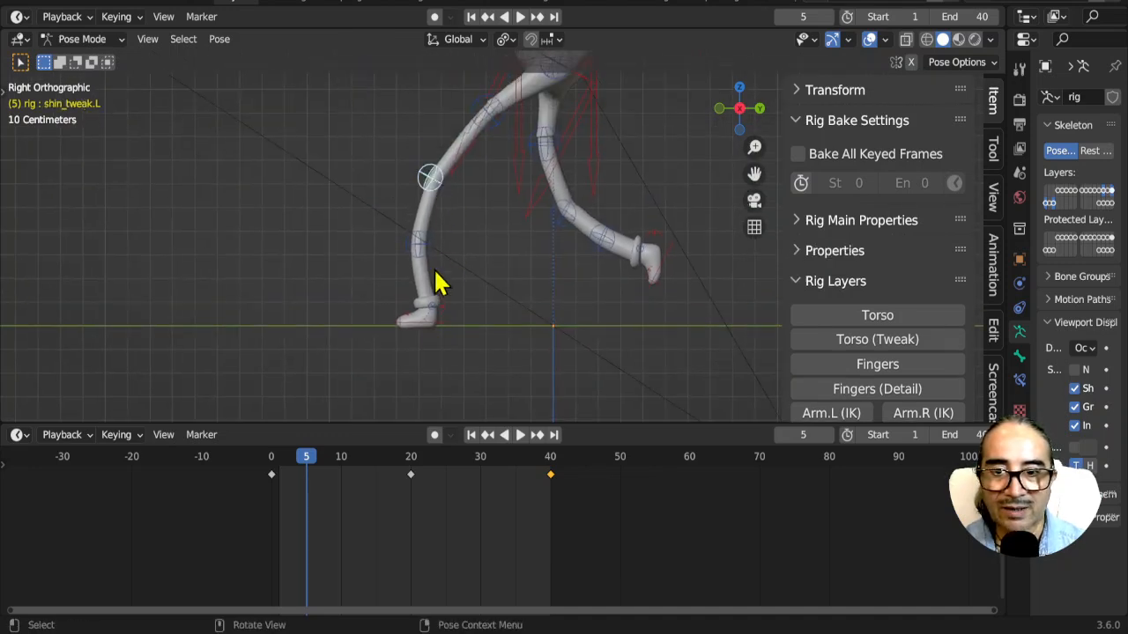
{"action": "key", "text": "g"}
{"action": "left_click", "coordinate": [461, 277]}
{"action": "left_click", "coordinate": [431, 181]}
{"action": "key", "text": "g"}
{"action": "left_click", "coordinate": [477, 214]}
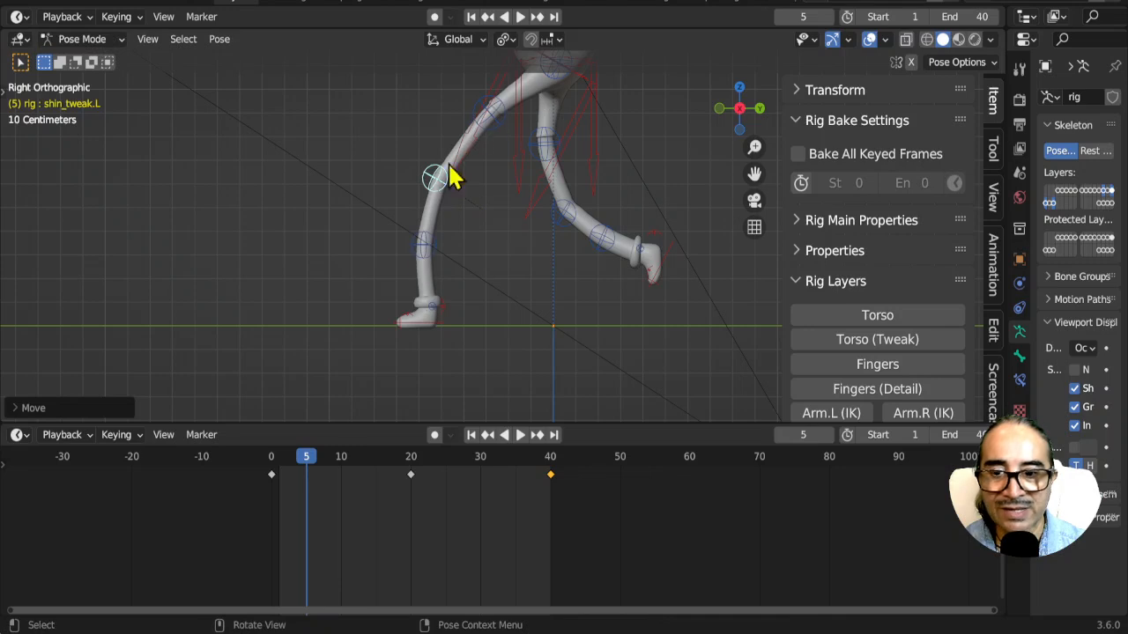
Step: Keyframe the location and rotation of all leg and foot controls on both legs at frame 5
{"action": "left_click_drag", "start_coordinate": [344, 105], "coordinate": [624, 372]}
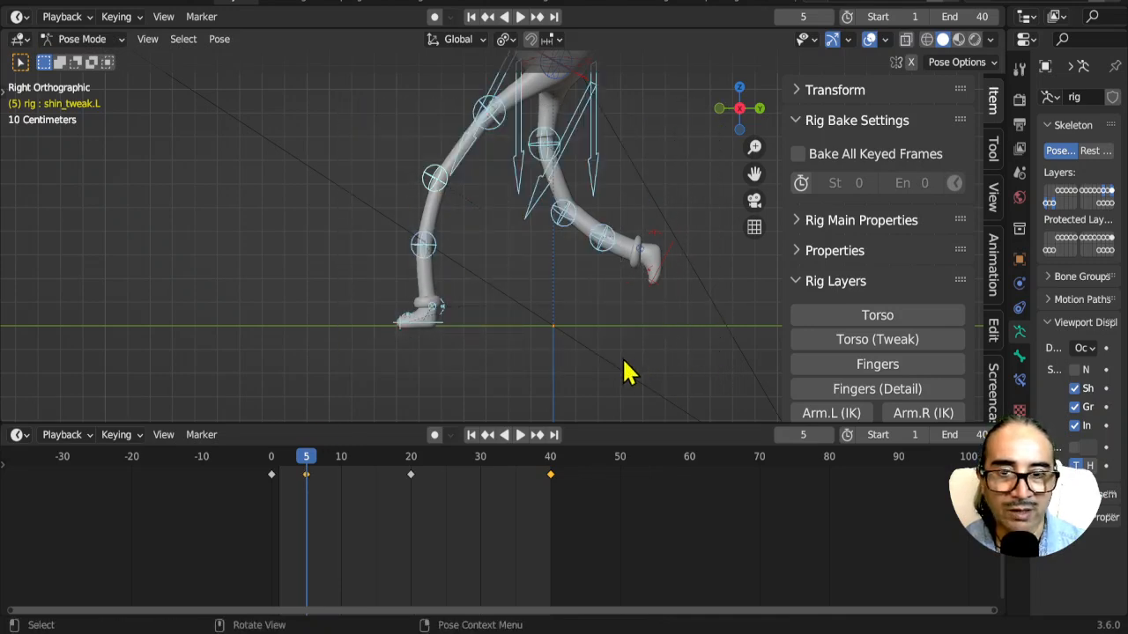
{"action": "left_click", "coordinate": [652, 286], "text": "shift"}
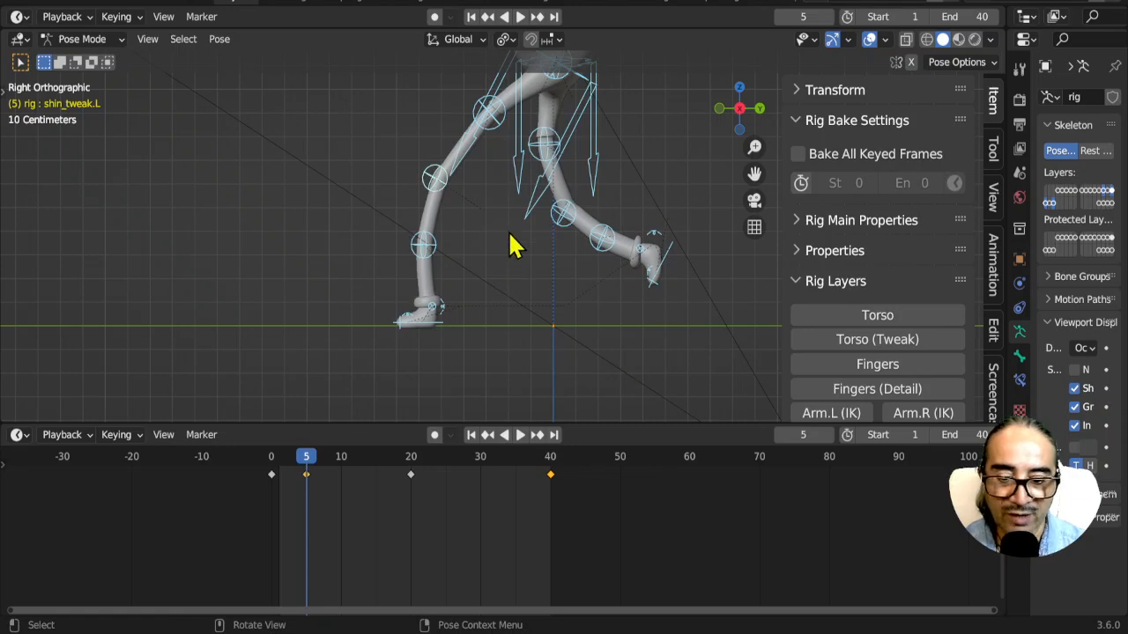
{"action": "key", "text": "i"}
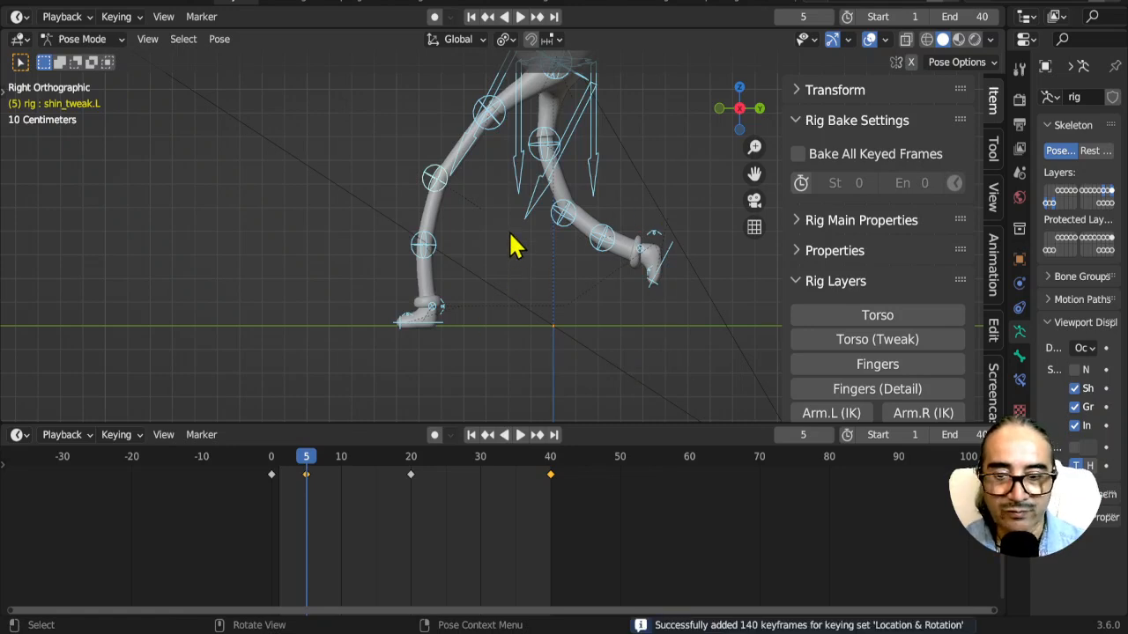
Step: Compare the leg poses at frames 0 and 5 by switching repeatedly between the two keyframes
{"action": "left_click_drag", "start_coordinate": [273, 467], "coordinate": [256, 504]}
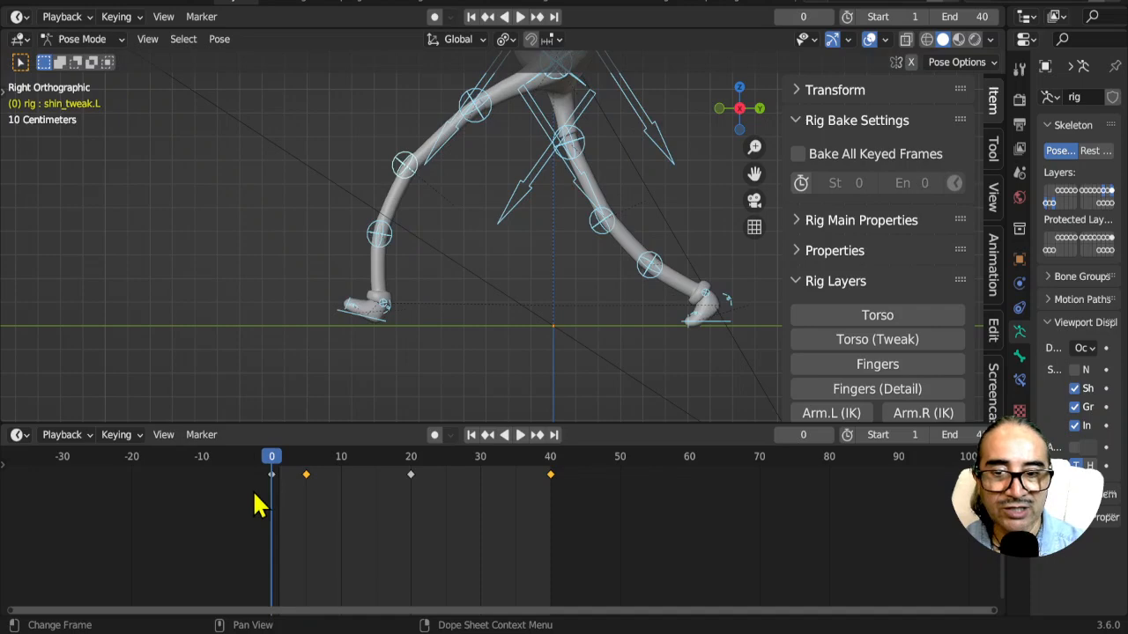
{"action": "key", "text": "Up"}
{"action": "key", "text": "Down"}
{"action": "key", "text": "Up"}
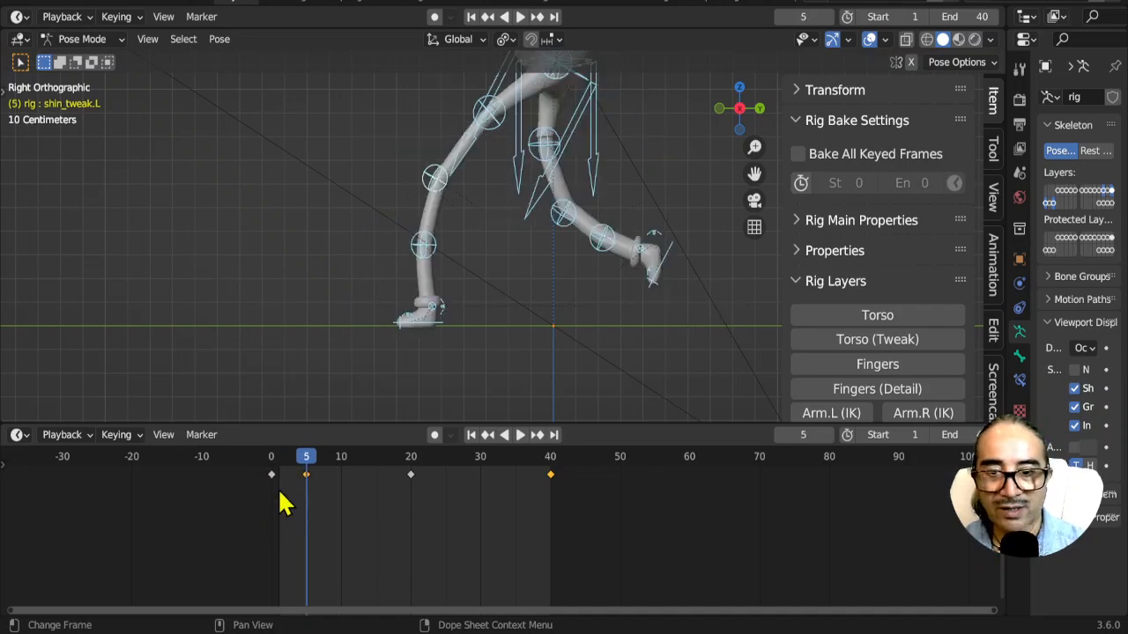
{"action": "middle_click_drag", "start_coordinate": [377, 252], "coordinate": [317, 320], "text": "shift"}
{"action": "key", "text": "Down"}
{"action": "key", "text": "Up"}
{"action": "key", "text": "Down"}
{"action": "key", "text": "Up"}
{"action": "key", "text": "Down"}
{"action": "key", "text": "Up"}
{"action": "key", "text": "Down"}
{"action": "key", "text": "Up"}
{"action": "key", "text": "Down"}
{"action": "key", "text": "Up"}
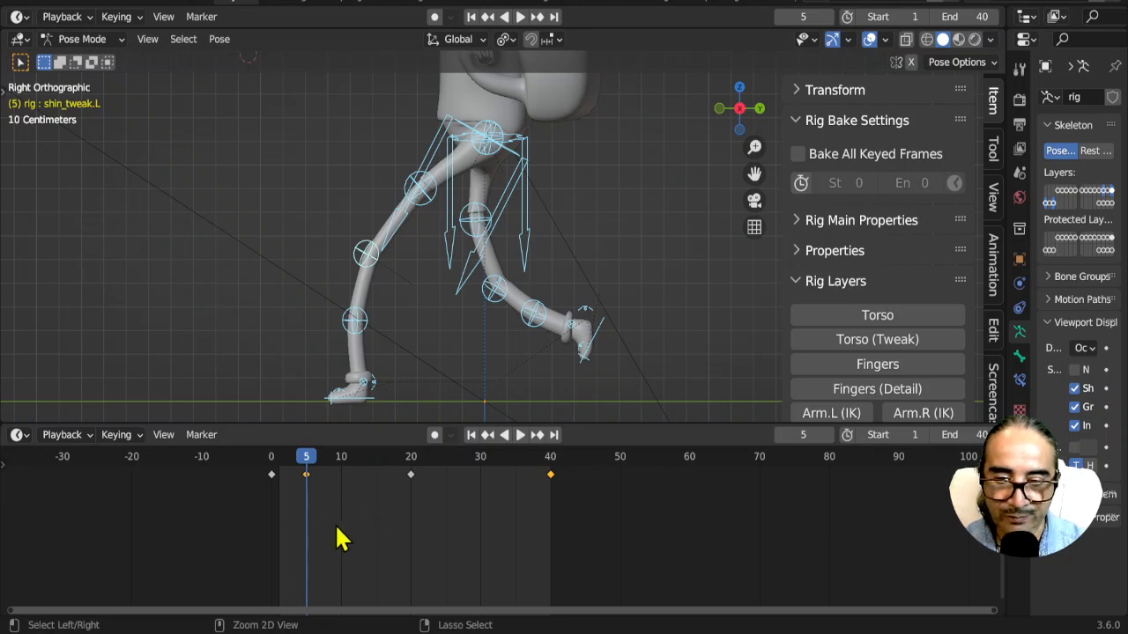
Step: Paste the copied frame 5 leg keyframes mirrored at frame 25 and preview the walk cycle
{"action": "left_click", "coordinate": [445, 459]}
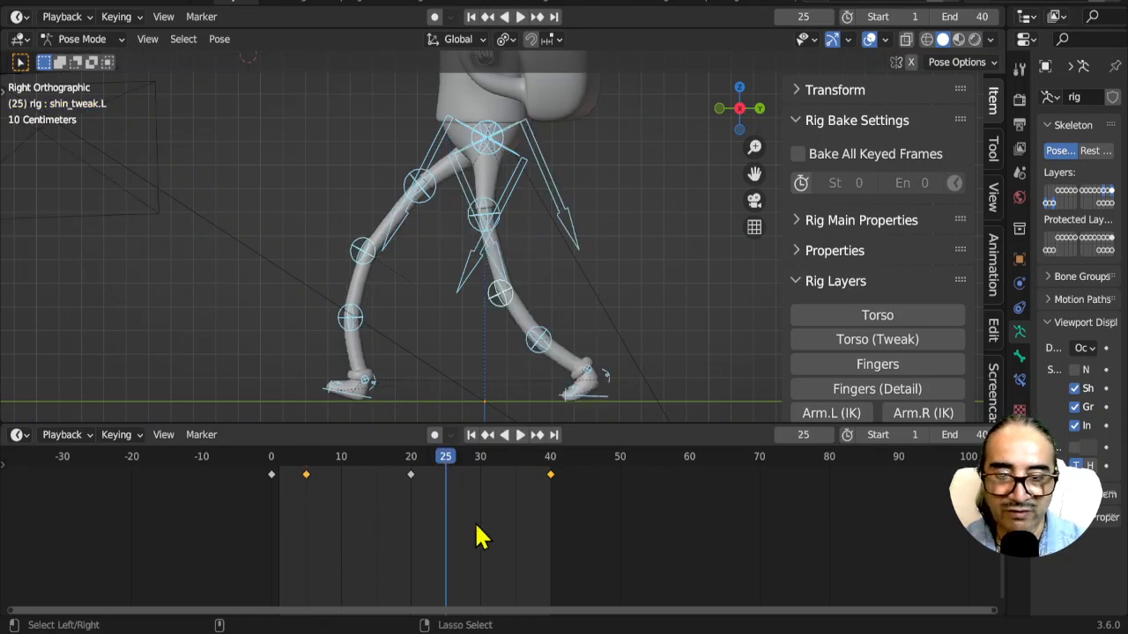
{"action": "key", "text": "ctrl+v"}
{"action": "key", "text": "space"}
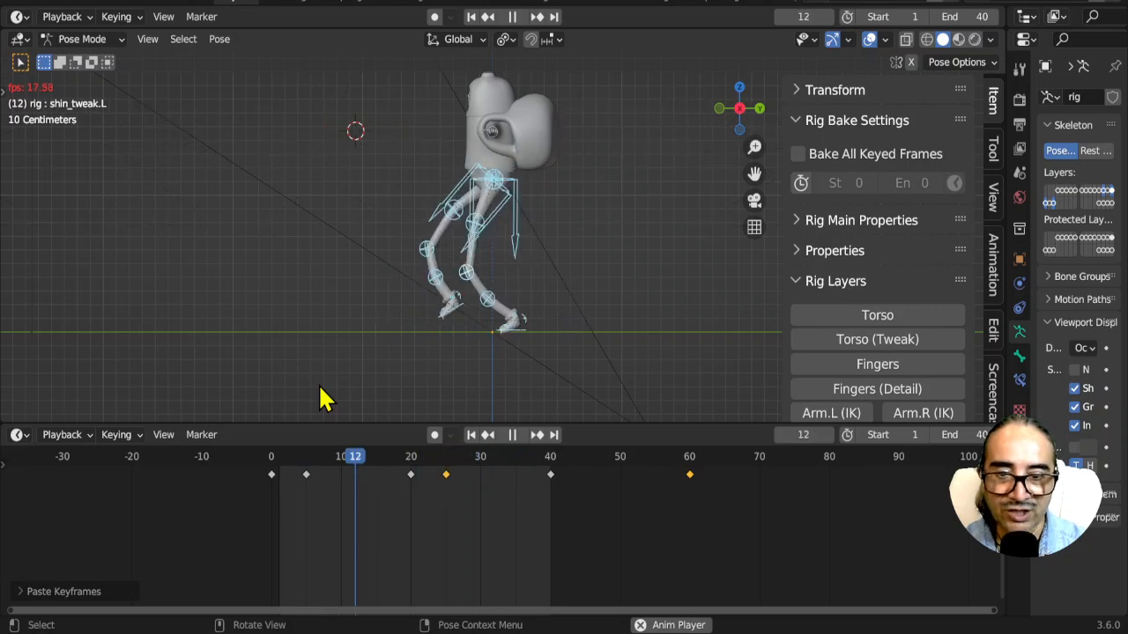
{"action": "key", "text": "space"}
{"action": "left_click_drag", "start_coordinate": [263, 475], "coordinate": [327, 467]}
{"action": "left_click", "coordinate": [344, 476]}
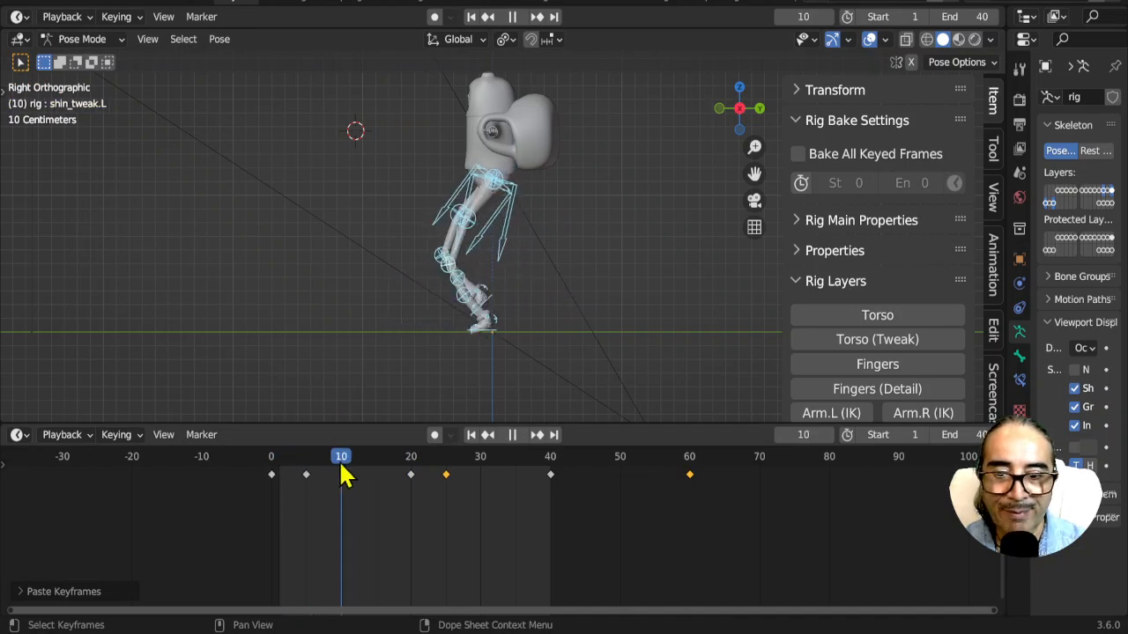
{"action": "key", "text": "Escape"}
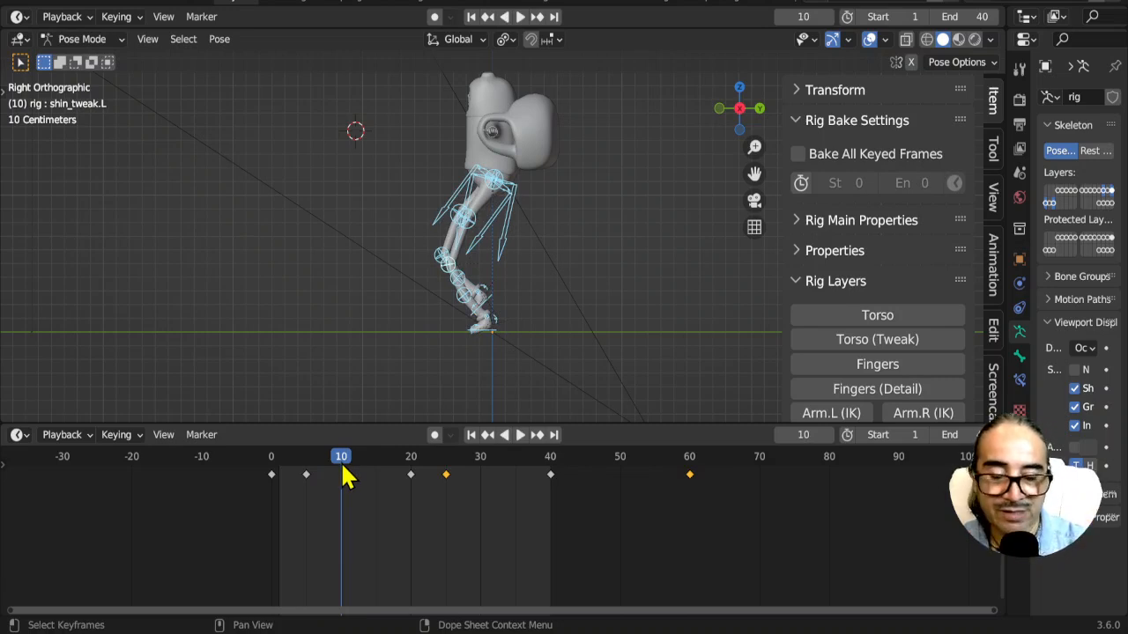
Step: At frame 11, flatten the left foot by clearing the rotation of its heel control
{"action": "scroll", "coordinate": [491, 259], "scroll_direction": "up", "scroll_amount": 3}
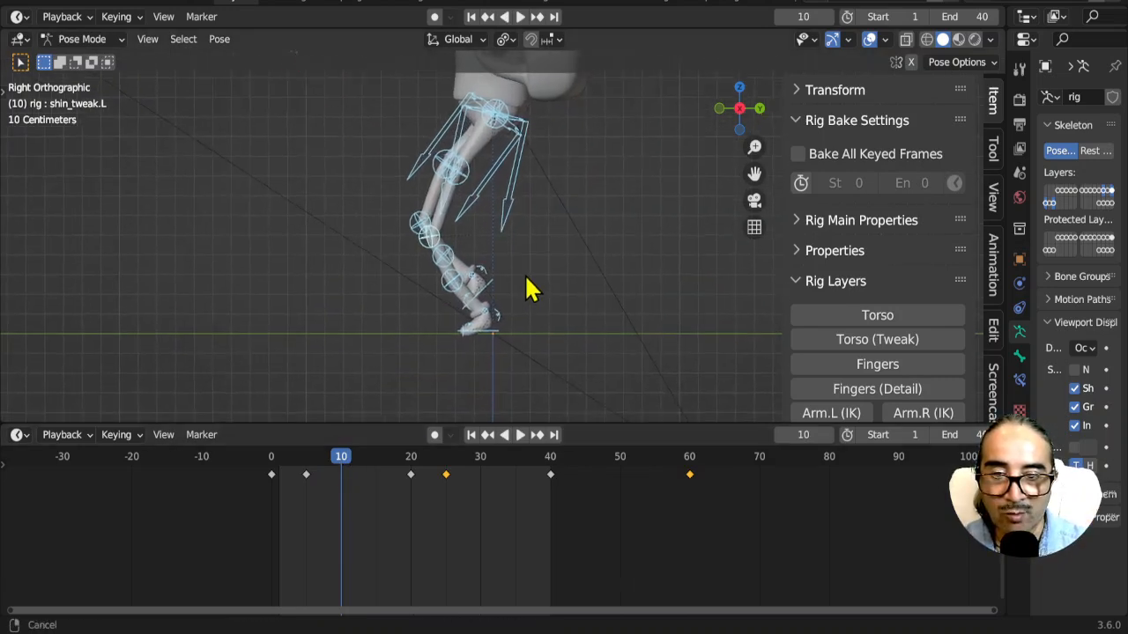
{"action": "left_click_drag", "start_coordinate": [296, 457], "coordinate": [354, 454]}
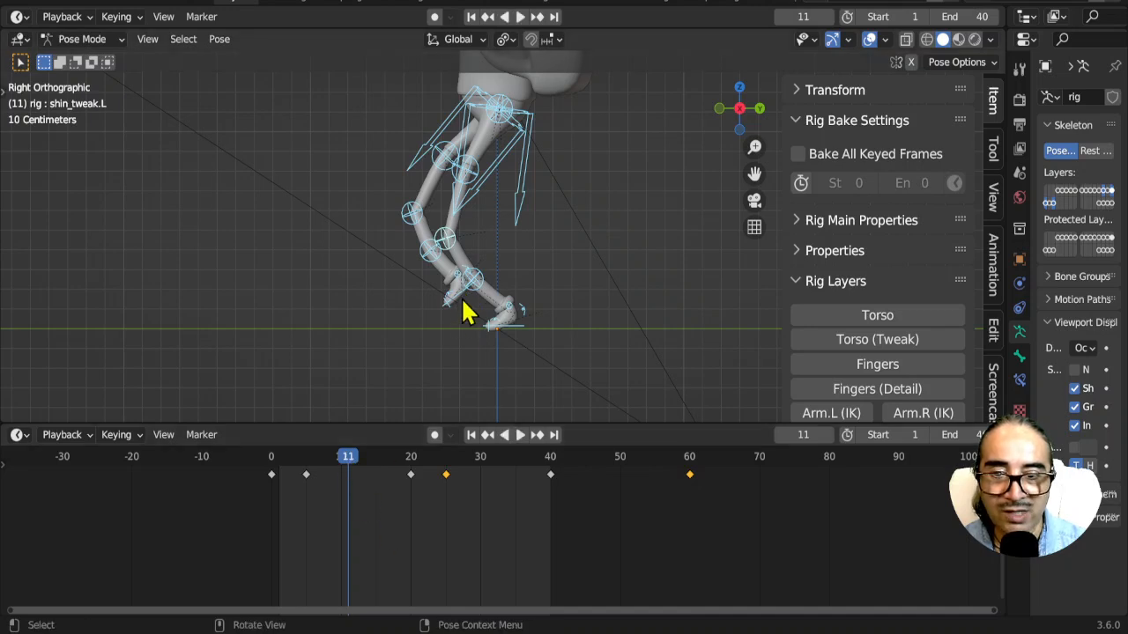
{"action": "left_click_drag", "start_coordinate": [271, 460], "coordinate": [348, 491]}
{"action": "scroll", "coordinate": [531, 364], "scroll_direction": "up", "scroll_amount": 2}
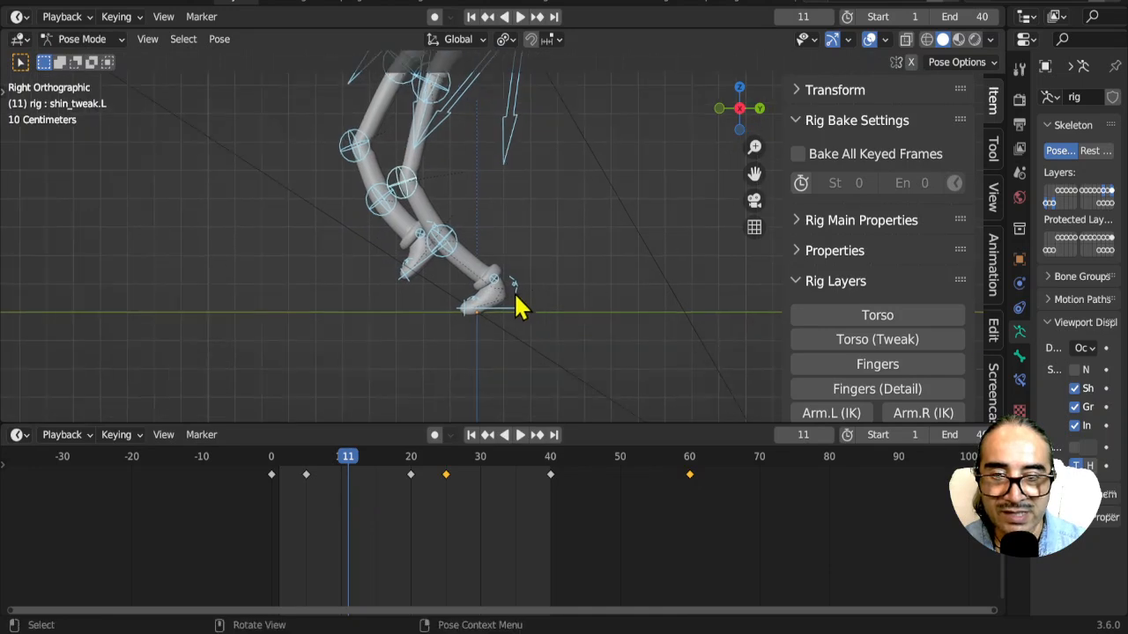
{"action": "left_click", "coordinate": [520, 286]}
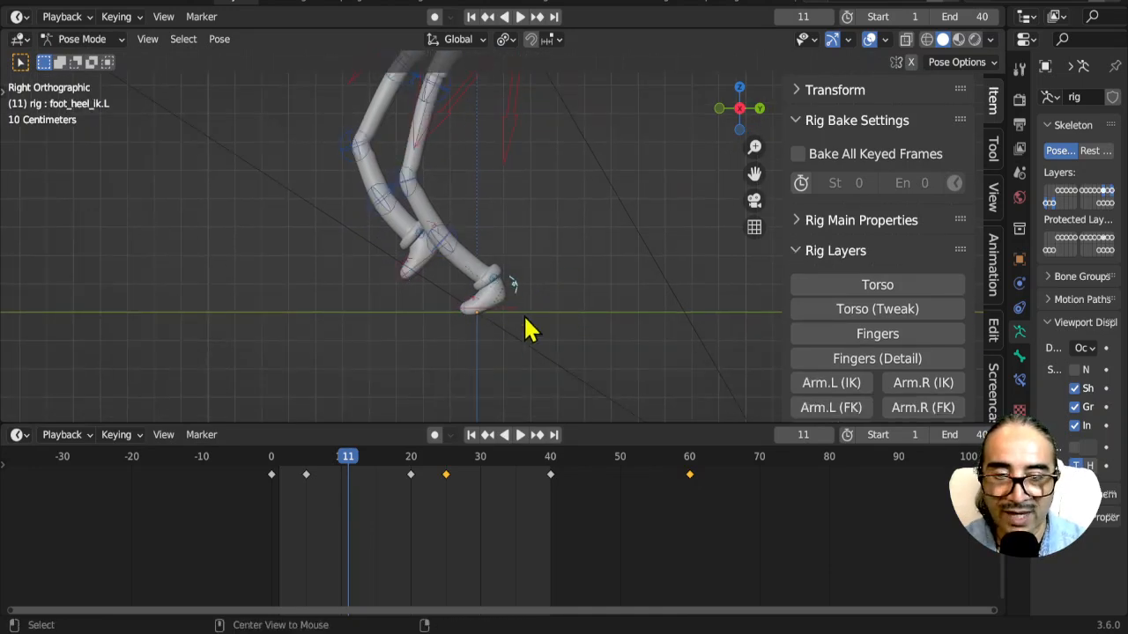
{"action": "key", "text": "alt+r"}
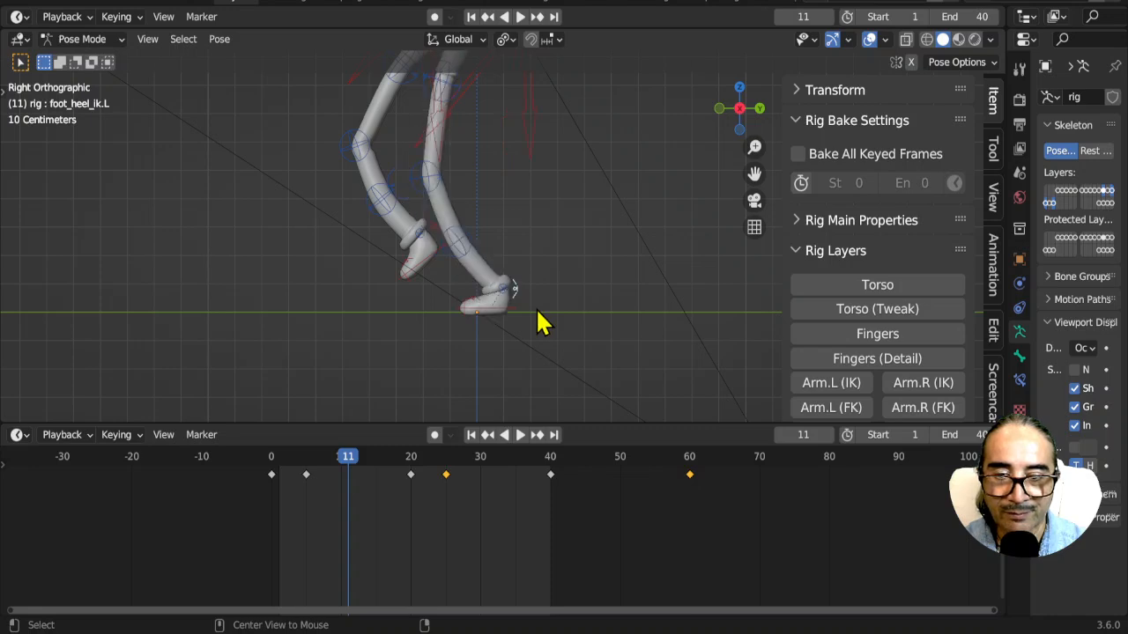
{"action": "middle_click_drag", "start_coordinate": [506, 308], "coordinate": [536, 377], "text": "shift"}
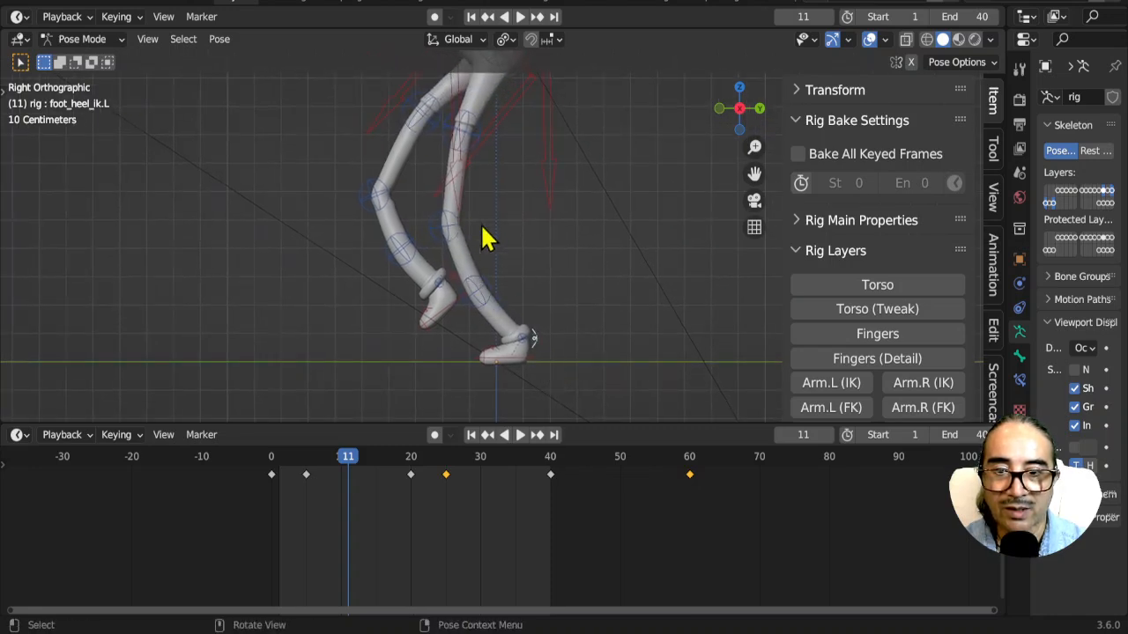
Step: Shift the left knee tweak control slightly backward at frame 11 to straighten the supporting leg
{"action": "left_click", "coordinate": [470, 232]}
{"action": "key", "text": "g"}
{"action": "left_click", "coordinate": [537, 241]}
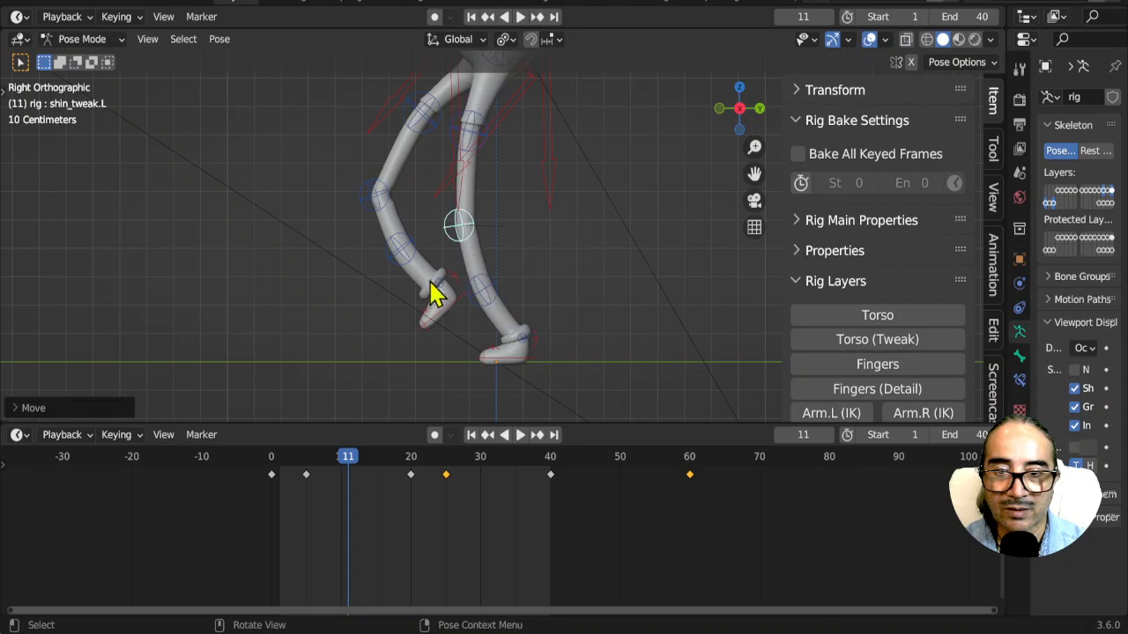
Step: Rotate the right foot IK control so the toes point further down and move the foot backward beside the left shin
{"action": "left_click", "coordinate": [401, 252]}
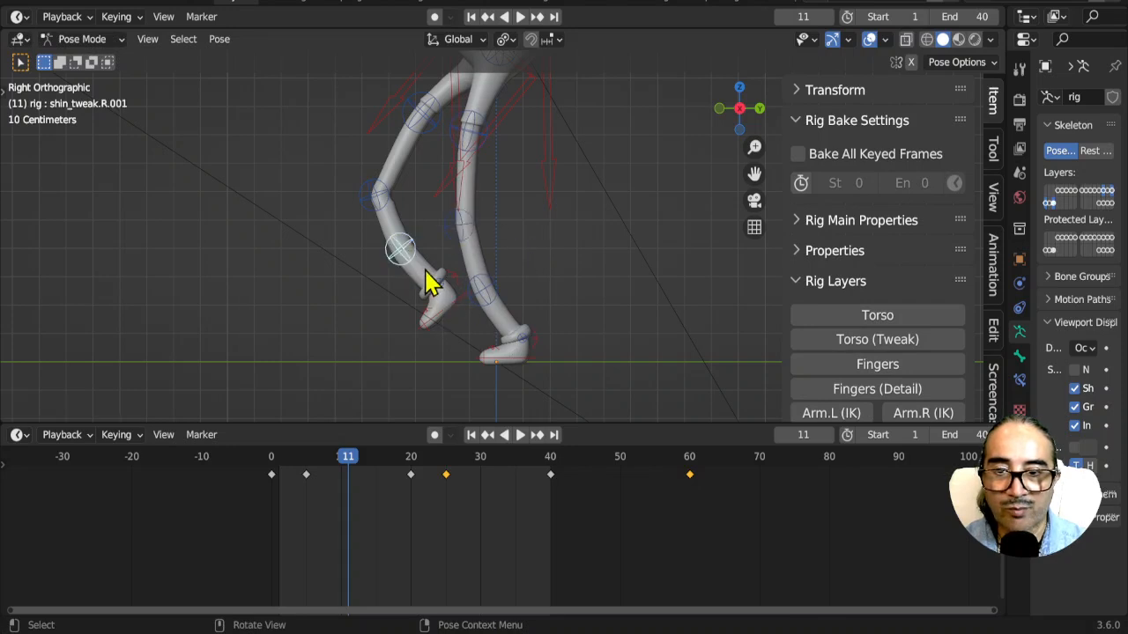
{"action": "left_click", "coordinate": [464, 339]}
{"action": "key", "text": "r"}
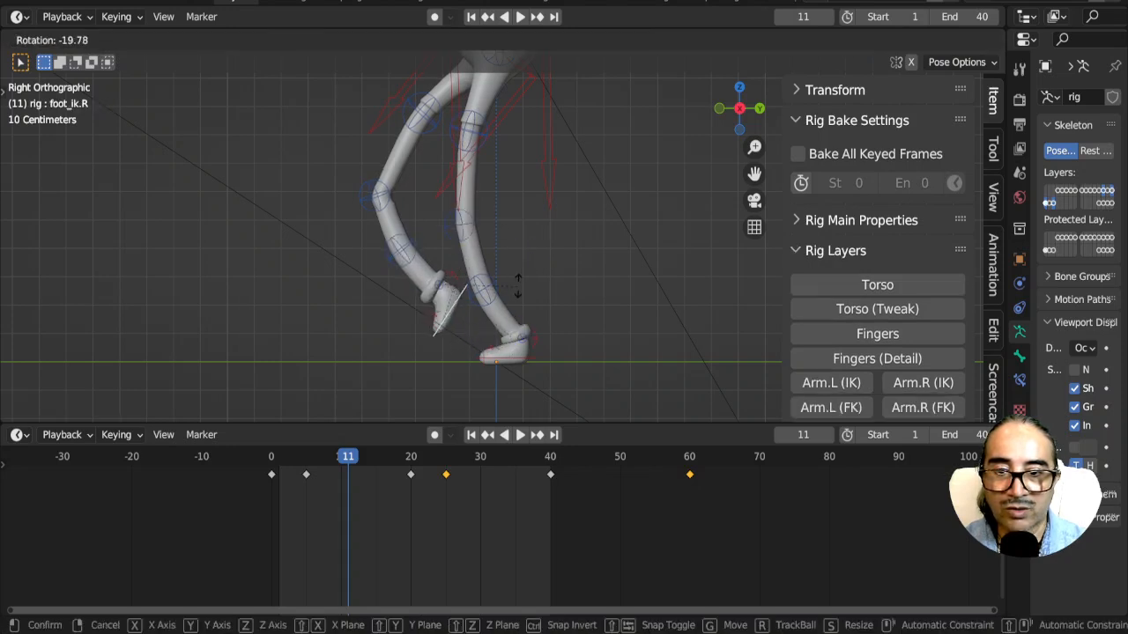
{"action": "left_click", "coordinate": [520, 294]}
{"action": "key", "text": "g"}
{"action": "left_click", "coordinate": [533, 279]}
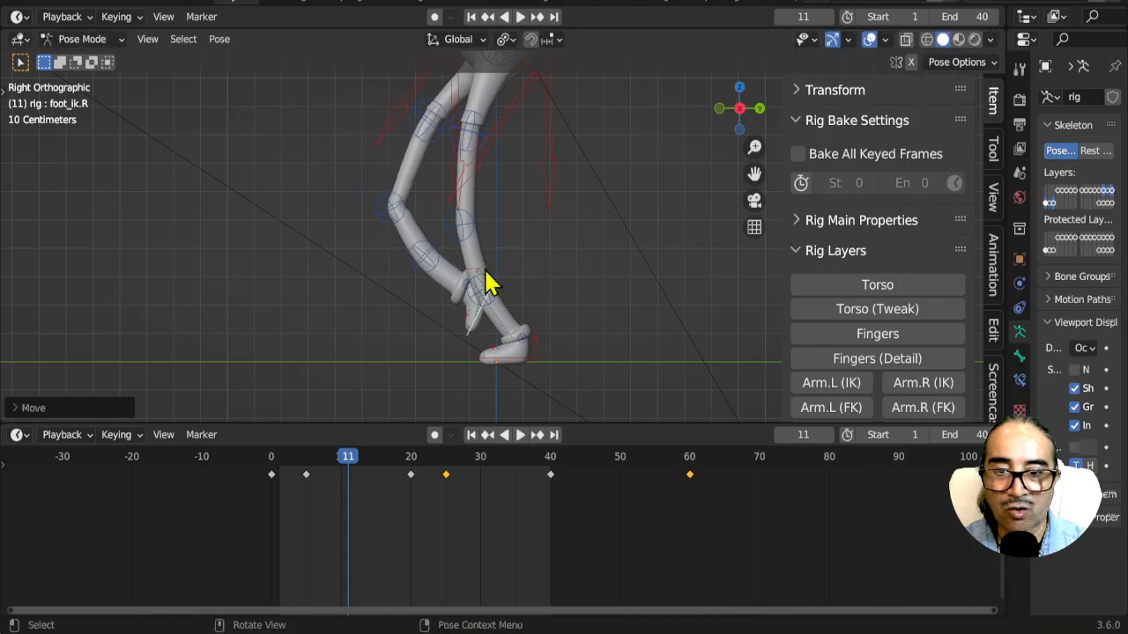
Step: Lower the right lower-shin tweak control slightly and nudge the right foot IK control backward to round the shin
{"action": "left_click", "coordinate": [424, 276]}
{"action": "key", "text": "g"}
{"action": "left_click", "coordinate": [414, 297]}
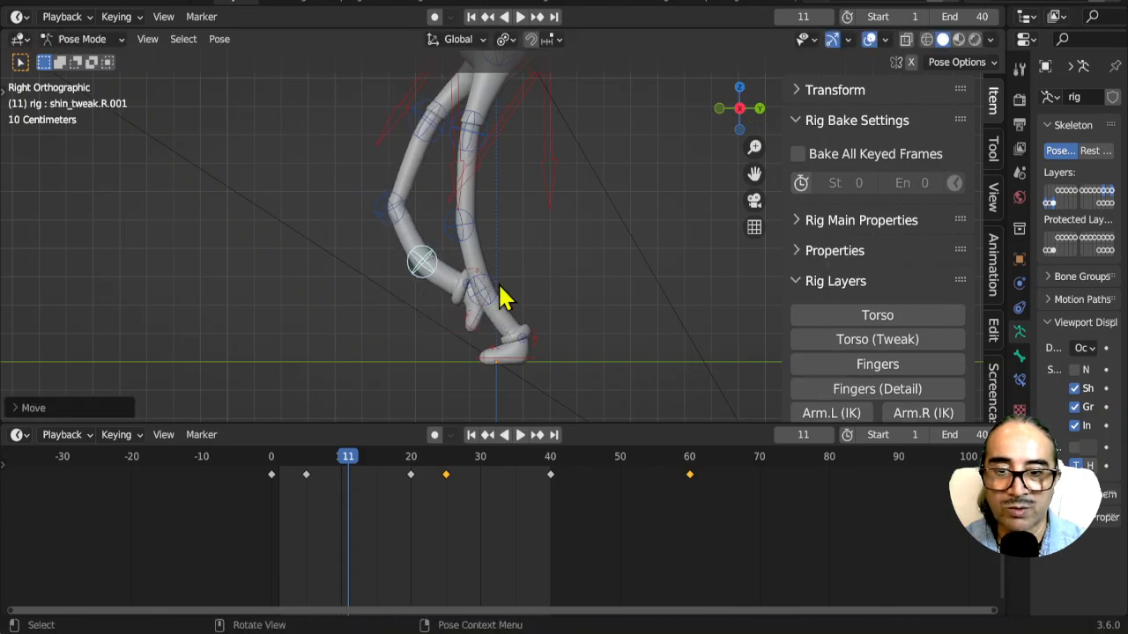
{"action": "left_click", "coordinate": [474, 326]}
{"action": "key", "text": "g"}
{"action": "left_click", "coordinate": [479, 319]}
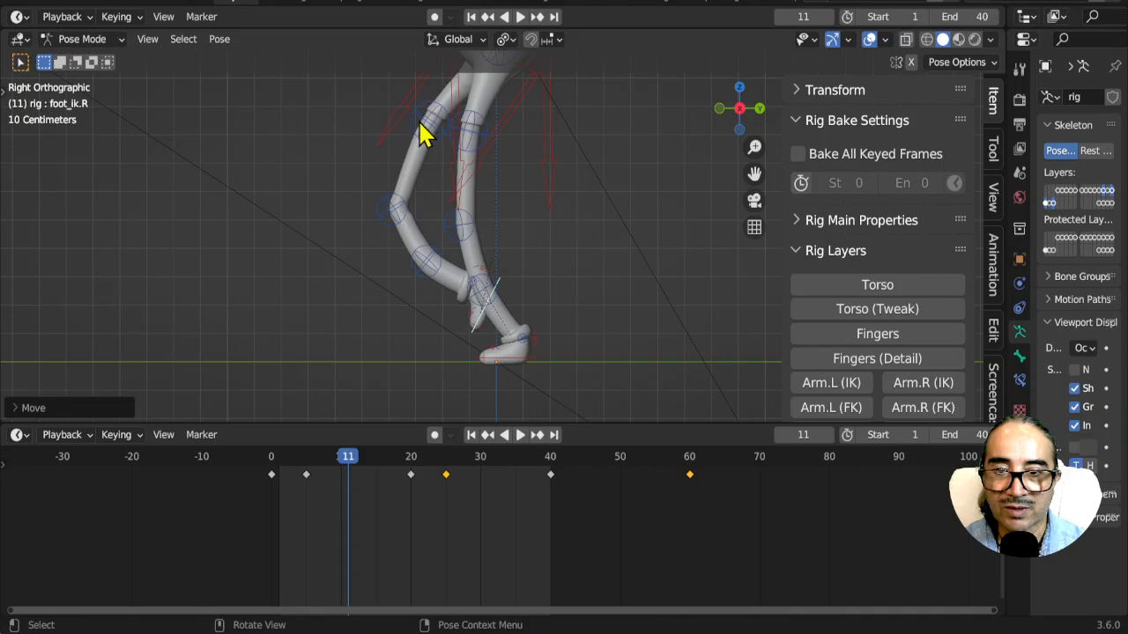
Step: Move the right mid-thigh tweak control forward to curve the raised leg above the knee
{"action": "left_click", "coordinate": [427, 133]}
{"action": "key", "text": "g"}
{"action": "left_click", "coordinate": [434, 169]}
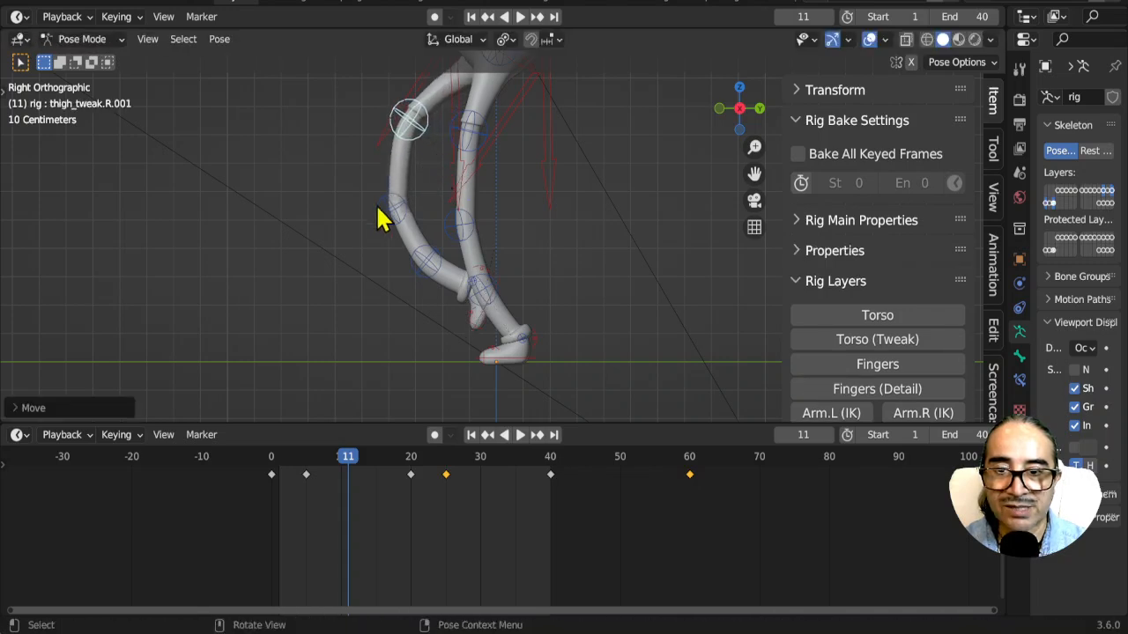
Step: Keyframe all visible leg controls at frame 11 and check that the active keying set is Location & Rotation
{"action": "scroll", "coordinate": [454, 297], "scroll_direction": "down", "scroll_amount": 2}
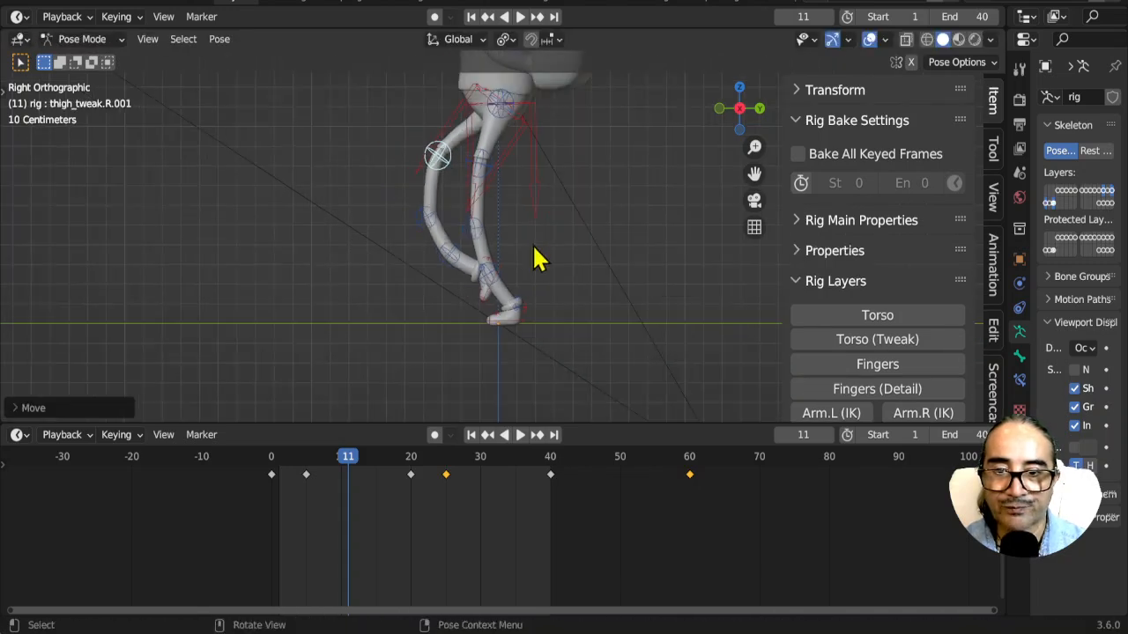
{"action": "middle_click_drag", "start_coordinate": [531, 245], "coordinate": [513, 298], "text": "shift"}
{"action": "key", "text": "a"}
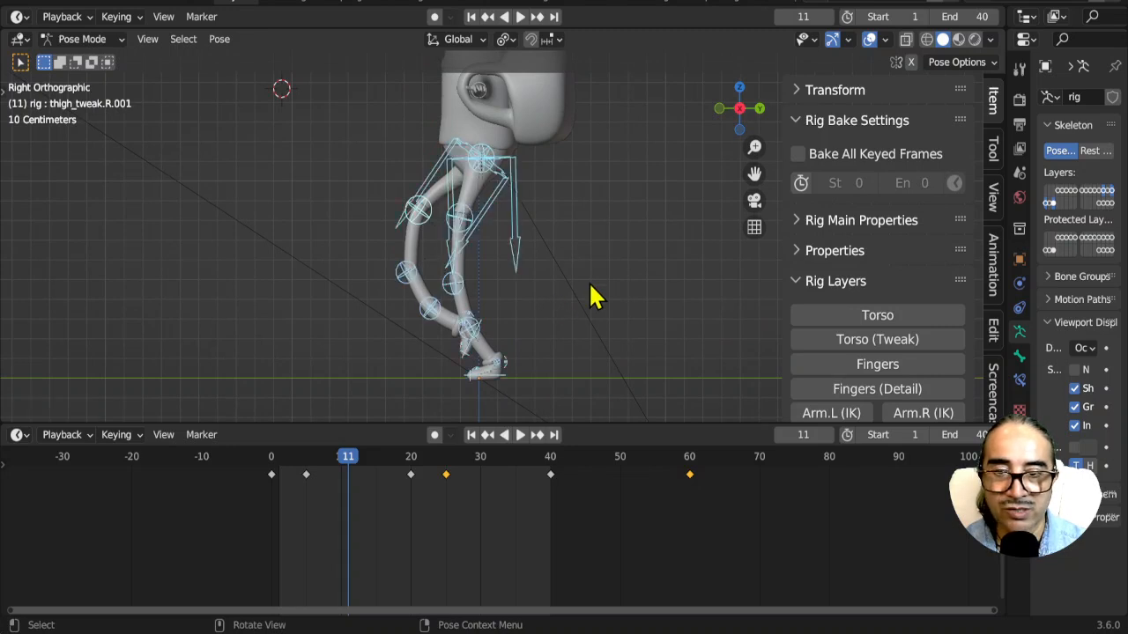
{"action": "key", "text": "i"}
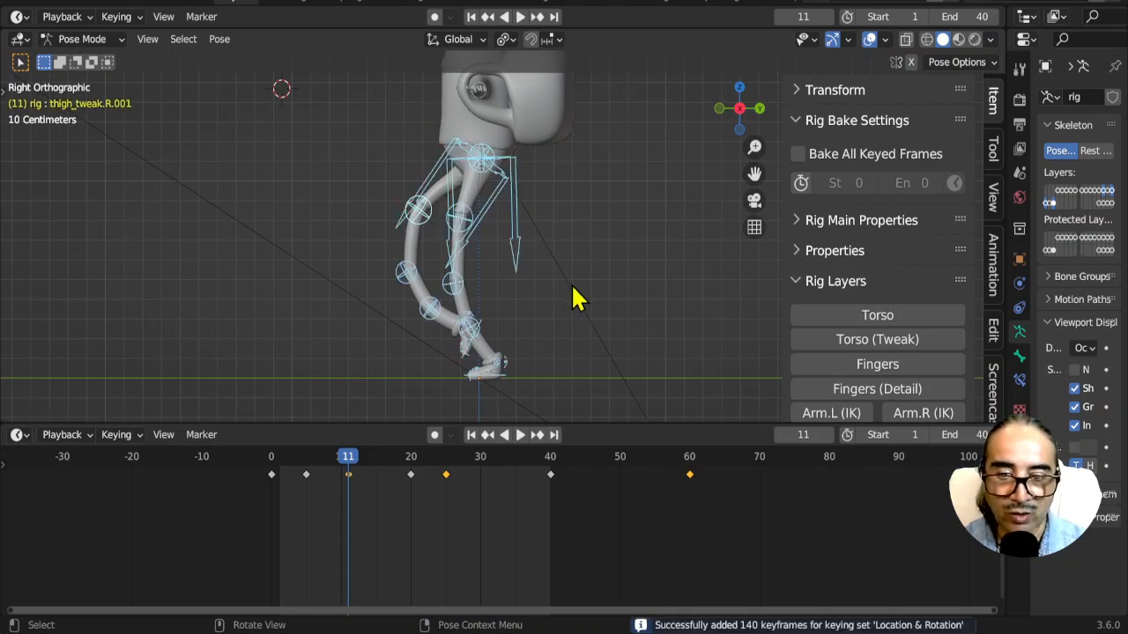
{"action": "left_click", "coordinate": [115, 17]}
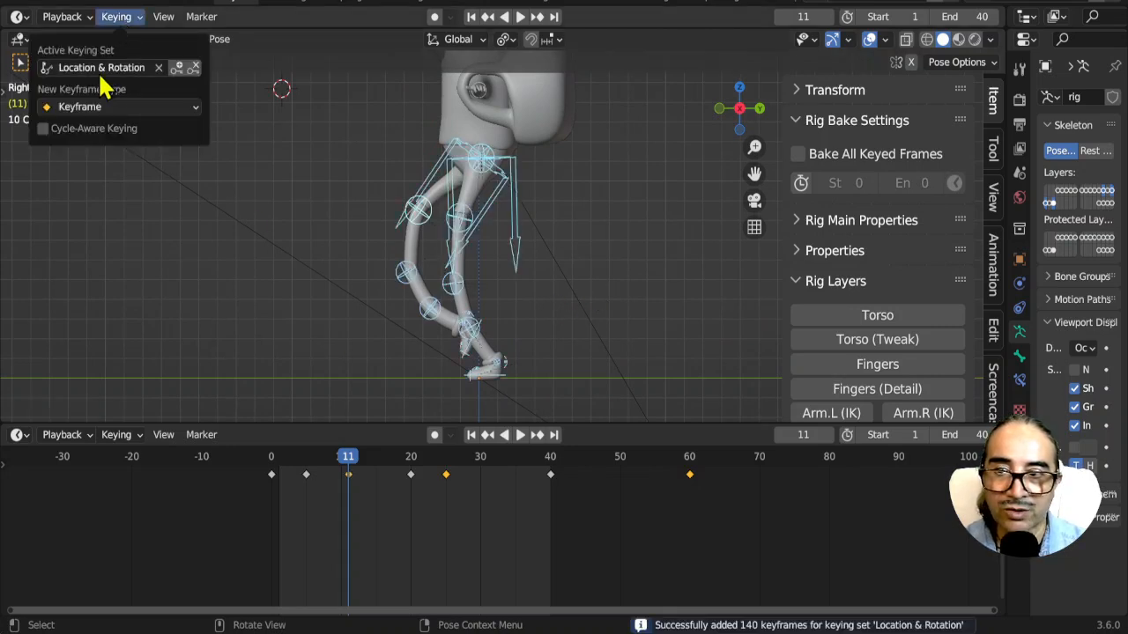
Step: Copy the frame 11 leg keyframes and paste them mirrored at frame 30
{"action": "left_click_drag", "start_coordinate": [350, 522], "coordinate": [356, 462]}
{"action": "left_click_drag", "start_coordinate": [324, 520], "coordinate": [353, 479]}
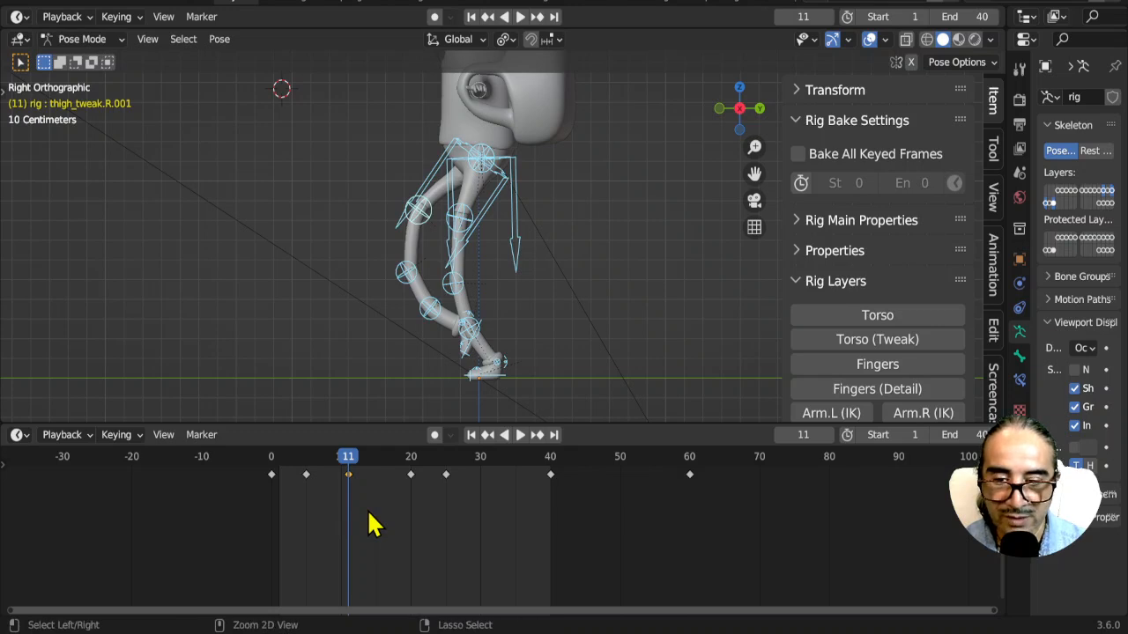
{"action": "left_click", "coordinate": [477, 458]}
{"action": "left_click", "coordinate": [479, 461]}
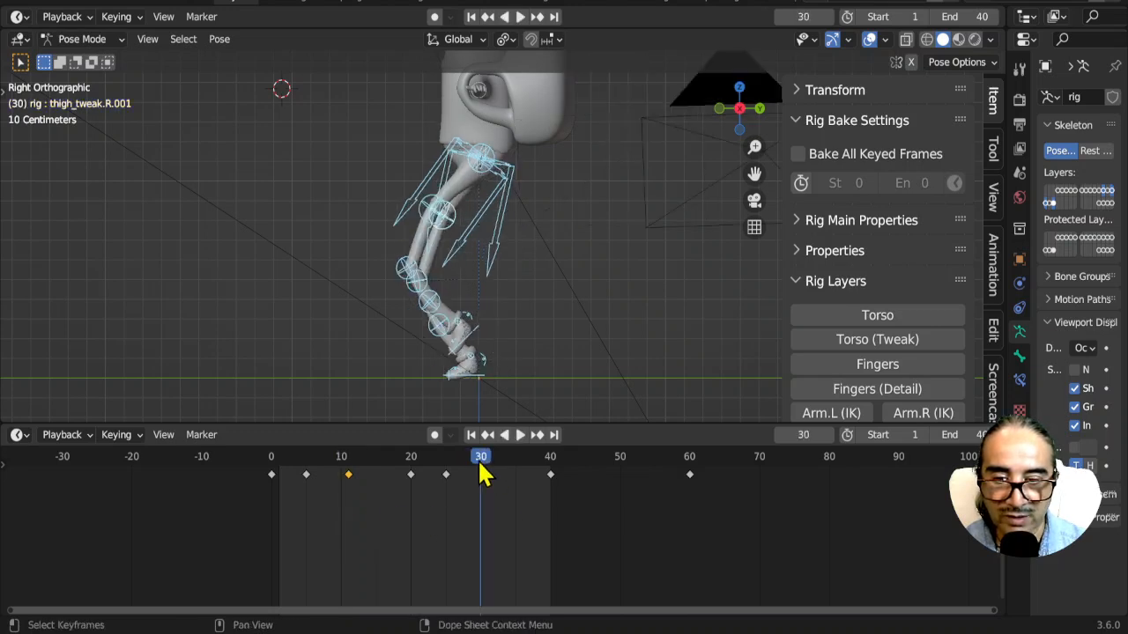
{"action": "key", "text": "ctrl+v"}
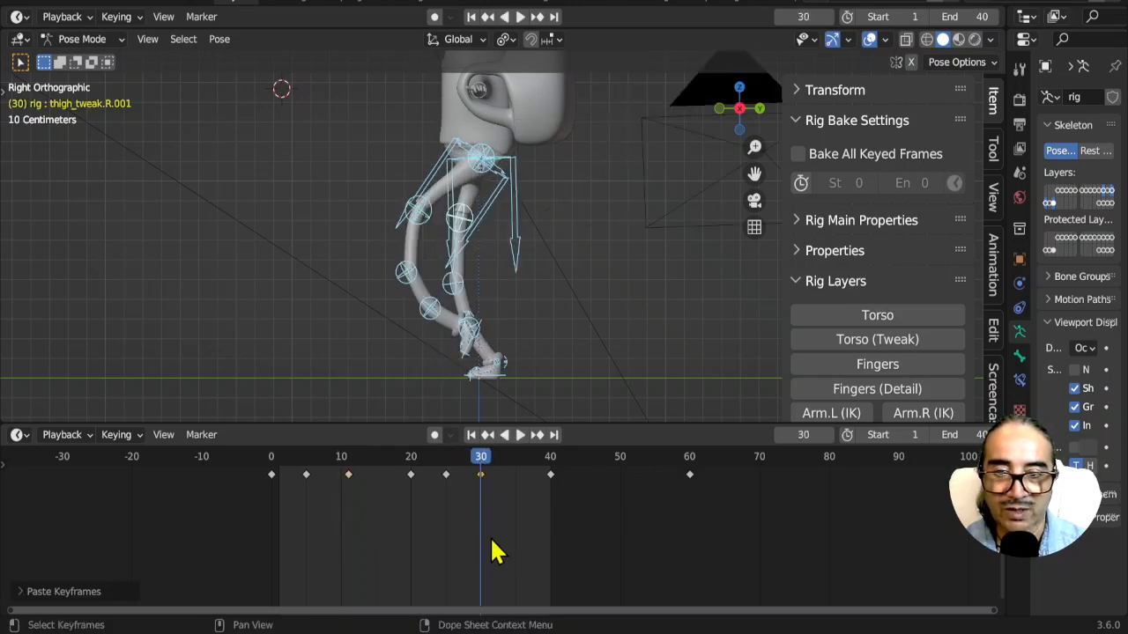
Step: Play back the walk cycle and inspect the leg motion up close from the side
{"action": "middle_click_drag", "start_coordinate": [445, 388], "coordinate": [485, 294]}
{"action": "key", "text": "space"}
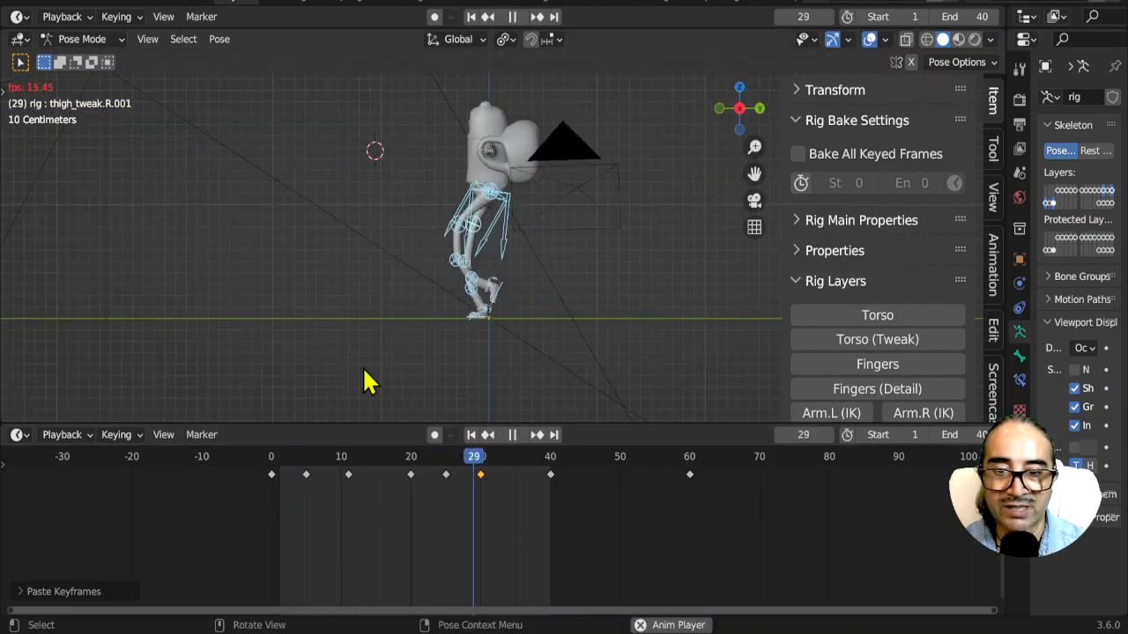
{"action": "scroll", "coordinate": [432, 333], "scroll_direction": "up", "scroll_amount": 5}
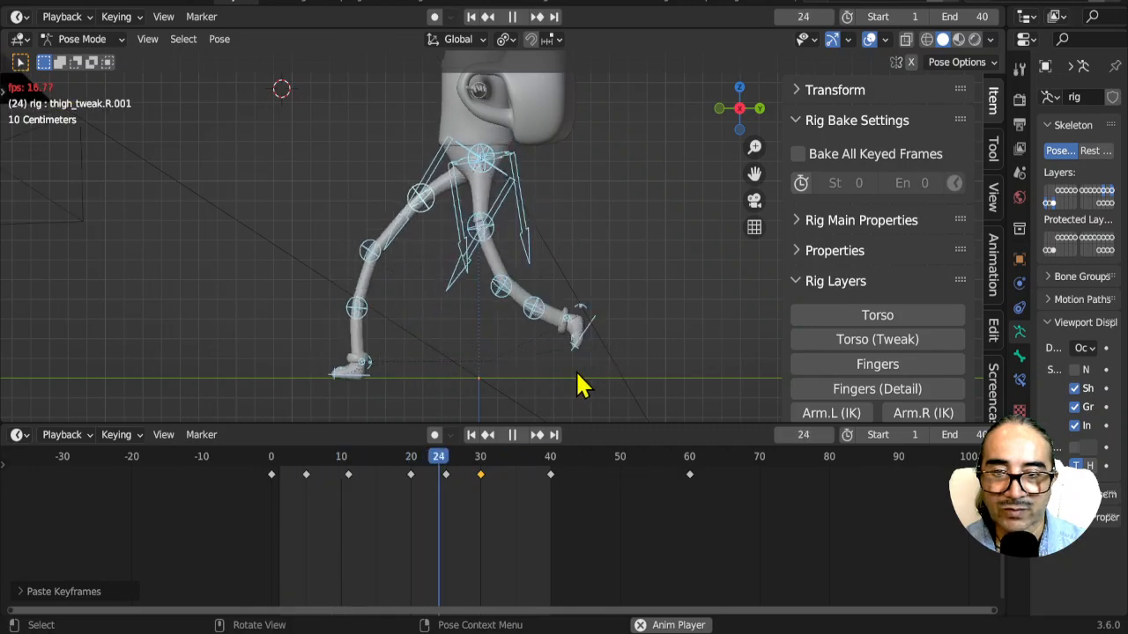
Step: Stop playback, return to frame 0 and show the rig's Torso control layer
{"action": "scroll", "coordinate": [410, 514], "scroll_direction": "down", "scroll_amount": 1}
{"action": "key", "text": "space"}
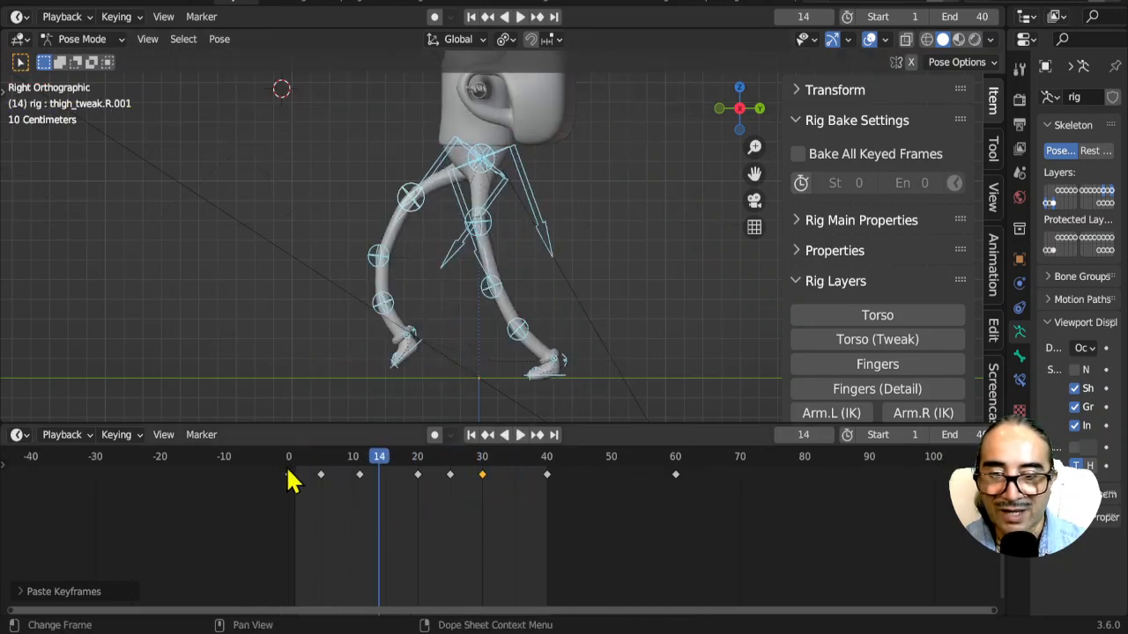
{"action": "left_click", "coordinate": [288, 458]}
{"action": "middle_click_drag", "start_coordinate": [494, 288], "coordinate": [494, 339], "text": "shift"}
{"action": "scroll", "coordinate": [497, 334], "scroll_direction": "down", "scroll_amount": 1}
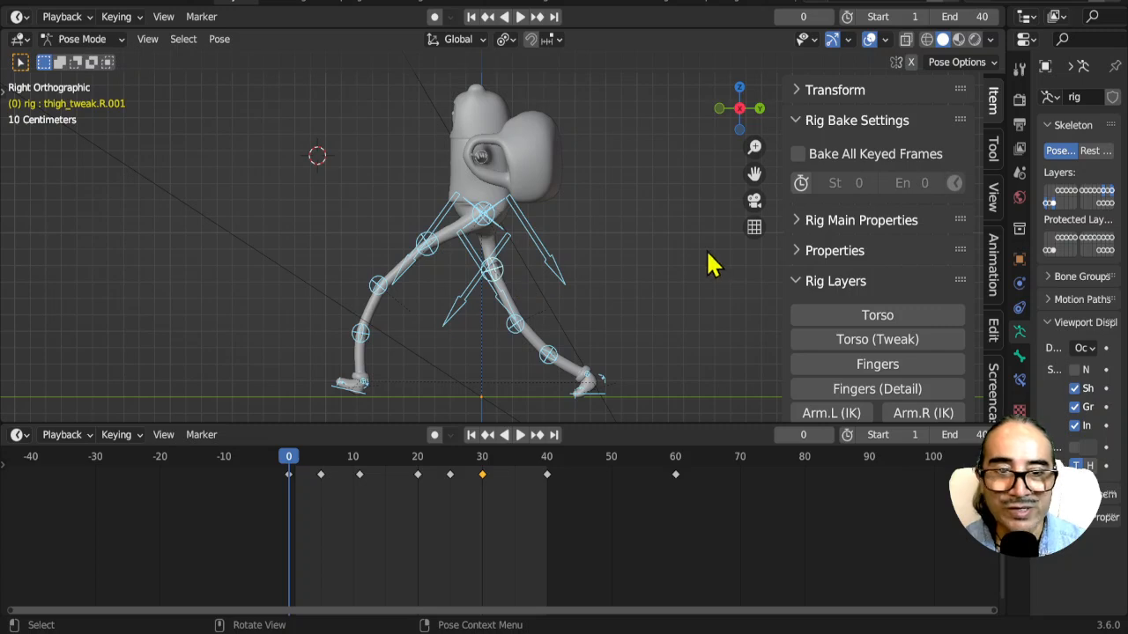
{"action": "left_click", "coordinate": [803, 124]}
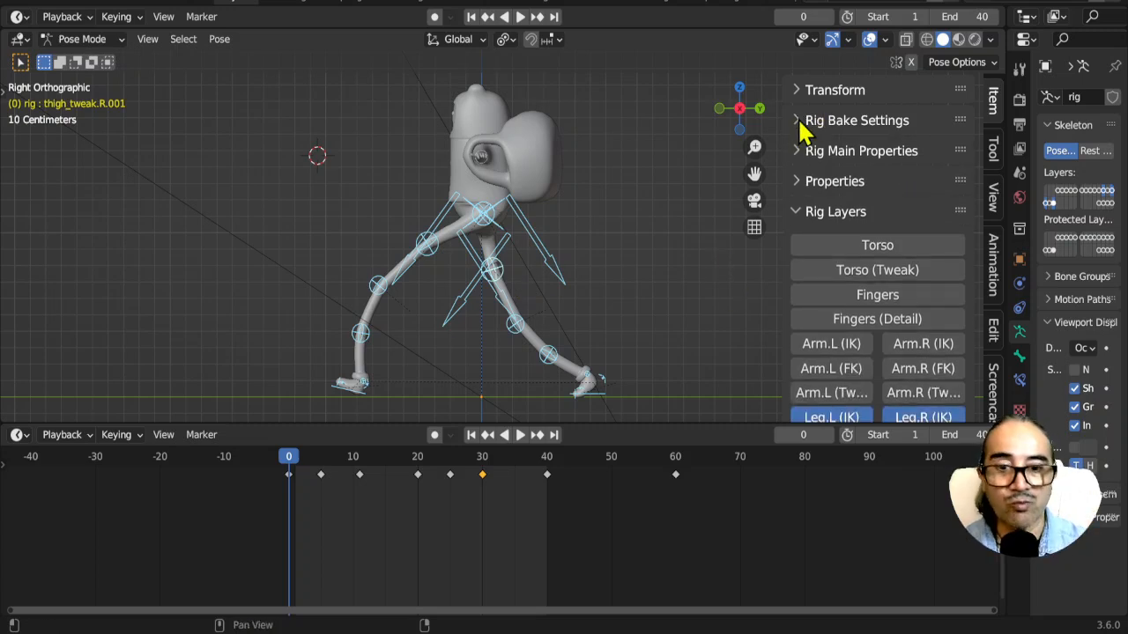
{"action": "left_click", "coordinate": [898, 244]}
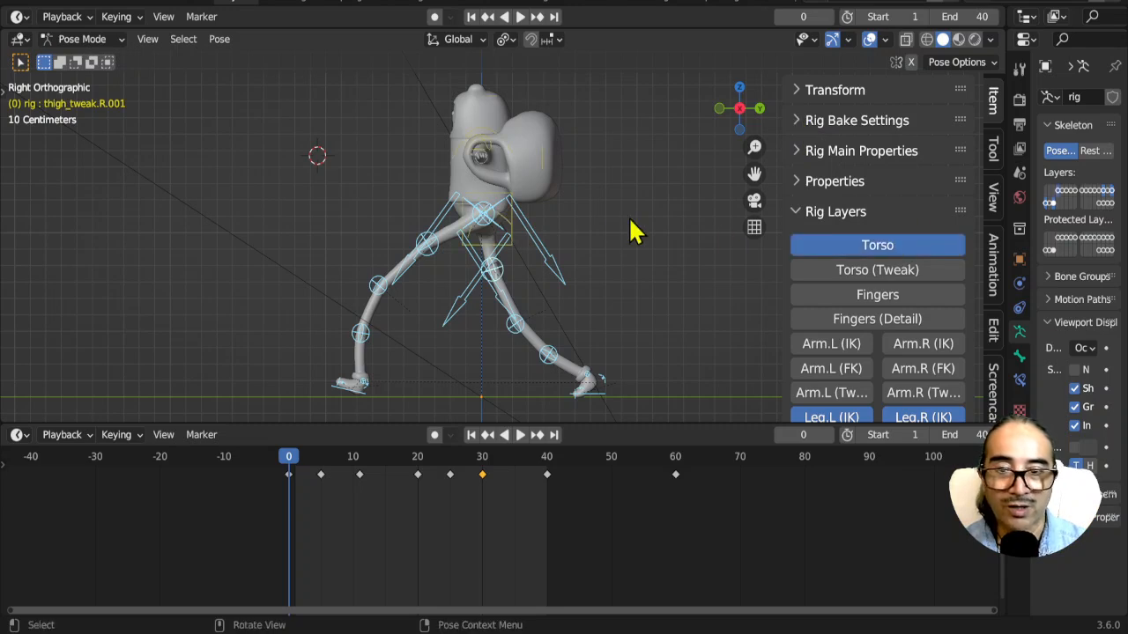
Step: Keyframe the torso control's location and rotation at frames 0, 40 and 20
{"action": "left_click", "coordinate": [480, 255]}
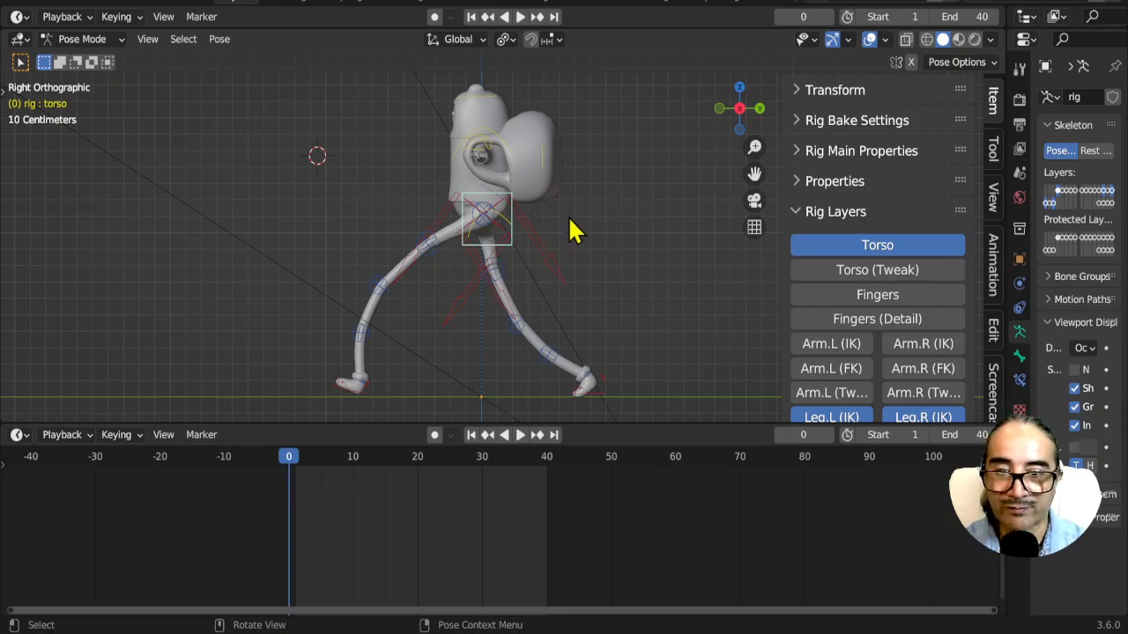
{"action": "key", "text": "i"}
{"action": "left_click", "coordinate": [550, 460]}
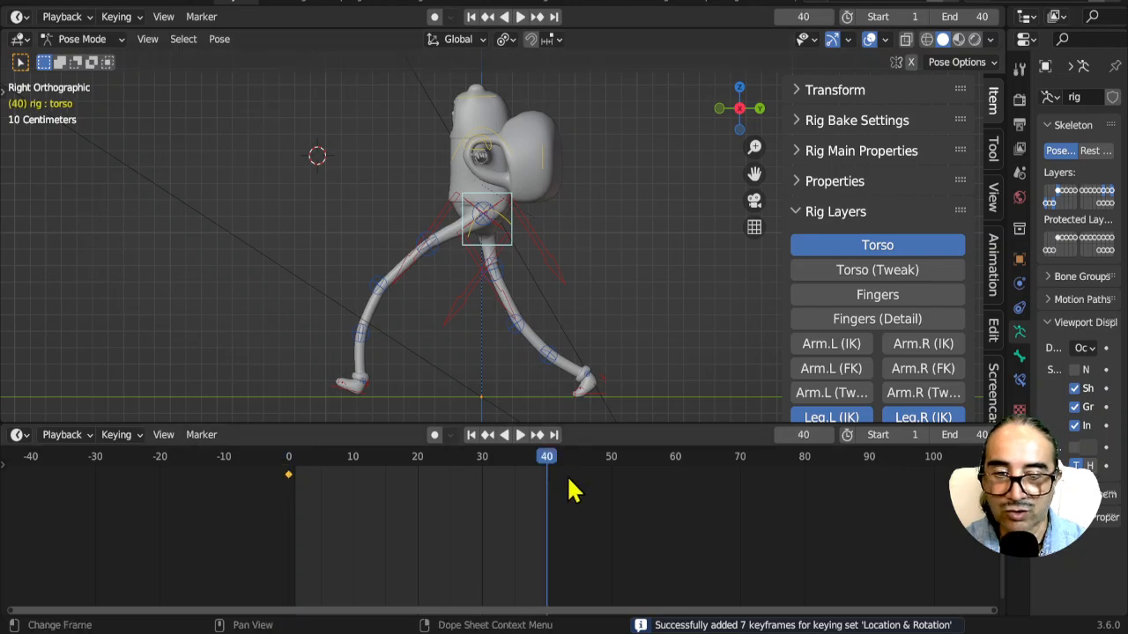
{"action": "key", "text": "i"}
{"action": "left_click", "coordinate": [418, 460]}
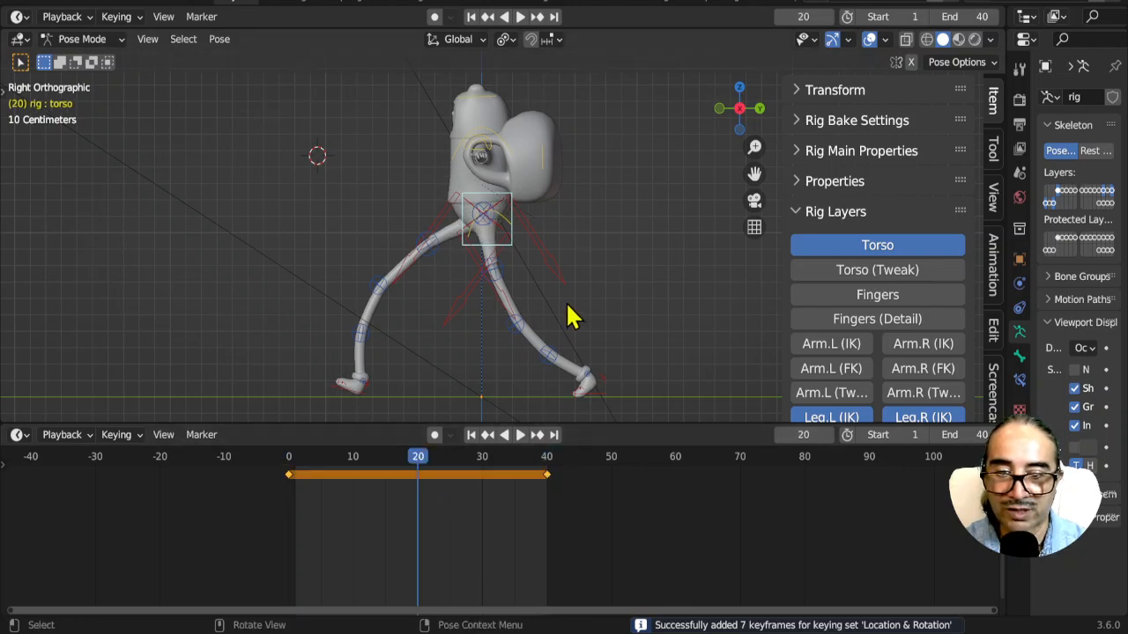
Step: At frame 5, lower the torso control about 0.117 m along Z and keyframe it
{"action": "left_click", "coordinate": [290, 476]}
{"action": "key", "text": "space"}
{"action": "left_click_drag", "start_coordinate": [286, 463], "coordinate": [322, 455]}
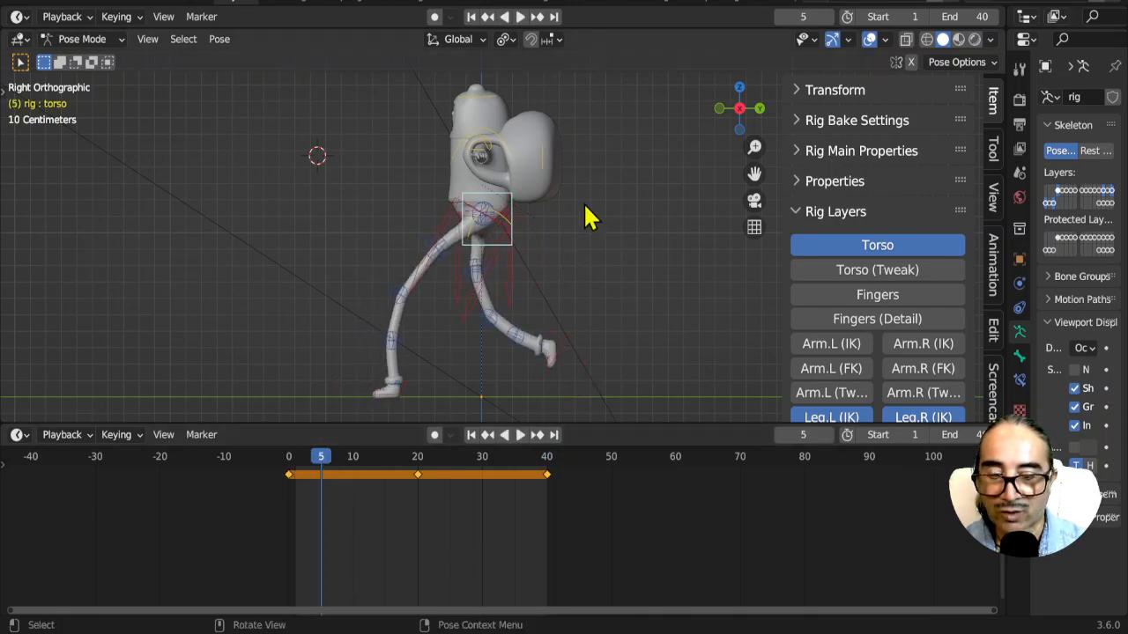
{"action": "key", "text": "g"}
{"action": "key", "text": "z"}
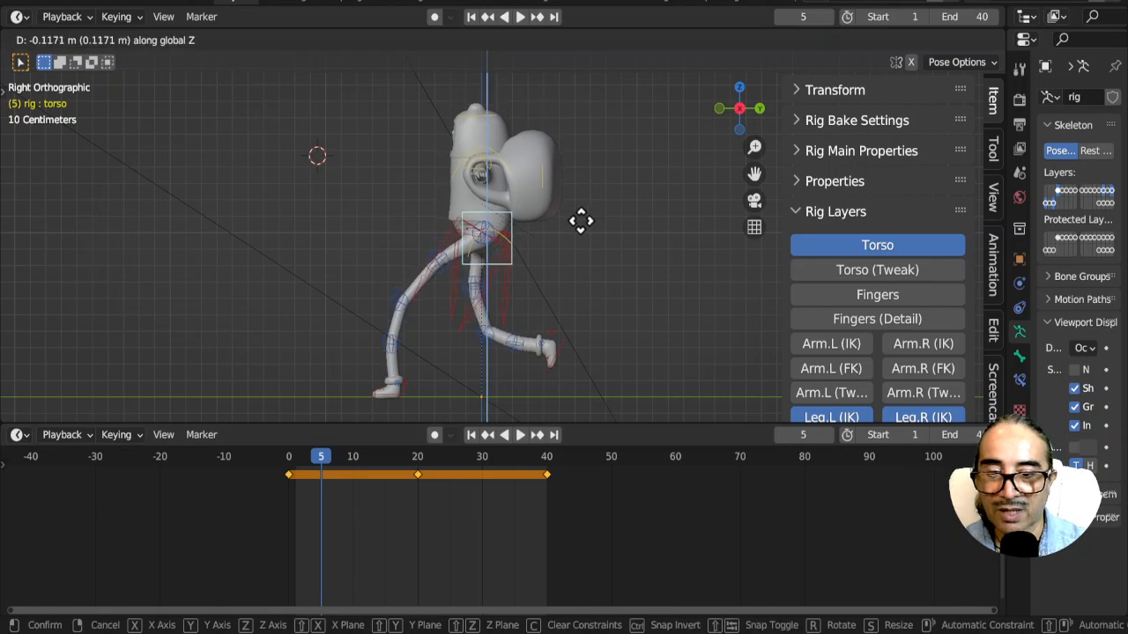
{"action": "left_click", "coordinate": [589, 237]}
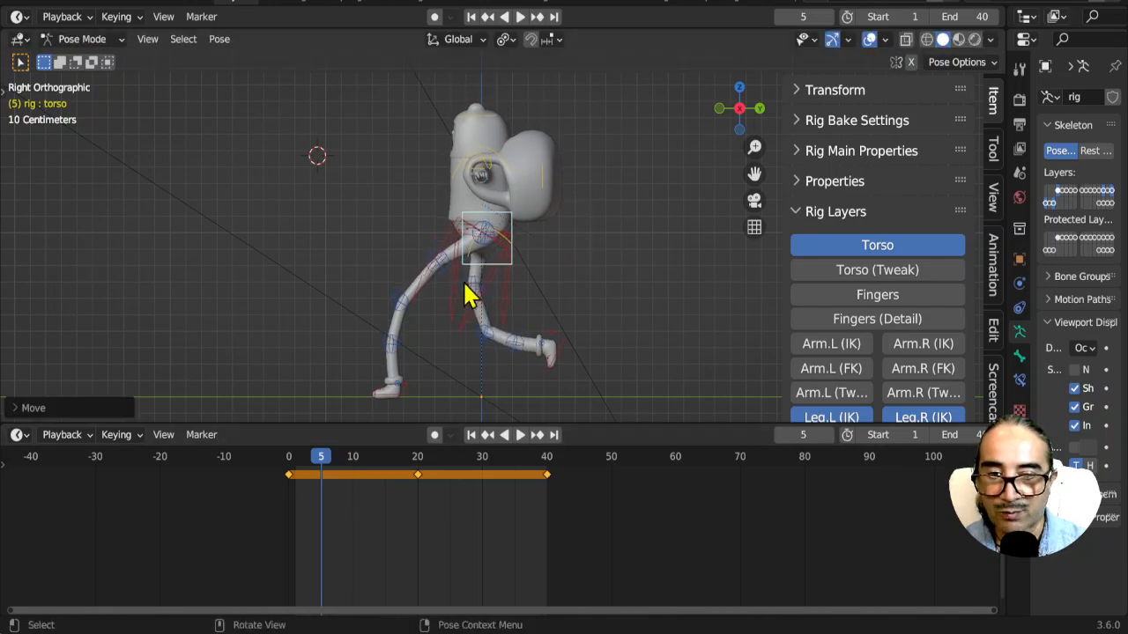
{"action": "key", "text": "i"}
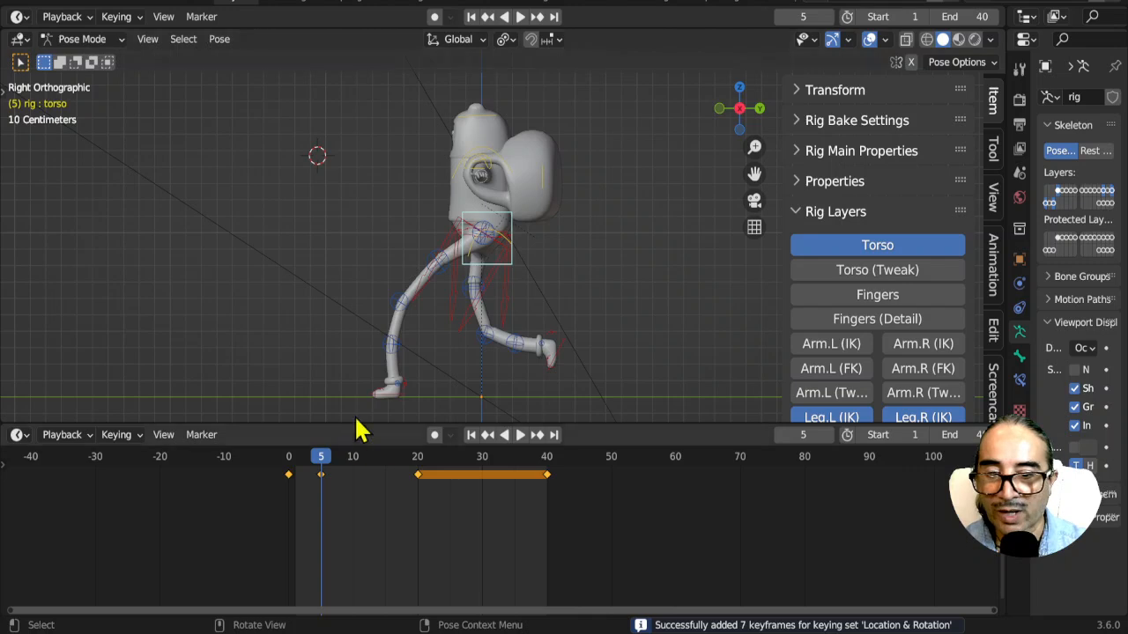
Step: Turn on auto keying and raise the torso control about 0.106 m along Z at frame 10
{"action": "left_click", "coordinate": [433, 436]}
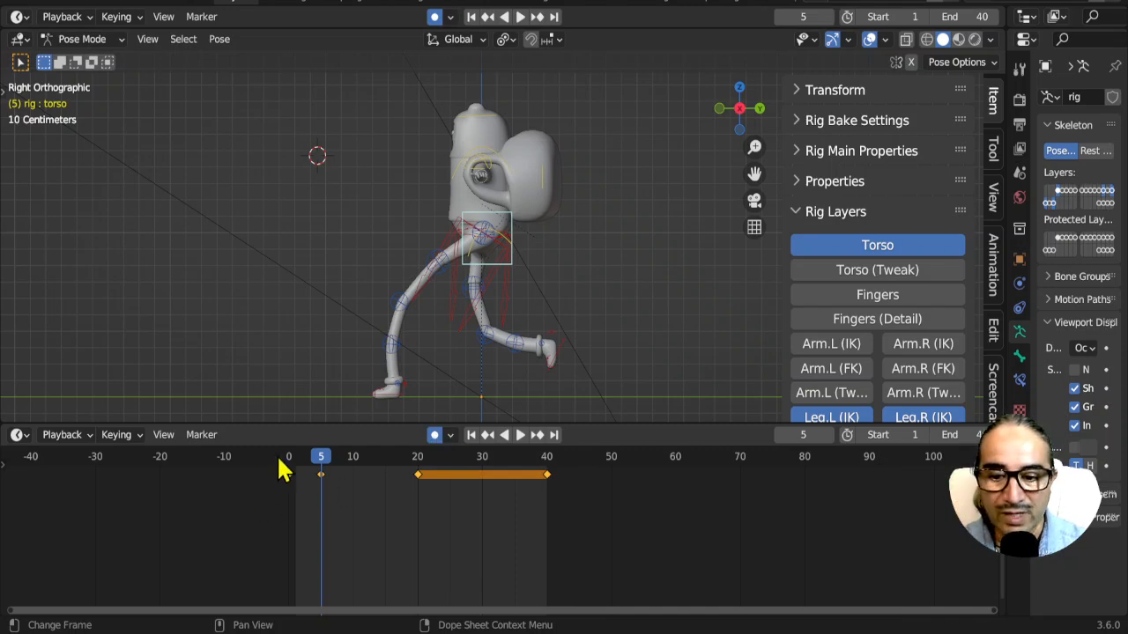
{"action": "left_click", "coordinate": [289, 462]}
{"action": "key", "text": "space"}
{"action": "left_click_drag", "start_coordinate": [317, 454], "coordinate": [353, 456]}
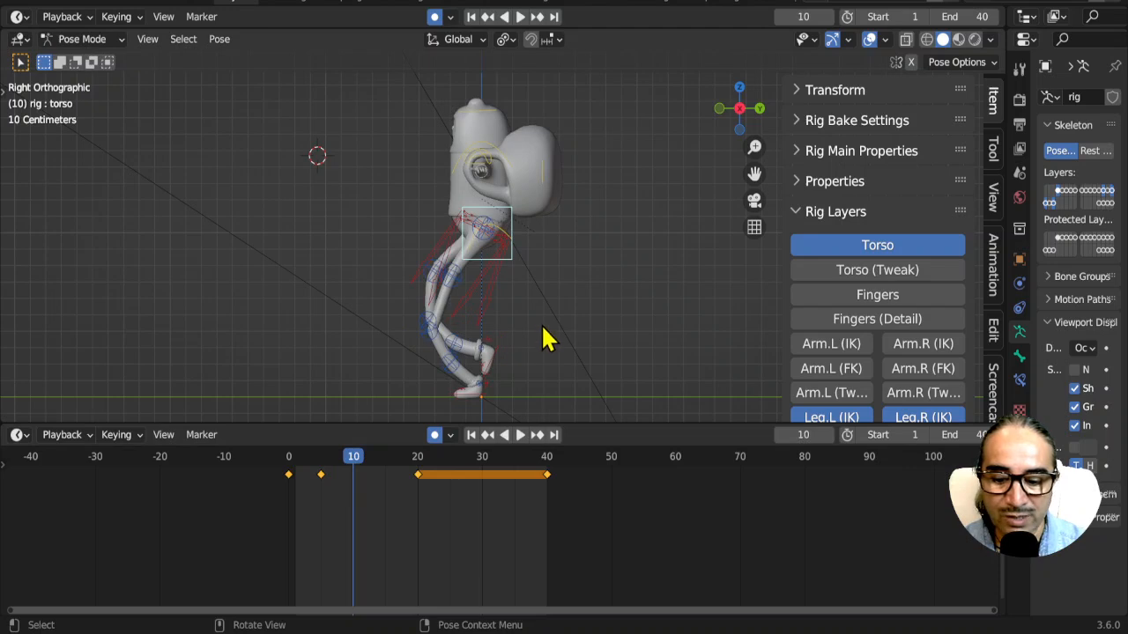
{"action": "key", "text": "g"}
{"action": "key", "text": "z"}
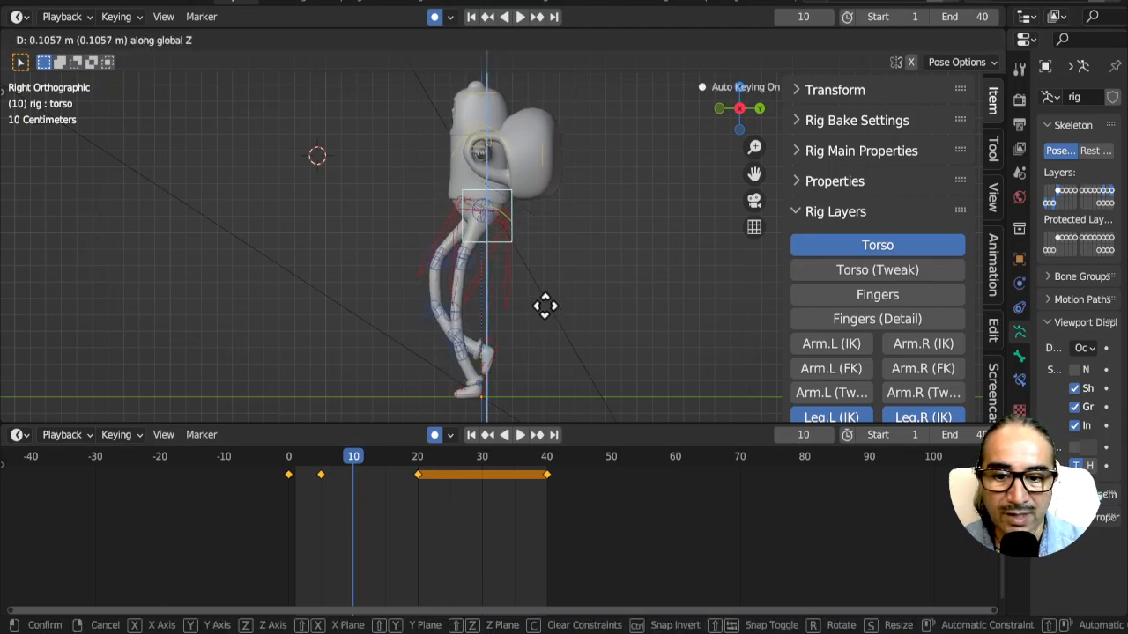
{"action": "left_click", "coordinate": [544, 305]}
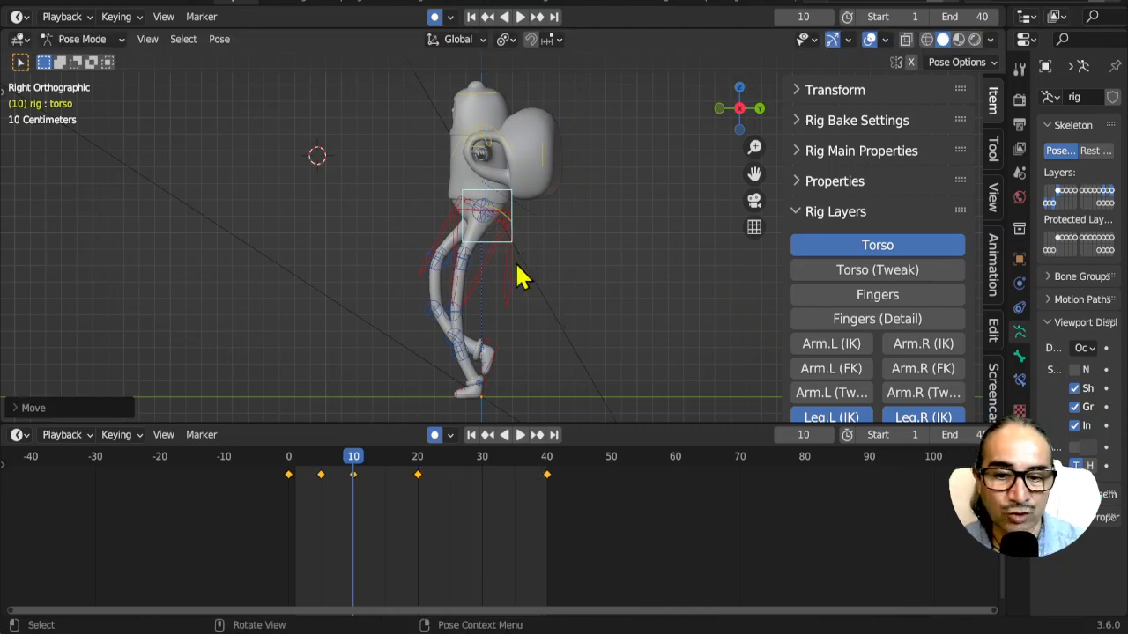
Step: Raise the torso control along Z at frame 15 and play back the up-and-down motion
{"action": "left_click_drag", "start_coordinate": [288, 459], "coordinate": [396, 504]}
{"action": "key", "text": "g"}
{"action": "key", "text": "z"}
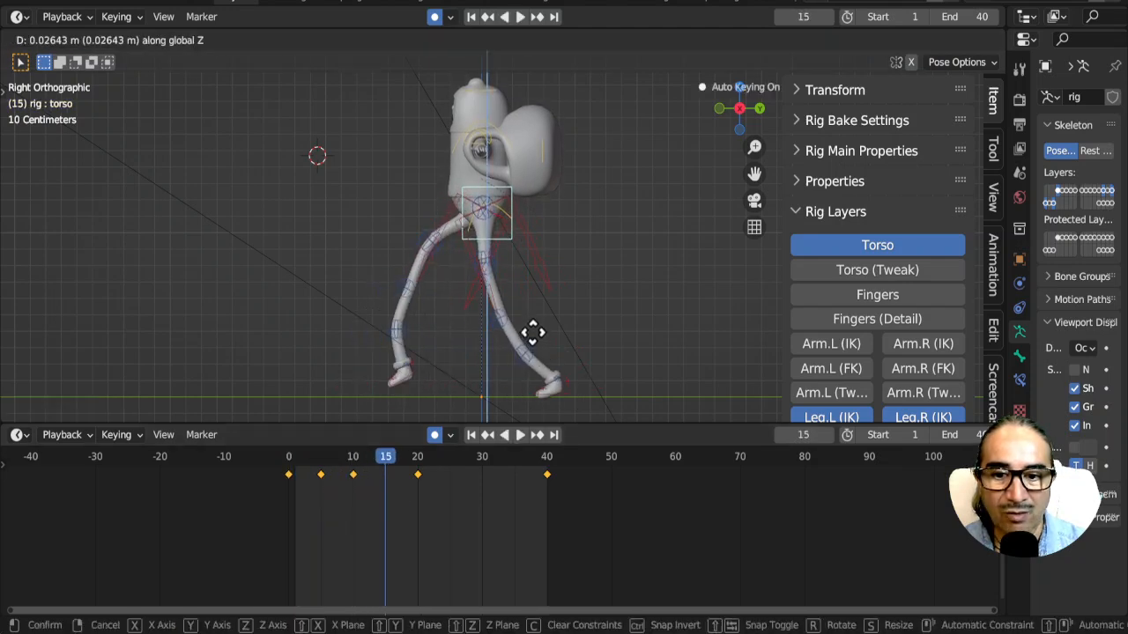
{"action": "left_click", "coordinate": [533, 316]}
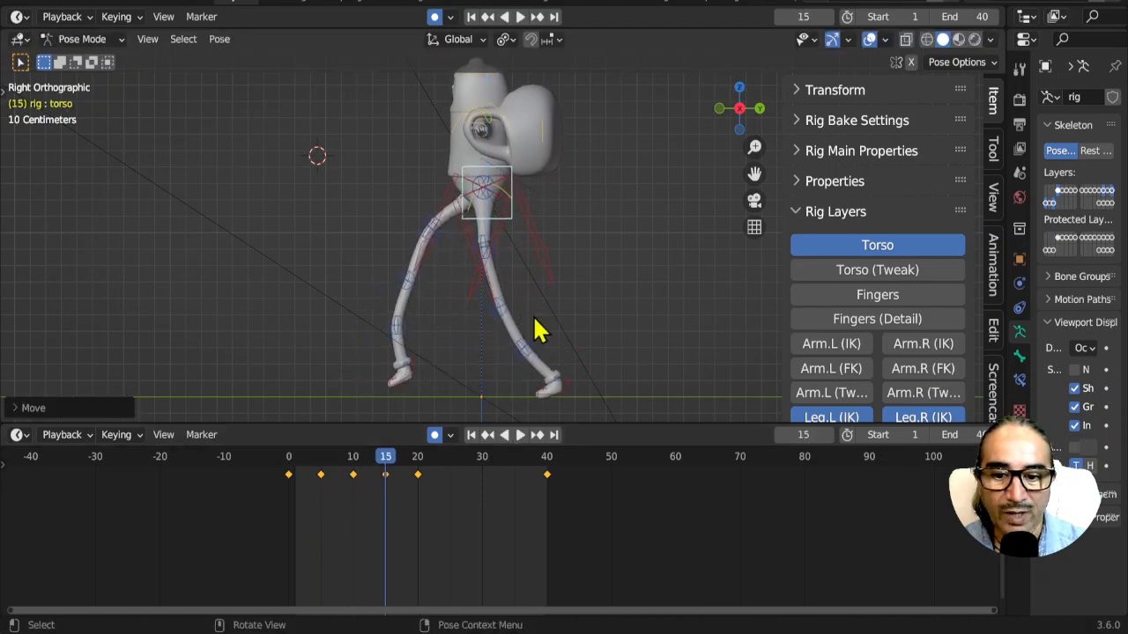
{"action": "left_click", "coordinate": [270, 463]}
{"action": "key", "text": "space"}
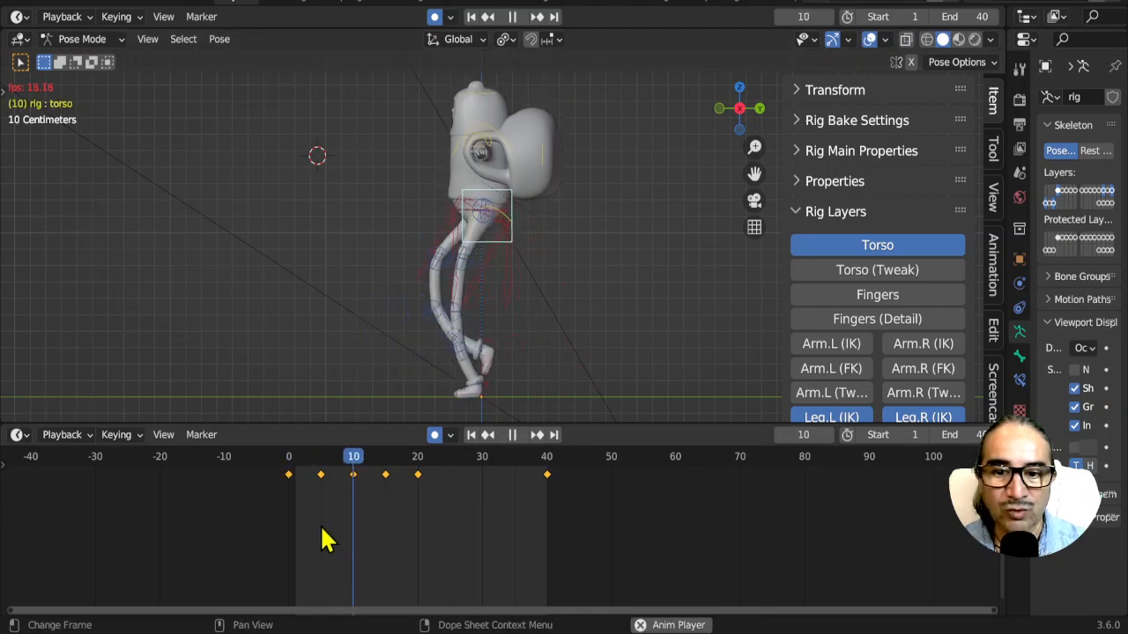
{"action": "key", "text": "space"}
Step: Copy the torso keyframes from frames 0 to 20, paste them starting at frame 20 and play the result
{"action": "left_click_drag", "start_coordinate": [419, 533], "coordinate": [299, 471]}
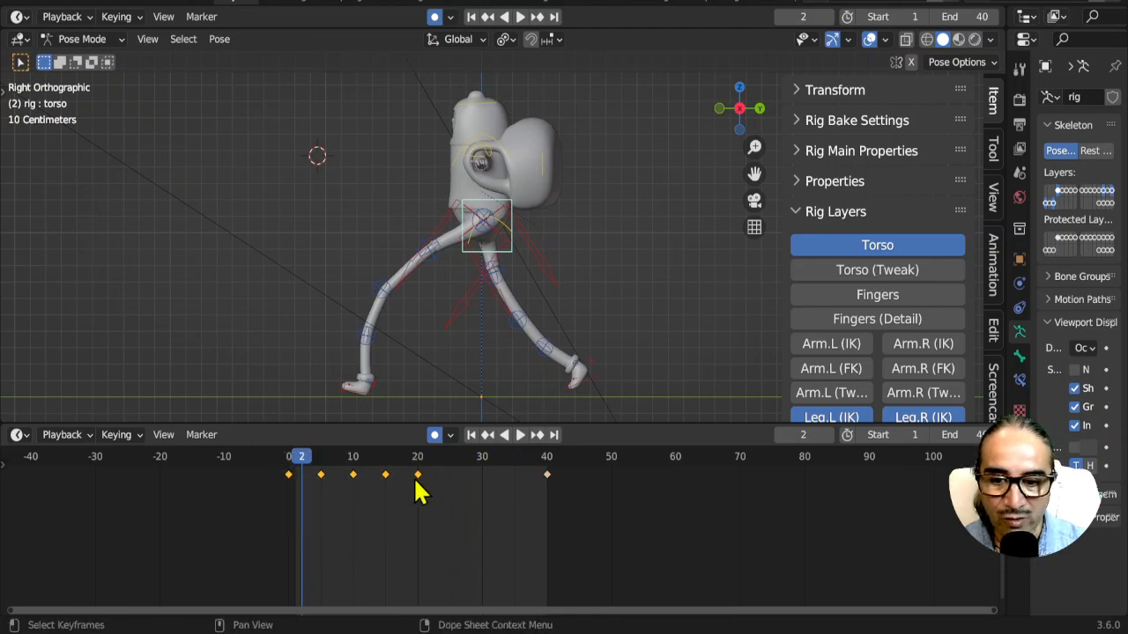
{"action": "mouse_move", "coordinate": [418, 465]}
{"action": "left_mouse_down"}
{"action": "mouse_move", "coordinate": [410, 479]}
{"action": "mouse_move", "coordinate": [421, 462]}
{"action": "left_mouse_up"}
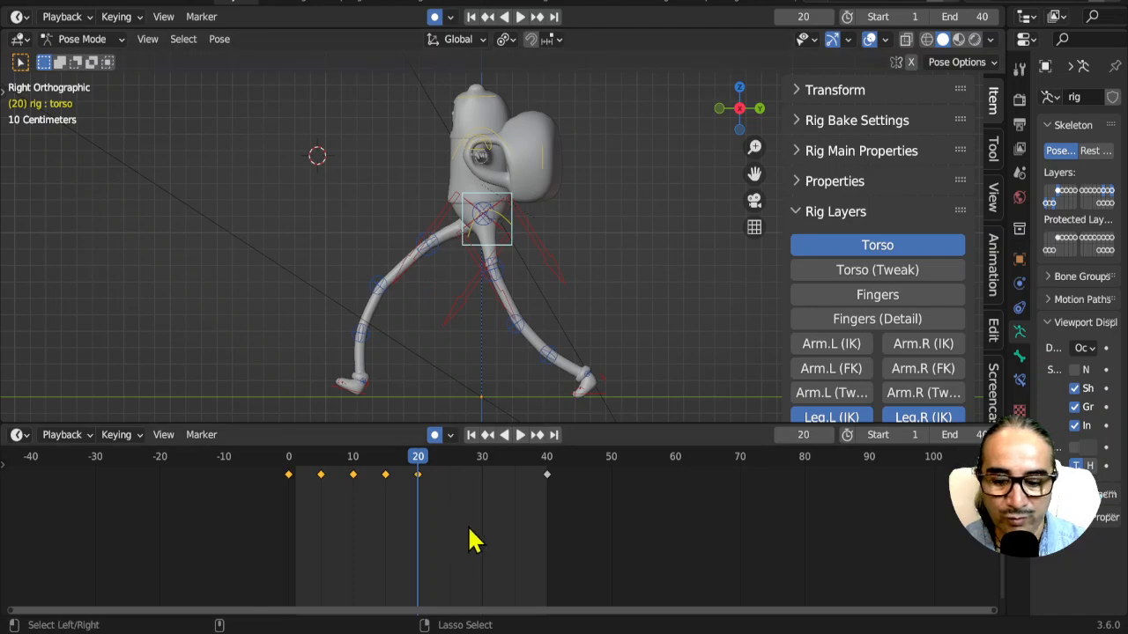
{"action": "key", "text": "ctrl+v"}
{"action": "middle_click_drag", "start_coordinate": [446, 294], "coordinate": [385, 176]}
{"action": "key", "text": "space"}
{"action": "key", "text": "space"}
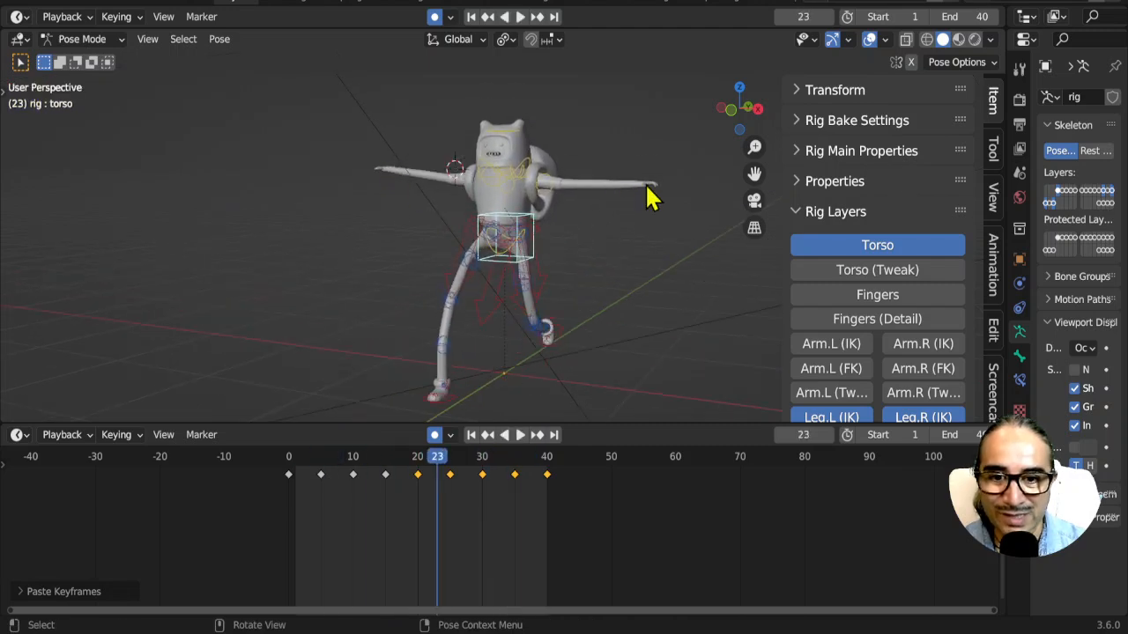
Step: Show the IK and FK control layers for both arms
{"action": "left_click", "coordinate": [648, 198]}
{"action": "middle_click_drag", "start_coordinate": [589, 221], "coordinate": [447, 216]}
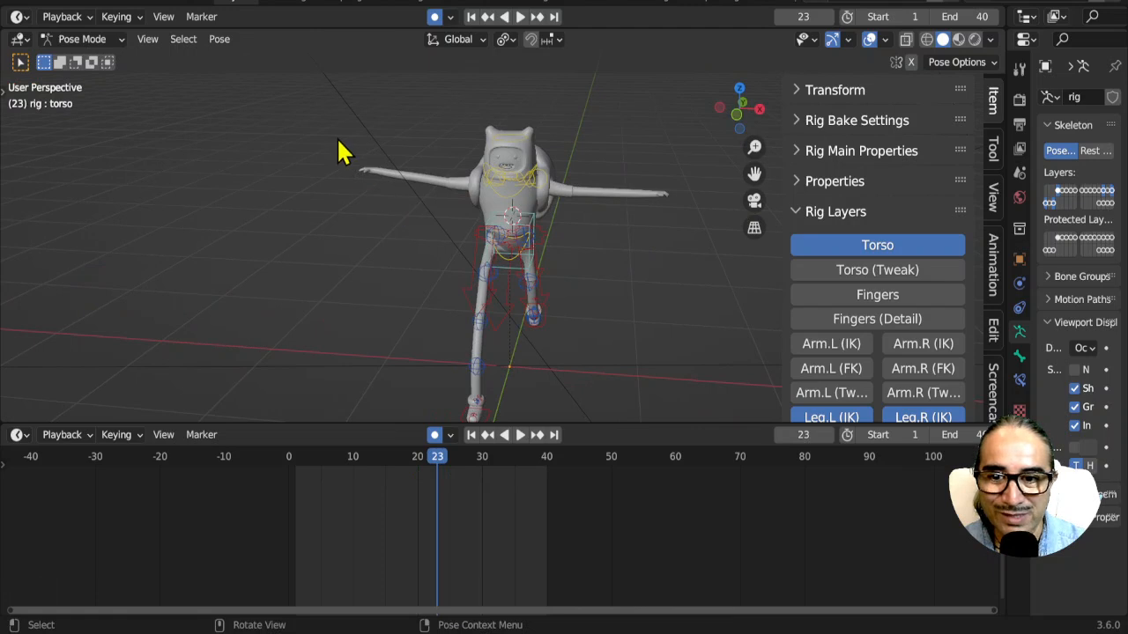
{"action": "middle_click_drag", "start_coordinate": [687, 209], "coordinate": [625, 297]}
{"action": "scroll", "coordinate": [907, 291], "scroll_direction": "down", "scroll_amount": 3}
{"action": "left_click", "coordinate": [863, 238]}
{"action": "left_click", "coordinate": [912, 239]}
{"action": "left_click", "coordinate": [932, 264]}
{"action": "left_click", "coordinate": [831, 261]}
{"action": "middle_click_drag", "start_coordinate": [441, 304], "coordinate": [326, 192]}
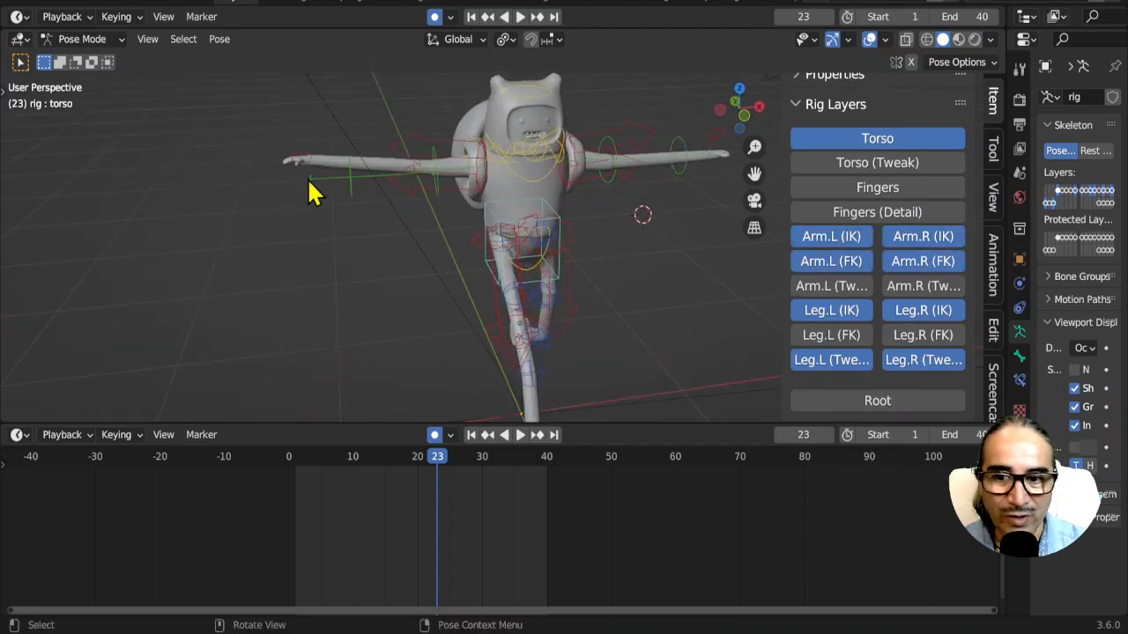
Step: Switch the right arm fully to FK by setting the right hand's IK-FK value to 1.000
{"action": "left_click", "coordinate": [313, 188]}
{"action": "scroll", "coordinate": [875, 174], "scroll_direction": "up", "scroll_amount": 3}
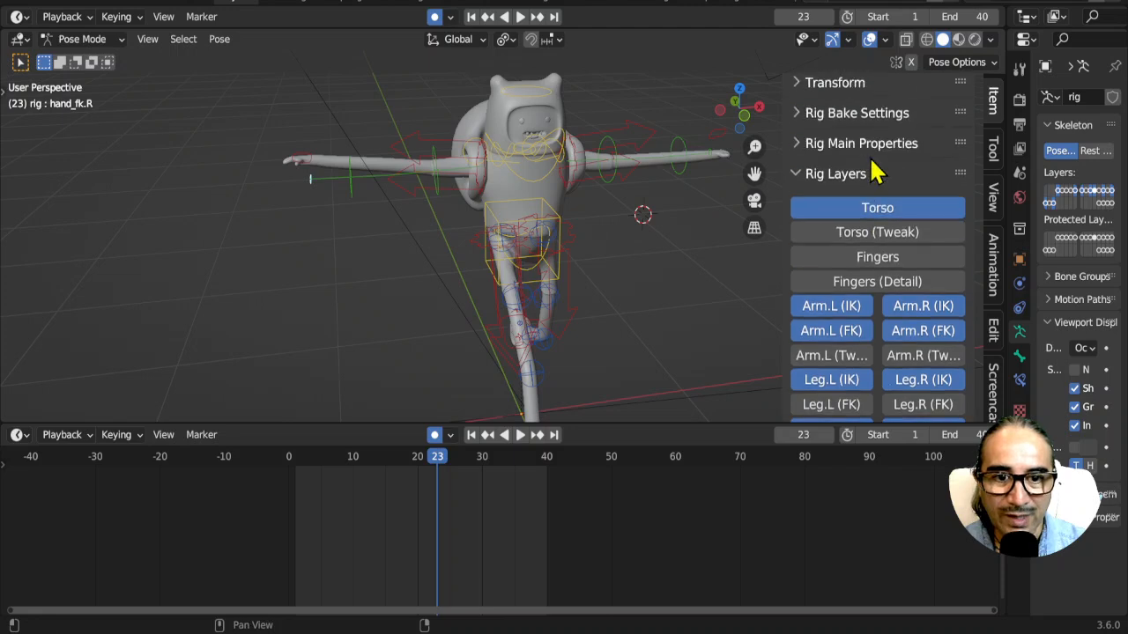
{"action": "scroll", "coordinate": [883, 174], "scroll_direction": "up", "scroll_amount": 1}
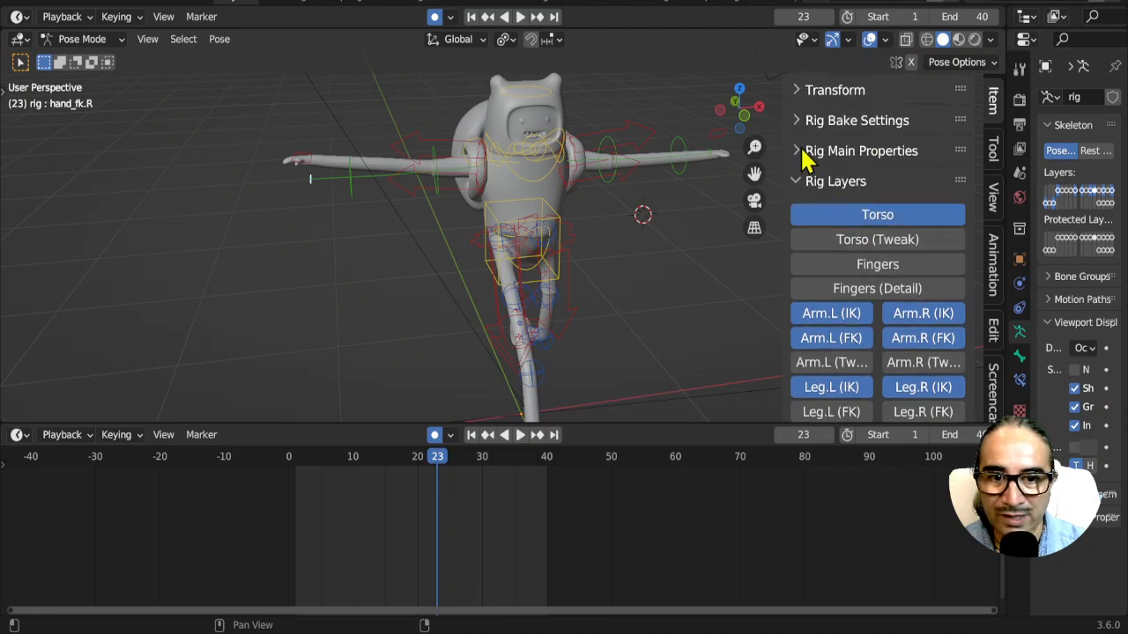
{"action": "left_click", "coordinate": [848, 152]}
{"action": "middle_click_drag", "start_coordinate": [599, 277], "coordinate": [635, 273]}
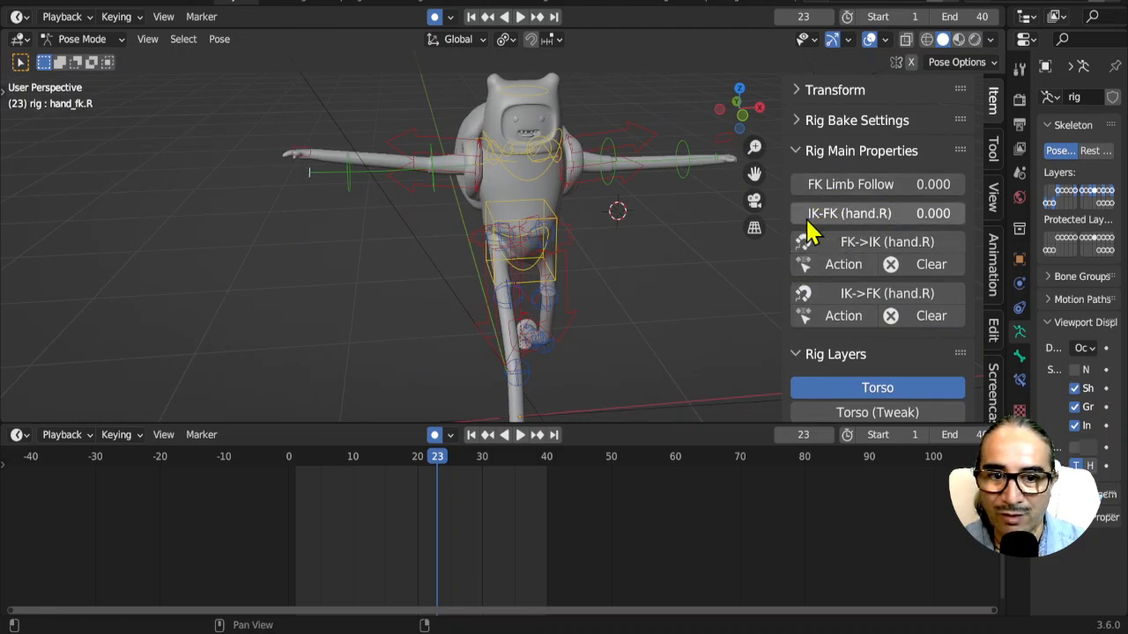
{"action": "left_click_drag", "start_coordinate": [816, 220], "coordinate": [969, 220]}
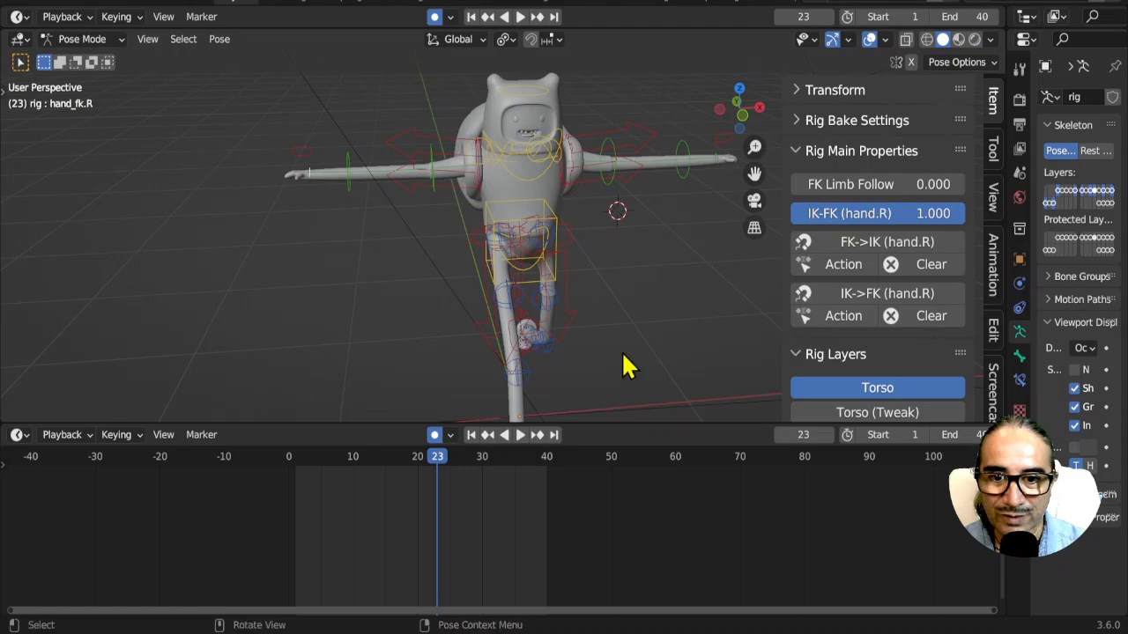
Step: Play back the walk cycle from the front and examine the overall body motion
{"action": "scroll", "coordinate": [478, 306], "scroll_direction": "down", "scroll_amount": 2}
{"action": "middle_click_drag", "start_coordinate": [474, 236], "coordinate": [440, 218]}
{"action": "key", "text": "space"}
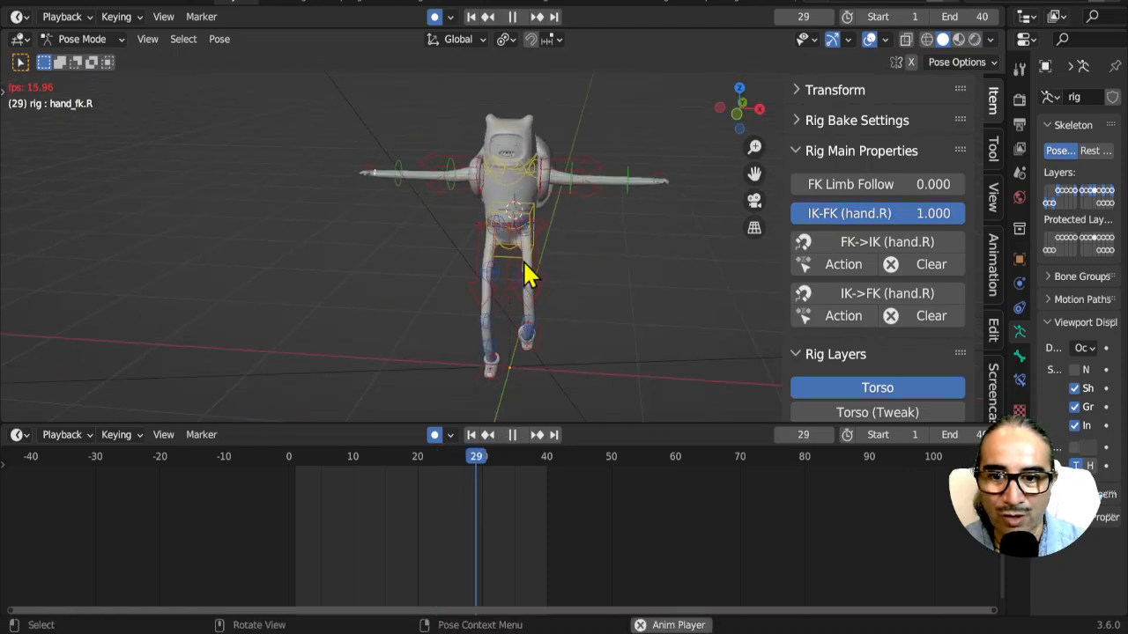
{"action": "middle_click_drag", "start_coordinate": [617, 259], "coordinate": [599, 330]}
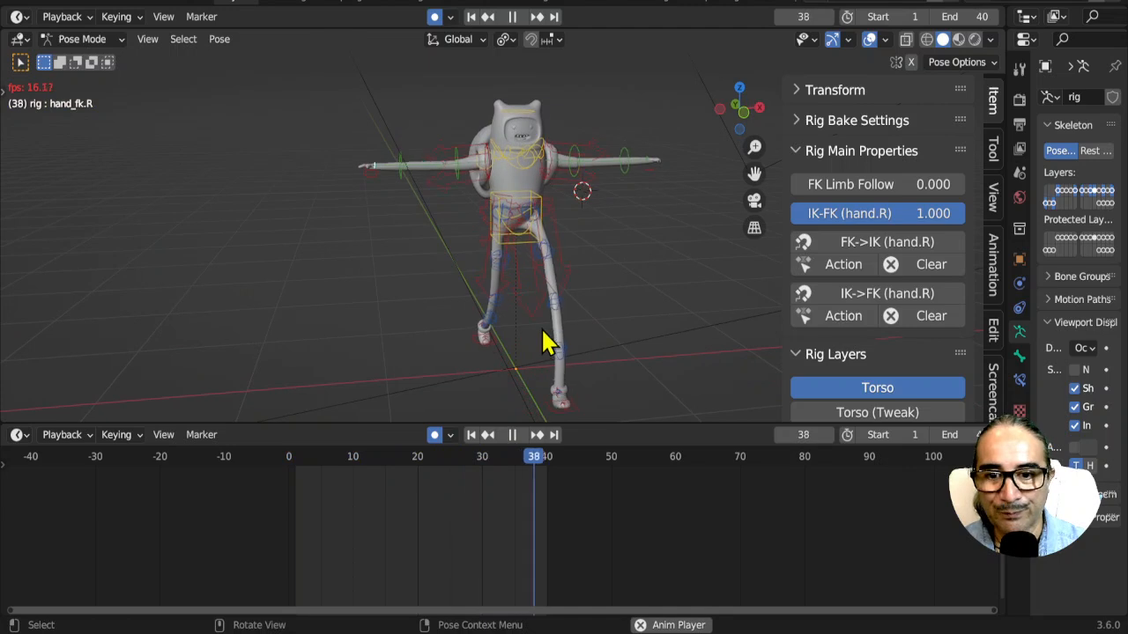
{"action": "key", "text": "space"}
Step: Select the hips control and scrub through the cycle to examine how the hips relate to the legs
{"action": "left_click", "coordinate": [525, 241]}
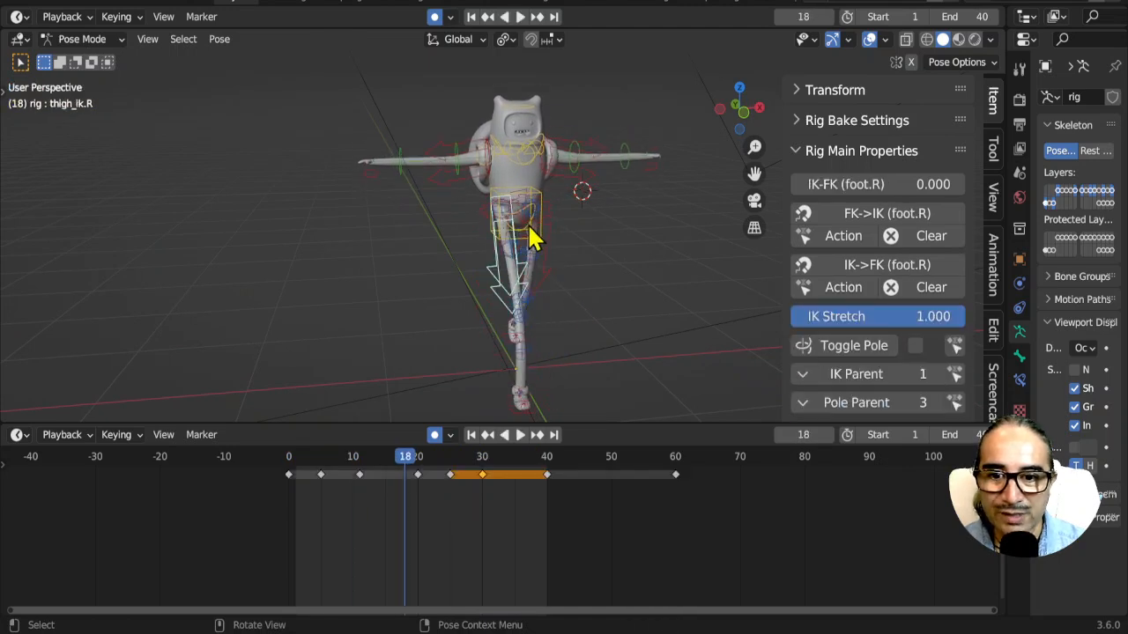
{"action": "left_click", "coordinate": [536, 227]}
{"action": "left_click", "coordinate": [529, 231]}
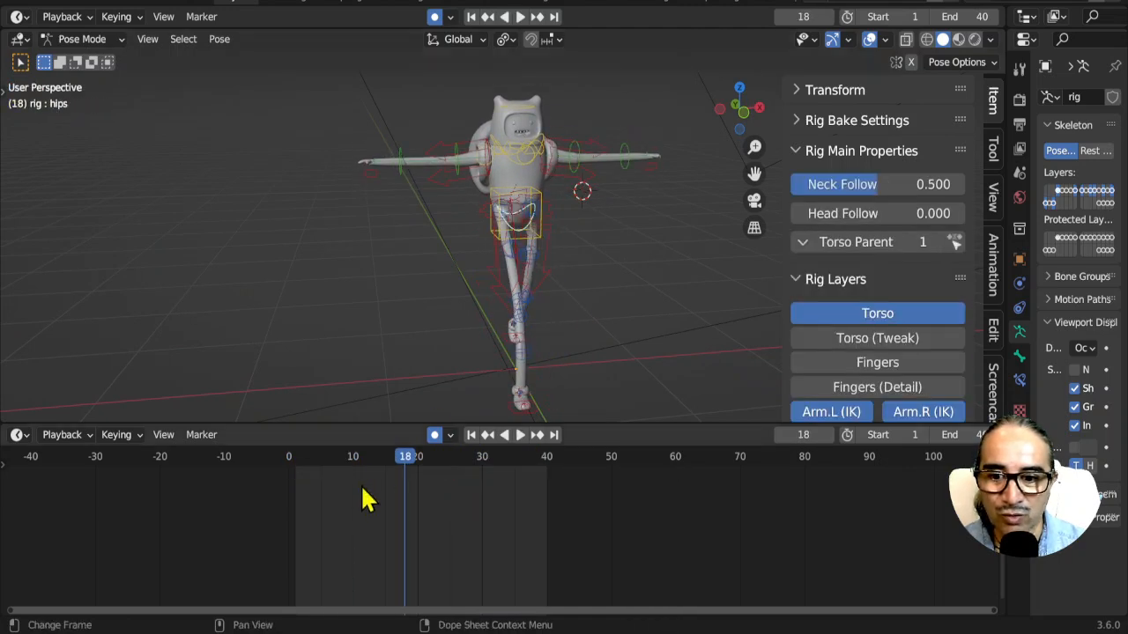
{"action": "left_click", "coordinate": [294, 467]}
{"action": "key", "text": "space"}
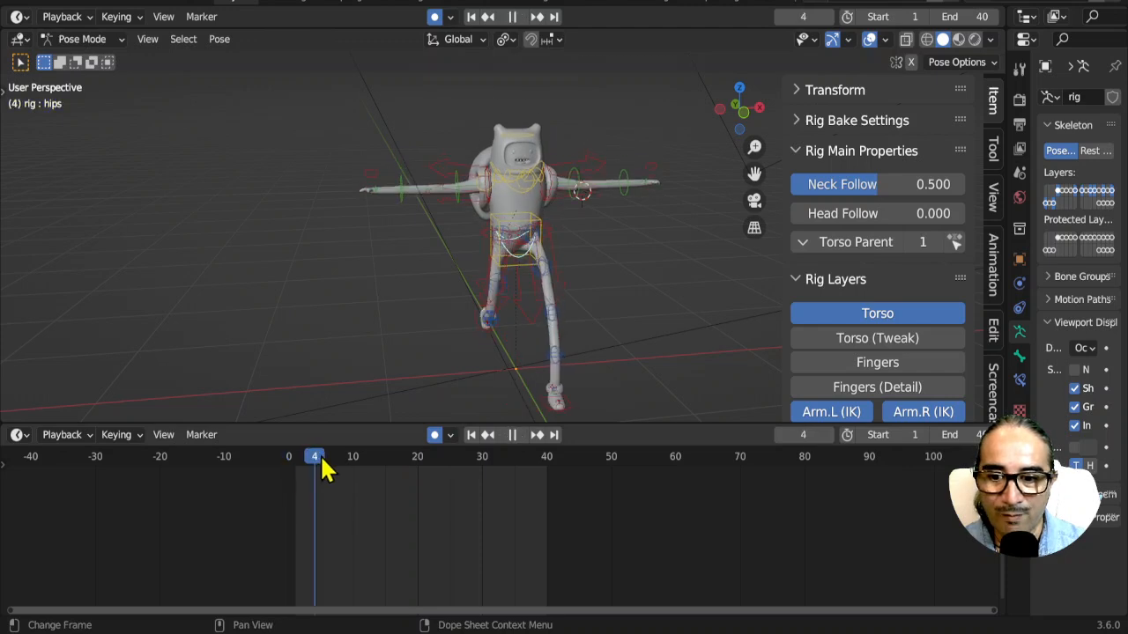
{"action": "left_click_drag", "start_coordinate": [322, 471], "coordinate": [384, 503]}
{"action": "key", "text": "space"}
{"action": "left_click_drag", "start_coordinate": [419, 495], "coordinate": [264, 502]}
{"action": "key", "text": "space"}
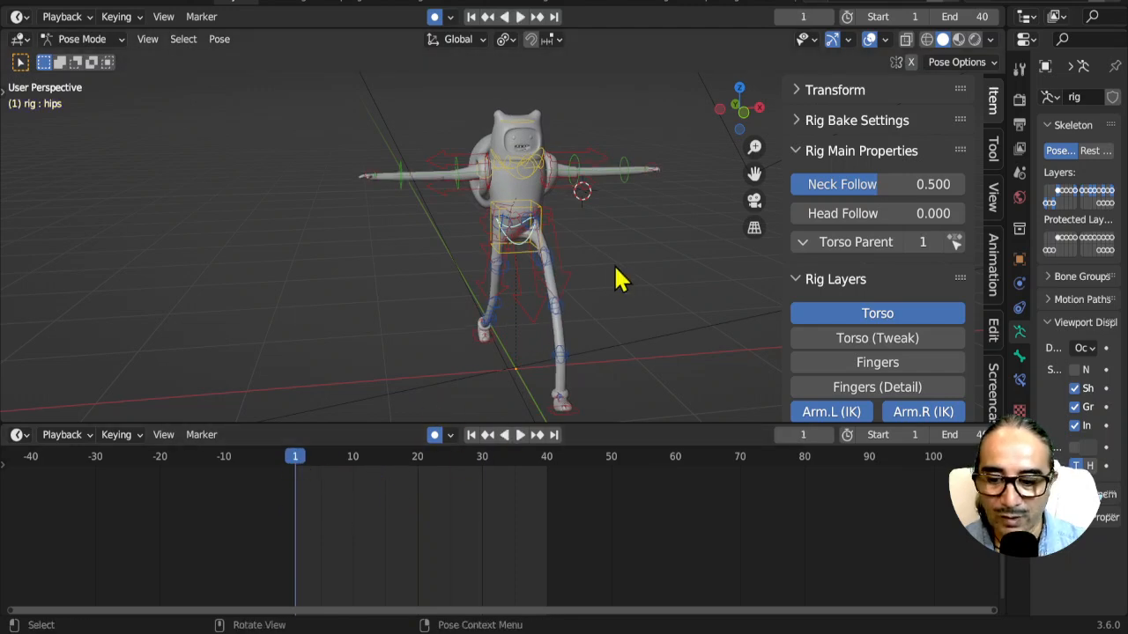
Step: Go to frame 0, select the hips control and hide all arm and leg control layers, leaving only the torso layer shown
{"action": "key", "text": "a"}
{"action": "left_click_drag", "start_coordinate": [294, 454], "coordinate": [289, 454]}
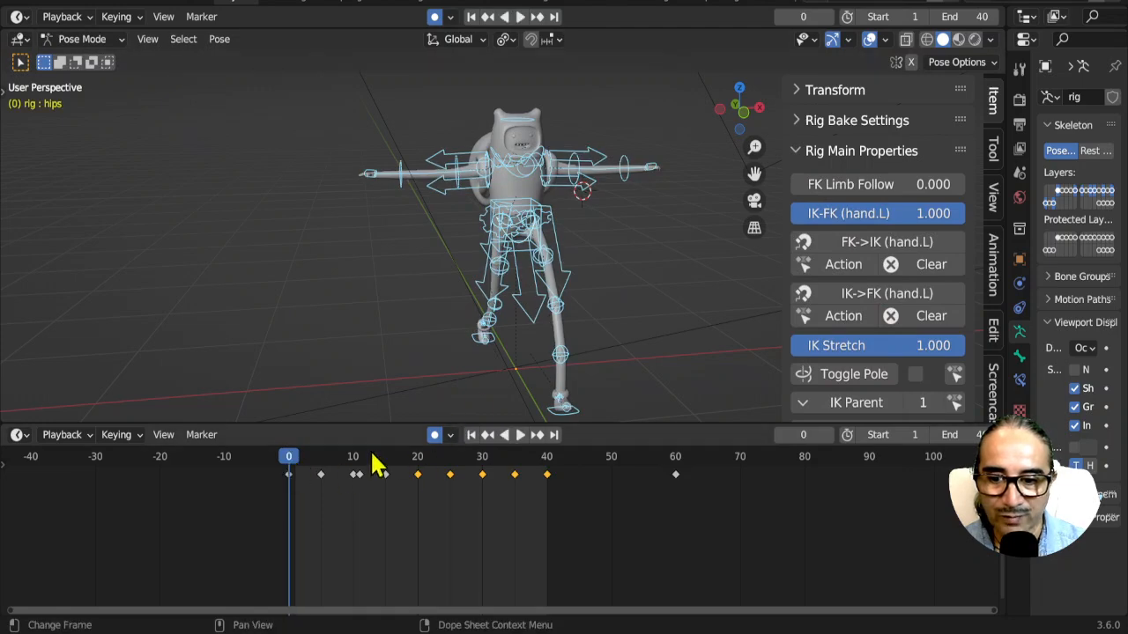
{"action": "scroll", "coordinate": [582, 274], "scroll_direction": "up", "scroll_amount": 1}
{"action": "left_click", "coordinate": [535, 250]}
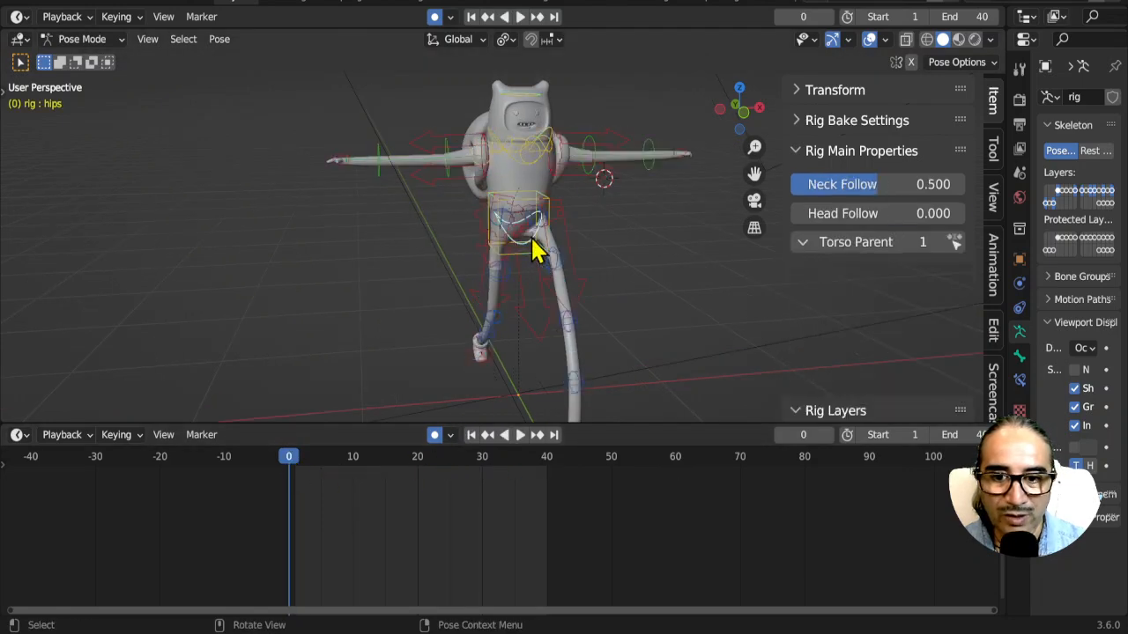
{"action": "scroll", "coordinate": [564, 240], "scroll_direction": "up", "scroll_amount": 1}
{"action": "scroll", "coordinate": [841, 340], "scroll_direction": "down", "scroll_amount": 3}
{"action": "left_click_drag", "start_coordinate": [839, 292], "coordinate": [834, 427]}
{"action": "left_click_drag", "start_coordinate": [907, 414], "coordinate": [919, 296]}
{"action": "scroll", "coordinate": [922, 304], "scroll_direction": "down", "scroll_amount": 2}
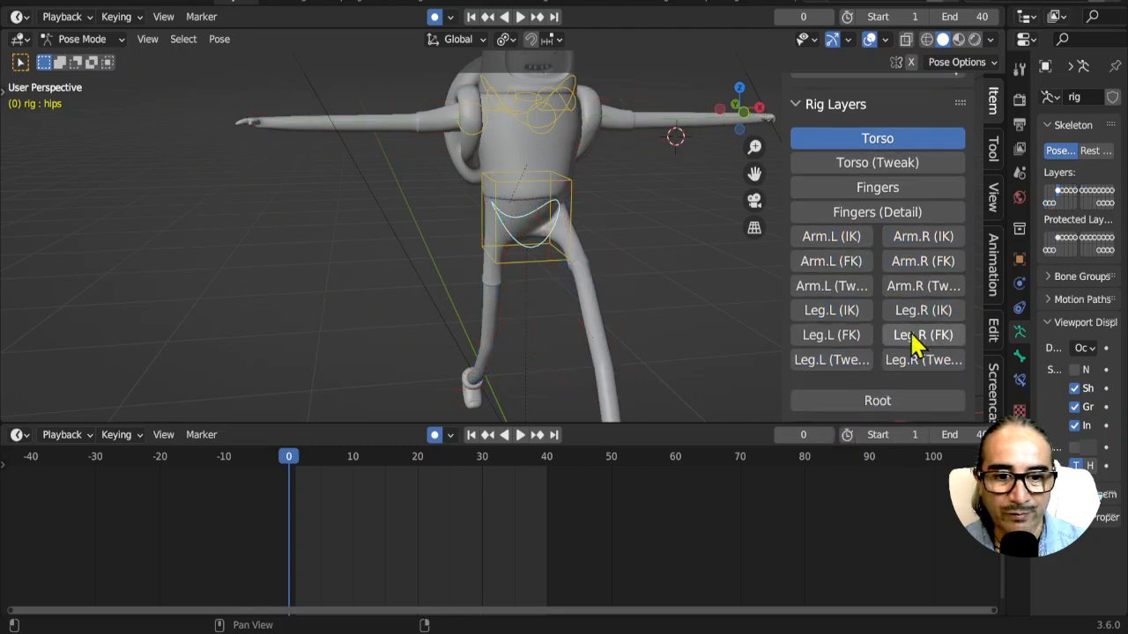
{"action": "middle_click_drag", "start_coordinate": [680, 303], "coordinate": [605, 304]}
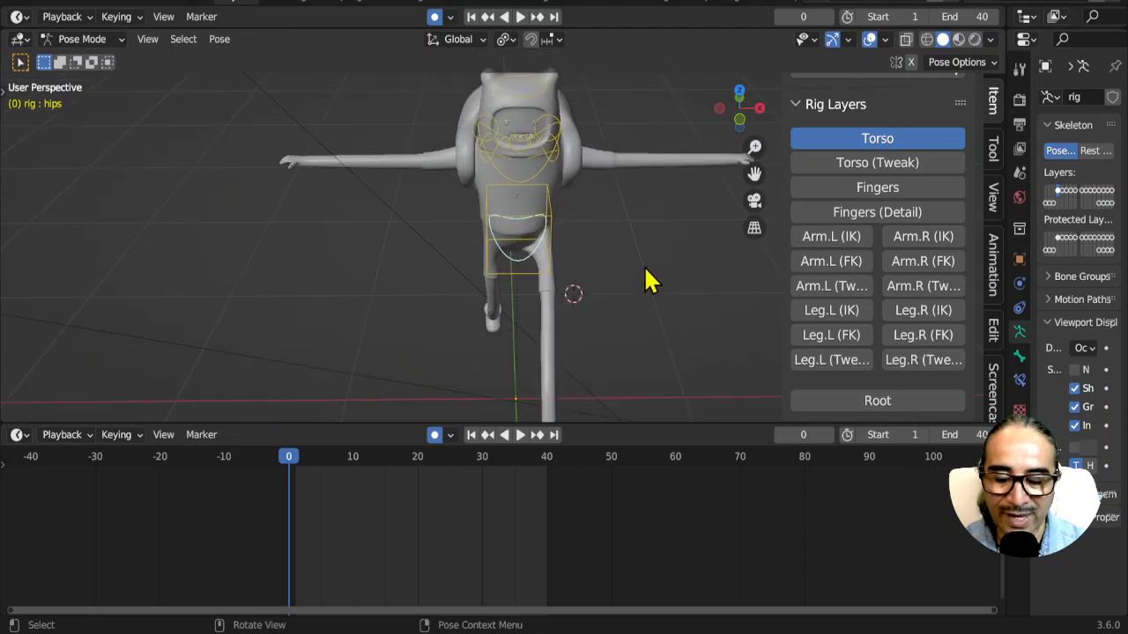
{"action": "key", "text": "r"}
{"action": "key", "text": "z"}
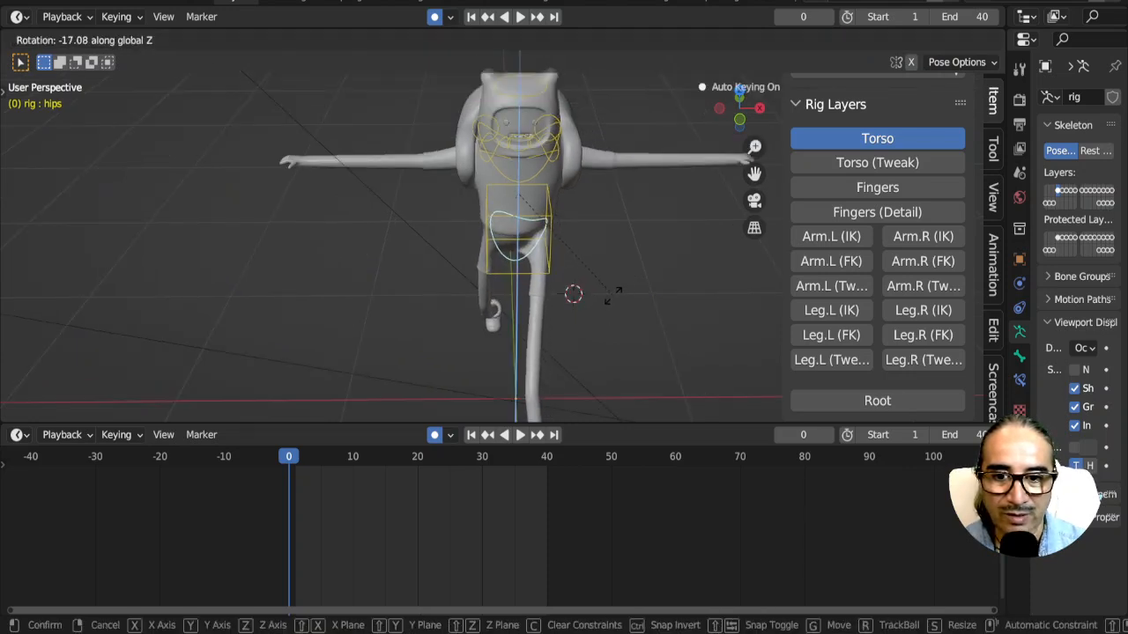
{"action": "key", "text": "Escape"}
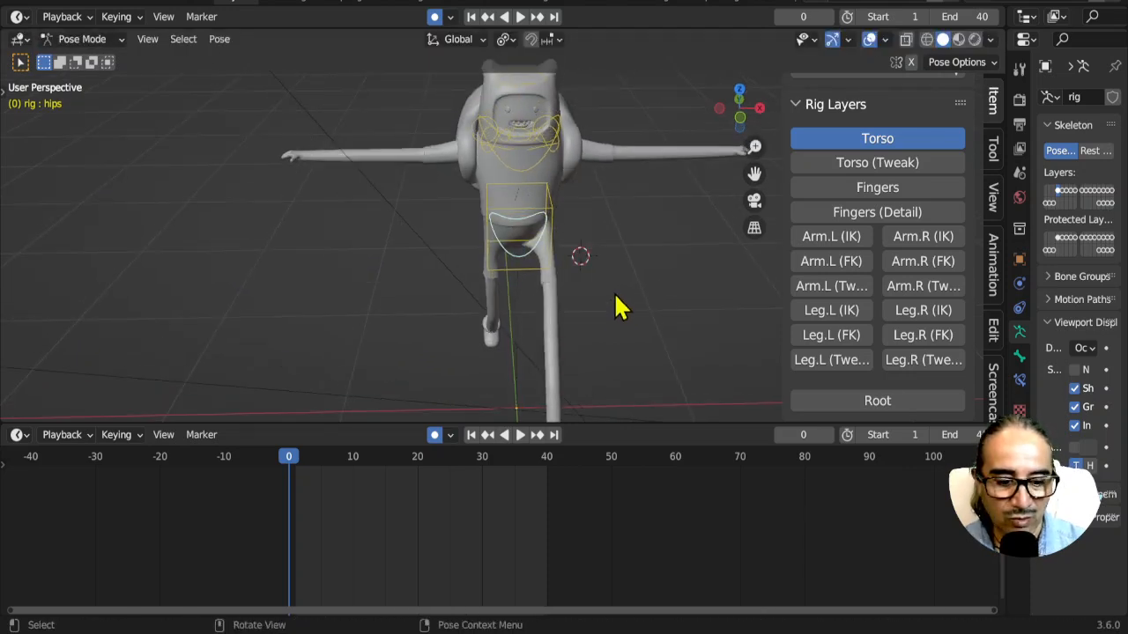
Step: Tilt the hips at frame 0 in the front view so the side of the forward leg is raised
{"action": "key", "text": "KP_1"}
{"action": "key", "text": "r"}
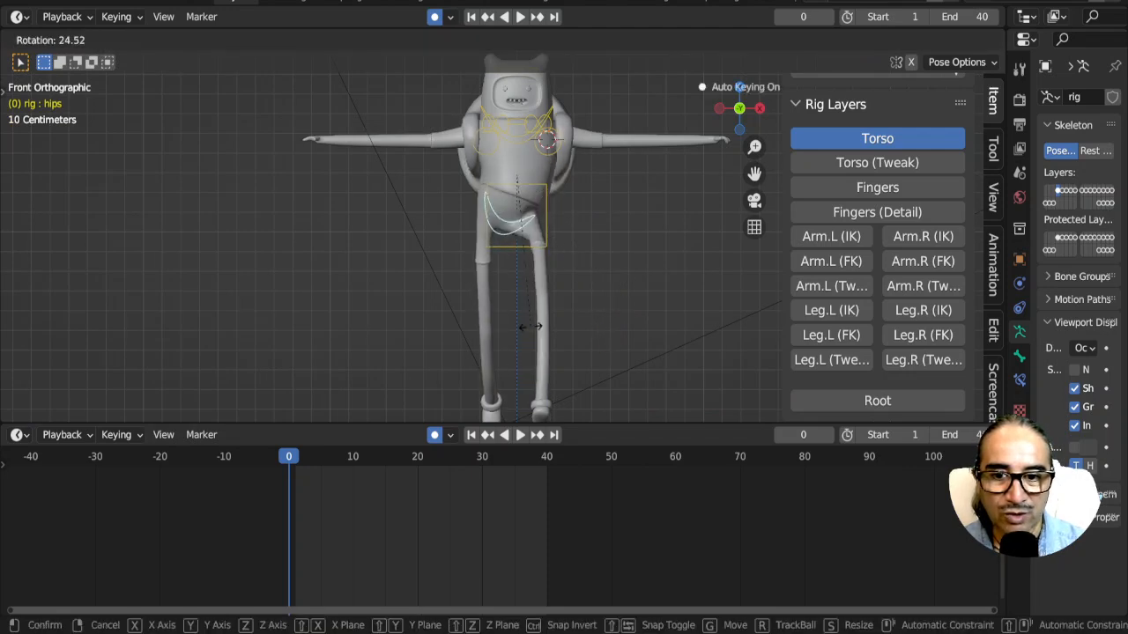
{"action": "left_click", "coordinate": [601, 268]}
{"action": "mouse_move", "coordinate": [609, 270]}
{"action": "middle_mouse_down"}
{"action": "mouse_move", "coordinate": [554, 259]}
{"action": "mouse_move", "coordinate": [473, 285]}
{"action": "mouse_move", "coordinate": [626, 269]}
{"action": "middle_mouse_up"}
Step: Copy the tilted hips key from frame 0, then paste it mirrored at frame 20 and unmirrored at frame 40
{"action": "key", "text": "ctrl+c"}
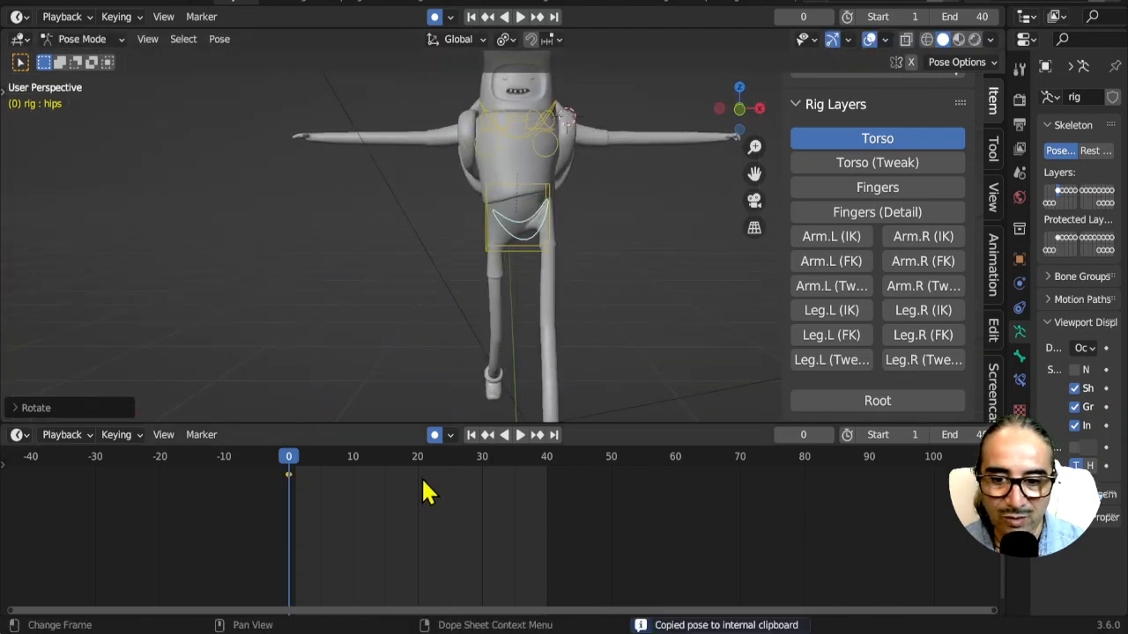
{"action": "left_click", "coordinate": [421, 467]}
{"action": "key", "text": "ctrl+v"}
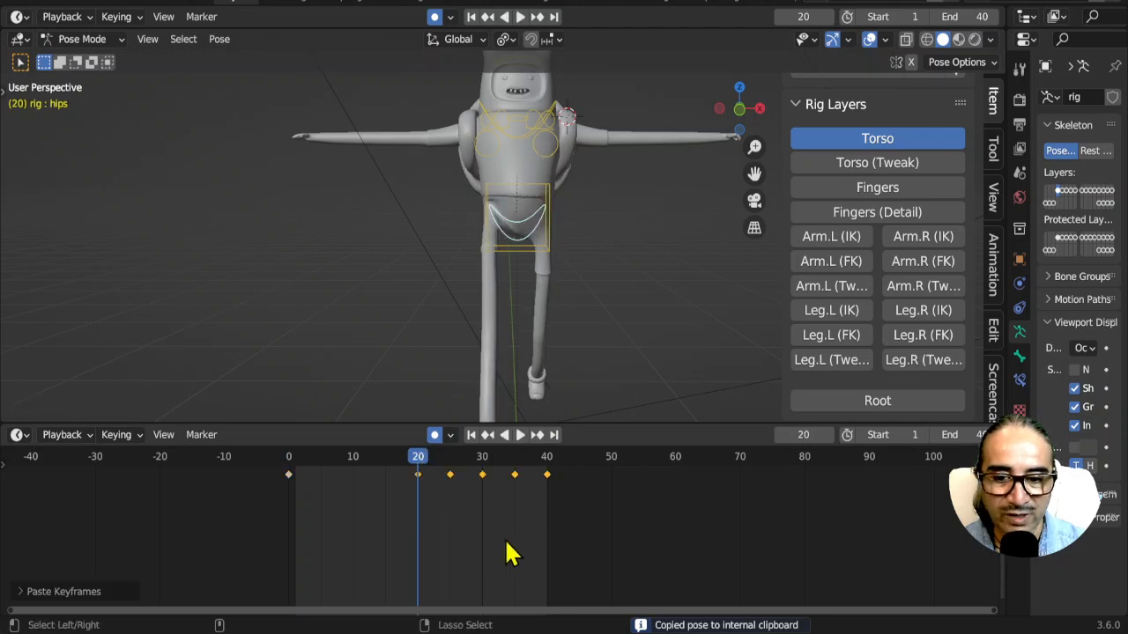
{"action": "key", "text": "ctrl+z"}
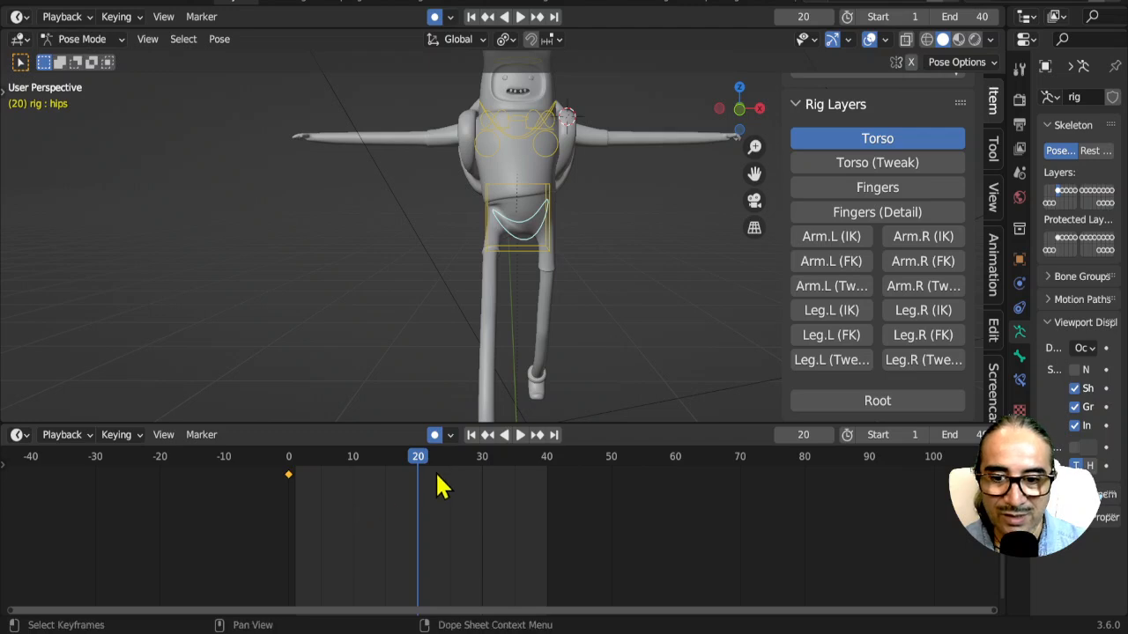
{"action": "key", "text": "ctrl+v"}
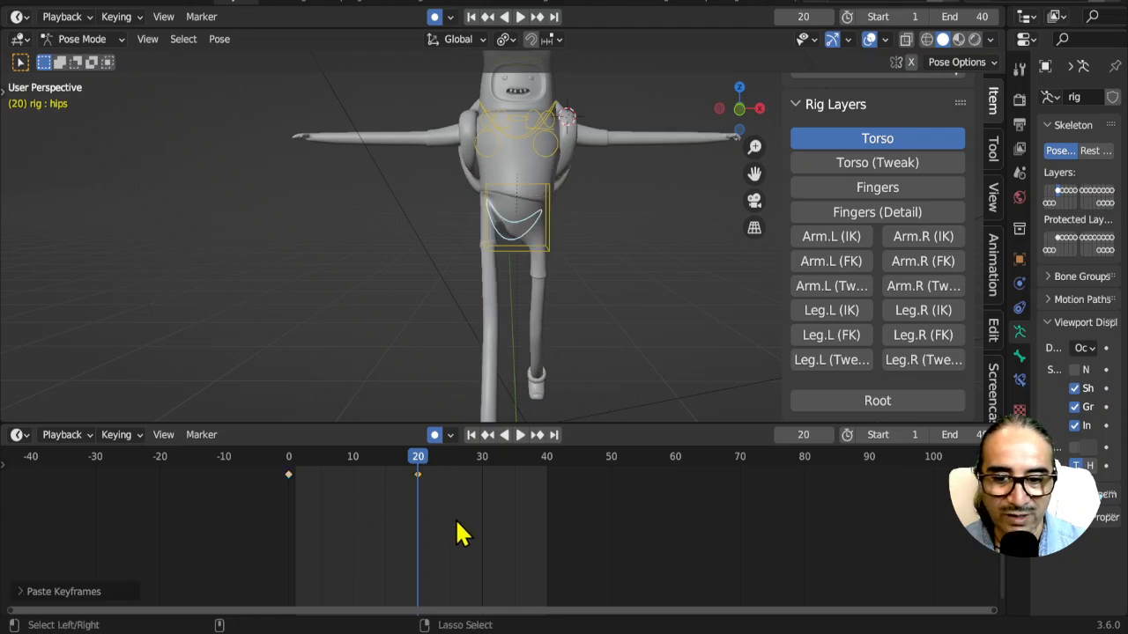
{"action": "left_click", "coordinate": [549, 465]}
{"action": "key", "text": "ctrl+v"}
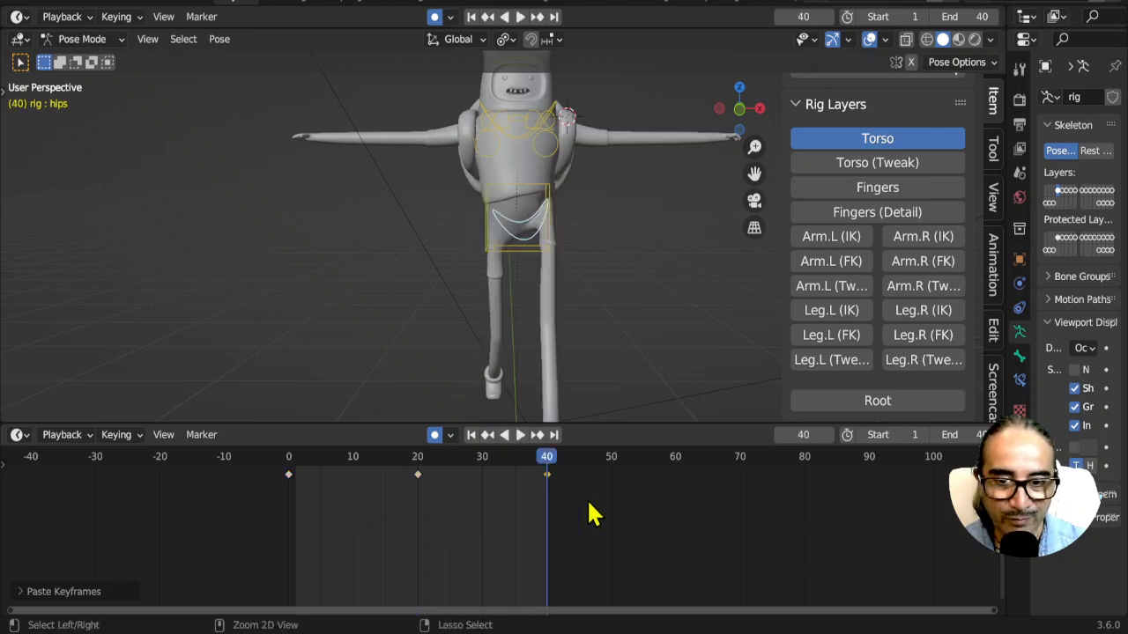
Step: Play back the walk cycle from several angles and examine the hip tilt
{"action": "key", "text": "space"}
{"action": "middle_click_drag", "start_coordinate": [617, 341], "coordinate": [713, 338]}
{"action": "scroll", "coordinate": [466, 329], "scroll_direction": "up", "scroll_amount": 4}
{"action": "scroll", "coordinate": [614, 363], "scroll_direction": "down", "scroll_amount": 1}
{"action": "scroll", "coordinate": [610, 365], "scroll_direction": "down", "scroll_amount": 1}
{"action": "middle_click_drag", "start_coordinate": [610, 365], "coordinate": [574, 382]}
{"action": "key", "text": "space"}
Step: Rotate the hips at frame 0 by about -12 degrees around the global Z axis
{"action": "left_click", "coordinate": [289, 455]}
{"action": "scroll", "coordinate": [591, 285], "scroll_direction": "up", "scroll_amount": 2}
{"action": "middle_click_drag", "start_coordinate": [595, 300], "coordinate": [608, 319]}
{"action": "key", "text": "r"}
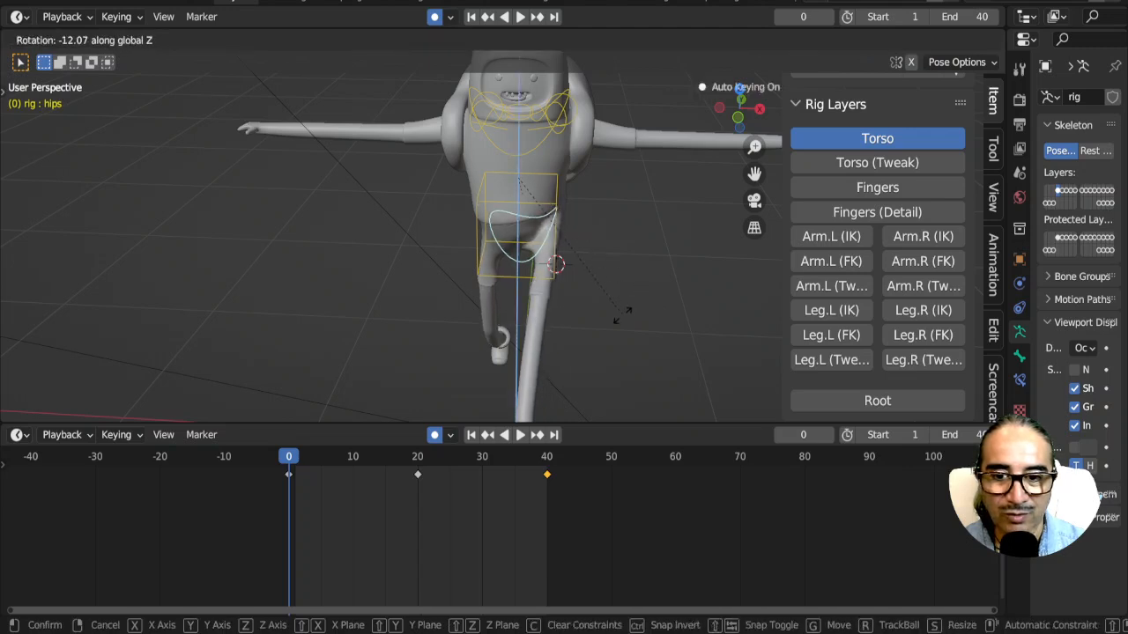
{"action": "left_click", "coordinate": [624, 323]}
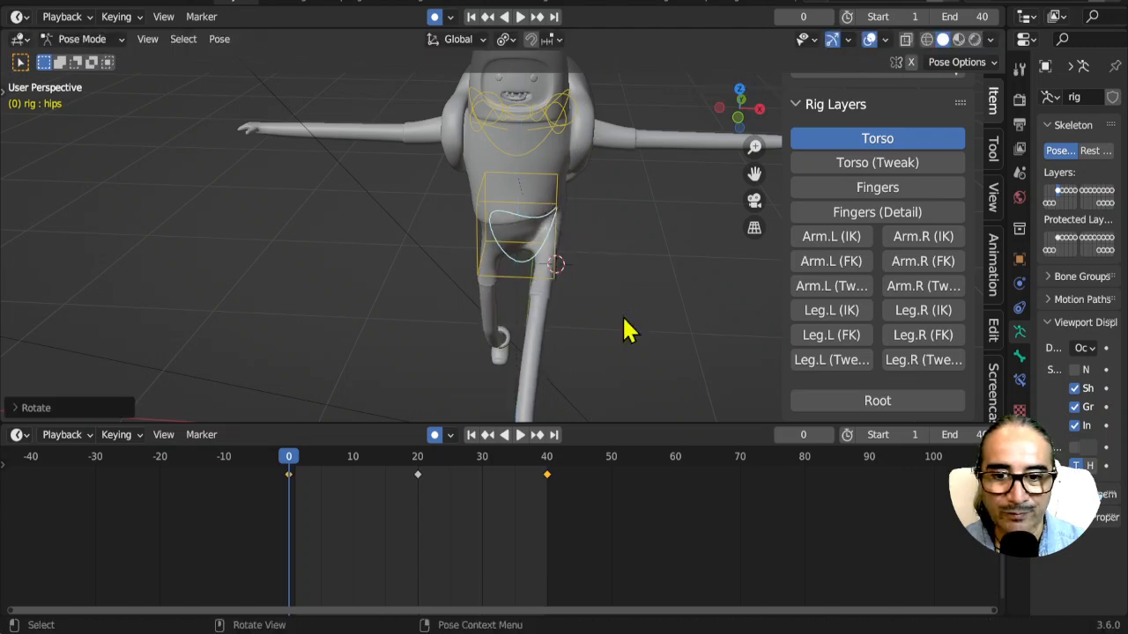
Step: Try to copy the turned hips pose from frame 0 to frame 20 mirrored and to frame 40
{"action": "key", "text": "ctrl+c"}
{"action": "left_click", "coordinate": [418, 460]}
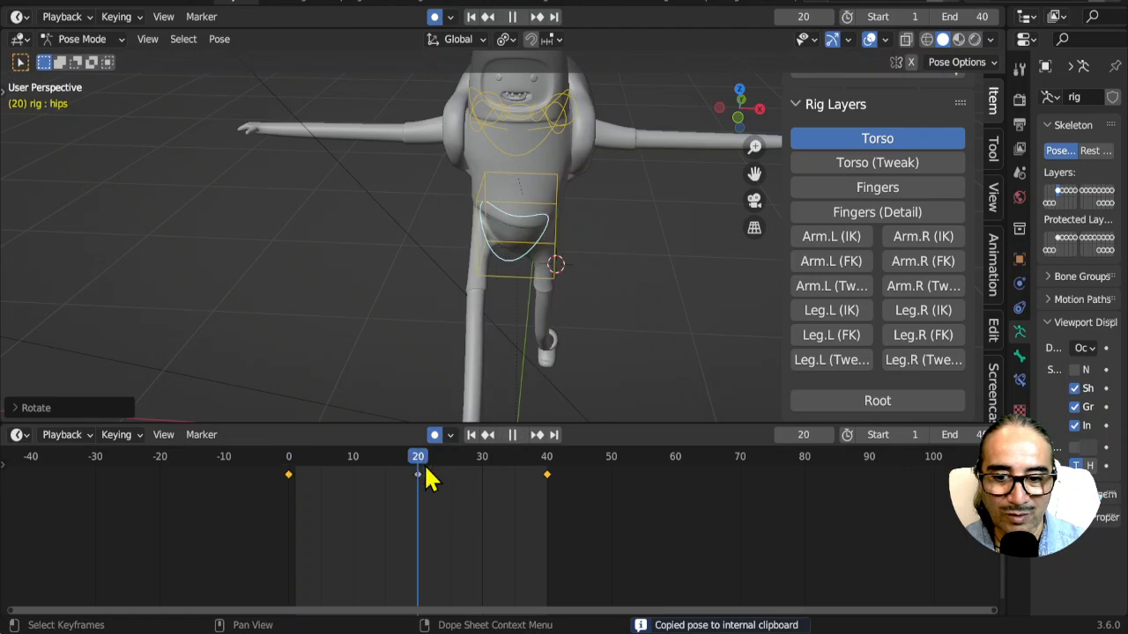
{"action": "key", "text": "ctrl+v"}
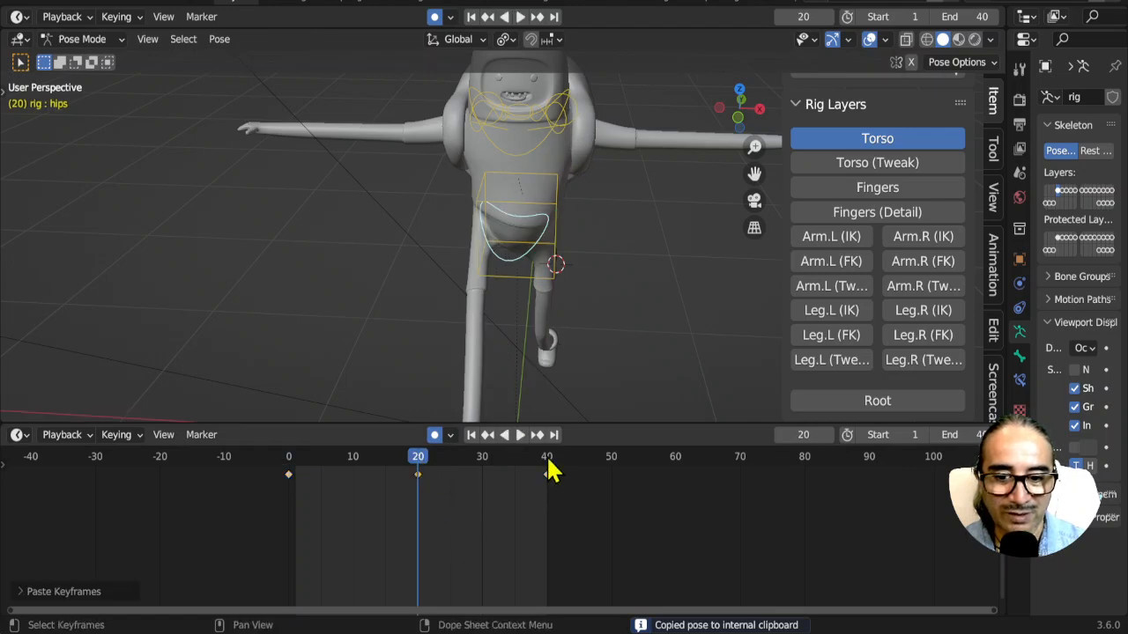
{"action": "left_click", "coordinate": [547, 461]}
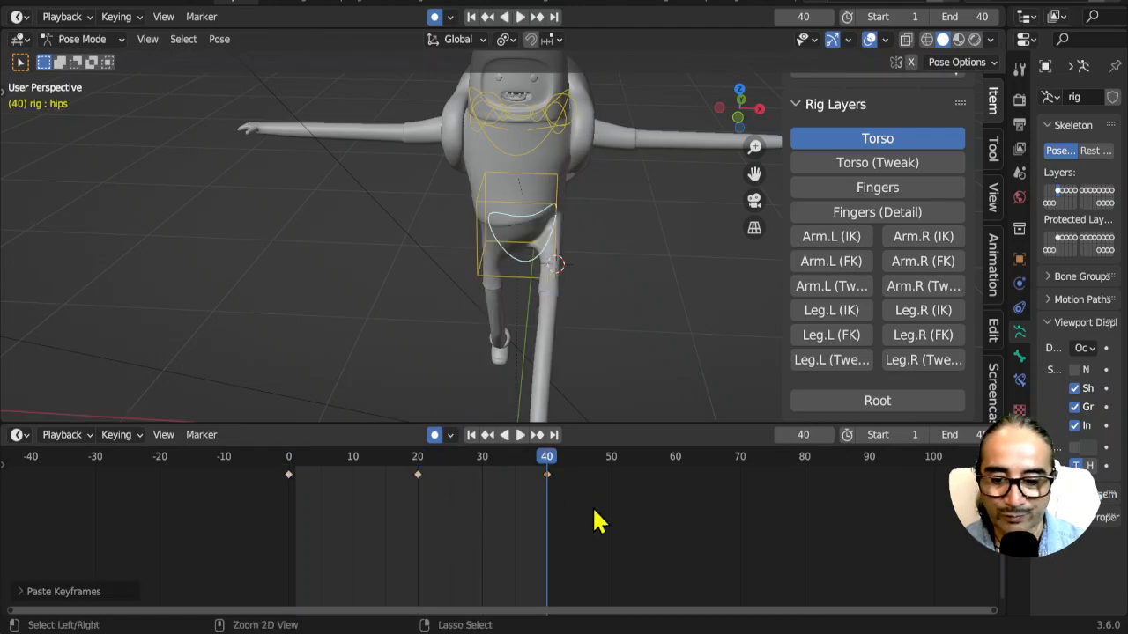
Step: Scrub through and play back the cycle to check the hips' twist at its key poses
{"action": "left_click_drag", "start_coordinate": [287, 456], "coordinate": [538, 456]}
{"action": "key", "text": "space"}
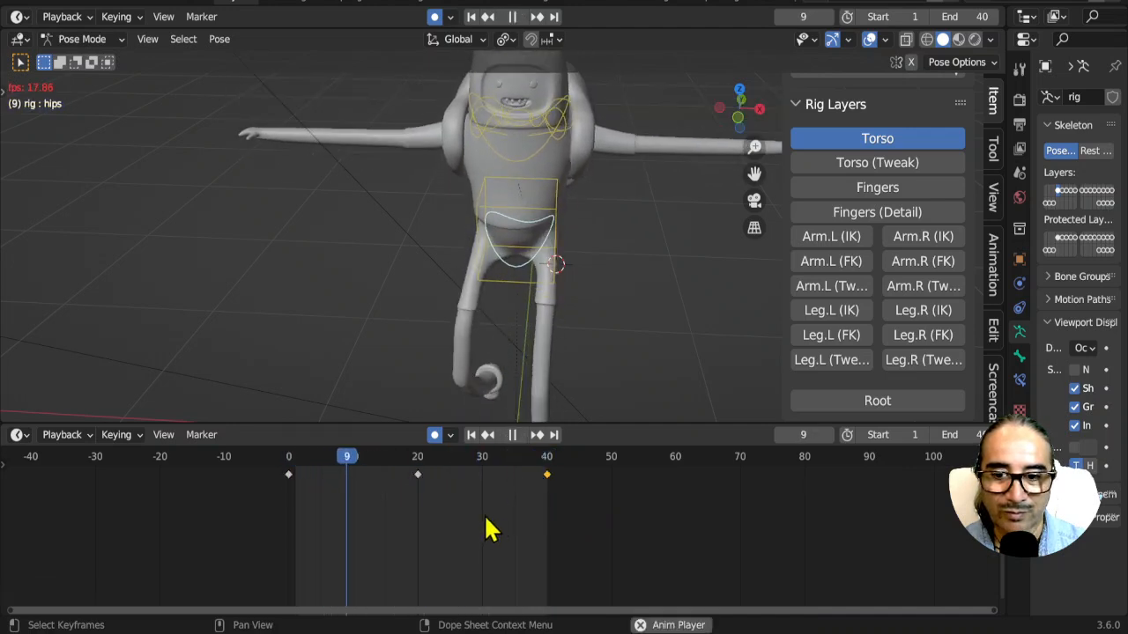
{"action": "key", "text": "space"}
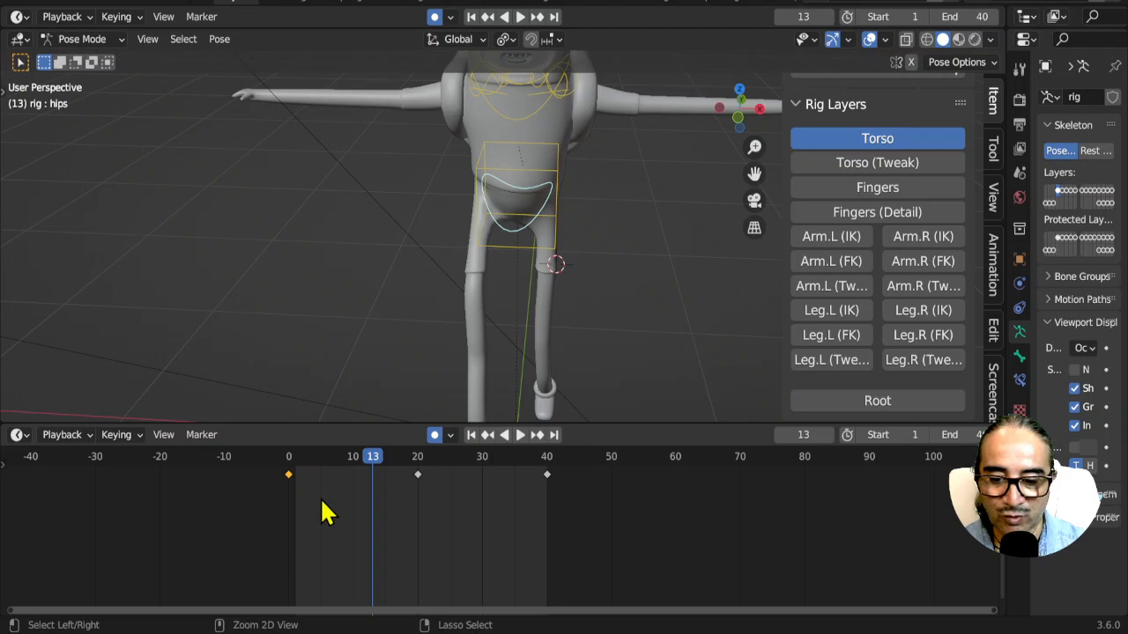
{"action": "key", "text": "space"}
Step: Paste the turned hips key from frame 0 at frame 40, and mirrored at frame 20
{"action": "left_click", "coordinate": [547, 465]}
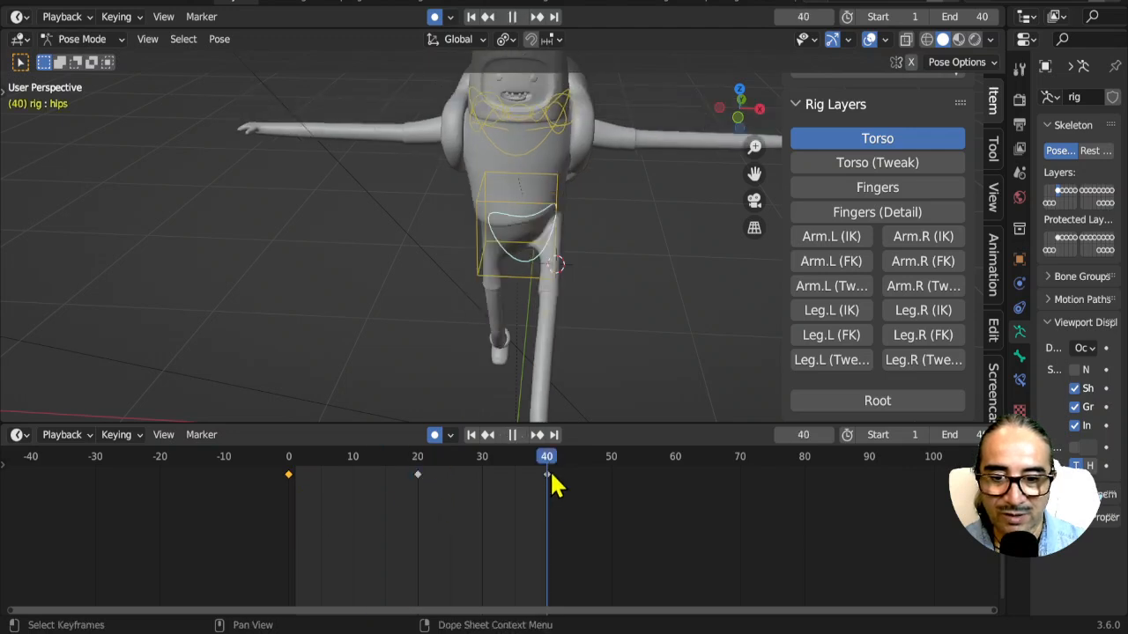
{"action": "key", "text": "ctrl+v"}
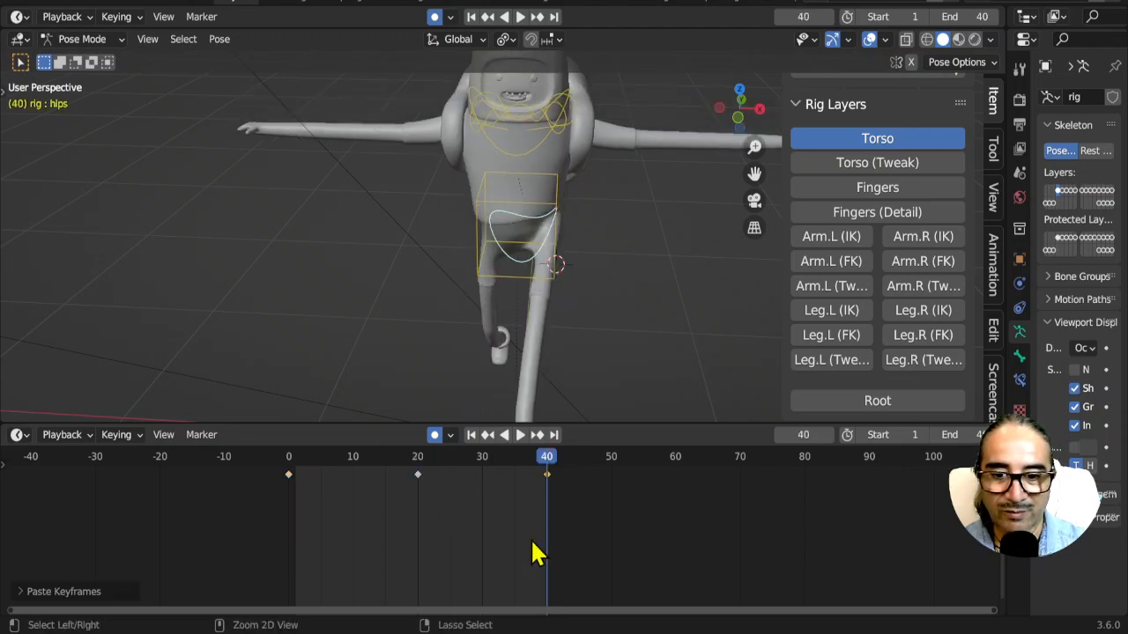
{"action": "left_click", "coordinate": [420, 469]}
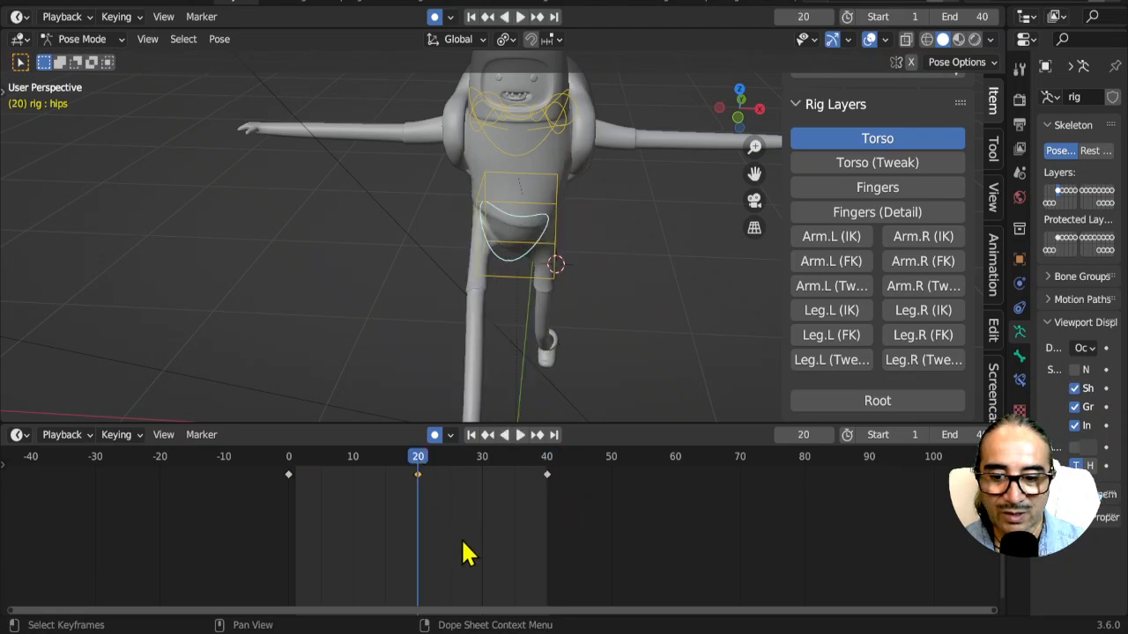
{"action": "key", "text": "ctrl+v"}
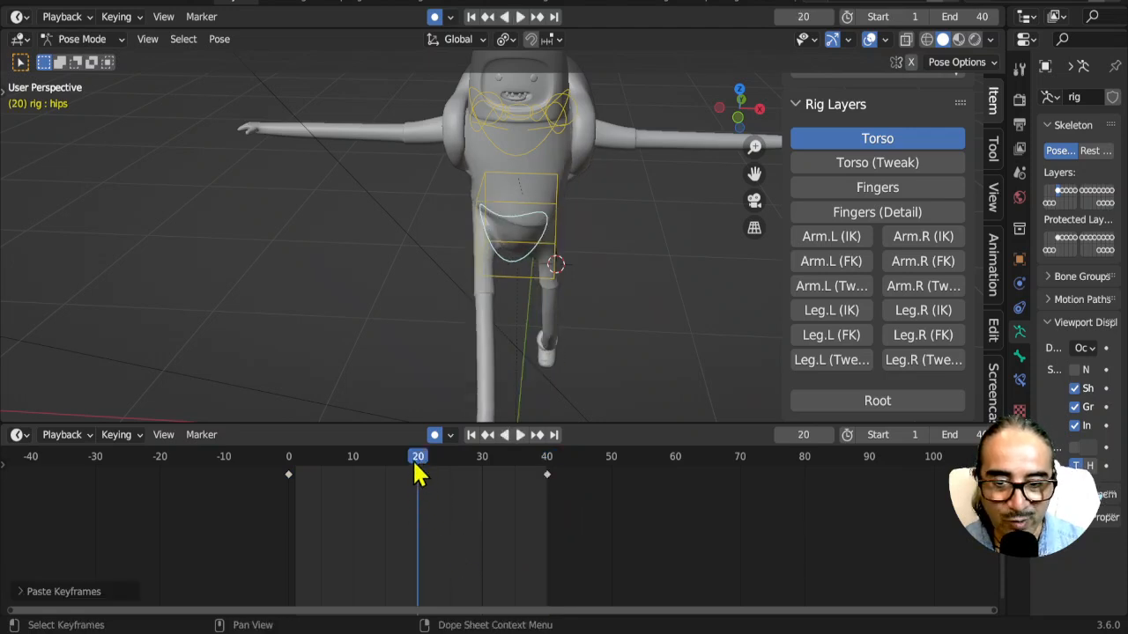
Step: Jump between the hips keyframes at frames 0, 20 and 40 to compare their poses
{"action": "scroll", "coordinate": [450, 506], "scroll_direction": "down", "scroll_amount": 3}
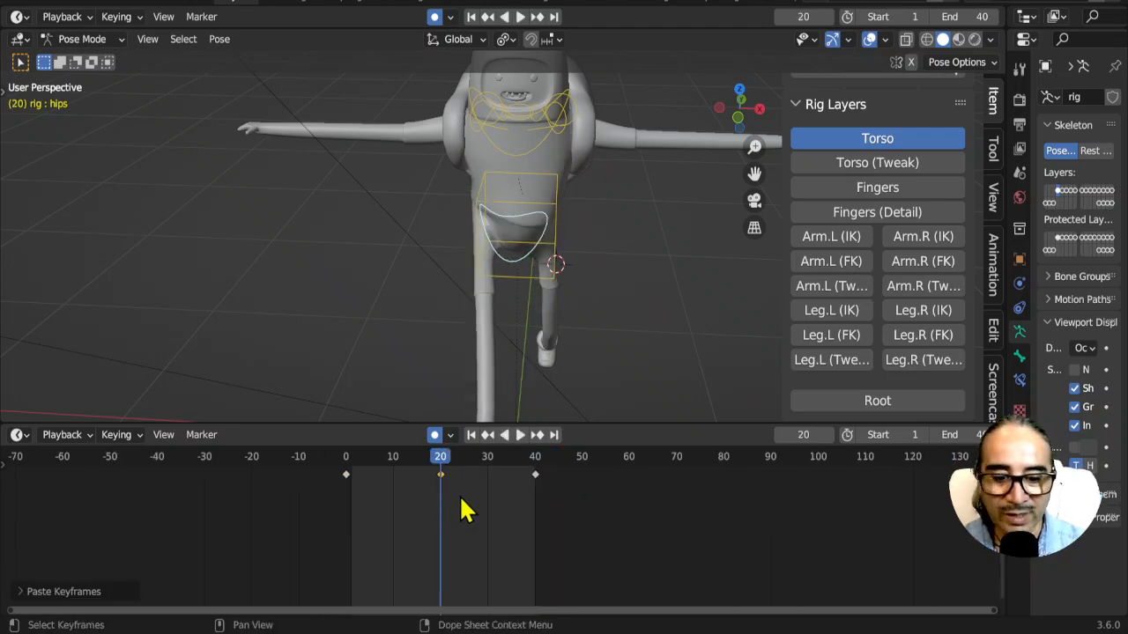
{"action": "key", "text": "Down"}
{"action": "key", "text": "Up"}
{"action": "key", "text": "Up"}
{"action": "key", "text": "Up"}
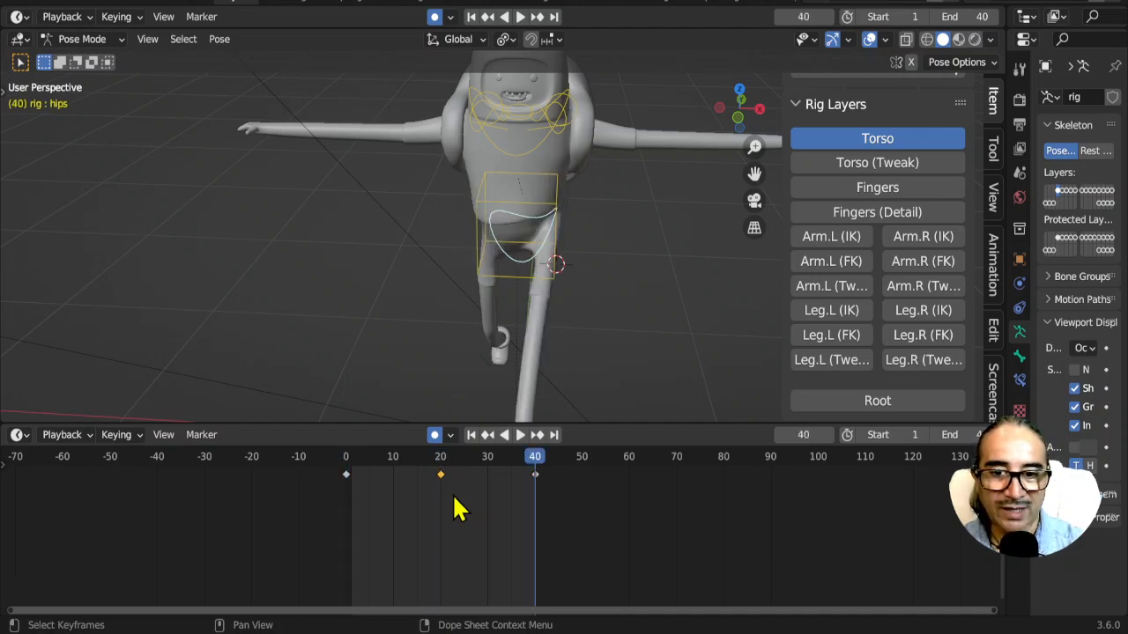
{"action": "key", "text": "Down"}
{"action": "key", "text": "Down"}
{"action": "key", "text": "Up"}
{"action": "key", "text": "Down"}
Step: Play back and scrub the walk cycle from the side to examine the torso, leg and foot motion
{"action": "middle_click_drag", "start_coordinate": [529, 370], "coordinate": [537, 259]}
{"action": "left_click", "coordinate": [555, 183]}
{"action": "key", "text": "space"}
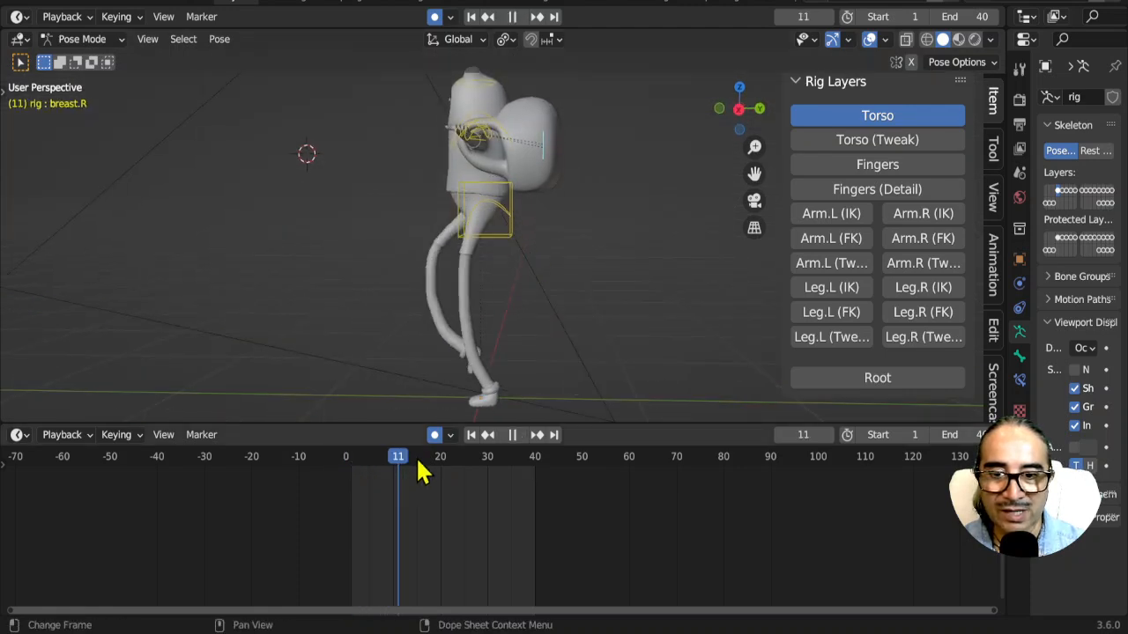
{"action": "key", "text": "Escape"}
{"action": "middle_click_drag", "start_coordinate": [516, 344], "coordinate": [520, 291]}
{"action": "left_click", "coordinate": [497, 245]}
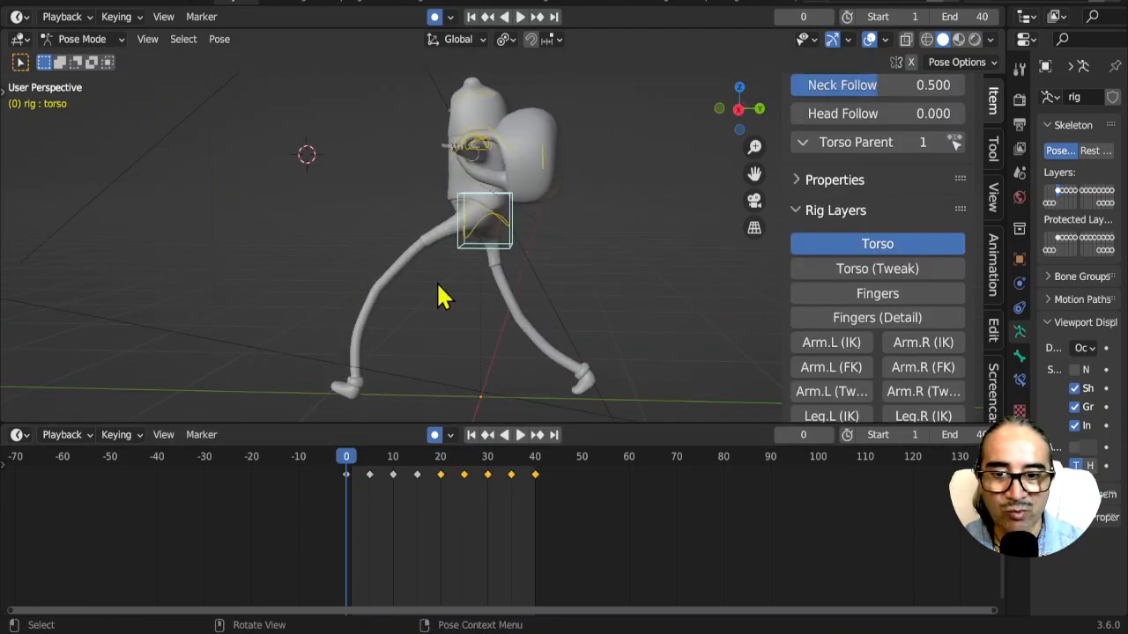
{"action": "middle_click_drag", "start_coordinate": [441, 297], "coordinate": [538, 302]}
{"action": "mouse_move", "coordinate": [345, 461]}
{"action": "left_mouse_down"}
{"action": "mouse_move", "coordinate": [564, 473]}
{"action": "mouse_move", "coordinate": [342, 483]}
{"action": "left_mouse_up"}
{"action": "middle_click_drag", "start_coordinate": [543, 356], "coordinate": [466, 258]}
{"action": "scroll", "coordinate": [468, 262], "scroll_direction": "up", "scroll_amount": 3}
{"action": "middle_click_drag", "start_coordinate": [500, 317], "coordinate": [490, 319]}
{"action": "key", "text": "space"}
Step: Go to frame 5 and show the IK control layers for both legs
{"action": "left_click_drag", "start_coordinate": [382, 461], "coordinate": [372, 462]}
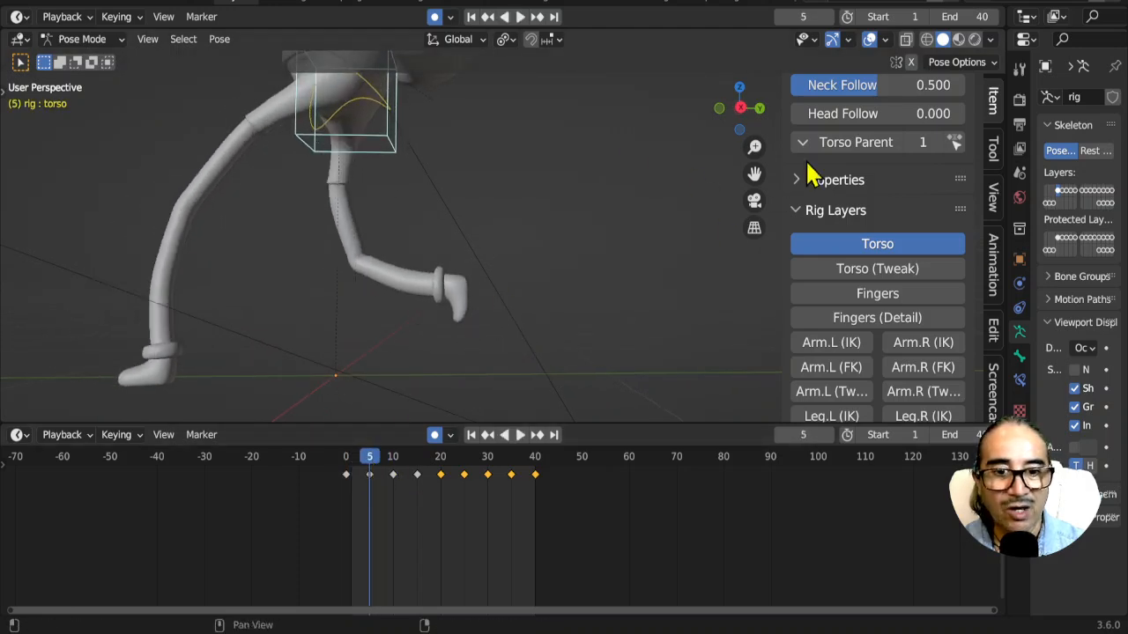
{"action": "scroll", "coordinate": [856, 297], "scroll_direction": "down", "scroll_amount": 4}
{"action": "left_click", "coordinate": [835, 338]}
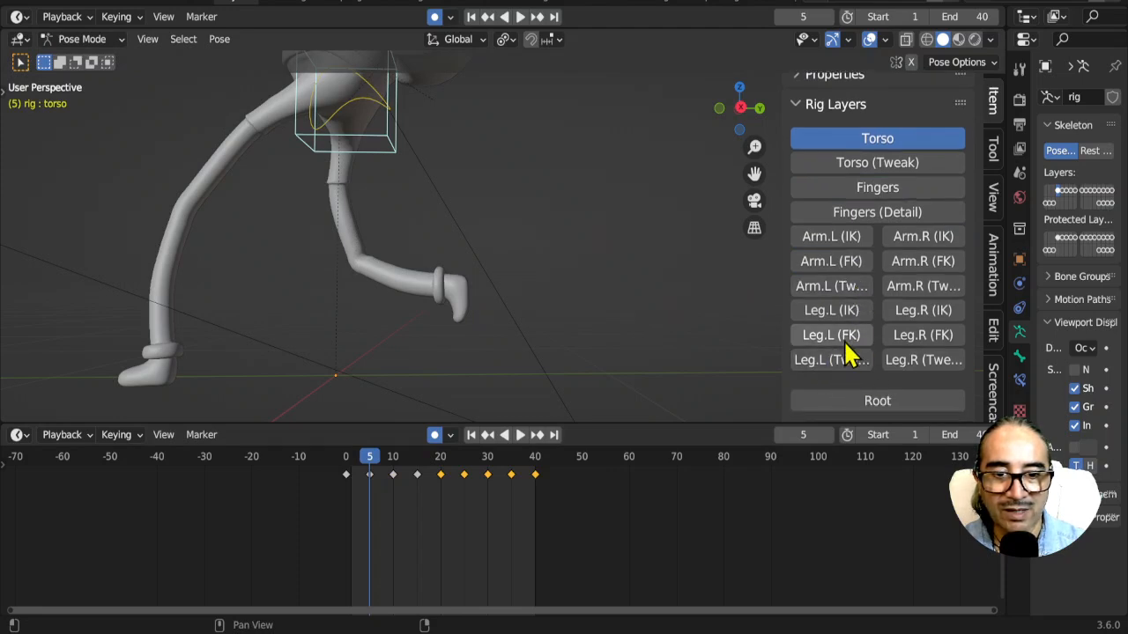
{"action": "left_click", "coordinate": [892, 337]}
{"action": "mouse_move", "coordinate": [821, 343]}
{"action": "left_mouse_down"}
{"action": "mouse_move", "coordinate": [908, 332]}
{"action": "mouse_move", "coordinate": [915, 311]}
{"action": "left_mouse_up"}
Step: Rotate the right foot's toe control at frame 5 in the side view so the toes follow the lifted foot
{"action": "left_click", "coordinate": [476, 310]}
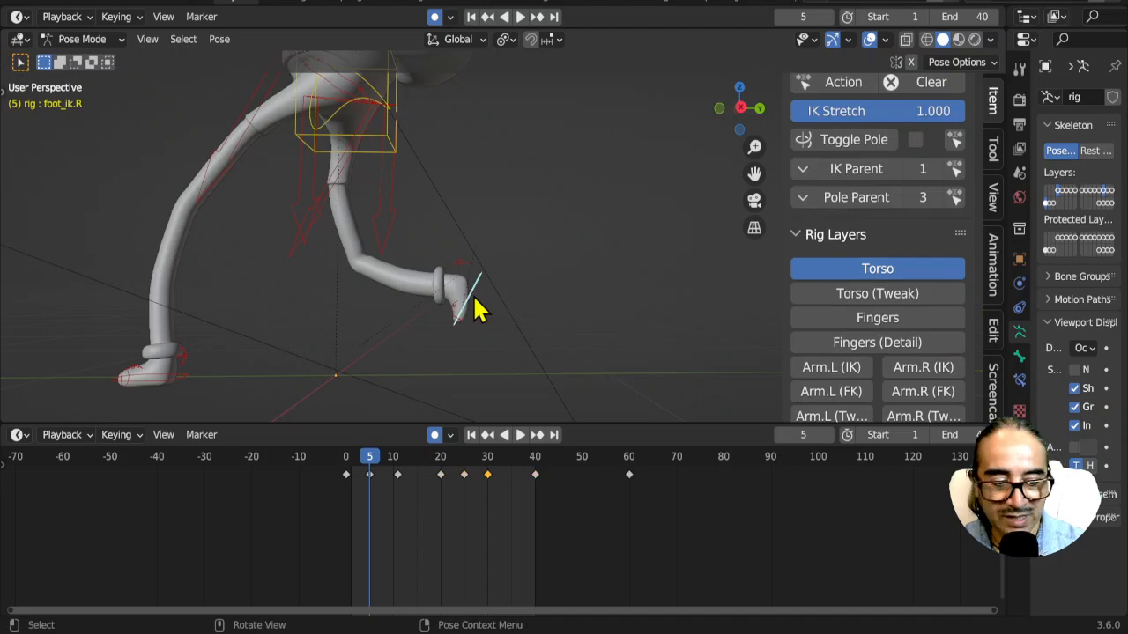
{"action": "key", "text": "KP_3"}
{"action": "scroll", "coordinate": [471, 374], "scroll_direction": "up", "scroll_amount": 3}
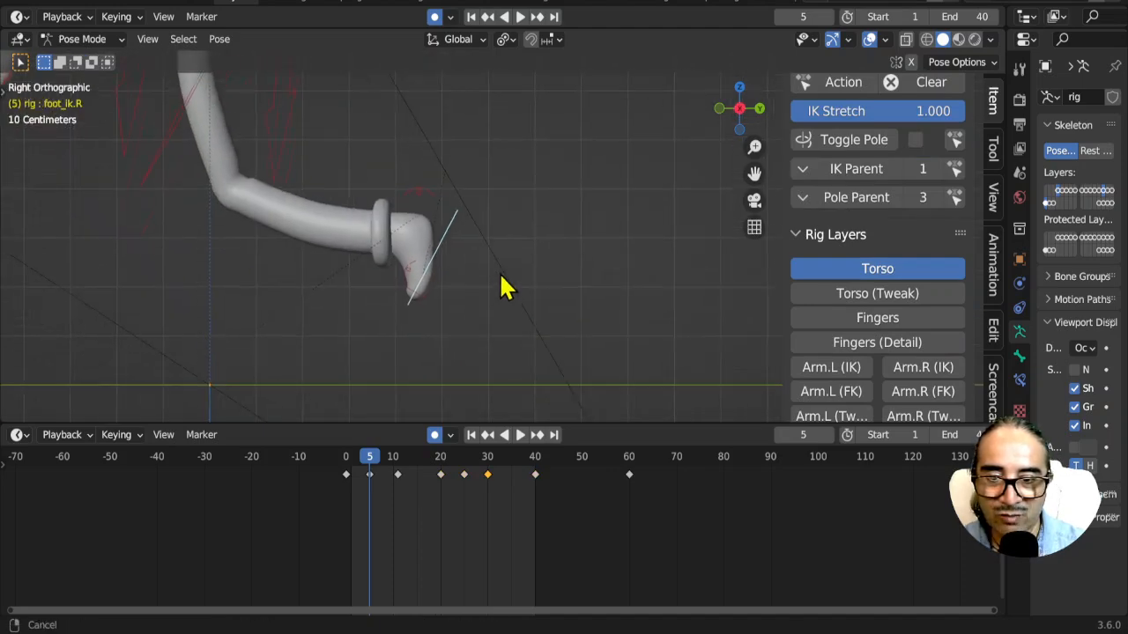
{"action": "left_click", "coordinate": [428, 292]}
{"action": "key", "text": "r"}
{"action": "left_click", "coordinate": [450, 315]}
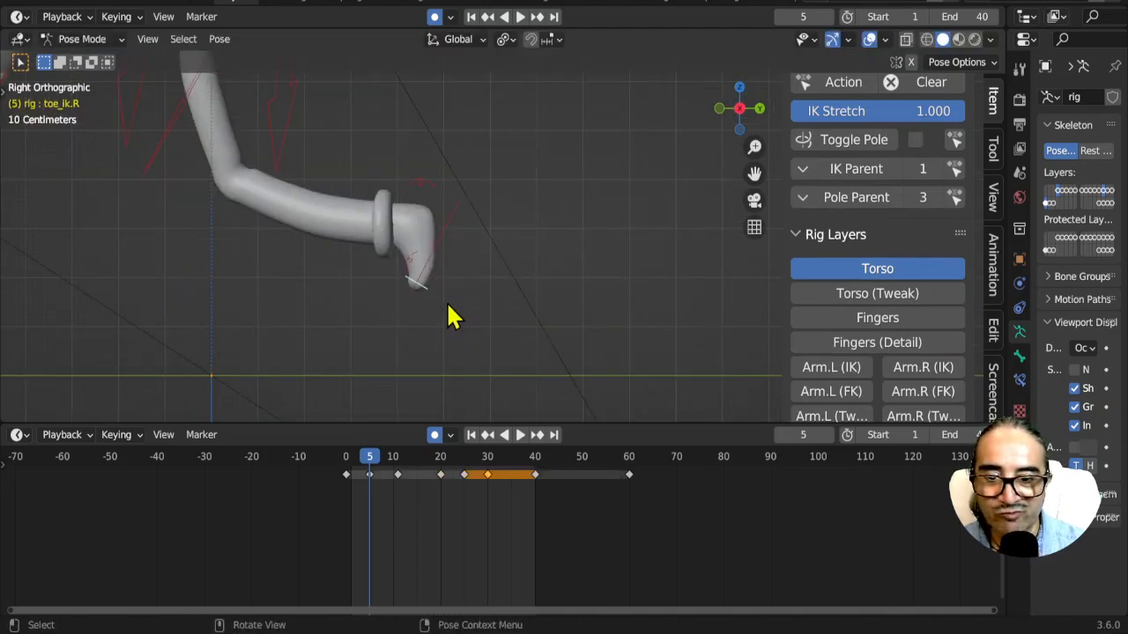
Step: Insert keyframes on all channels of the right toe control at frames 0, 40 and 20
{"action": "left_click", "coordinate": [344, 459]}
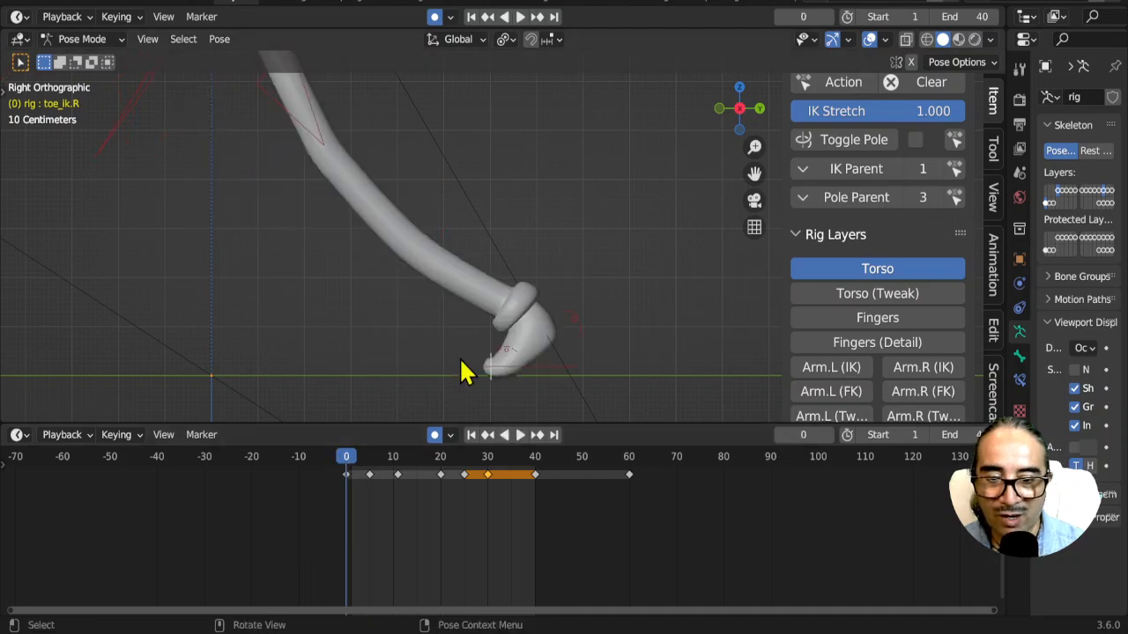
{"action": "key", "text": "i"}
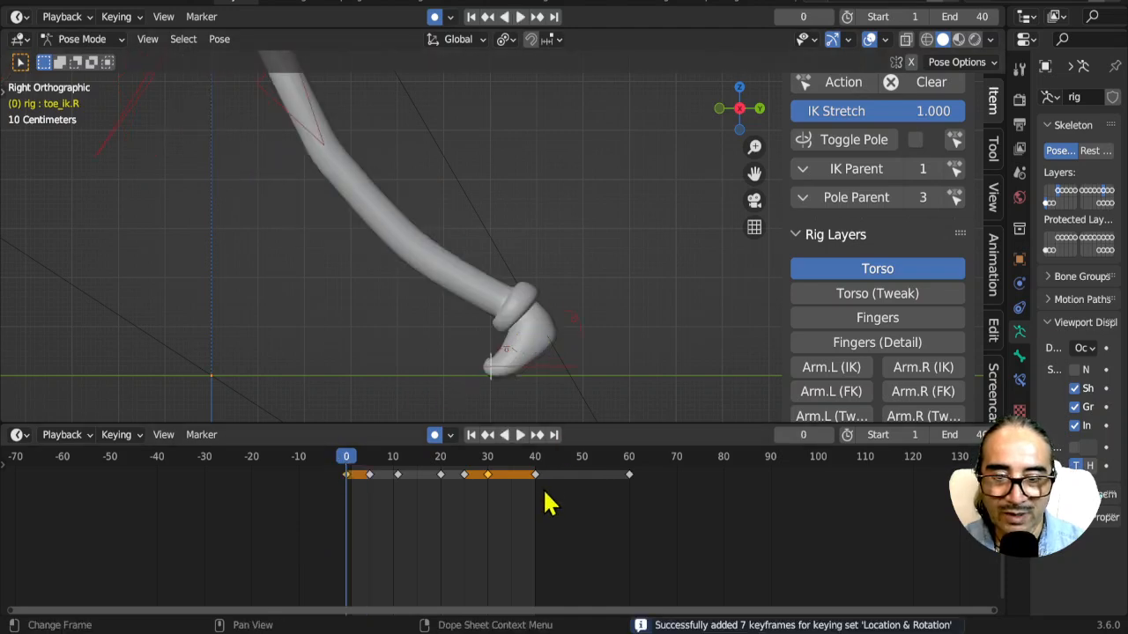
{"action": "left_click", "coordinate": [536, 460]}
{"action": "key", "text": "i"}
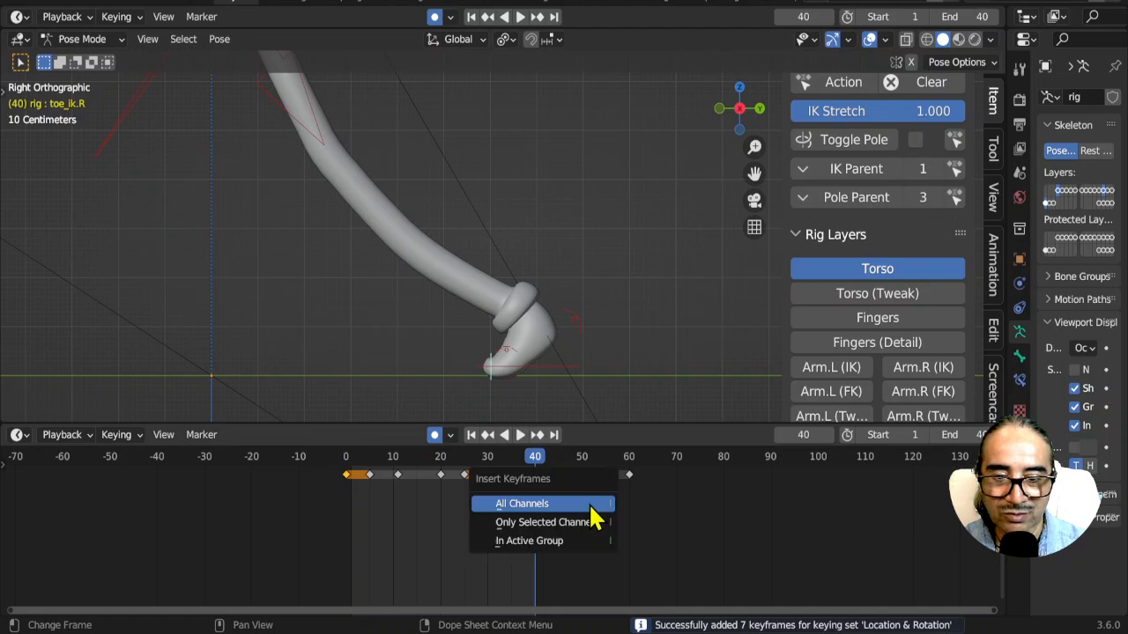
{"action": "key", "text": "Return"}
{"action": "left_click", "coordinate": [441, 458]}
{"action": "key", "text": "space"}
{"action": "key", "text": "i"}
Step: Delete the right toe control's extra keyframe at frame 60, beyond the end of the cycle
{"action": "left_click", "coordinate": [483, 471]}
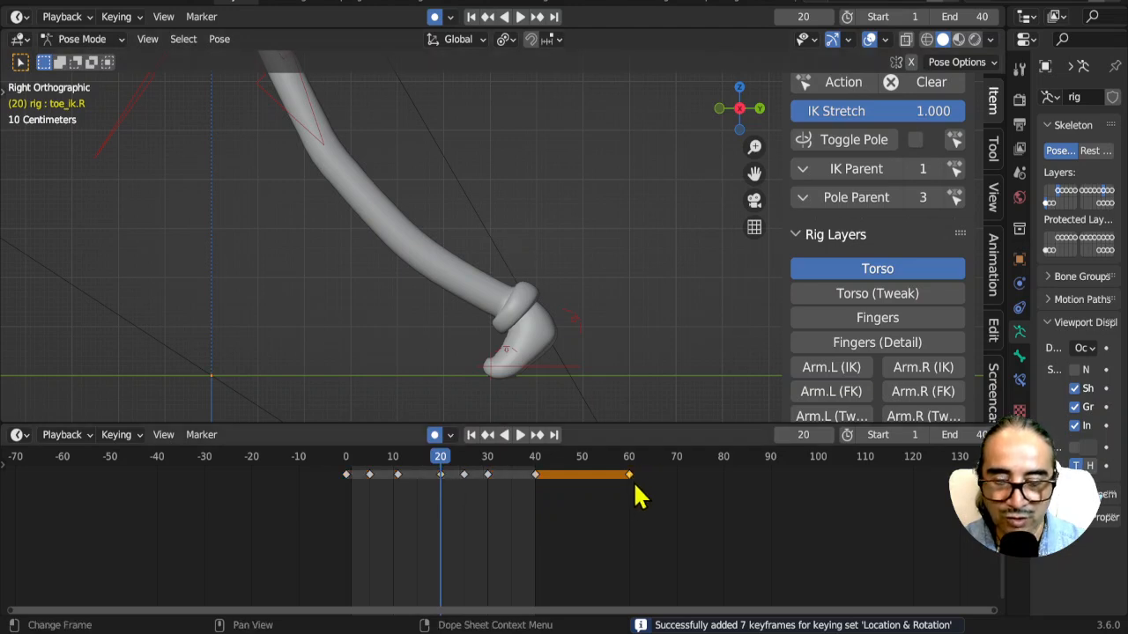
{"action": "key", "text": "x"}
{"action": "key", "text": "Escape"}
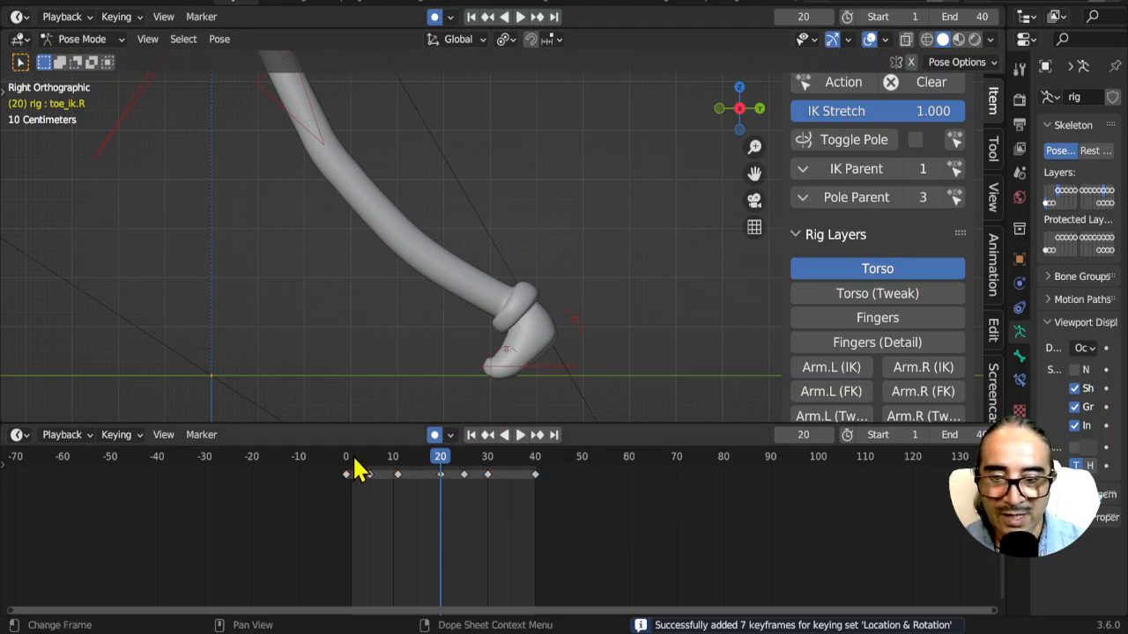
Step: Rotate the right toe control at frame 5 to straighten the toes backward, and paste its mirrored pose onto the left toe at frame 25
{"action": "left_click_drag", "start_coordinate": [342, 473], "coordinate": [370, 473]}
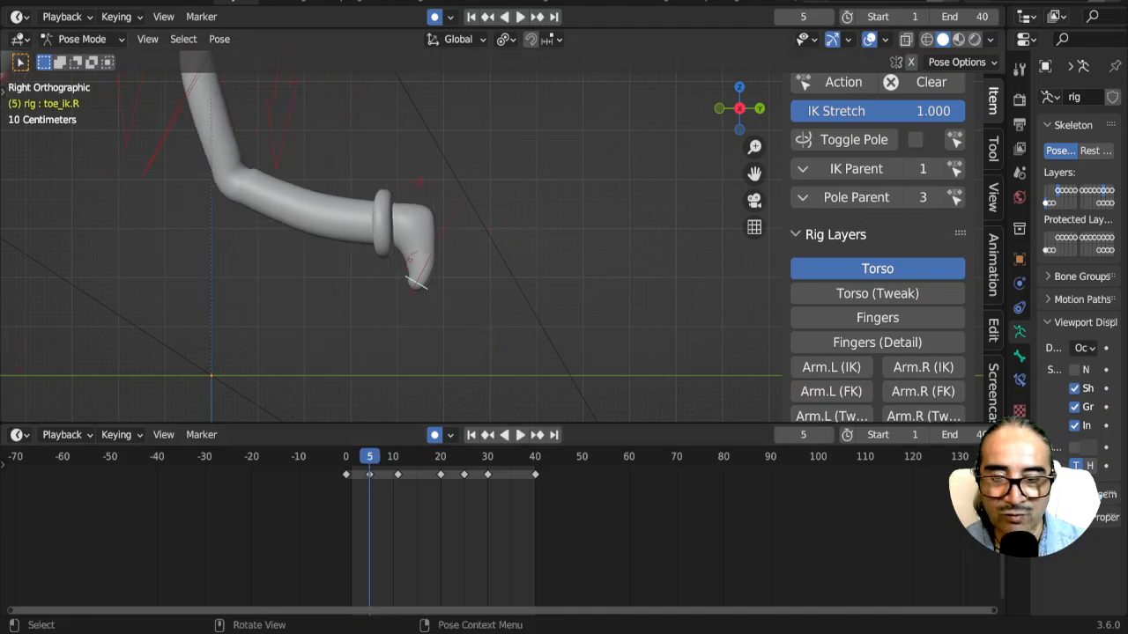
{"action": "key", "text": "r"}
{"action": "left_click", "coordinate": [506, 270]}
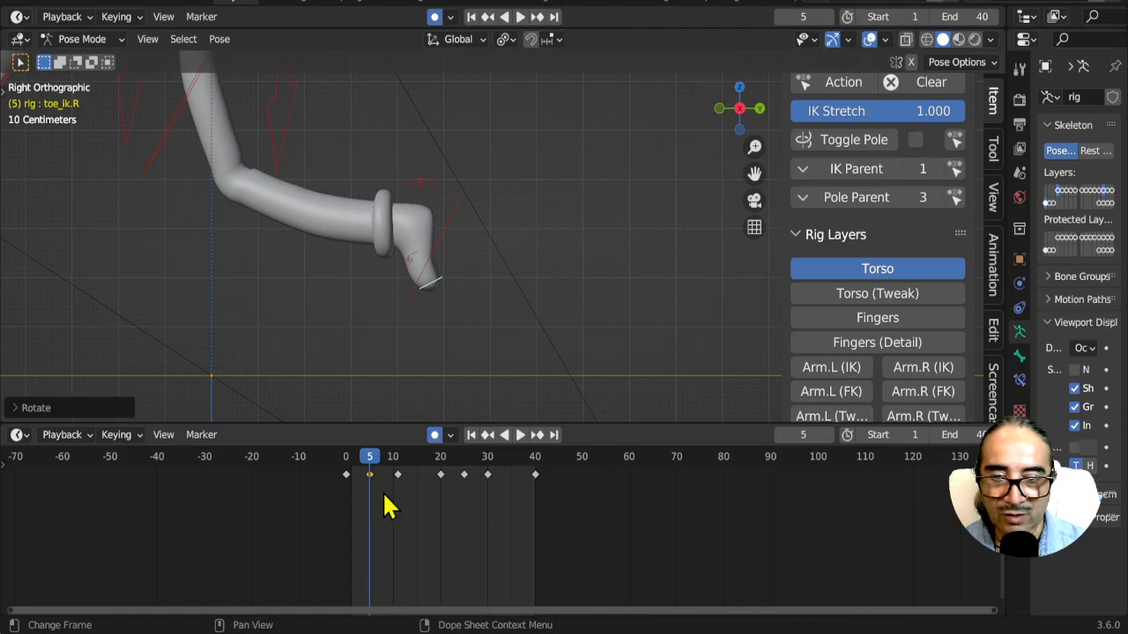
{"action": "key", "text": "ctrl+c"}
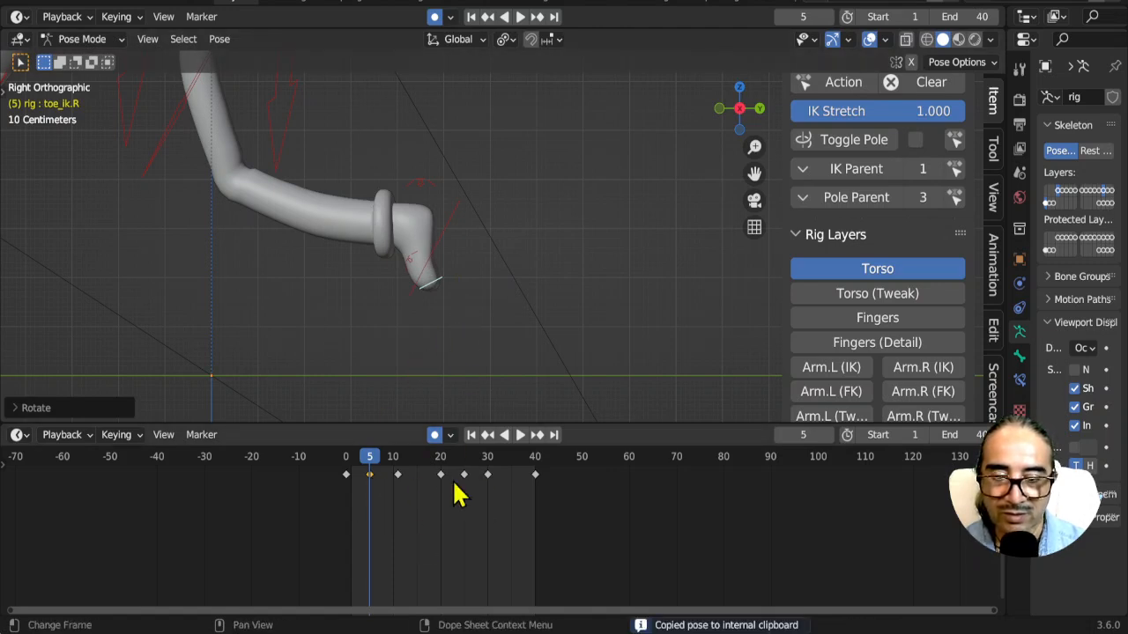
{"action": "left_click", "coordinate": [464, 457]}
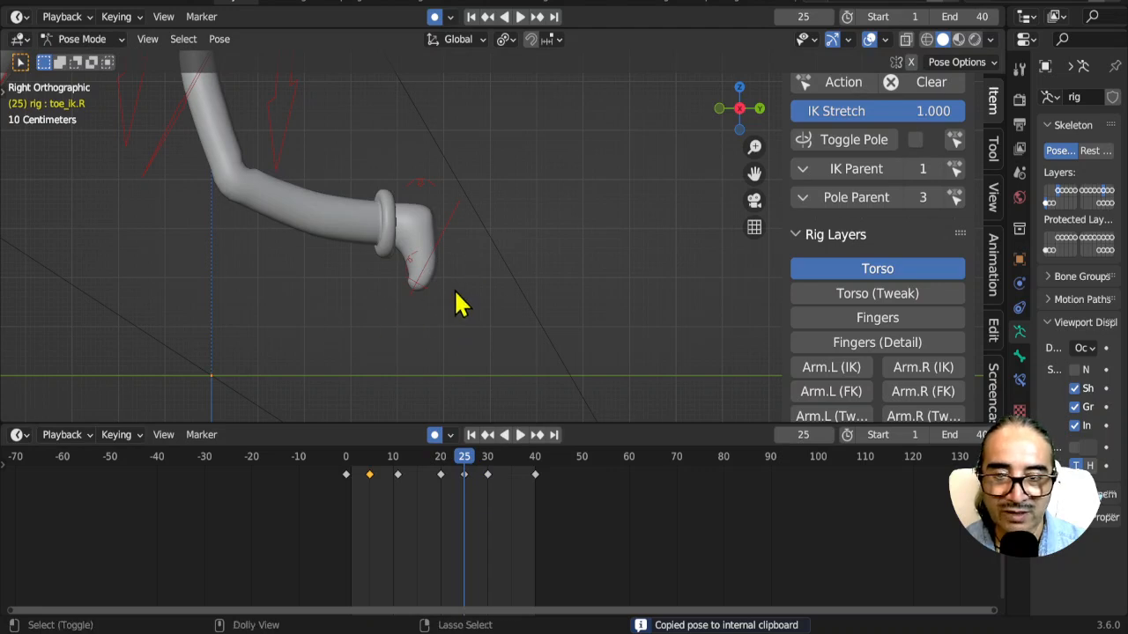
{"action": "key", "text": "ctrl+v"}
Step: Rotate the right foot's IK control at frame 5 by about -25 degrees in the side view
{"action": "left_click", "coordinate": [367, 465]}
{"action": "key", "text": "space"}
{"action": "mouse_move", "coordinate": [373, 467]}
{"action": "left_mouse_down"}
{"action": "mouse_move", "coordinate": [401, 460]}
{"action": "mouse_move", "coordinate": [350, 463]}
{"action": "mouse_move", "coordinate": [382, 461]}
{"action": "mouse_move", "coordinate": [371, 468]}
{"action": "left_mouse_up"}
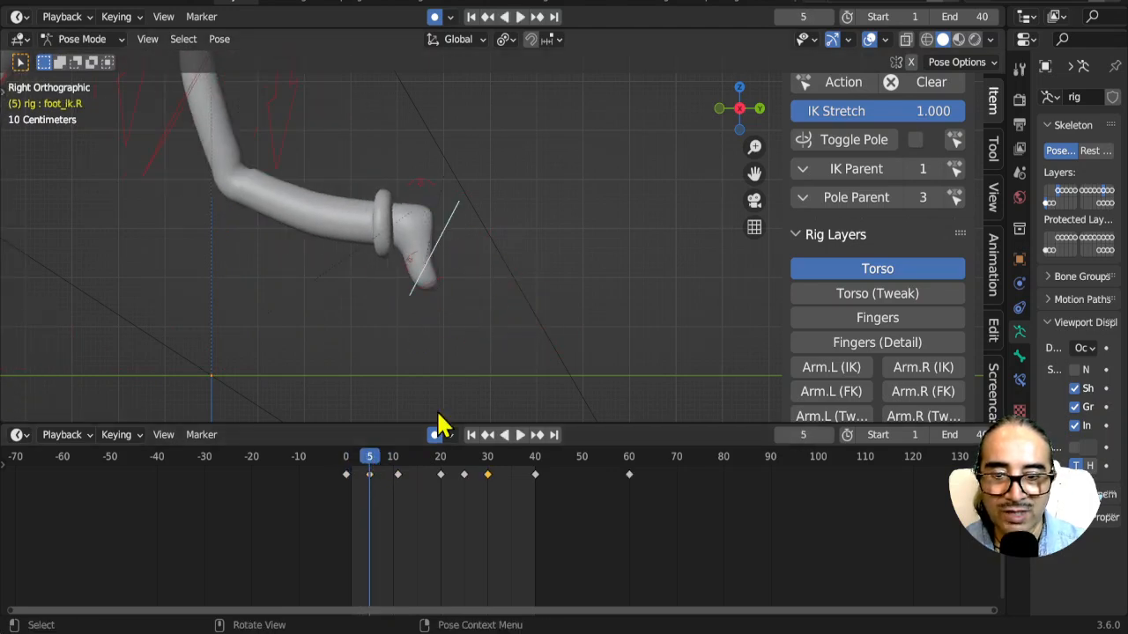
{"action": "key", "text": "r"}
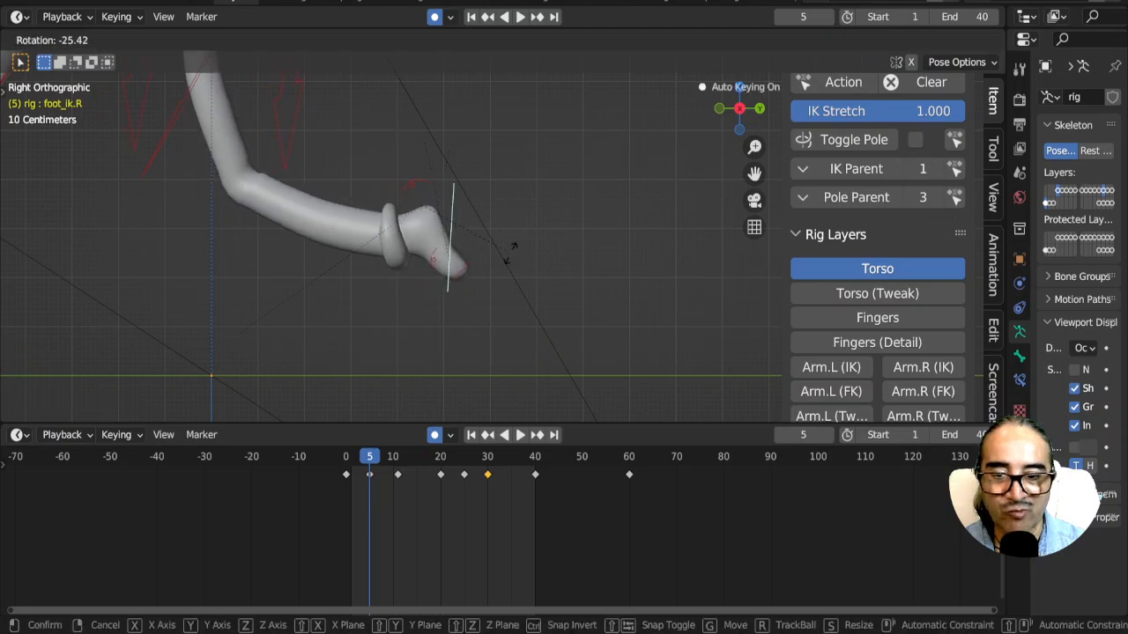
{"action": "left_click", "coordinate": [516, 267]}
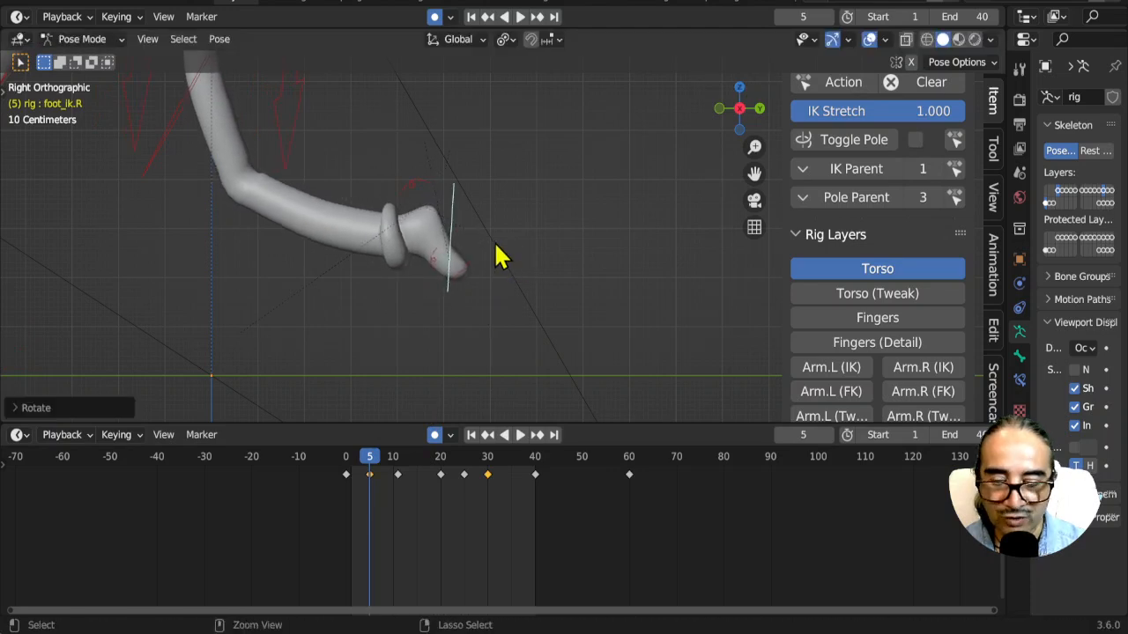
Step: Copy the right foot's frame 5 pose, paste it mirrored onto the left foot at frame 25, and play back the walk
{"action": "key", "text": "ctrl+c"}
{"action": "left_click_drag", "start_coordinate": [441, 464], "coordinate": [466, 461]}
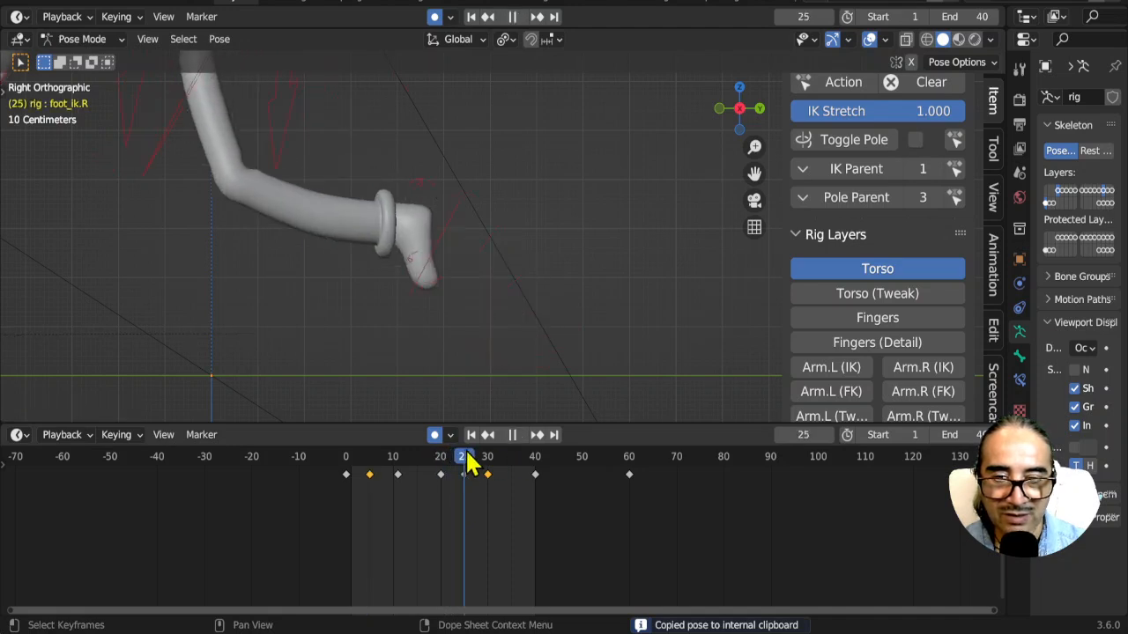
{"action": "key", "text": "ctrl+v"}
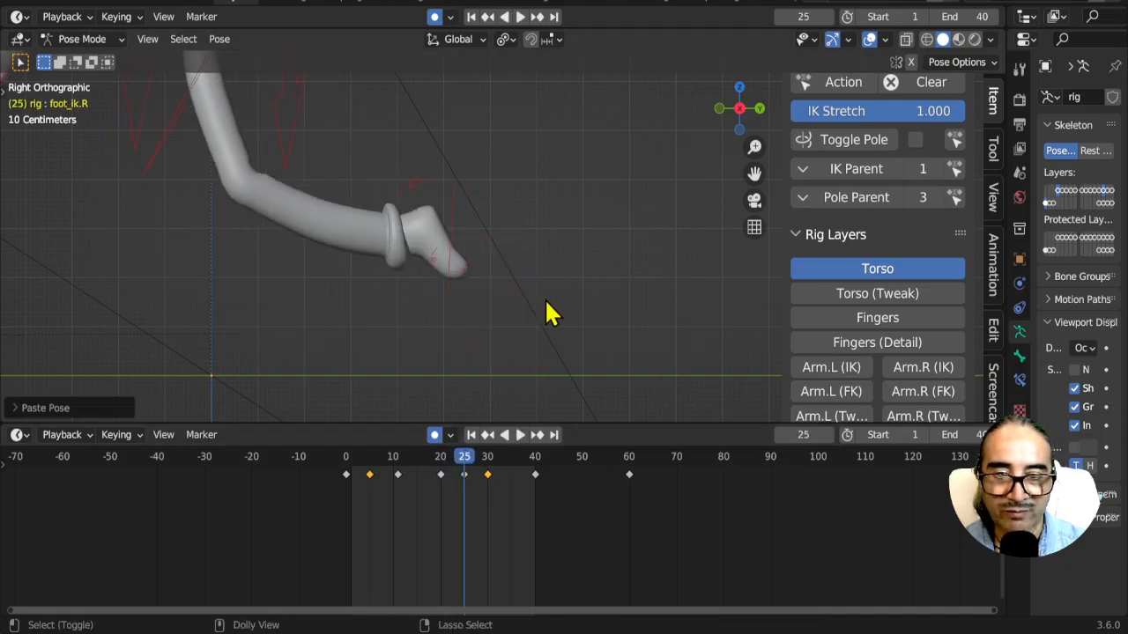
{"action": "key", "text": "space"}
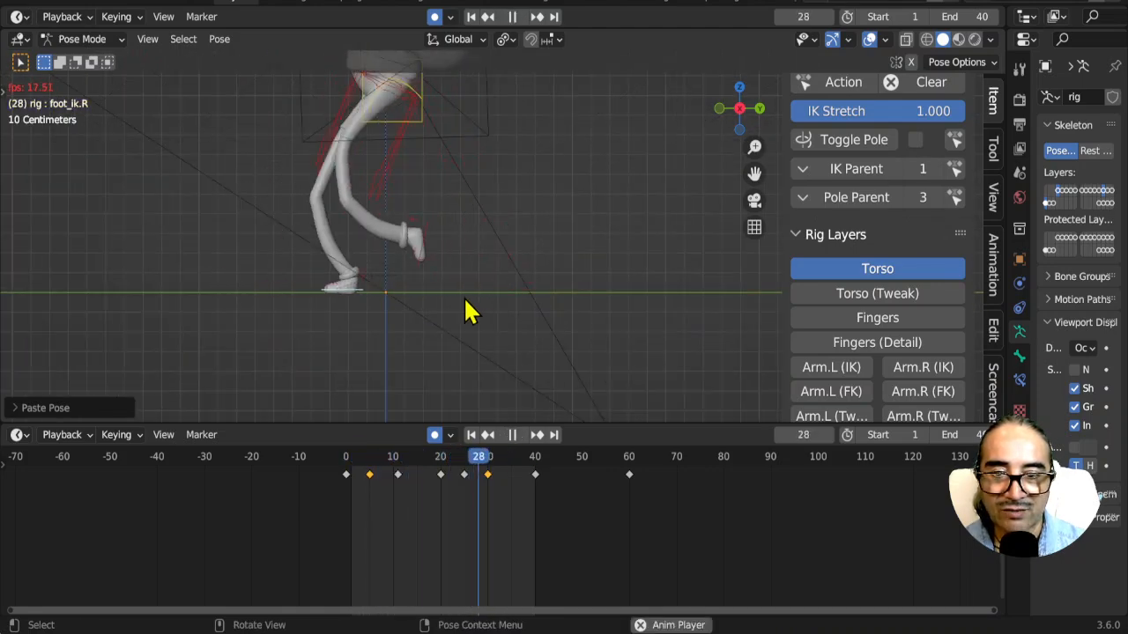
Step: Play back the walk cycle in side view and examine the leg poses between frames 30 and 37
{"action": "scroll", "coordinate": [467, 313], "scroll_direction": "up", "scroll_amount": 2}
{"action": "middle_click_drag", "start_coordinate": [441, 302], "coordinate": [488, 361]}
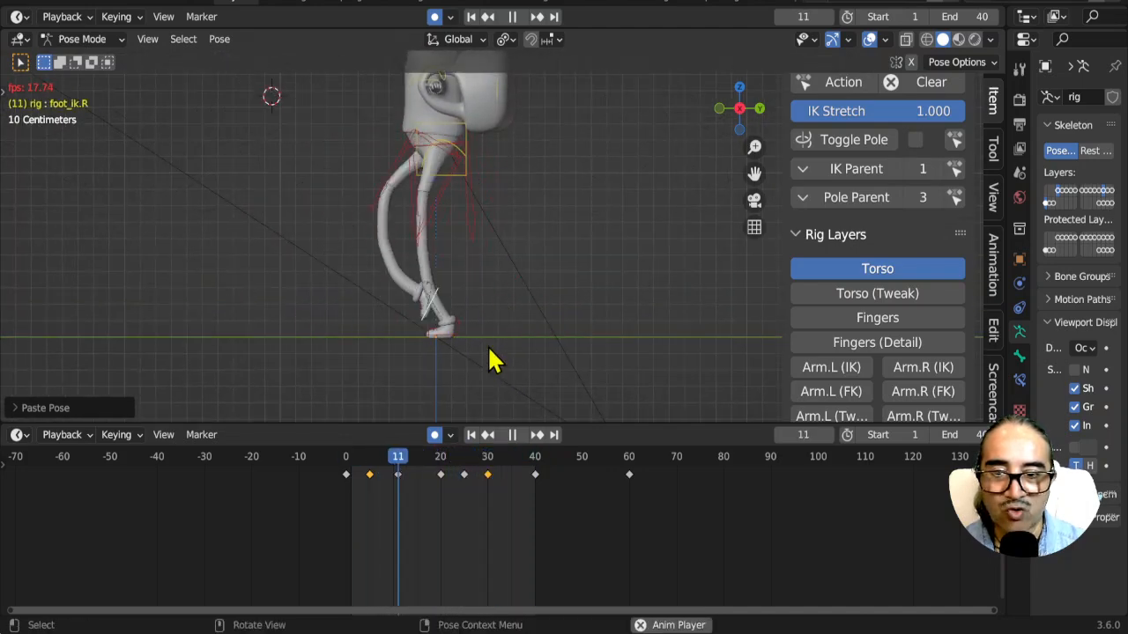
{"action": "key", "text": "space"}
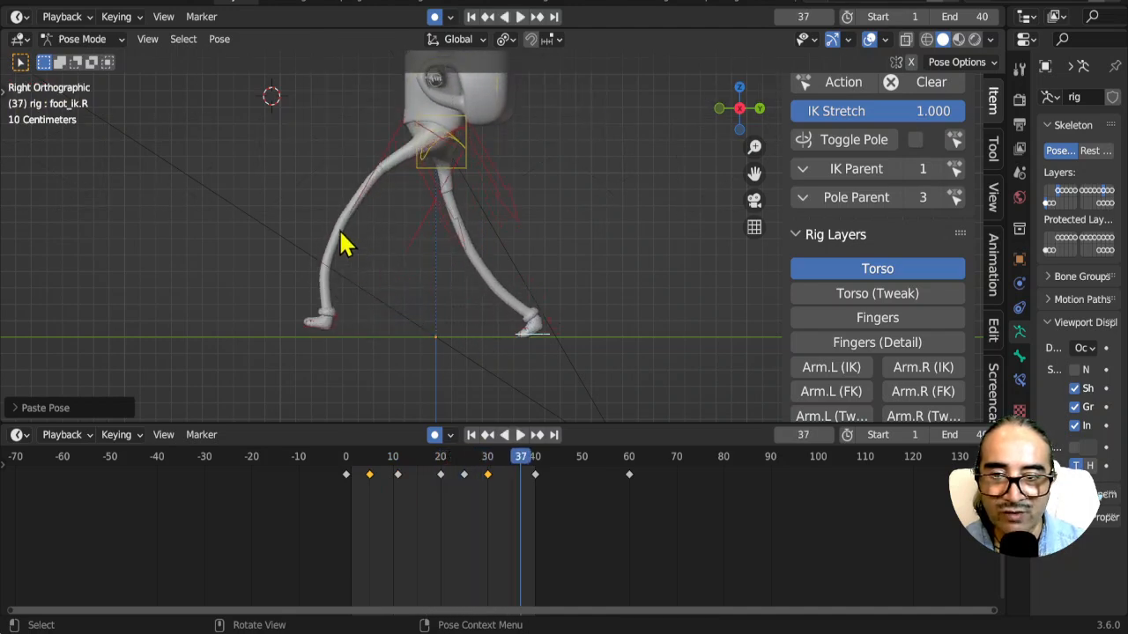
{"action": "left_click", "coordinate": [485, 460]}
{"action": "key", "text": "space"}
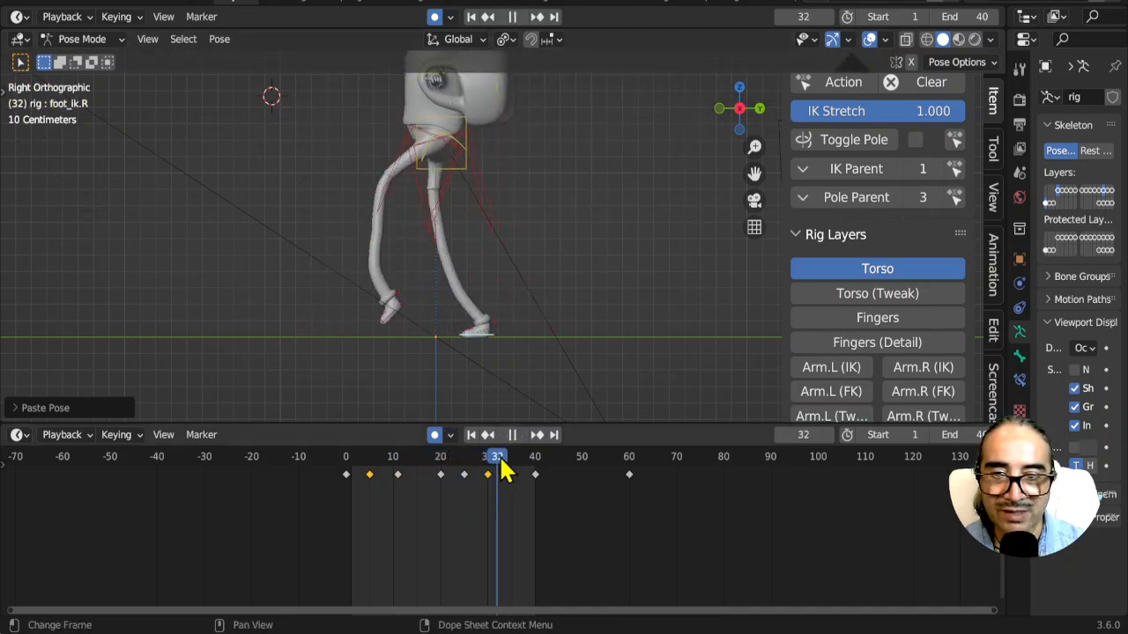
{"action": "key", "text": "space"}
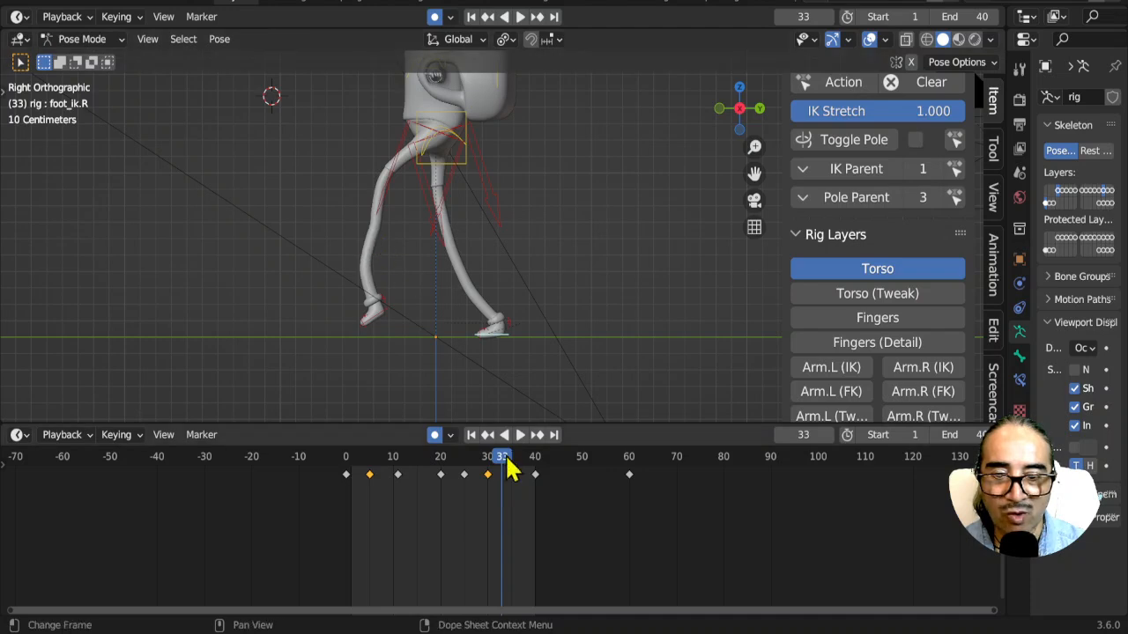
{"action": "key", "text": "space"}
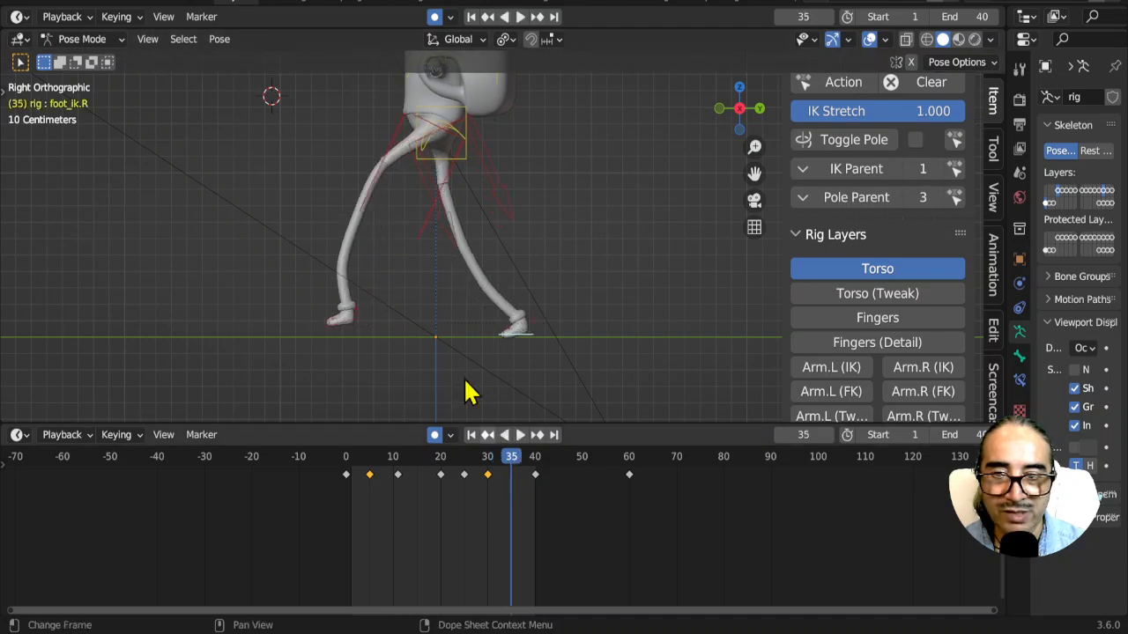
{"action": "key", "text": "space"}
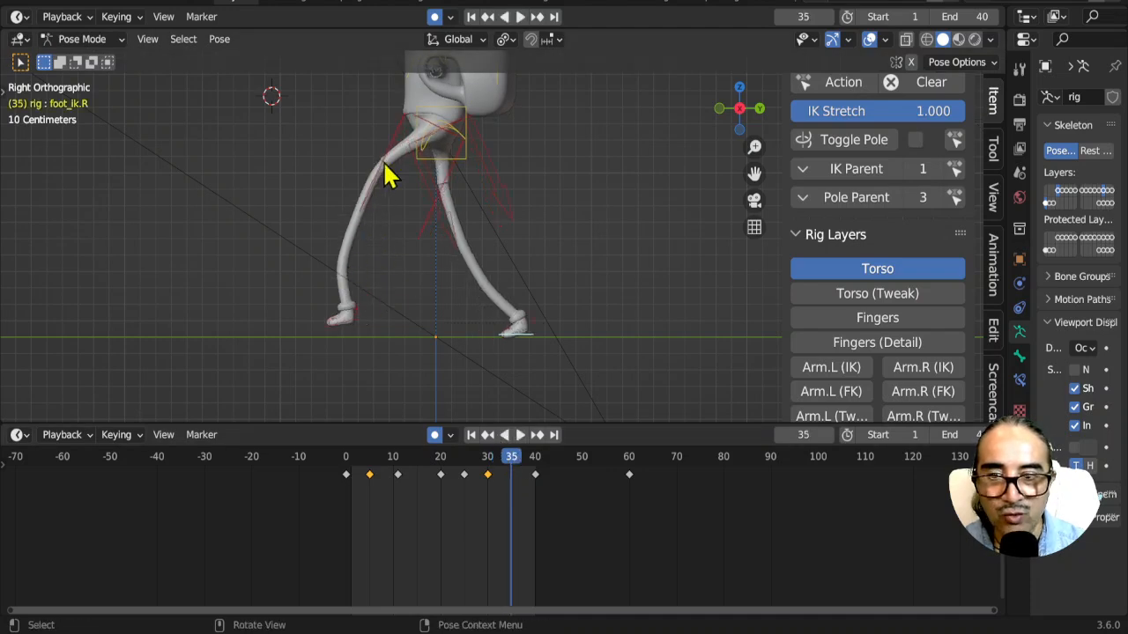
Step: Show the tweak control layers for both the left and right legs
{"action": "scroll", "coordinate": [820, 299], "scroll_direction": "down", "scroll_amount": 4}
{"action": "left_click", "coordinate": [848, 362]}
{"action": "left_click", "coordinate": [926, 361]}
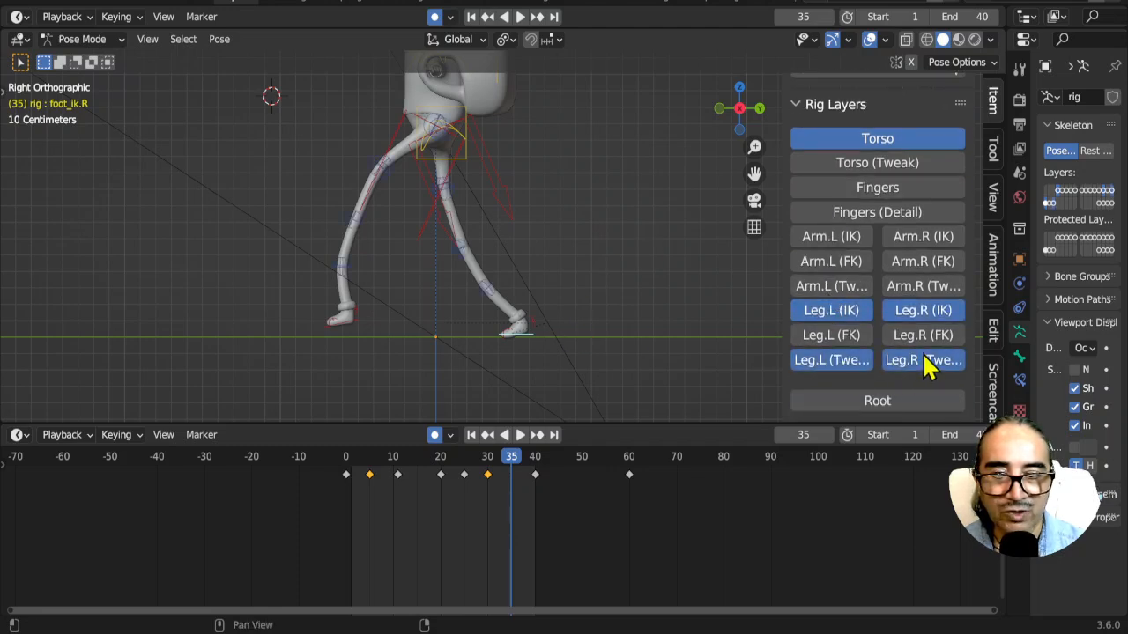
Step: At frame 35, move the left shin tweak control forward to bend the left knee more
{"action": "left_click", "coordinate": [354, 220]}
{"action": "left_click_drag", "start_coordinate": [456, 457], "coordinate": [510, 472]}
{"action": "scroll", "coordinate": [511, 472], "scroll_direction": "up", "scroll_amount": 2}
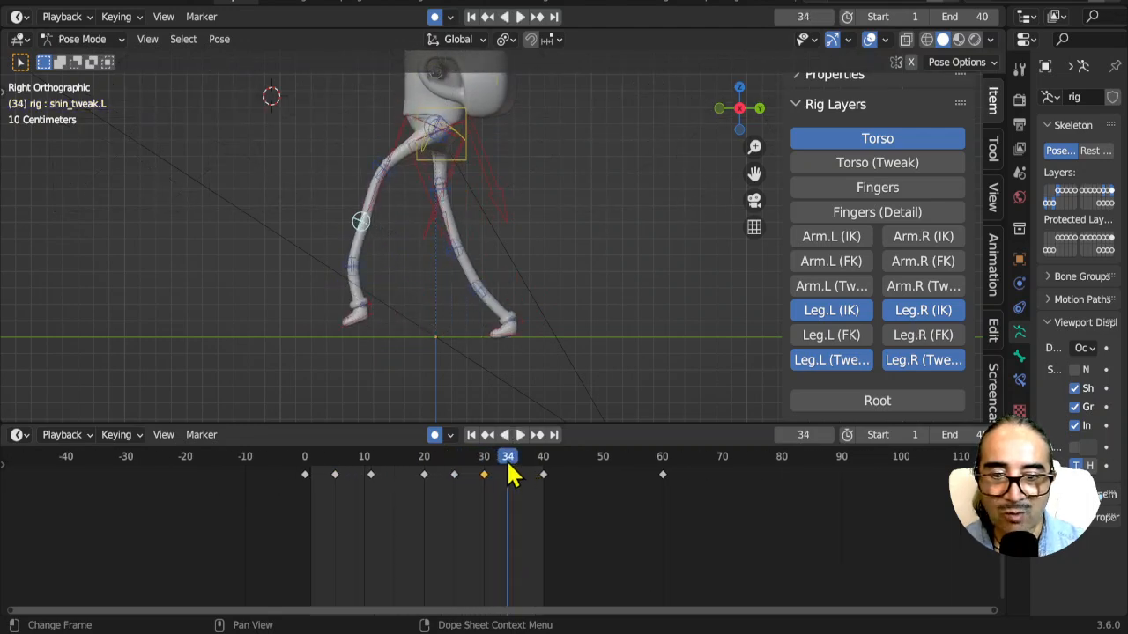
{"action": "left_click", "coordinate": [516, 472]}
{"action": "key", "text": "g"}
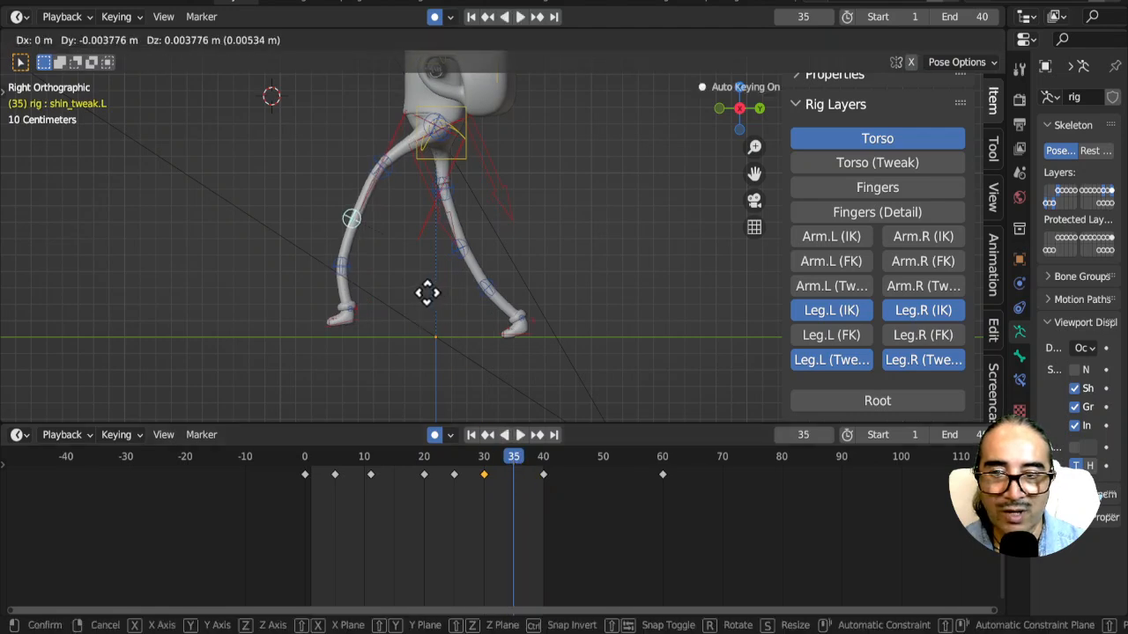
{"action": "left_click", "coordinate": [416, 304]}
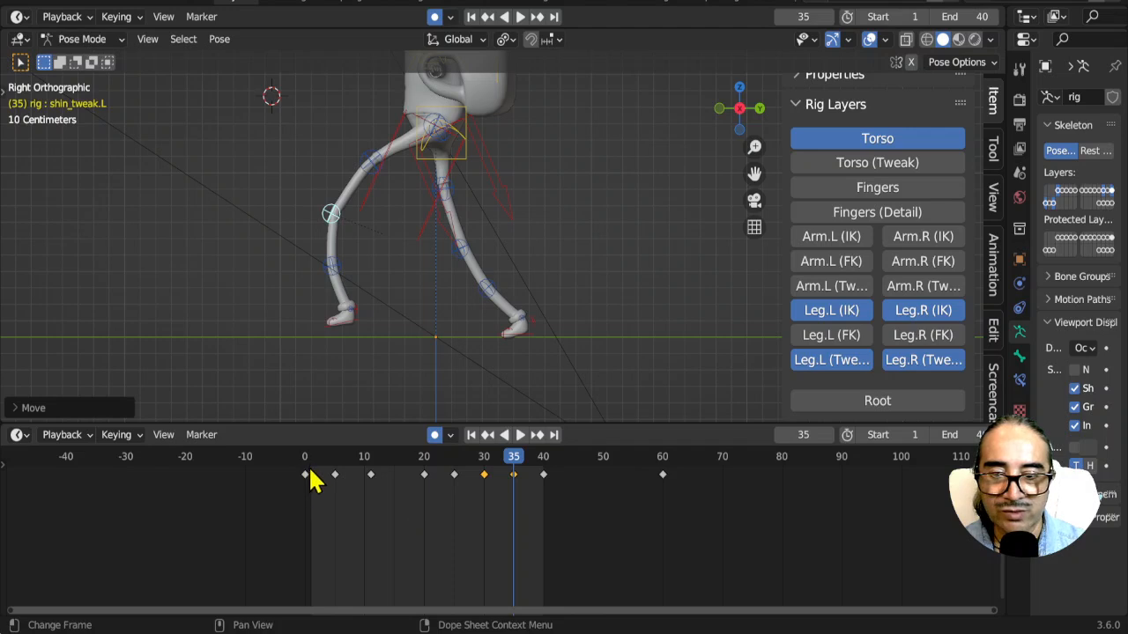
Step: At frame 15, move the right shin tweak control forward to bend the right knee more
{"action": "left_click", "coordinate": [308, 476]}
{"action": "key", "text": "space"}
{"action": "left_click_drag", "start_coordinate": [391, 494], "coordinate": [398, 496]}
{"action": "key", "text": "g"}
{"action": "left_click", "coordinate": [419, 310]}
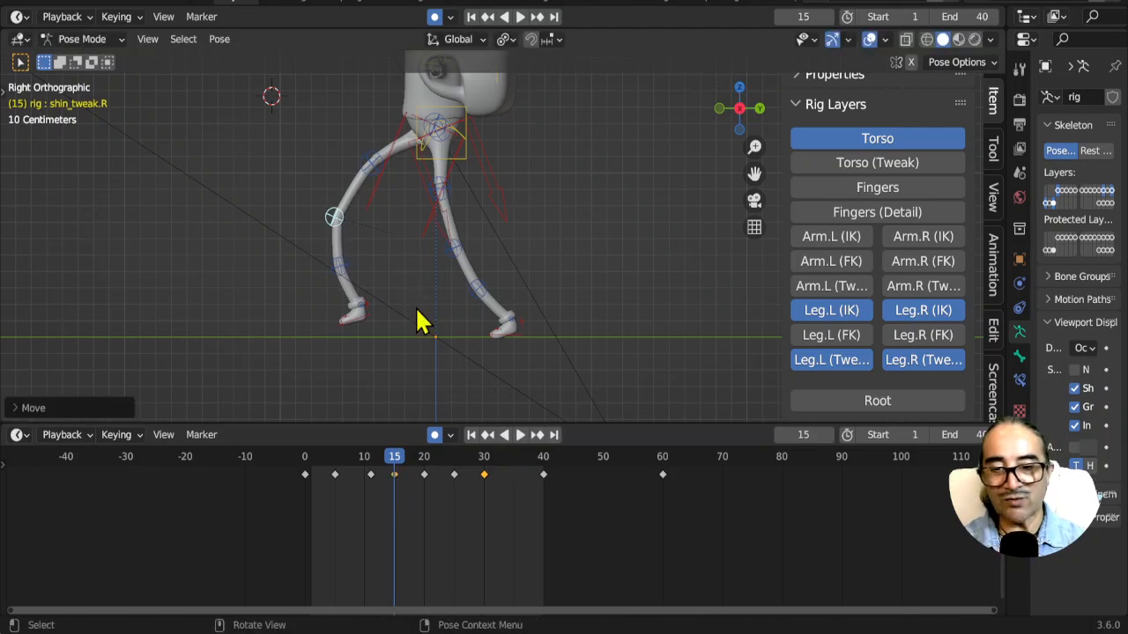
Step: At frame 1, turn on all the limb and torso rig layers, then restore only Torso, leg IK and leg tweak layers
{"action": "left_click_drag", "start_coordinate": [326, 459], "coordinate": [315, 490]}
{"action": "scroll", "coordinate": [604, 541], "scroll_direction": "down", "scroll_amount": 3}
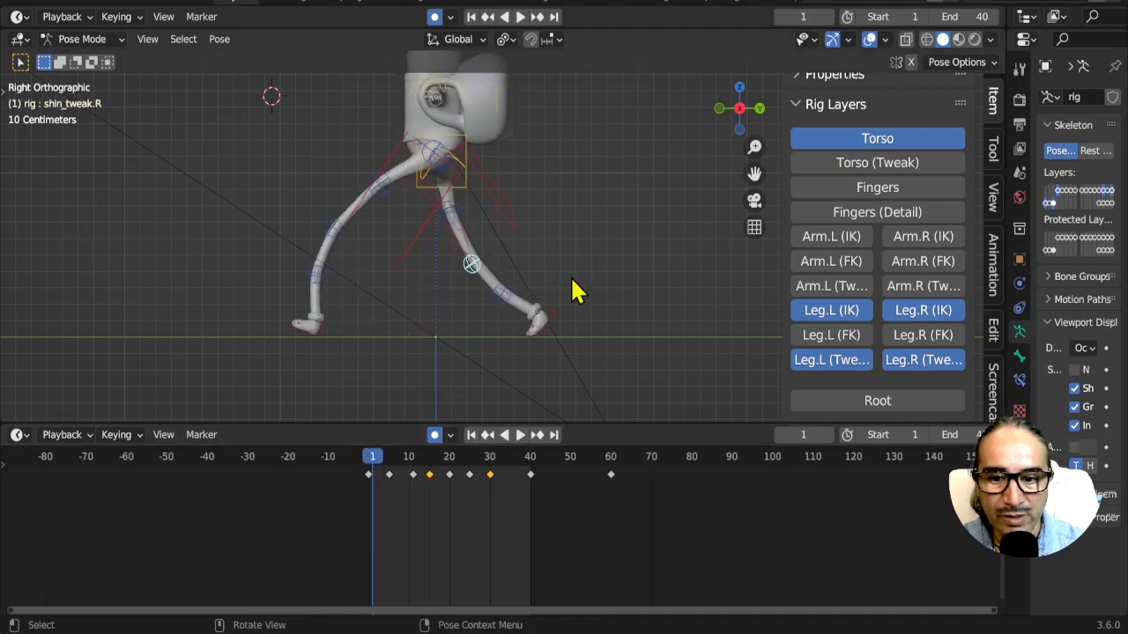
{"action": "mouse_move", "coordinate": [846, 338]}
{"action": "left_mouse_down"}
{"action": "mouse_move", "coordinate": [872, 156]}
{"action": "mouse_move", "coordinate": [916, 344]}
{"action": "left_mouse_up"}
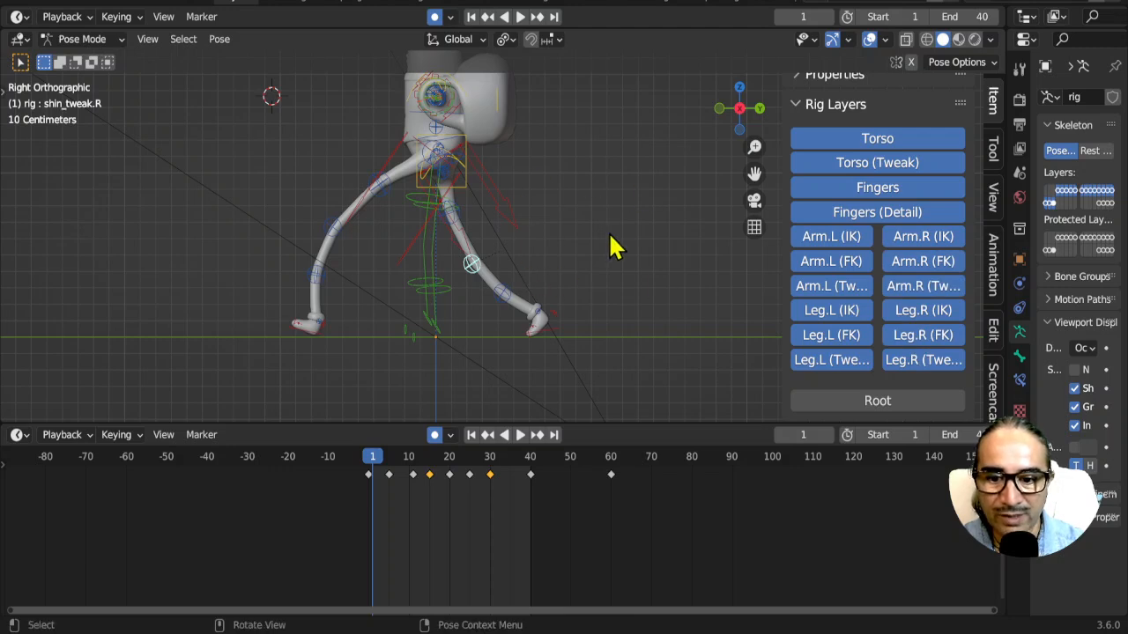
{"action": "scroll", "coordinate": [527, 257], "scroll_direction": "down", "scroll_amount": 2}
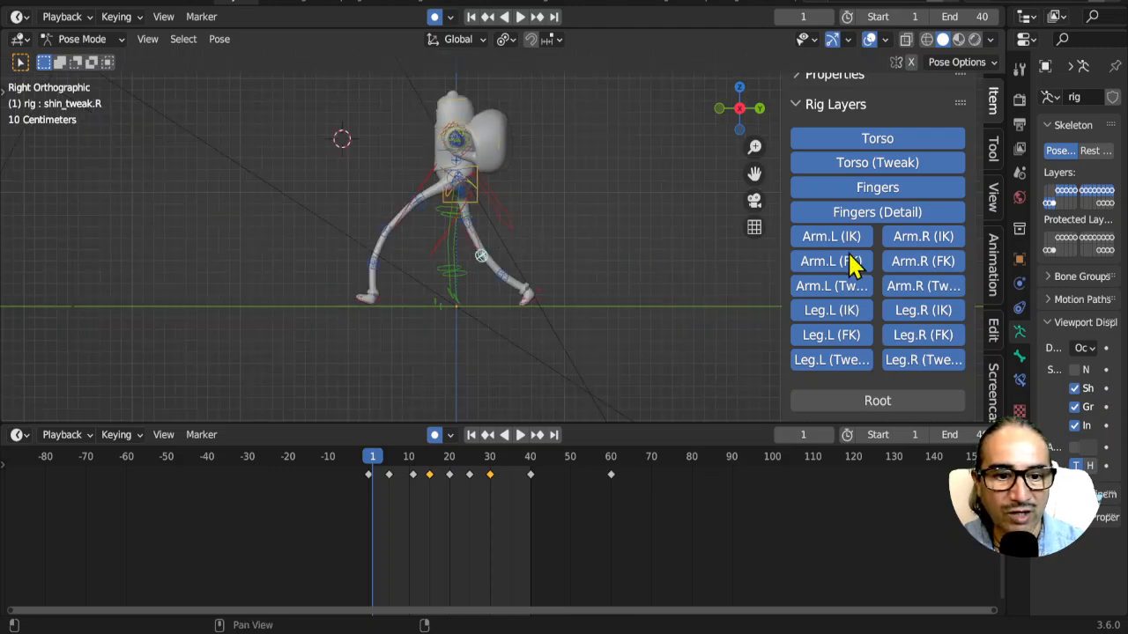
{"action": "mouse_move", "coordinate": [852, 315]}
{"action": "left_mouse_down"}
{"action": "mouse_move", "coordinate": [840, 169]}
{"action": "mouse_move", "coordinate": [913, 226]}
{"action": "mouse_move", "coordinate": [934, 336]}
{"action": "left_mouse_up"}
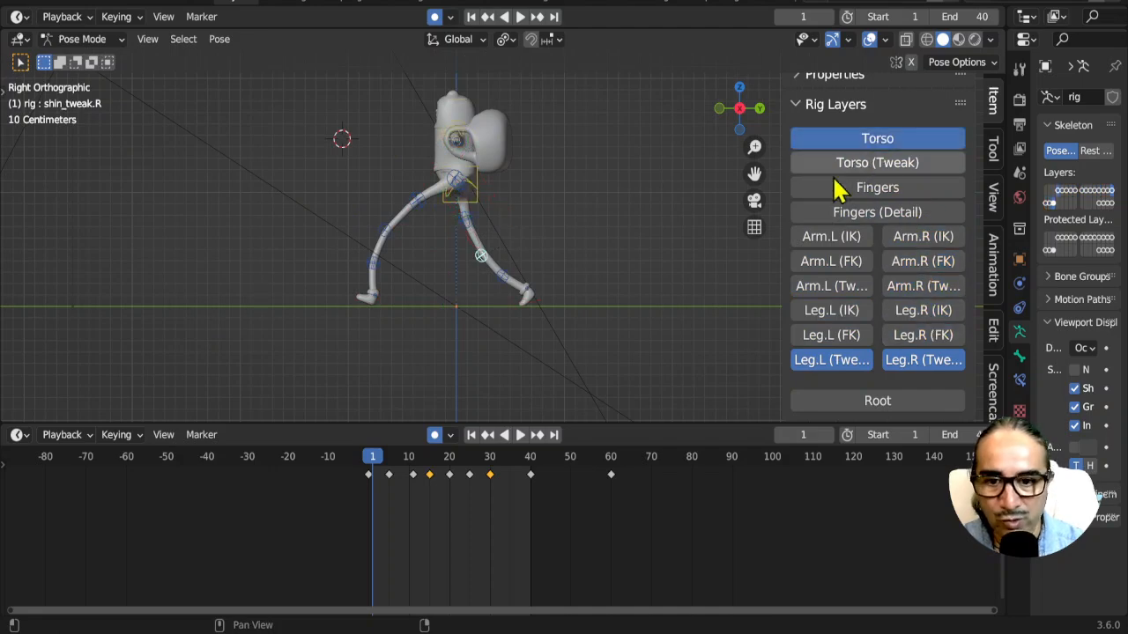
{"action": "left_click", "coordinate": [848, 317]}
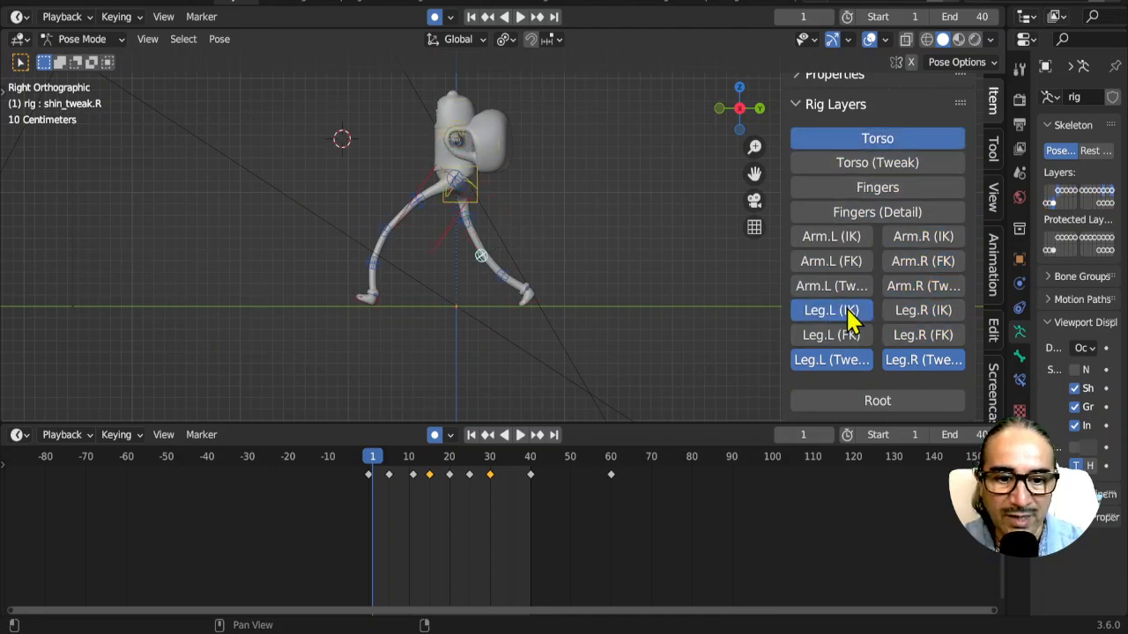
{"action": "left_click", "coordinate": [927, 312]}
{"action": "scroll", "coordinate": [649, 327], "scroll_direction": "up", "scroll_amount": 3}
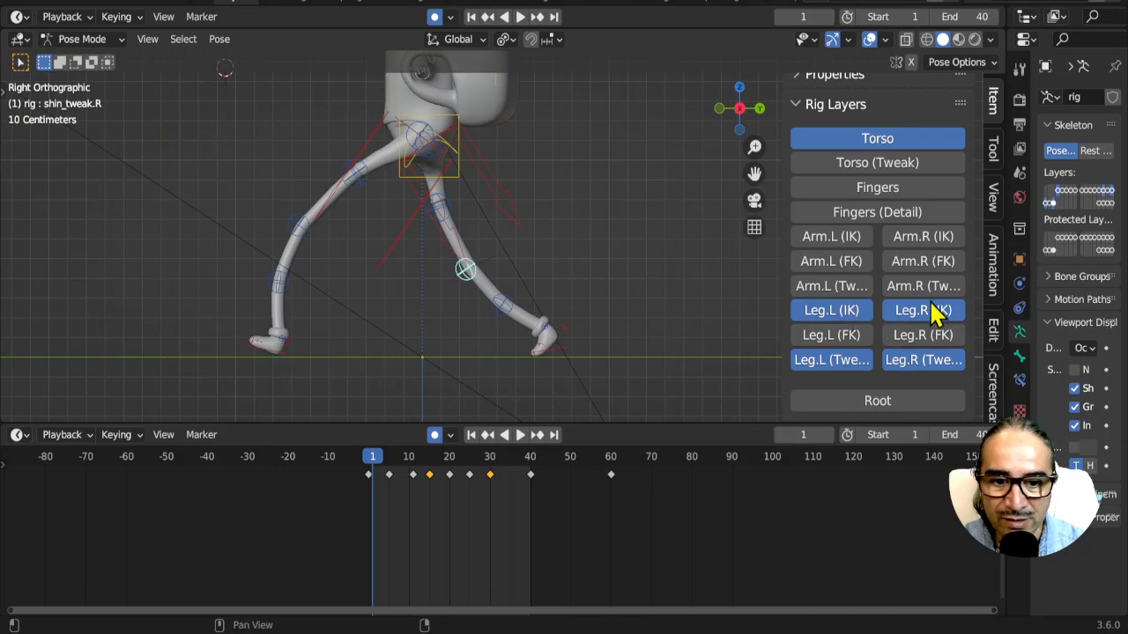
Step: Select all visible rig controls, delete their keyframe at frame 11, and replay the animation before returning to frame 0
{"action": "key", "text": "a"}
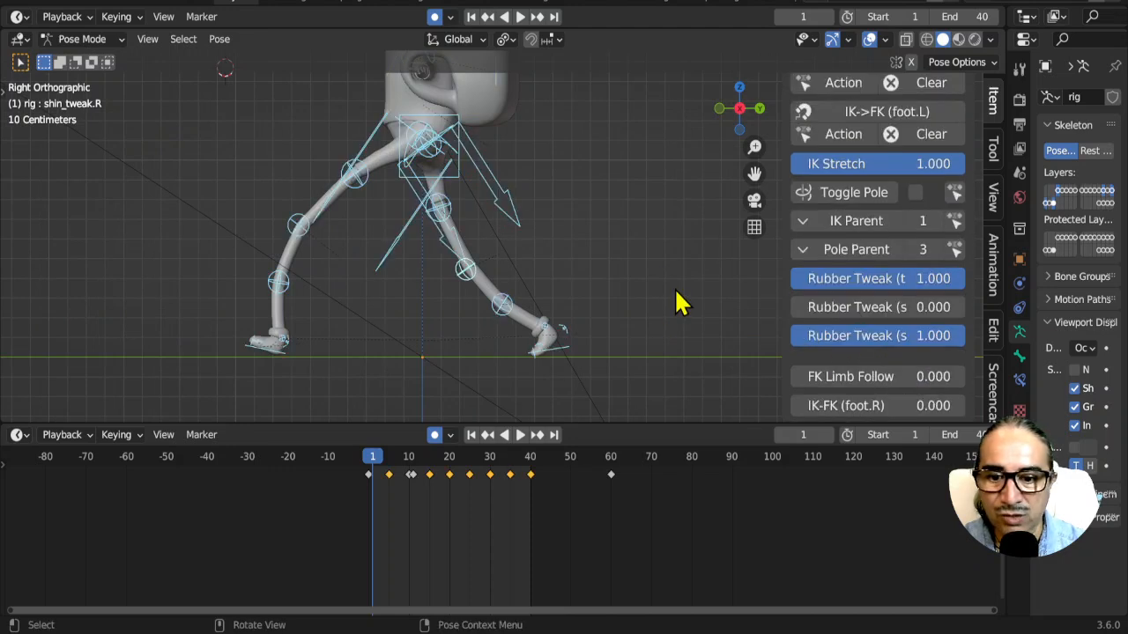
{"action": "left_click", "coordinate": [414, 500]}
{"action": "scroll", "coordinate": [365, 506], "scroll_direction": "up", "scroll_amount": 4}
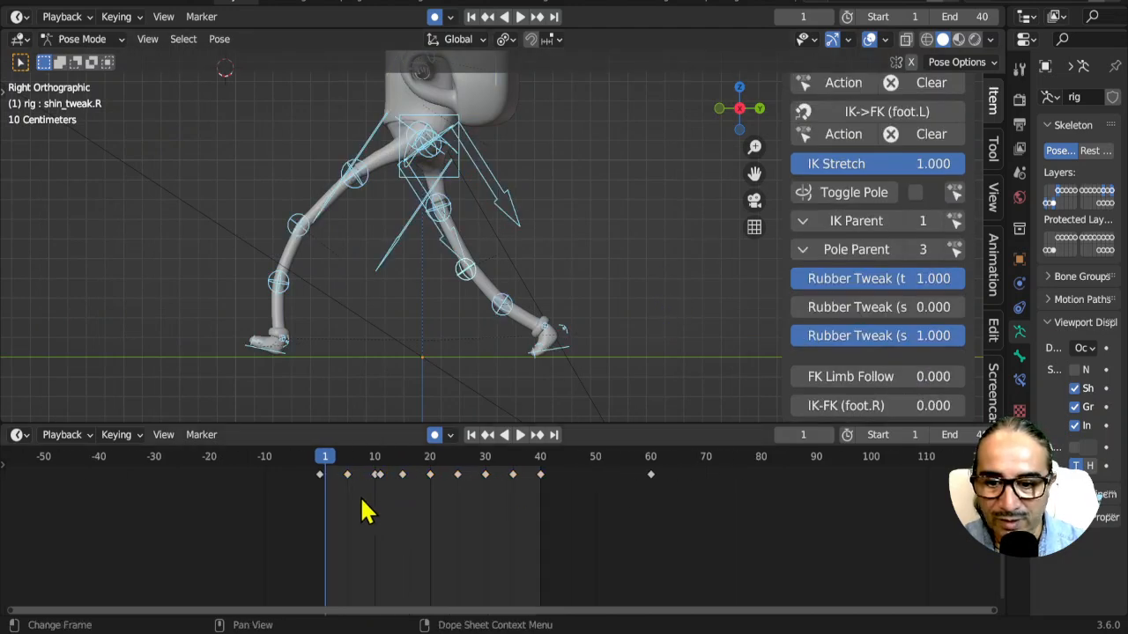
{"action": "key", "text": "x"}
{"action": "left_click", "coordinate": [347, 499]}
{"action": "key", "text": "space"}
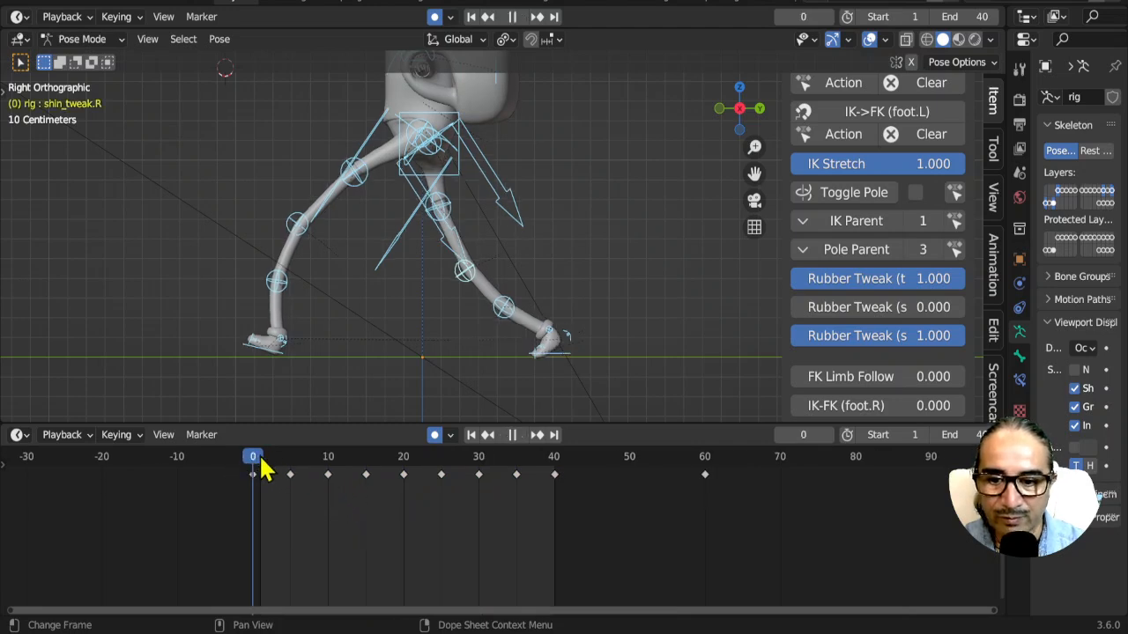
{"action": "left_click_drag", "start_coordinate": [325, 463], "coordinate": [236, 467]}
{"action": "key", "text": "Escape"}
Step: Try deleting the keyframes from frame 25 to frame 60 and play back the remaining poses
{"action": "left_click_drag", "start_coordinate": [782, 523], "coordinate": [434, 462]}
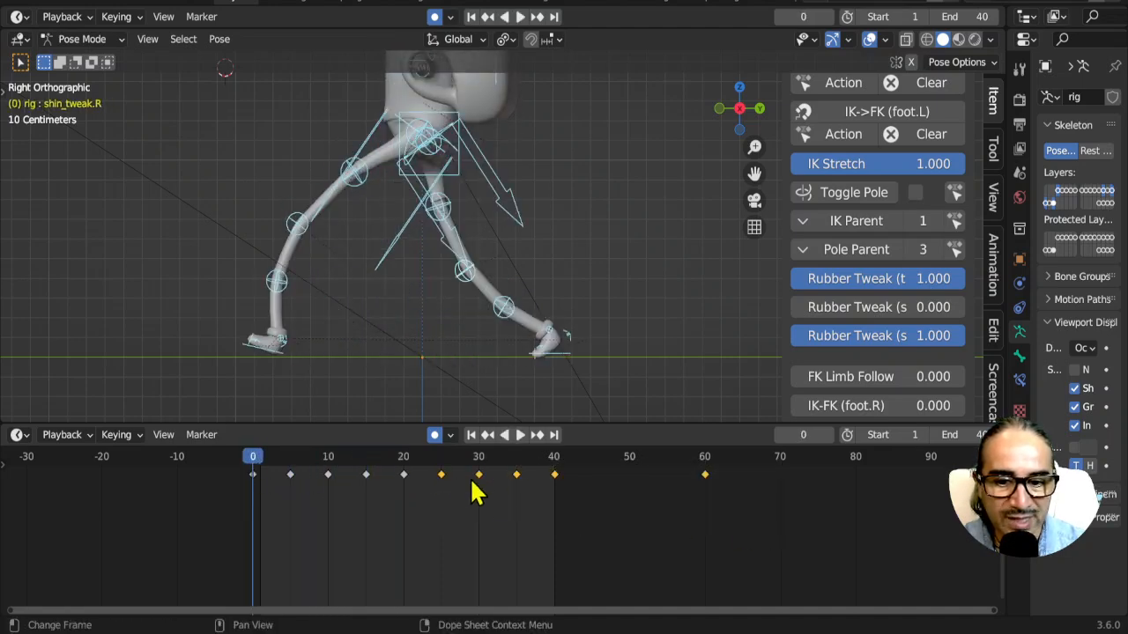
{"action": "key", "text": "x"}
{"action": "left_click", "coordinate": [439, 515]}
{"action": "key", "text": "space"}
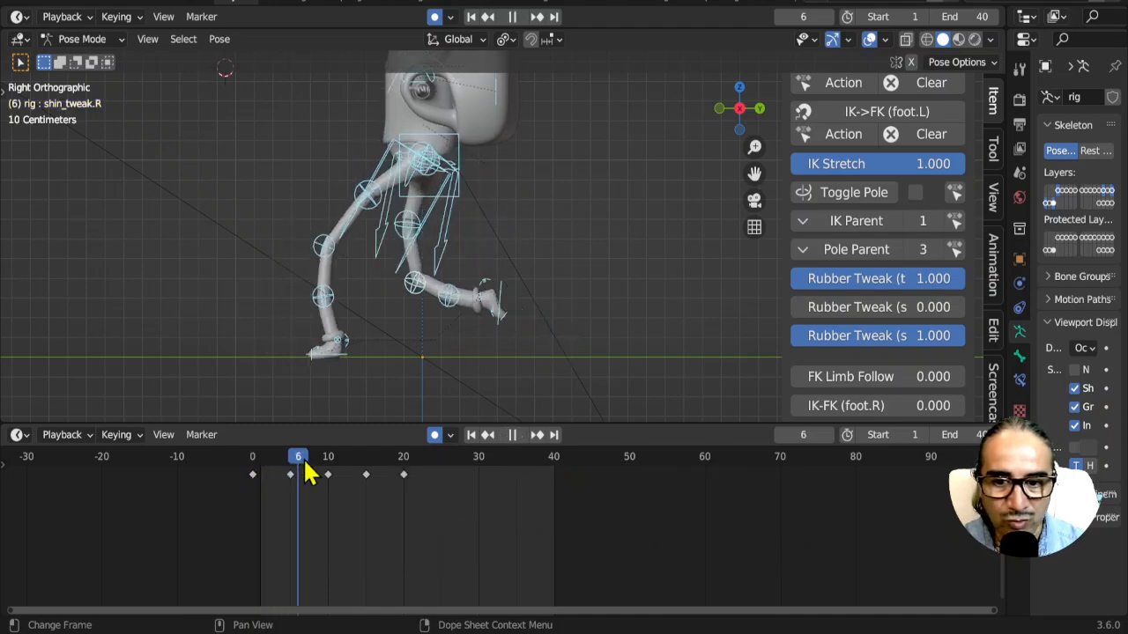
{"action": "key", "text": "Escape"}
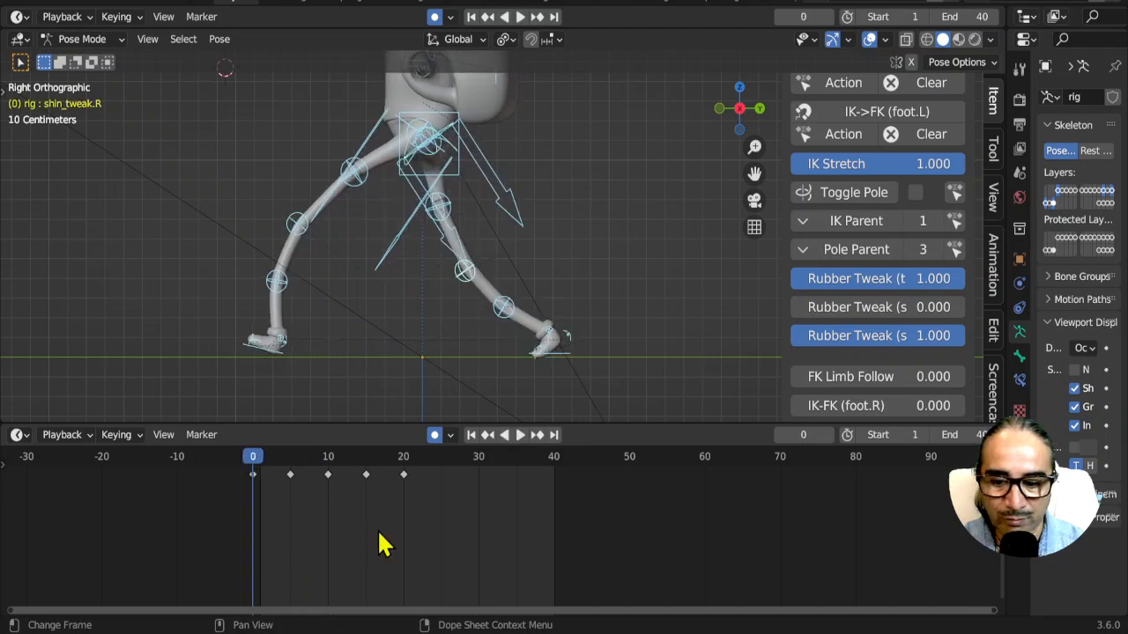
{"action": "key", "text": "ctrl+z"}
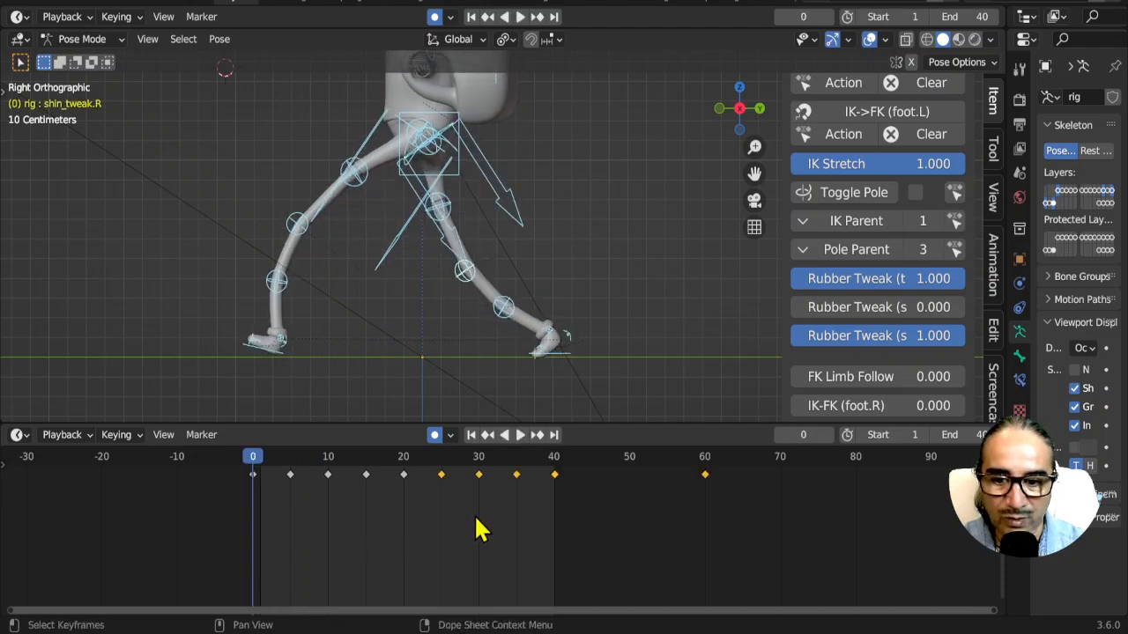
Step: Delete the keyframes of all selected controls from frame 25 to frame 60
{"action": "left_click_drag", "start_coordinate": [781, 518], "coordinate": [433, 467]}
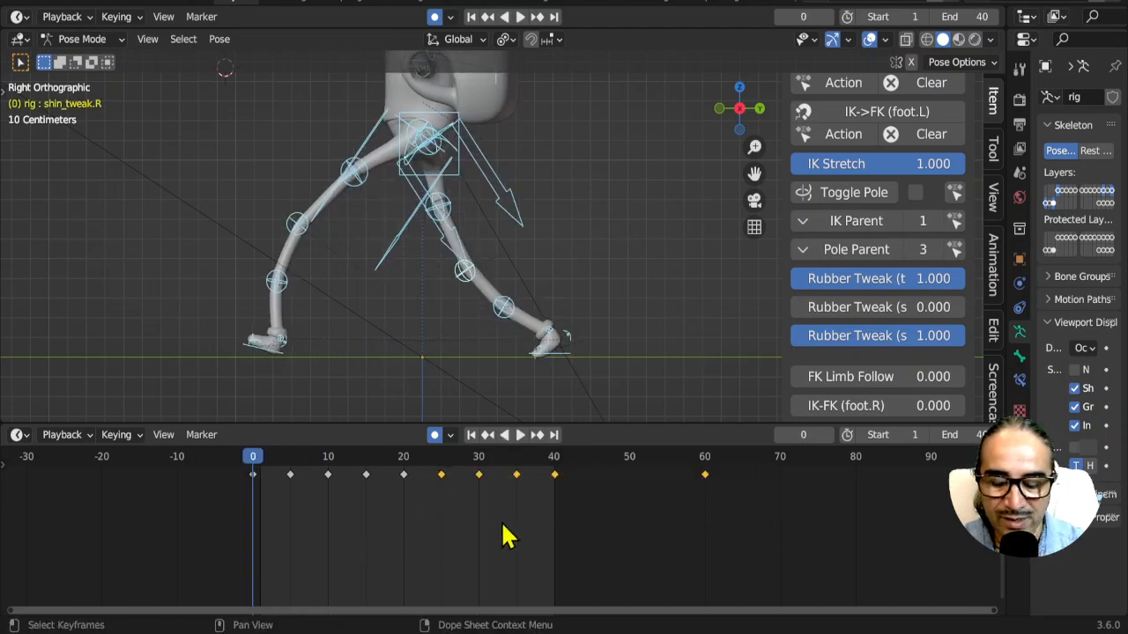
{"action": "key", "text": "x"}
{"action": "left_click", "coordinate": [467, 523]}
Step: At frame 10, move the right shin tweak about 0.06 m in Y and 0.05 m in Z, and shift the right mid-thigh tweak forward
{"action": "left_click_drag", "start_coordinate": [252, 466], "coordinate": [333, 467]}
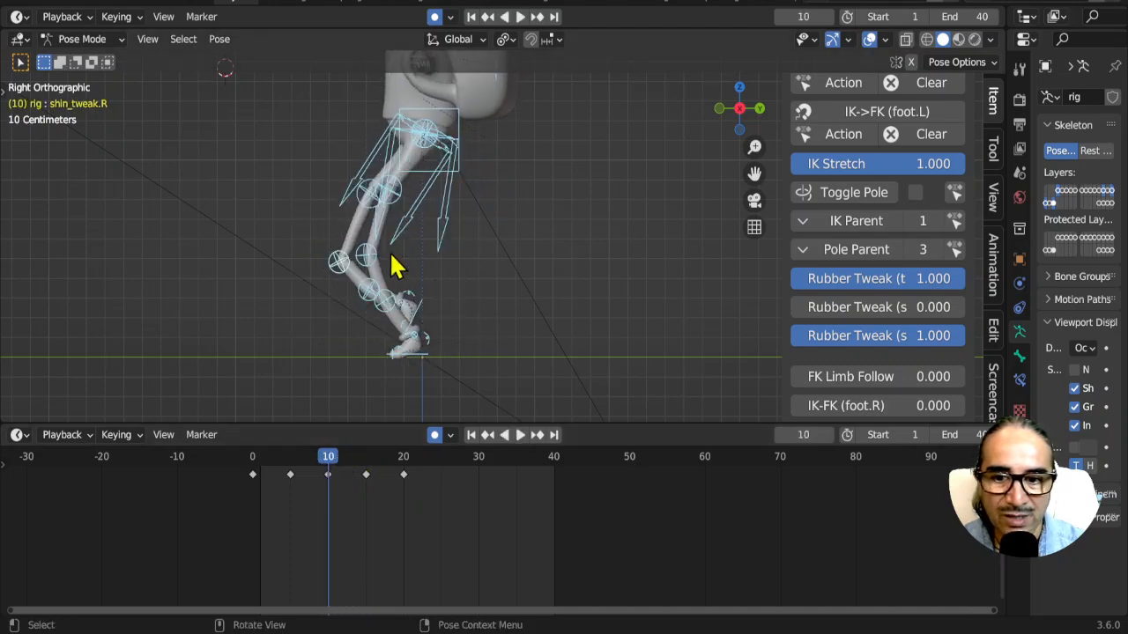
{"action": "left_click", "coordinate": [362, 199]}
{"action": "left_click", "coordinate": [341, 268]}
{"action": "key", "text": "g"}
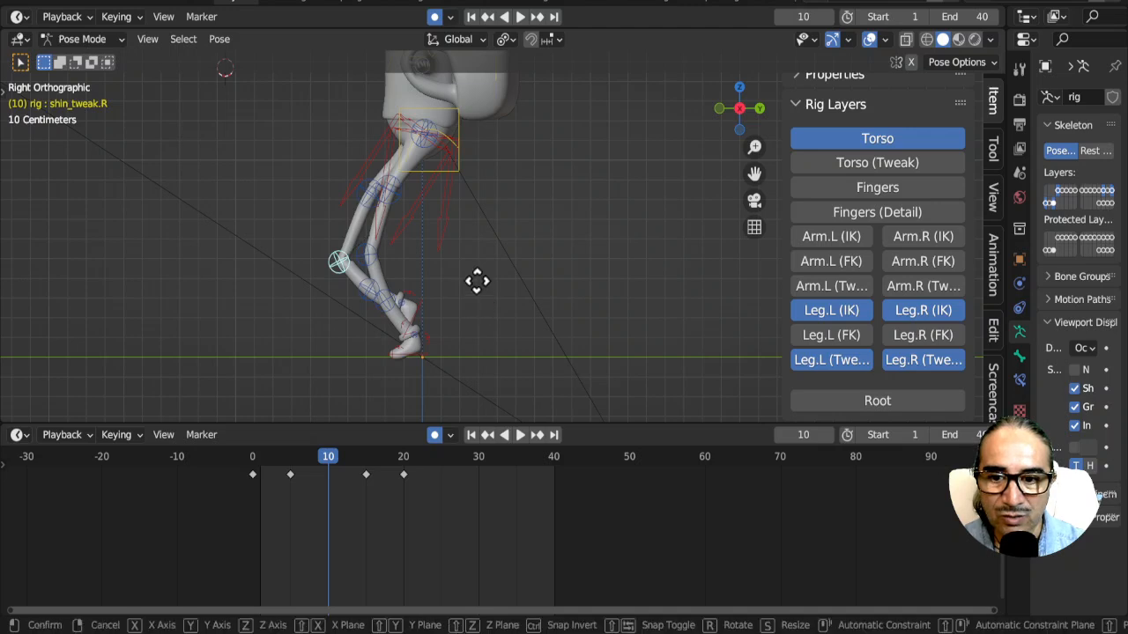
{"action": "left_click", "coordinate": [491, 276]}
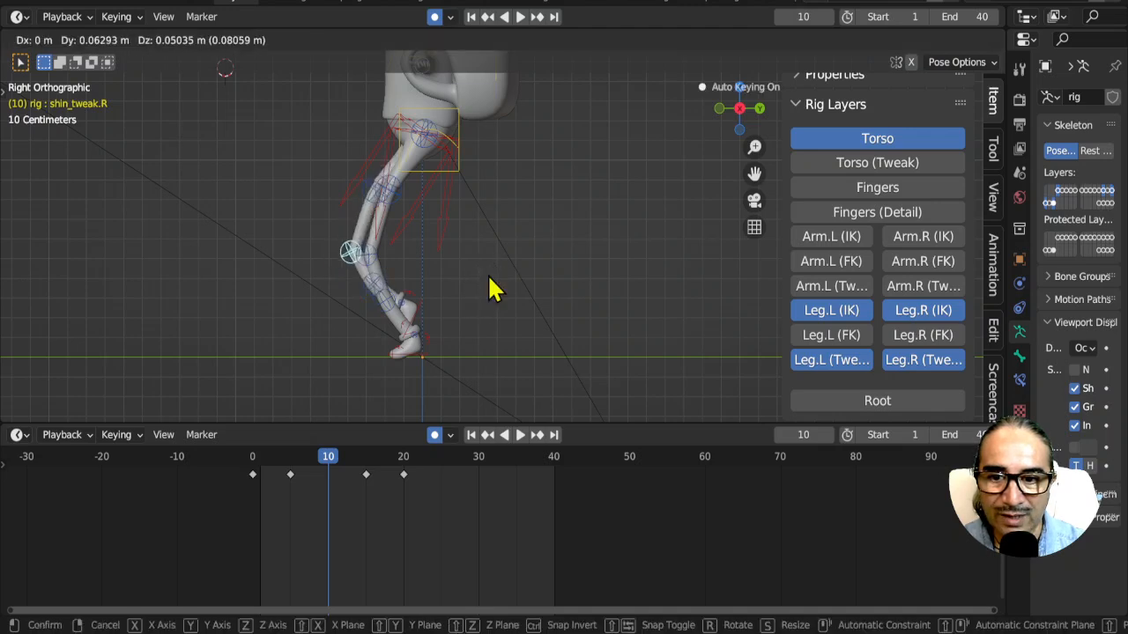
{"action": "left_click", "coordinate": [371, 189]}
{"action": "key", "text": "g"}
{"action": "left_click", "coordinate": [438, 254]}
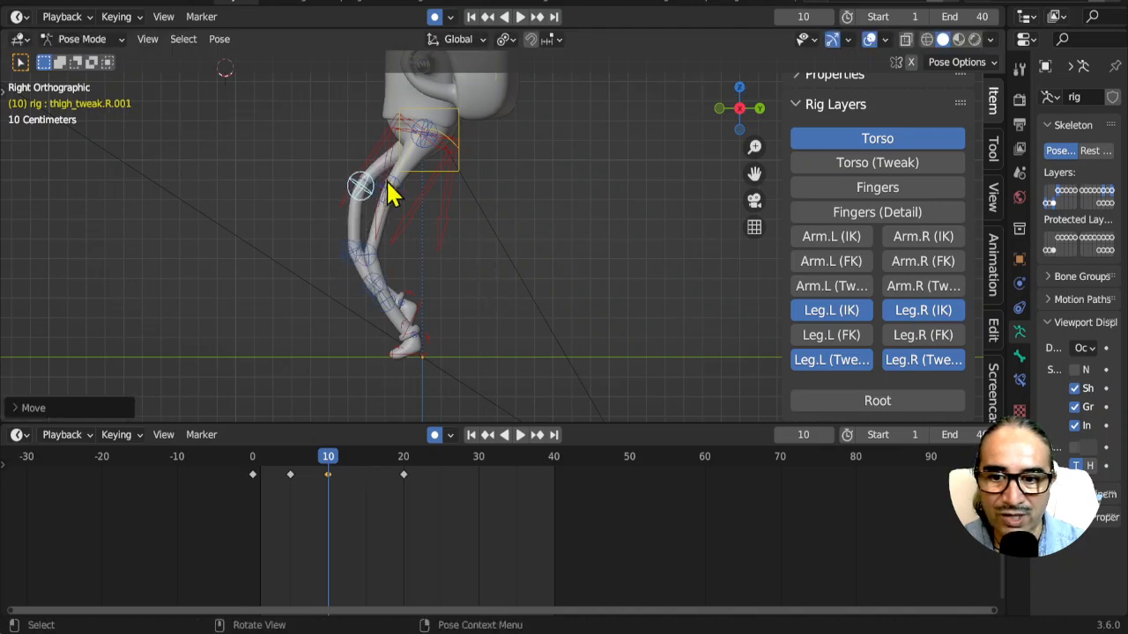
{"action": "left_click", "coordinate": [353, 253]}
Step: At frame 15, move the right foot IK control forward and up and rotate it about 35 degrees
{"action": "left_click_drag", "start_coordinate": [243, 463], "coordinate": [372, 485]}
{"action": "left_click", "coordinate": [328, 350]}
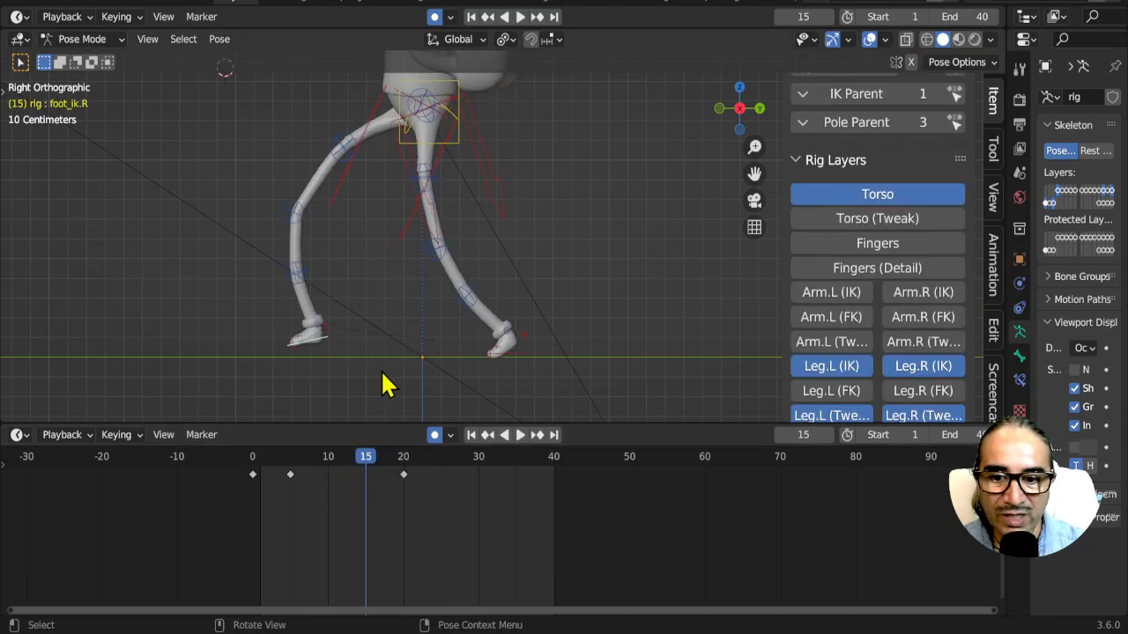
{"action": "scroll", "coordinate": [370, 373], "scroll_direction": "up", "scroll_amount": 2}
{"action": "middle_click_drag", "start_coordinate": [370, 373], "coordinate": [496, 355], "text": "shift"}
{"action": "key", "text": "g"}
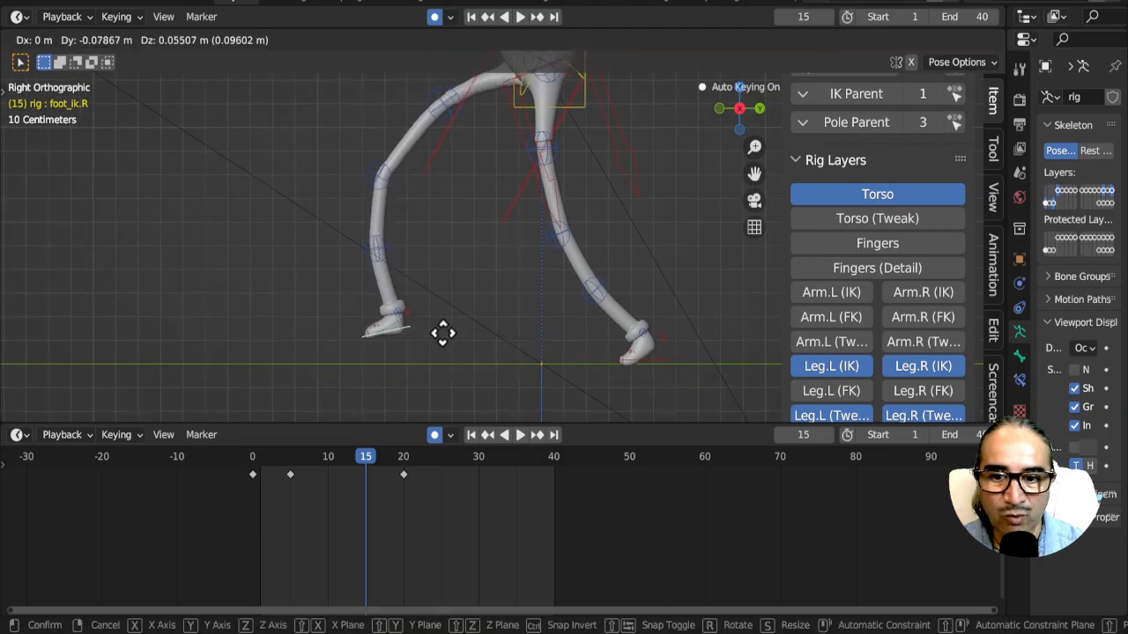
{"action": "left_click", "coordinate": [443, 325]}
{"action": "key", "text": "r"}
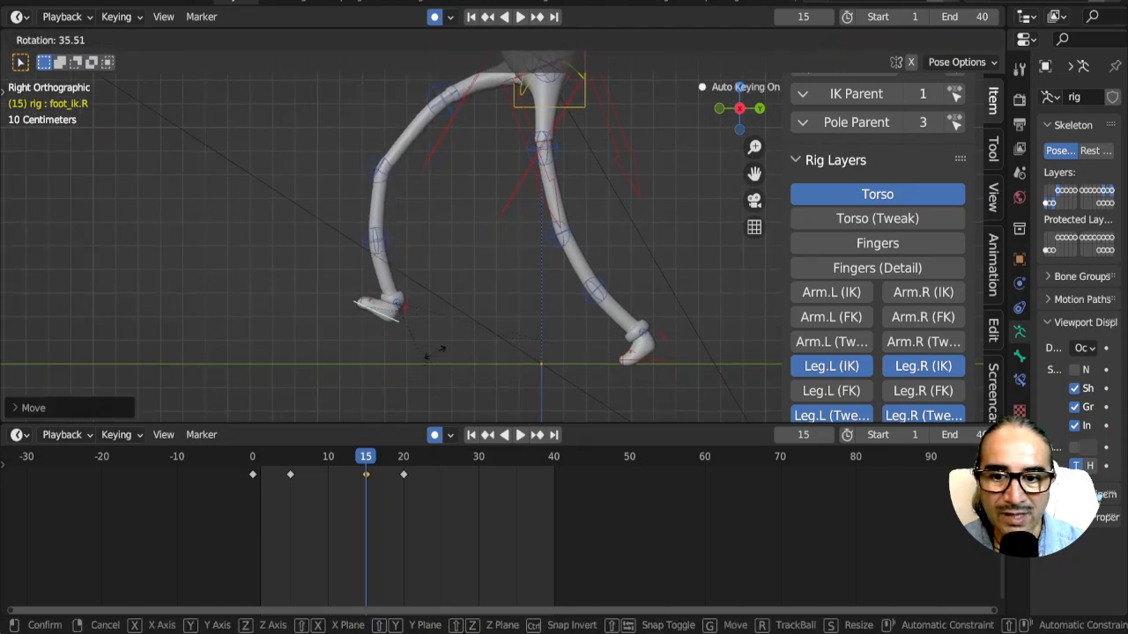
{"action": "left_click", "coordinate": [441, 349]}
Step: Rotate the right foot's heel control about 26 degrees and rotate its toe control upward at frame 15
{"action": "left_click", "coordinate": [408, 315]}
{"action": "key", "text": "r"}
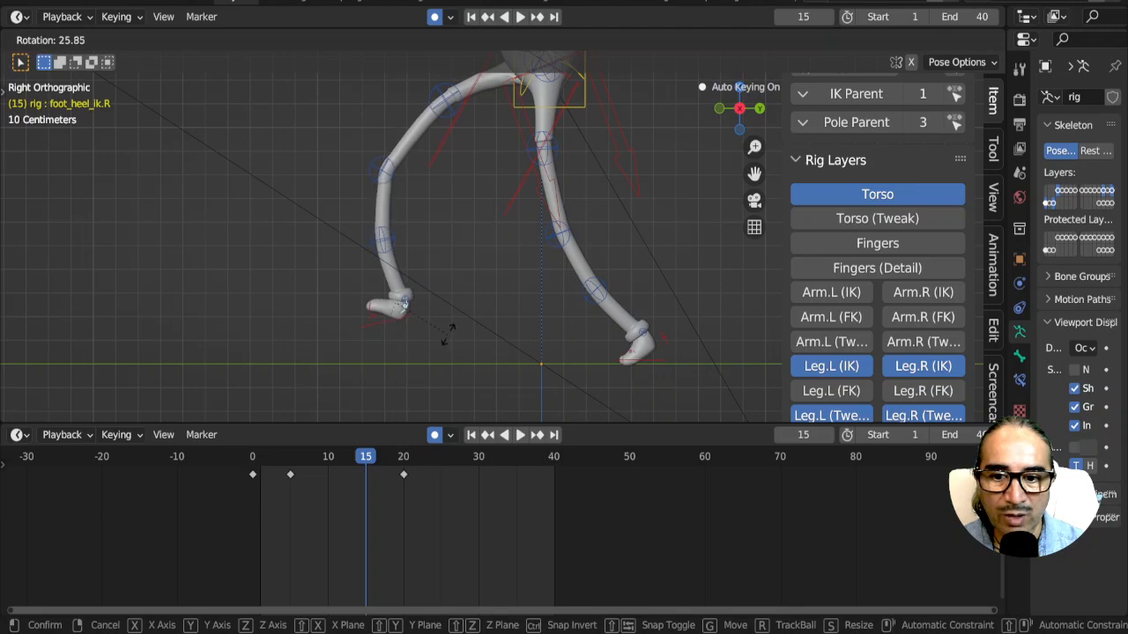
{"action": "left_click", "coordinate": [448, 337]}
{"action": "left_click", "coordinate": [378, 319]}
{"action": "scroll", "coordinate": [432, 365], "scroll_direction": "up", "scroll_amount": 2}
{"action": "key", "text": "r"}
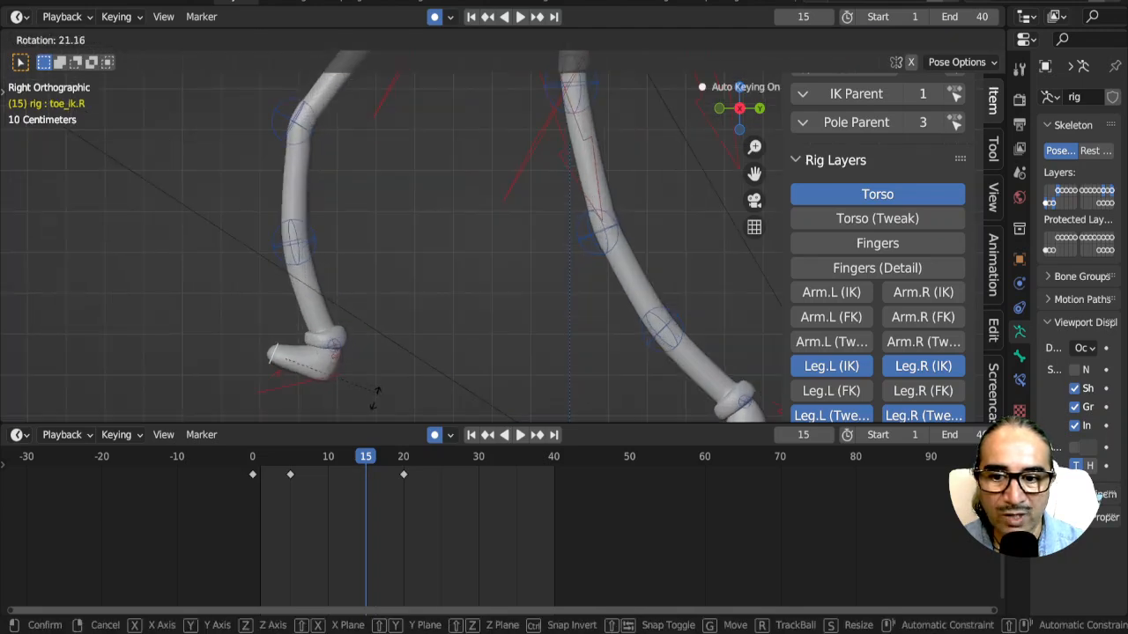
{"action": "left_click", "coordinate": [346, 393]}
{"action": "scroll", "coordinate": [378, 378], "scroll_direction": "down", "scroll_amount": 4}
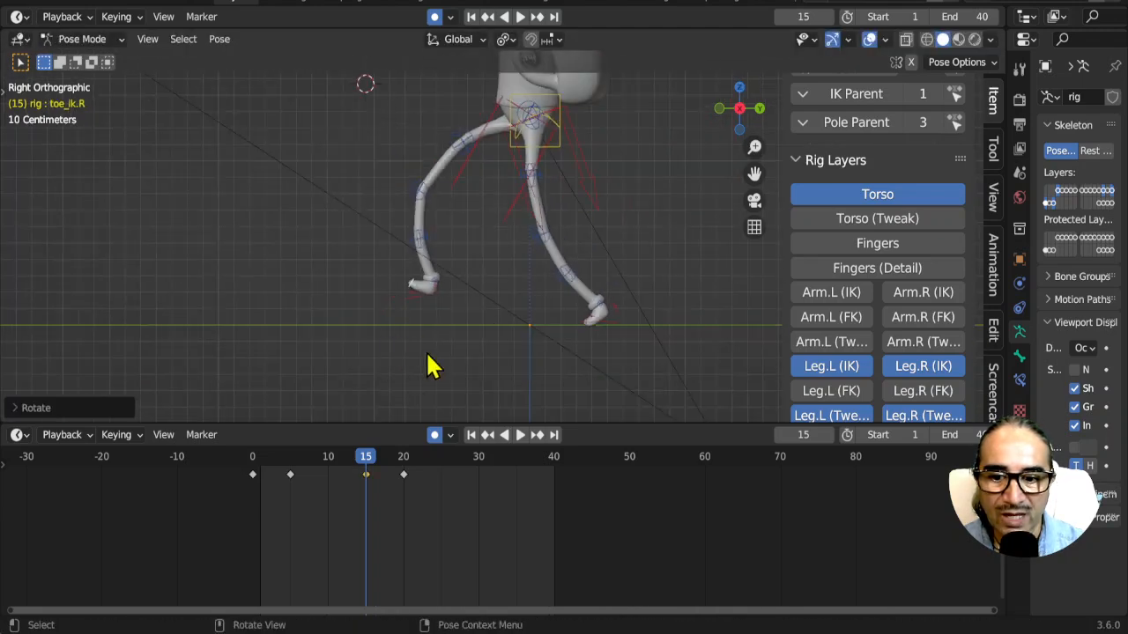
Step: Copy the keyframes of all controls from frames 0 to 20 and paste them mirrored at frame 20 to complete the 40-frame cycle
{"action": "key", "text": "a"}
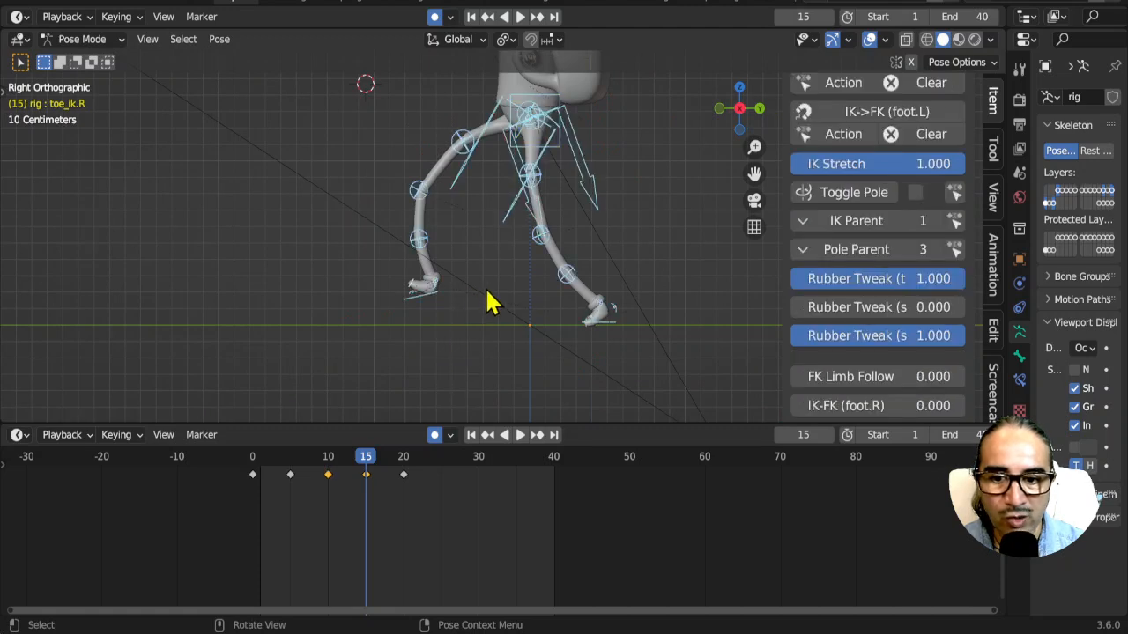
{"action": "left_click_drag", "start_coordinate": [432, 500], "coordinate": [235, 458]}
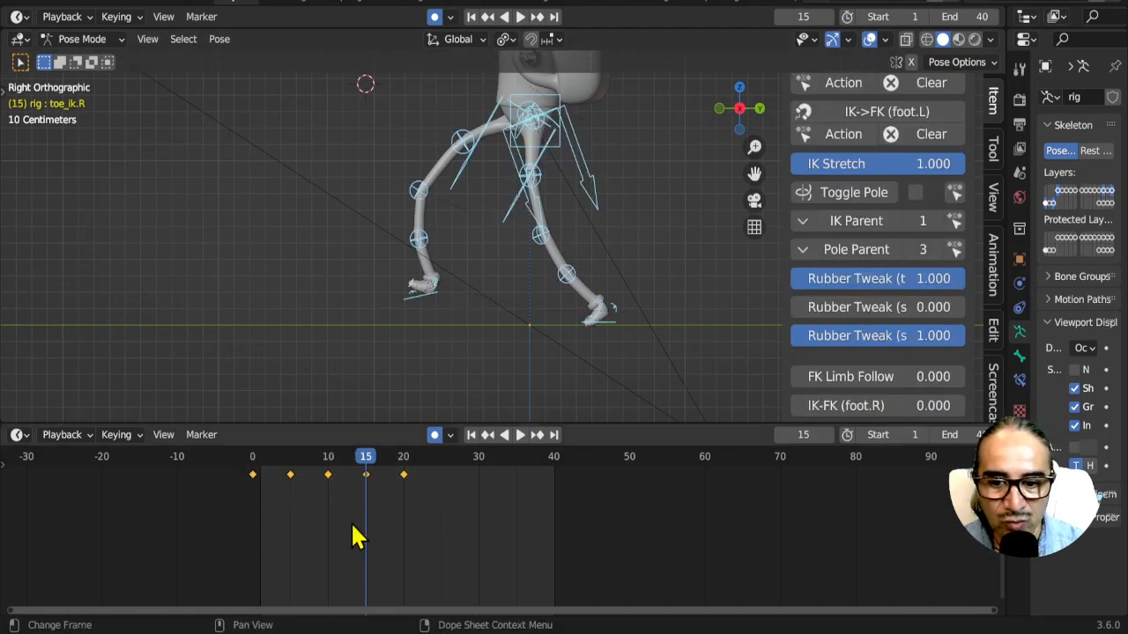
{"action": "scroll", "coordinate": [352, 524], "scroll_direction": "up", "scroll_amount": 3}
{"action": "scroll", "coordinate": [359, 517], "scroll_direction": "up", "scroll_amount": 4, "text": "ctrl"}
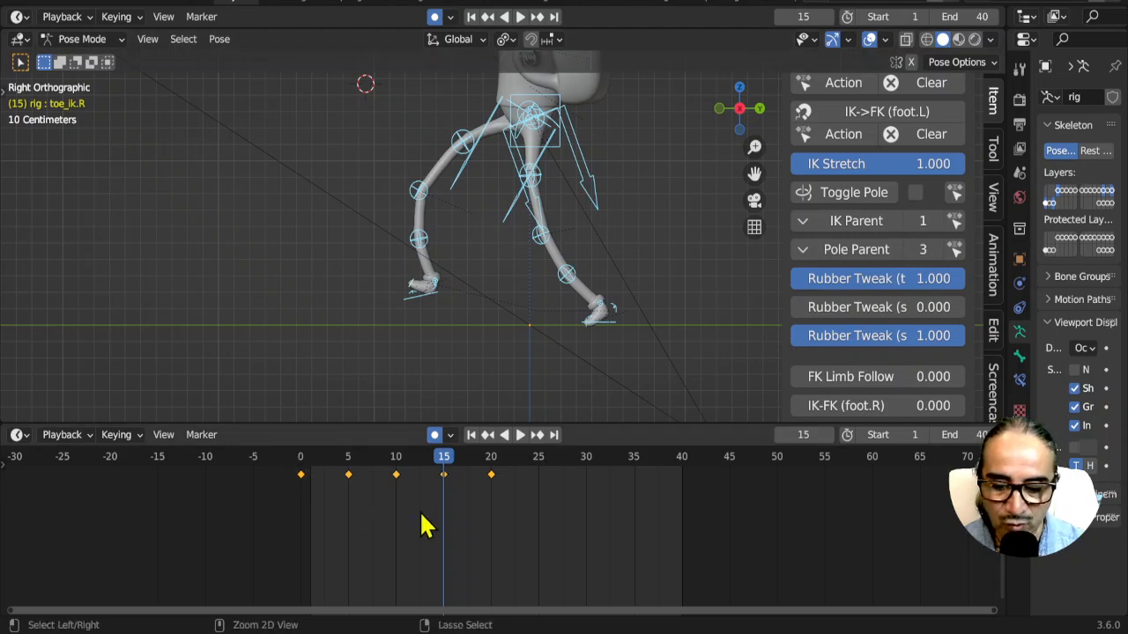
{"action": "key", "text": "space"}
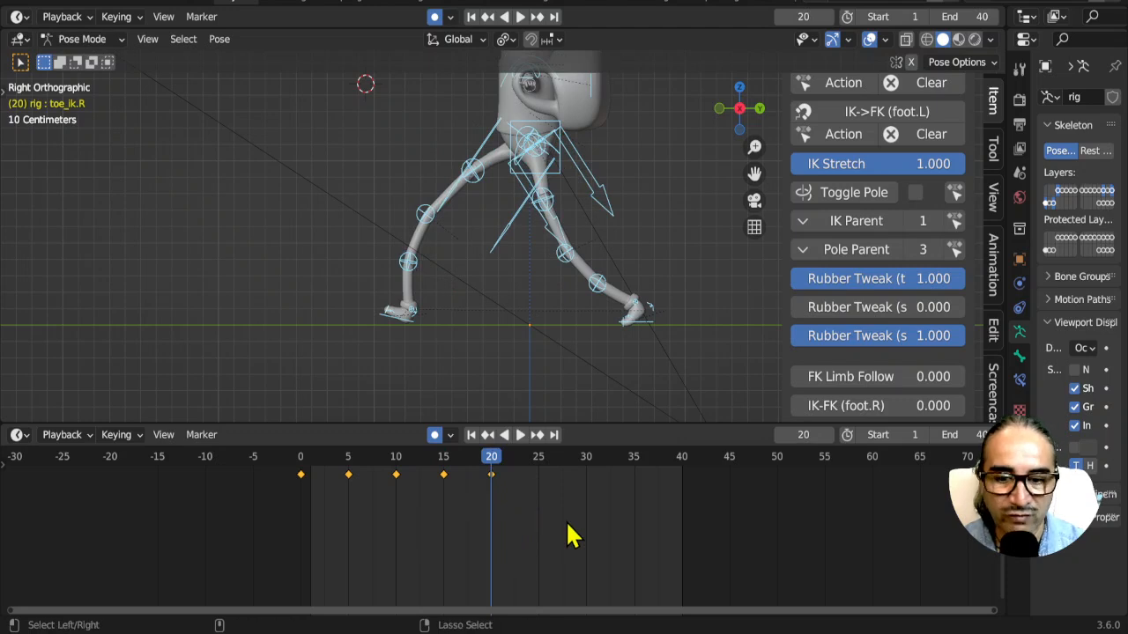
{"action": "scroll", "coordinate": [594, 307], "scroll_direction": "down", "scroll_amount": 2}
Step: Hide the viewport overlays, play the walk cycle from several angles, and return to frame 0
{"action": "key", "text": "space"}
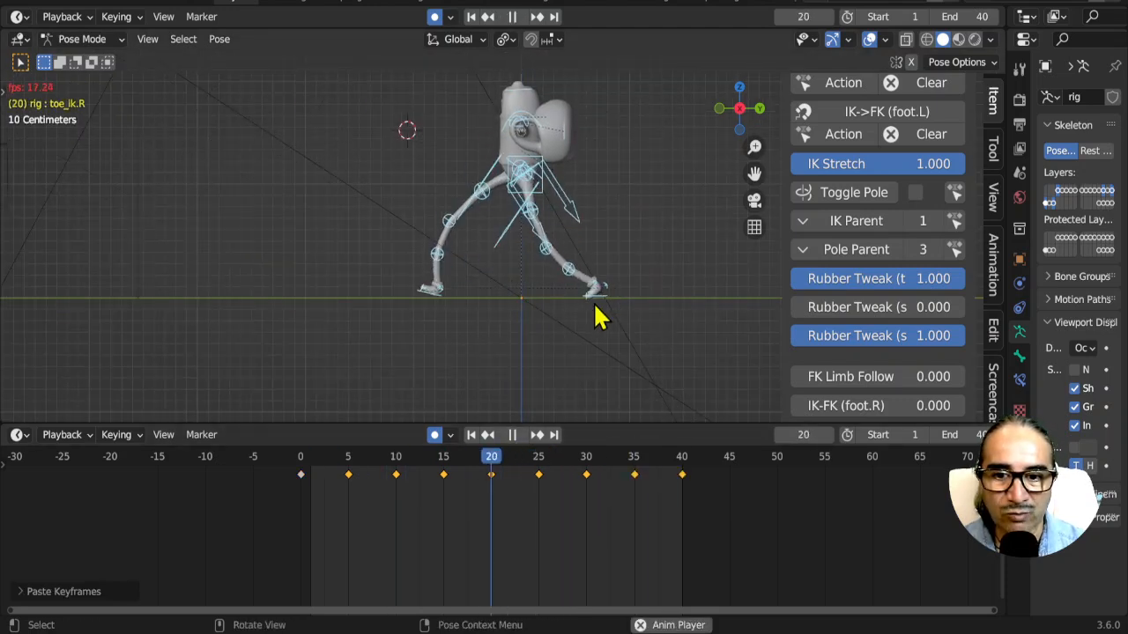
{"action": "left_click", "coordinate": [870, 38]}
{"action": "scroll", "coordinate": [599, 293], "scroll_direction": "up", "scroll_amount": 2}
{"action": "middle_click_drag", "start_coordinate": [490, 364], "coordinate": [649, 383]}
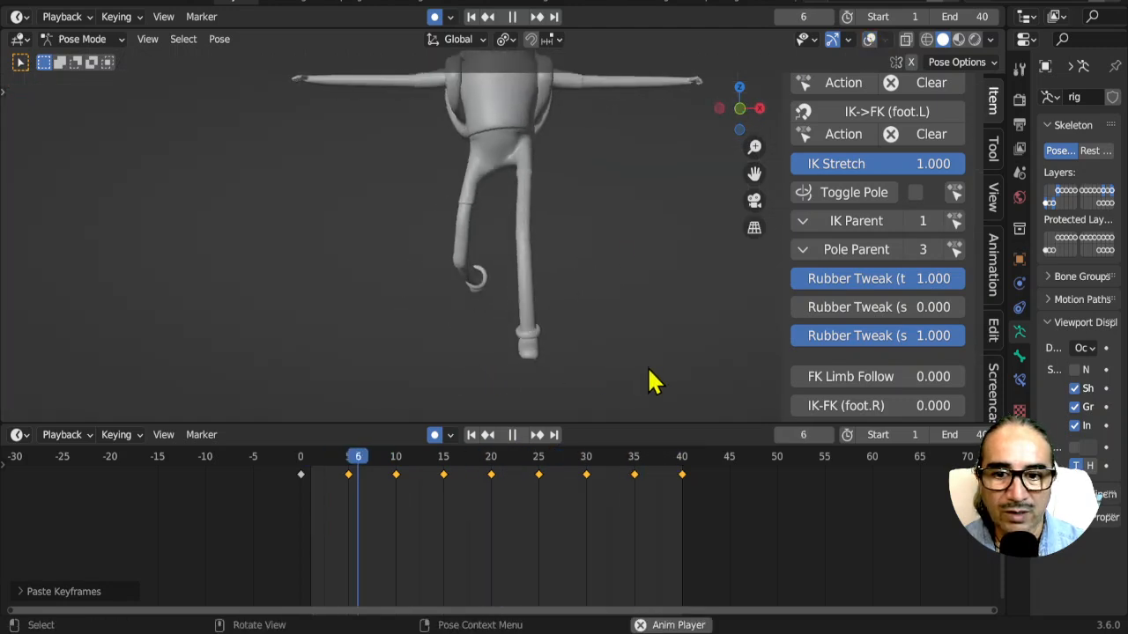
{"action": "scroll", "coordinate": [643, 361], "scroll_direction": "down", "scroll_amount": 3}
{"action": "middle_click_drag", "start_coordinate": [637, 335], "coordinate": [510, 337]}
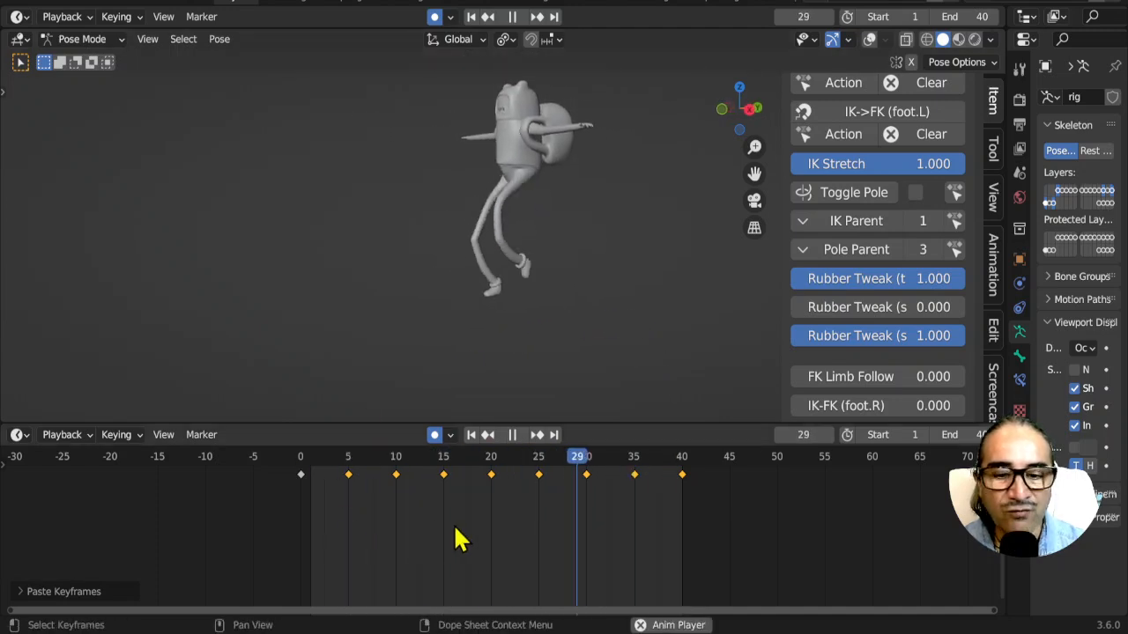
{"action": "key", "text": "space"}
{"action": "left_click", "coordinate": [306, 462]}
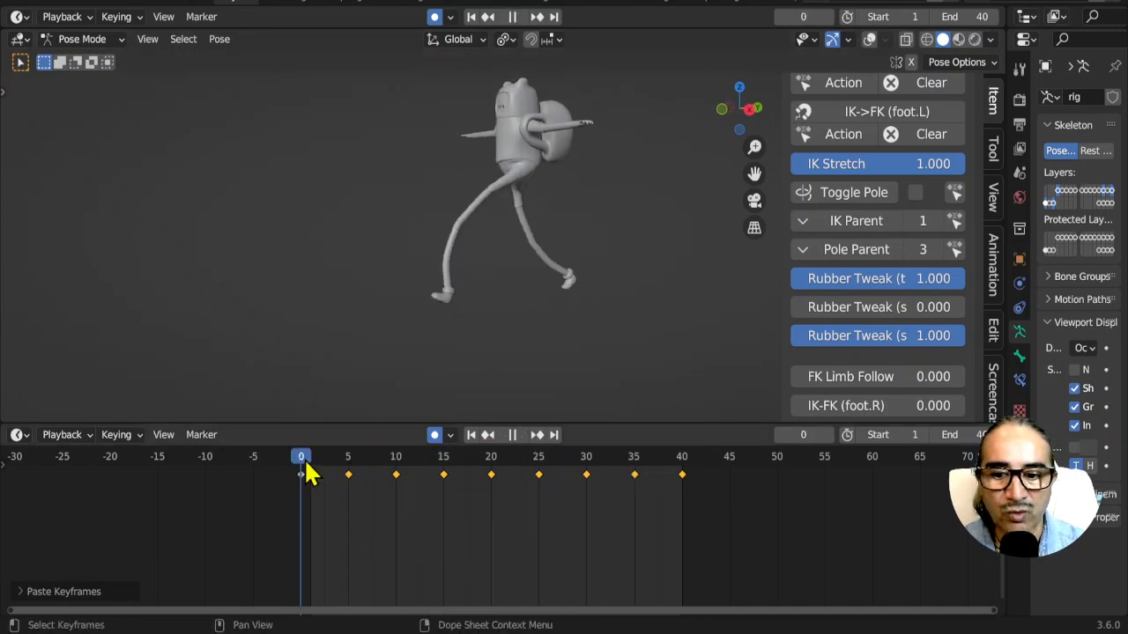
{"action": "middle_click_drag", "start_coordinate": [515, 321], "coordinate": [450, 319]}
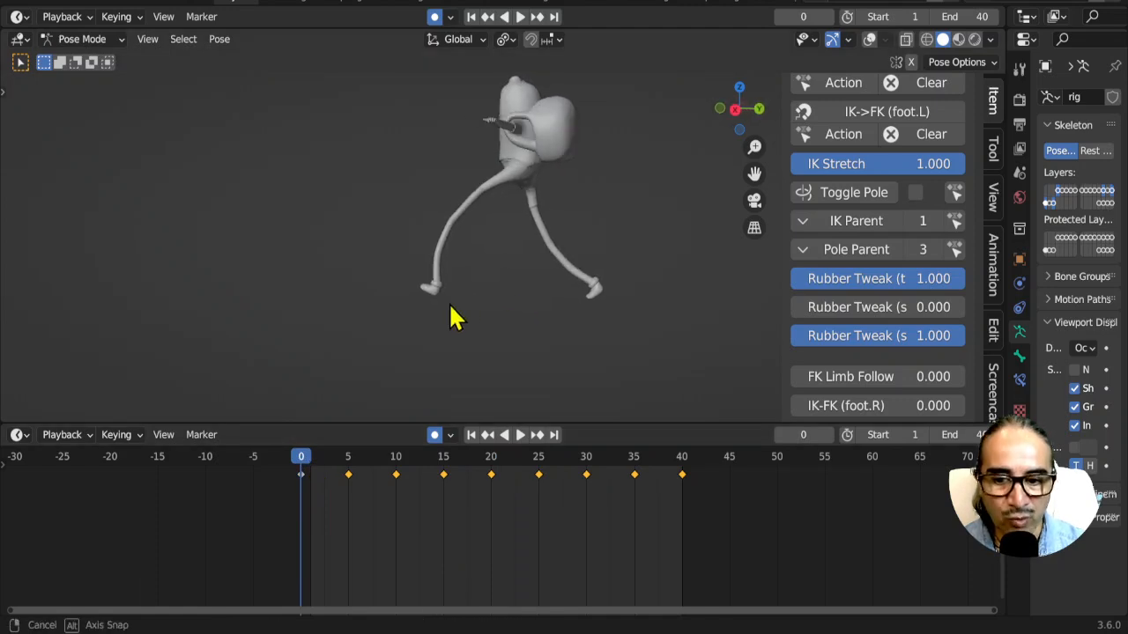
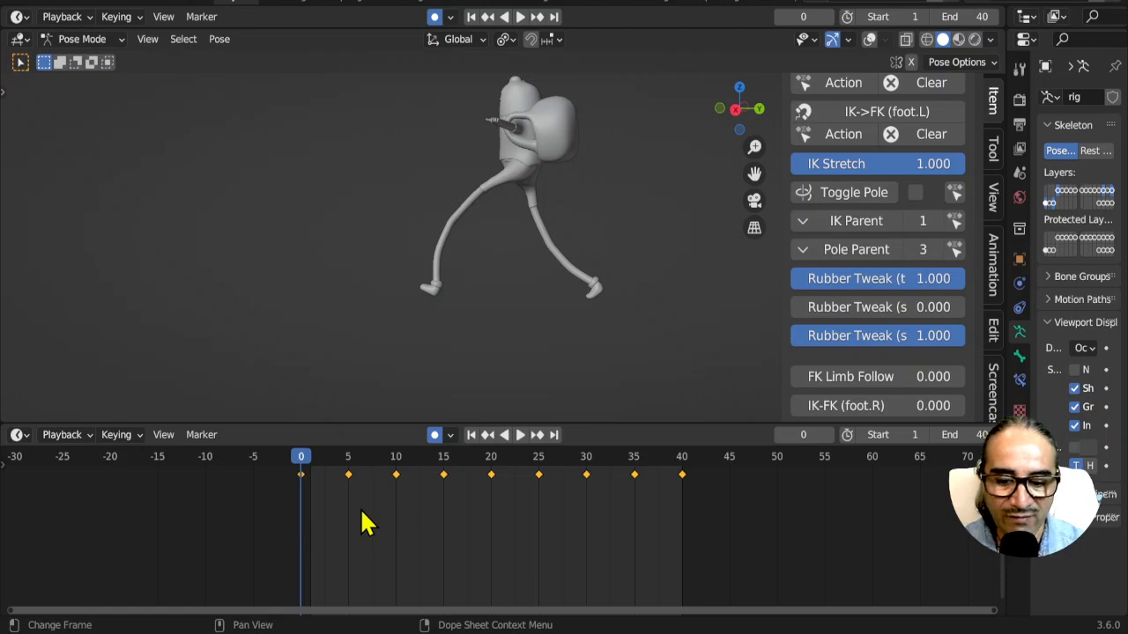
Step: Set the interpolation of all keyframes to Constant and review the stepped walk cycle
{"action": "key", "text": "t"}
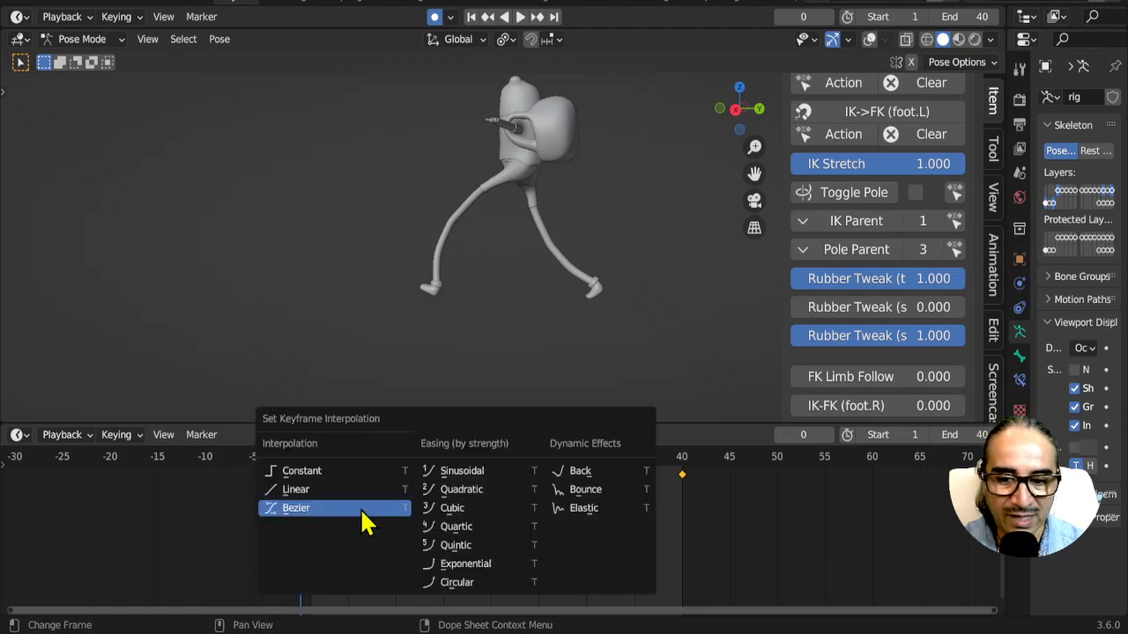
{"action": "left_click", "coordinate": [304, 473]}
{"action": "key", "text": "space"}
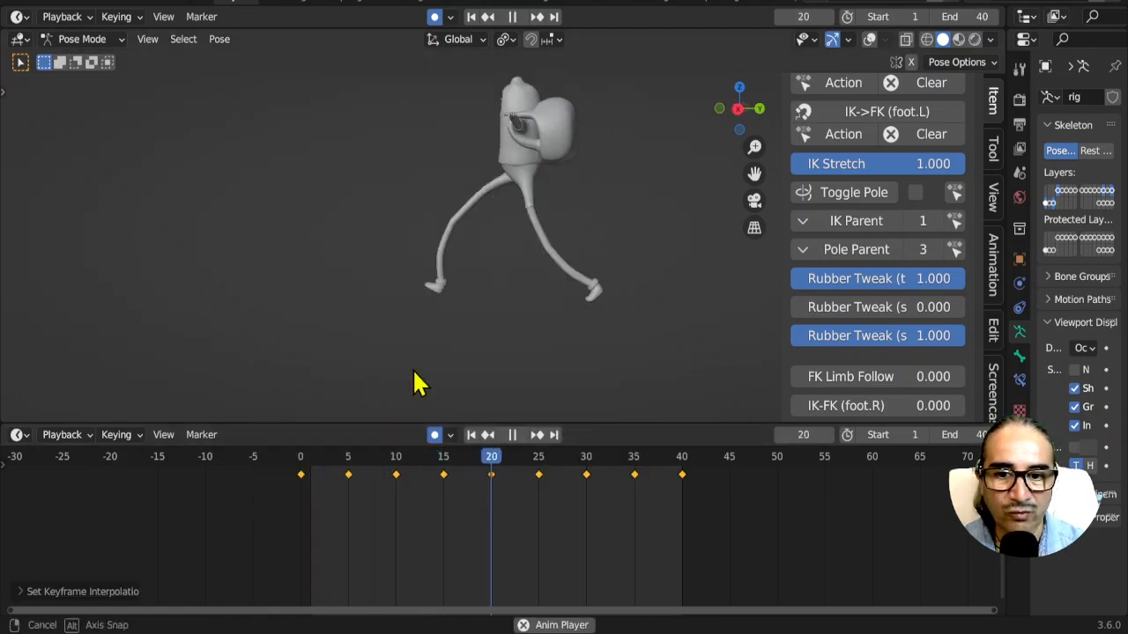
{"action": "key", "text": "space"}
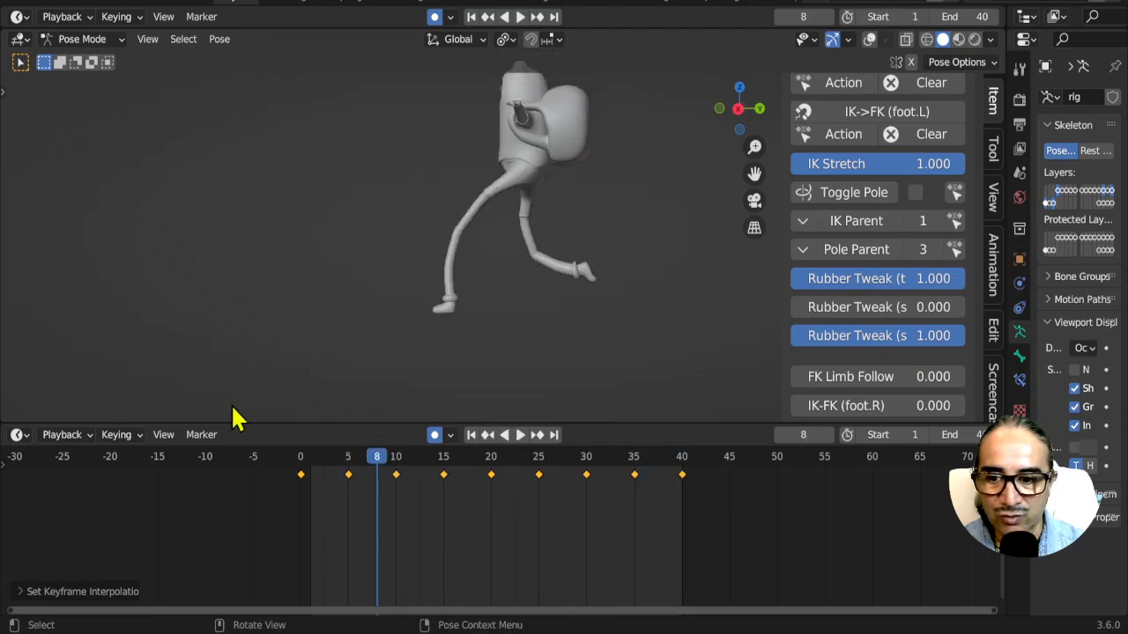
{"action": "left_click", "coordinate": [78, 436]}
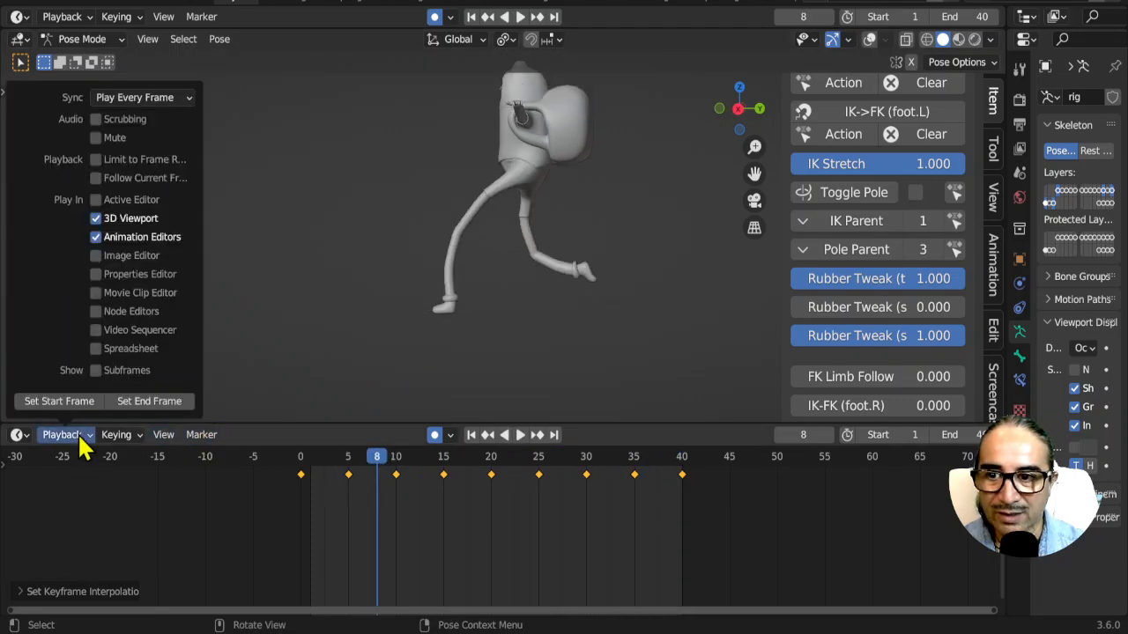
{"action": "left_click", "coordinate": [310, 458]}
{"action": "key", "text": "space"}
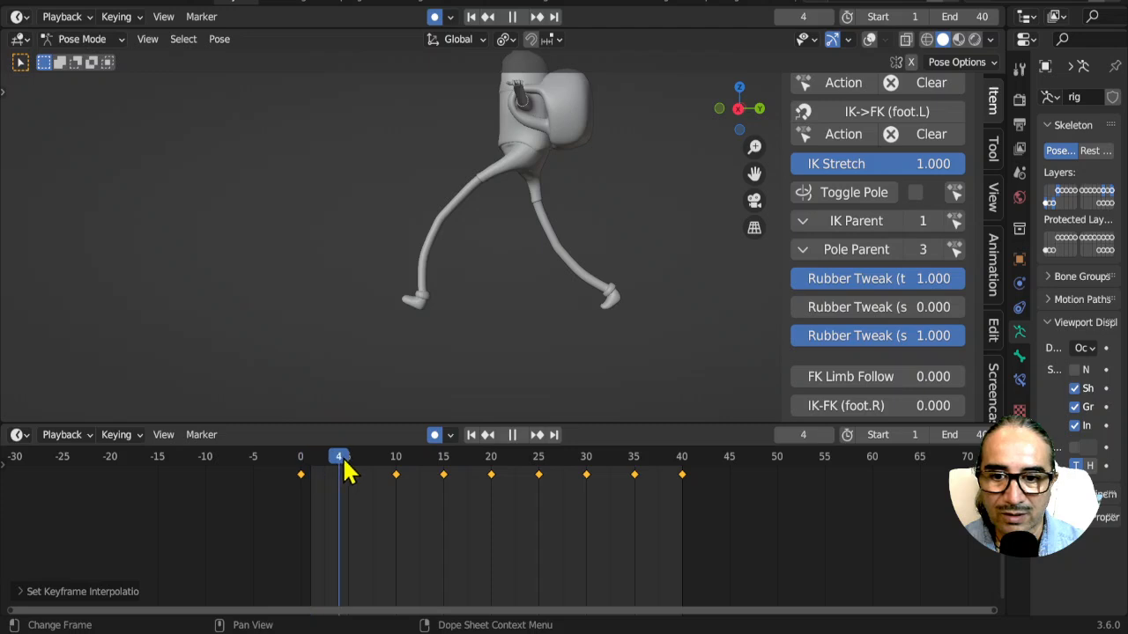
{"action": "left_click_drag", "start_coordinate": [352, 473], "coordinate": [210, 457]}
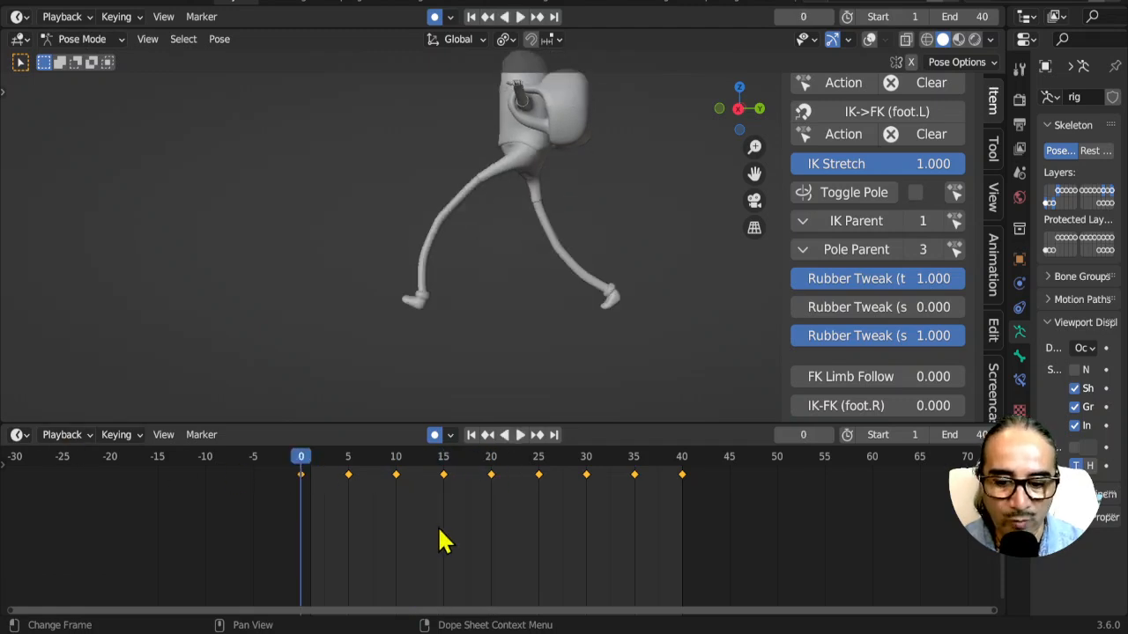
Step: Replace the Constant interpolation of all keyframes with one that blends between the poses, and play the walk cycle
{"action": "key", "text": "t"}
{"action": "left_click", "coordinate": [391, 542]}
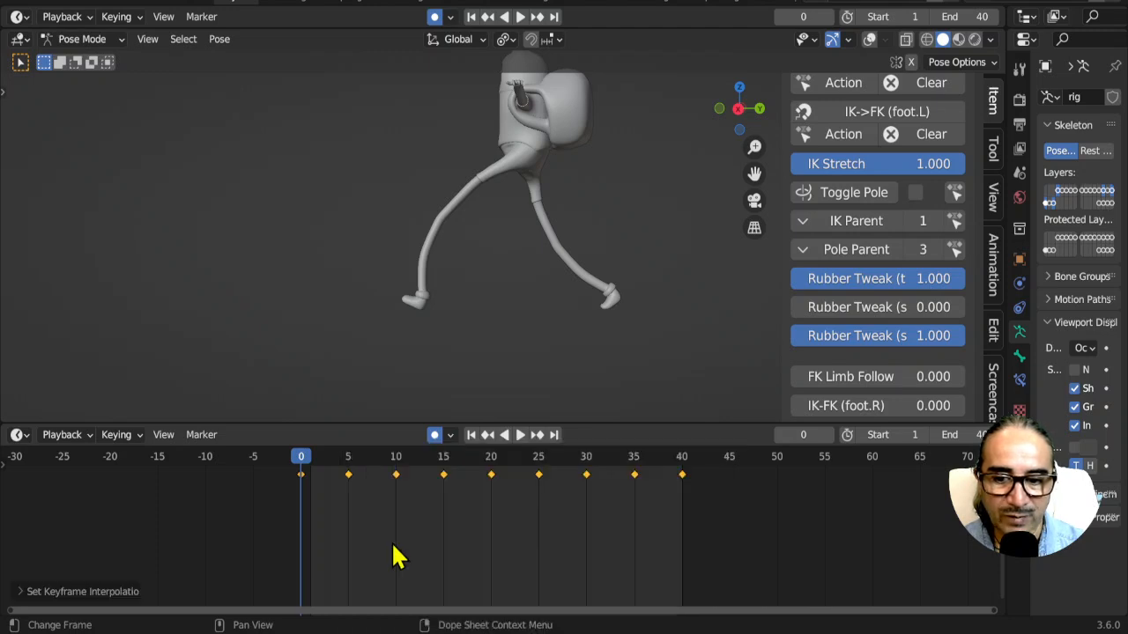
{"action": "key", "text": "space"}
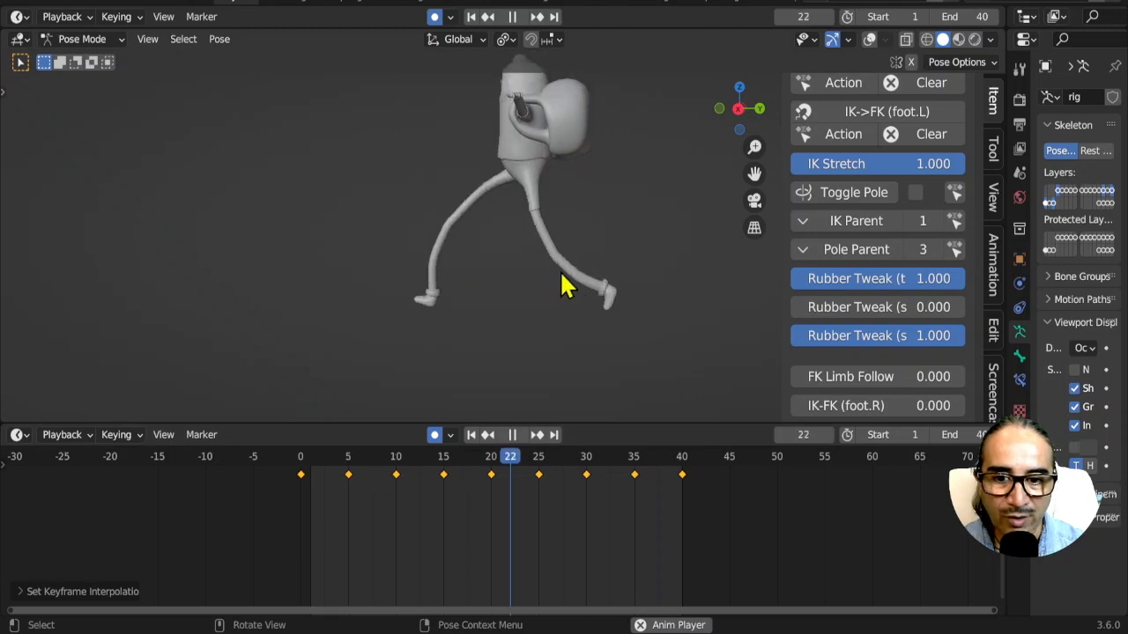
{"action": "key", "text": "space"}
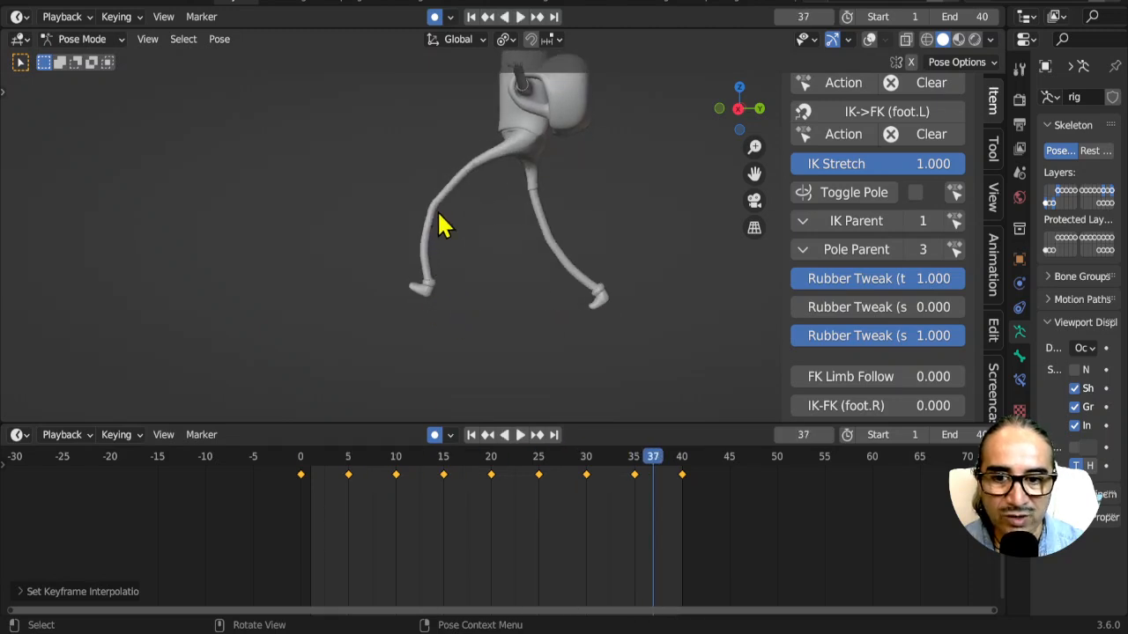
Step: Show the viewport overlays, check the left shin tweak's keyframes, and play the walk cycle with all controls selected
{"action": "left_click", "coordinate": [473, 292]}
{"action": "left_click", "coordinate": [870, 39]}
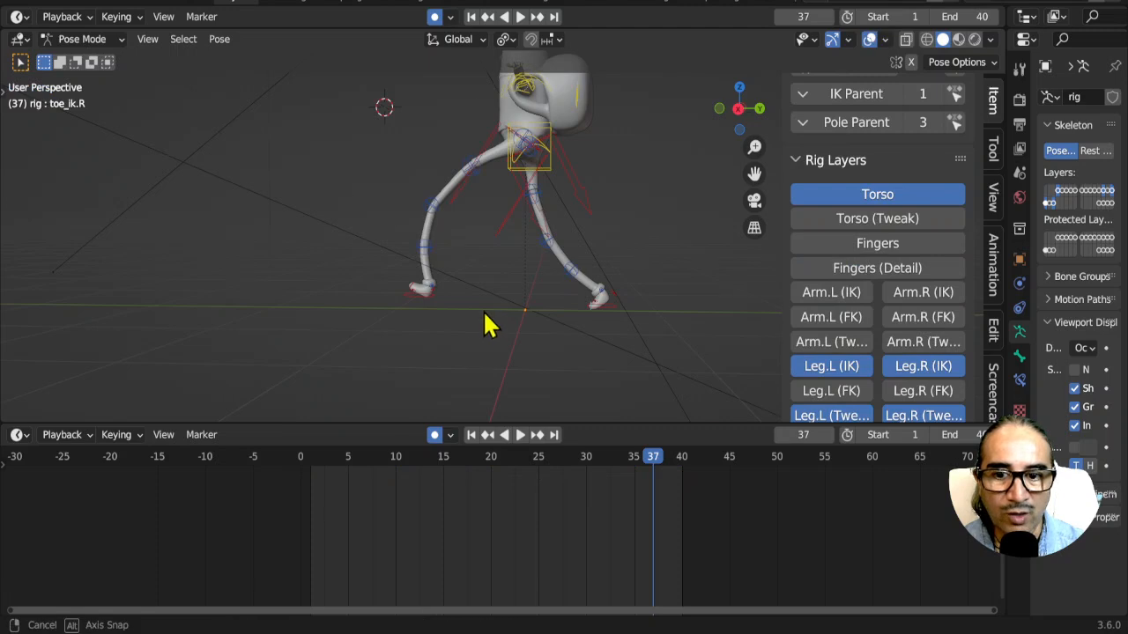
{"action": "left_click", "coordinate": [431, 205]}
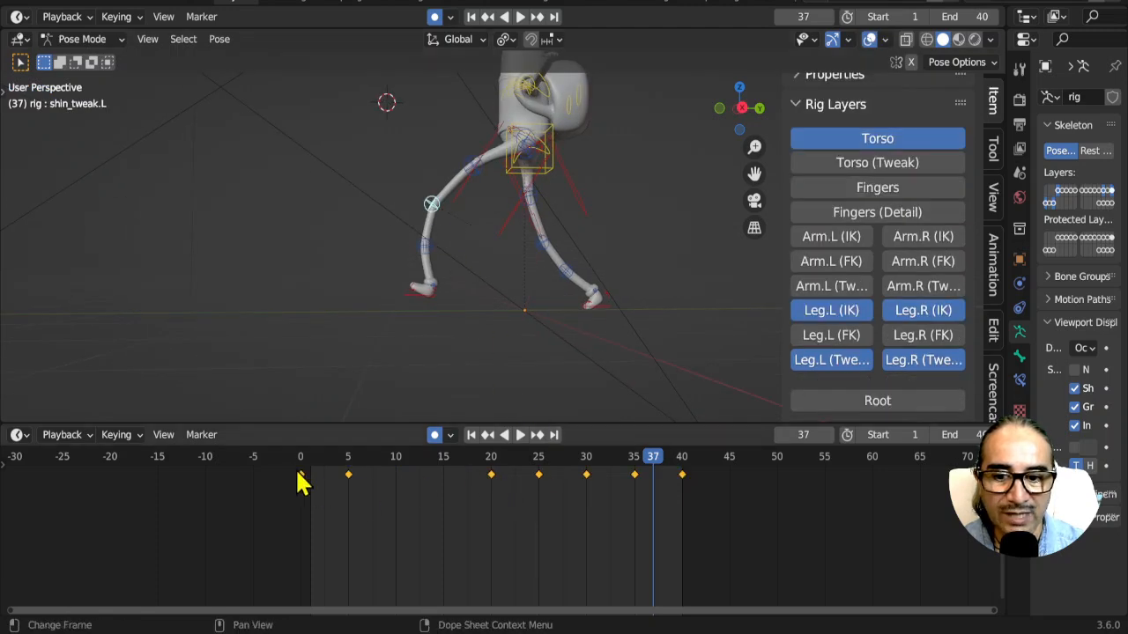
{"action": "key", "text": "a"}
{"action": "key", "text": "space"}
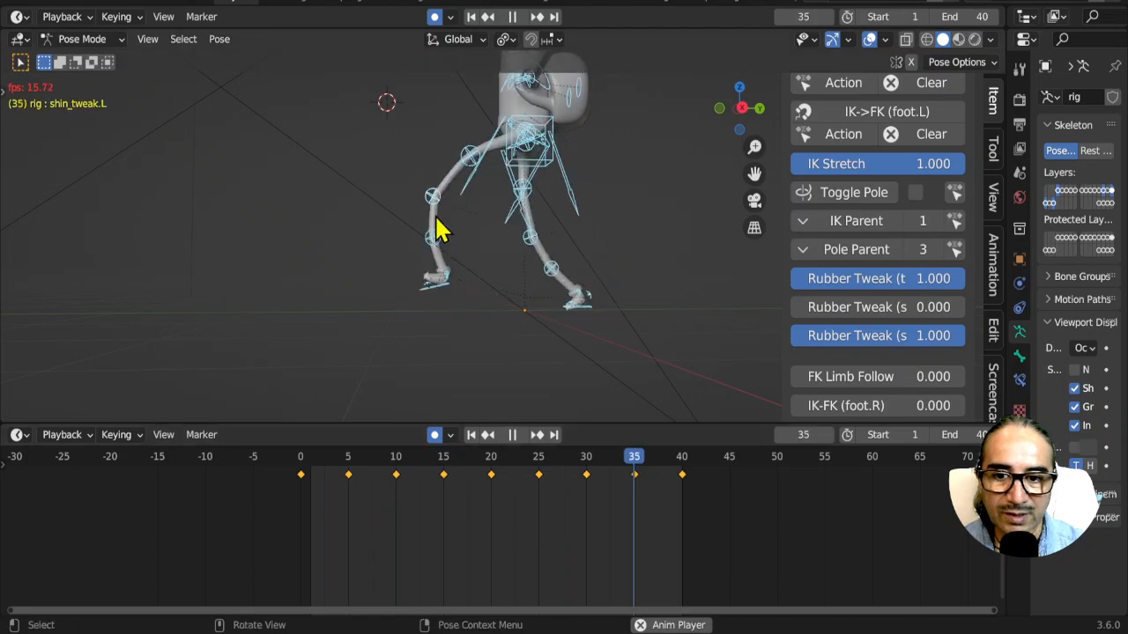
{"action": "middle_click_drag", "start_coordinate": [516, 308], "coordinate": [555, 212]}
{"action": "key", "text": "Escape"}
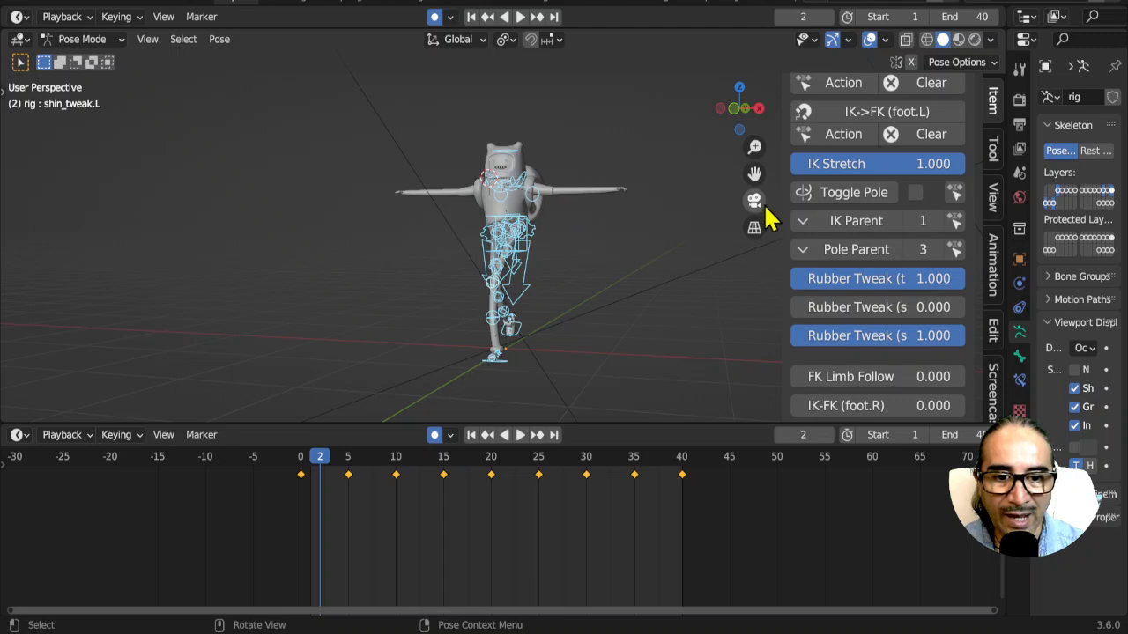
Step: Hide the IK and tweak rig layers of both legs
{"action": "scroll", "coordinate": [855, 327], "scroll_direction": "down", "scroll_amount": 10}
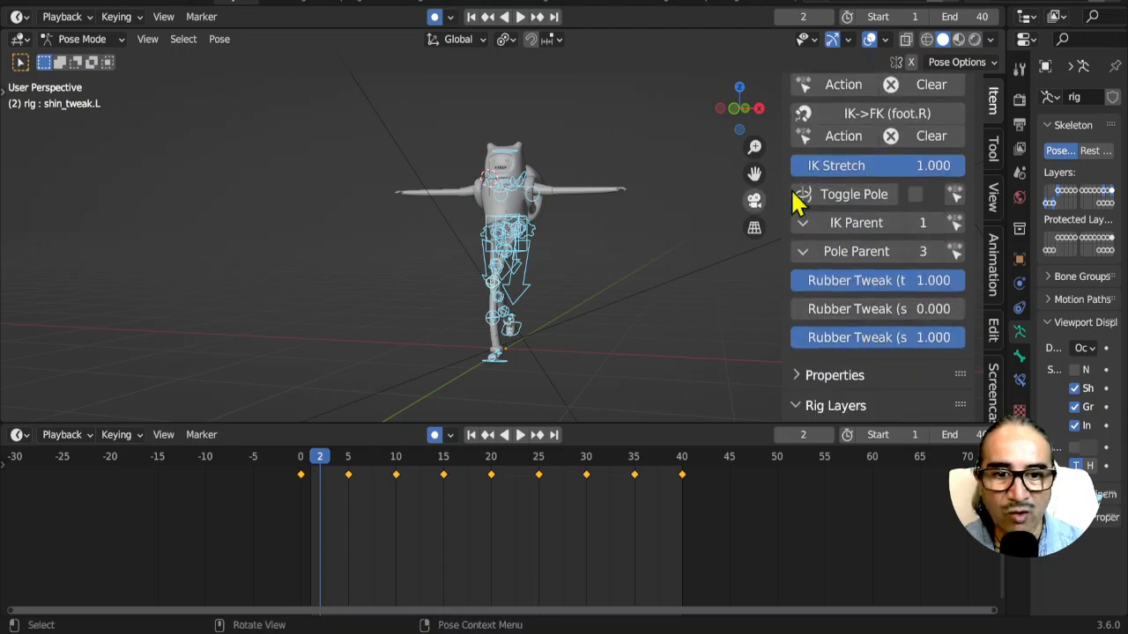
{"action": "scroll", "coordinate": [818, 278], "scroll_direction": "down", "scroll_amount": 3}
{"action": "scroll", "coordinate": [817, 278], "scroll_direction": "down", "scroll_amount": 8}
{"action": "left_click", "coordinate": [837, 312]}
{"action": "left_click", "coordinate": [837, 361]}
{"action": "left_click", "coordinate": [916, 361]}
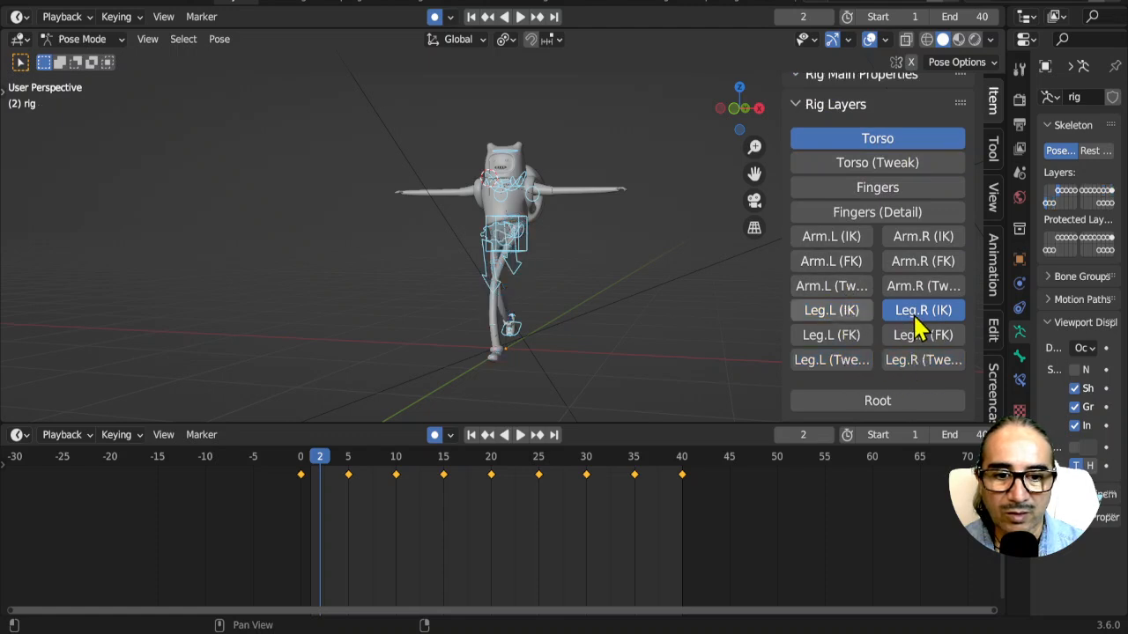
{"action": "left_click", "coordinate": [917, 317]}
Step: Show the FK layers of both arms and select the left upper arm FK control in right orthographic view
{"action": "left_click", "coordinate": [848, 262]}
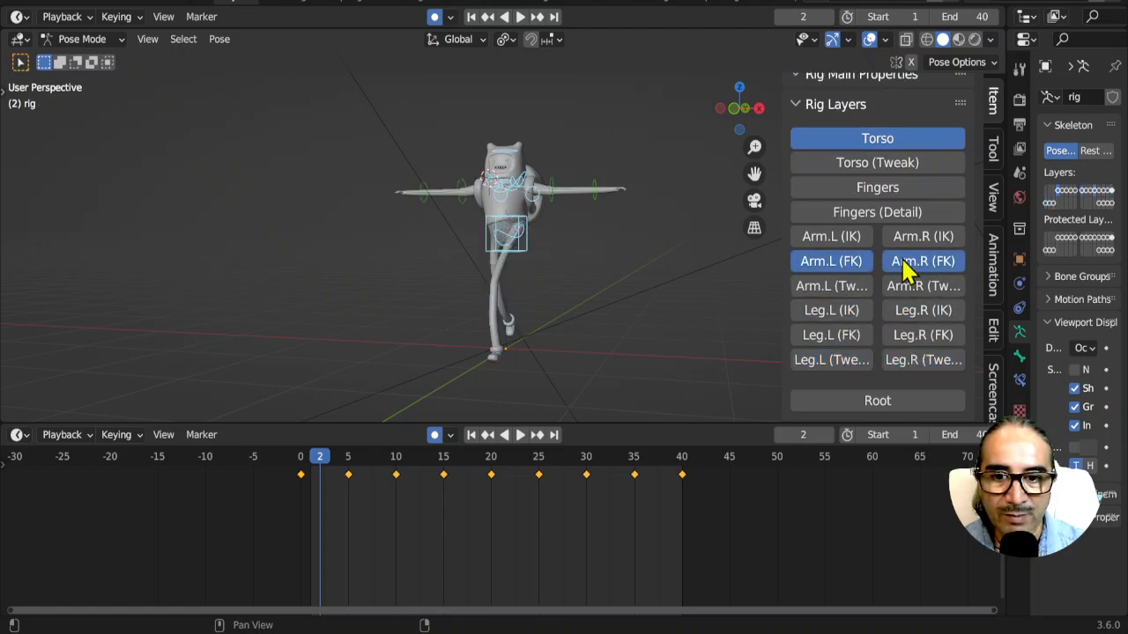
{"action": "left_click", "coordinate": [553, 208]}
{"action": "mouse_move", "coordinate": [566, 264]}
{"action": "middle_mouse_down"}
{"action": "mouse_move", "coordinate": [596, 276]}
{"action": "mouse_move", "coordinate": [564, 273]}
{"action": "middle_mouse_up"}
{"action": "key", "text": "KP_3"}
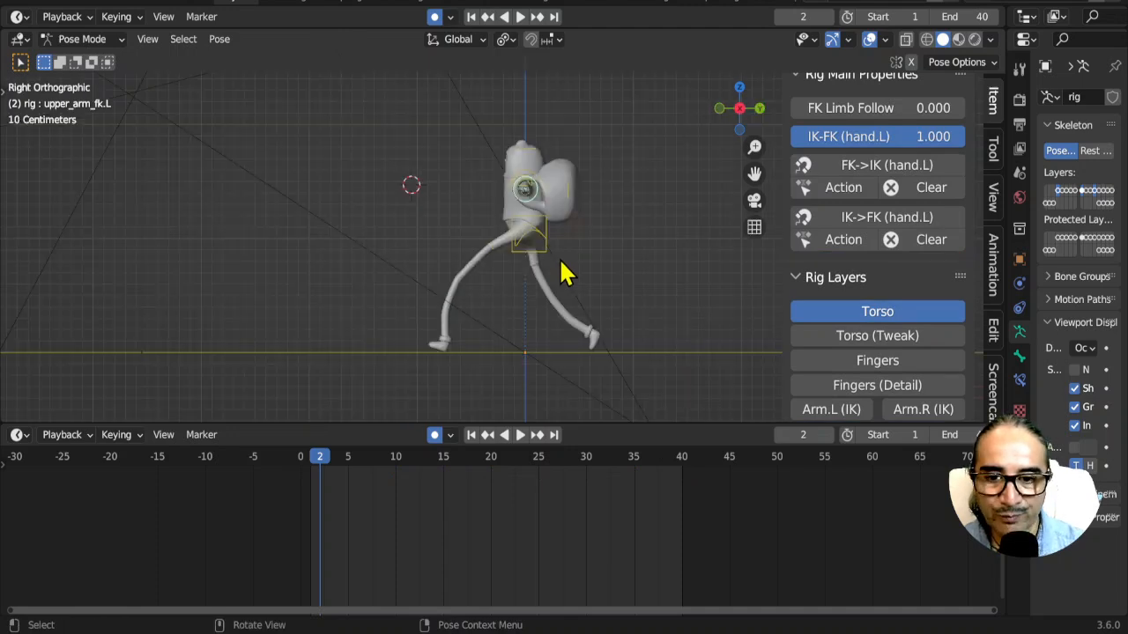
Step: At frame 0, hide the FK layers of both arms and show the Arm.L (IK) and Arm.R (IK) layers instead
{"action": "left_click", "coordinate": [304, 467]}
{"action": "middle_click_drag", "start_coordinate": [496, 284], "coordinate": [566, 325]}
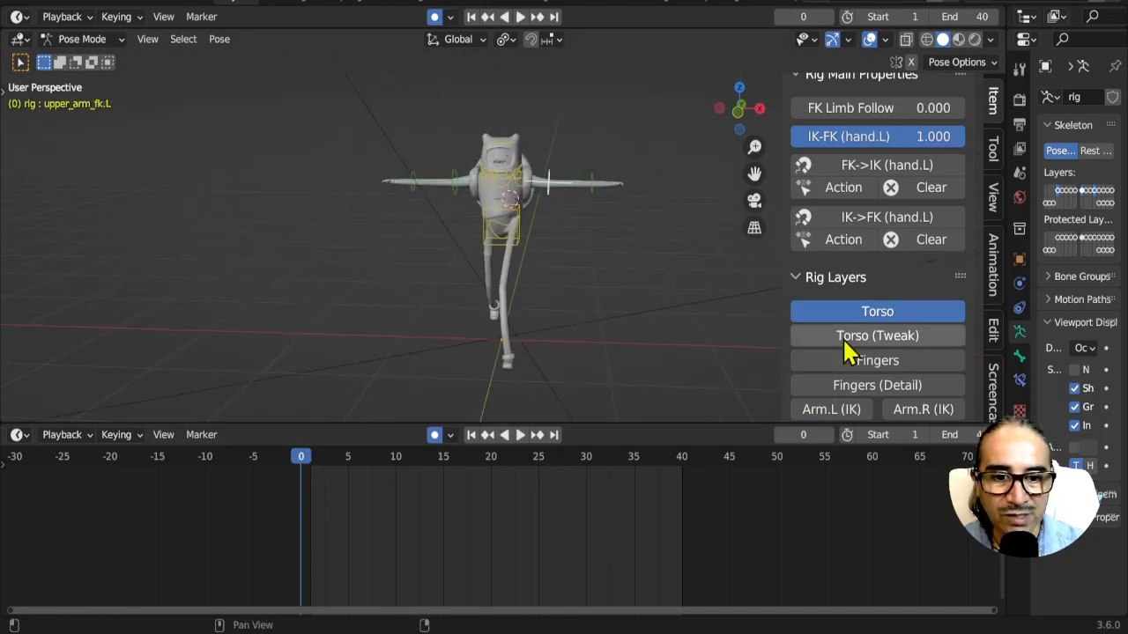
{"action": "scroll", "coordinate": [903, 334], "scroll_direction": "down", "scroll_amount": 2}
{"action": "scroll", "coordinate": [901, 326], "scroll_direction": "down", "scroll_amount": 3}
{"action": "left_click_drag", "start_coordinate": [843, 263], "coordinate": [918, 254]}
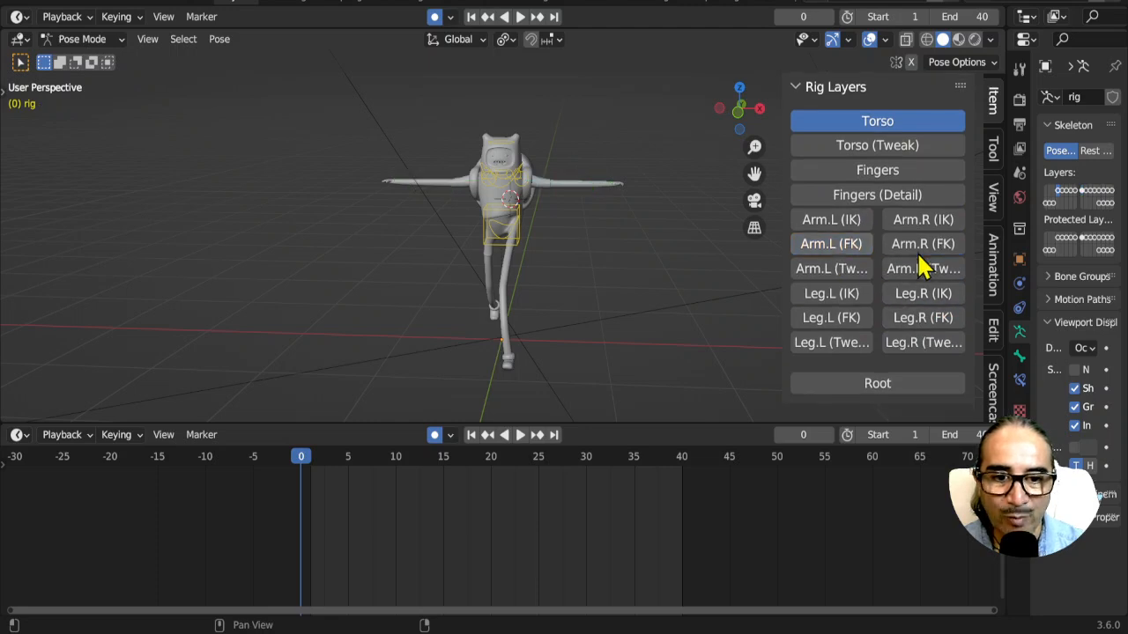
{"action": "left_click_drag", "start_coordinate": [846, 228], "coordinate": [907, 221]}
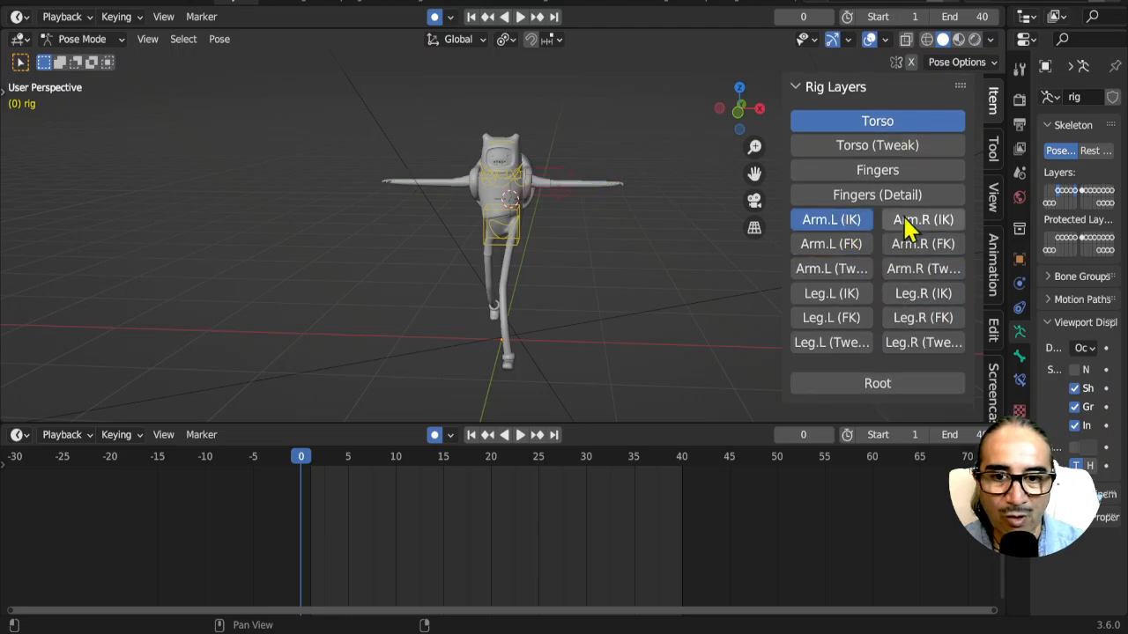
Step: Select the left hand IK control, set its IK-FK (hand.L) value to 0.000, and test moving the hand without keeping the move
{"action": "left_click", "coordinate": [615, 192]}
{"action": "key", "text": "g"}
{"action": "right_click", "coordinate": [621, 230]}
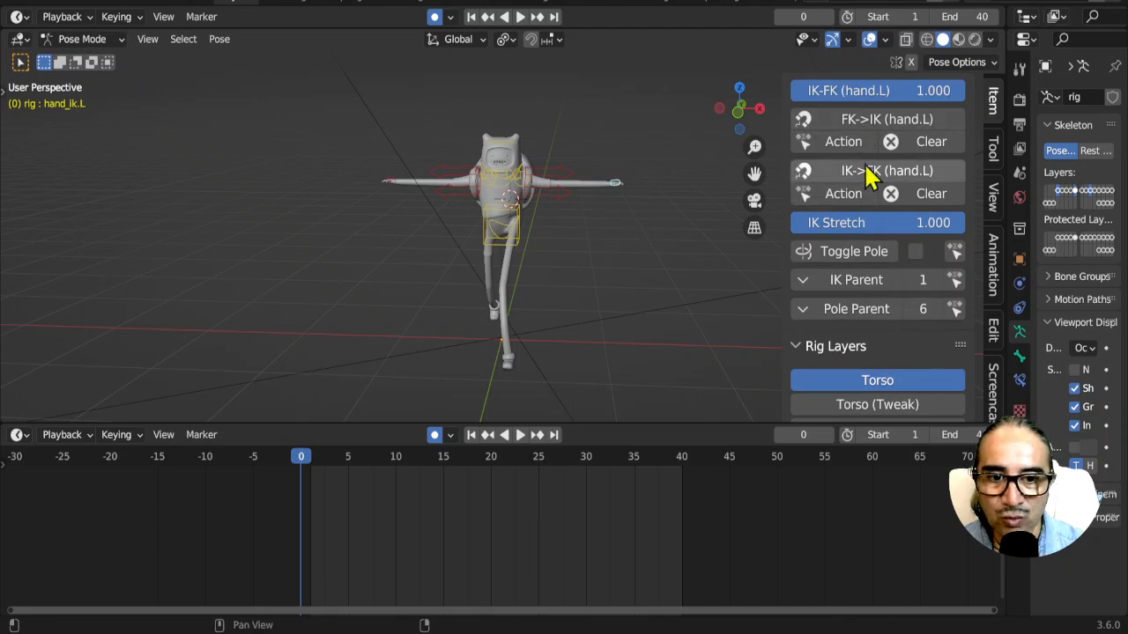
{"action": "scroll", "coordinate": [881, 214], "scroll_direction": "up", "scroll_amount": 4}
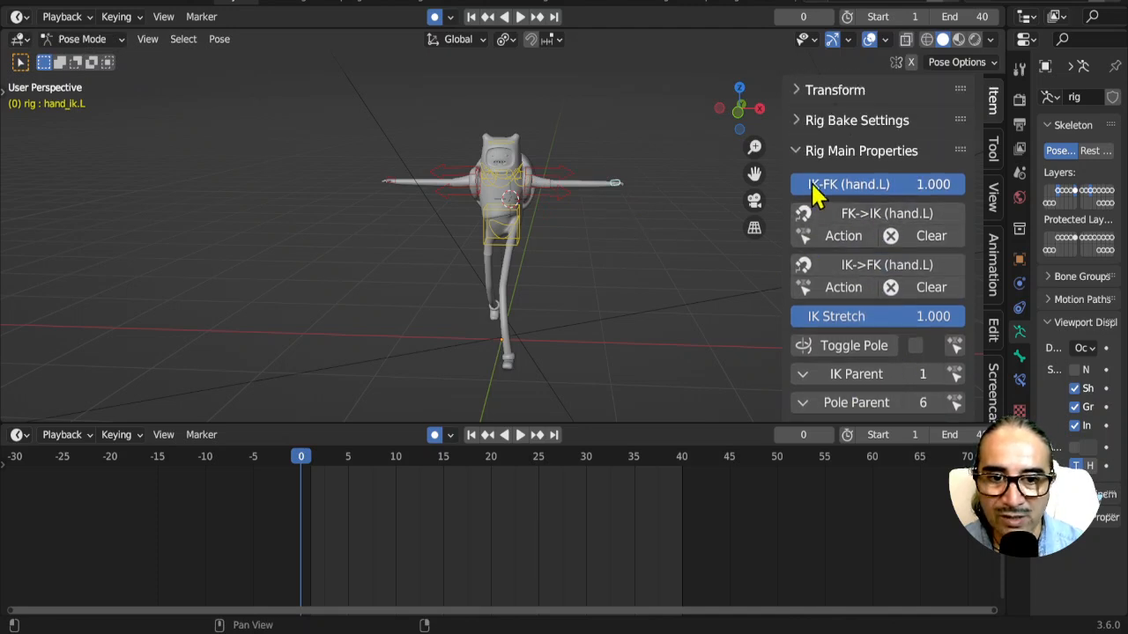
{"action": "middle_click_drag", "start_coordinate": [614, 219], "coordinate": [633, 194]}
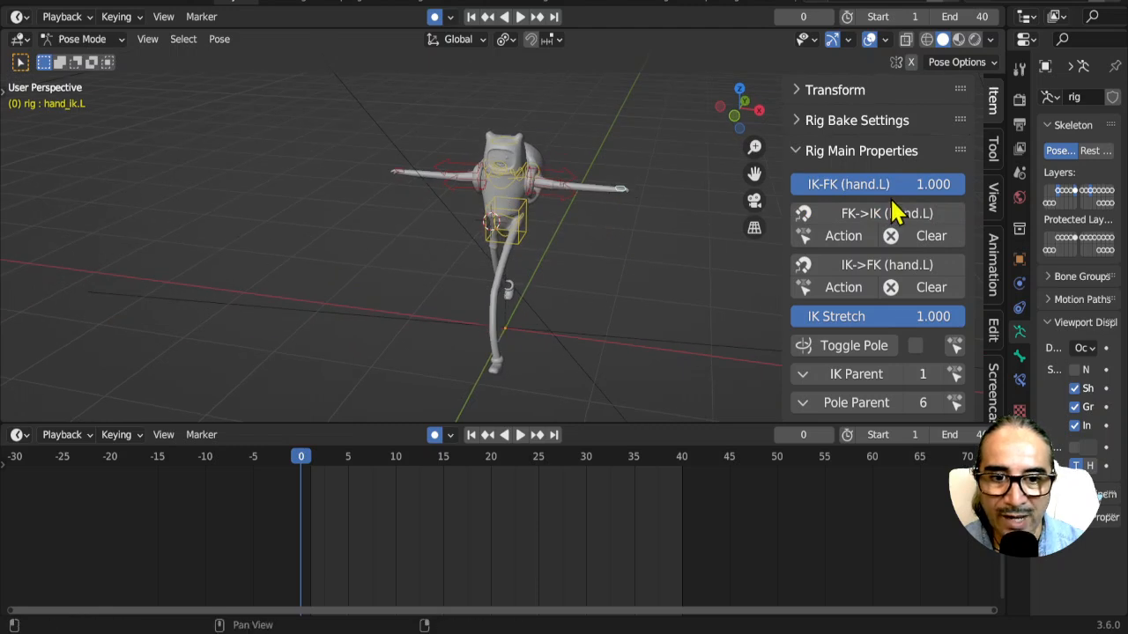
{"action": "left_click_drag", "start_coordinate": [916, 186], "coordinate": [789, 186]}
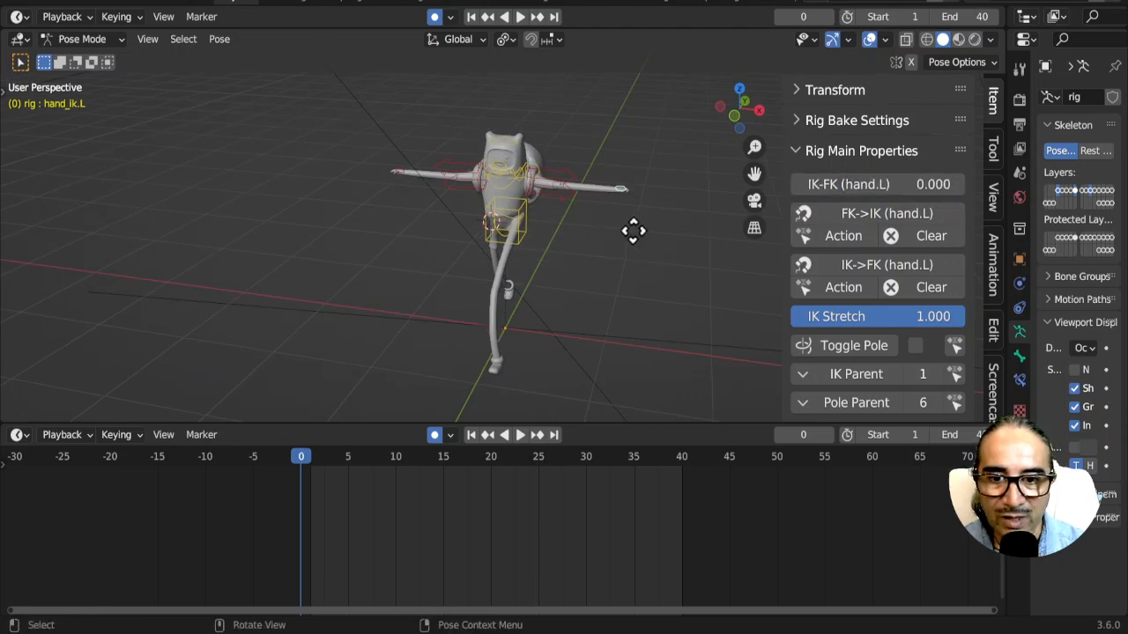
{"action": "key", "text": "g"}
{"action": "right_click", "coordinate": [593, 252]}
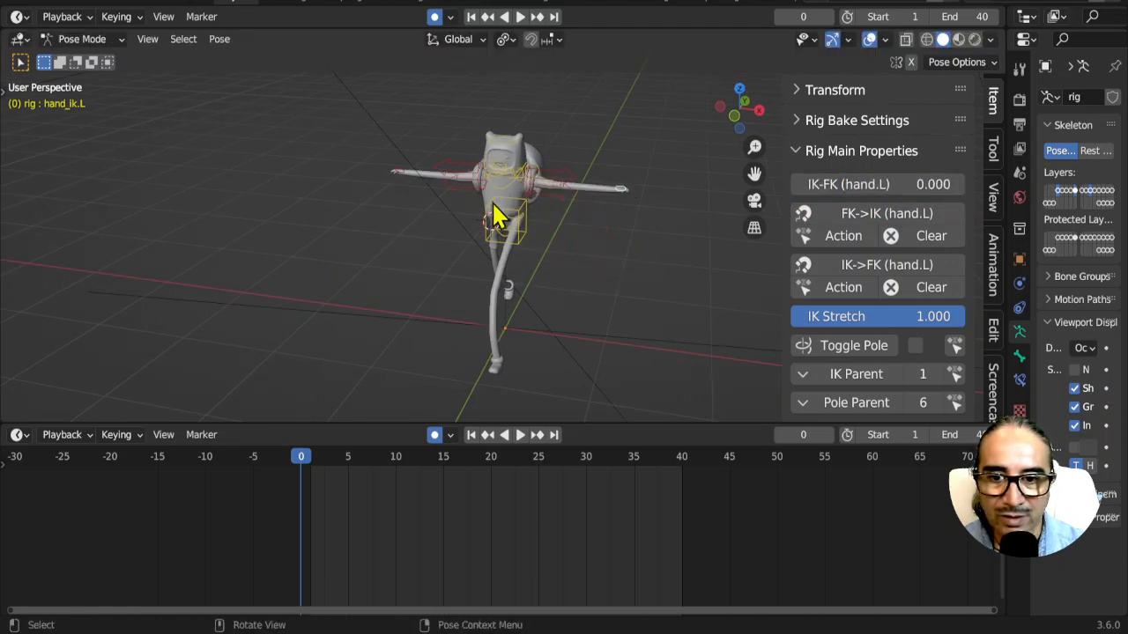
Step: Select the right hand IK control and set its IK-FK (hand.R) value to 0.000
{"action": "left_click", "coordinate": [397, 174]}
{"action": "left_click_drag", "start_coordinate": [952, 184], "coordinate": [716, 204]}
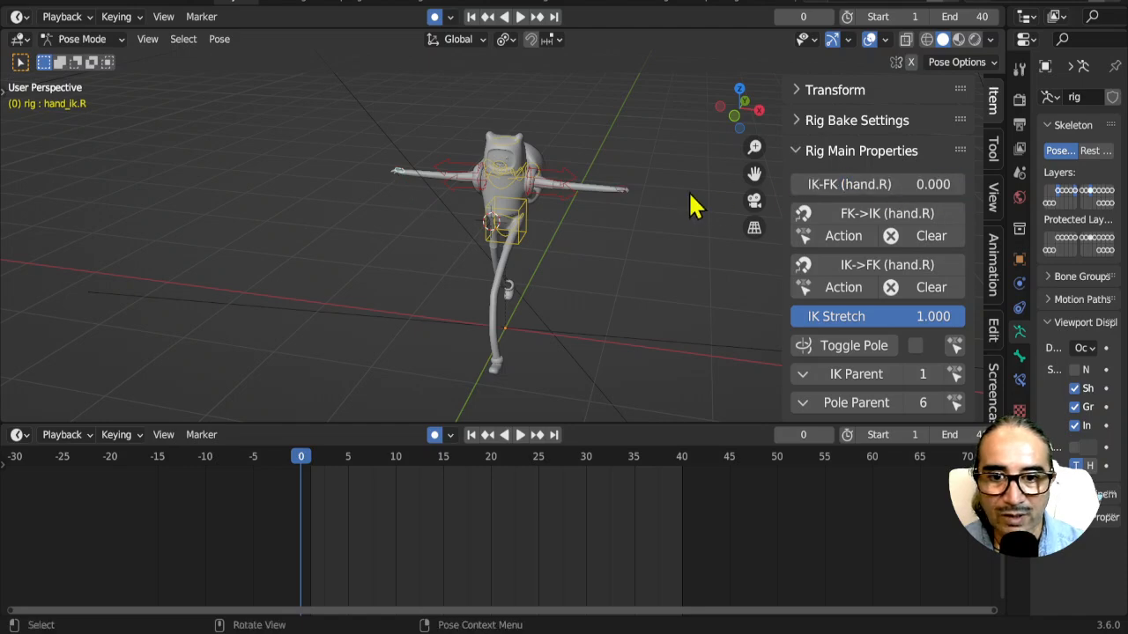
{"action": "key", "text": "KP_3"}
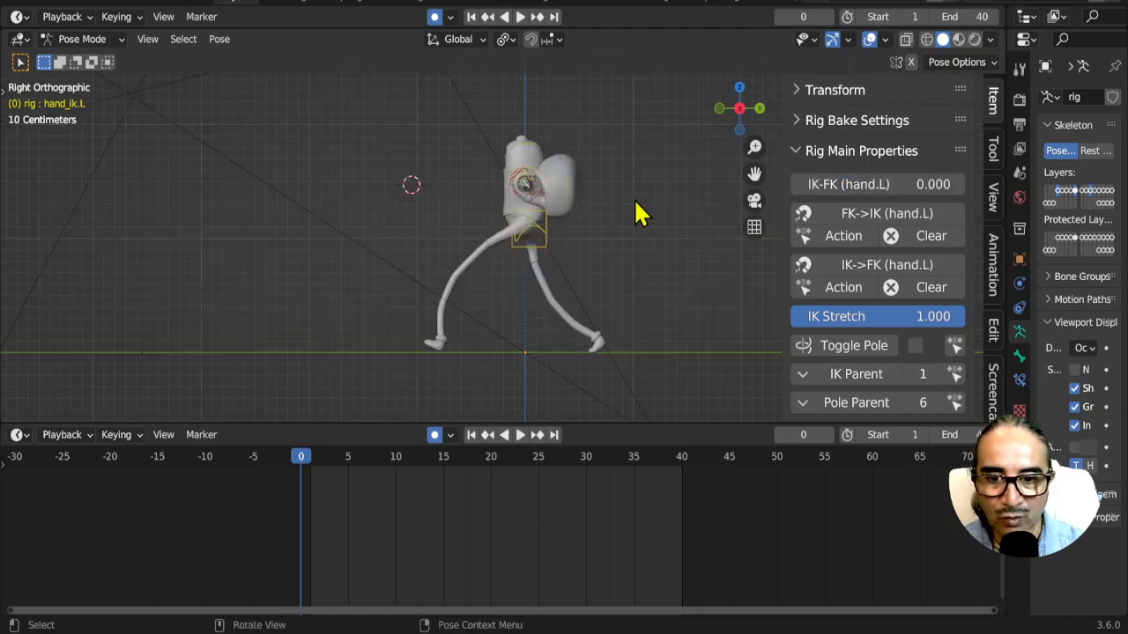
{"action": "scroll", "coordinate": [635, 201], "scroll_direction": "up", "scroll_amount": 3}
{"action": "scroll", "coordinate": [486, 307], "scroll_direction": "down", "scroll_amount": 2}
Step: In front orthographic view, lower both hand IK controls to the sides, moving the left one about 0.53 m inward and 0.65 m down
{"action": "key", "text": "KP_1"}
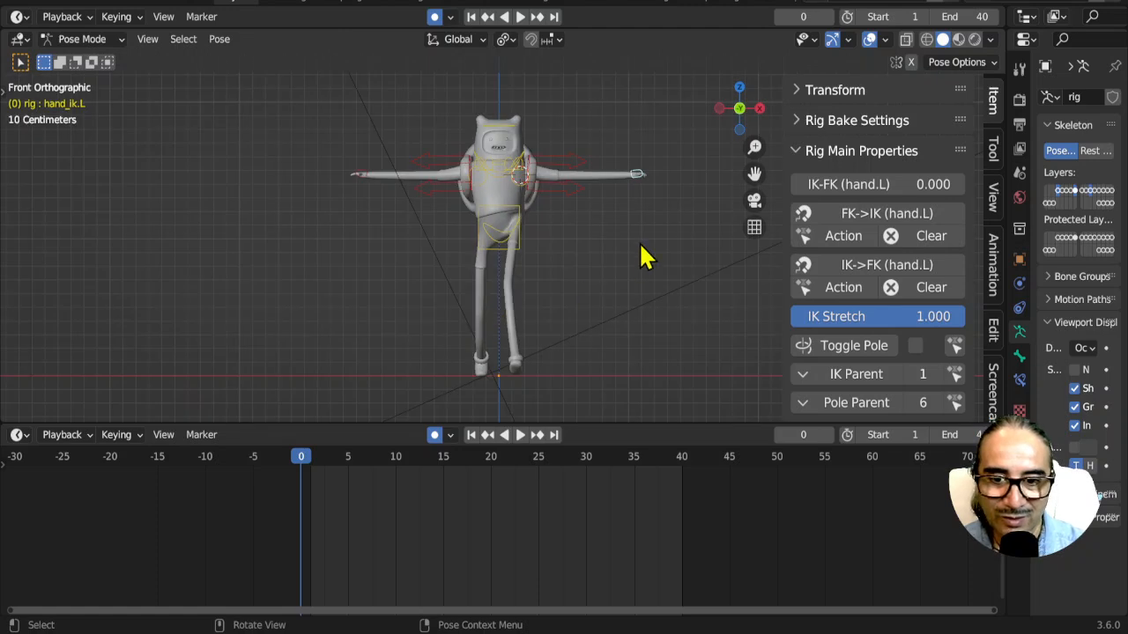
{"action": "key", "text": "g"}
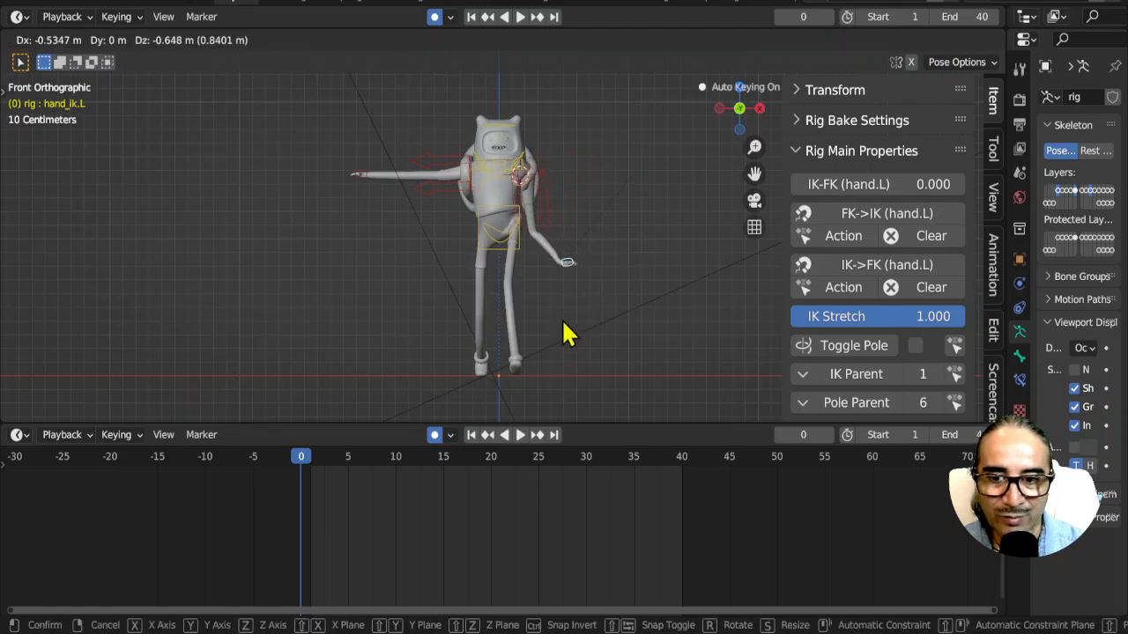
{"action": "left_click", "coordinate": [572, 335]}
{"action": "left_click", "coordinate": [359, 174]}
{"action": "left_click_drag", "start_coordinate": [389, 245], "coordinate": [421, 260]}
{"action": "left_click", "coordinate": [420, 260]}
Step: Rotate the upper arm IK controls of both arms in front view so the elbows no longer hug the torso
{"action": "left_click", "coordinate": [478, 221]}
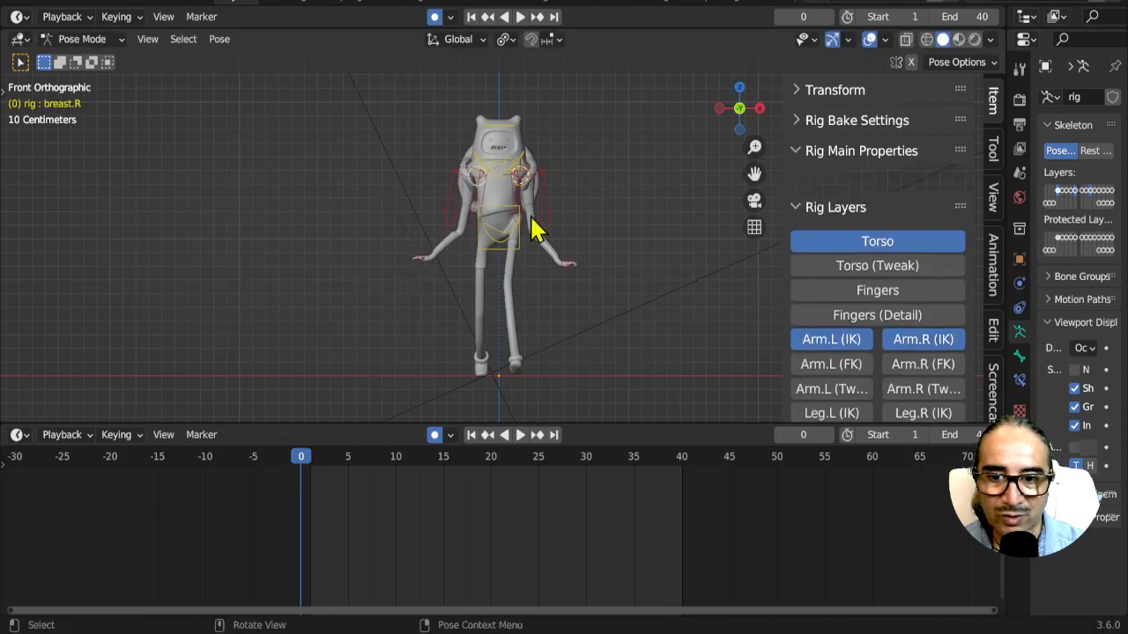
{"action": "left_click", "coordinate": [461, 219]}
{"action": "scroll", "coordinate": [535, 262], "scroll_direction": "up", "scroll_amount": 3}
{"action": "key", "text": "r"}
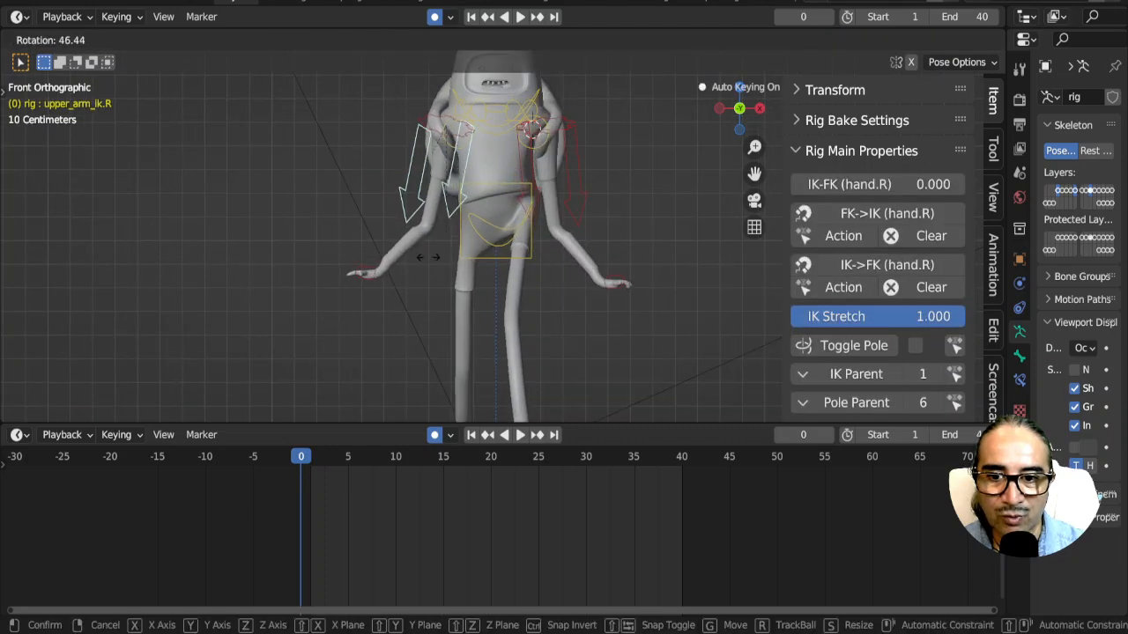
{"action": "left_click", "coordinate": [529, 192]}
{"action": "left_click", "coordinate": [590, 204]}
{"action": "key", "text": "r"}
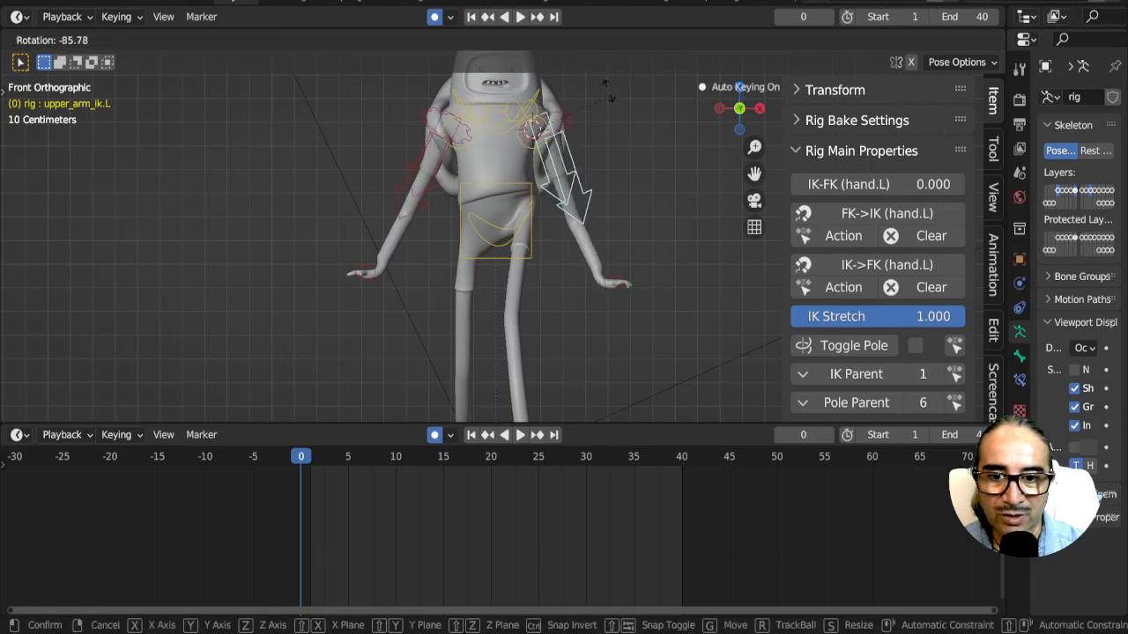
{"action": "left_click", "coordinate": [646, 164]}
Step: In right orthographic view, turn the left hand IK control with a trackball rotation followed by a plain rotation
{"action": "key", "text": "KP_3"}
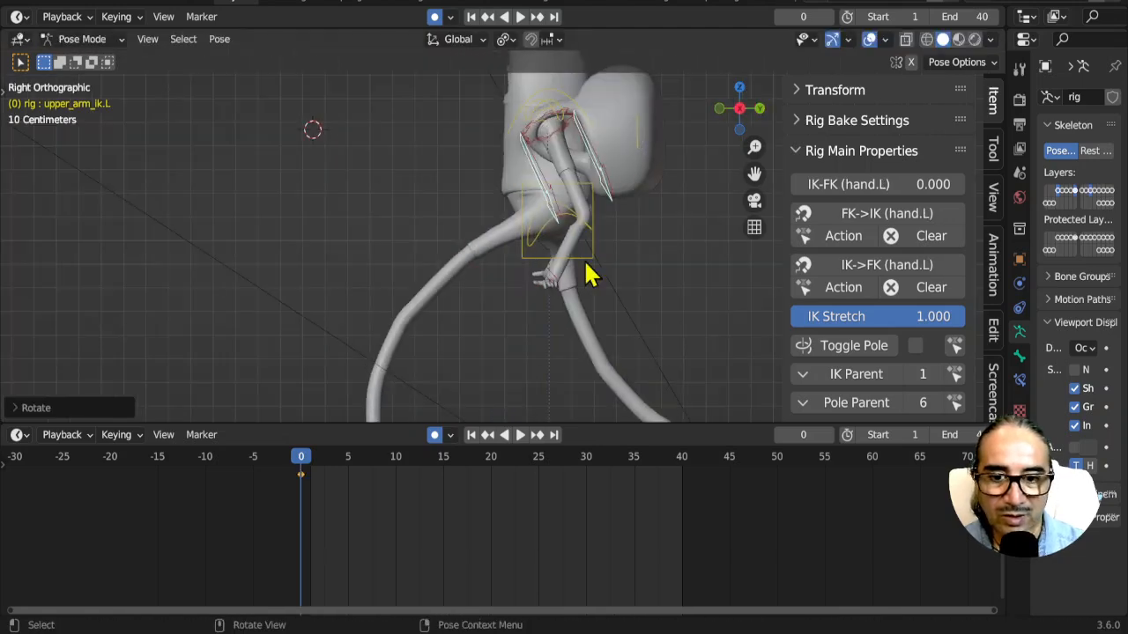
{"action": "left_click", "coordinate": [553, 280]}
{"action": "key", "text": "r"}
{"action": "key", "text": "r"}
{"action": "right_click", "coordinate": [592, 336]}
{"action": "key", "text": "r"}
{"action": "key", "text": "r"}
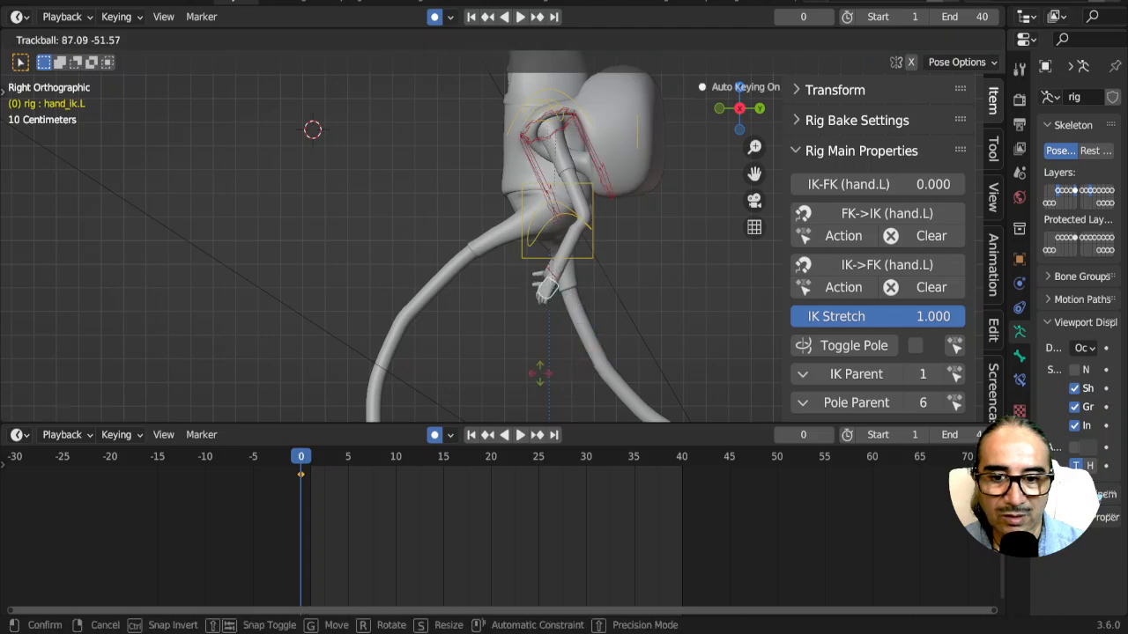
{"action": "left_click", "coordinate": [559, 295]}
{"action": "key", "text": "r"}
{"action": "left_click", "coordinate": [589, 281]}
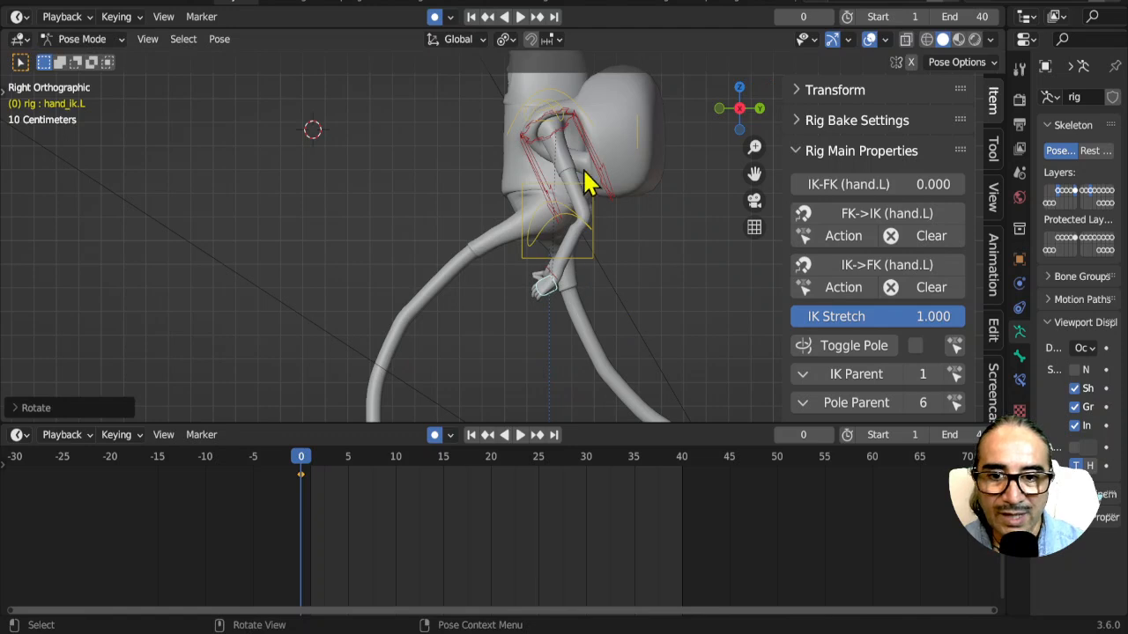
Step: Move the left hand IK control about 0.35 m backward and slightly up, behind the torso
{"action": "key", "text": "g"}
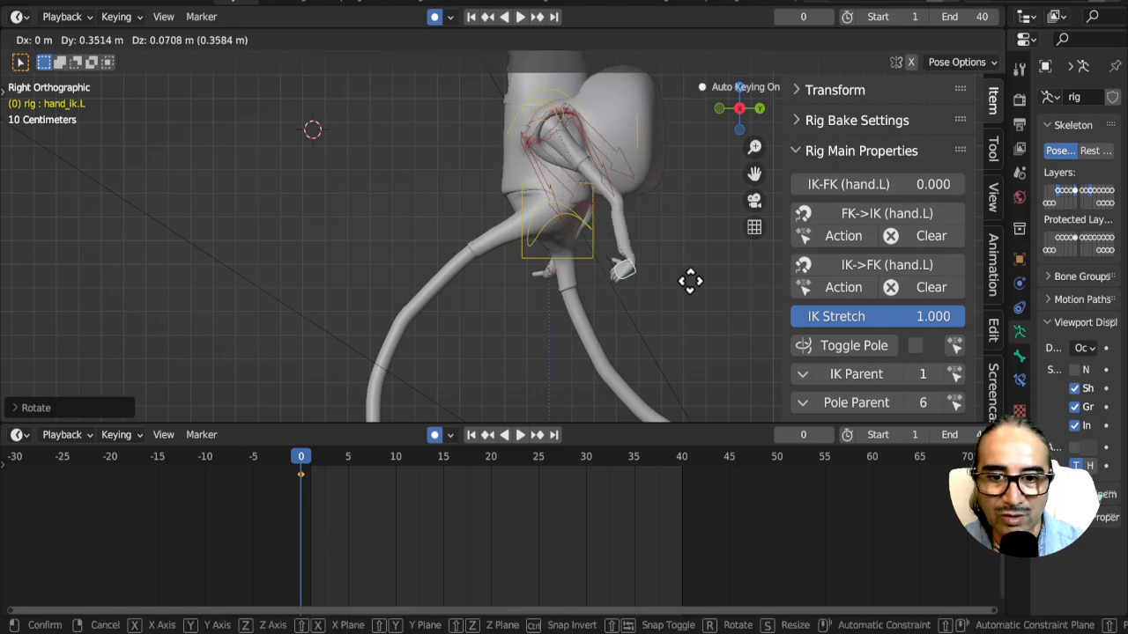
{"action": "left_click", "coordinate": [695, 273]}
{"action": "scroll", "coordinate": [693, 277], "scroll_direction": "down", "scroll_amount": 5}
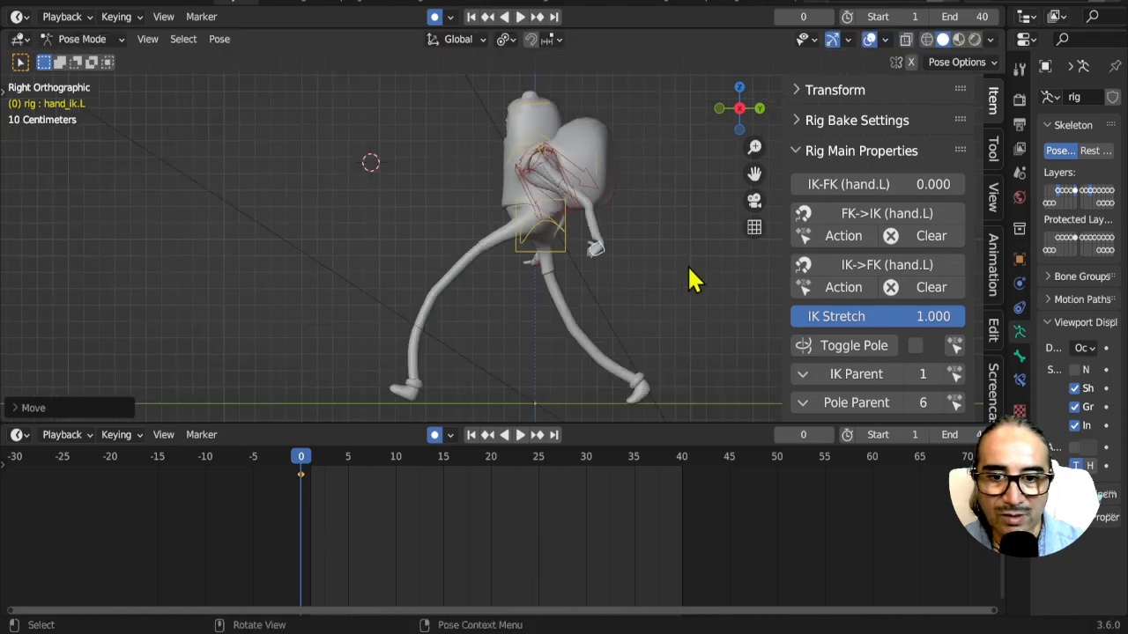
{"action": "scroll", "coordinate": [401, 272], "scroll_direction": "up", "scroll_amount": 3}
{"action": "middle_click_drag", "start_coordinate": [348, 280], "coordinate": [459, 290]}
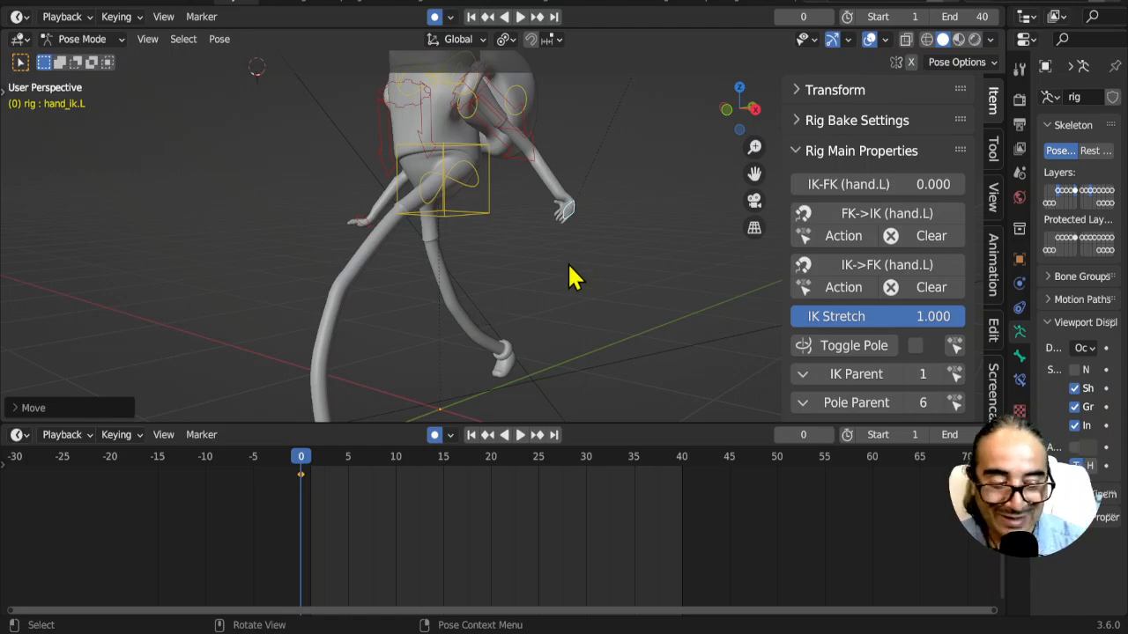
Step: Rotate the left hand in right orthographic view and move it about 0.49 m farther back to extend the arm
{"action": "key", "text": "KP_3"}
{"action": "middle_click_drag", "start_coordinate": [322, 283], "coordinate": [523, 241]}
{"action": "key", "text": "KP_3"}
{"action": "key", "text": "r"}
{"action": "left_click", "coordinate": [458, 253]}
{"action": "key", "text": "g"}
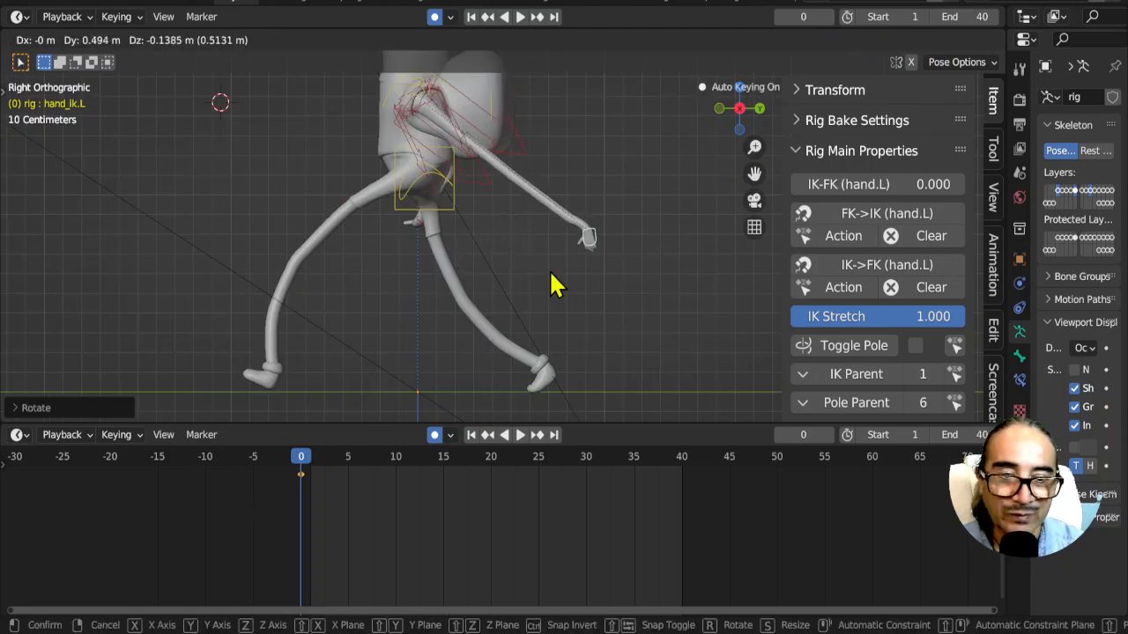
{"action": "left_click", "coordinate": [551, 285]}
Step: Show the tweak rig layers of both arms
{"action": "scroll", "coordinate": [846, 299], "scroll_direction": "down", "scroll_amount": 8}
{"action": "scroll", "coordinate": [859, 304], "scroll_direction": "down", "scroll_amount": 2}
{"action": "left_click", "coordinate": [833, 287]}
{"action": "left_click", "coordinate": [929, 286]}
Step: Bend the left arm into a smooth downward curve by moving its two forearm tweak controls and the lower upper-arm tweak control
{"action": "left_click", "coordinate": [512, 173]}
{"action": "left_click", "coordinate": [527, 178]}
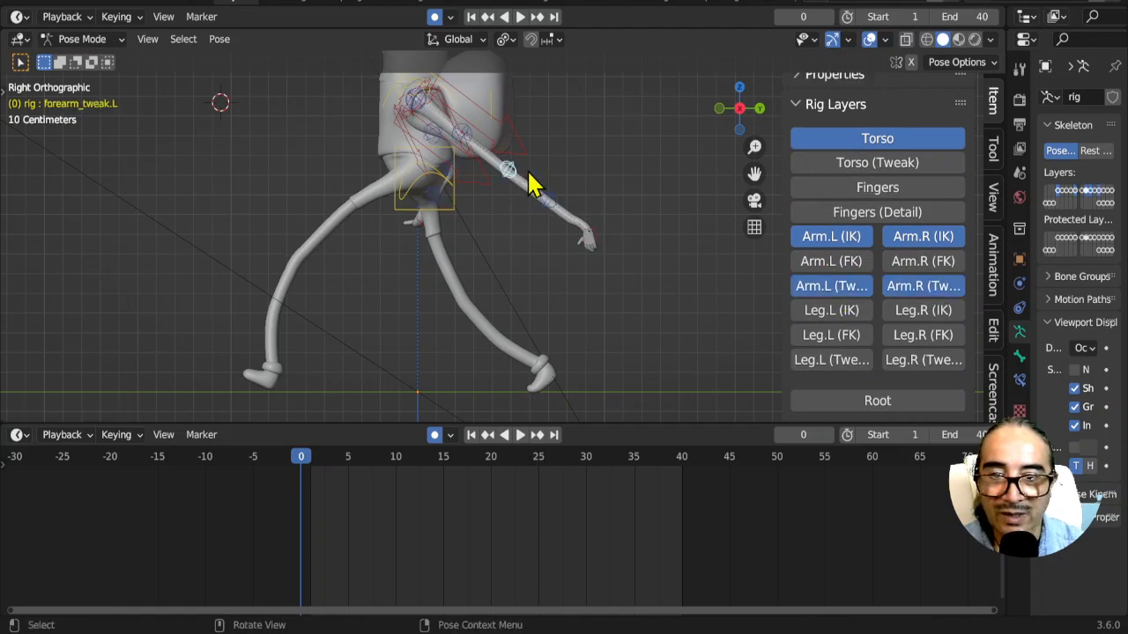
{"action": "key", "text": "g"}
{"action": "left_click", "coordinate": [520, 215]}
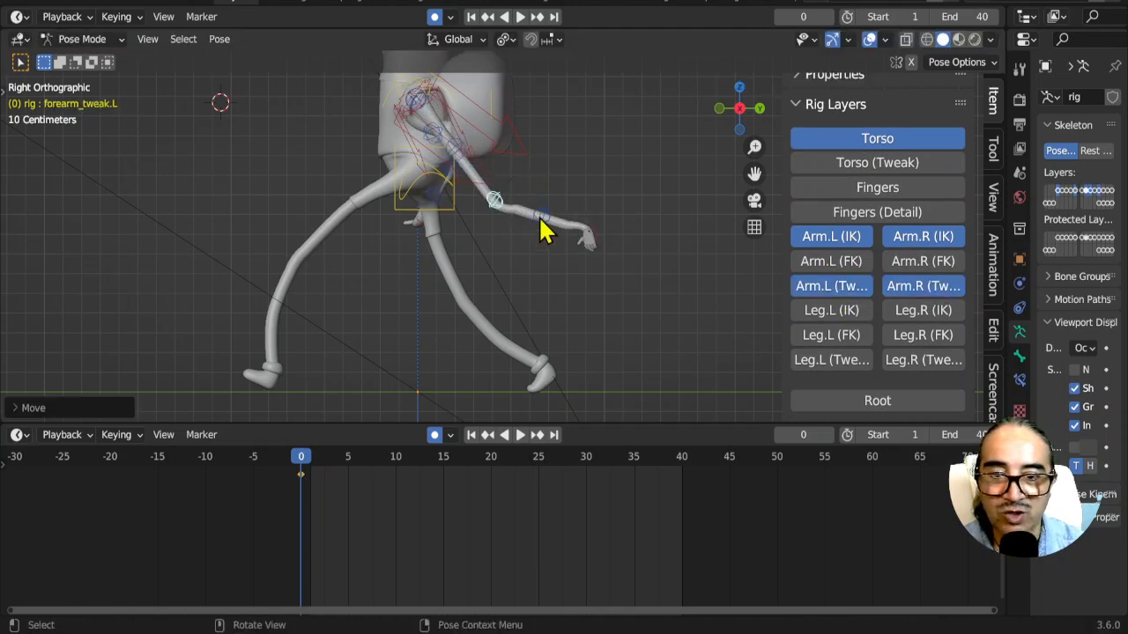
{"action": "left_click", "coordinate": [541, 220]}
{"action": "key", "text": "g"}
{"action": "left_click", "coordinate": [526, 224]}
{"action": "left_click", "coordinate": [458, 163]}
{"action": "key", "text": "g"}
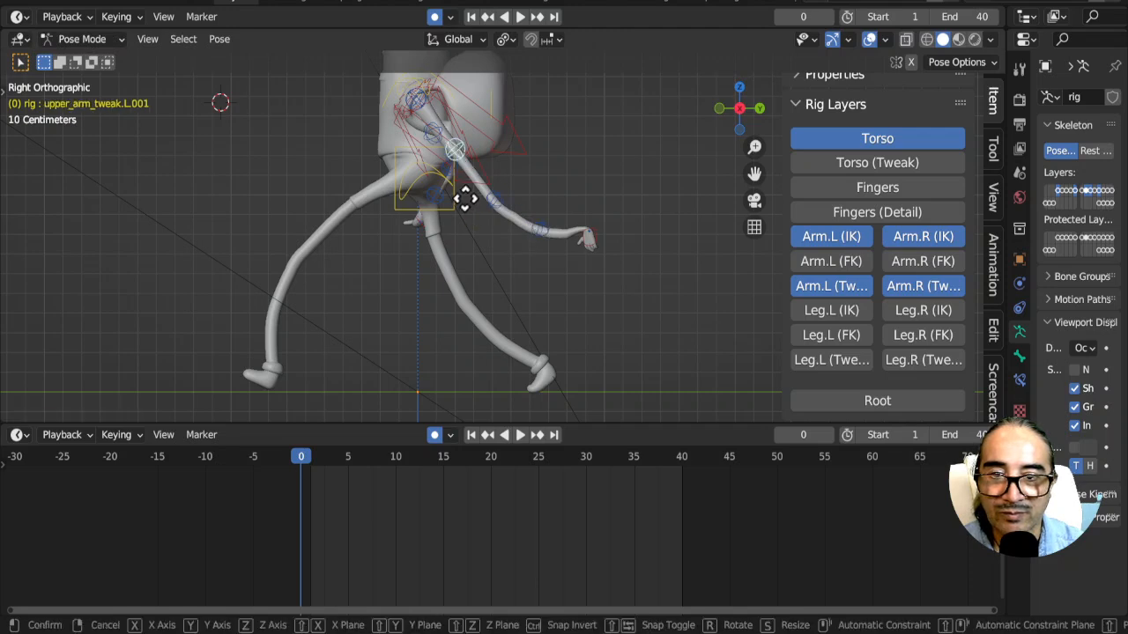
{"action": "left_click", "coordinate": [457, 204]}
Step: Rotate the left hand IK control, finishing with a trackball rotation, to level the hand with the forearm
{"action": "left_click", "coordinate": [604, 255]}
{"action": "key", "text": "r"}
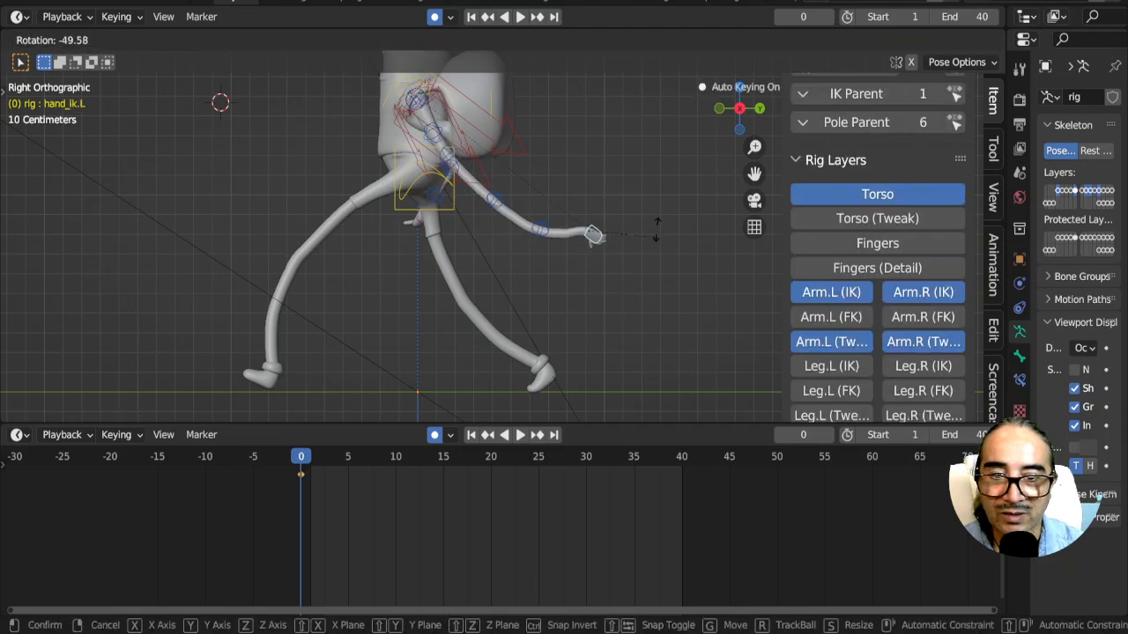
{"action": "left_click", "coordinate": [609, 290]}
{"action": "key", "text": "r"}
{"action": "key", "text": "r"}
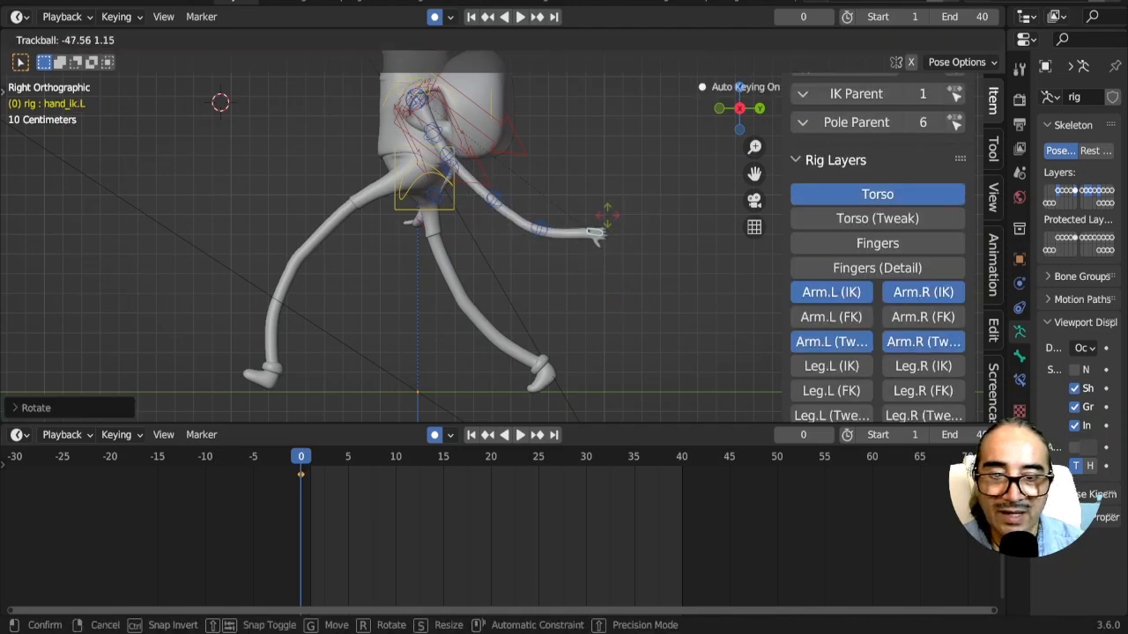
{"action": "left_click", "coordinate": [652, 270]}
Step: Refine the left arm's curve by moving the forearm tweak control at the elbow slightly in perspective view
{"action": "middle_click_drag", "start_coordinate": [652, 270], "coordinate": [507, 222]}
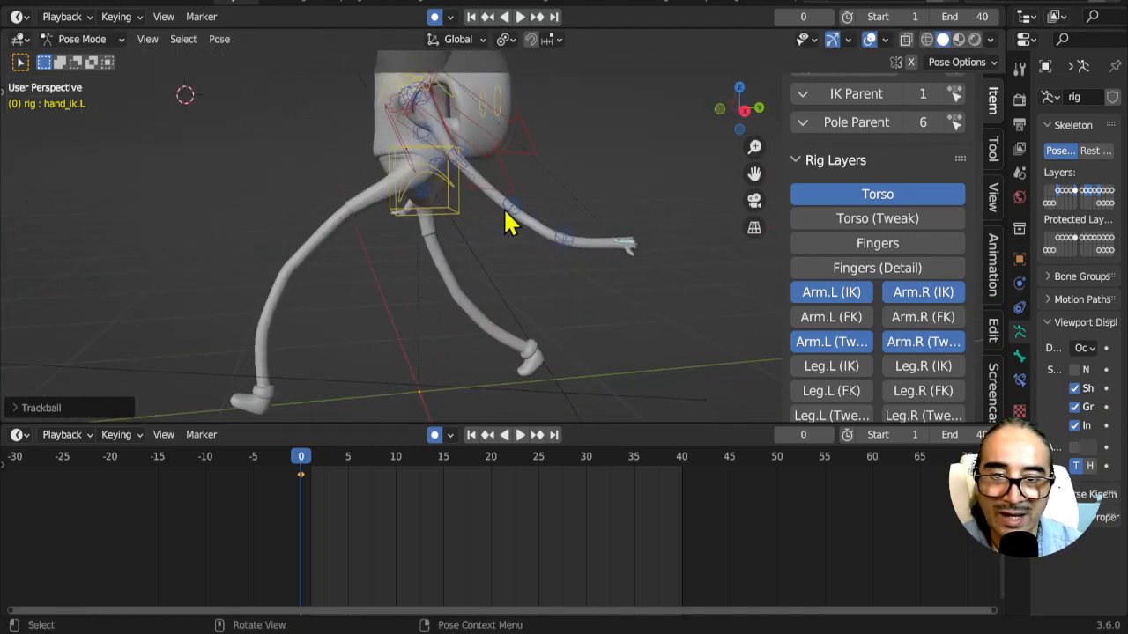
{"action": "left_click", "coordinate": [506, 222]}
{"action": "key", "text": "g"}
{"action": "left_click", "coordinate": [506, 239]}
{"action": "middle_click_drag", "start_coordinate": [443, 309], "coordinate": [521, 297]}
{"action": "scroll", "coordinate": [564, 264], "scroll_direction": "up", "scroll_amount": 4}
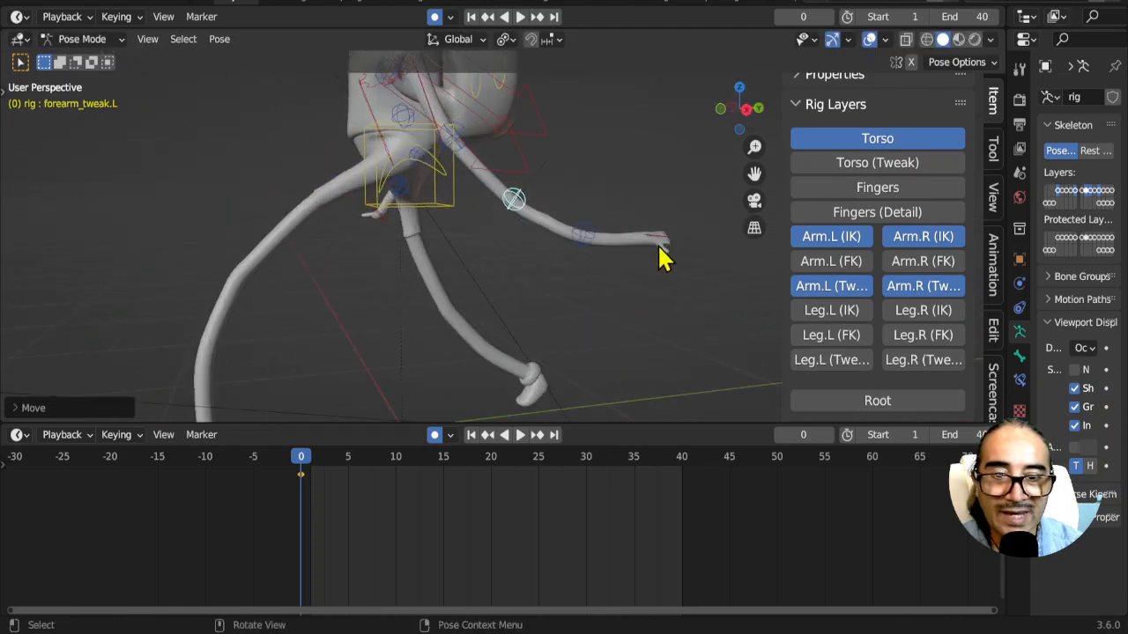
{"action": "scroll", "coordinate": [670, 257], "scroll_direction": "down", "scroll_amount": 2}
Step: Select the left arm's hand IK, upper arm IK and tweak controls and copy their pose at frame 0
{"action": "left_click", "coordinate": [629, 243]}
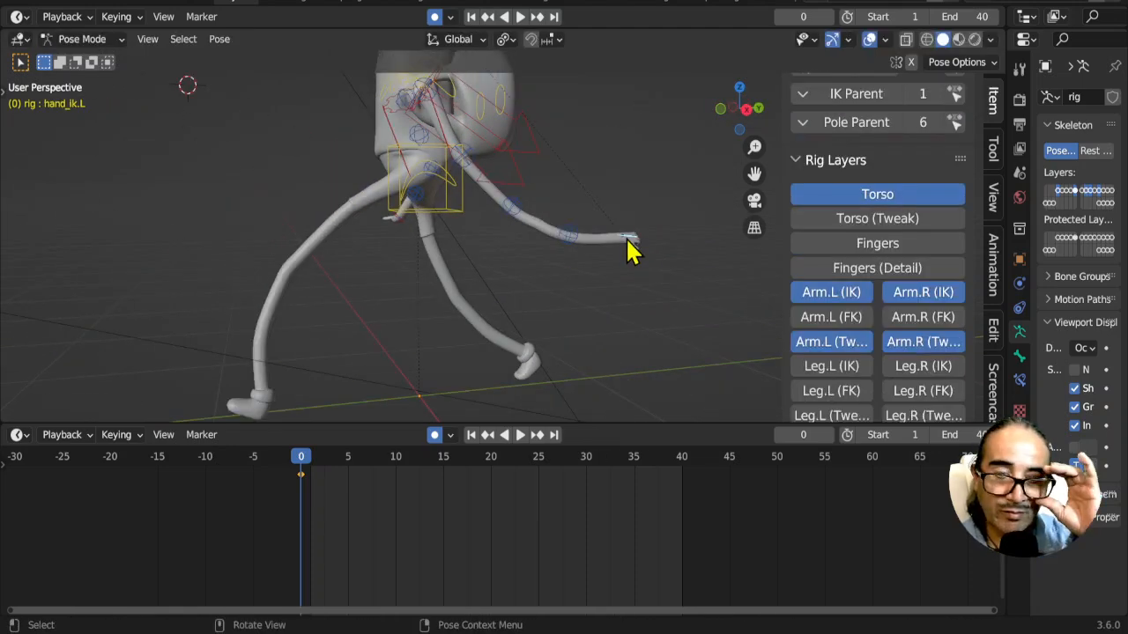
{"action": "middle_click_drag", "start_coordinate": [493, 263], "coordinate": [577, 270]}
{"action": "left_click", "coordinate": [517, 172], "text": "shift"}
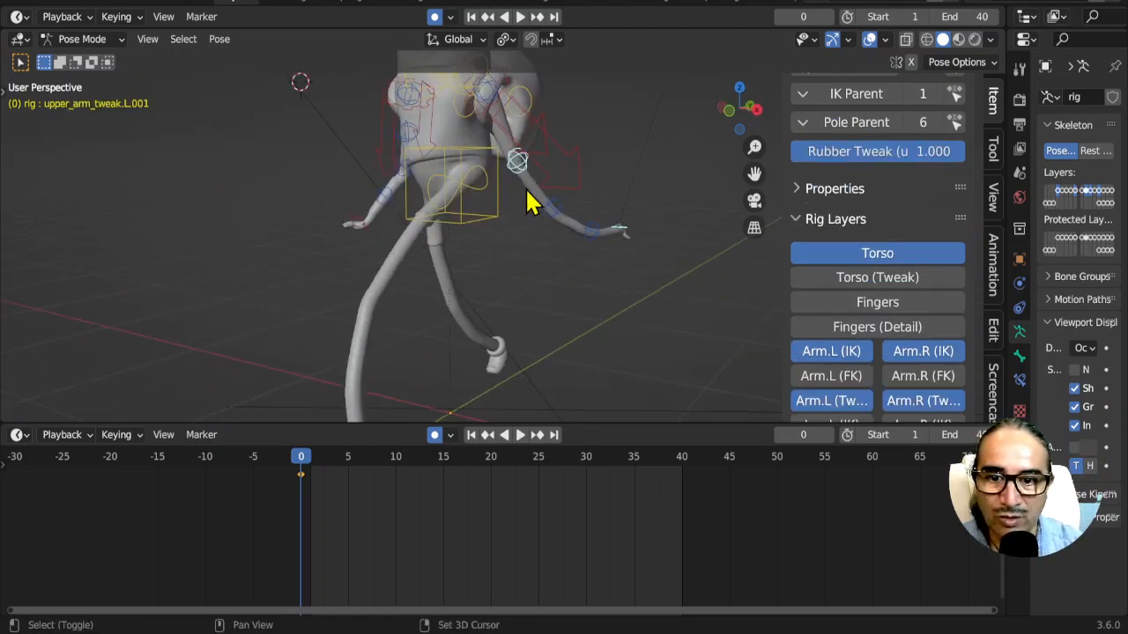
{"action": "left_click", "coordinate": [557, 209], "text": "shift"}
{"action": "left_click", "coordinate": [597, 233], "text": "shift"}
{"action": "left_click_drag", "start_coordinate": [539, 136], "coordinate": [667, 261], "text": "shift"}
{"action": "scroll", "coordinate": [617, 260], "scroll_direction": "down", "scroll_amount": 3}
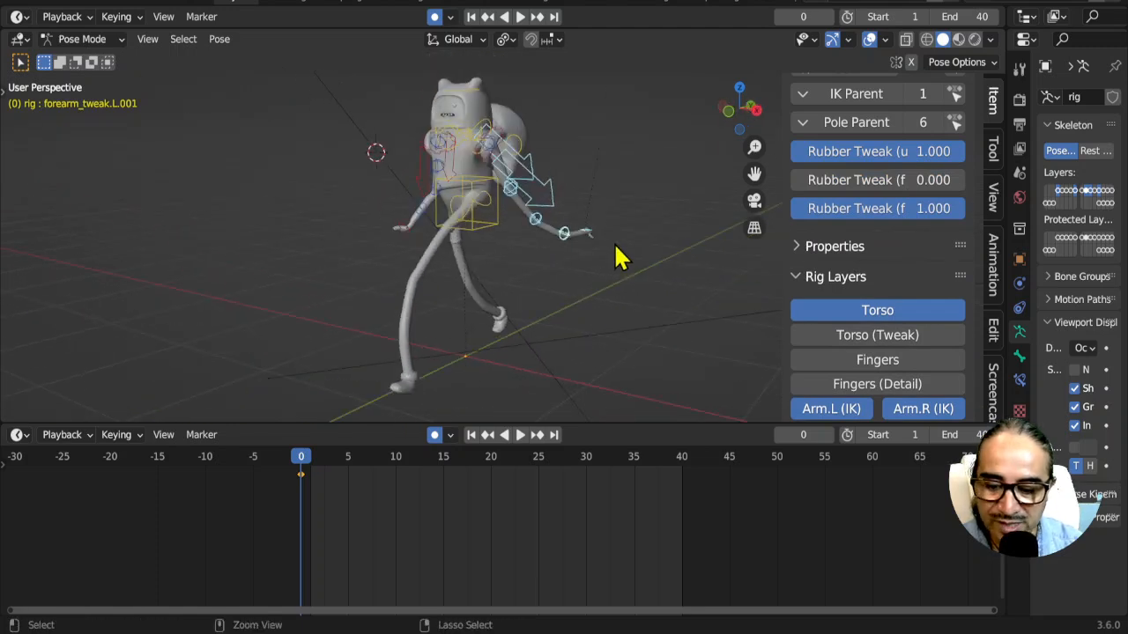
{"action": "key", "text": "ctrl+c"}
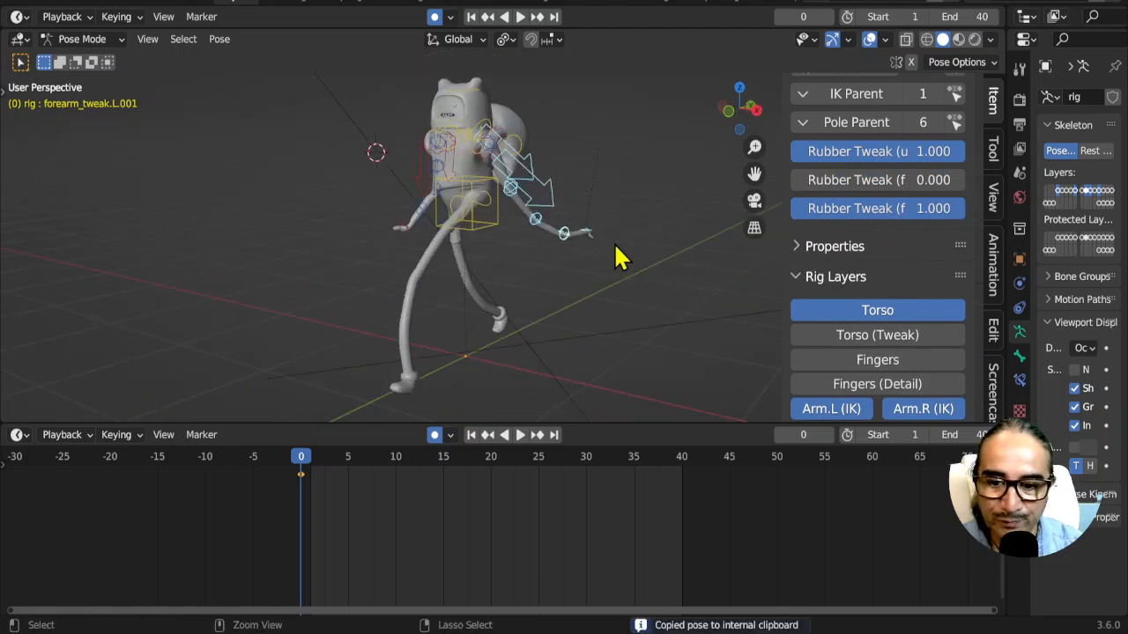
Step: At frame 20, paste the copied arm pose mirrored onto the right arm
{"action": "left_click", "coordinate": [492, 459]}
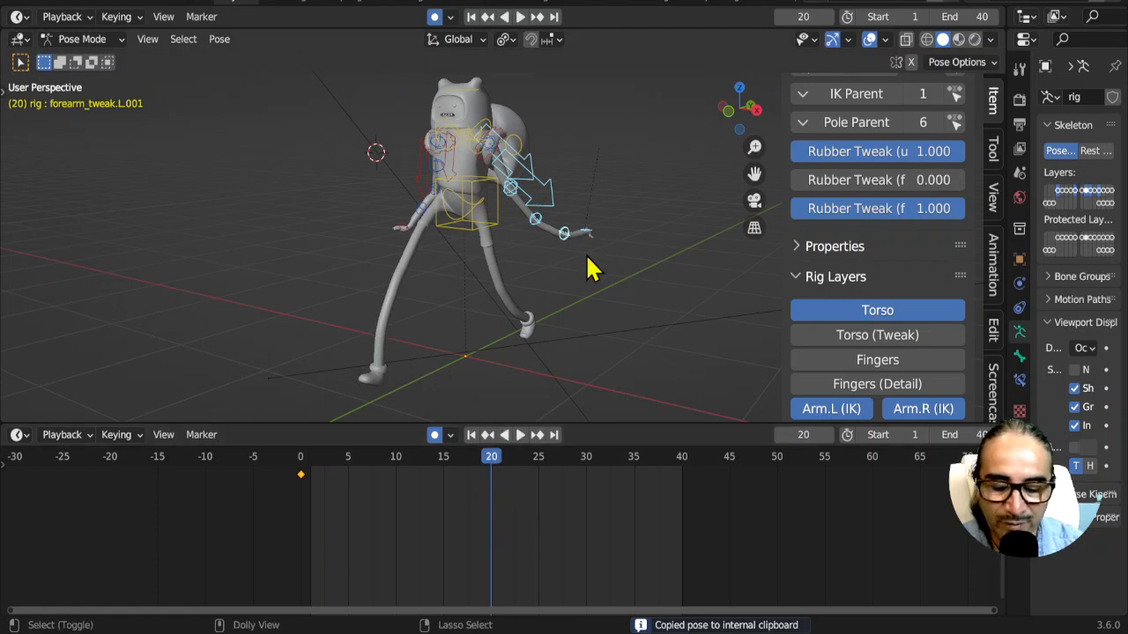
{"action": "key", "text": "ctrl+v"}
{"action": "middle_click_drag", "start_coordinate": [592, 264], "coordinate": [539, 272]}
{"action": "middle_click_drag", "start_coordinate": [589, 237], "coordinate": [521, 215]}
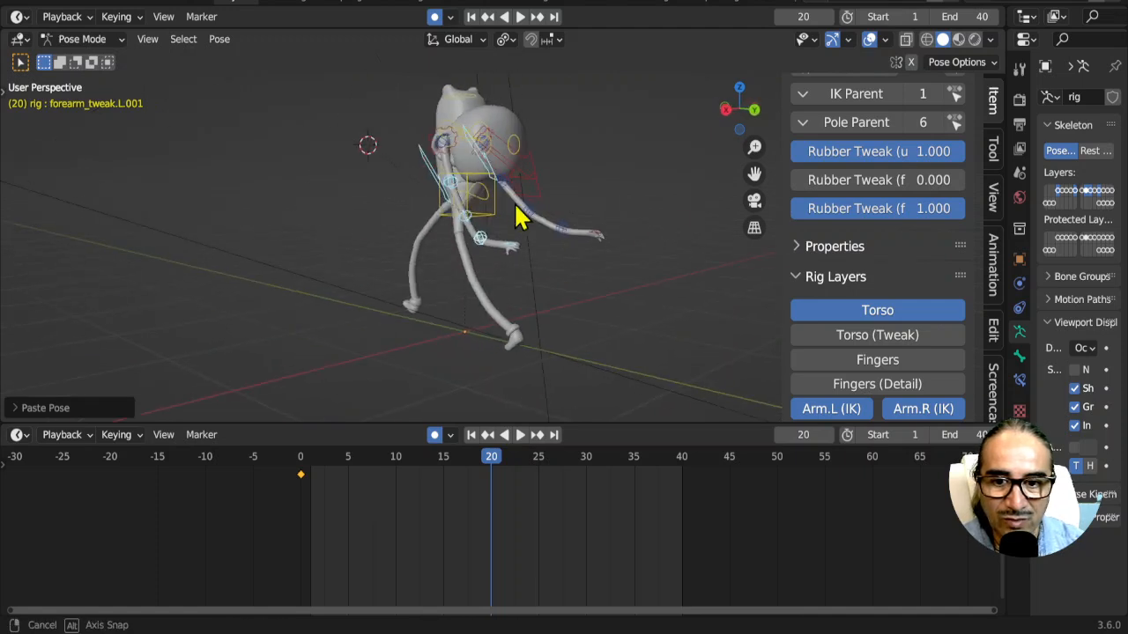
{"action": "left_click_drag", "start_coordinate": [643, 255], "coordinate": [553, 213]}
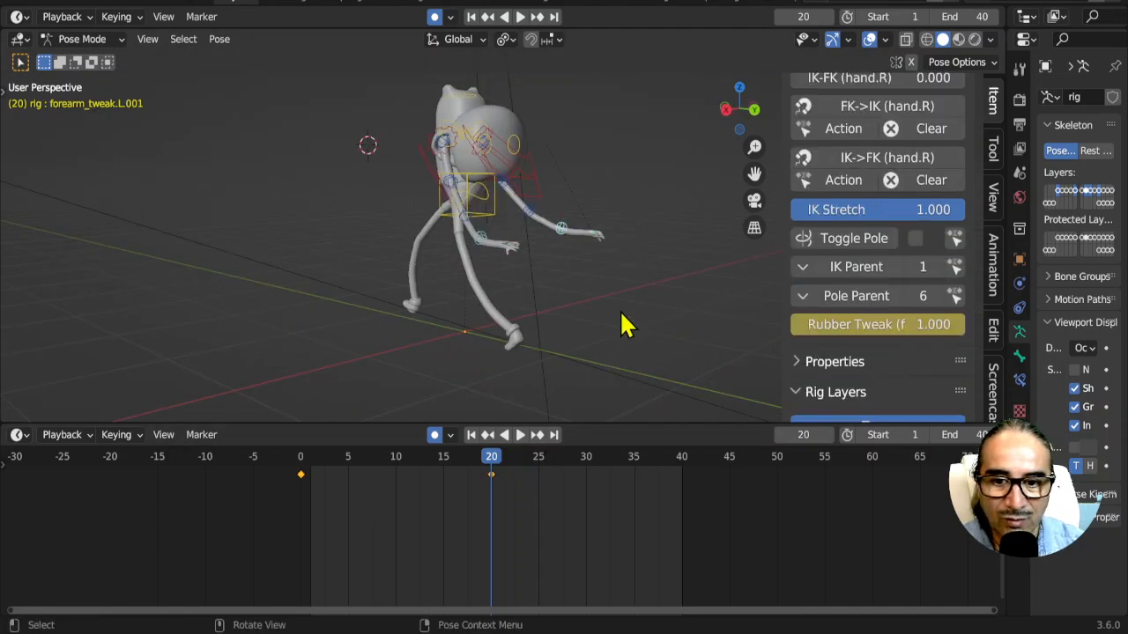
Step: Compare the arm poses at frames 0 and 20 from the side
{"action": "middle_click_drag", "start_coordinate": [544, 306], "coordinate": [604, 294]}
{"action": "scroll", "coordinate": [333, 492], "scroll_direction": "up", "scroll_amount": 1}
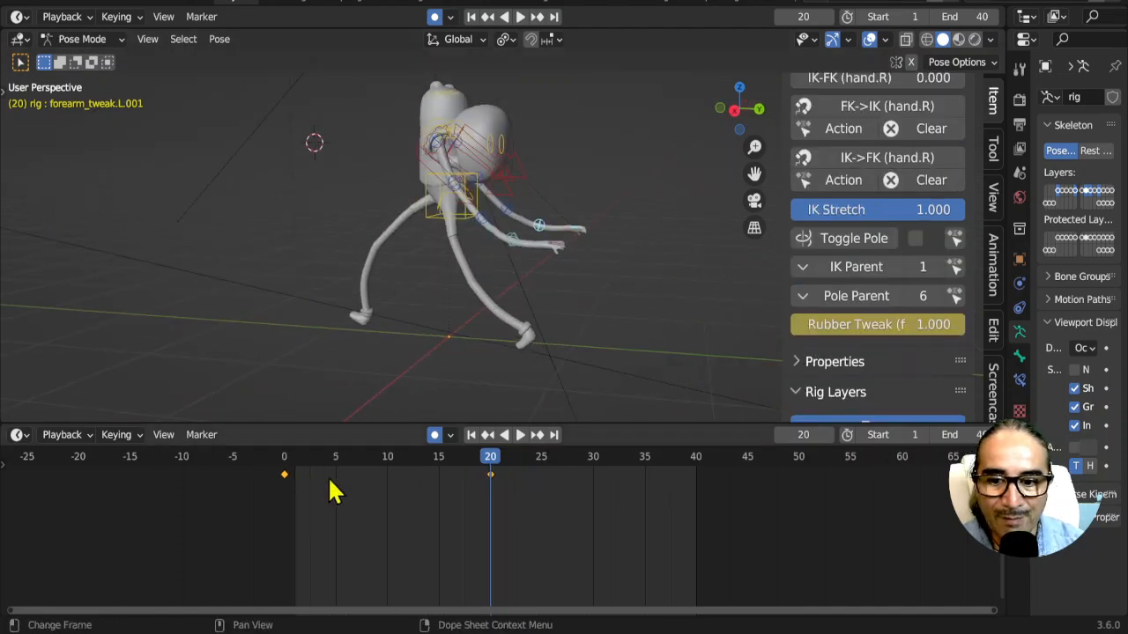
{"action": "left_click", "coordinate": [284, 465]}
{"action": "middle_click_drag", "start_coordinate": [396, 322], "coordinate": [459, 312]}
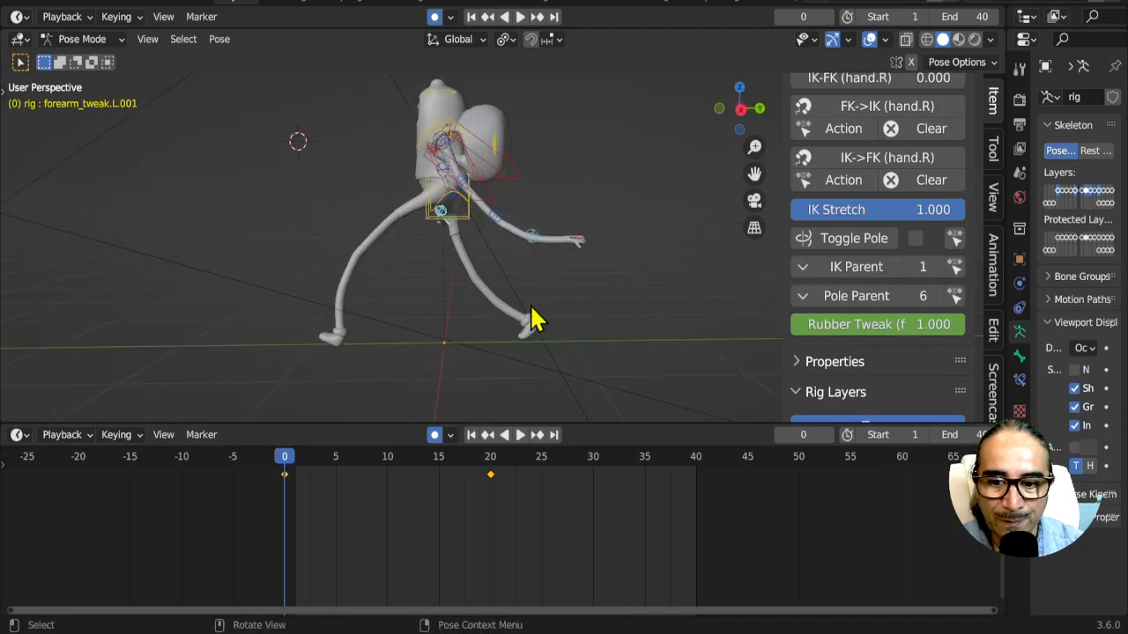
{"action": "left_click", "coordinate": [491, 467]}
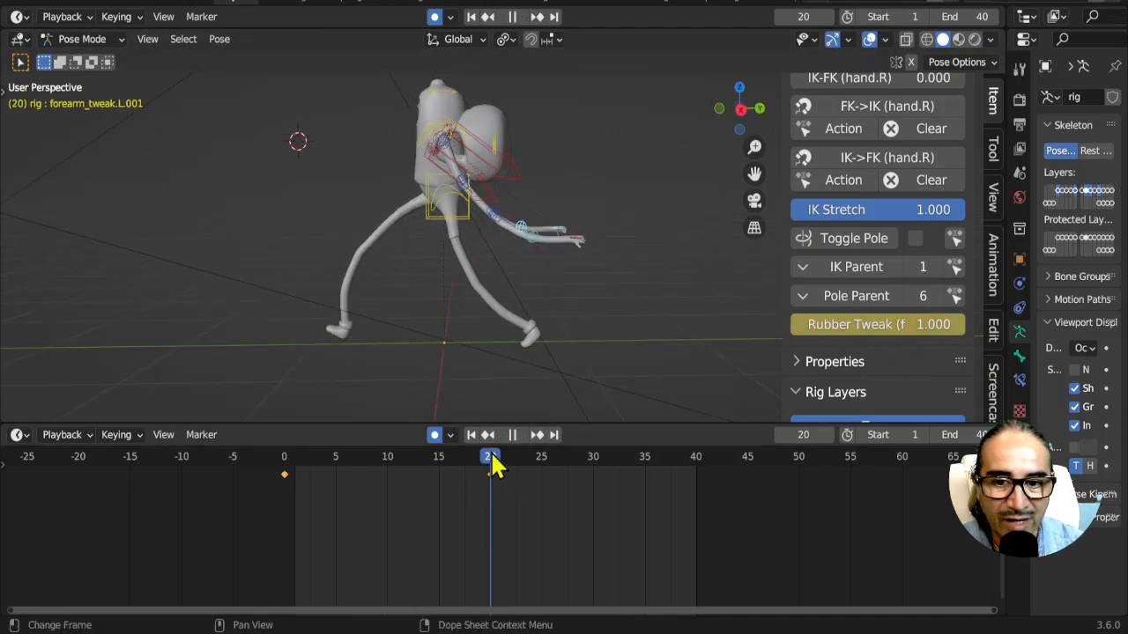
{"action": "middle_click_drag", "start_coordinate": [484, 251], "coordinate": [429, 262]}
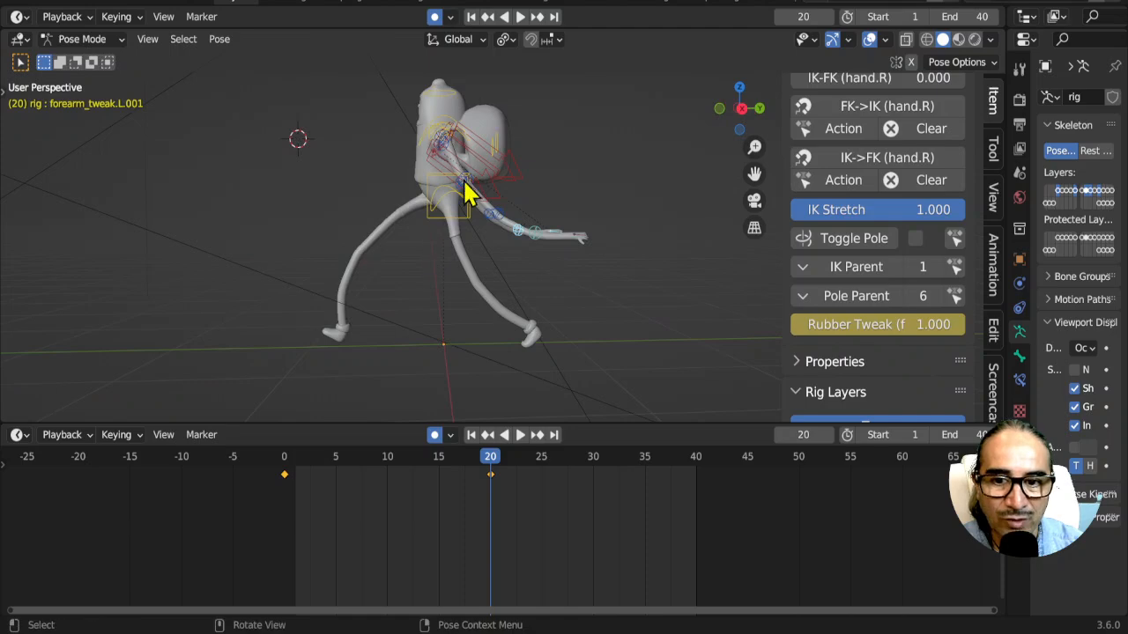
{"action": "middle_click_drag", "start_coordinate": [465, 191], "coordinate": [504, 167]}
Step: At frame 20, move the left hand IK control forward past the front leg in right orthographic view
{"action": "left_click", "coordinate": [587, 234]}
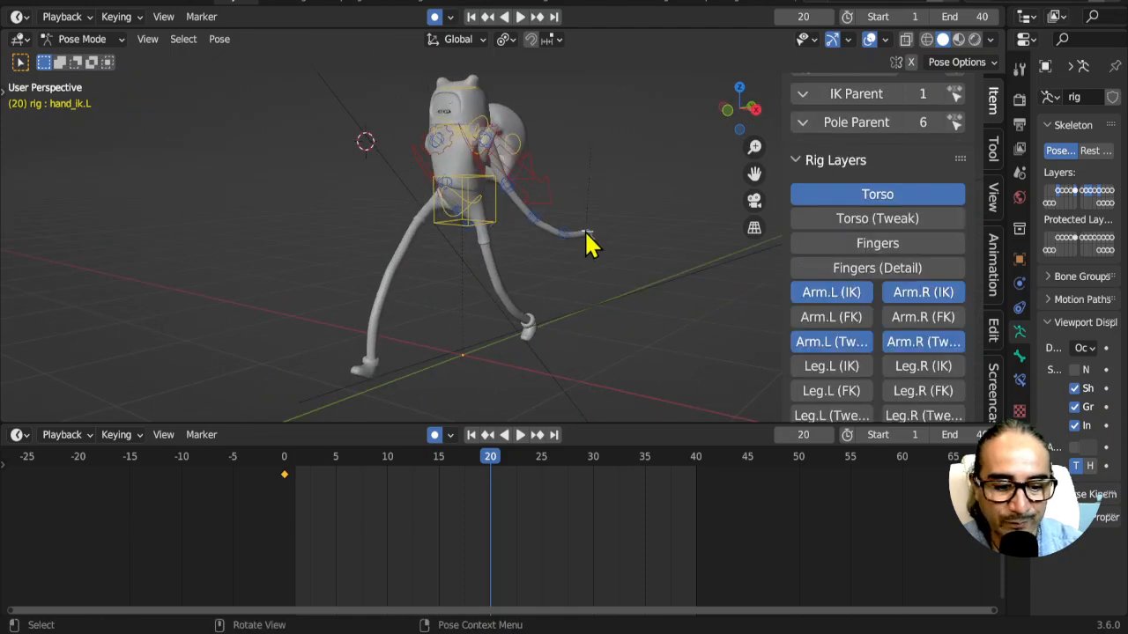
{"action": "key", "text": "KP_3"}
{"action": "key", "text": "g"}
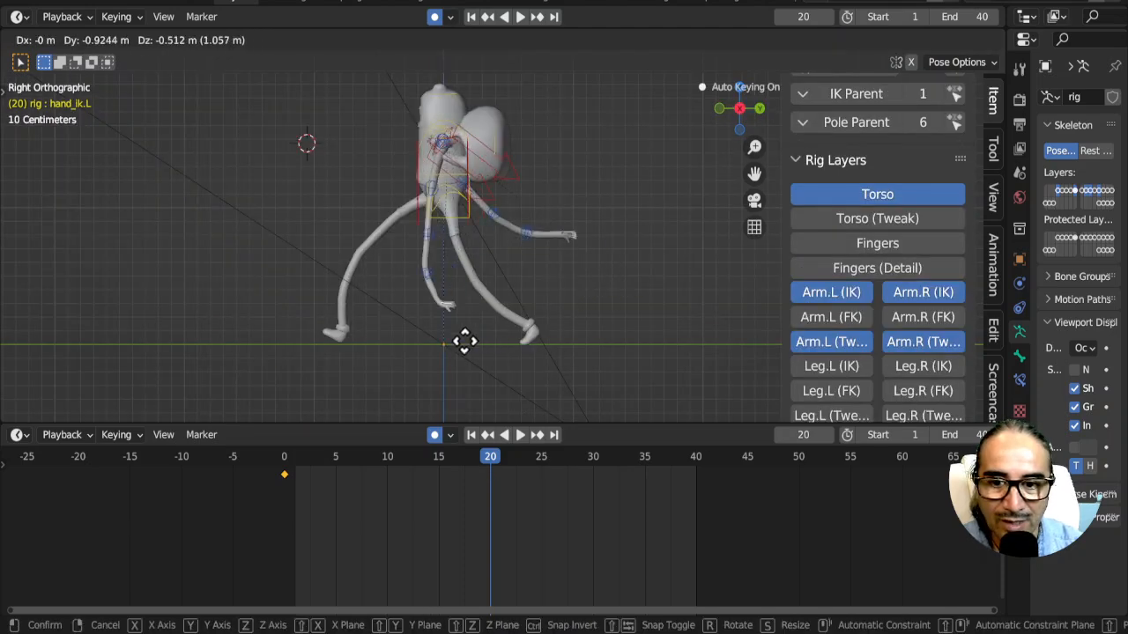
{"action": "left_click", "coordinate": [373, 282]}
Step: Rotate the left hand IK control at frame 20, using trackball rotation to angle the hand at the wrist
{"action": "key", "text": "r"}
{"action": "left_click", "coordinate": [237, 249]}
{"action": "scroll", "coordinate": [343, 257], "scroll_direction": "up", "scroll_amount": 4}
{"action": "middle_click_drag", "start_coordinate": [242, 292], "coordinate": [476, 330], "text": "shift"}
{"action": "scroll", "coordinate": [441, 326], "scroll_direction": "up", "scroll_amount": 3}
{"action": "key", "text": "r"}
{"action": "key", "text": "r"}
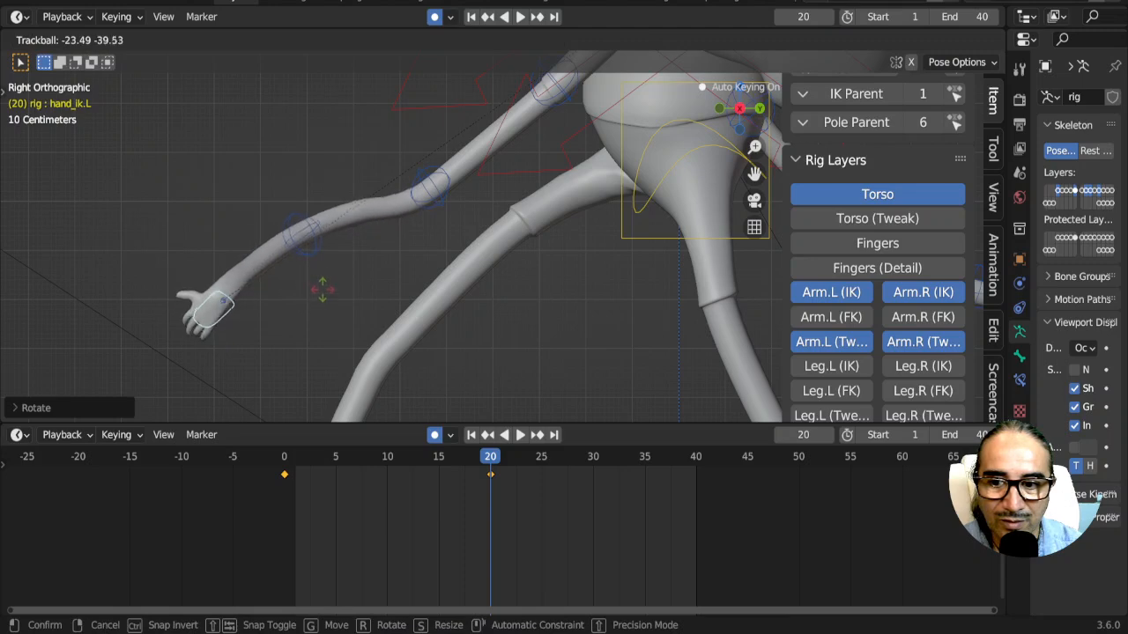
{"action": "left_click", "coordinate": [343, 289]}
{"action": "scroll", "coordinate": [375, 262], "scroll_direction": "down", "scroll_amount": 2}
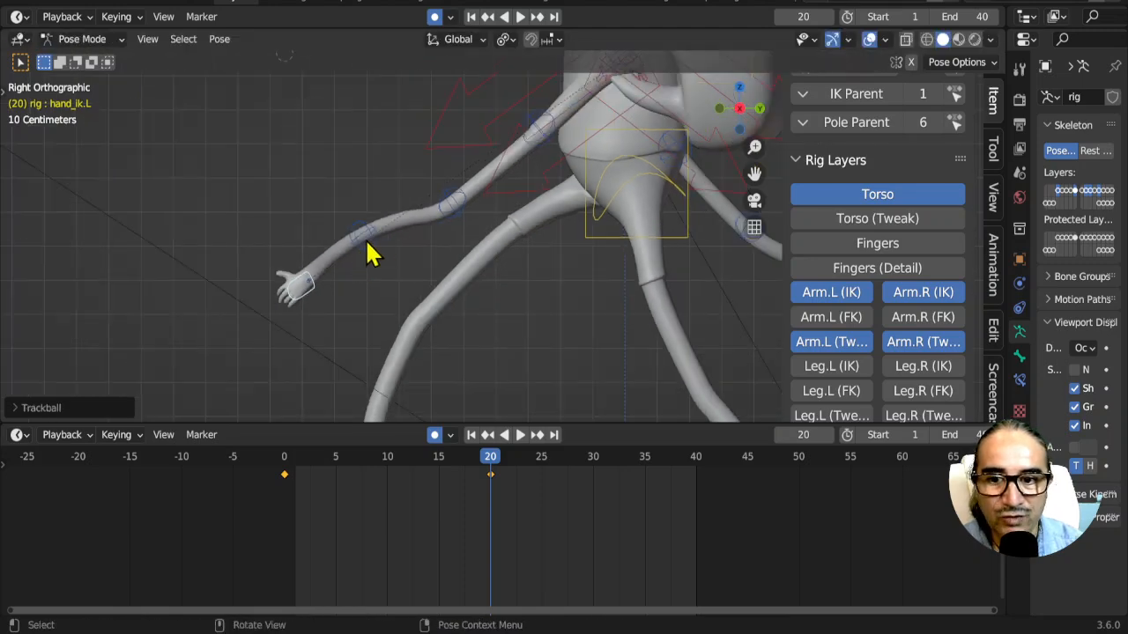
Step: Clear the location of the left arm's three upper arm and forearm tweak controls at frame 20
{"action": "left_click", "coordinate": [373, 240]}
{"action": "left_click", "coordinate": [460, 211], "text": "shift"}
{"action": "left_click", "coordinate": [530, 130], "text": "shift"}
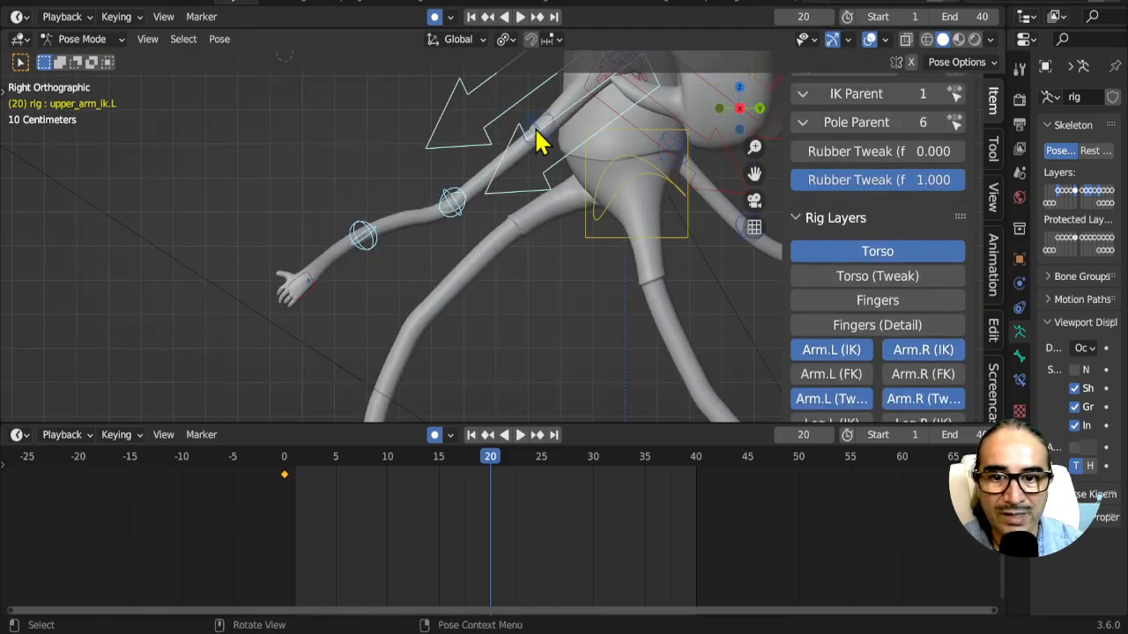
{"action": "left_click", "coordinate": [535, 130]}
{"action": "left_click", "coordinate": [457, 199], "text": "shift"}
{"action": "left_click", "coordinate": [346, 233], "text": "shift"}
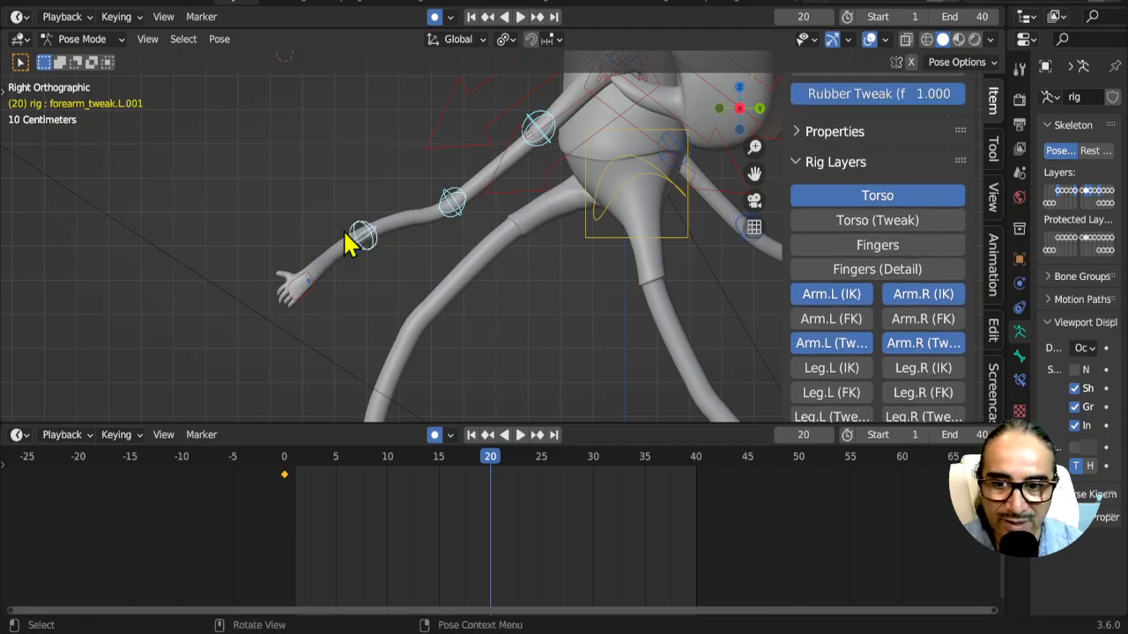
{"action": "key", "text": "alt+g"}
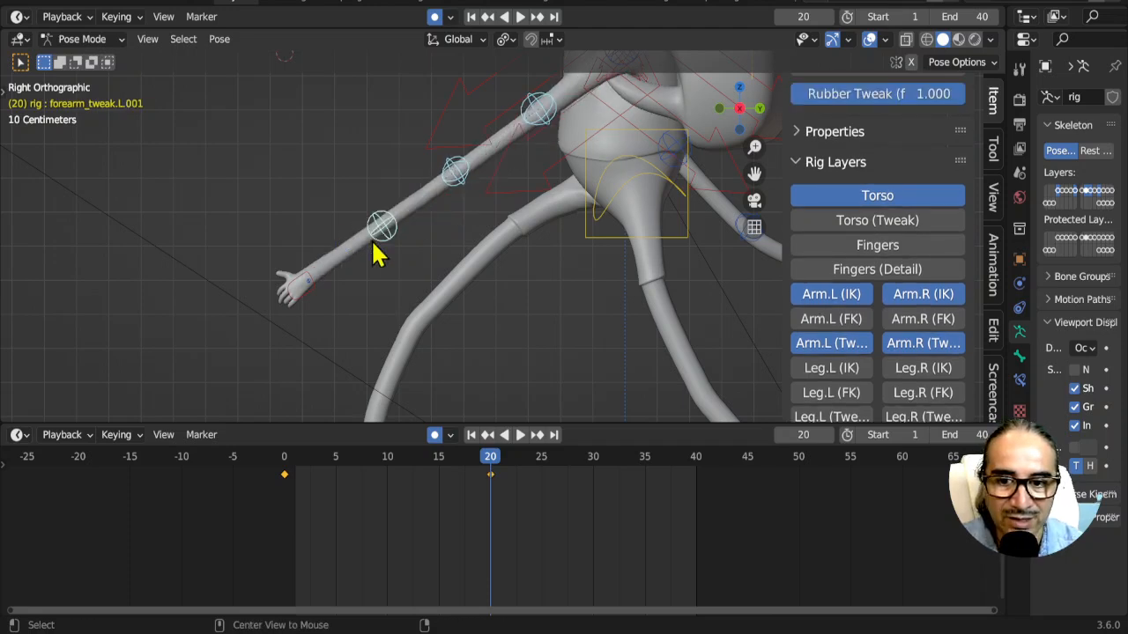
Step: Lower the left elbow tweak, then move the upper arm tweak back toward the torso at frame 20
{"action": "scroll", "coordinate": [450, 271], "scroll_direction": "down", "scroll_amount": 2}
{"action": "middle_click_drag", "start_coordinate": [468, 229], "coordinate": [421, 240], "text": "shift"}
{"action": "left_click", "coordinate": [423, 199]}
{"action": "key", "text": "g"}
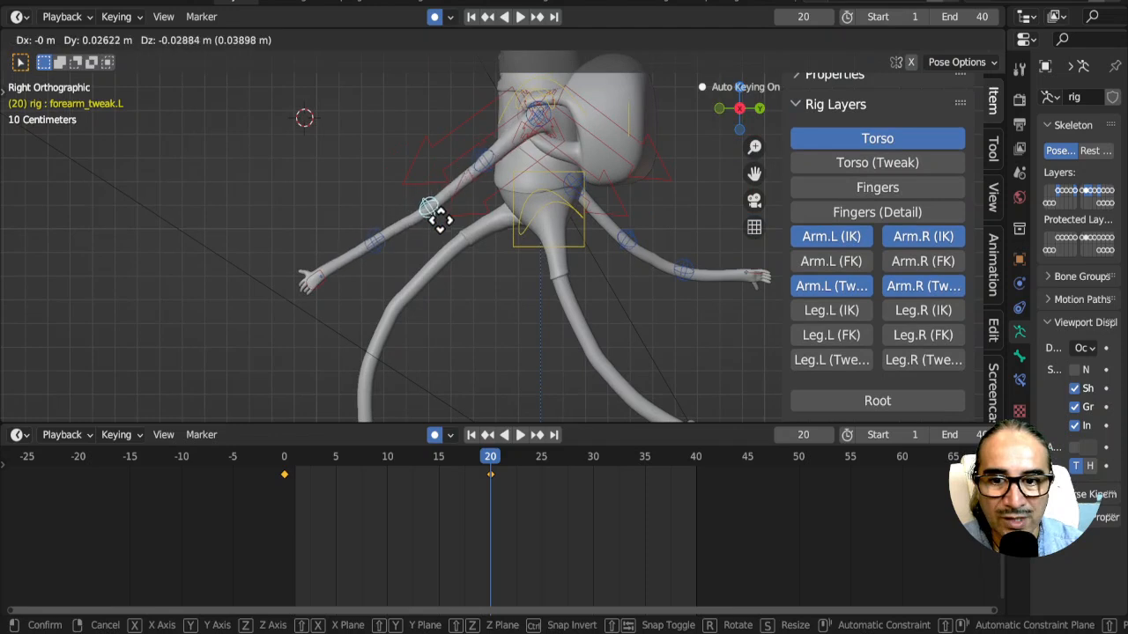
{"action": "left_click", "coordinate": [450, 229]}
{"action": "left_click", "coordinate": [506, 185]}
{"action": "key", "text": "g"}
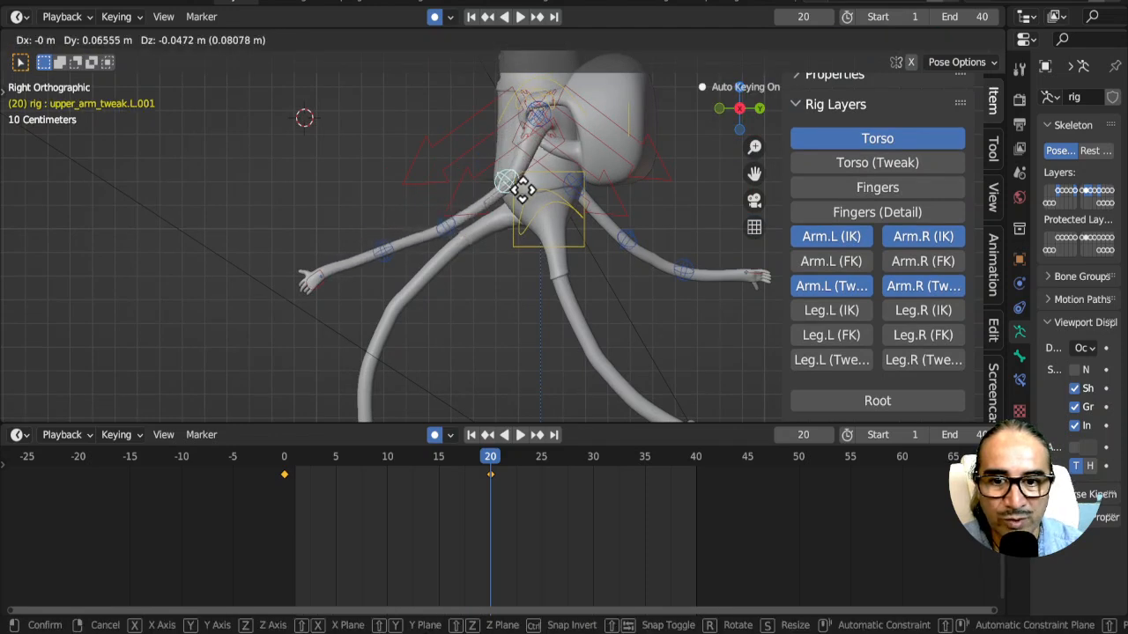
{"action": "left_click", "coordinate": [529, 207]}
Step: Move the left elbow and mid-forearm tweak controls at frame 20 to give the raised arm a soft downward curve
{"action": "left_click", "coordinate": [387, 255]}
{"action": "key", "text": "g"}
{"action": "left_click", "coordinate": [428, 265]}
{"action": "left_click", "coordinate": [446, 244]}
{"action": "key", "text": "g"}
{"action": "left_click", "coordinate": [459, 254]}
{"action": "left_click", "coordinate": [398, 277]}
{"action": "key", "text": "g"}
{"action": "left_click", "coordinate": [393, 268]}
Step: Raise the left hand tweak control at frame 20 to level the hand with the forearm
{"action": "left_click", "coordinate": [323, 282]}
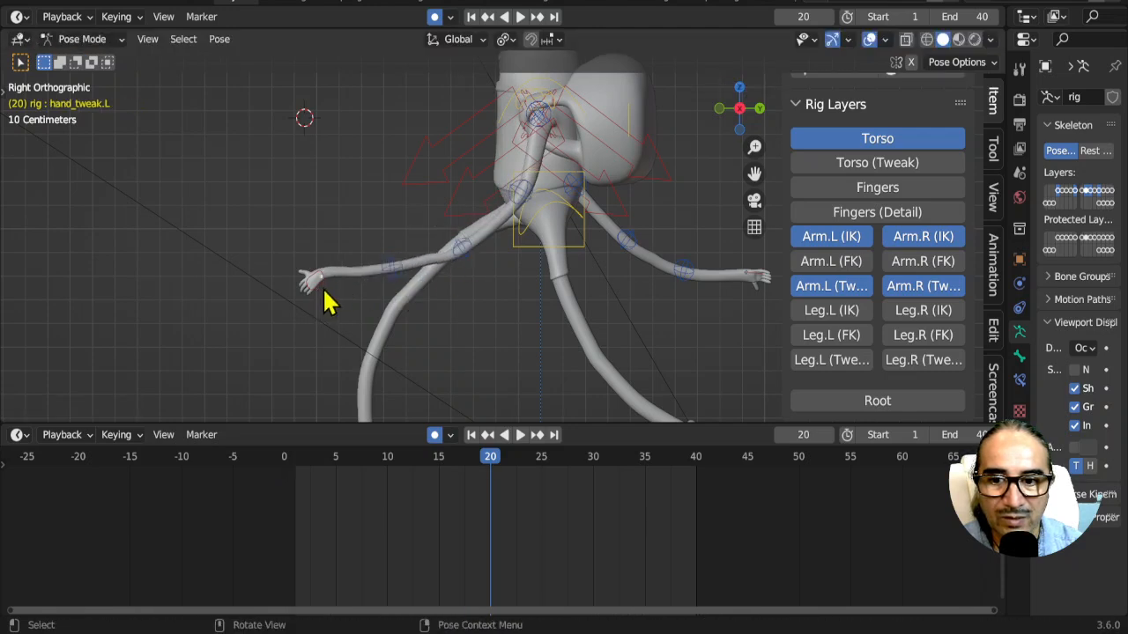
{"action": "key", "text": "r"}
{"action": "left_click", "coordinate": [345, 304]}
{"action": "left_click", "coordinate": [323, 272]}
{"action": "key", "text": "g"}
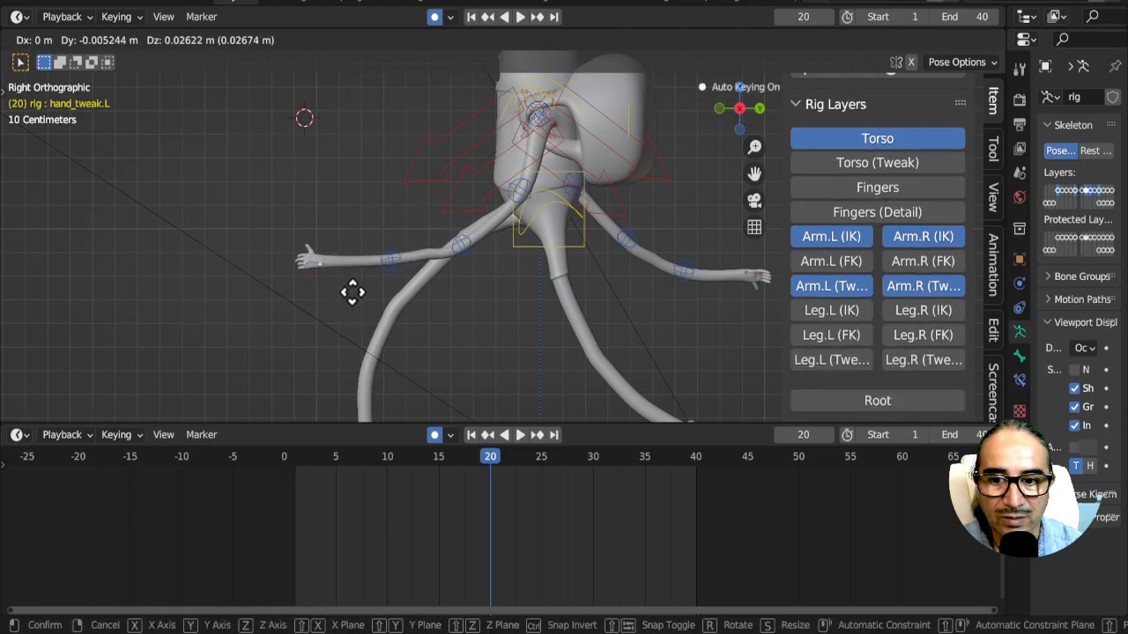
{"action": "left_click", "coordinate": [353, 294]}
Step: Readjust the left mid-forearm and elbow tweak controls at frame 20 to match the raised hand
{"action": "left_click", "coordinate": [387, 272]}
{"action": "key", "text": "g"}
{"action": "left_click", "coordinate": [406, 294]}
{"action": "left_click", "coordinate": [464, 251]}
{"action": "key", "text": "g"}
{"action": "left_click", "coordinate": [463, 259]}
Step: Select the left hand IK control with the left arm's three tweak controls and copy their pose at frame 20
{"action": "left_click", "coordinate": [381, 269]}
{"action": "middle_click_drag", "start_coordinate": [506, 290], "coordinate": [443, 252]}
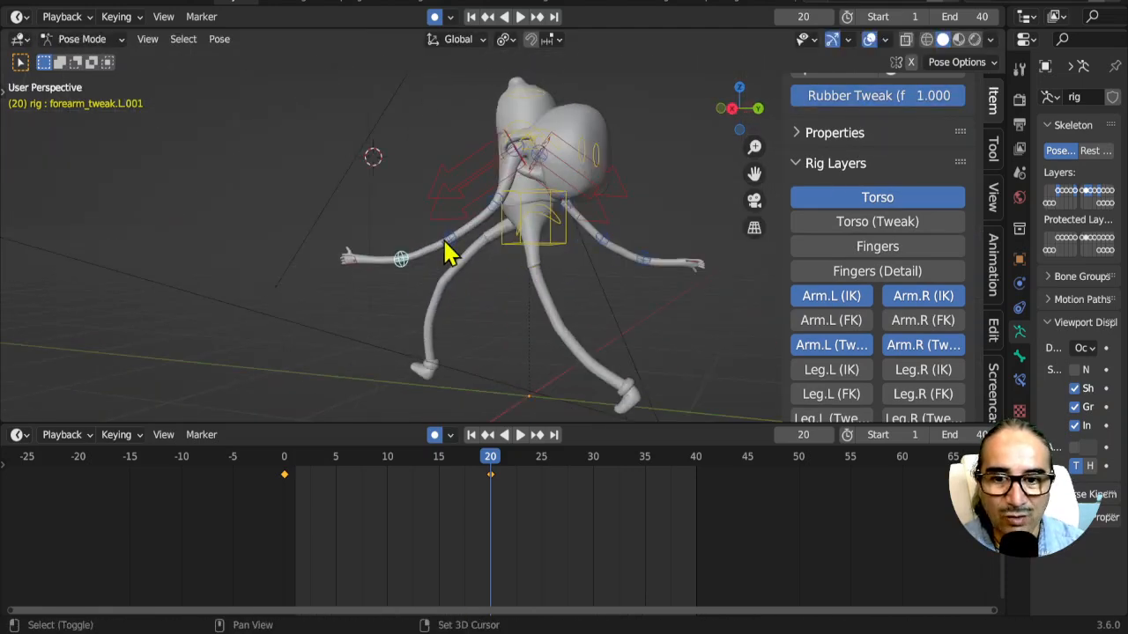
{"action": "left_click", "coordinate": [490, 221], "text": "shift"}
{"action": "left_click", "coordinate": [496, 220], "text": "shift"}
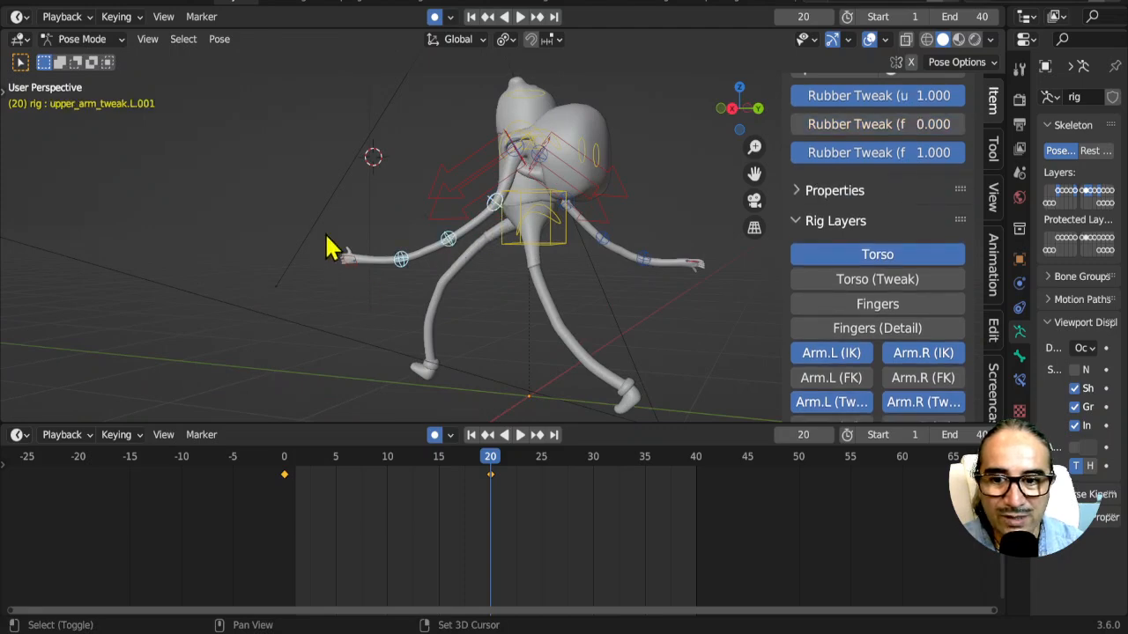
{"action": "middle_click_drag", "start_coordinate": [382, 302], "coordinate": [395, 282]}
{"action": "scroll", "coordinate": [346, 318], "scroll_direction": "up", "scroll_amount": 4}
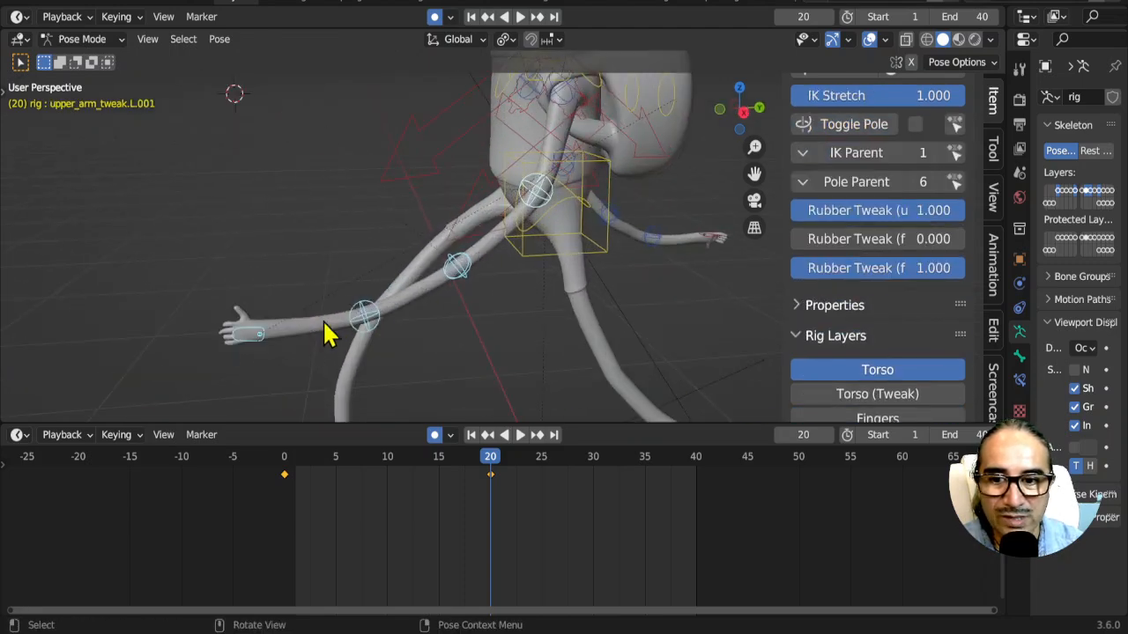
{"action": "middle_click_drag", "start_coordinate": [260, 344], "coordinate": [273, 326]}
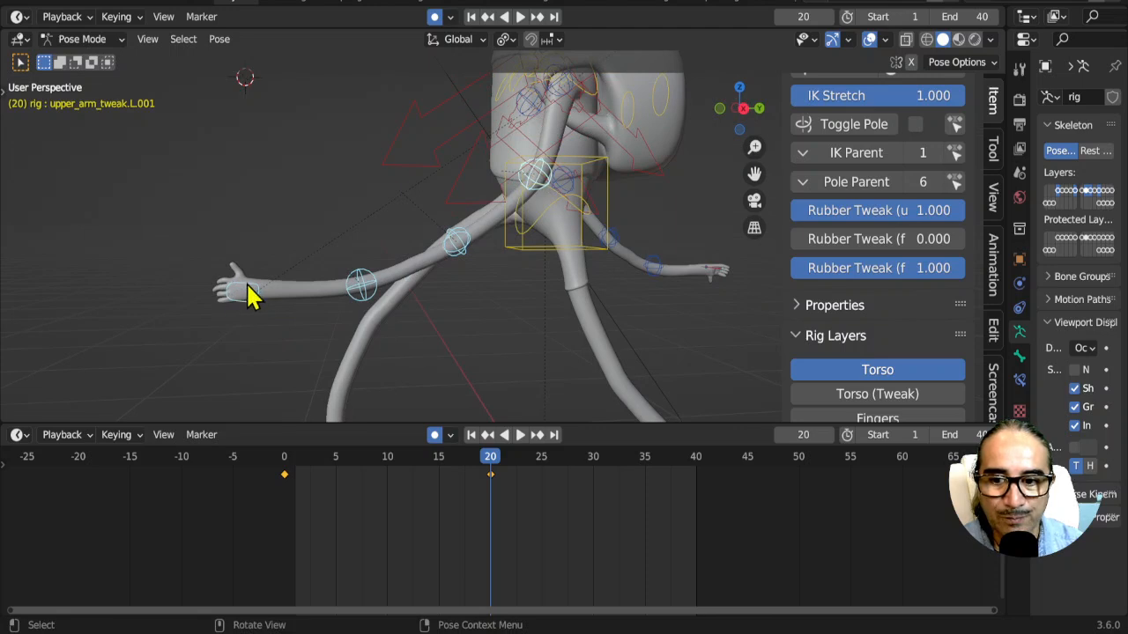
{"action": "scroll", "coordinate": [417, 306], "scroll_direction": "down", "scroll_amount": 3}
{"action": "key", "text": "ctrl+c"}
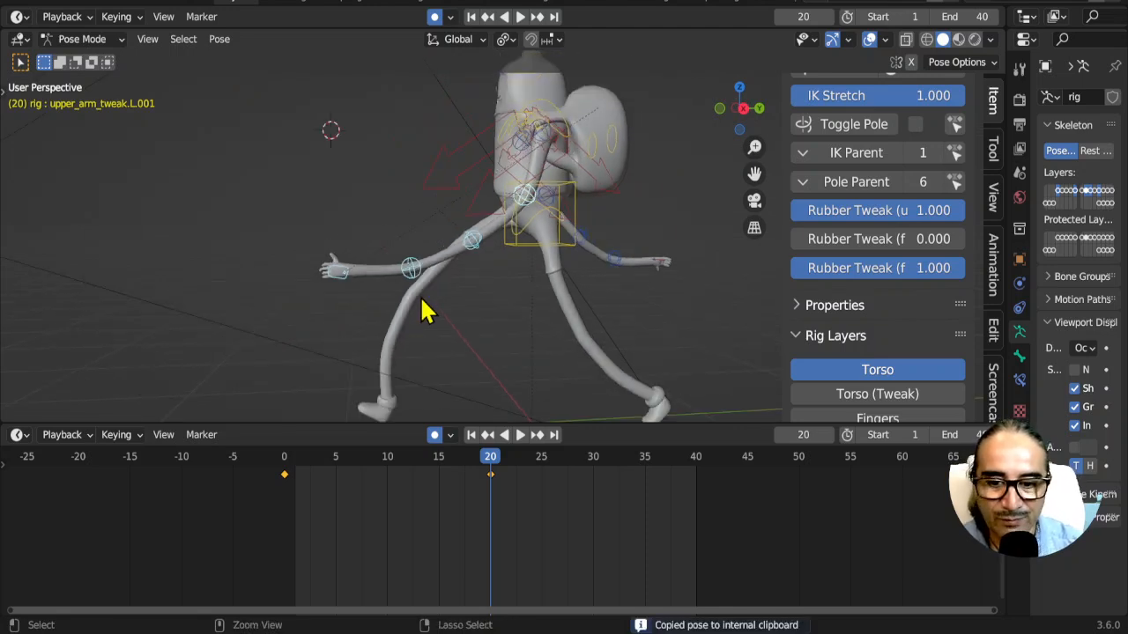
Step: Paste the copied left arm pose mirrored onto the right arm at frame 0 and play back the walk
{"action": "middle_click_drag", "start_coordinate": [636, 281], "coordinate": [603, 279]}
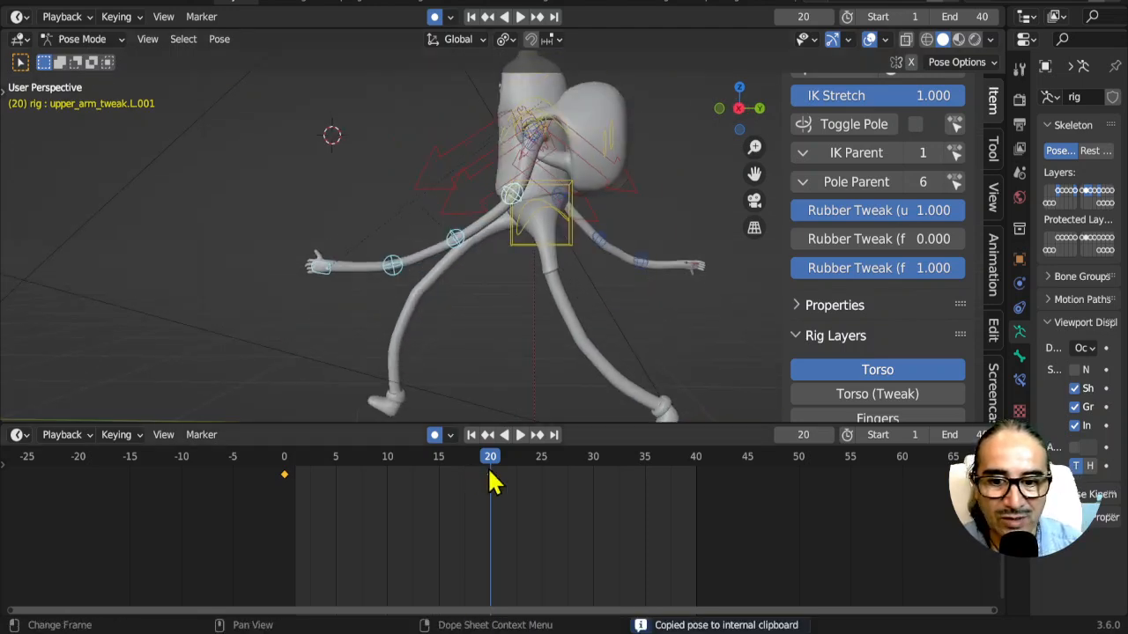
{"action": "left_click", "coordinate": [284, 460]}
{"action": "key", "text": "space"}
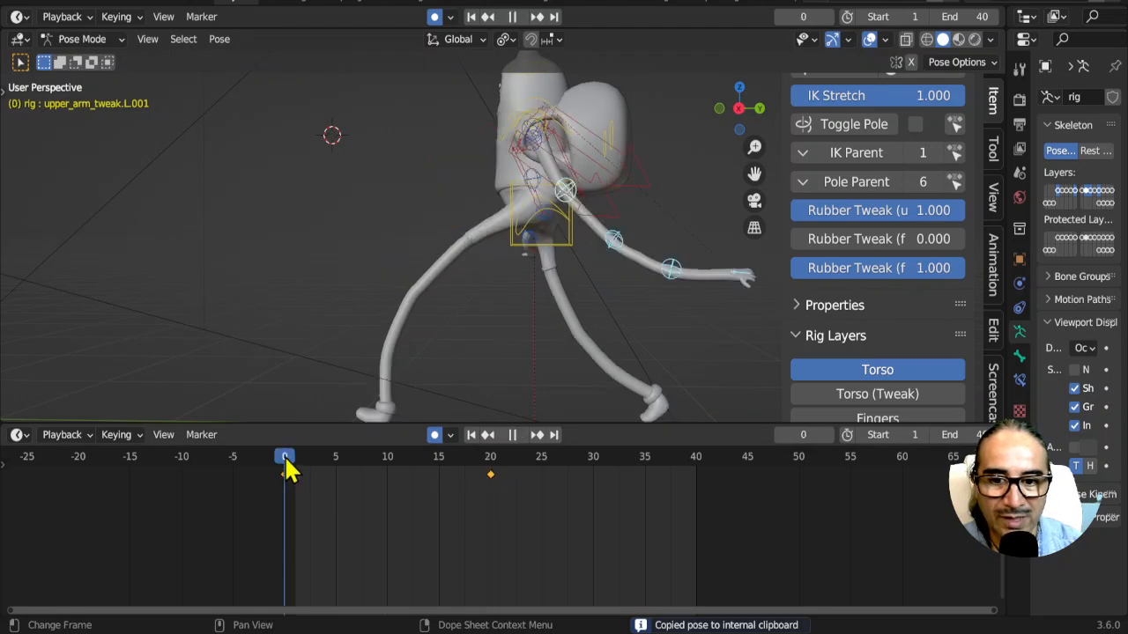
{"action": "key", "text": "ctrl+z"}
{"action": "middle_click_drag", "start_coordinate": [377, 315], "coordinate": [466, 315]}
{"action": "key", "text": "ctrl+v"}
{"action": "scroll", "coordinate": [469, 302], "scroll_direction": "down", "scroll_amount": 2}
{"action": "key", "text": "space"}
{"action": "middle_click_drag", "start_coordinate": [503, 302], "coordinate": [456, 272]}
{"action": "key", "text": "space"}
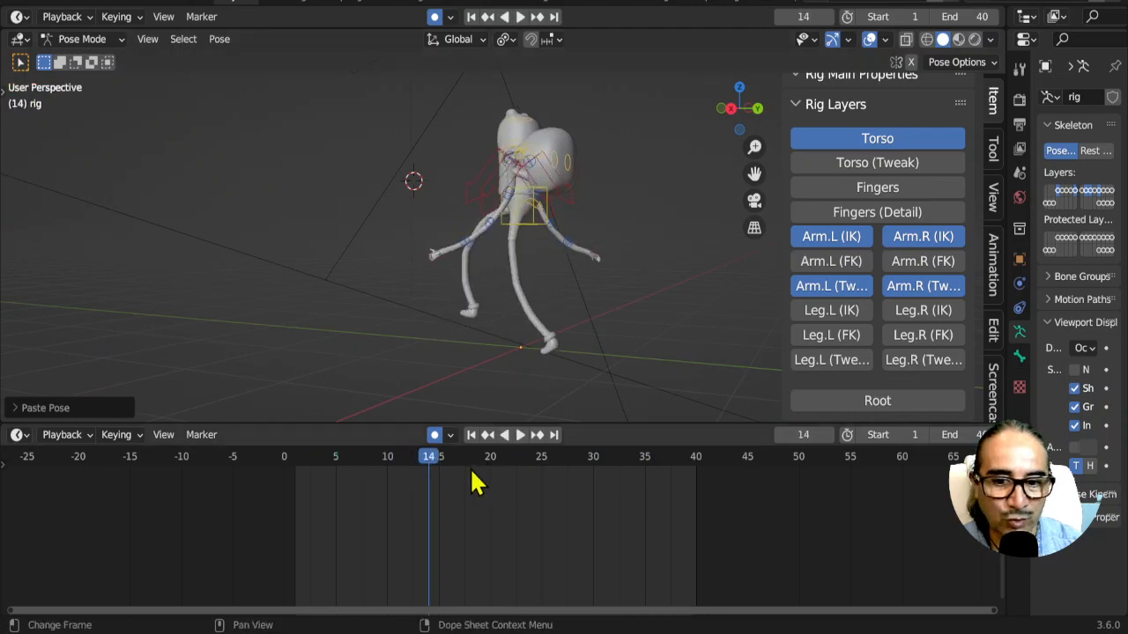
Step: At frame 20, snap the left arm's FK controls to its IK pose and set IK-FK (hand.L) to 1.000
{"action": "left_click_drag", "start_coordinate": [288, 469], "coordinate": [491, 479]}
{"action": "mouse_move", "coordinate": [461, 290]}
{"action": "middle_mouse_down"}
{"action": "mouse_move", "coordinate": [509, 292]}
{"action": "mouse_move", "coordinate": [459, 291]}
{"action": "middle_mouse_up"}
{"action": "scroll", "coordinate": [506, 290], "scroll_direction": "up", "scroll_amount": 3}
{"action": "left_click_drag", "start_coordinate": [239, 209], "coordinate": [341, 311]}
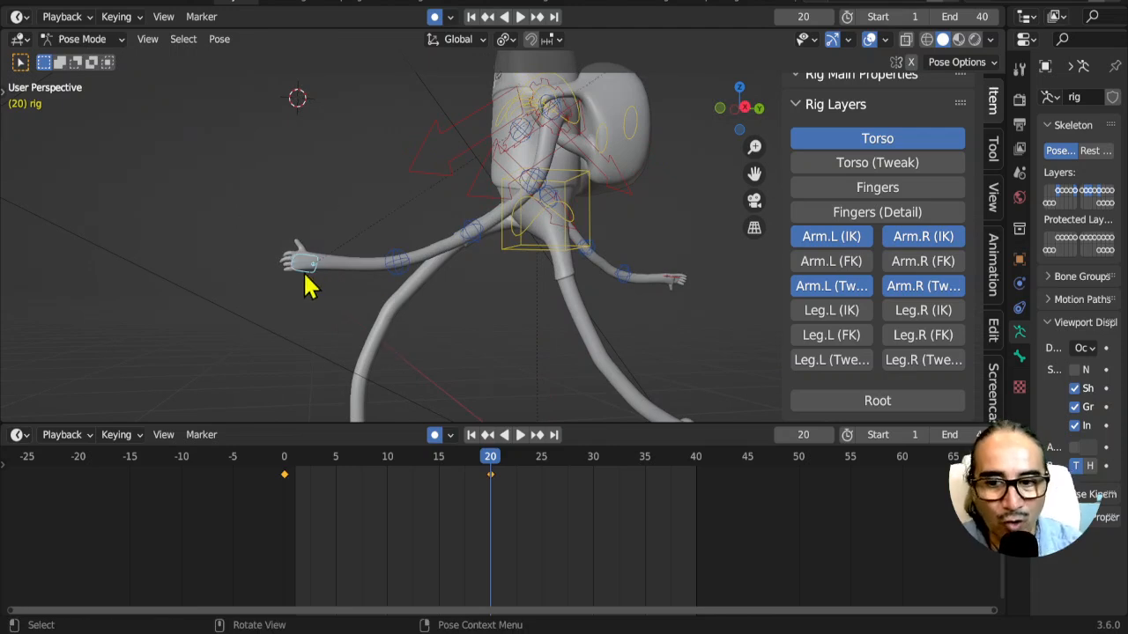
{"action": "left_click", "coordinate": [306, 282]}
{"action": "scroll", "coordinate": [869, 314], "scroll_direction": "up", "scroll_amount": 3}
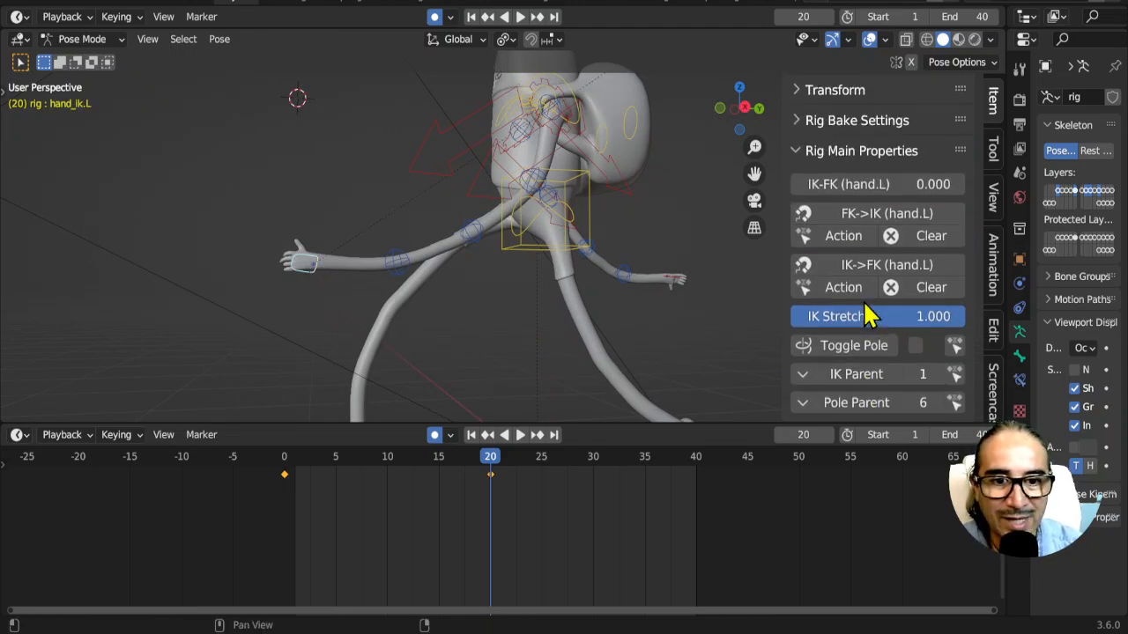
{"action": "left_click", "coordinate": [828, 225]}
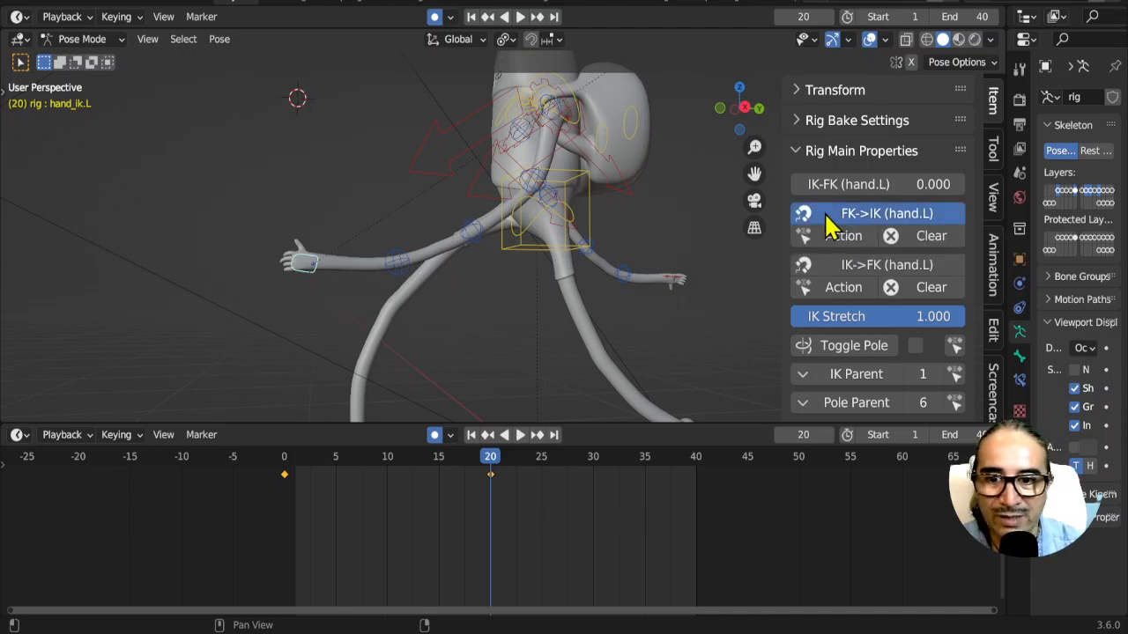
{"action": "left_click_drag", "start_coordinate": [815, 186], "coordinate": [819, 187]}
{"action": "left_click_drag", "start_coordinate": [896, 187], "coordinate": [965, 187]}
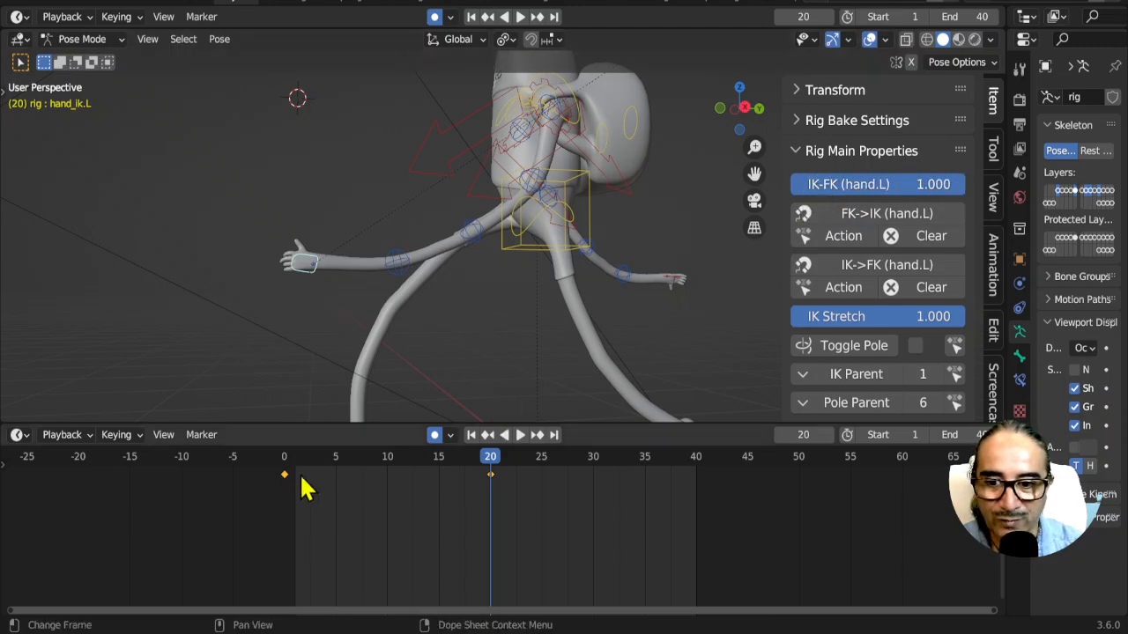
Step: At frame 20, snap the right arm's FK controls to its IK pose and set IK-FK (hand.R) to 1.000
{"action": "left_click", "coordinate": [677, 278]}
{"action": "middle_click_drag", "start_coordinate": [675, 278], "coordinate": [493, 326]}
{"action": "scroll", "coordinate": [497, 325], "scroll_direction": "up", "scroll_amount": 3}
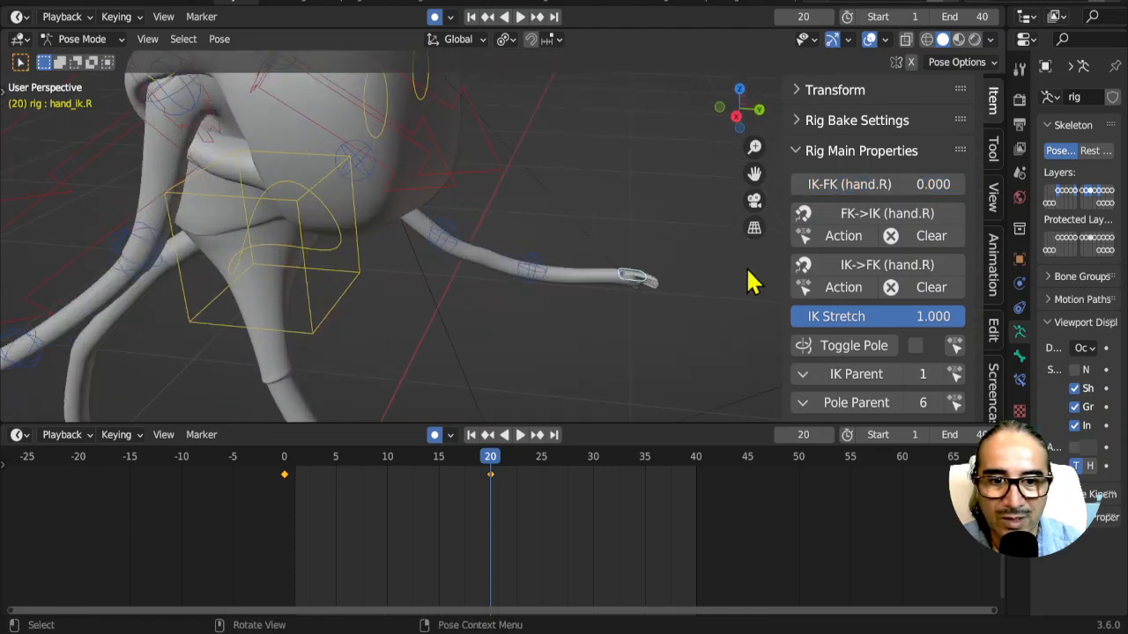
{"action": "middle_click_drag", "start_coordinate": [624, 294], "coordinate": [646, 285]}
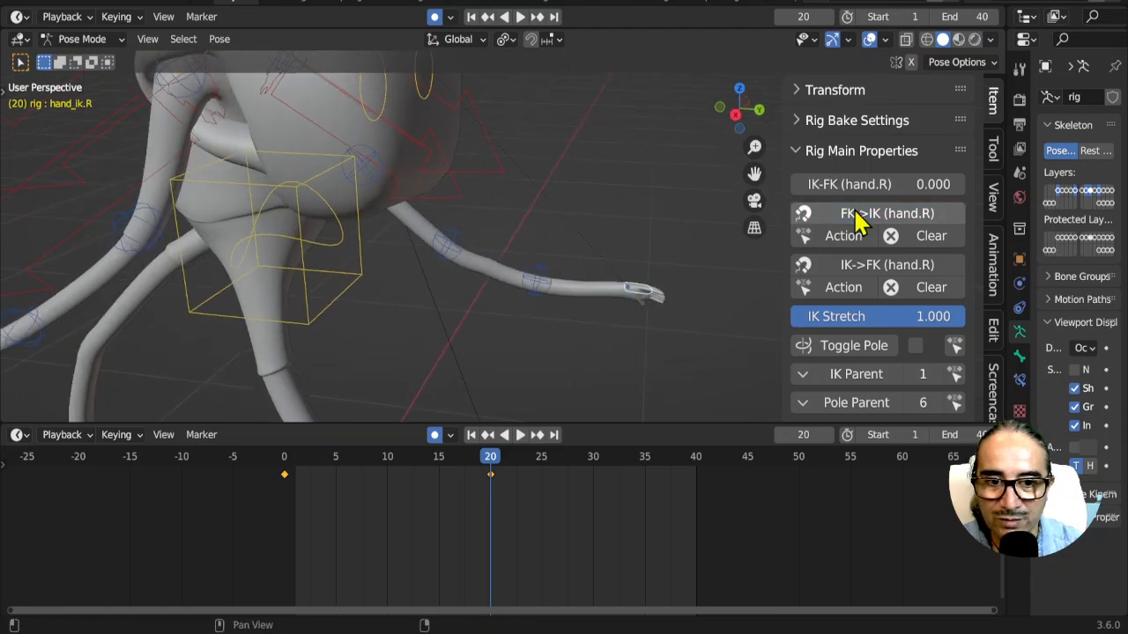
{"action": "left_click_drag", "start_coordinate": [819, 185], "coordinate": [965, 185]}
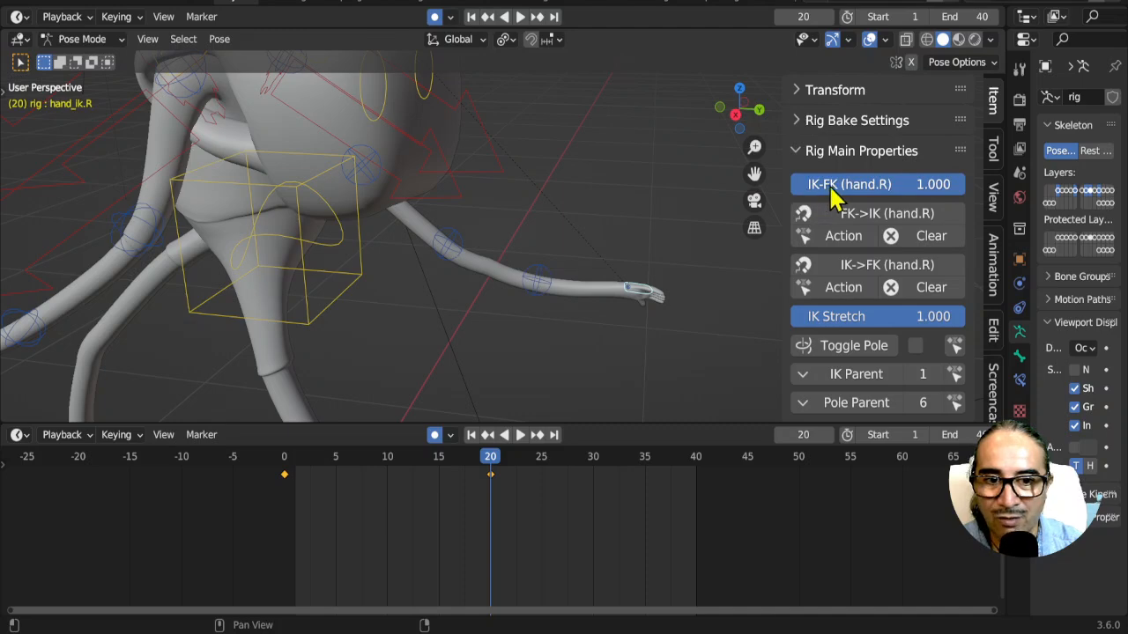
Step: Go to frame 0 in right orthographic view, hide both arm IK layers and show both arm FK layers
{"action": "scroll", "coordinate": [637, 287], "scroll_direction": "down", "scroll_amount": 6}
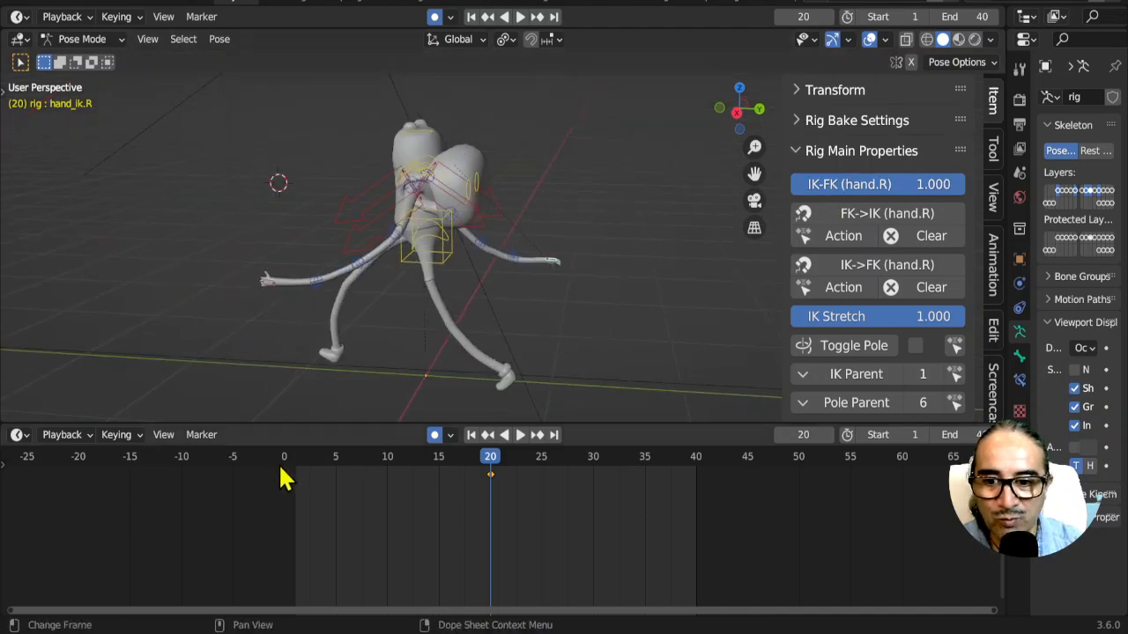
{"action": "left_click", "coordinate": [286, 475]}
{"action": "key", "text": "space"}
{"action": "key", "text": "Escape"}
{"action": "middle_click_drag", "start_coordinate": [449, 254], "coordinate": [450, 252]}
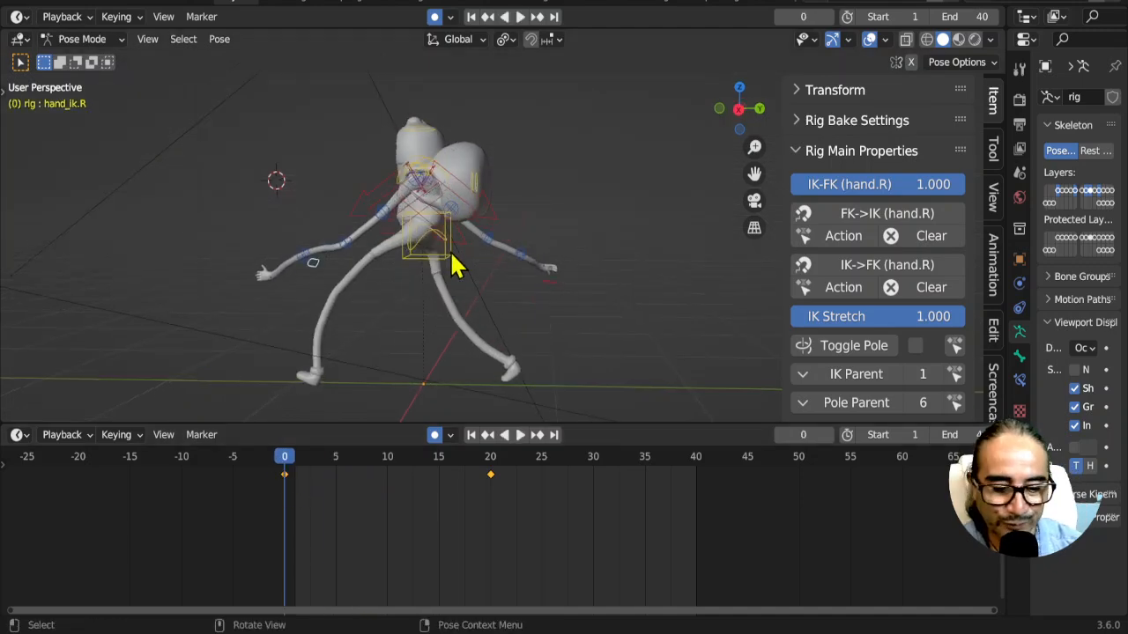
{"action": "key", "text": "KP_3"}
{"action": "scroll", "coordinate": [450, 253], "scroll_direction": "up", "scroll_amount": 4}
{"action": "middle_click_drag", "start_coordinate": [322, 288], "coordinate": [487, 246], "text": "shift"}
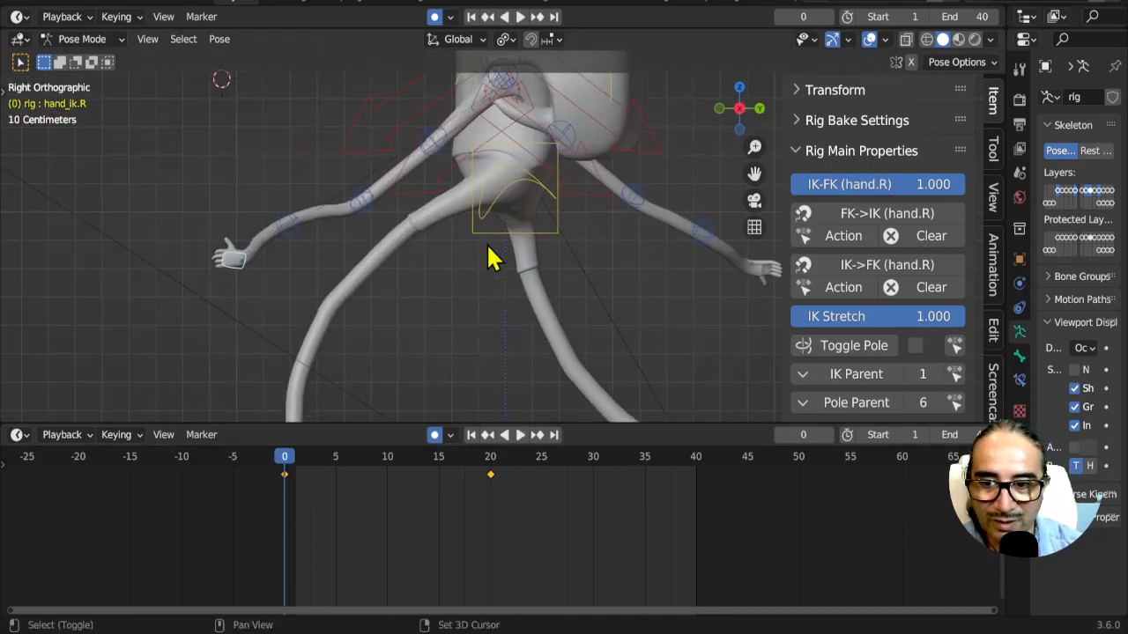
{"action": "left_click", "coordinate": [286, 222]}
{"action": "scroll", "coordinate": [864, 225], "scroll_direction": "down", "scroll_amount": 8}
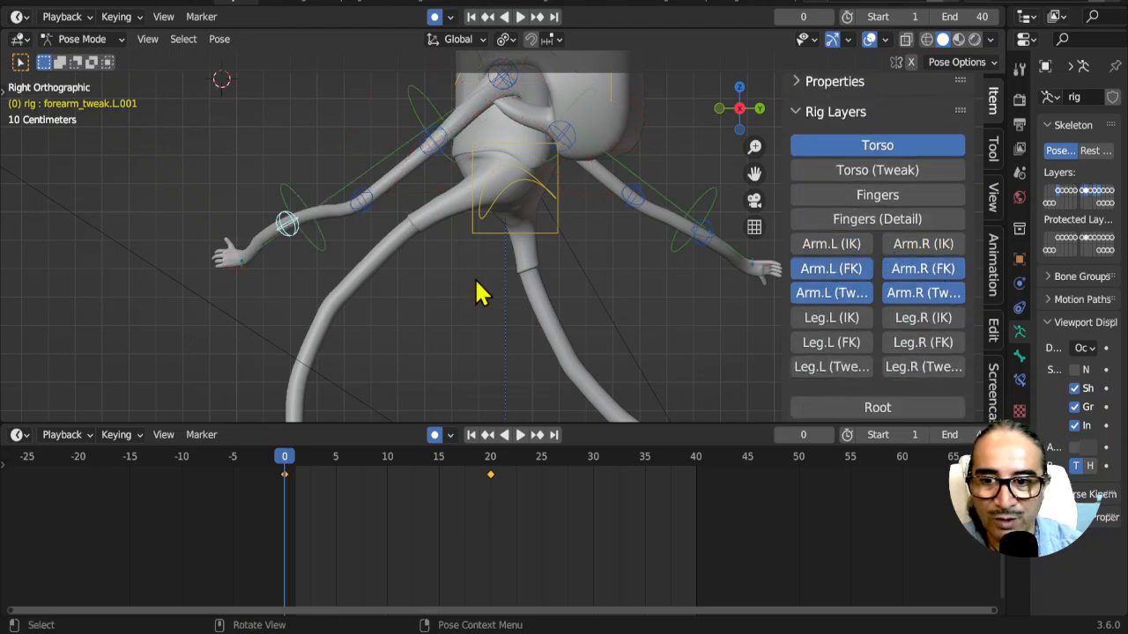
{"action": "left_click", "coordinate": [323, 247]}
{"action": "key", "text": "r"}
{"action": "right_click", "coordinate": [346, 197]}
{"action": "left_click", "coordinate": [401, 152]}
{"action": "scroll", "coordinate": [467, 217], "scroll_direction": "down", "scroll_amount": 2}
{"action": "key", "text": "r"}
{"action": "right_click", "coordinate": [527, 207]}
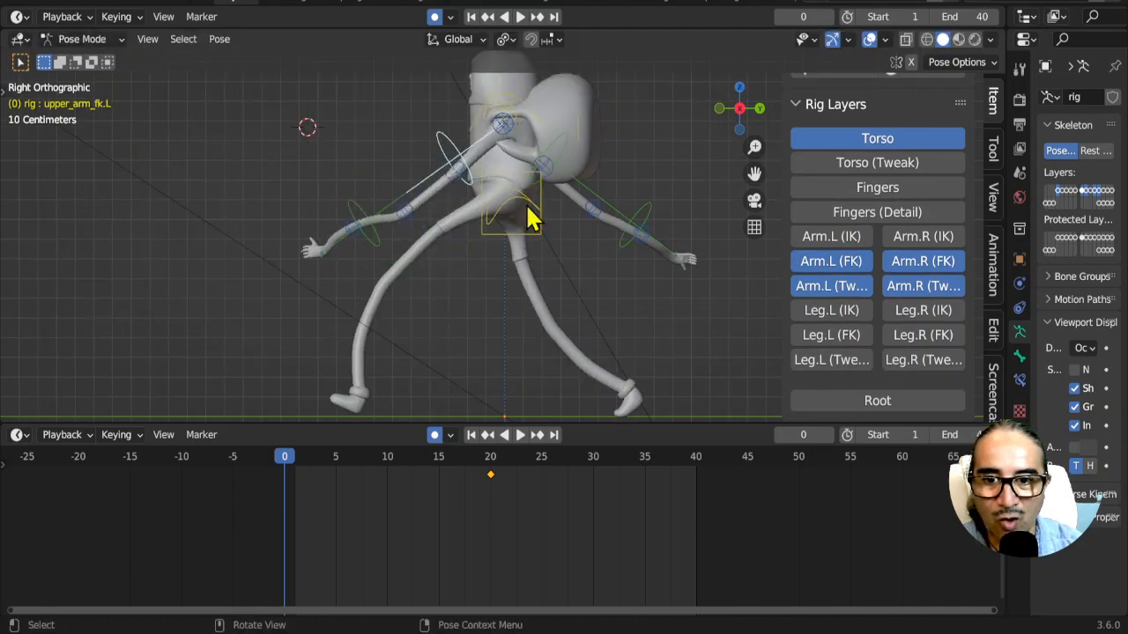
{"action": "left_click", "coordinate": [483, 155]}
{"action": "key", "text": "r"}
{"action": "left_click", "coordinate": [395, 223]}
{"action": "key", "text": "r"}
{"action": "right_click", "coordinate": [486, 252]}
Step: Try to rotate the left hand tweak control at frame 0, including with trackball rotation
{"action": "left_click", "coordinate": [319, 256]}
{"action": "key", "text": "r"}
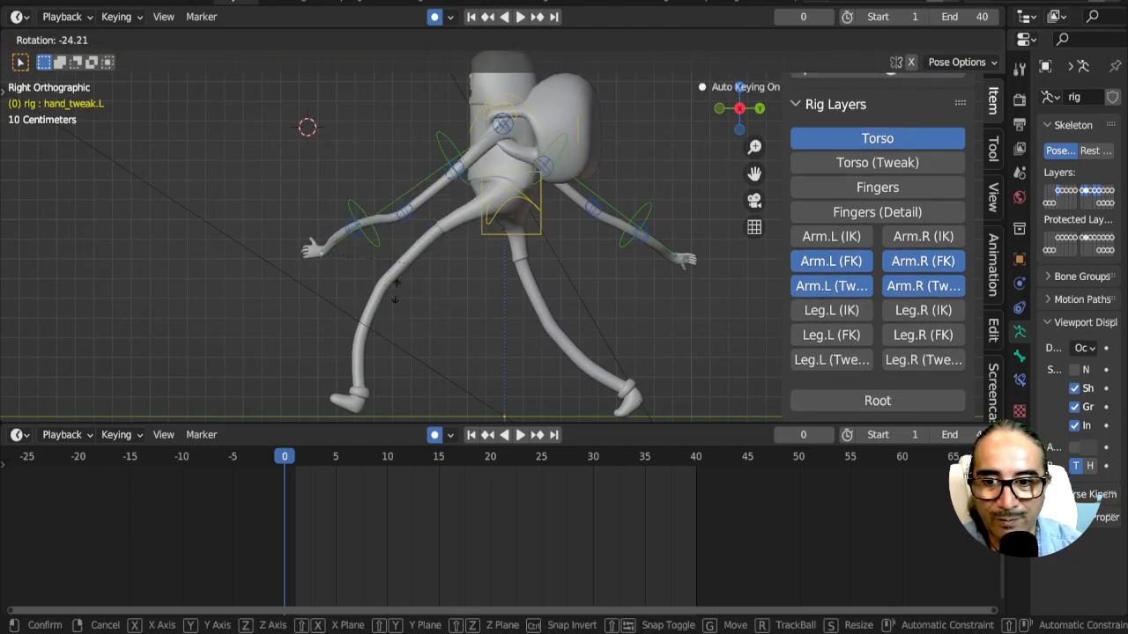
{"action": "right_click", "coordinate": [391, 263]}
{"action": "scroll", "coordinate": [360, 311], "scroll_direction": "up", "scroll_amount": 3}
{"action": "middle_click_drag", "start_coordinate": [333, 322], "coordinate": [531, 308], "text": "shift"}
{"action": "scroll", "coordinate": [388, 303], "scroll_direction": "up", "scroll_amount": 2}
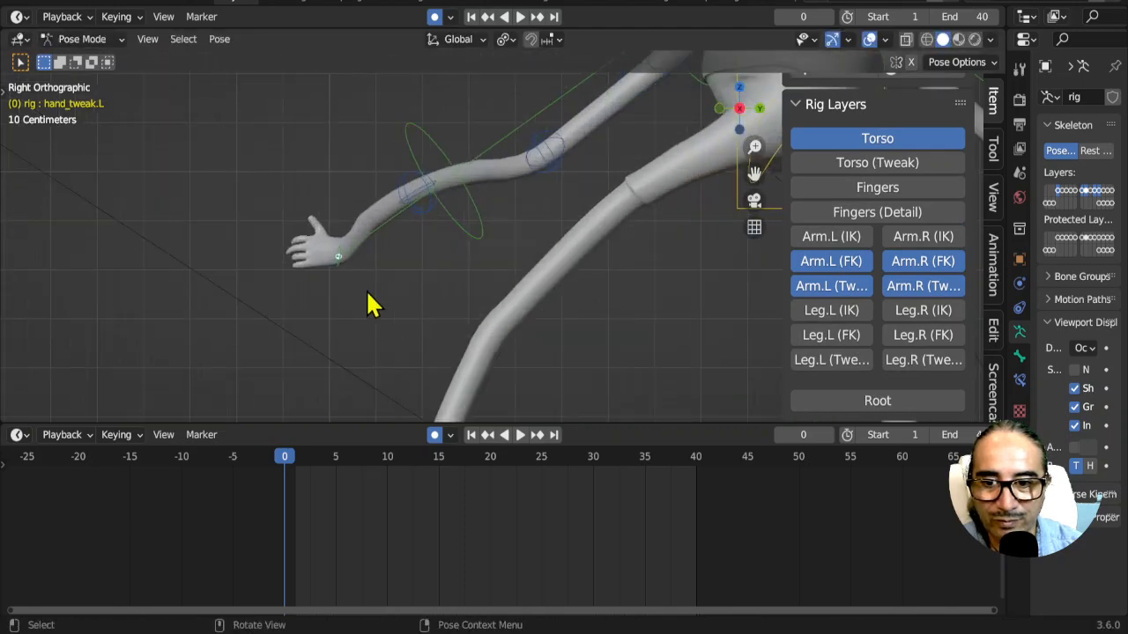
{"action": "key", "text": "r"}
{"action": "key", "text": "r"}
{"action": "left_click", "coordinate": [394, 294]}
{"action": "key", "text": "r"}
{"action": "left_click", "coordinate": [438, 213]}
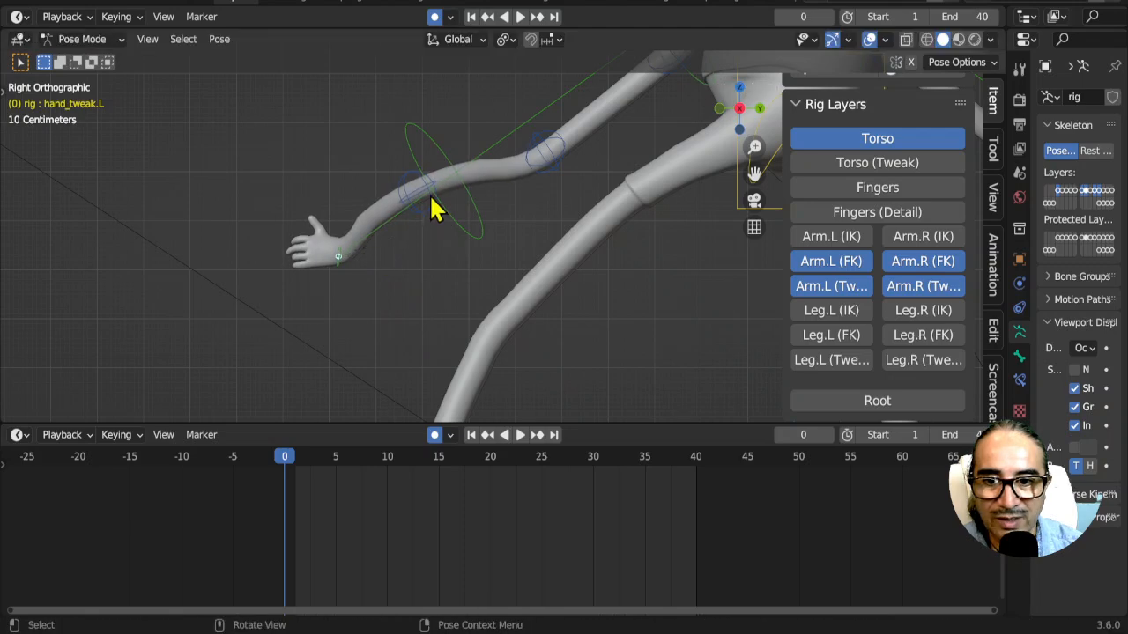
Step: Lower the left mid-forearm tweak control at frame 0 to smooth the forearm, and rotate the forearm FK control
{"action": "left_click", "coordinate": [423, 210]}
{"action": "key", "text": "g"}
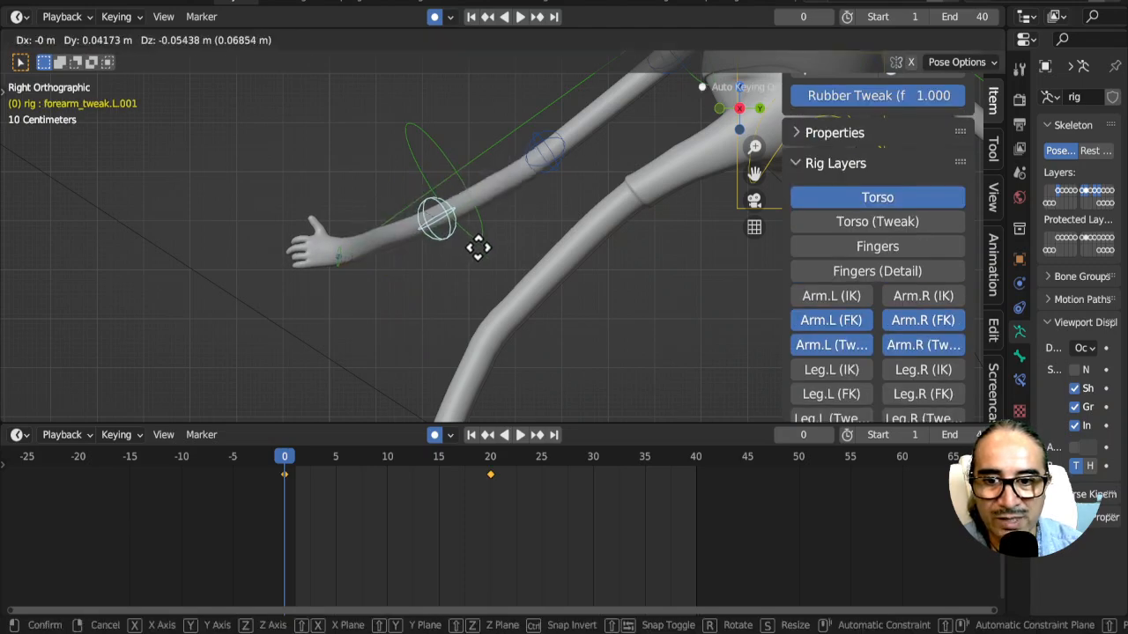
{"action": "left_click", "coordinate": [483, 263]}
{"action": "scroll", "coordinate": [509, 269], "scroll_direction": "down", "scroll_amount": 4}
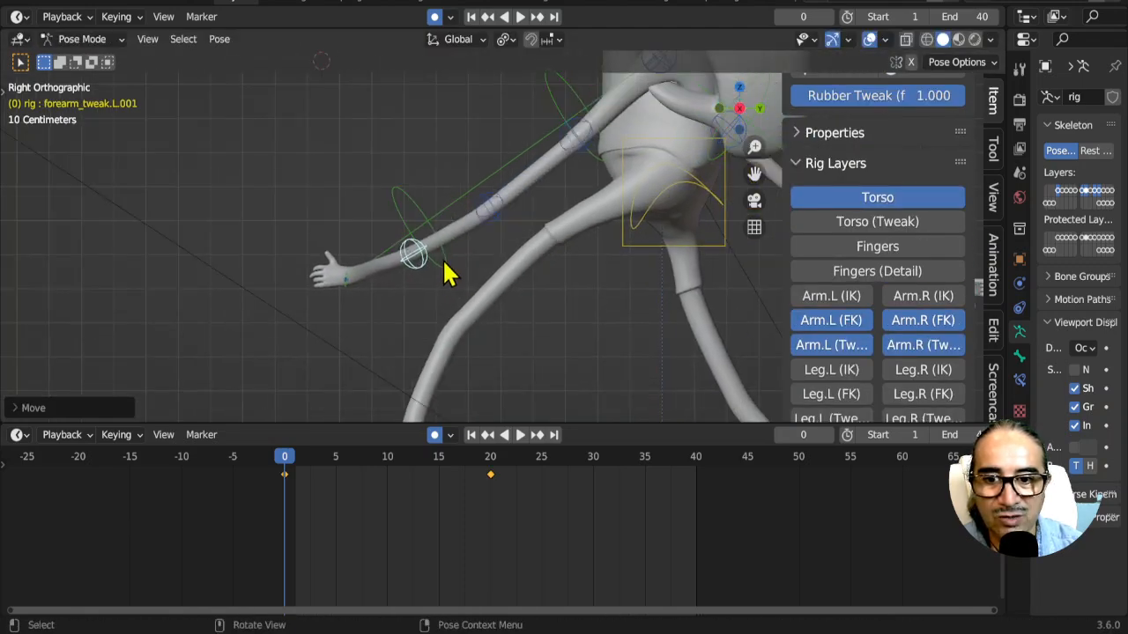
{"action": "left_click", "coordinate": [445, 262]}
{"action": "key", "text": "r"}
{"action": "left_click", "coordinate": [510, 264]}
Step: Nudge the left mid-upper-arm tweak control in the right view at frame 0 to smooth the arm's curve
{"action": "scroll", "coordinate": [518, 262], "scroll_direction": "down", "scroll_amount": 2}
{"action": "middle_click_drag", "start_coordinate": [517, 262], "coordinate": [442, 318], "text": "shift"}
{"action": "left_click", "coordinate": [495, 238]}
{"action": "key", "text": "g"}
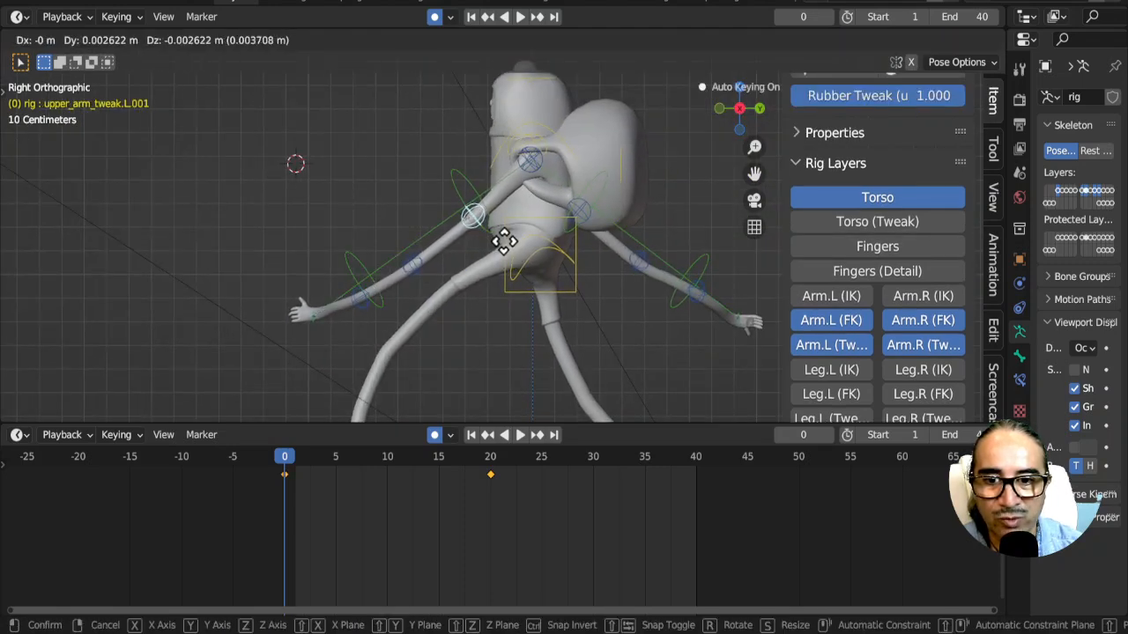
{"action": "left_click", "coordinate": [504, 242]}
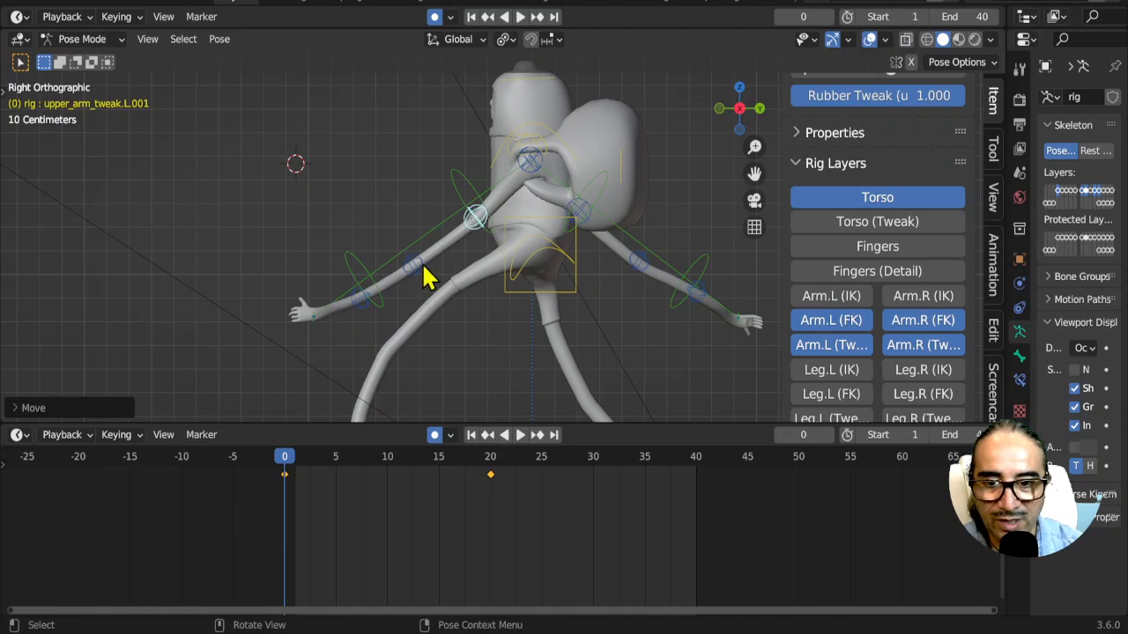
Step: Try to rotate the right upper arm FK control and move the right mid-upper-arm tweak control at frame 0
{"action": "middle_click_drag", "start_coordinate": [591, 299], "coordinate": [480, 255], "text": "shift"}
{"action": "left_click", "coordinate": [523, 254]}
{"action": "middle_click_drag", "start_coordinate": [578, 265], "coordinate": [591, 199]}
{"action": "left_click", "coordinate": [572, 168]}
{"action": "middle_click_drag", "start_coordinate": [592, 139], "coordinate": [471, 136]}
{"action": "middle_click_drag", "start_coordinate": [604, 145], "coordinate": [612, 330], "text": "shift"}
{"action": "scroll", "coordinate": [512, 239], "scroll_direction": "up", "scroll_amount": 3}
{"action": "left_click", "coordinate": [501, 234]}
{"action": "key", "text": "r"}
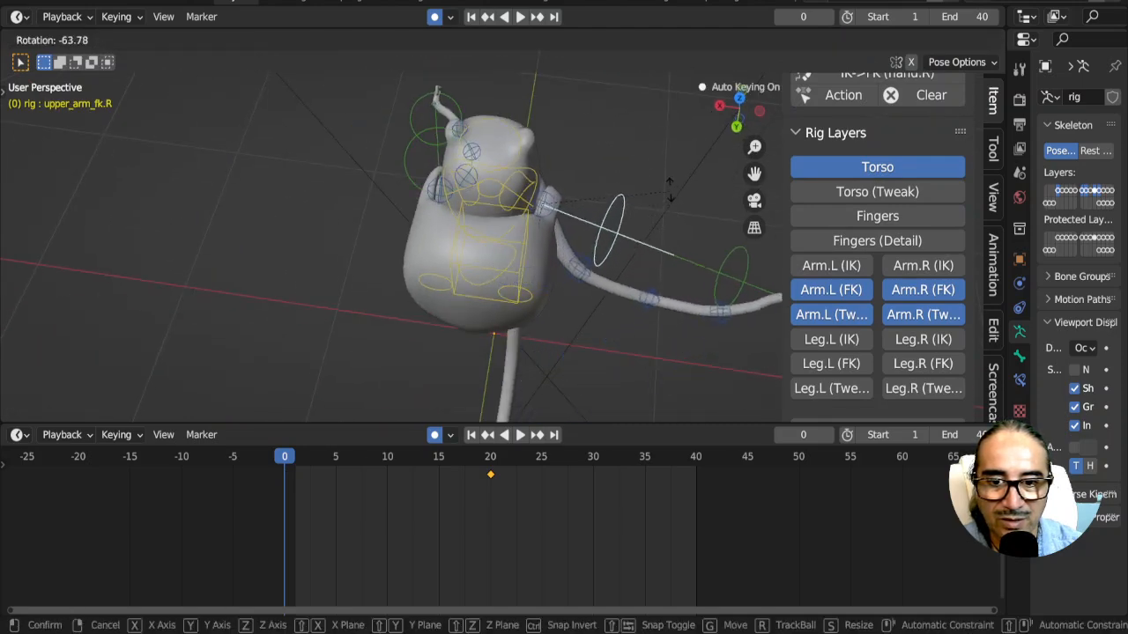
{"action": "left_click", "coordinate": [592, 289]}
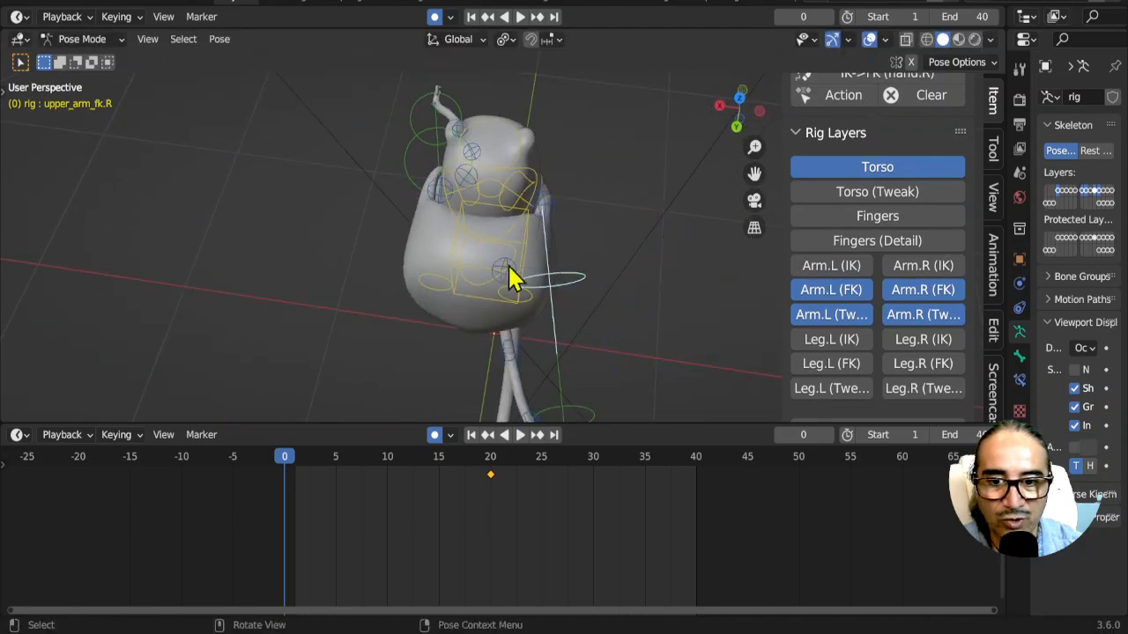
{"action": "left_click", "coordinate": [506, 273]}
{"action": "key", "text": "g"}
{"action": "right_click", "coordinate": [564, 302]}
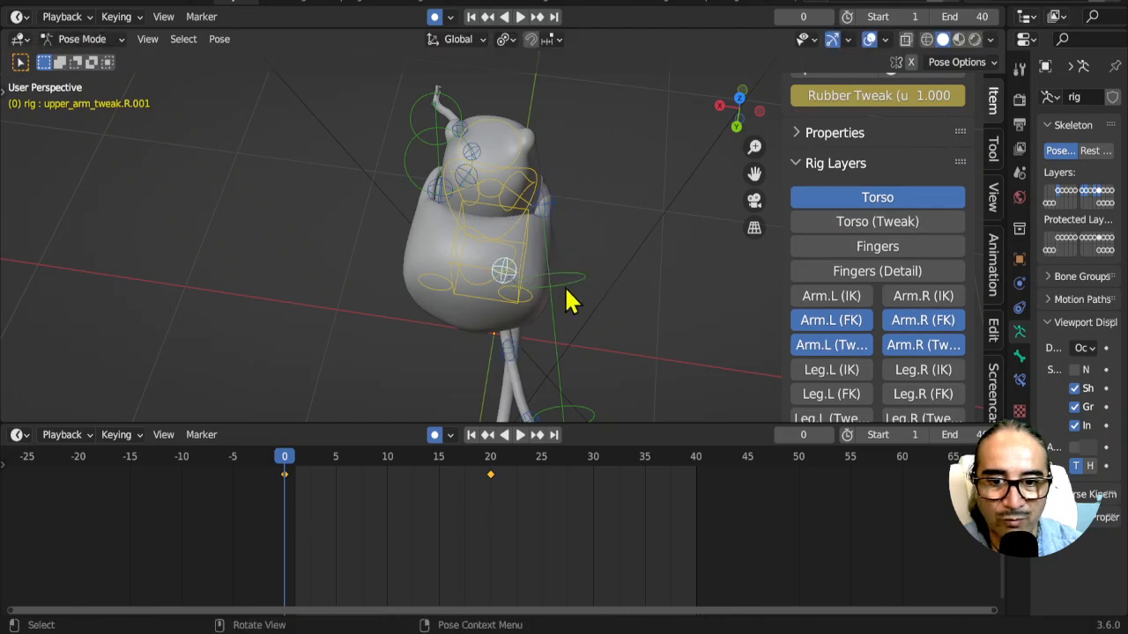
Step: Swing the right upper arm FK control out to the side at frame 0 and try rotating the forearm FK control
{"action": "left_click", "coordinate": [579, 294]}
{"action": "key", "text": "r"}
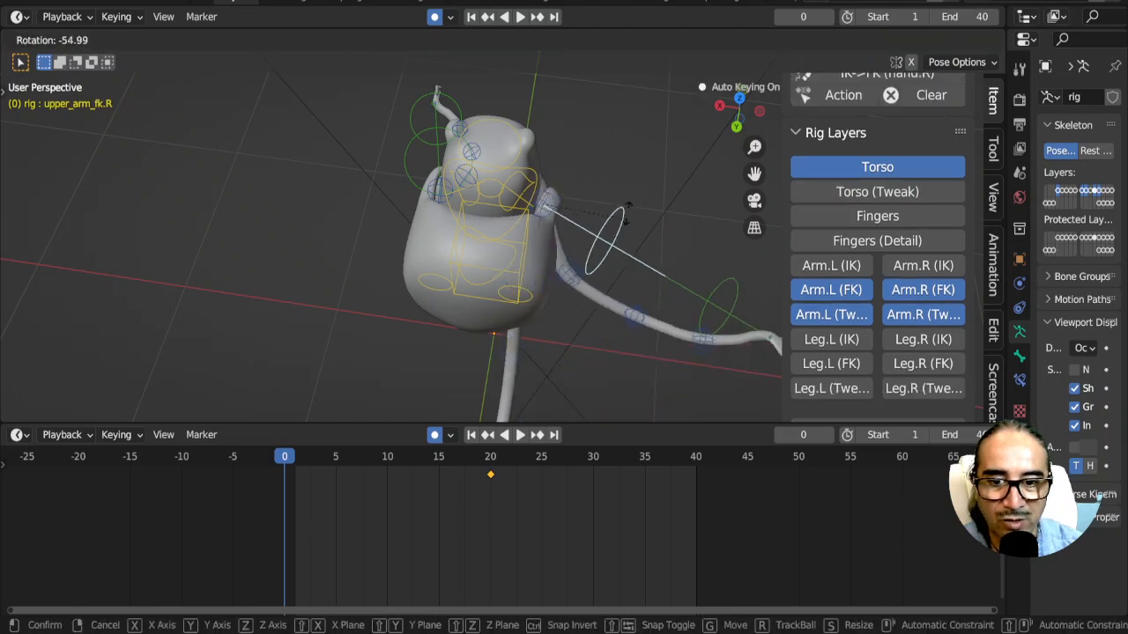
{"action": "left_click", "coordinate": [612, 246]}
{"action": "middle_click_drag", "start_coordinate": [661, 264], "coordinate": [604, 288]}
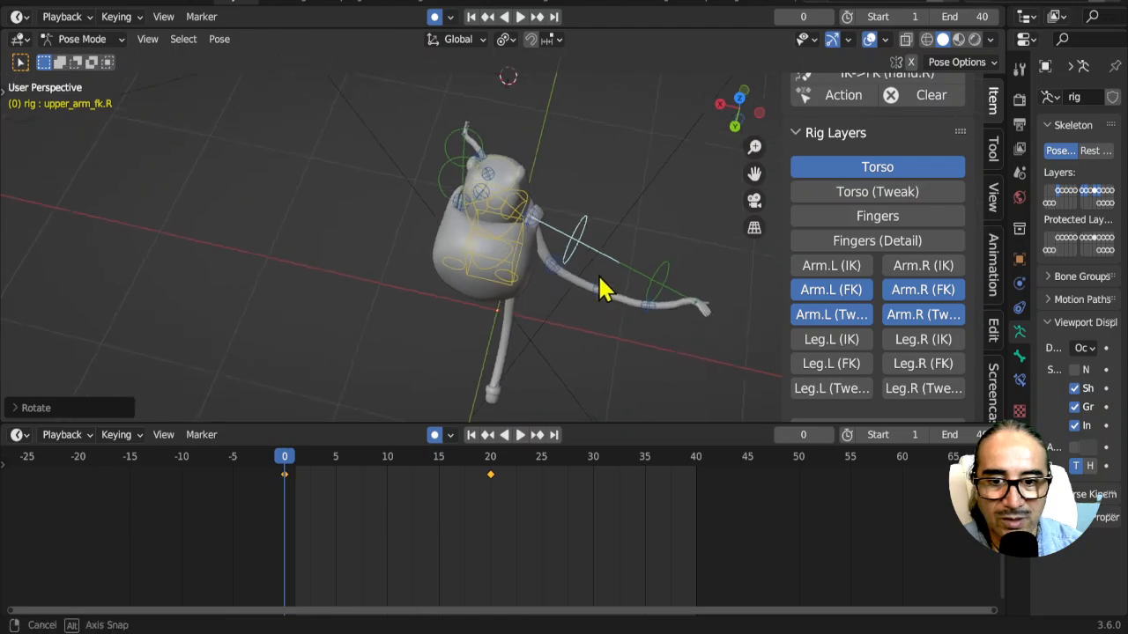
{"action": "left_click", "coordinate": [652, 284]}
{"action": "key", "text": "r"}
{"action": "left_click", "coordinate": [656, 275]}
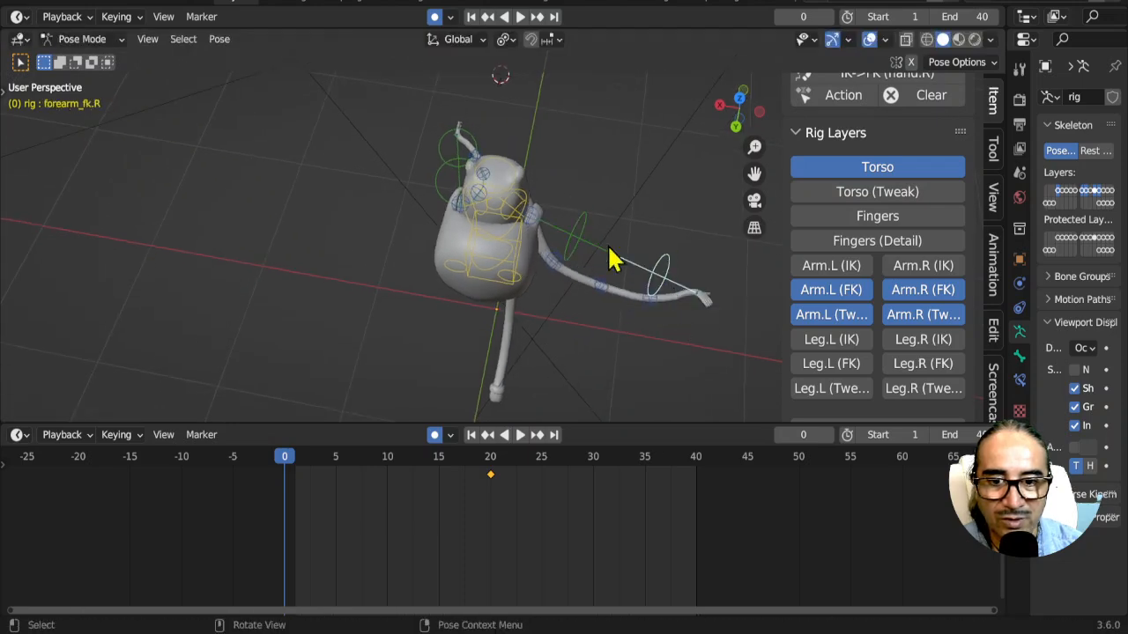
Step: Rotate the right upper arm FK control back down beside the body at frame 0
{"action": "left_click", "coordinate": [582, 242]}
{"action": "middle_click_drag", "start_coordinate": [581, 242], "coordinate": [674, 280]}
{"action": "key", "text": "r"}
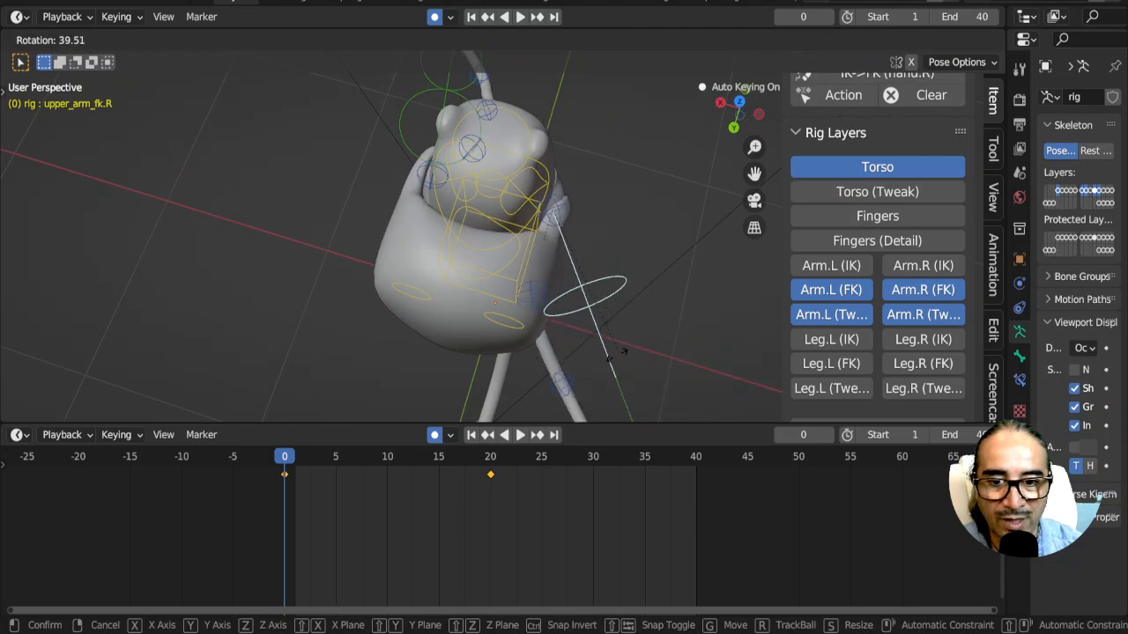
{"action": "left_click", "coordinate": [503, 323]}
Step: Move the right mid-upper-arm and elbow tweak controls outward, away from the backpack and body
{"action": "left_click", "coordinate": [526, 293]}
{"action": "key", "text": "g"}
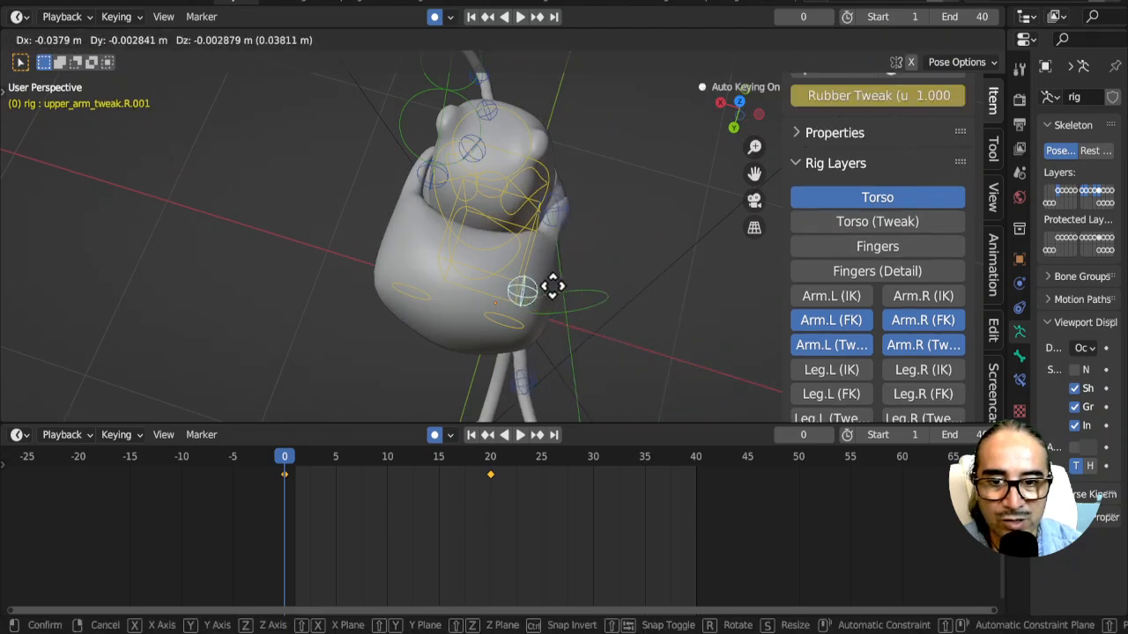
{"action": "left_click", "coordinate": [584, 302]}
{"action": "left_click", "coordinate": [557, 388]}
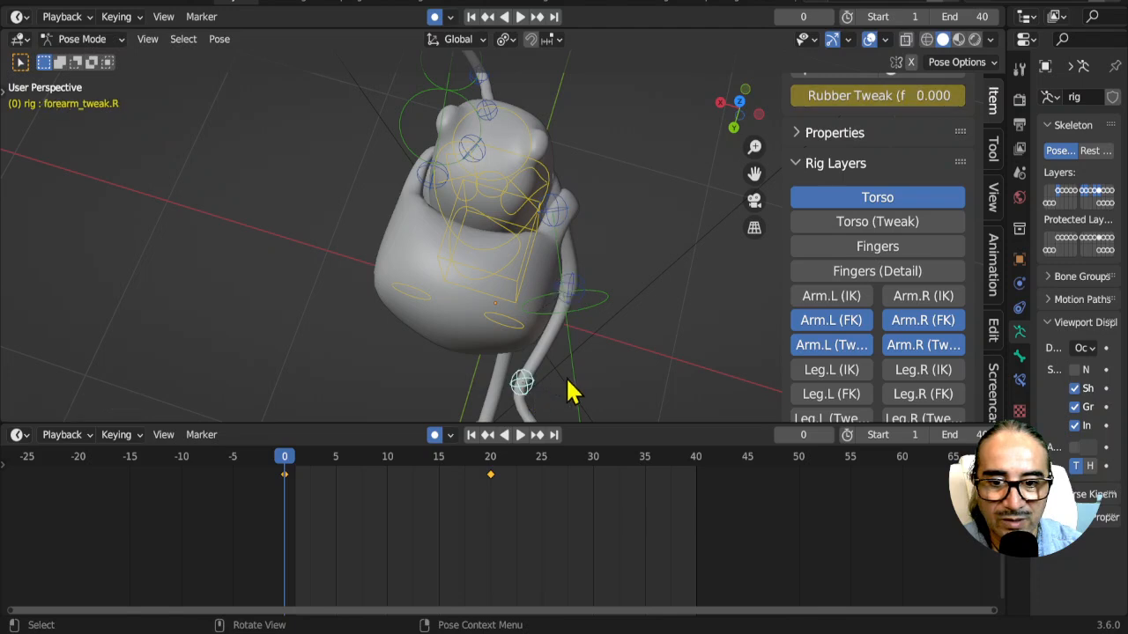
{"action": "middle_click_drag", "start_coordinate": [557, 388], "coordinate": [573, 244]}
{"action": "key", "text": "g"}
{"action": "left_click", "coordinate": [637, 348]}
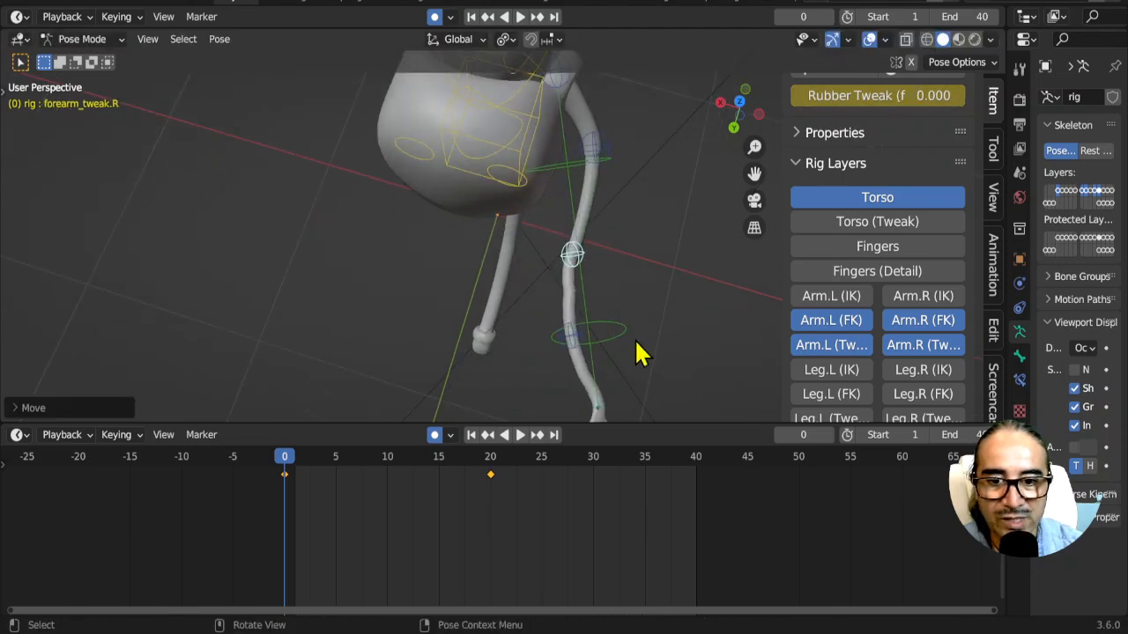
Step: Shift the right mid-forearm and elbow tweak controls outward to straighten the lower arm
{"action": "middle_click_drag", "start_coordinate": [637, 348], "coordinate": [624, 228]}
{"action": "left_click", "coordinate": [570, 255]}
{"action": "key", "text": "g"}
{"action": "left_click", "coordinate": [626, 268]}
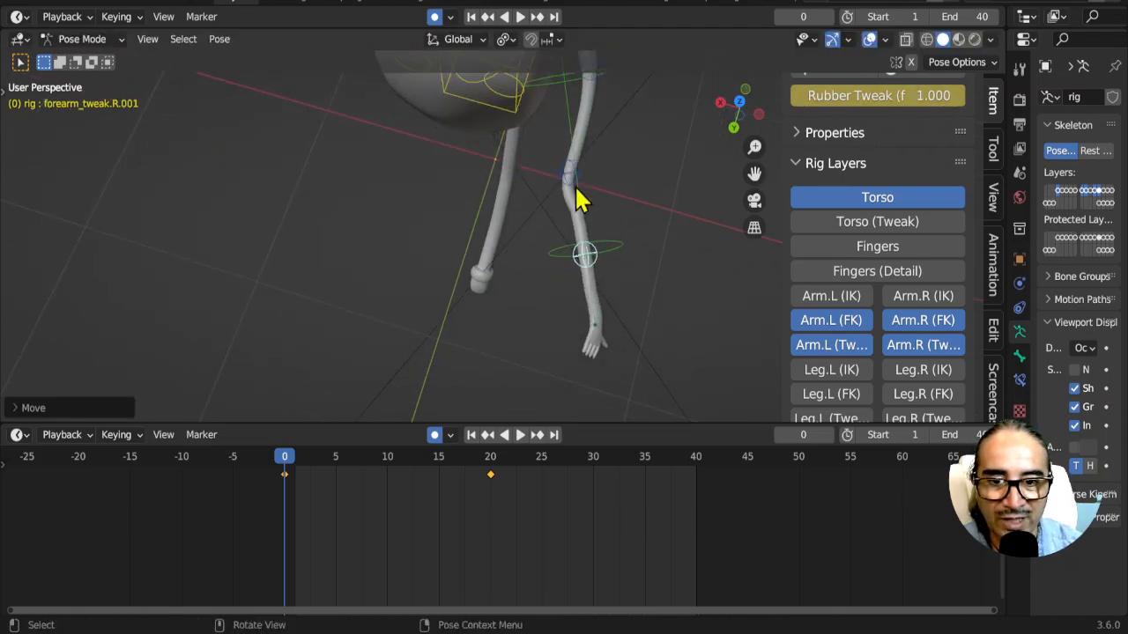
{"action": "left_click", "coordinate": [569, 173]}
{"action": "key", "text": "g"}
{"action": "left_click", "coordinate": [630, 183]}
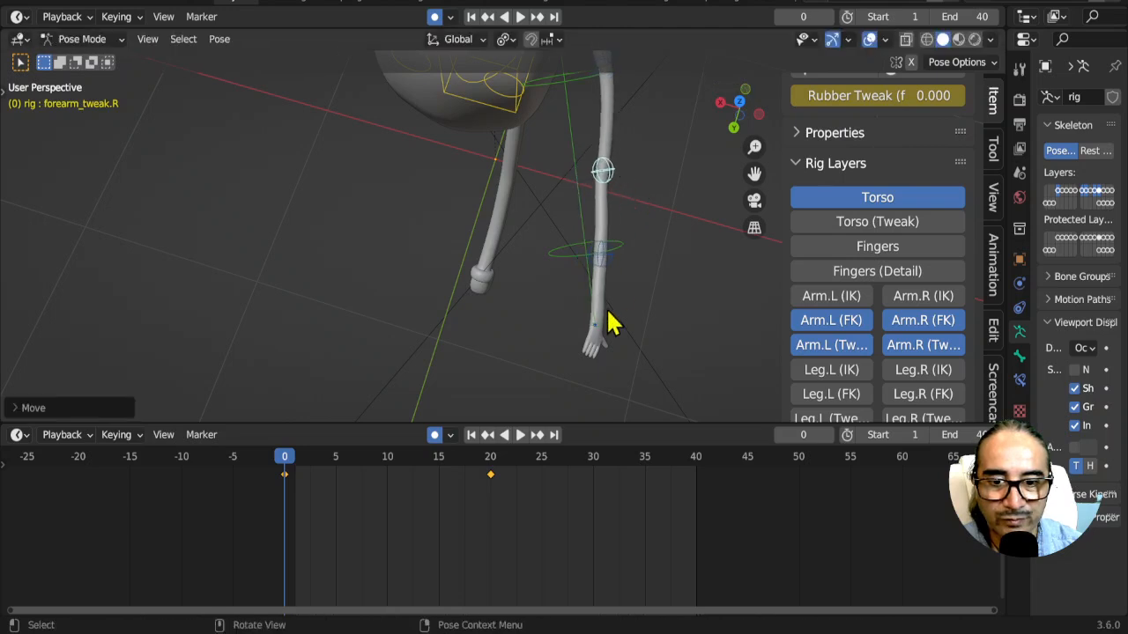
Step: Rotate the right forearm FK control so the hand swings inward toward the body
{"action": "left_click", "coordinate": [597, 339]}
{"action": "key", "text": "r"}
{"action": "key", "text": "Escape"}
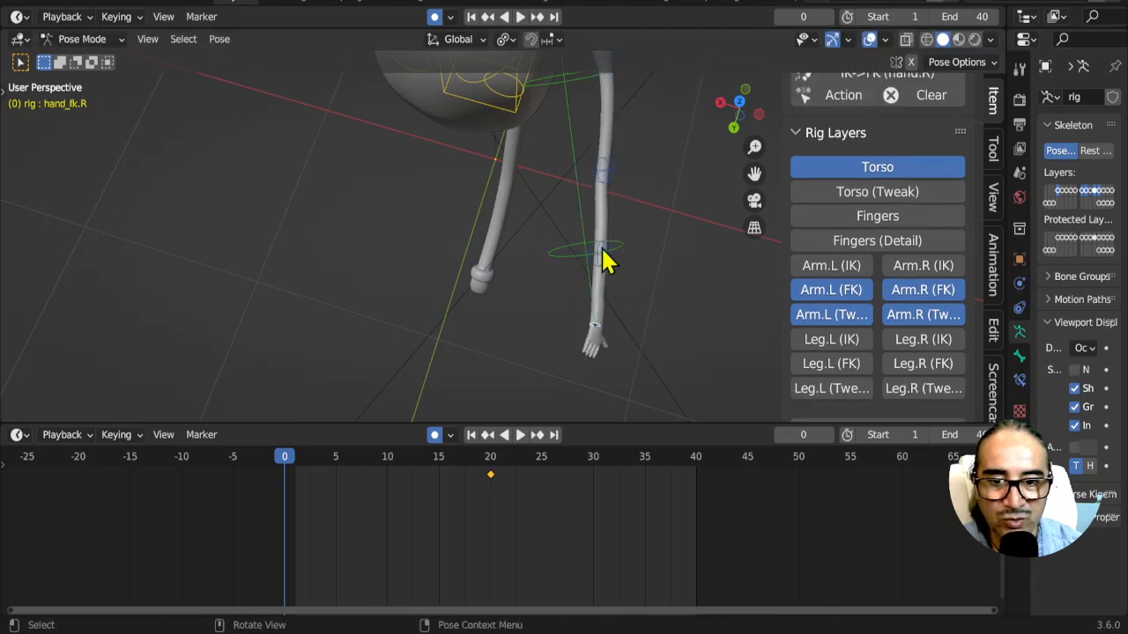
{"action": "key", "text": "r"}
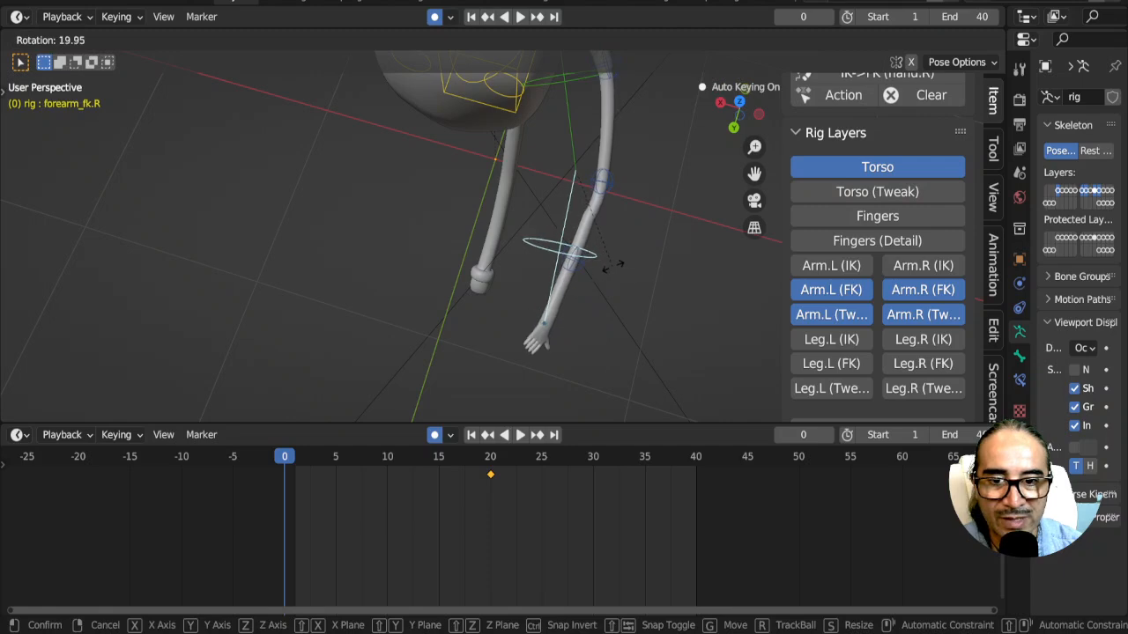
{"action": "left_click", "coordinate": [597, 248]}
Step: Move the right mid-forearm tweak control outward, and lower it in right orthographic view to round the forearm's curve
{"action": "left_click", "coordinate": [578, 268]}
{"action": "key", "text": "g"}
{"action": "left_click", "coordinate": [607, 269]}
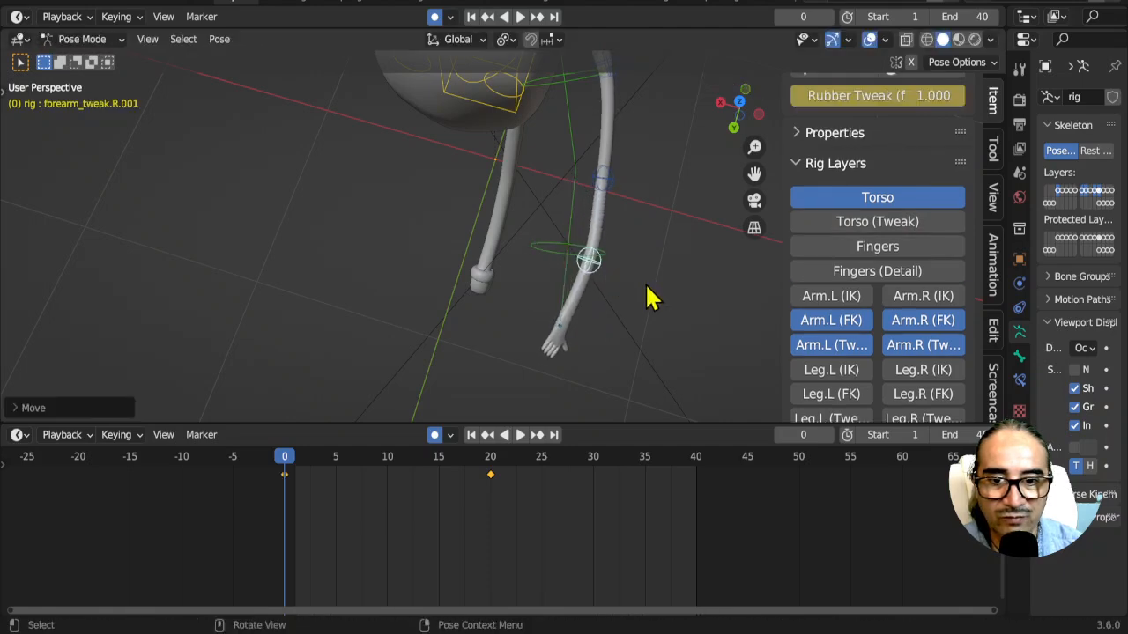
{"action": "middle_click_drag", "start_coordinate": [647, 285], "coordinate": [491, 171]}
{"action": "key", "text": "KP_3"}
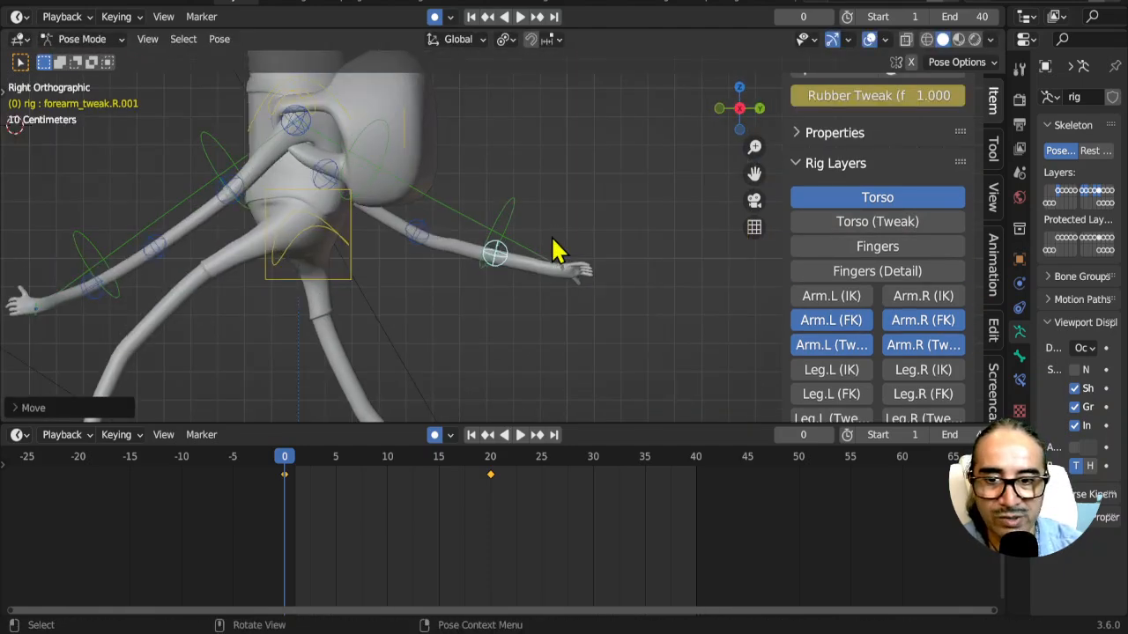
{"action": "key", "text": "g"}
{"action": "left_click", "coordinate": [505, 317]}
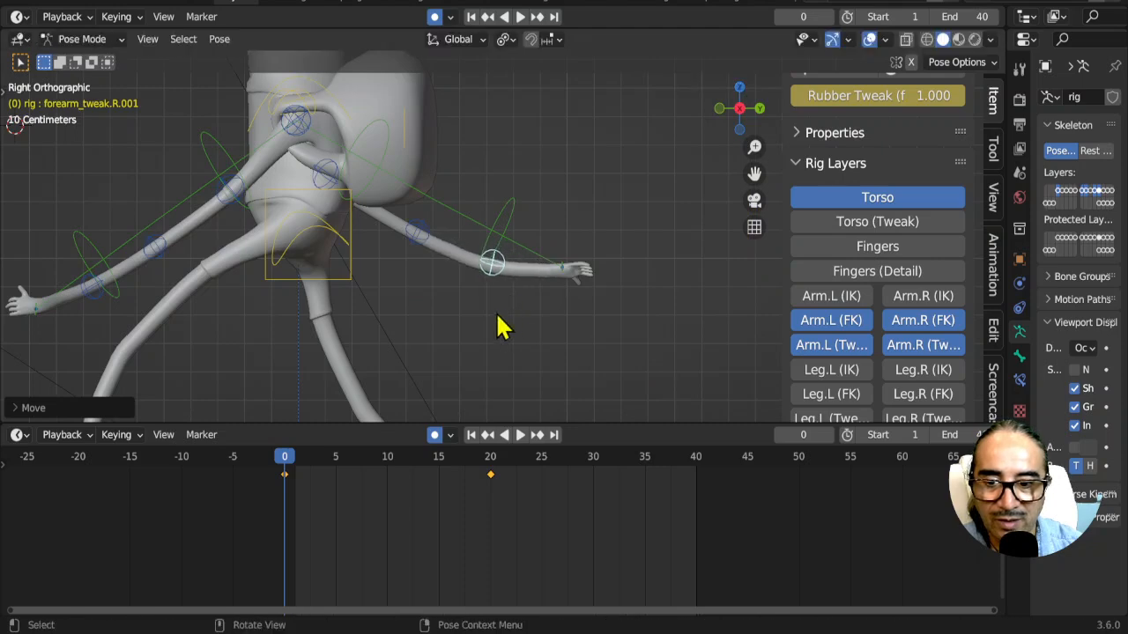
Step: Pull the right mid-upper-arm tweak control in toward the body to reduce the outward bulge
{"action": "scroll", "coordinate": [501, 317], "scroll_direction": "down", "scroll_amount": 1}
{"action": "middle_click_drag", "start_coordinate": [498, 282], "coordinate": [630, 204]}
{"action": "left_click", "coordinate": [630, 150]}
{"action": "middle_click_drag", "start_coordinate": [629, 159], "coordinate": [582, 323], "text": "shift"}
{"action": "scroll", "coordinate": [613, 351], "scroll_direction": "up", "scroll_amount": 2}
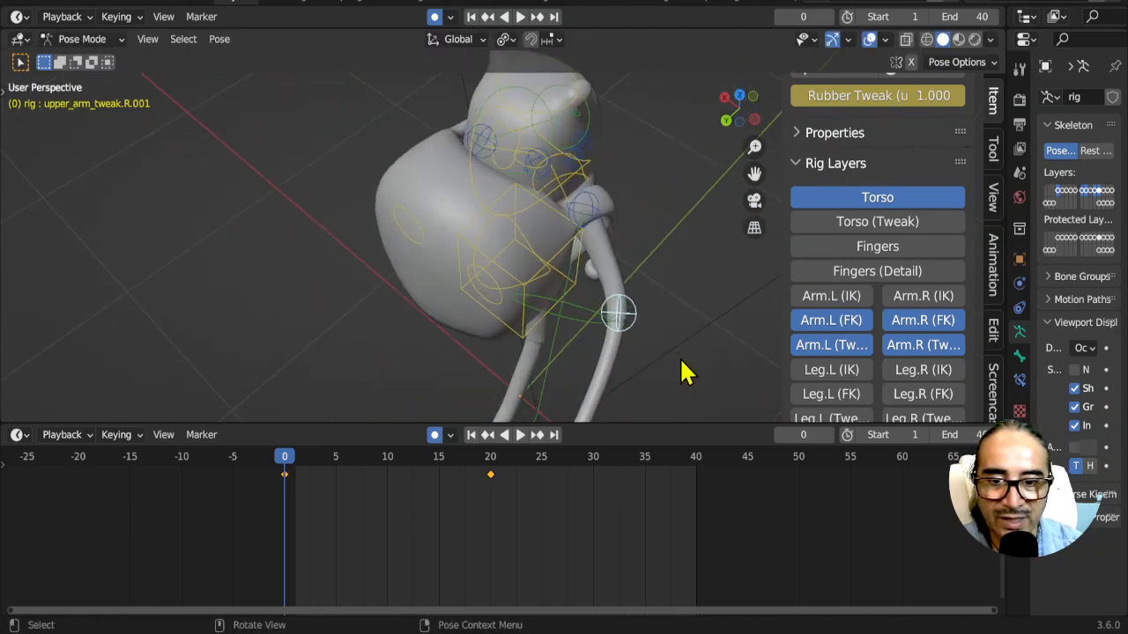
{"action": "key", "text": "g"}
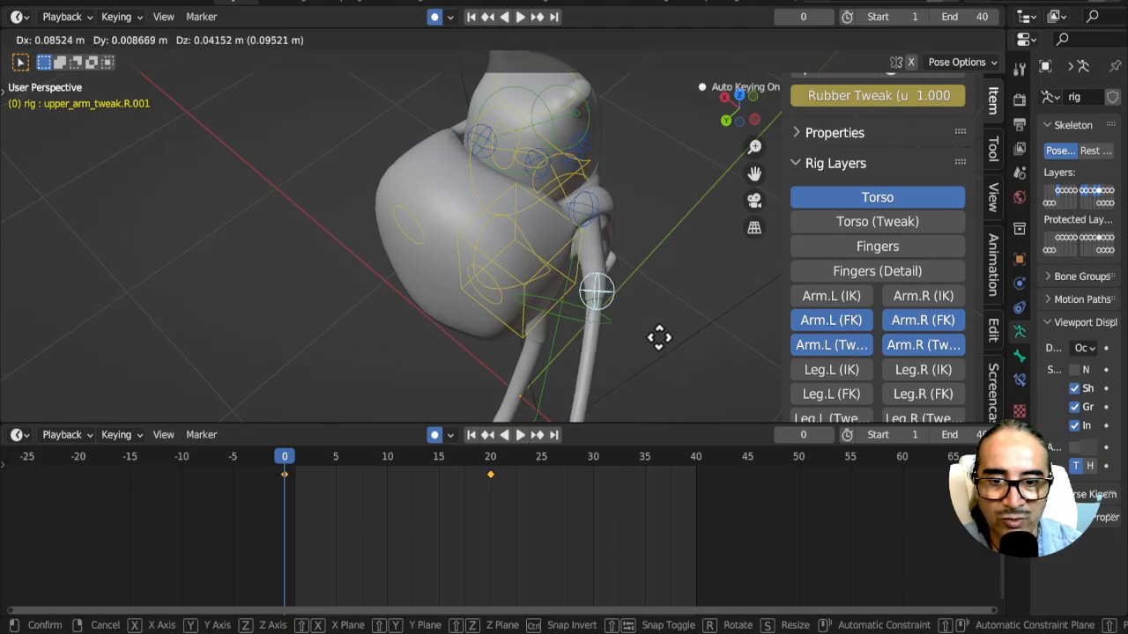
{"action": "left_click", "coordinate": [659, 353]}
Step: Reposition the right elbow and mid-forearm tweak controls from above so the arm forms an even curve
{"action": "middle_click_drag", "start_coordinate": [662, 360], "coordinate": [522, 356]}
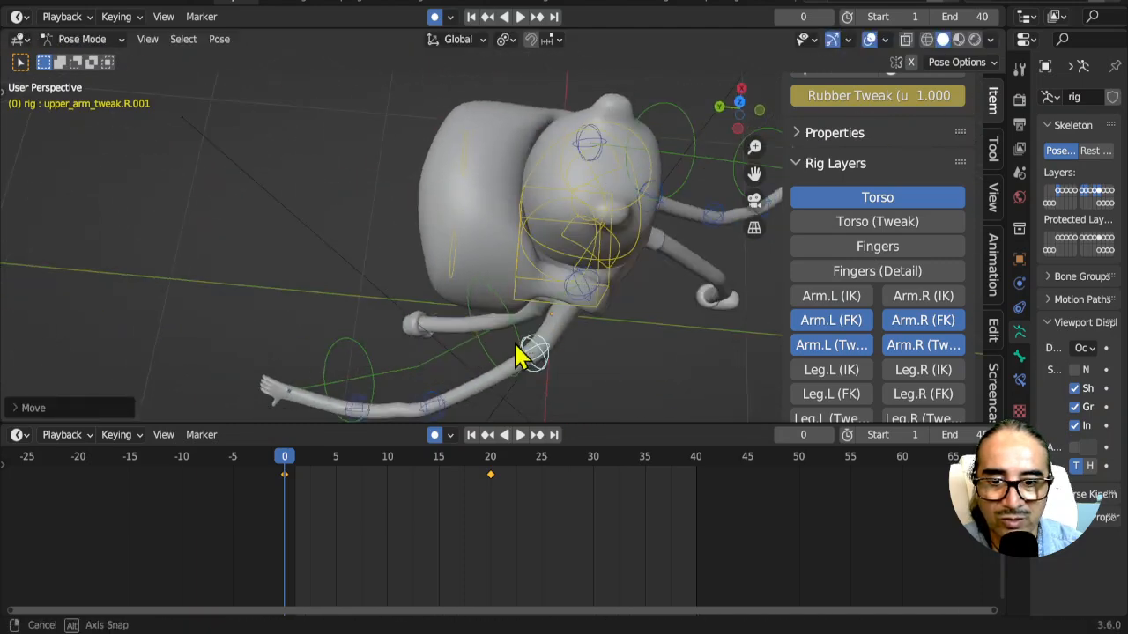
{"action": "left_click", "coordinate": [434, 403]}
{"action": "key", "text": "g"}
{"action": "left_click", "coordinate": [448, 384]}
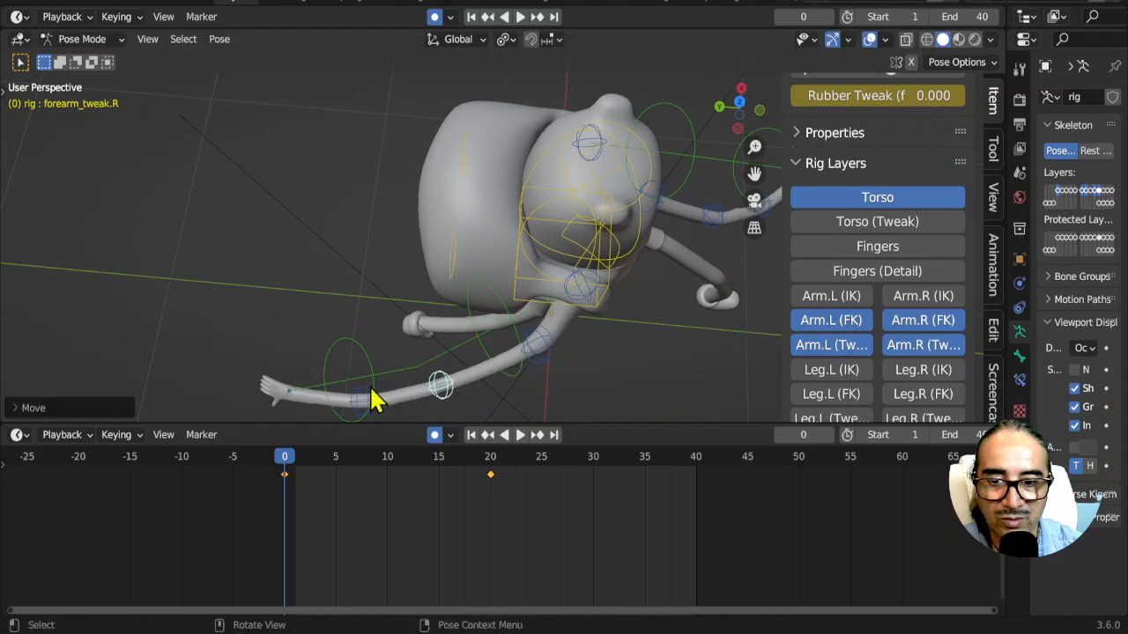
{"action": "left_click", "coordinate": [373, 402]}
{"action": "key", "text": "g"}
{"action": "left_click", "coordinate": [397, 398]}
{"action": "left_click", "coordinate": [451, 392]}
Step: Move the left mid-upper-arm tweak control outward from the body in a front view at frame 0
{"action": "middle_click_drag", "start_coordinate": [470, 396], "coordinate": [646, 320]}
{"action": "scroll", "coordinate": [646, 320], "scroll_direction": "down", "scroll_amount": 5}
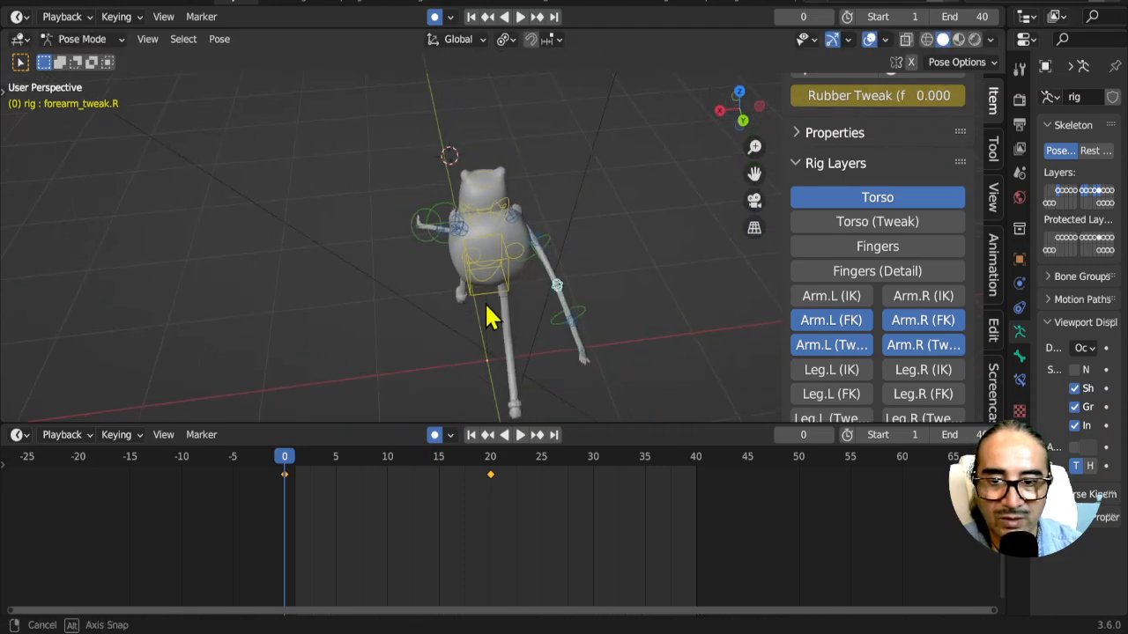
{"action": "scroll", "coordinate": [528, 322], "scroll_direction": "up", "scroll_amount": 4}
{"action": "middle_click_drag", "start_coordinate": [528, 300], "coordinate": [683, 304]}
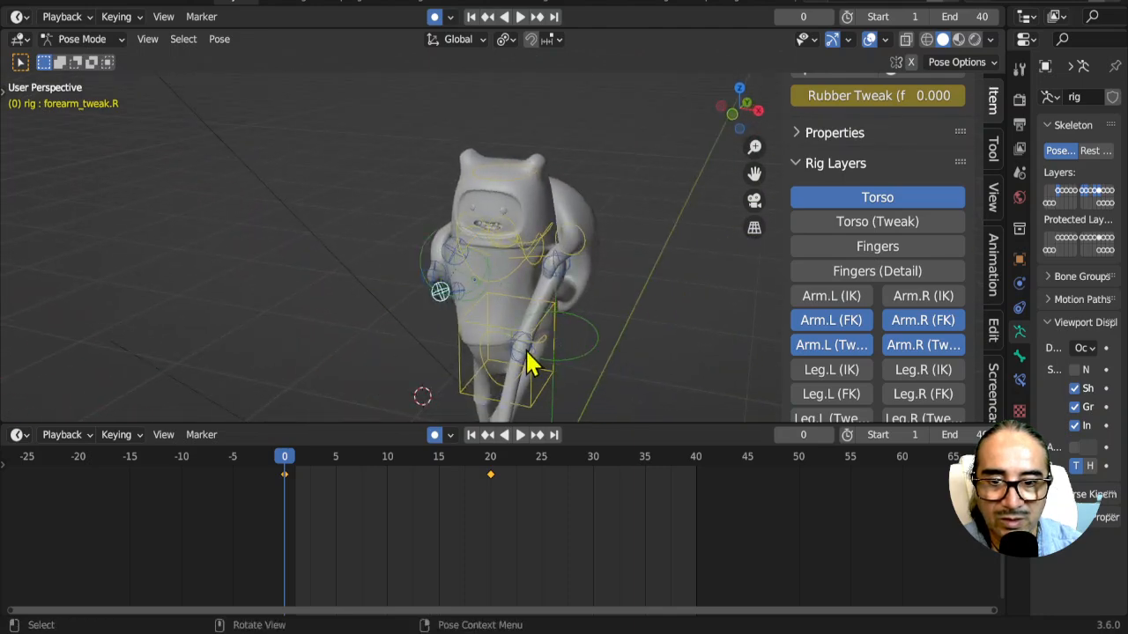
{"action": "left_click", "coordinate": [530, 355]}
{"action": "middle_click_drag", "start_coordinate": [532, 356], "coordinate": [569, 372]}
{"action": "left_click", "coordinate": [575, 373]}
{"action": "key", "text": "g"}
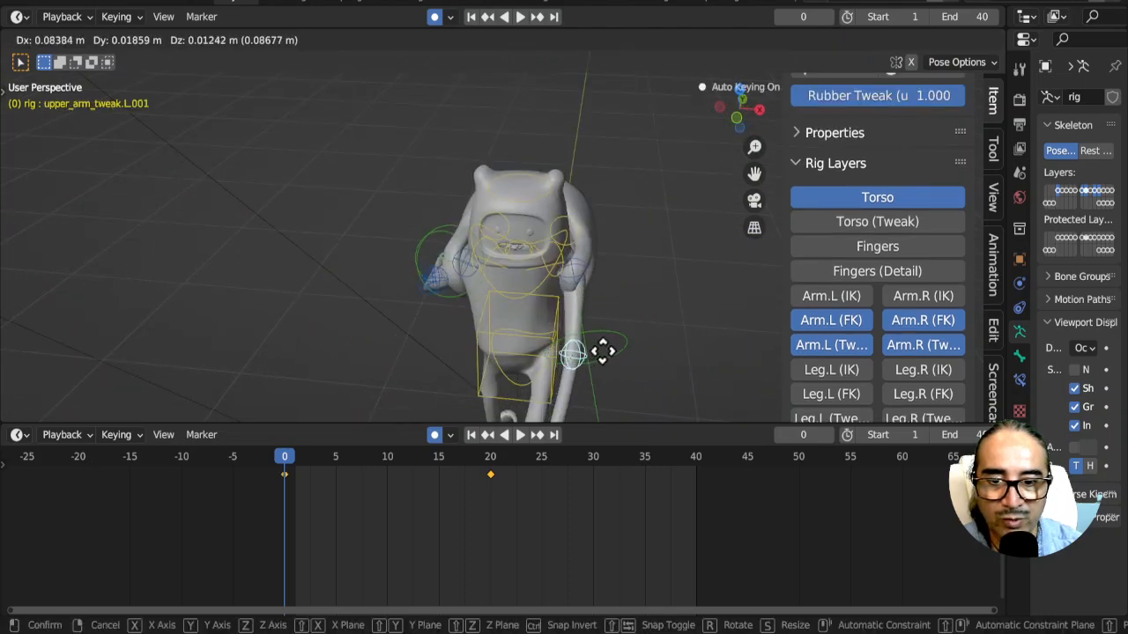
{"action": "left_click", "coordinate": [617, 343]}
{"action": "middle_click_drag", "start_coordinate": [616, 343], "coordinate": [554, 264]}
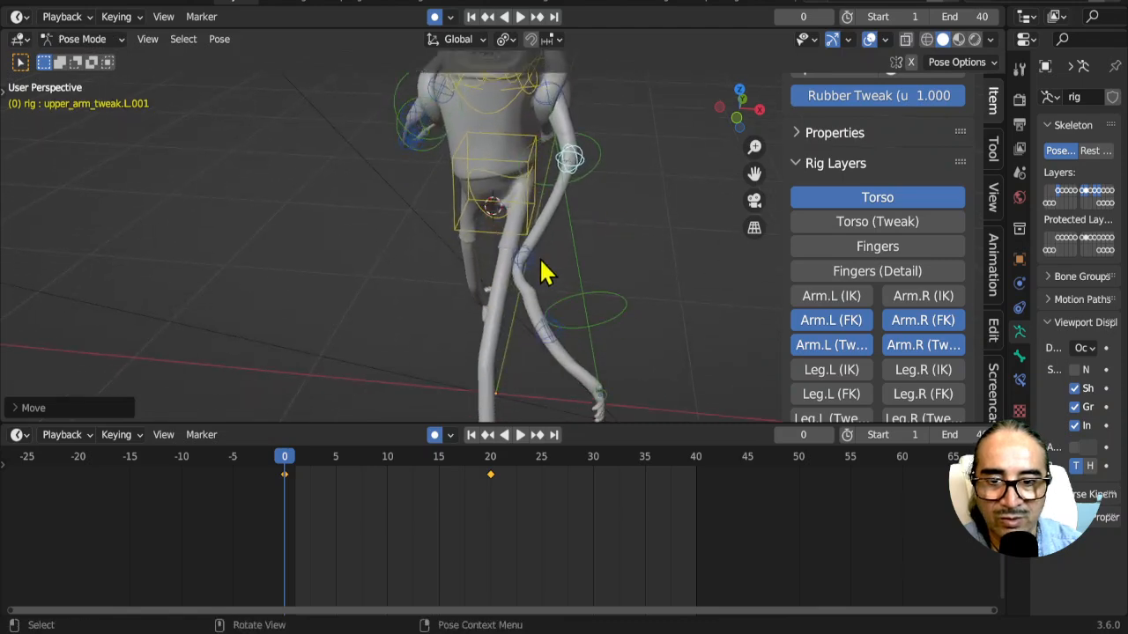
Step: Move the left elbow tweak control outward and bring the mid-upper-arm tweak control slightly back in
{"action": "left_click", "coordinate": [546, 275]}
{"action": "key", "text": "g"}
{"action": "left_click", "coordinate": [594, 183]}
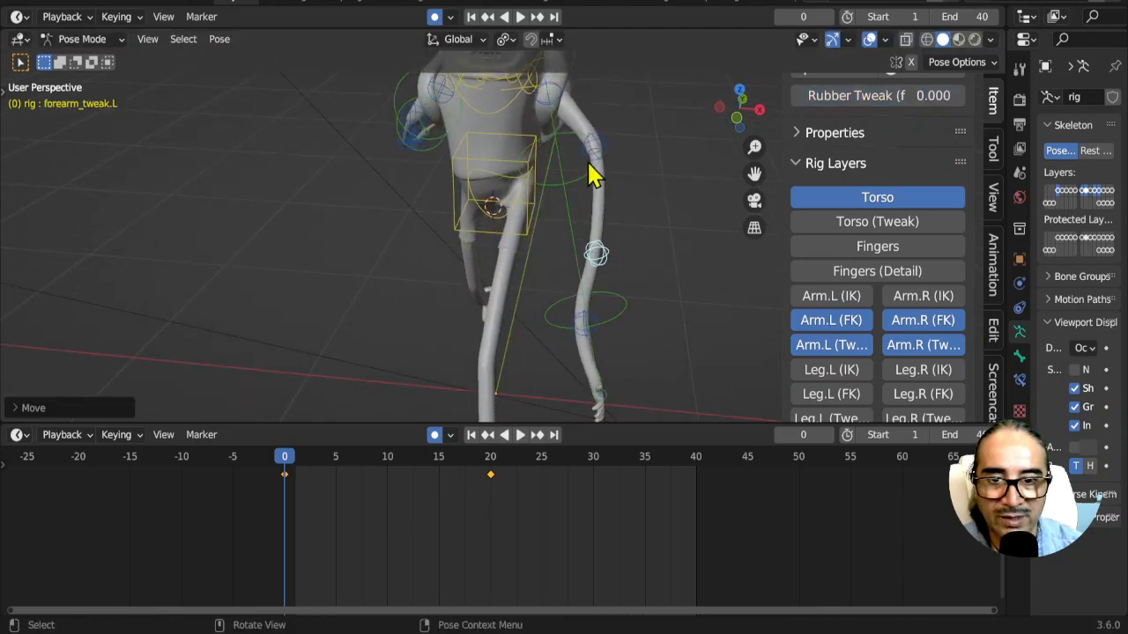
{"action": "left_click", "coordinate": [608, 180]}
{"action": "left_click", "coordinate": [591, 154]}
{"action": "key", "text": "g"}
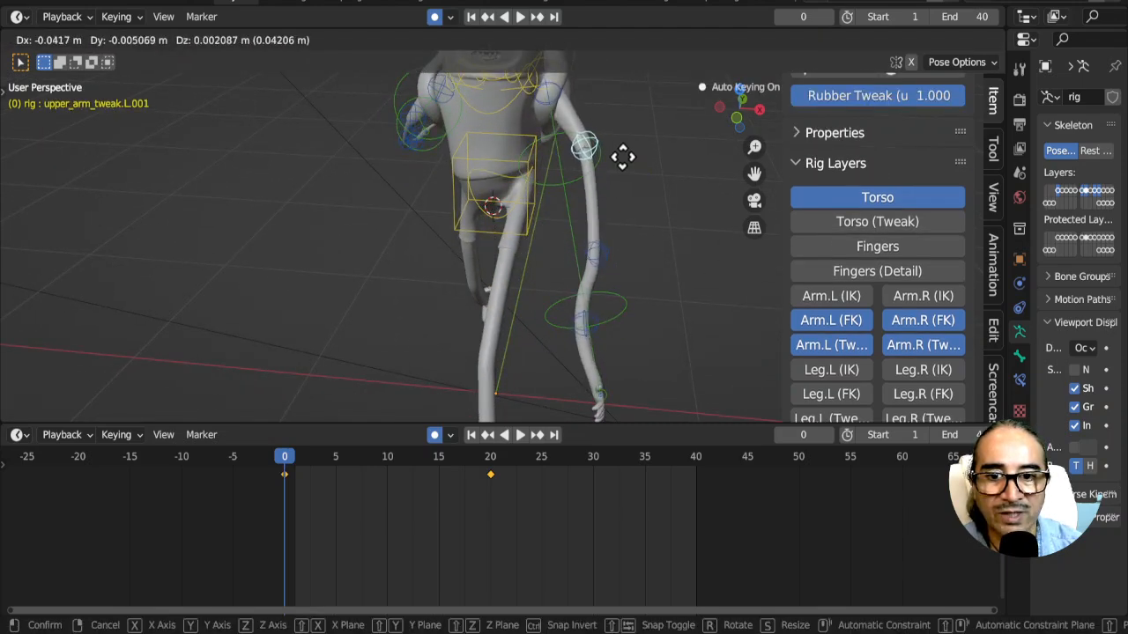
{"action": "left_click", "coordinate": [622, 156]}
Step: Move the left mid-forearm tweak control outward to line up the forearm between elbow and hand
{"action": "left_click", "coordinate": [601, 258]}
{"action": "left_click", "coordinate": [591, 333]}
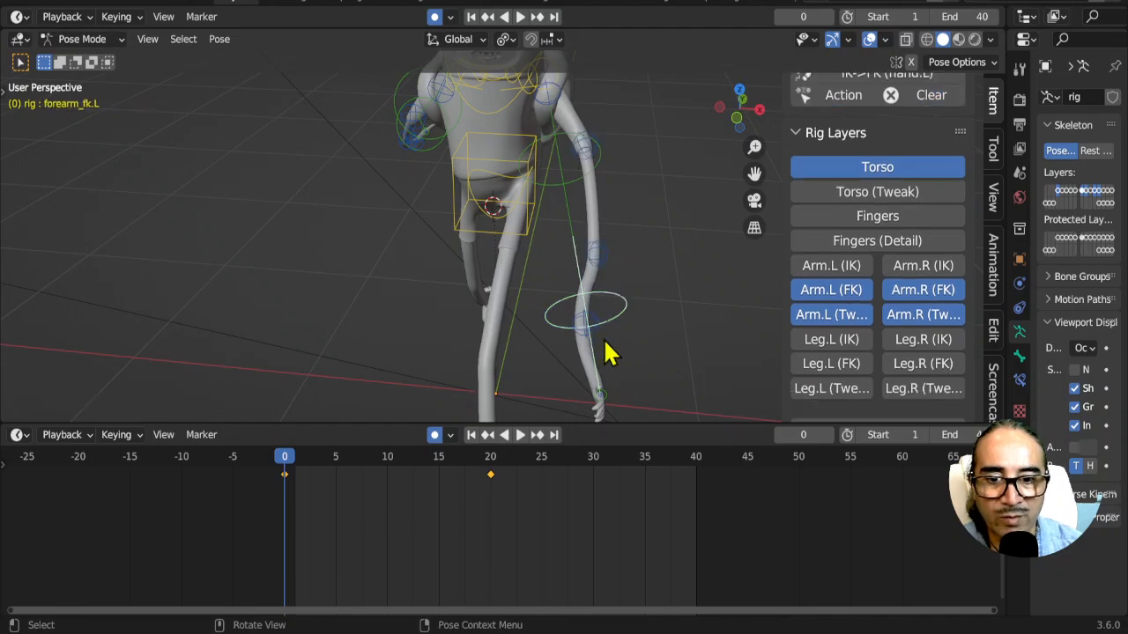
{"action": "left_click", "coordinate": [616, 342]}
{"action": "key", "text": "g"}
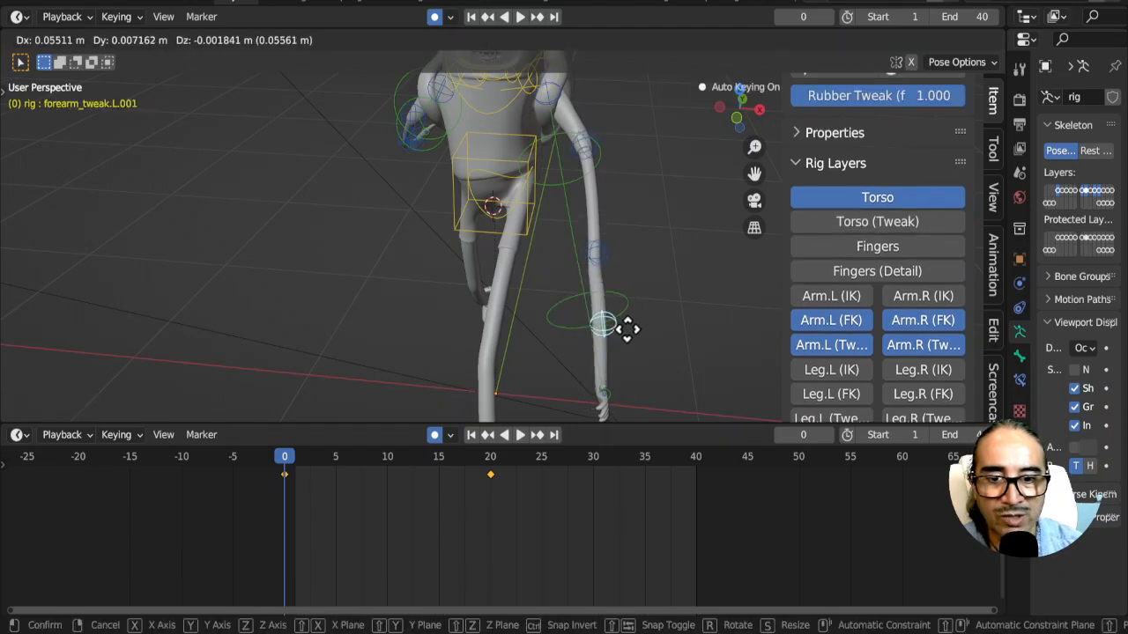
{"action": "left_click", "coordinate": [624, 300]}
{"action": "middle_click_drag", "start_coordinate": [624, 297], "coordinate": [477, 247]}
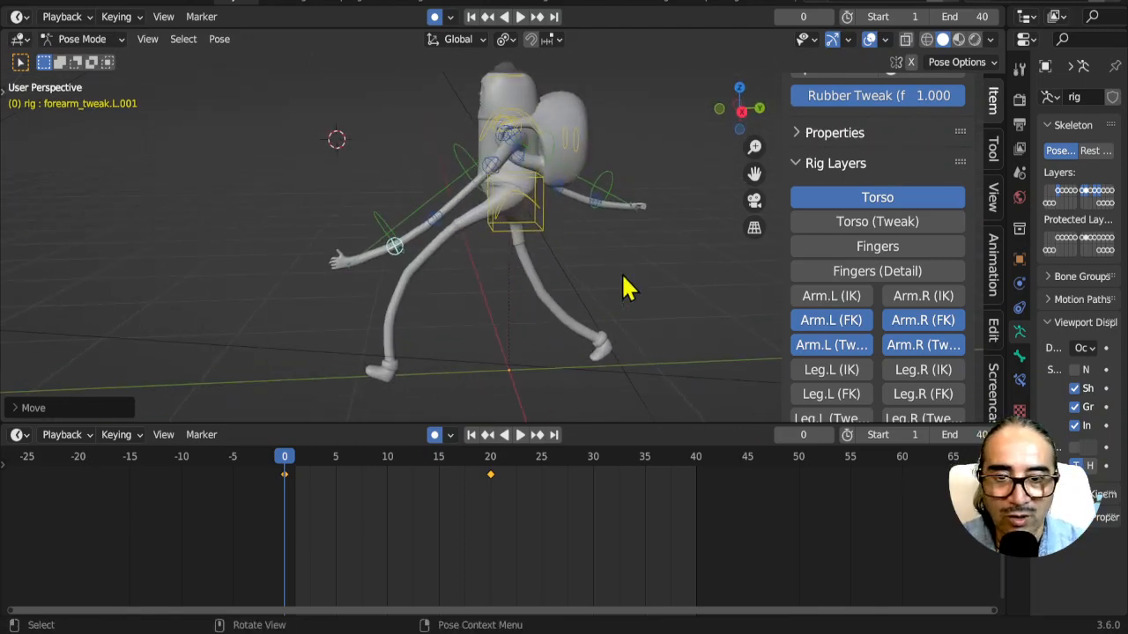
Step: Select all visible rig controls and delete their keyframes from frame 20 through frame 40
{"action": "key", "text": "a"}
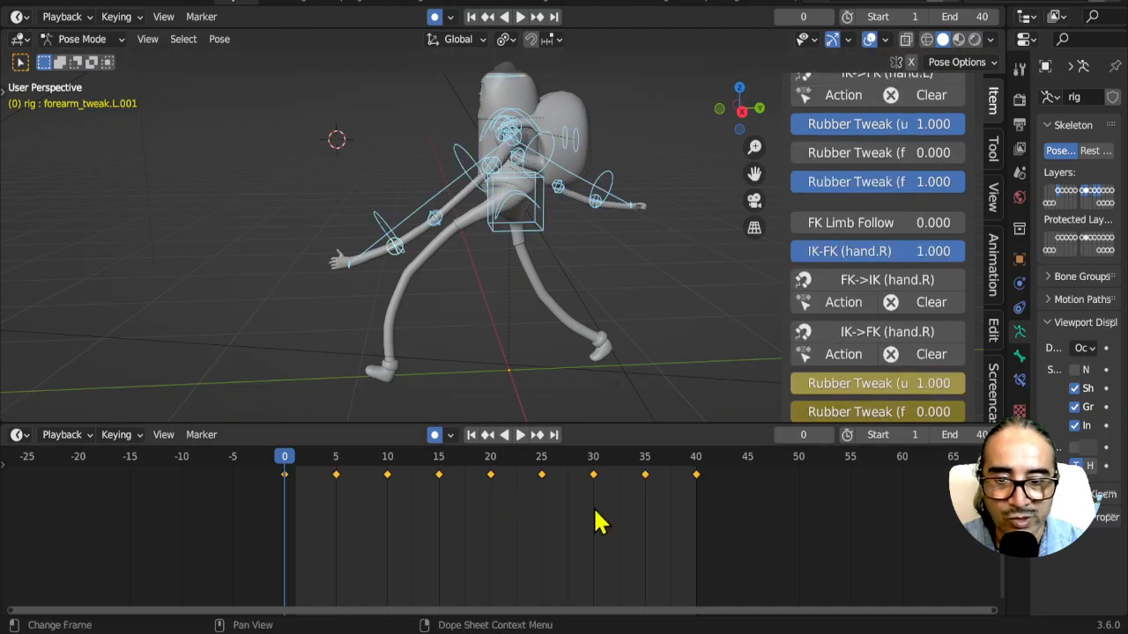
{"action": "left_click_drag", "start_coordinate": [739, 519], "coordinate": [480, 467]}
{"action": "key", "text": "x"}
{"action": "left_click", "coordinate": [621, 507]}
{"action": "key", "text": "x"}
{"action": "left_click", "coordinate": [516, 493]}
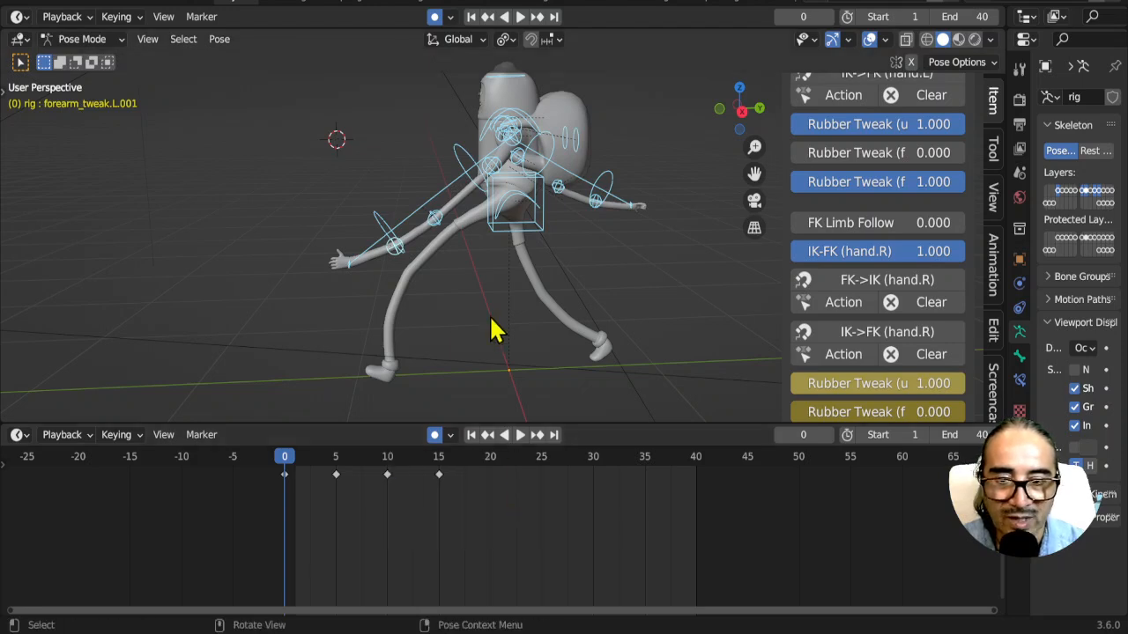
{"action": "middle_click_drag", "start_coordinate": [582, 274], "coordinate": [542, 249]}
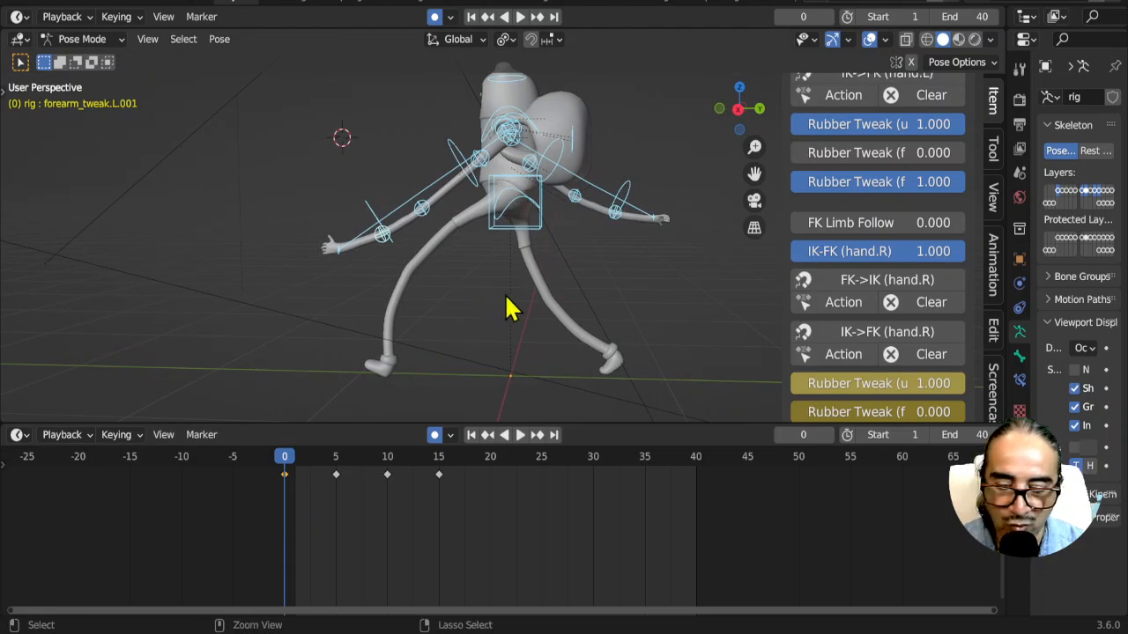
Step: Paste the copied arm pose flipped onto frame 20
{"action": "left_click", "coordinate": [490, 462]}
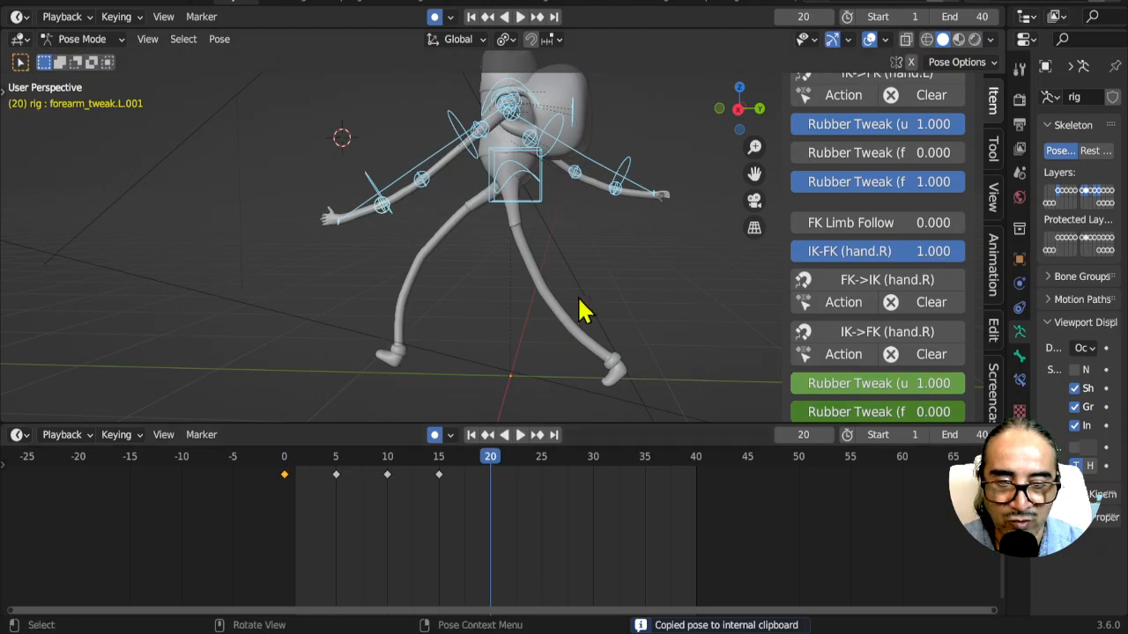
{"action": "key", "text": "ctrl+shift+v"}
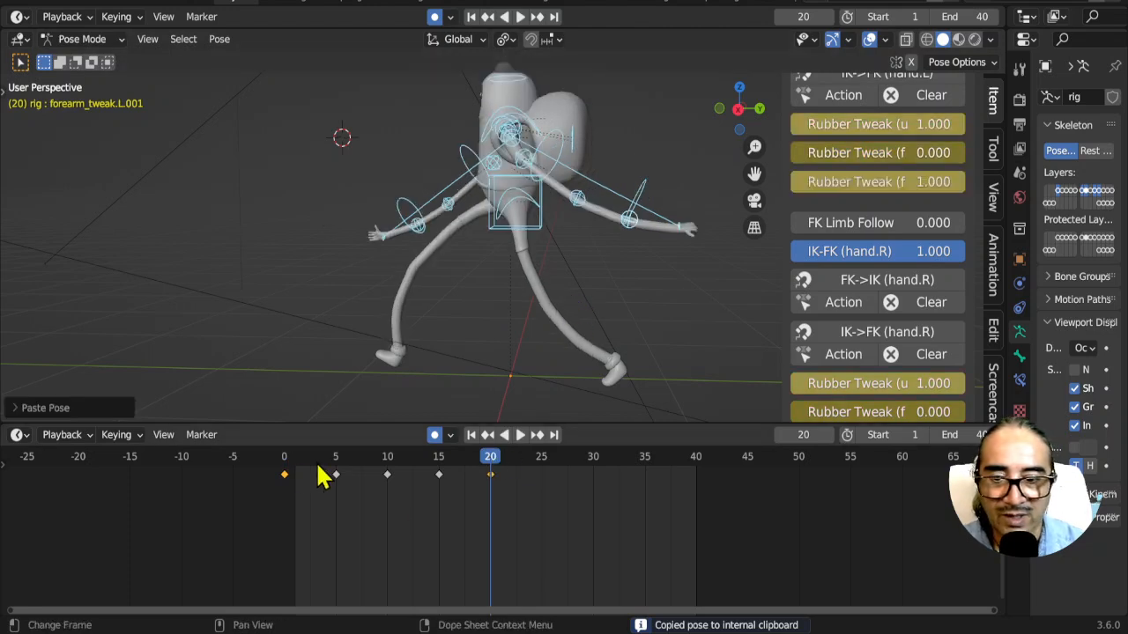
{"action": "mouse_move", "coordinate": [276, 465]}
{"action": "left_mouse_down"}
{"action": "mouse_move", "coordinate": [329, 460]}
{"action": "mouse_move", "coordinate": [255, 463]}
{"action": "left_mouse_up"}
{"action": "key", "text": "ctrl+z"}
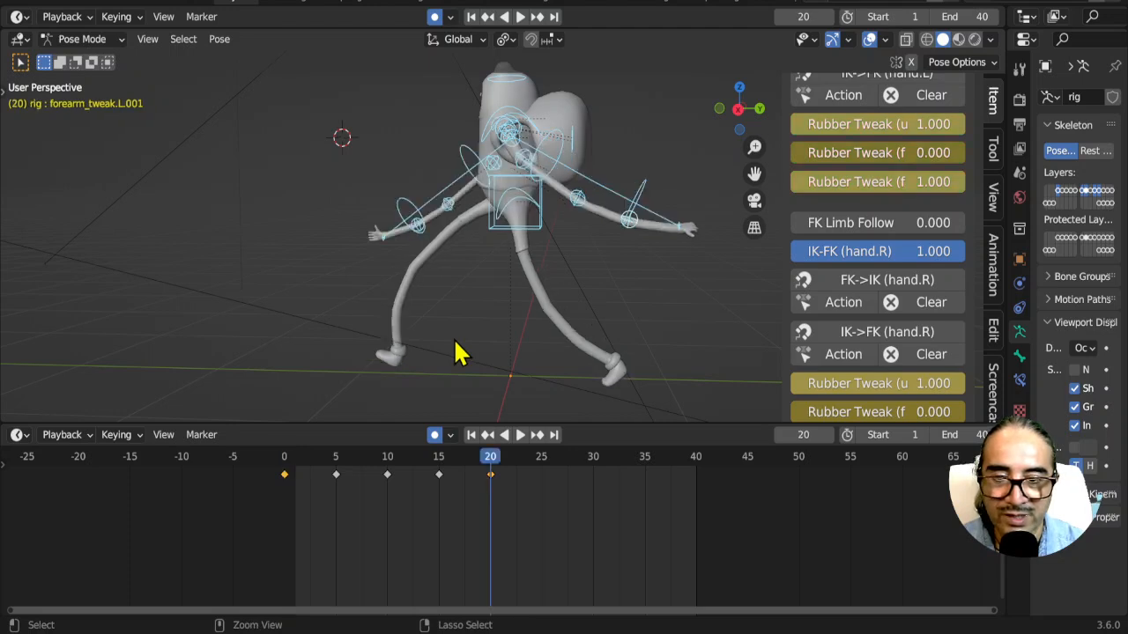
Step: Play the animation from the start and paste the copied arm pose back onto frame 0
{"action": "left_click", "coordinate": [284, 471]}
{"action": "key", "text": "space"}
{"action": "key", "text": "space"}
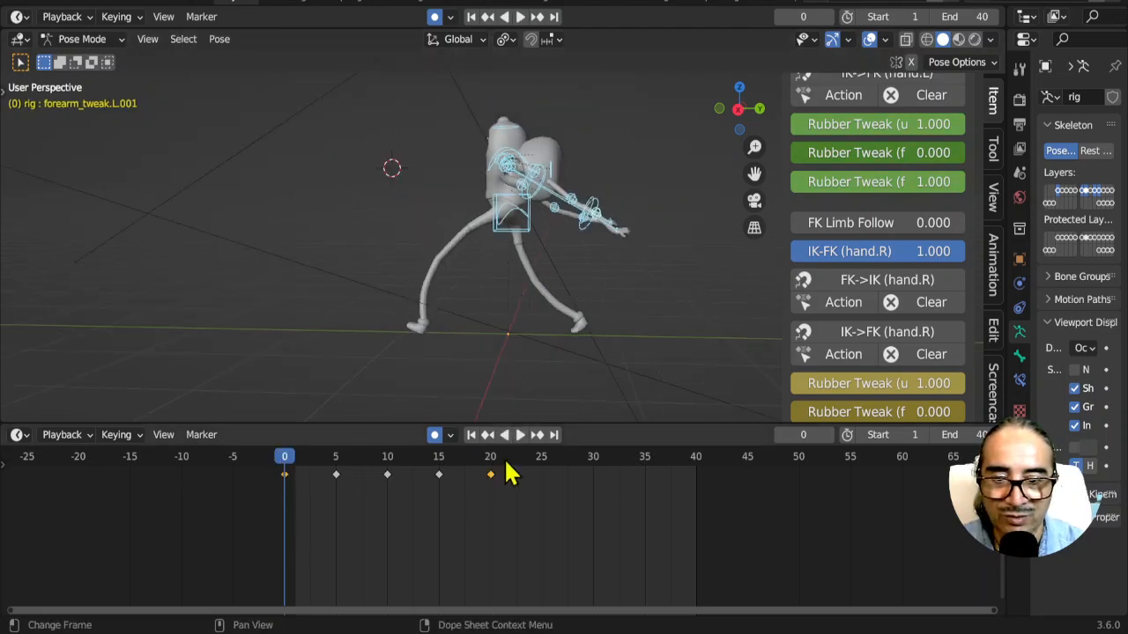
{"action": "left_click", "coordinate": [286, 468]}
{"action": "key", "text": "space"}
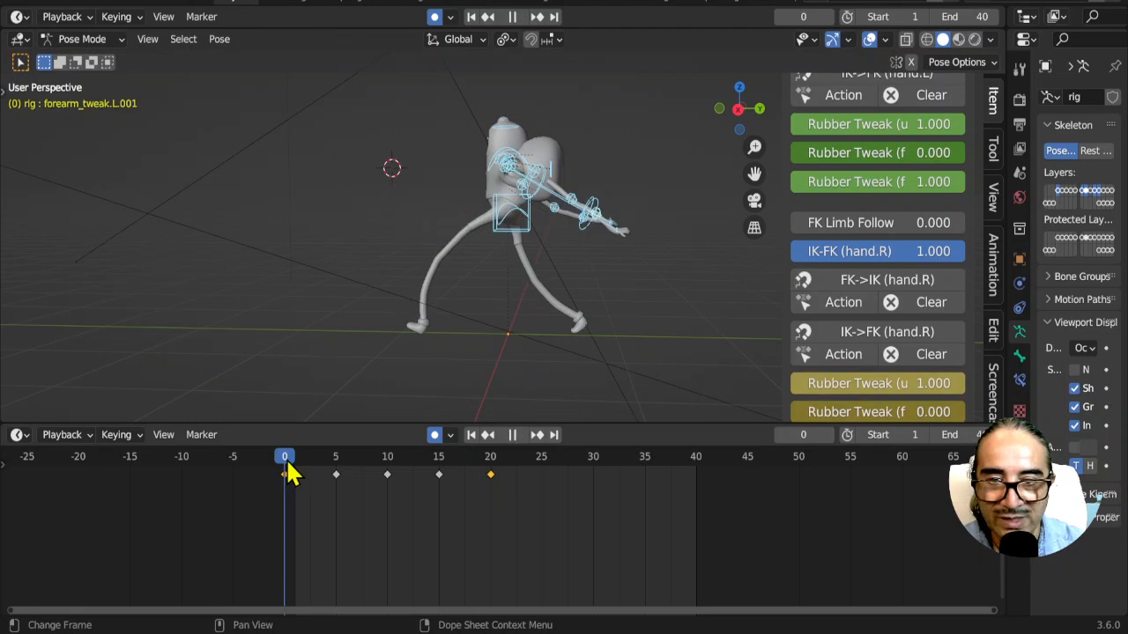
{"action": "key", "text": "ctrl+shift+v"}
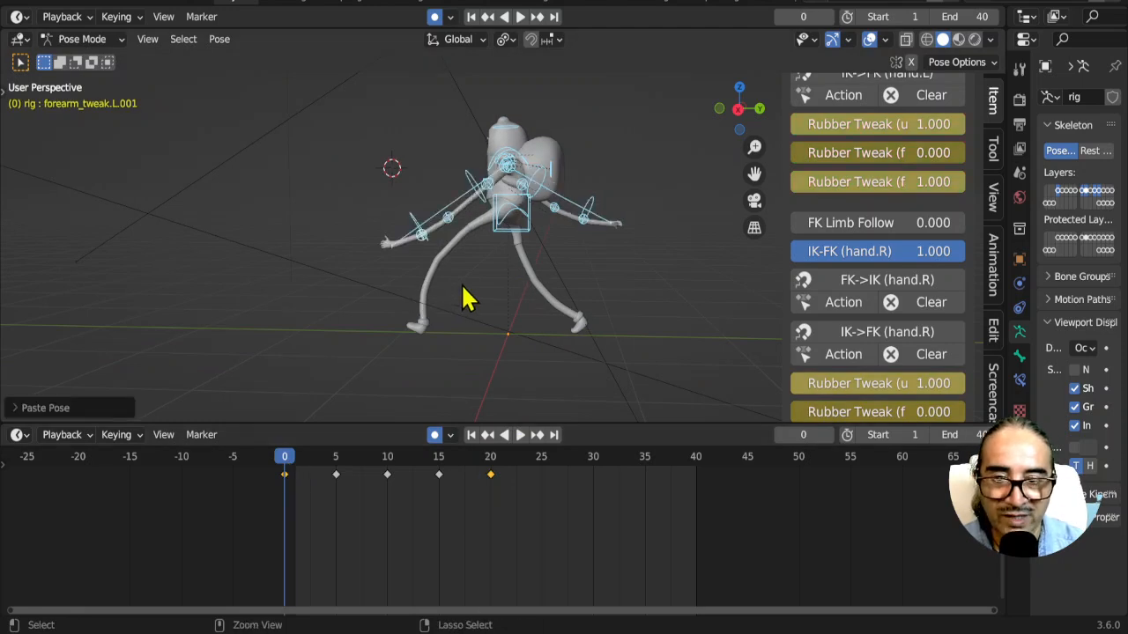
Step: Scrub between frames 0 and 20 to compare the arm pose with its mirrored counterpart
{"action": "scroll", "coordinate": [491, 351], "scroll_direction": "up", "scroll_amount": 2}
{"action": "left_click_drag", "start_coordinate": [295, 467], "coordinate": [491, 478]}
{"action": "key", "text": "i"}
{"action": "scroll", "coordinate": [520, 494], "scroll_direction": "down", "scroll_amount": 1}
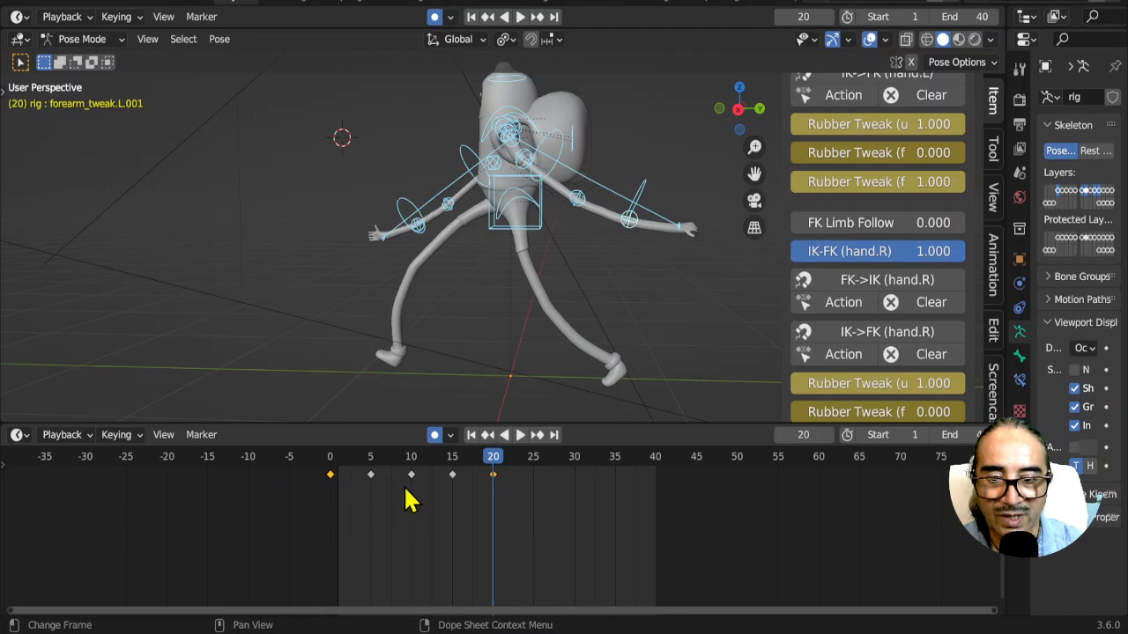
{"action": "left_click_drag", "start_coordinate": [332, 476], "coordinate": [496, 480]}
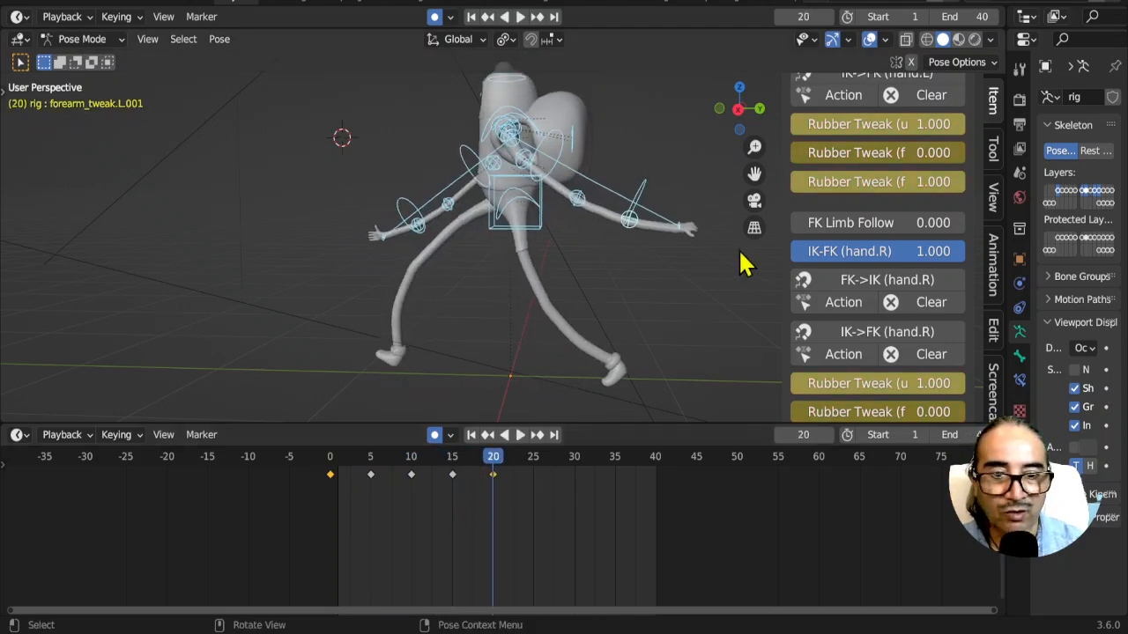
Step: Hide the Torso rig layer so only the arm FK and tweak controls remain displayed
{"action": "scroll", "coordinate": [887, 315], "scroll_direction": "down", "scroll_amount": 10}
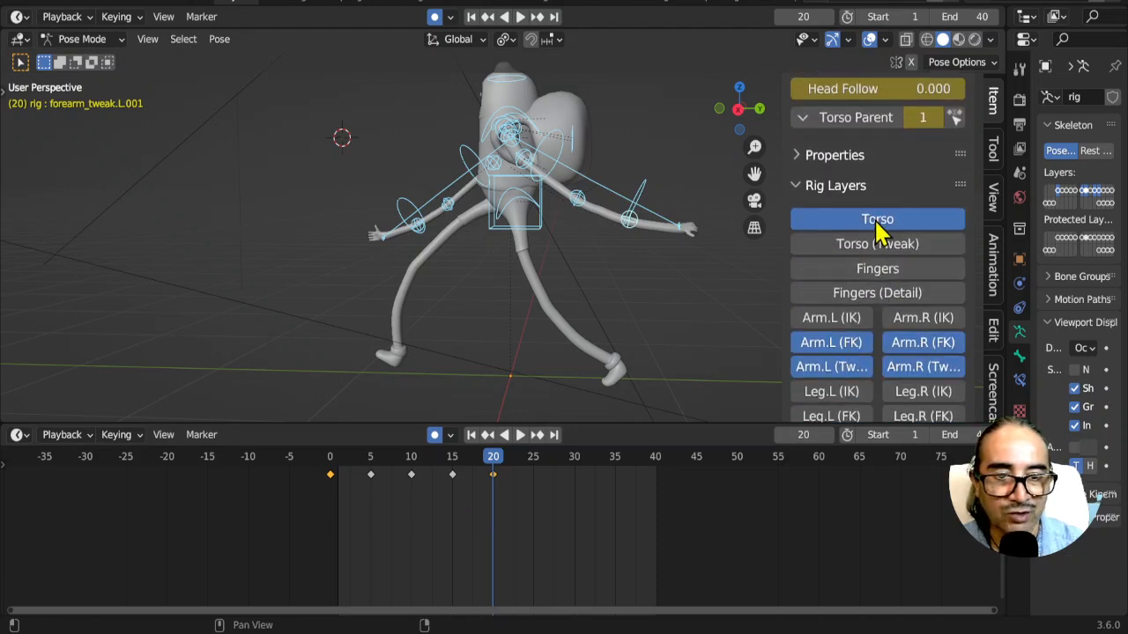
{"action": "left_click", "coordinate": [886, 227]}
{"action": "scroll", "coordinate": [835, 227], "scroll_direction": "down", "scroll_amount": 3}
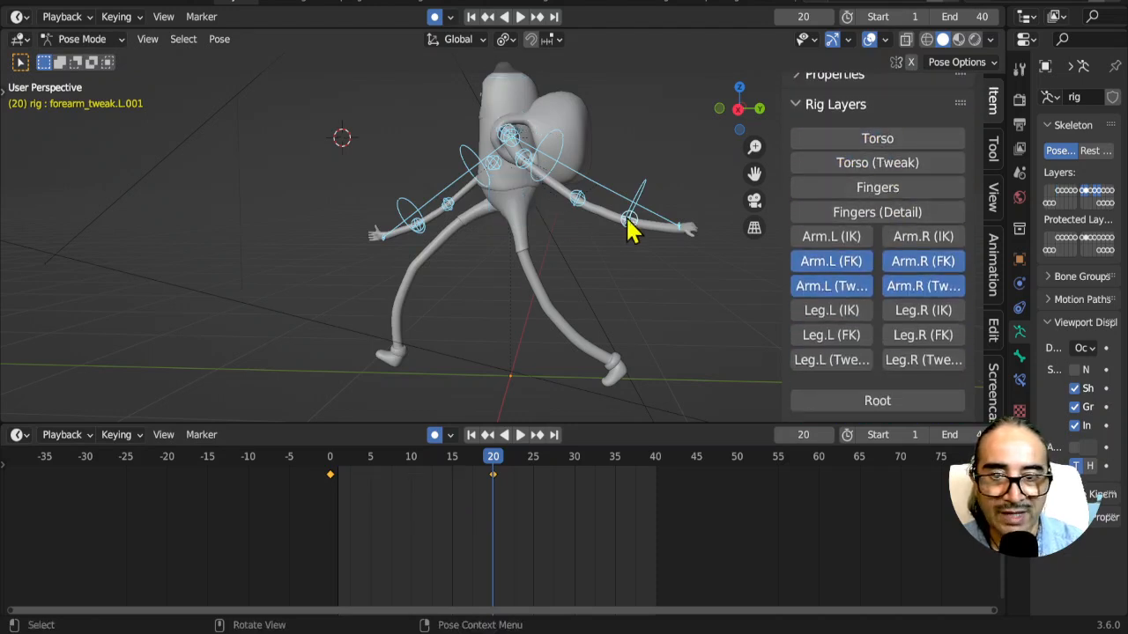
Step: Orbit to an angled side view and scrub from frame 0 to 20 to check the arm swing
{"action": "middle_click_drag", "start_coordinate": [422, 205], "coordinate": [476, 353]}
{"action": "left_click", "coordinate": [328, 458]}
{"action": "key", "text": "space"}
{"action": "left_click_drag", "start_coordinate": [328, 460], "coordinate": [498, 489]}
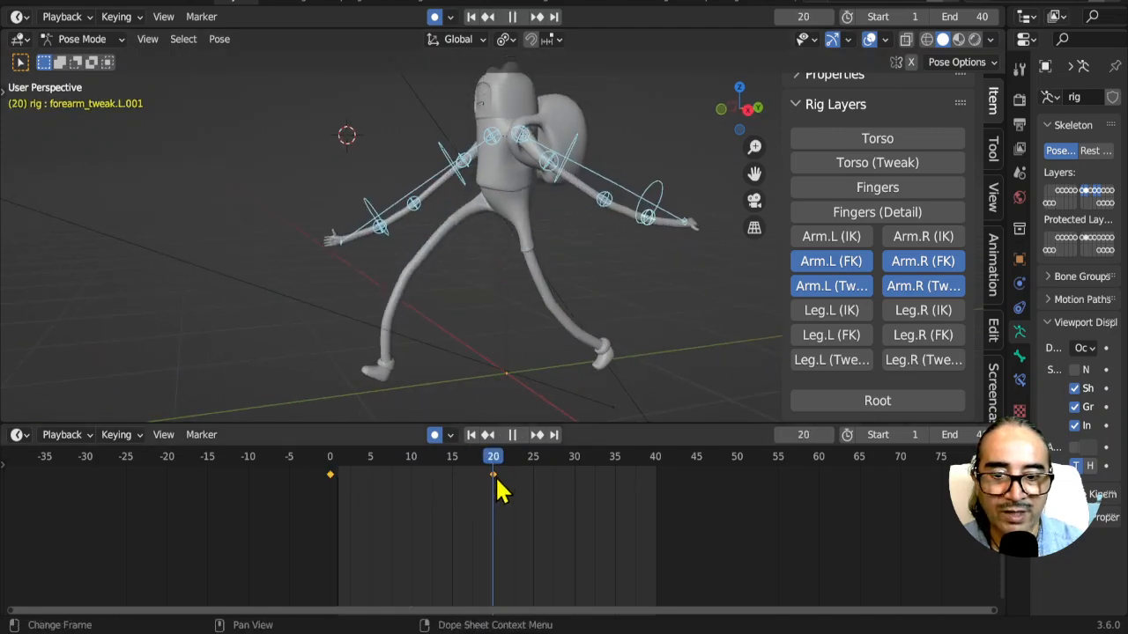
Step: Copy the arm keyframes from frame 0 and paste them at frame 40
{"action": "left_click", "coordinate": [339, 496]}
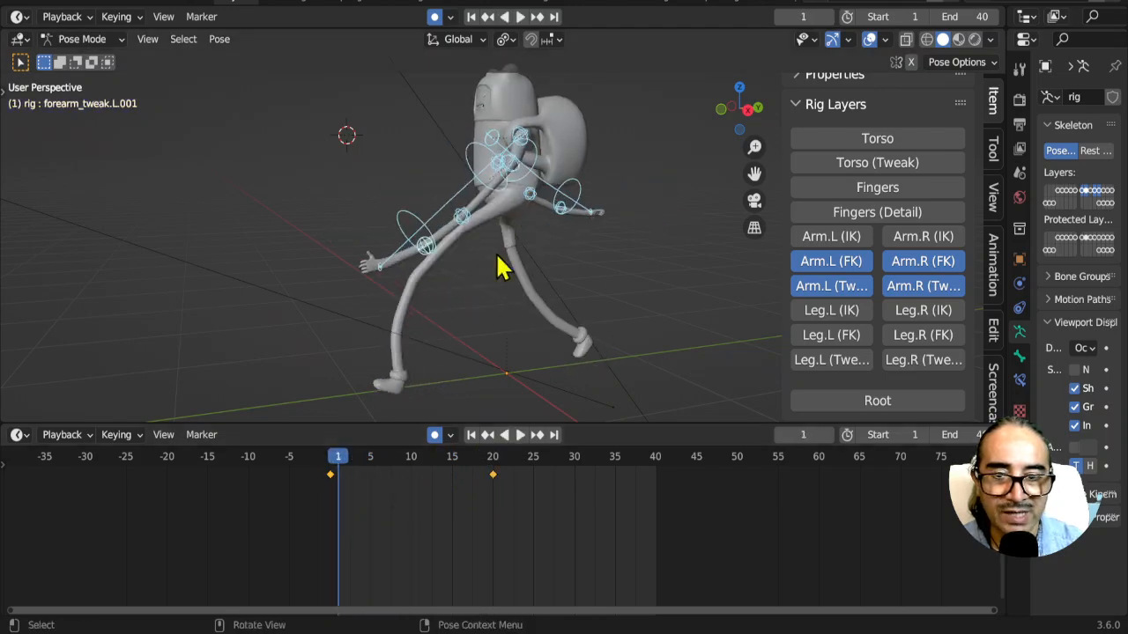
{"action": "key", "text": "Left"}
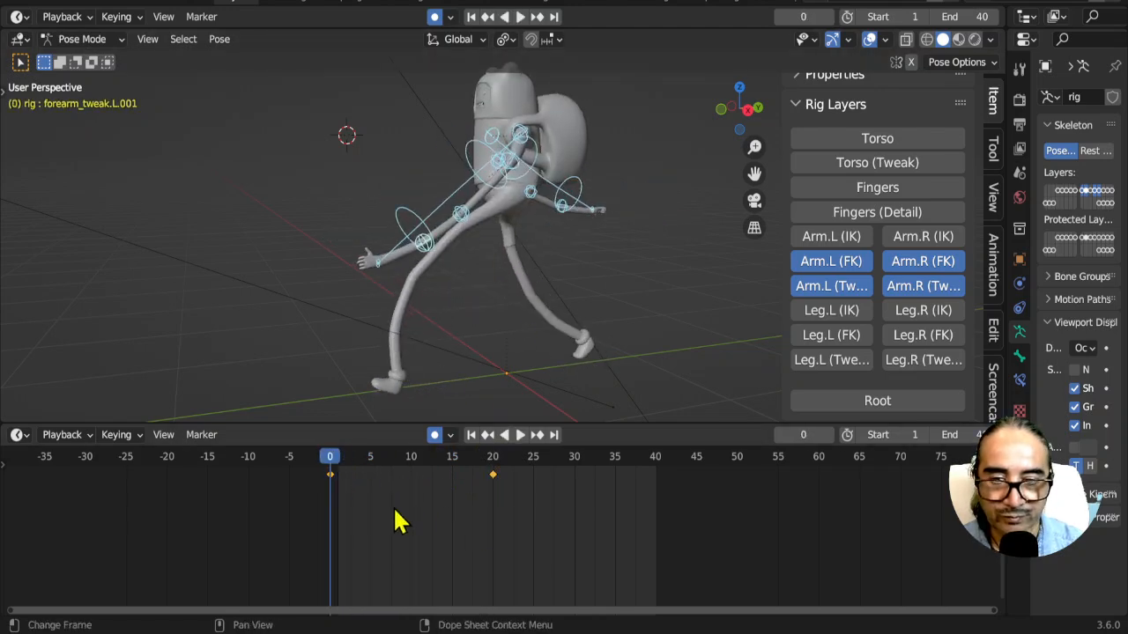
{"action": "left_click_drag", "start_coordinate": [328, 493], "coordinate": [280, 473]}
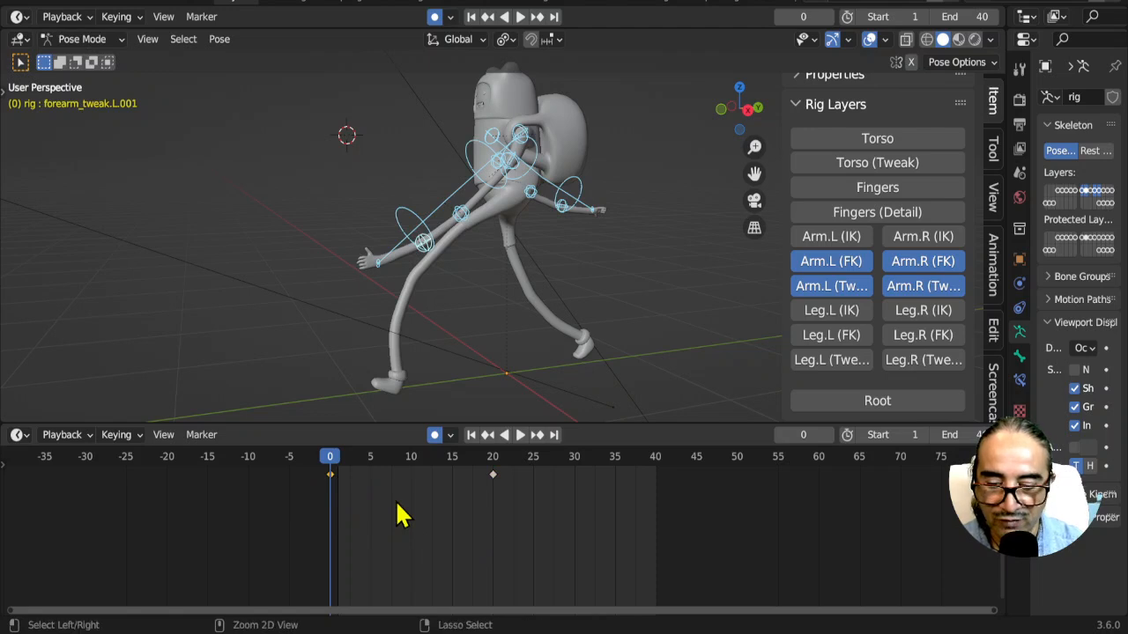
{"action": "left_click", "coordinate": [657, 460]}
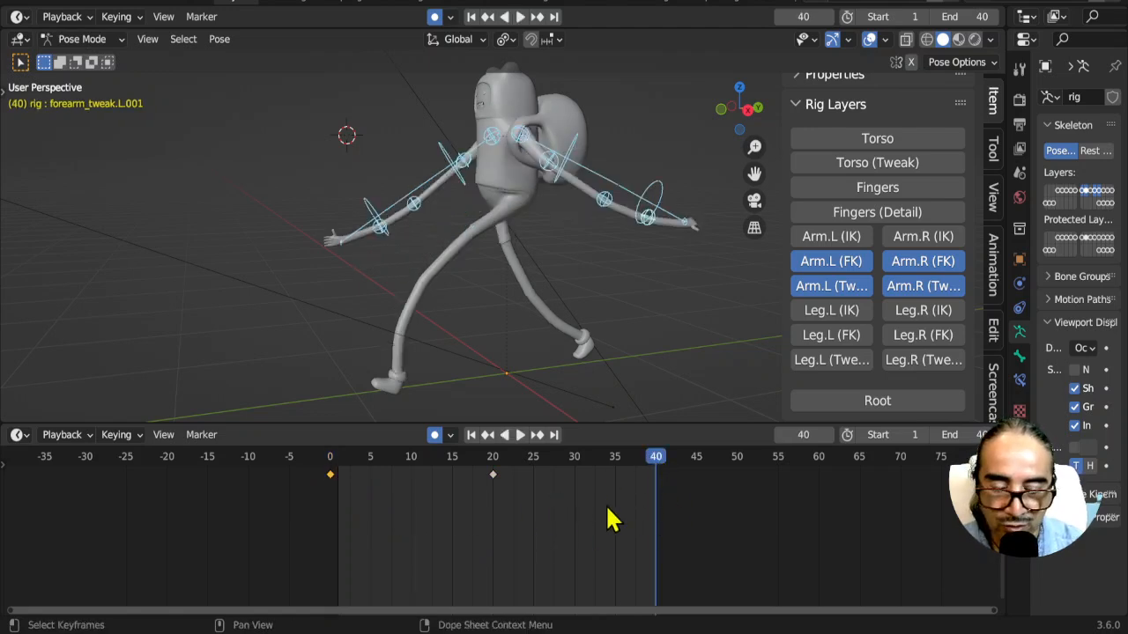
{"action": "key", "text": "ctrl+v"}
Step: Play the full walk cycle from several angles to review how the arms swing
{"action": "middle_click_drag", "start_coordinate": [650, 479], "coordinate": [696, 514]}
{"action": "key", "text": "space"}
{"action": "middle_click_drag", "start_coordinate": [643, 370], "coordinate": [483, 338]}
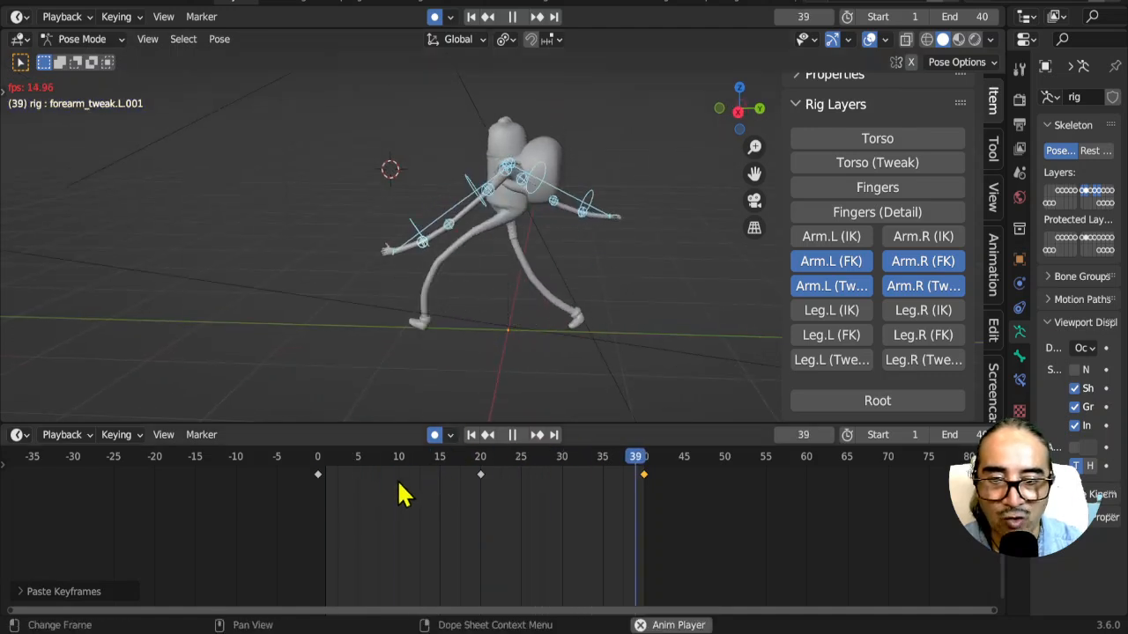
{"action": "key", "text": "space"}
{"action": "key", "text": "space"}
{"action": "middle_click_drag", "start_coordinate": [550, 371], "coordinate": [667, 273]}
{"action": "left_click", "coordinate": [648, 233]}
{"action": "middle_click_drag", "start_coordinate": [647, 234], "coordinate": [311, 471]}
{"action": "key", "text": "space"}
{"action": "left_click", "coordinate": [313, 467]}
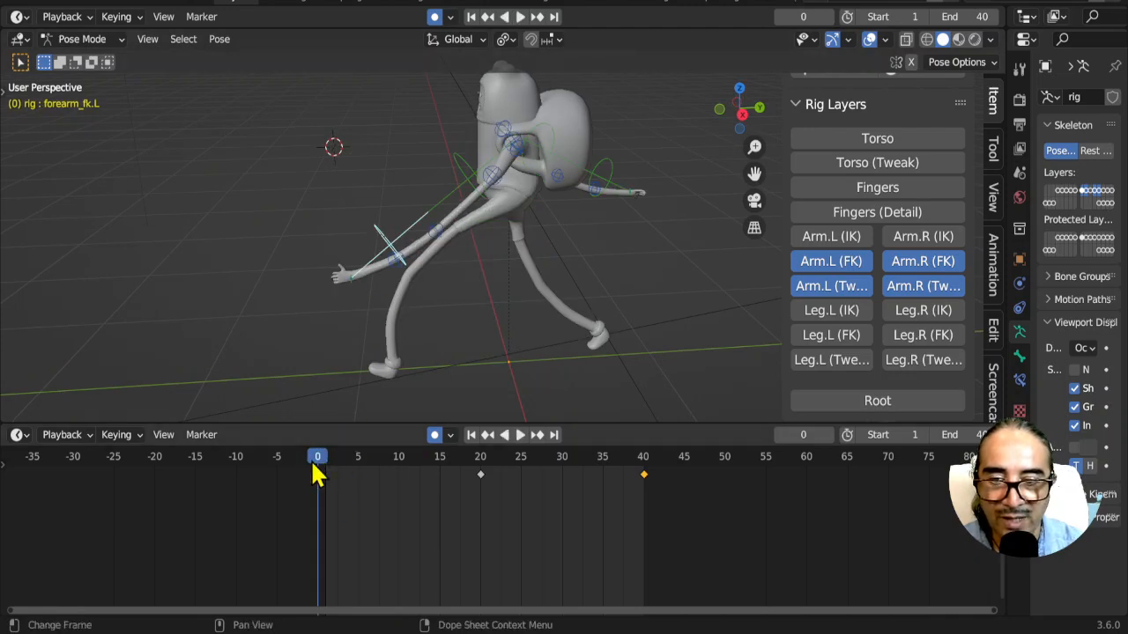
Step: At frame 10, rotate the left FK upper arm and forearm inward toward the body in the front view
{"action": "left_click_drag", "start_coordinate": [402, 458], "coordinate": [400, 460]}
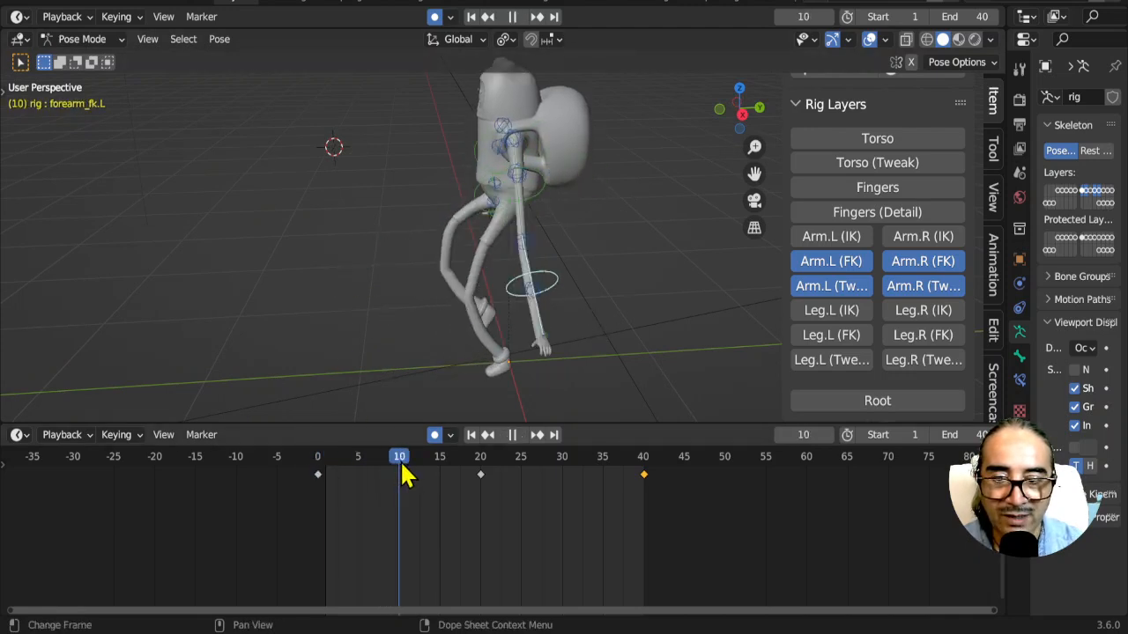
{"action": "middle_click_drag", "start_coordinate": [517, 269], "coordinate": [544, 227]}
{"action": "left_click", "coordinate": [526, 200]}
{"action": "key", "text": "KP_1"}
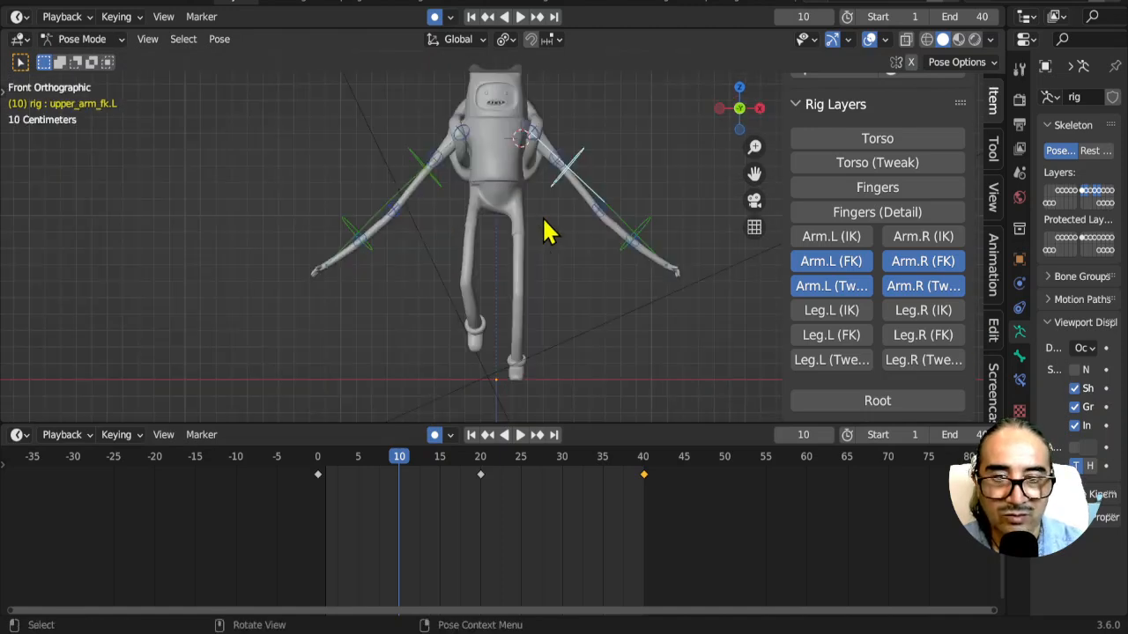
{"action": "key", "text": "r"}
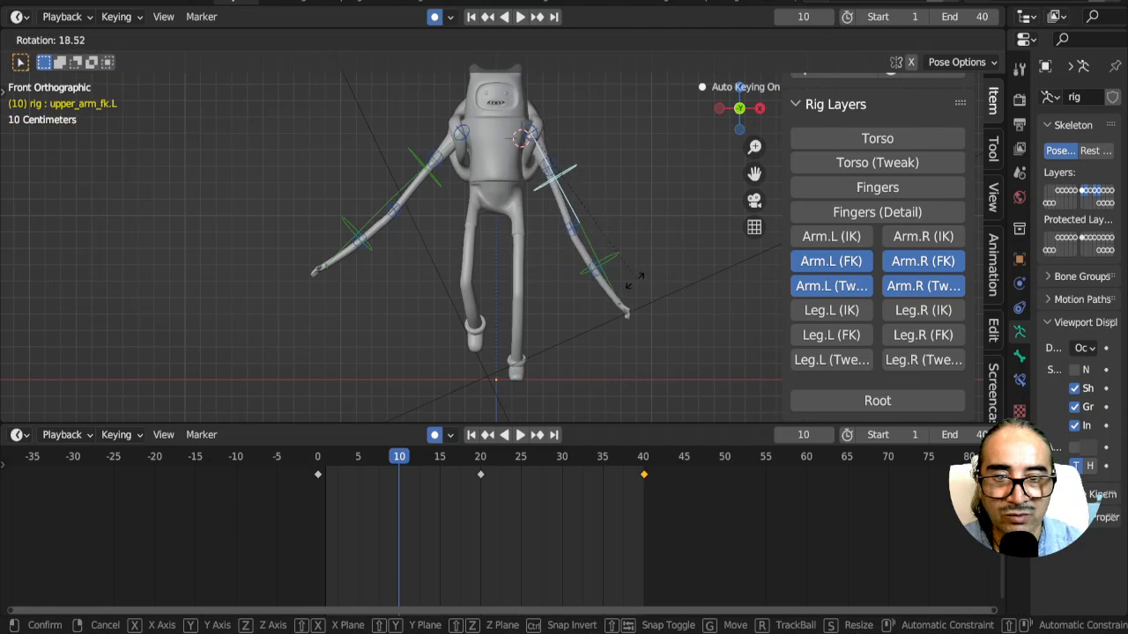
{"action": "left_click", "coordinate": [608, 278]}
{"action": "left_click", "coordinate": [606, 263]}
{"action": "key", "text": "r"}
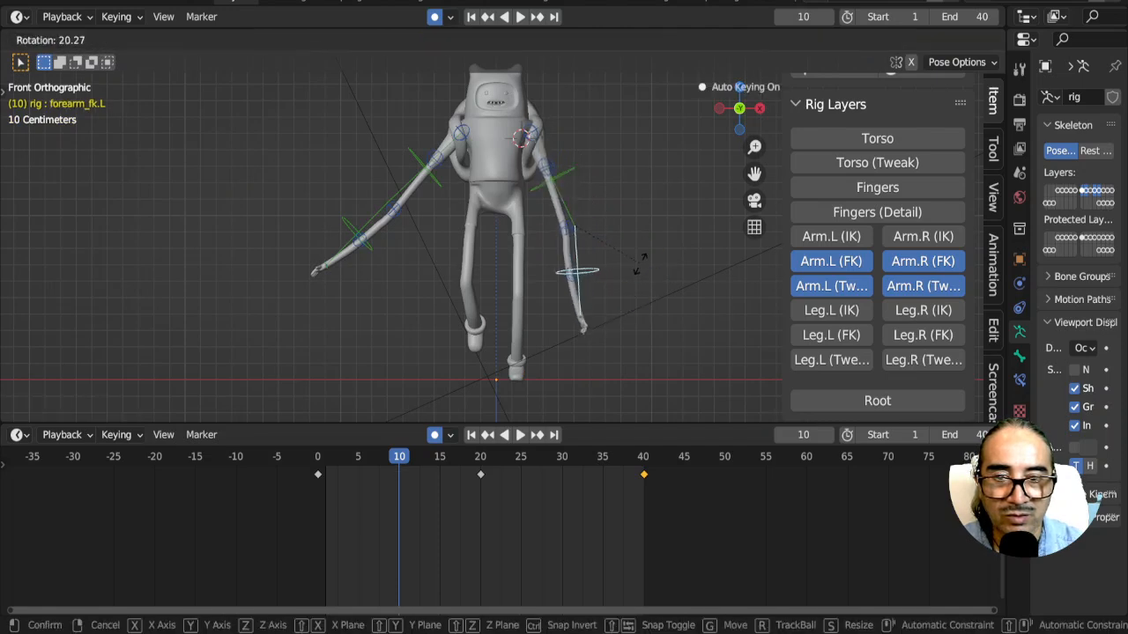
{"action": "left_click", "coordinate": [633, 262]}
{"action": "key", "text": "r"}
{"action": "left_click", "coordinate": [656, 203]}
Step: Rotate the left FK upper arm and forearm forward in the side view at frame 10
{"action": "left_click", "coordinate": [577, 187]}
{"action": "key", "text": "KP_3"}
{"action": "key", "text": "r"}
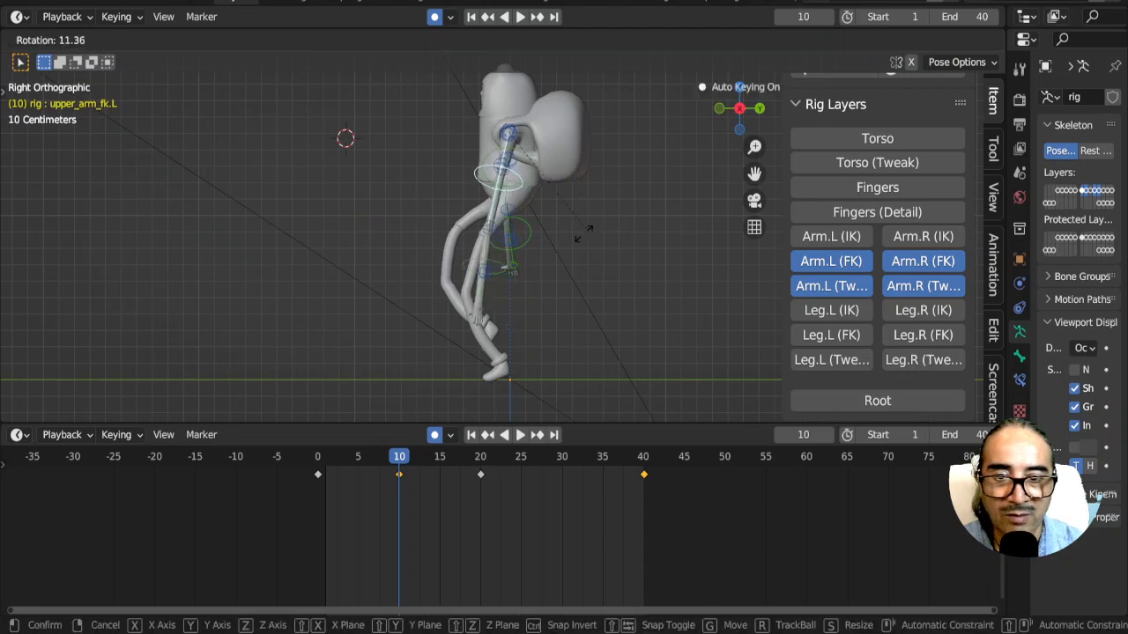
{"action": "left_click", "coordinate": [574, 244]}
{"action": "left_click", "coordinate": [498, 274]}
{"action": "key", "text": "r"}
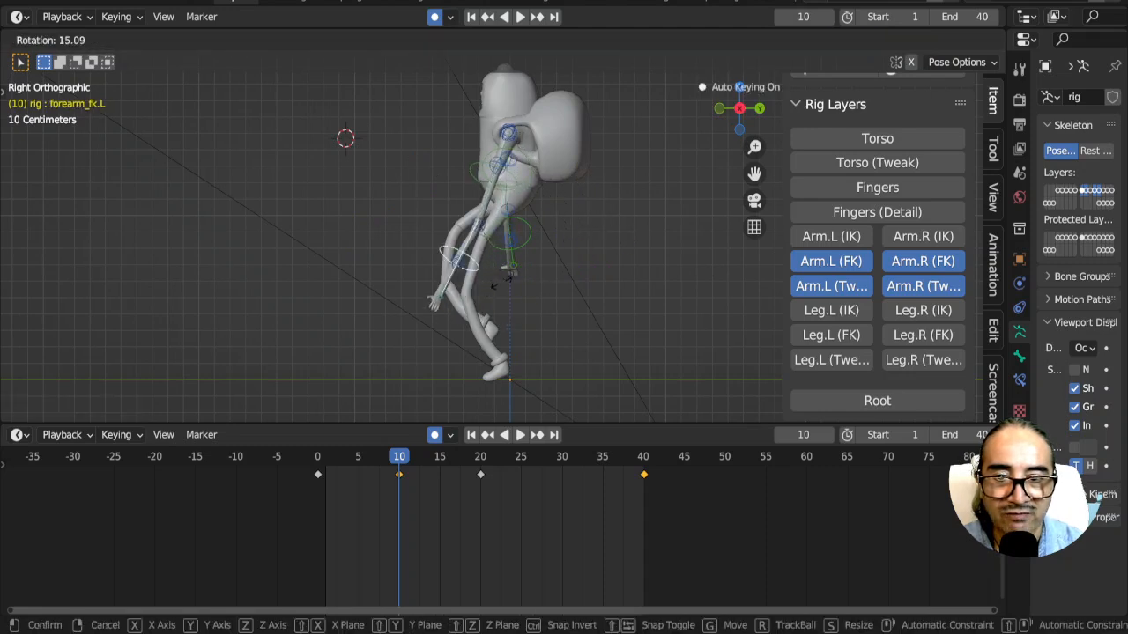
{"action": "left_click", "coordinate": [438, 301]}
{"action": "left_click", "coordinate": [434, 288]}
{"action": "key", "text": "r"}
{"action": "left_click", "coordinate": [442, 279]}
Step: Move the left mid-forearm tweak control slightly back and down to smooth the forearm at frame 10
{"action": "left_click", "coordinate": [467, 266]}
{"action": "scroll", "coordinate": [491, 279], "scroll_direction": "up", "scroll_amount": 3}
{"action": "left_click", "coordinate": [423, 282]}
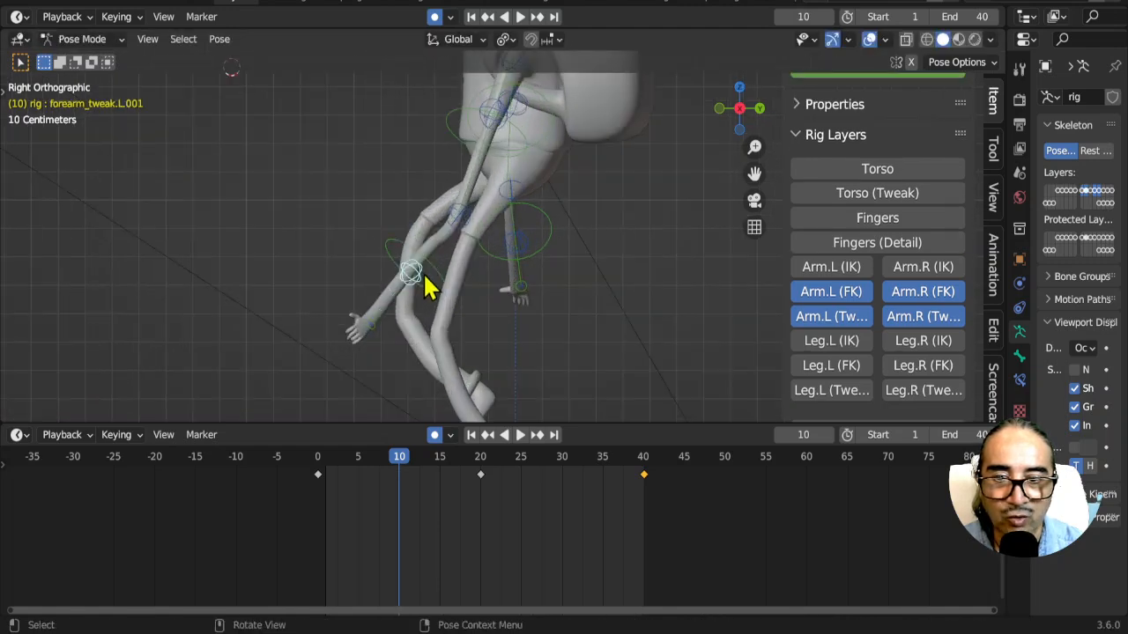
{"action": "key", "text": "g"}
{"action": "left_click", "coordinate": [432, 295]}
Step: Reposition the left mid-upper-arm and elbow tweak controls to smooth the arm's curve at frame 10
{"action": "left_click", "coordinate": [499, 111]}
{"action": "key", "text": "g"}
{"action": "left_click", "coordinate": [483, 236]}
{"action": "left_click", "coordinate": [463, 222]}
{"action": "key", "text": "g"}
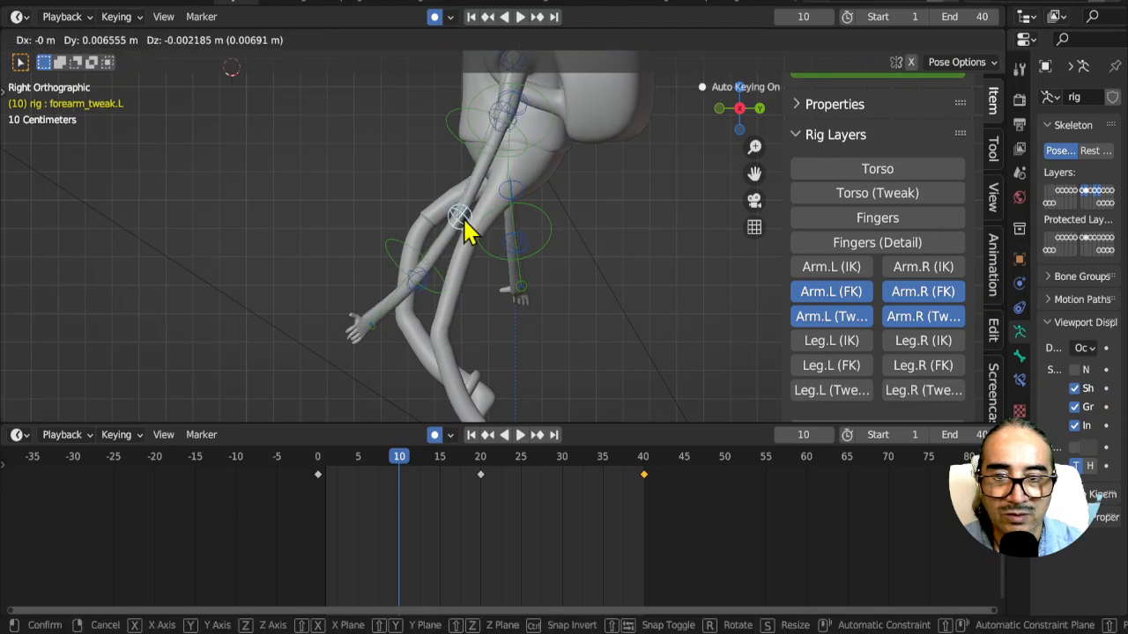
{"action": "left_click", "coordinate": [464, 225]}
Step: Scrub from frame 0 to 10 to check the left arm's passing pose
{"action": "left_click", "coordinate": [315, 469]}
{"action": "key", "text": "space"}
{"action": "left_click_drag", "start_coordinate": [322, 455], "coordinate": [406, 496]}
{"action": "key", "text": "space"}
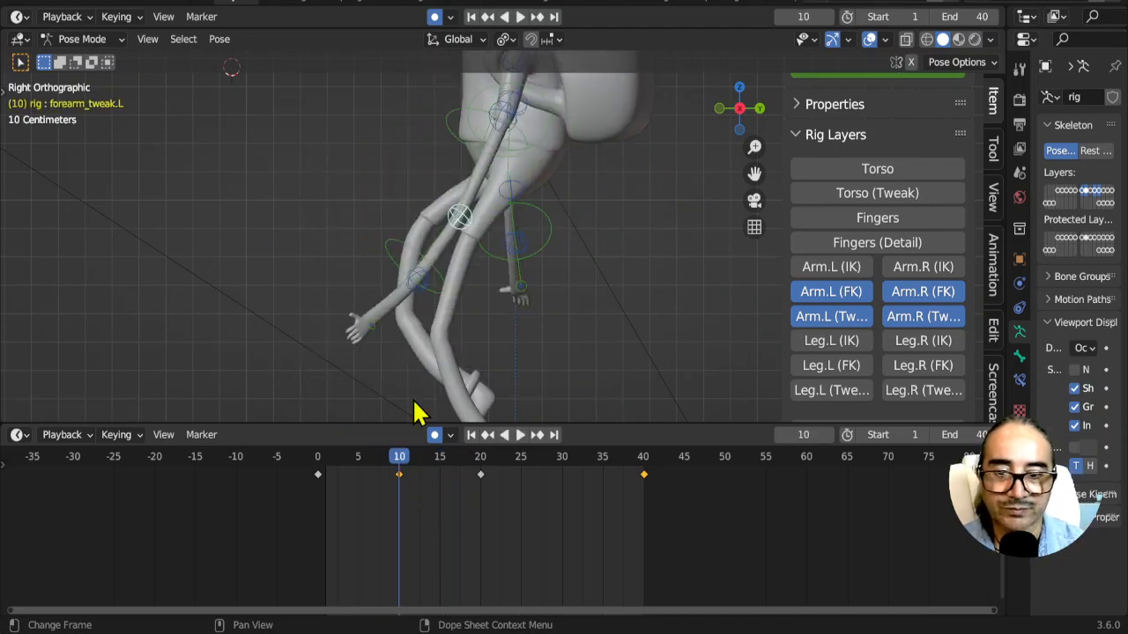
Step: Try to paste the copied arm keyframes starting at frame 20 and adjust the left elbow tweak control there
{"action": "scroll", "coordinate": [478, 290], "scroll_direction": "down", "scroll_amount": 6}
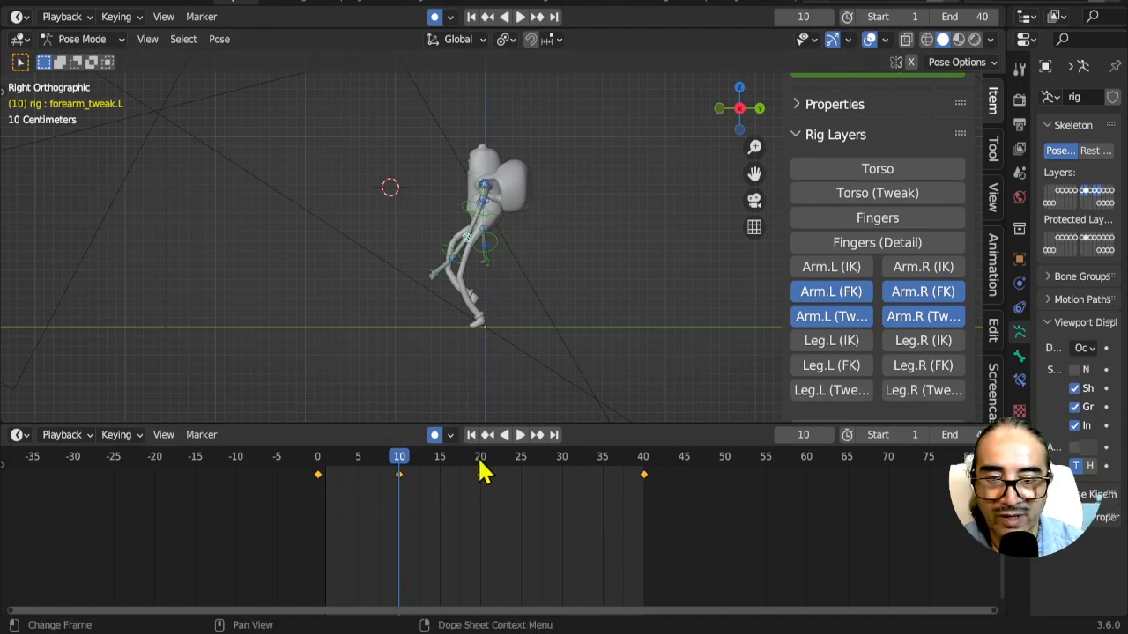
{"action": "left_click_drag", "start_coordinate": [480, 465], "coordinate": [482, 470]}
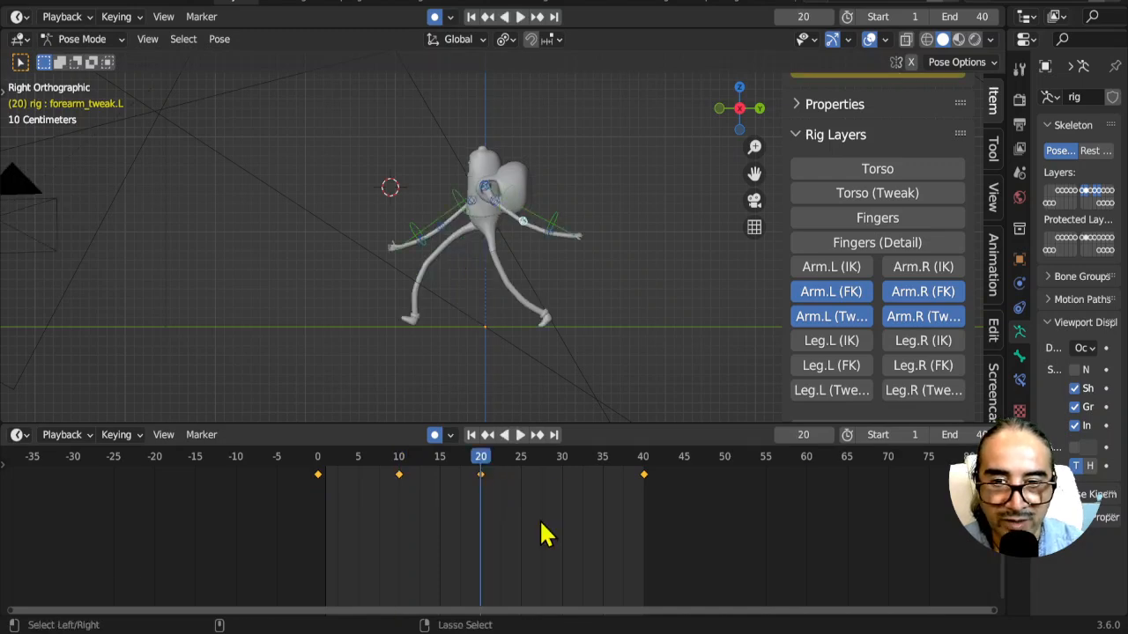
{"action": "key", "text": "ctrl+v"}
{"action": "scroll", "coordinate": [588, 302], "scroll_direction": "up", "scroll_amount": 4}
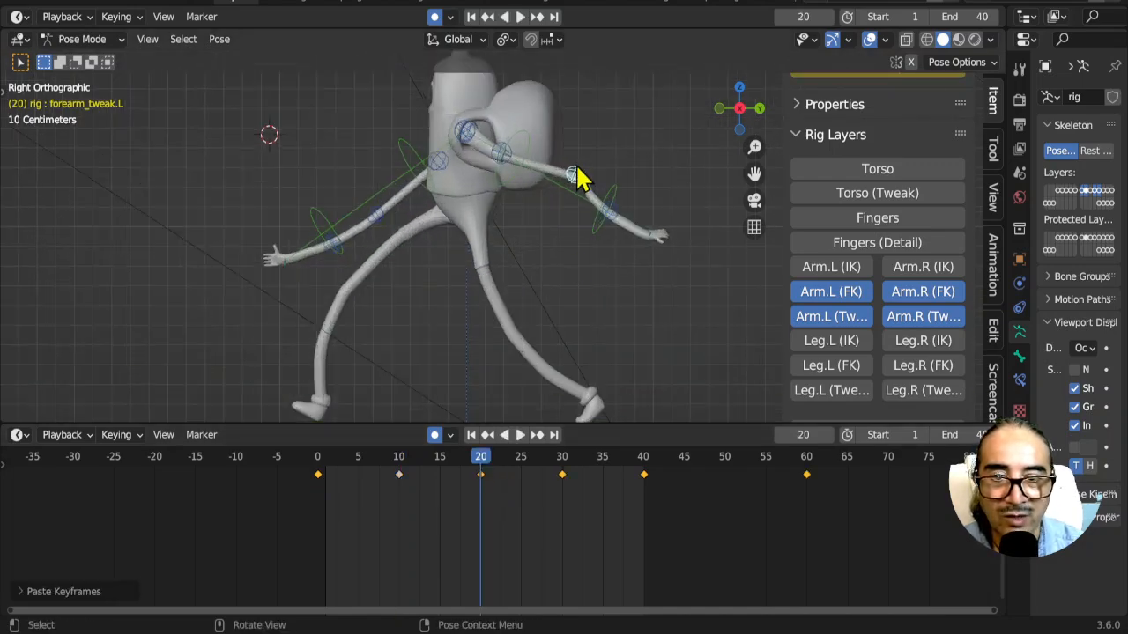
{"action": "key", "text": "g"}
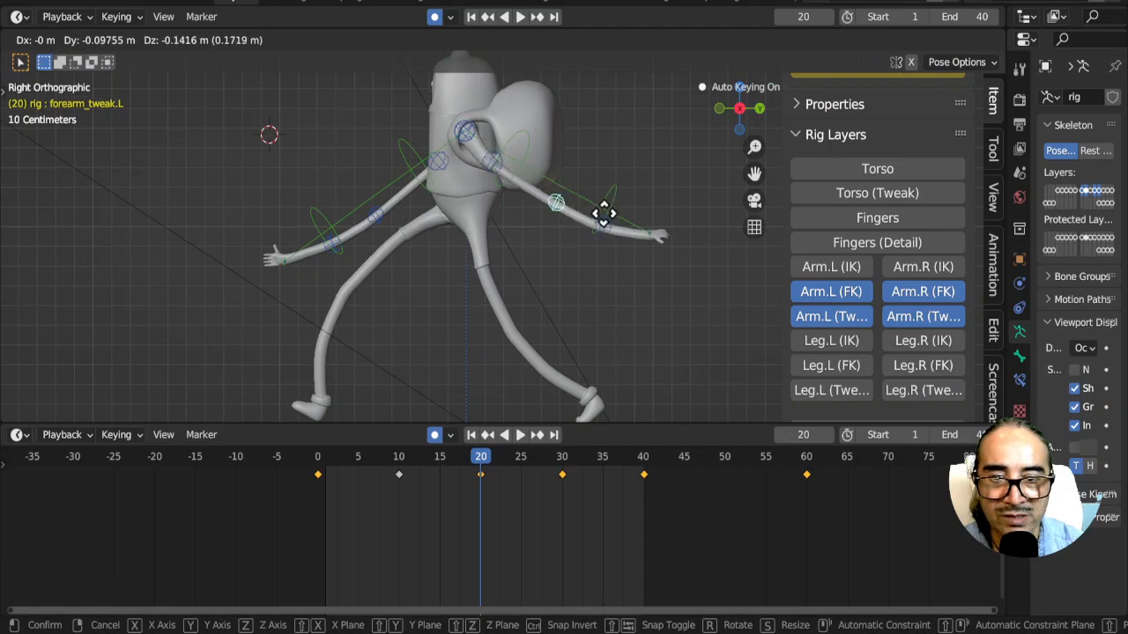
{"action": "right_click", "coordinate": [604, 215]}
{"action": "middle_click_drag", "start_coordinate": [604, 240], "coordinate": [597, 291]}
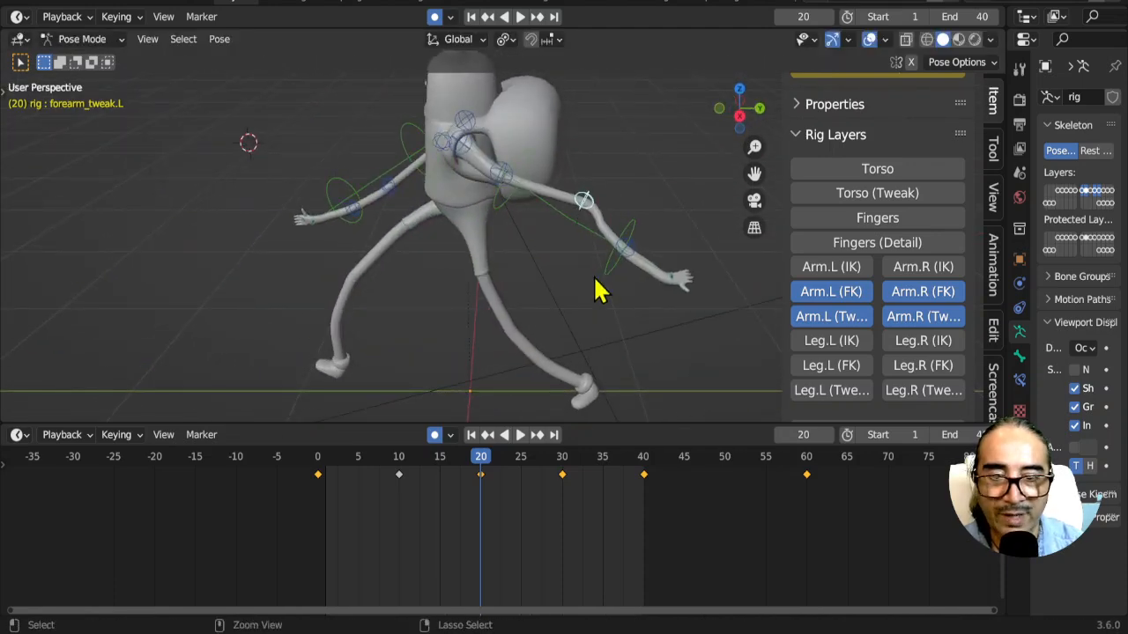
{"action": "key", "text": "ctrl+z"}
{"action": "middle_click_drag", "start_coordinate": [534, 326], "coordinate": [539, 293]}
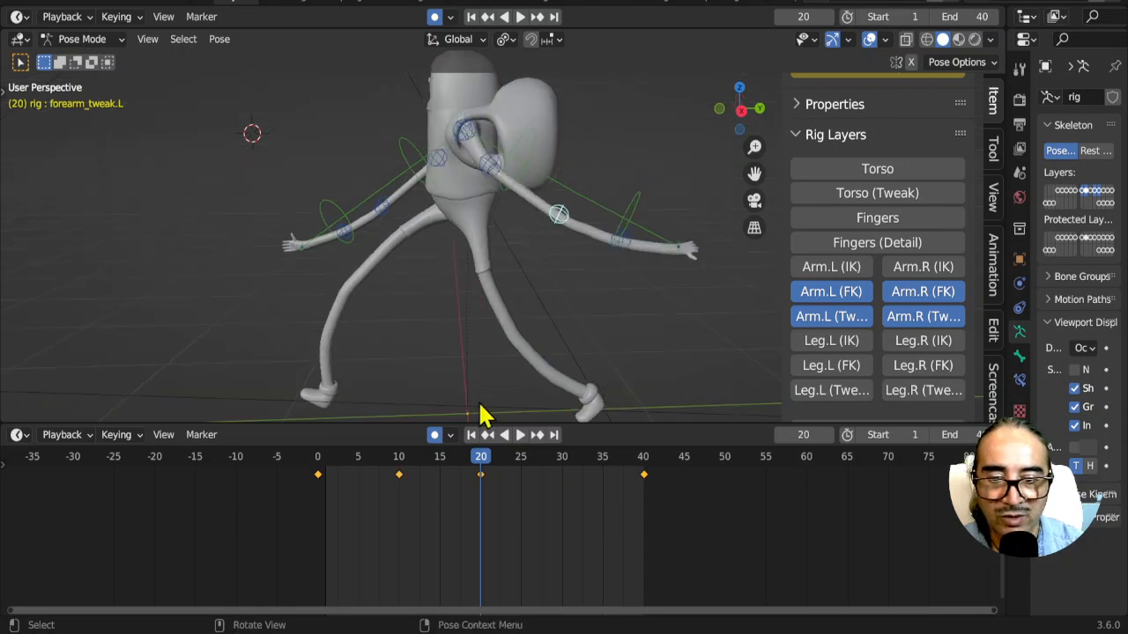
Step: Try to paste only the frame 0 arm keyframes at frame 20, undo it, and scrub the first half
{"action": "left_click", "coordinate": [317, 475]}
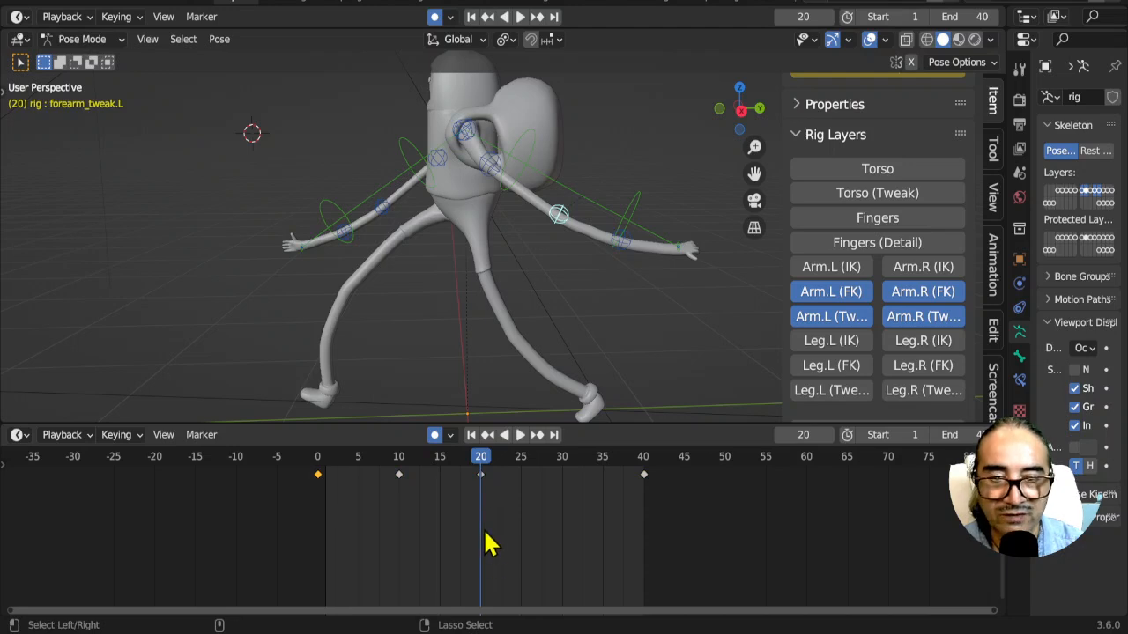
{"action": "key", "text": "ctrl+v"}
{"action": "key", "text": "ctrl+z"}
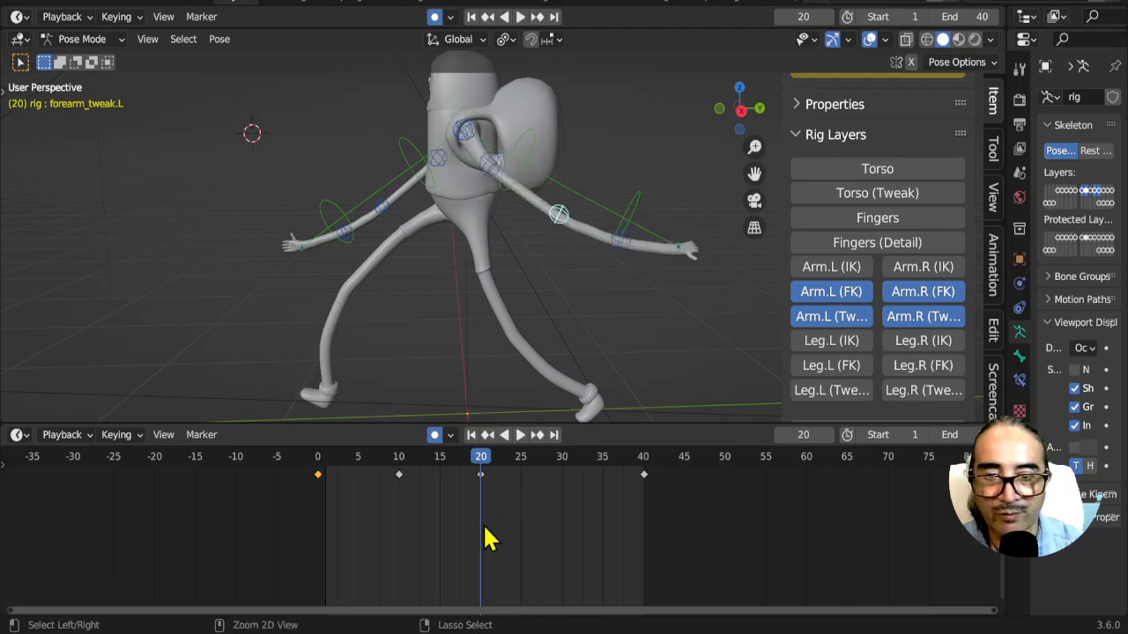
{"action": "left_click_drag", "start_coordinate": [326, 465], "coordinate": [484, 474]}
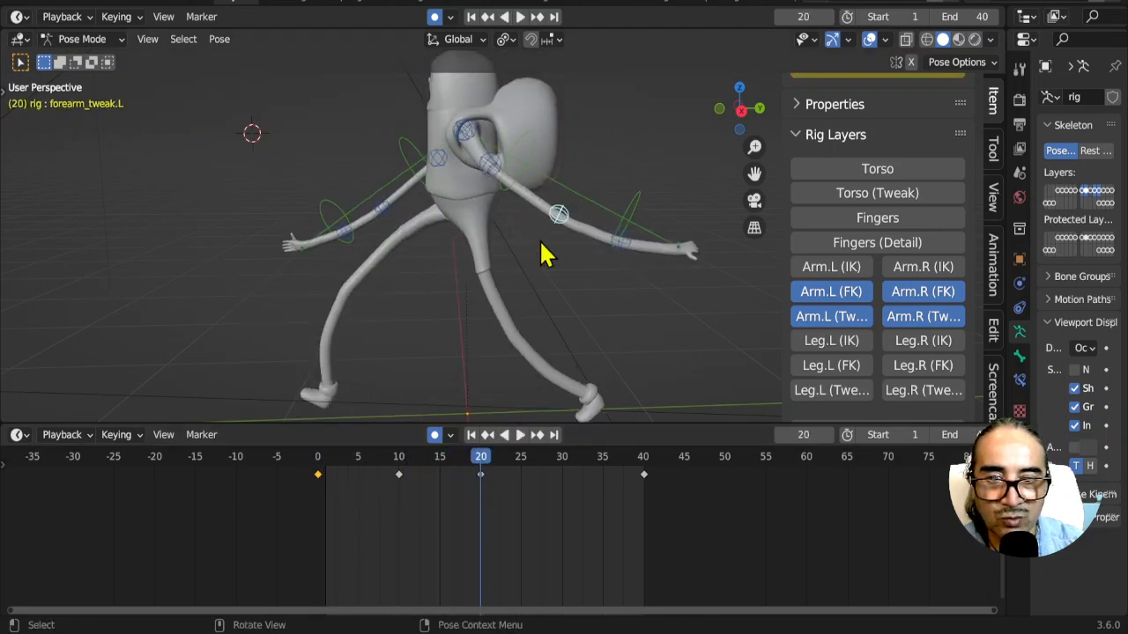
Step: Copy the pose of all arm controls at frame 0 and paste it mirrored at frame 20
{"action": "middle_click_drag", "start_coordinate": [560, 224], "coordinate": [525, 353]}
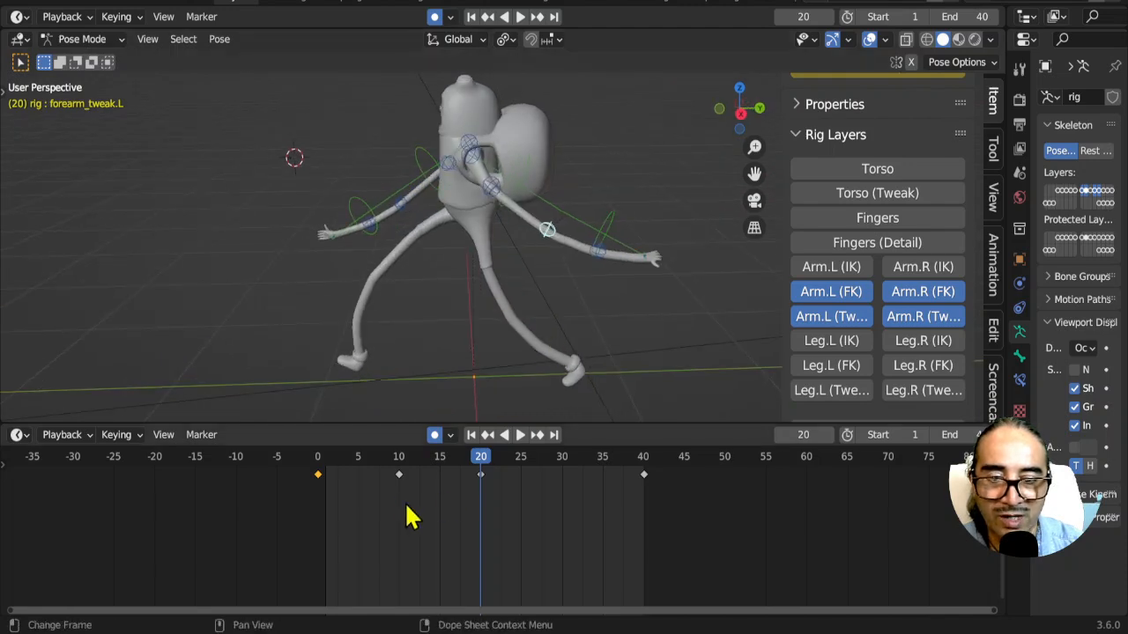
{"action": "left_click_drag", "start_coordinate": [321, 477], "coordinate": [487, 481]}
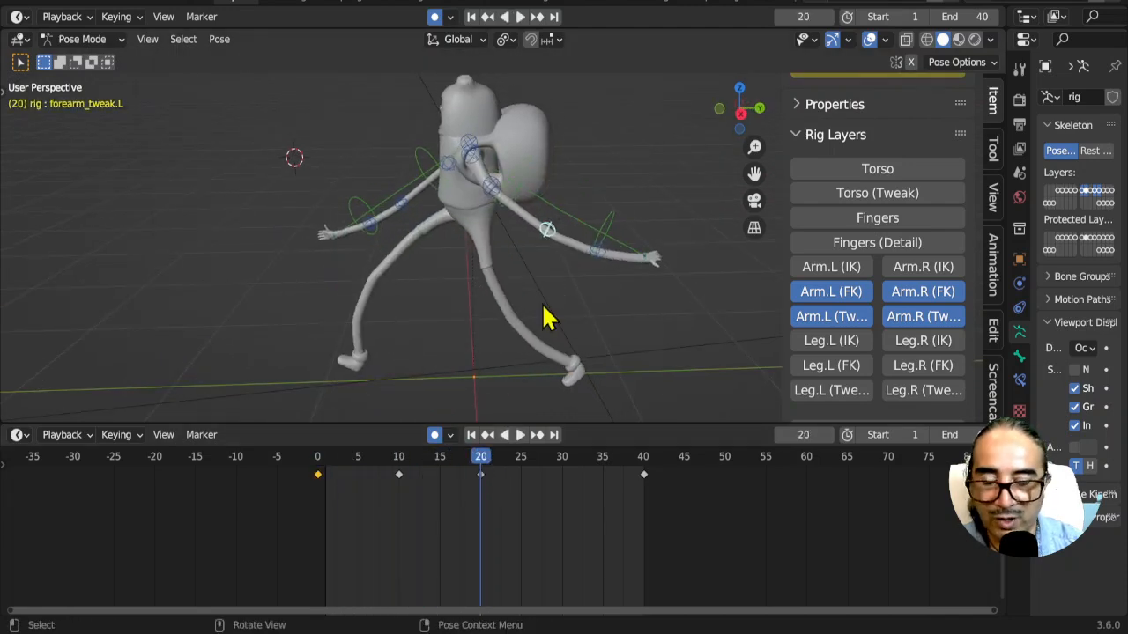
{"action": "key", "text": "a"}
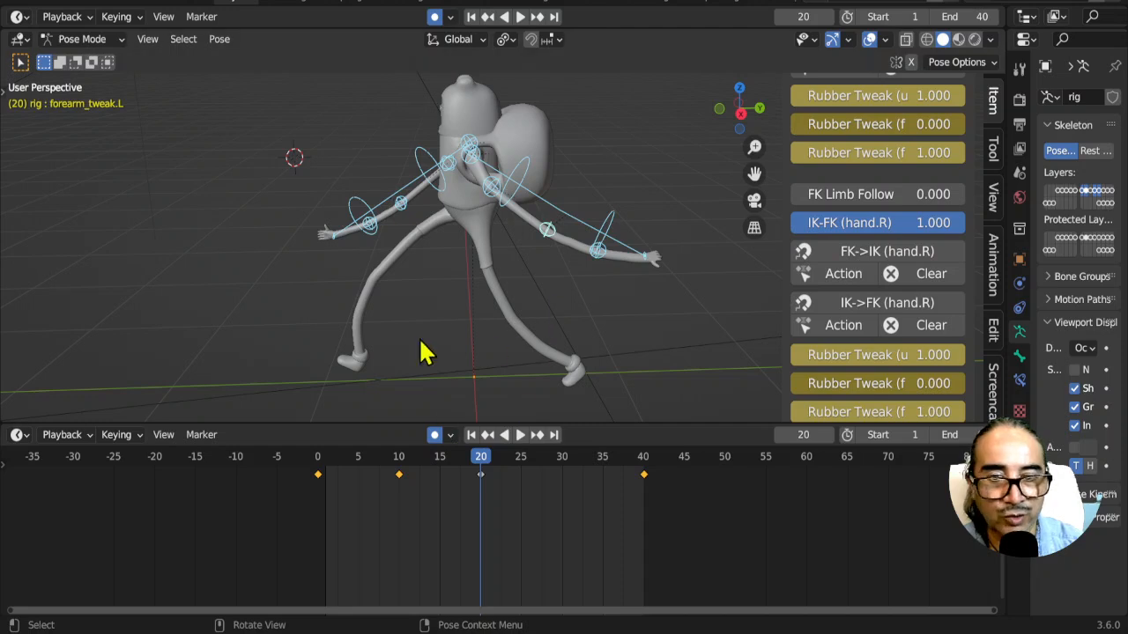
{"action": "left_click", "coordinate": [321, 471]}
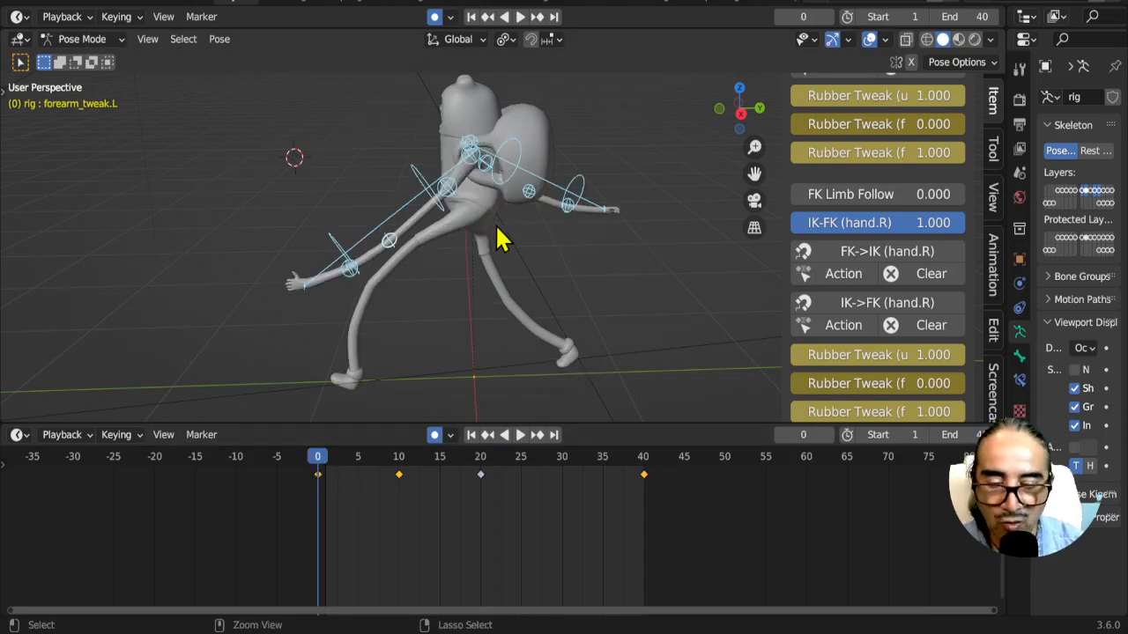
{"action": "key", "text": "ctrl+c"}
{"action": "left_click", "coordinate": [481, 460]}
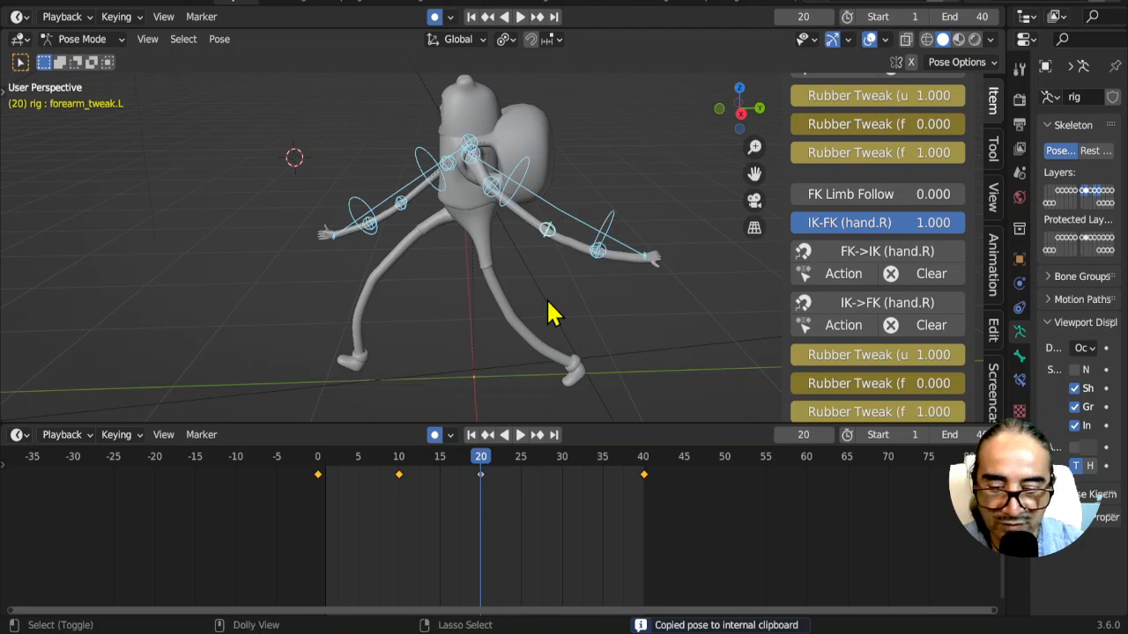
{"action": "key", "text": "ctrl+v"}
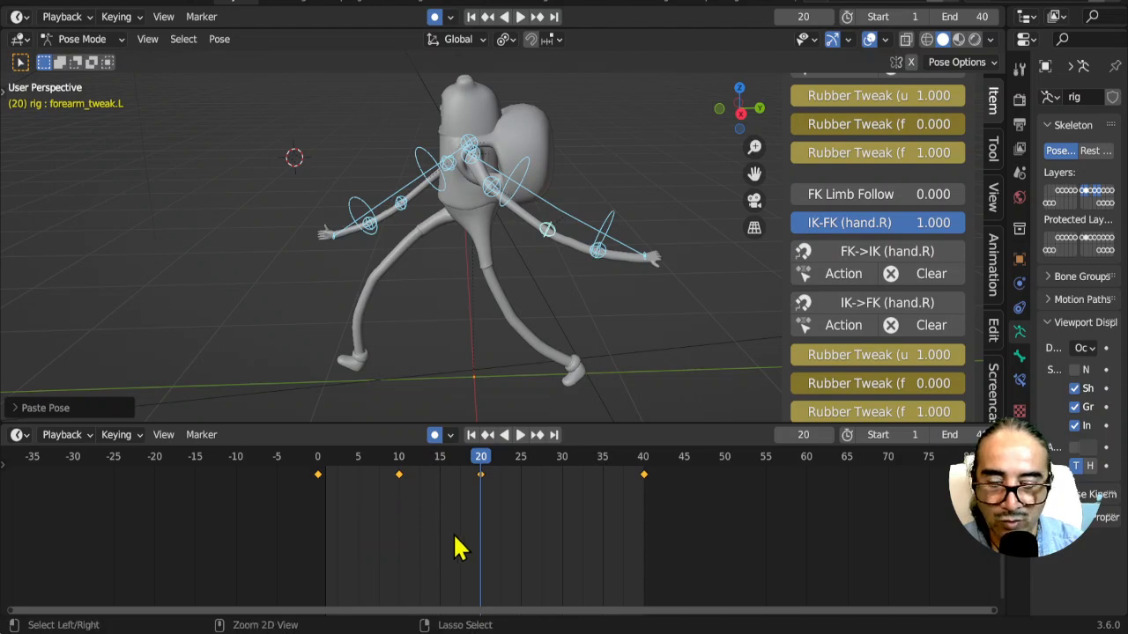
Step: Delete the arm keyframes at frame 40 and paste the frame 0–20 arm keyframes mirrored from frame 20
{"action": "left_click_drag", "start_coordinate": [692, 514], "coordinate": [617, 472]}
{"action": "key", "text": "x"}
{"action": "left_click", "coordinate": [685, 485]}
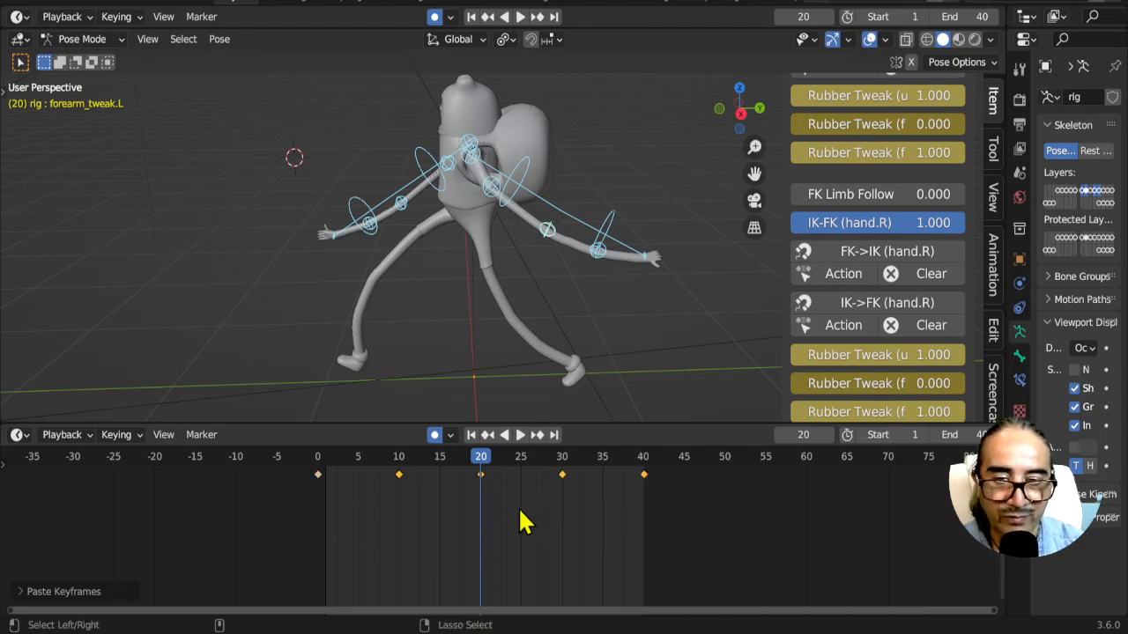
Step: Play the walk cycle and scrub between frames 0 and 20 to check the arm swing from the front
{"action": "left_click", "coordinate": [322, 458]}
{"action": "key", "text": "space"}
{"action": "left_click_drag", "start_coordinate": [493, 465], "coordinate": [399, 489]}
{"action": "middle_click_drag", "start_coordinate": [347, 339], "coordinate": [489, 333]}
{"action": "left_click_drag", "start_coordinate": [322, 458], "coordinate": [399, 461]}
Step: At frame 10, rotate the right FK upper arm, forearm and hand in front view so the arm hangs closer to the body
{"action": "left_click", "coordinate": [434, 209]}
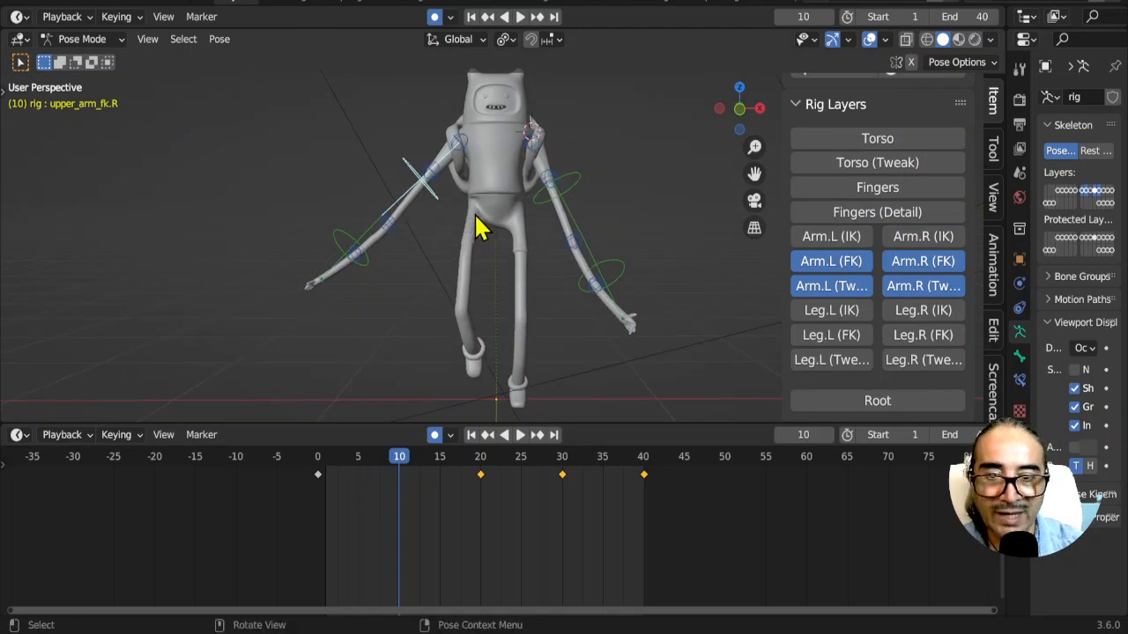
{"action": "key", "text": "KP_1"}
{"action": "key", "text": "KP_3"}
{"action": "key", "text": "KP_1"}
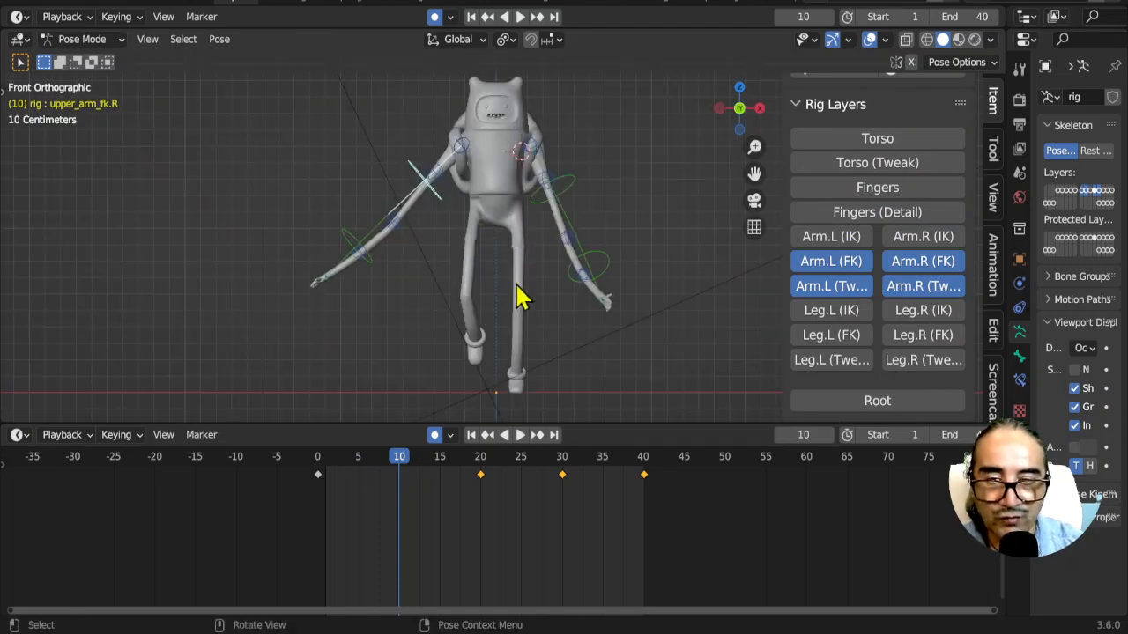
{"action": "key", "text": "r"}
{"action": "left_click", "coordinate": [558, 276]}
{"action": "left_click", "coordinate": [428, 292]}
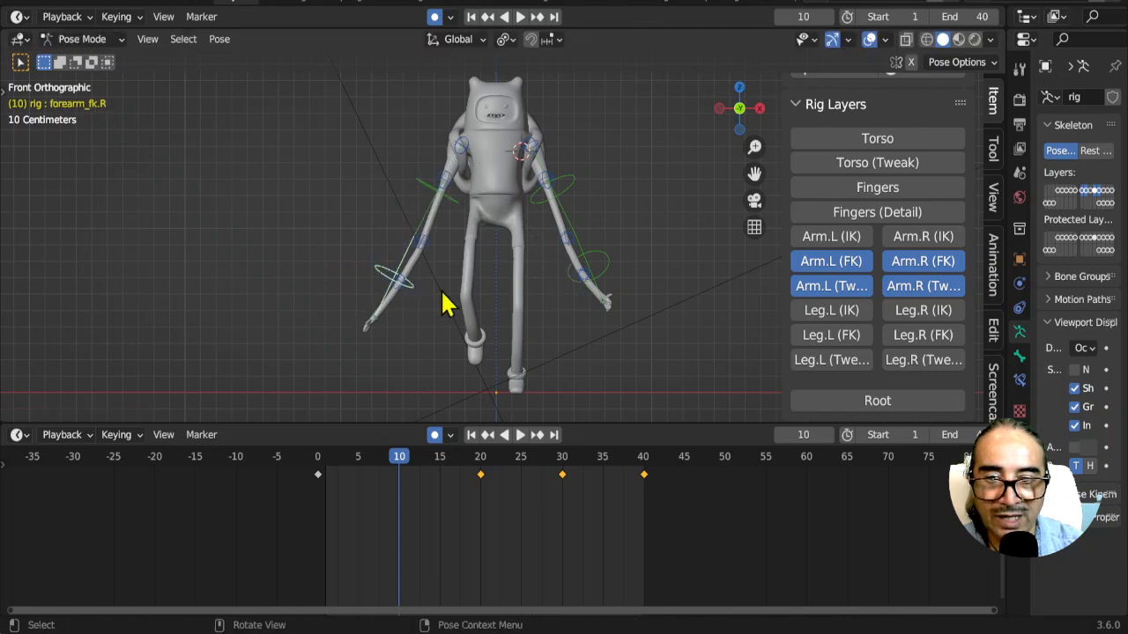
{"action": "key", "text": "r"}
{"action": "left_click", "coordinate": [438, 328]}
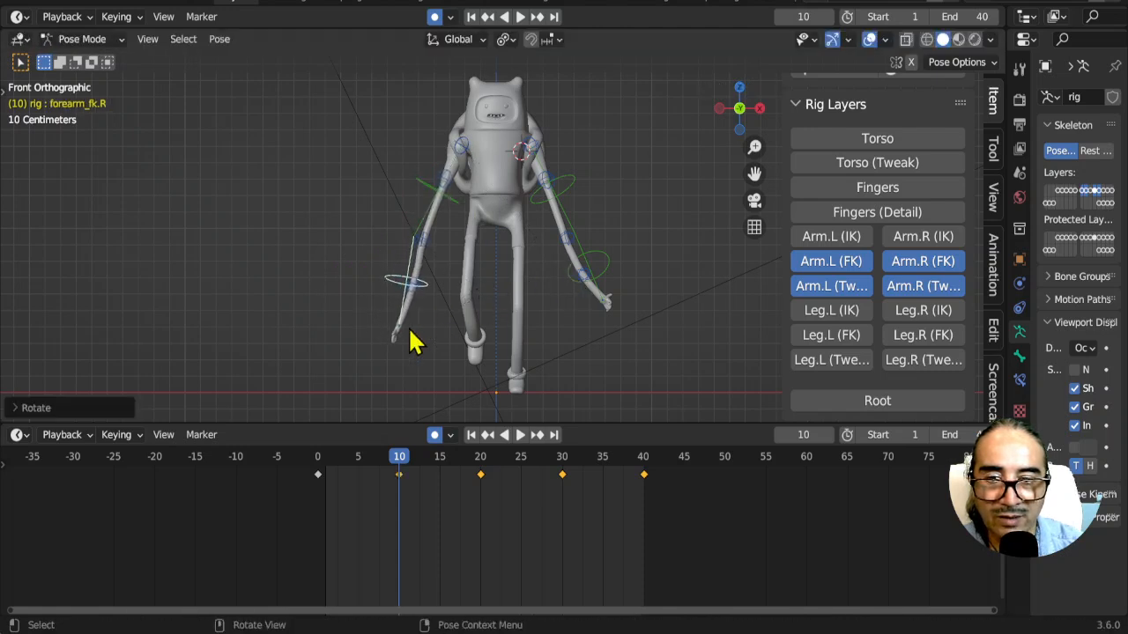
{"action": "left_click", "coordinate": [403, 335]}
{"action": "key", "text": "r"}
{"action": "left_click", "coordinate": [464, 335]}
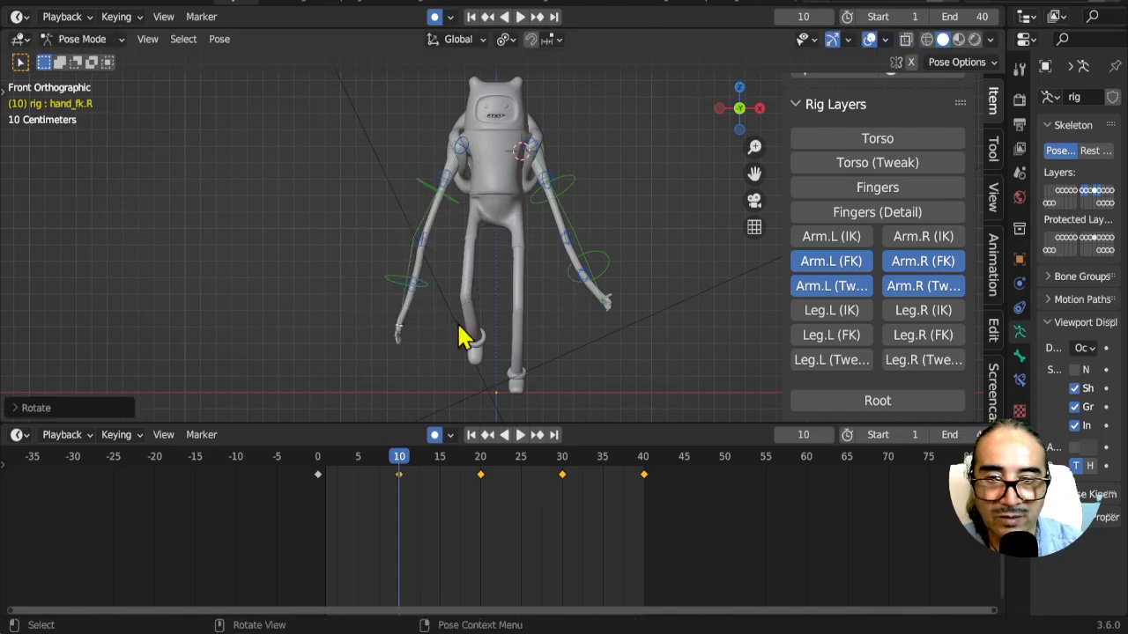
Step: Reposition the right mid-forearm and elbow tweak controls in front view to smooth the arm's curve at frame 10
{"action": "scroll", "coordinate": [405, 304], "scroll_direction": "up", "scroll_amount": 2}
{"action": "left_click", "coordinate": [370, 304]}
{"action": "key", "text": "g"}
{"action": "left_click", "coordinate": [406, 293]}
{"action": "left_click", "coordinate": [385, 244]}
{"action": "key", "text": "g"}
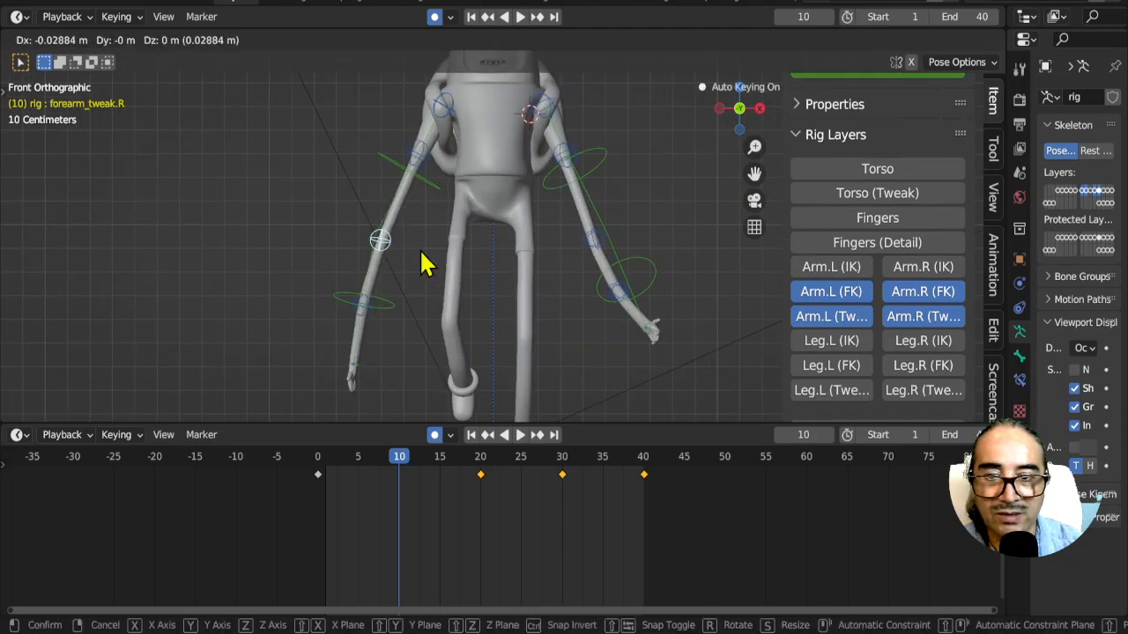
{"action": "left_click", "coordinate": [432, 214]}
Step: Rotate the right FK upper arm slightly further toward the body at frame 10
{"action": "scroll", "coordinate": [432, 188], "scroll_direction": "down", "scroll_amount": 1}
{"action": "left_click", "coordinate": [455, 215]}
{"action": "key", "text": "r"}
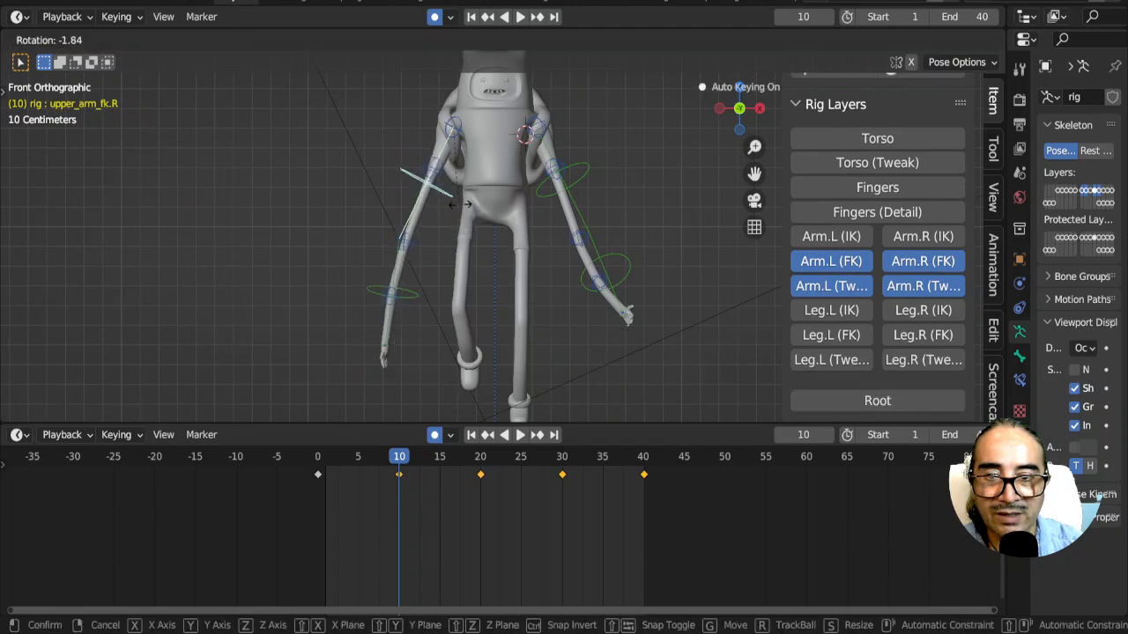
{"action": "left_click", "coordinate": [464, 212]}
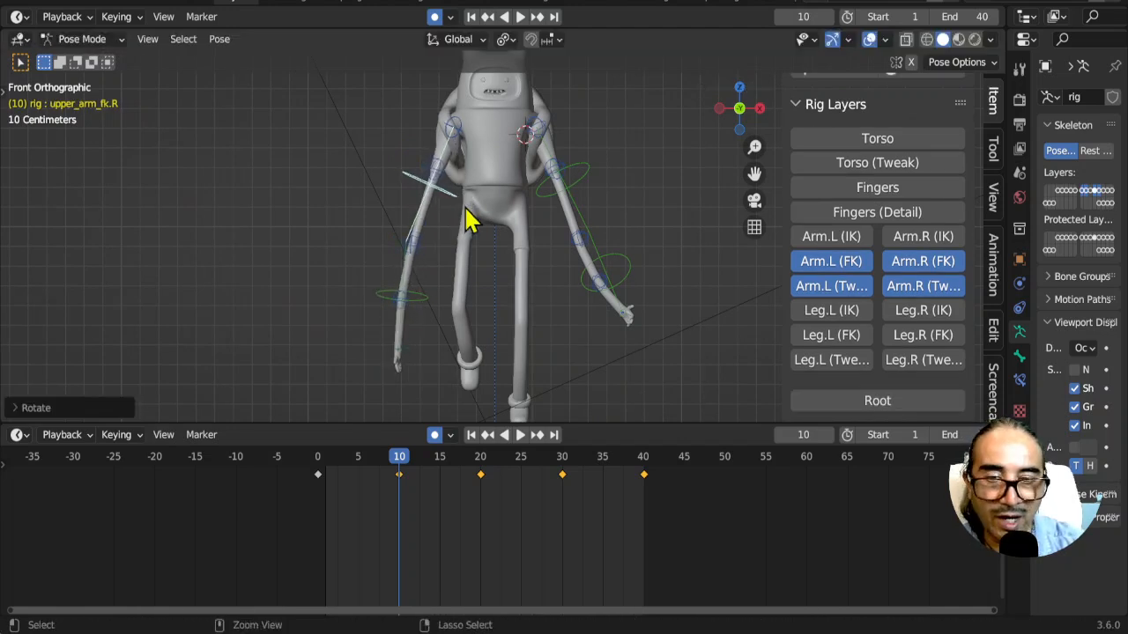
Step: Rotate the right FK upper arm and forearm in the side view at frame 10 to swing the hand away from the legs
{"action": "key", "text": "ctrl+KP_1"}
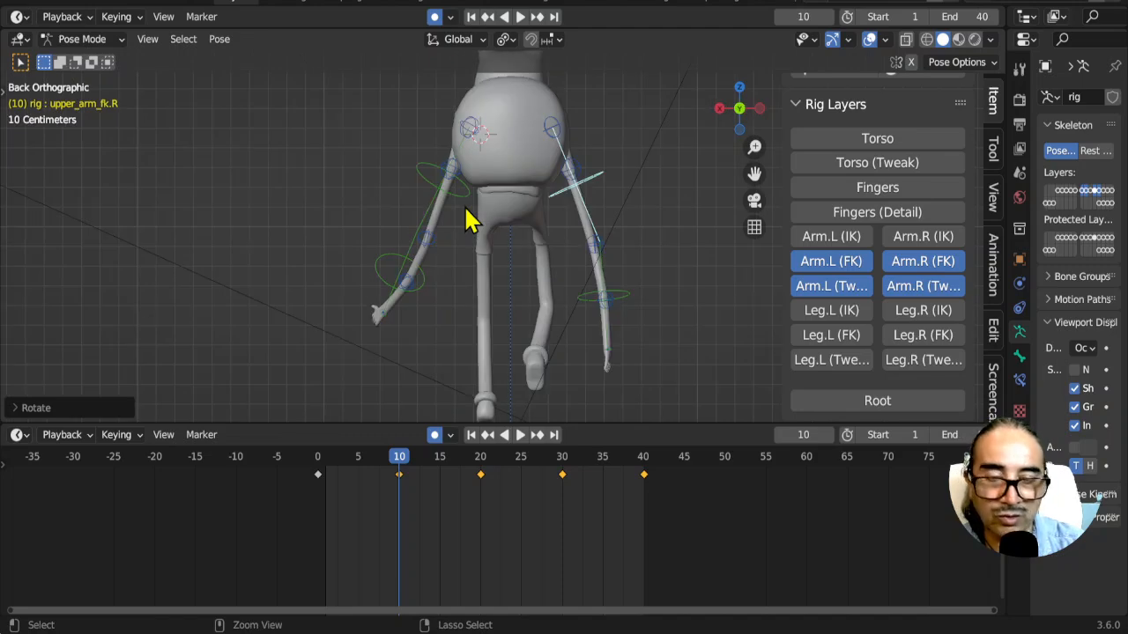
{"action": "key", "text": "ctrl+KP_3"}
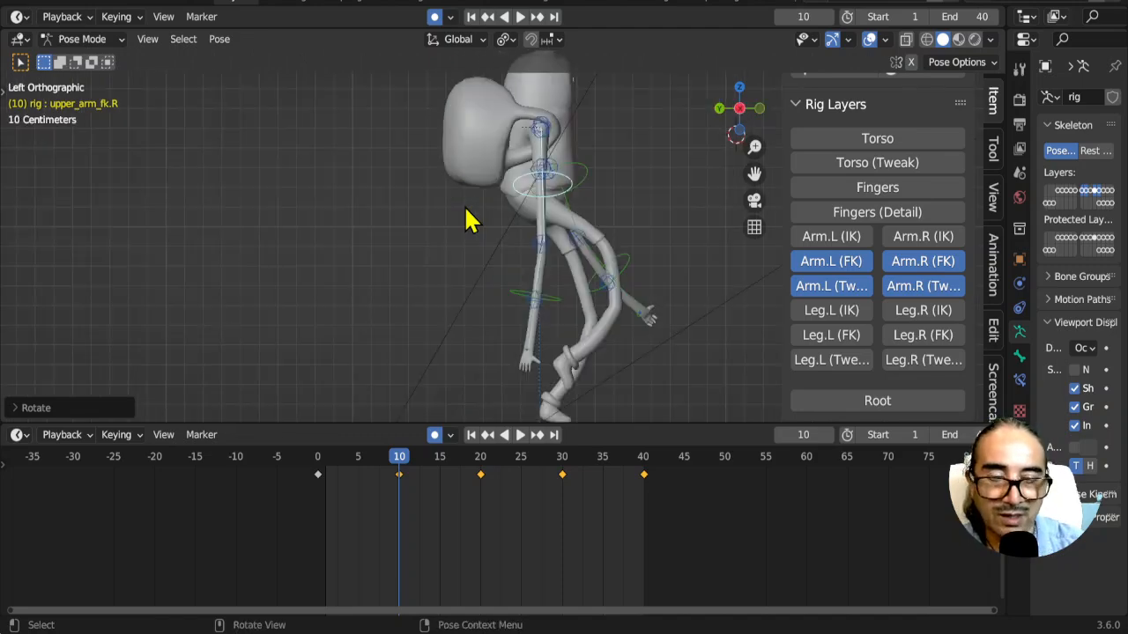
{"action": "key", "text": "KP_3"}
{"action": "key", "text": "ctrl+KP_3"}
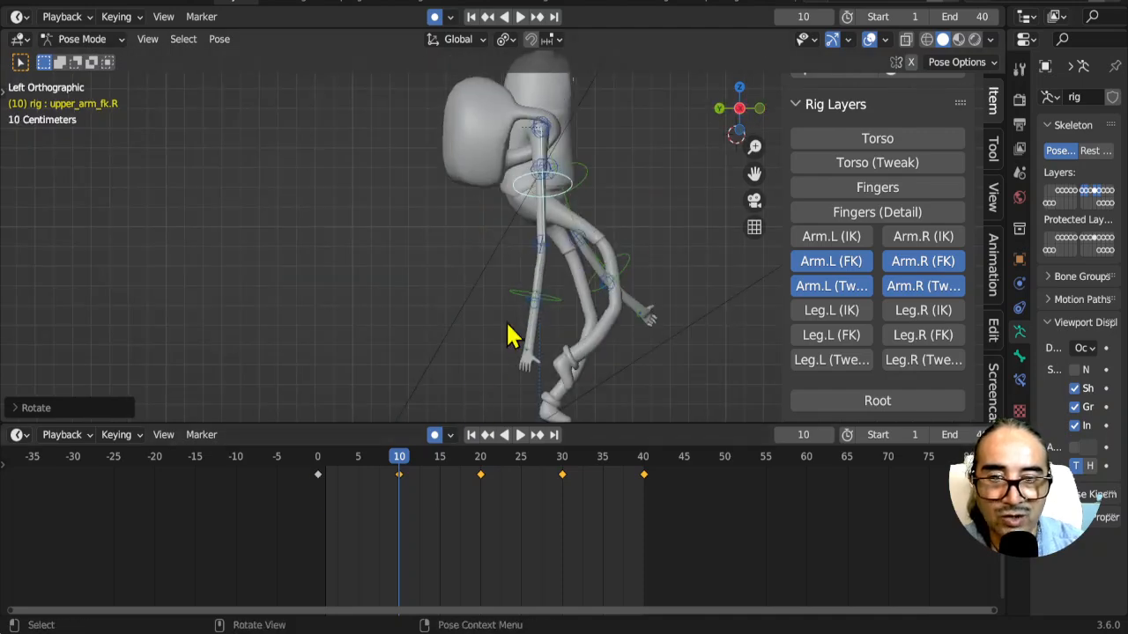
{"action": "key", "text": "r"}
{"action": "left_click", "coordinate": [548, 293]}
{"action": "left_click", "coordinate": [568, 311]}
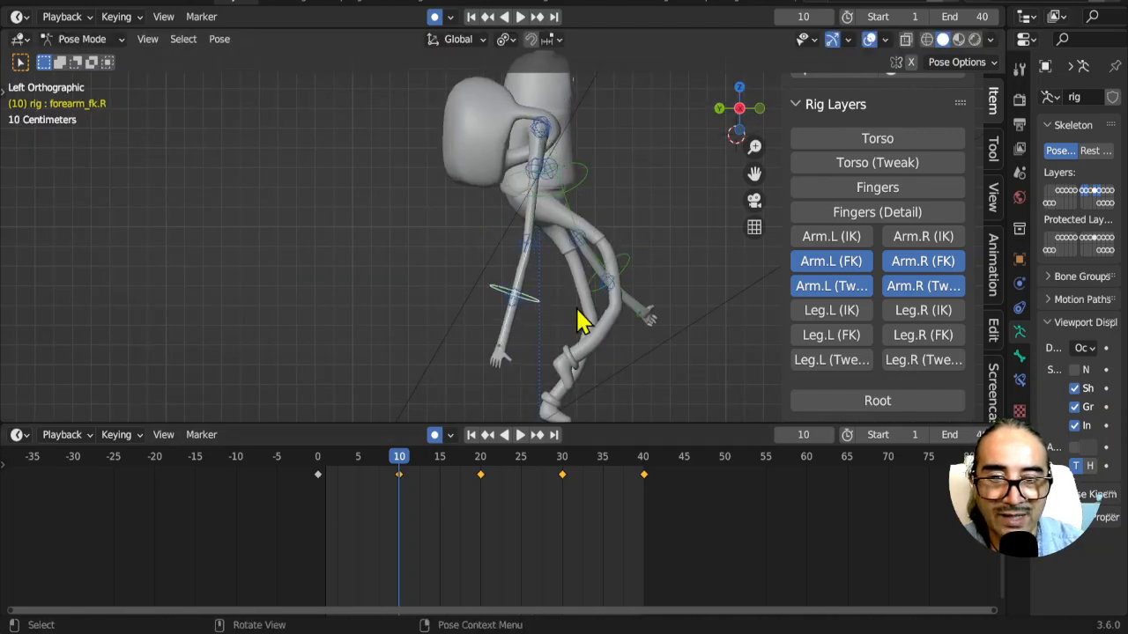
{"action": "key", "text": "r"}
{"action": "left_click", "coordinate": [493, 348]}
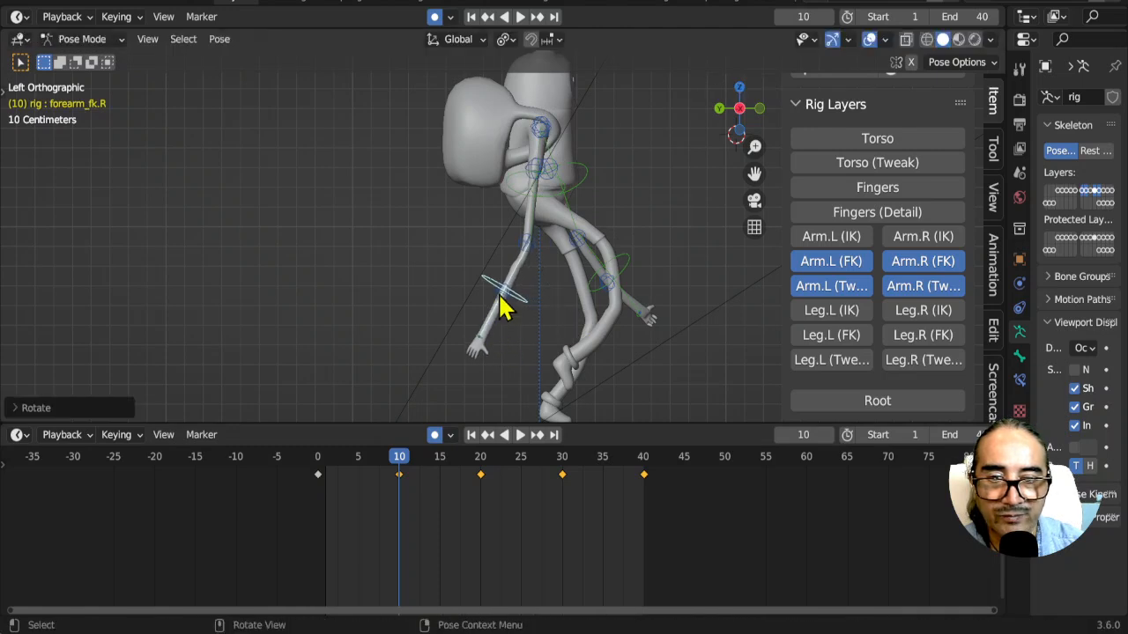
Step: Move the right mid-forearm, mid-upper-arm and elbow tweak controls in side view to curve the arm at frame 10
{"action": "left_click", "coordinate": [499, 304]}
{"action": "key", "text": "g"}
{"action": "left_click", "coordinate": [532, 330]}
{"action": "left_click", "coordinate": [545, 176]}
{"action": "key", "text": "g"}
{"action": "left_click", "coordinate": [542, 242]}
{"action": "key", "text": "g"}
{"action": "right_click", "coordinate": [546, 255]}
{"action": "left_click", "coordinate": [531, 248]}
{"action": "key", "text": "g"}
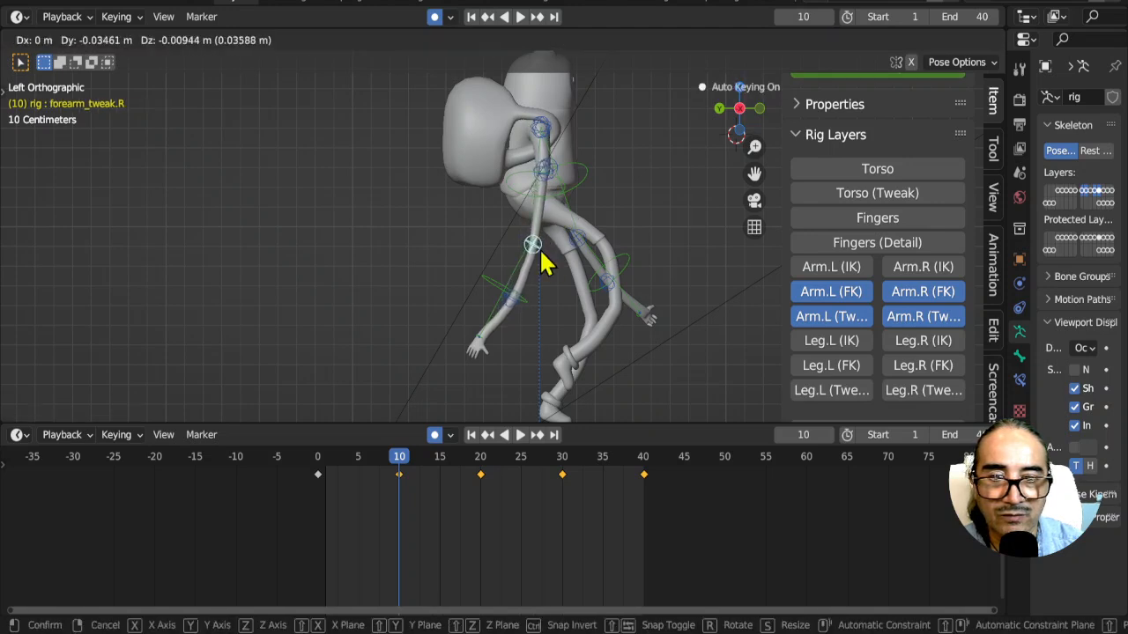
{"action": "left_click", "coordinate": [544, 263]}
Step: Delete the arm keyframes after frame 20, paste the frame 0–20 keyframes mirrored from frame 20, and play the cycle
{"action": "key", "text": "a"}
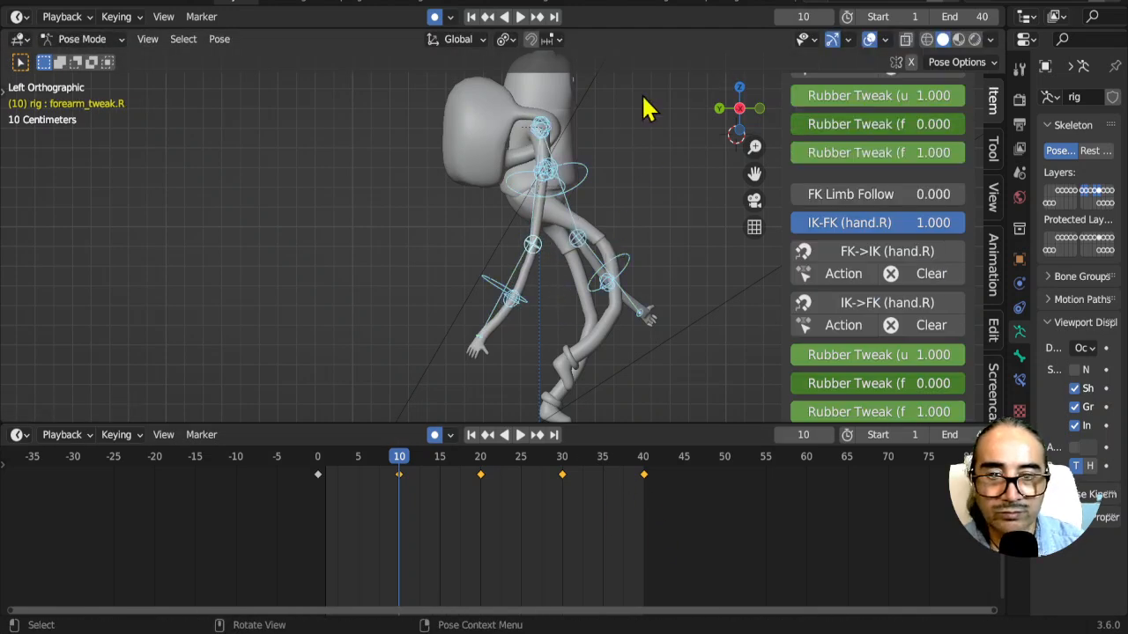
{"action": "left_click_drag", "start_coordinate": [733, 518], "coordinate": [529, 451]}
{"action": "key", "text": "x"}
{"action": "left_click", "coordinate": [496, 514]}
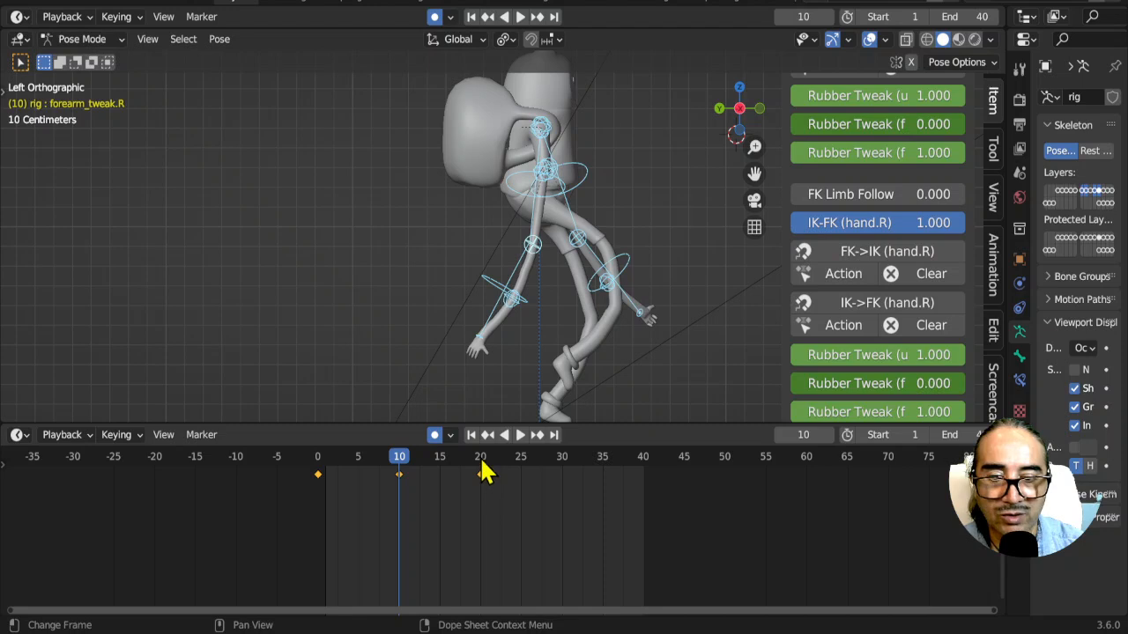
{"action": "key", "text": "space"}
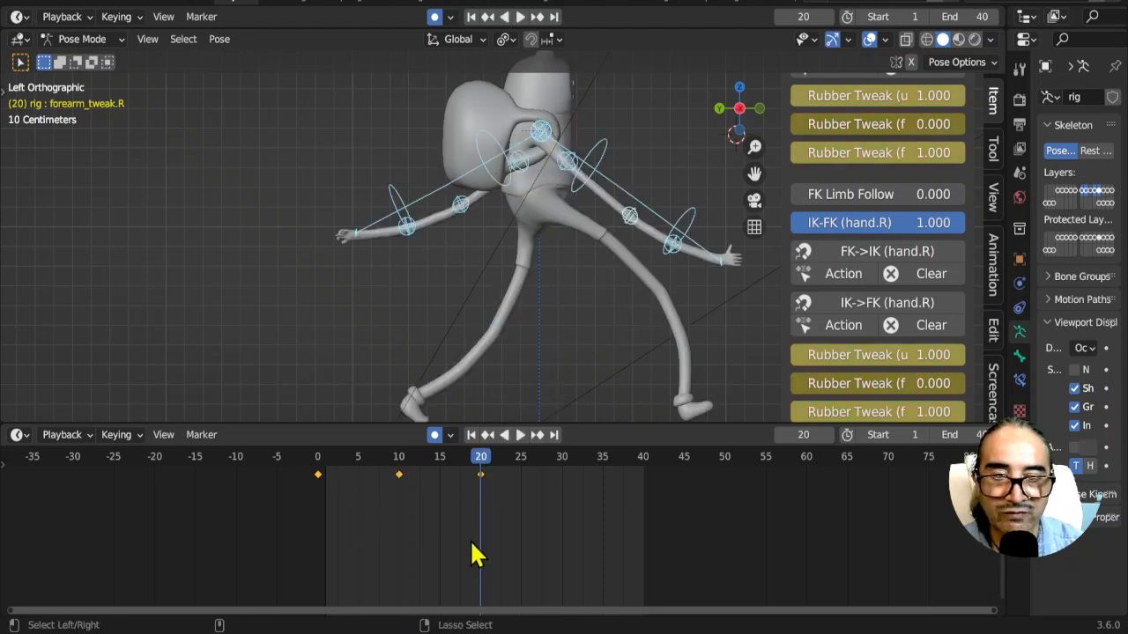
{"action": "scroll", "coordinate": [534, 302], "scroll_direction": "down", "scroll_amount": 3}
{"action": "key", "text": "space"}
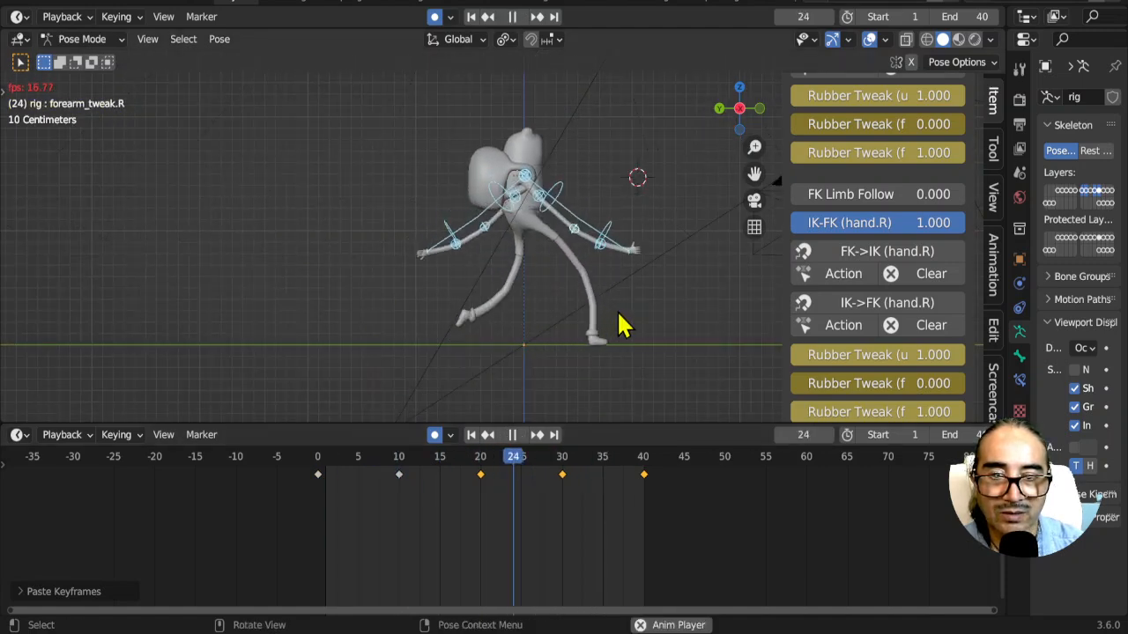
{"action": "middle_click_drag", "start_coordinate": [599, 277], "coordinate": [557, 295]}
Step: Show the Torso rig layer and hide the FK and tweak layers of both arms
{"action": "scroll", "coordinate": [859, 287], "scroll_direction": "down", "scroll_amount": 8}
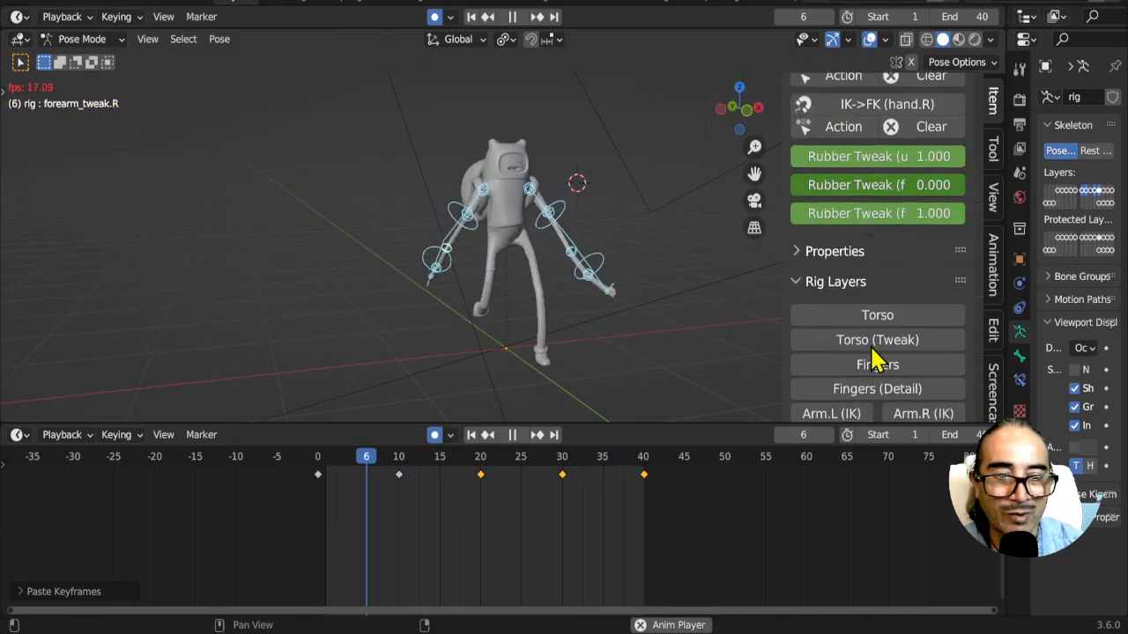
{"action": "left_click", "coordinate": [877, 217]}
{"action": "left_click", "coordinate": [853, 339]}
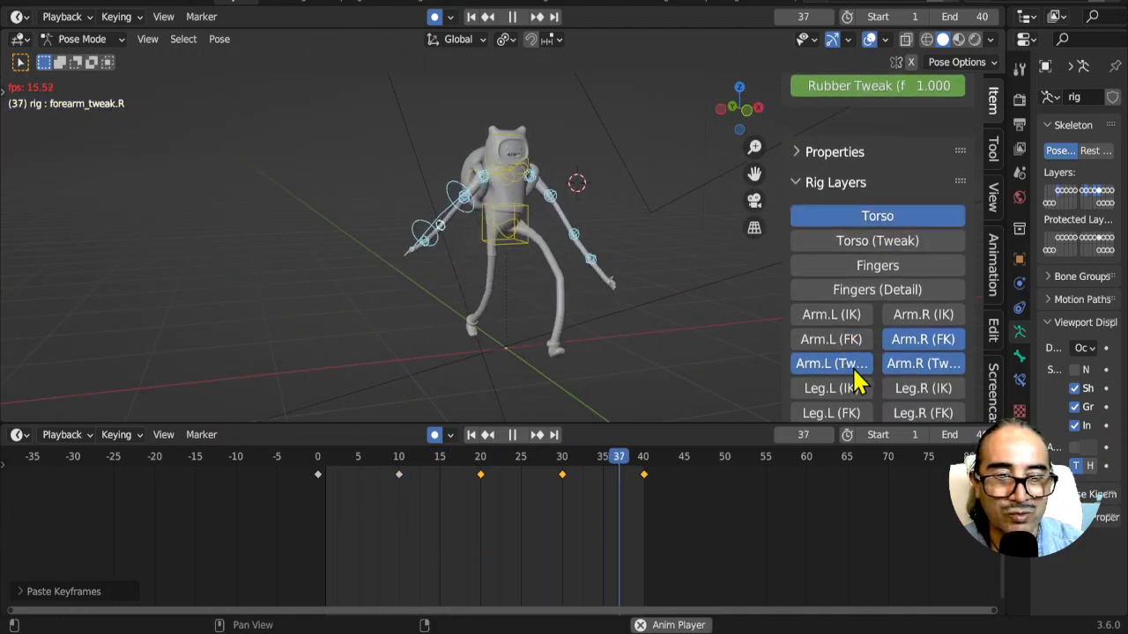
{"action": "left_click", "coordinate": [849, 364]}
{"action": "scroll", "coordinate": [920, 310], "scroll_direction": "down", "scroll_amount": 3}
{"action": "left_click", "coordinate": [918, 289]}
{"action": "left_click", "coordinate": [917, 261]}
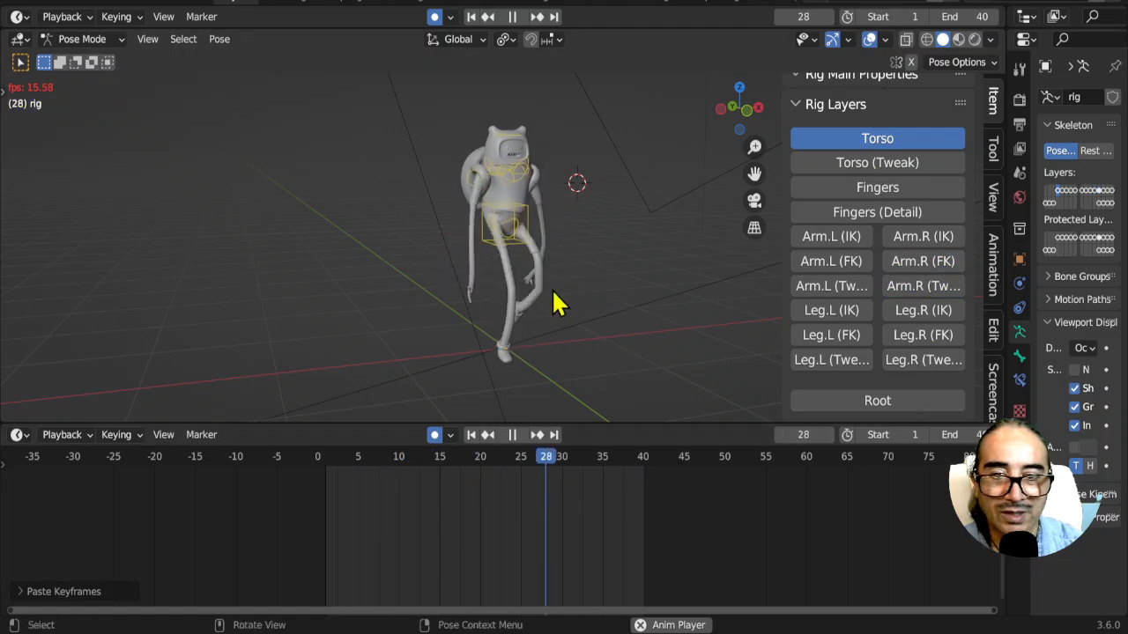
Step: Copy the torso control's frame 0–20 keyframes, paste them mirrored from frame 20, and play the cycle
{"action": "middle_click_drag", "start_coordinate": [559, 290], "coordinate": [500, 255]}
{"action": "key", "text": "space"}
{"action": "left_click", "coordinate": [506, 253]}
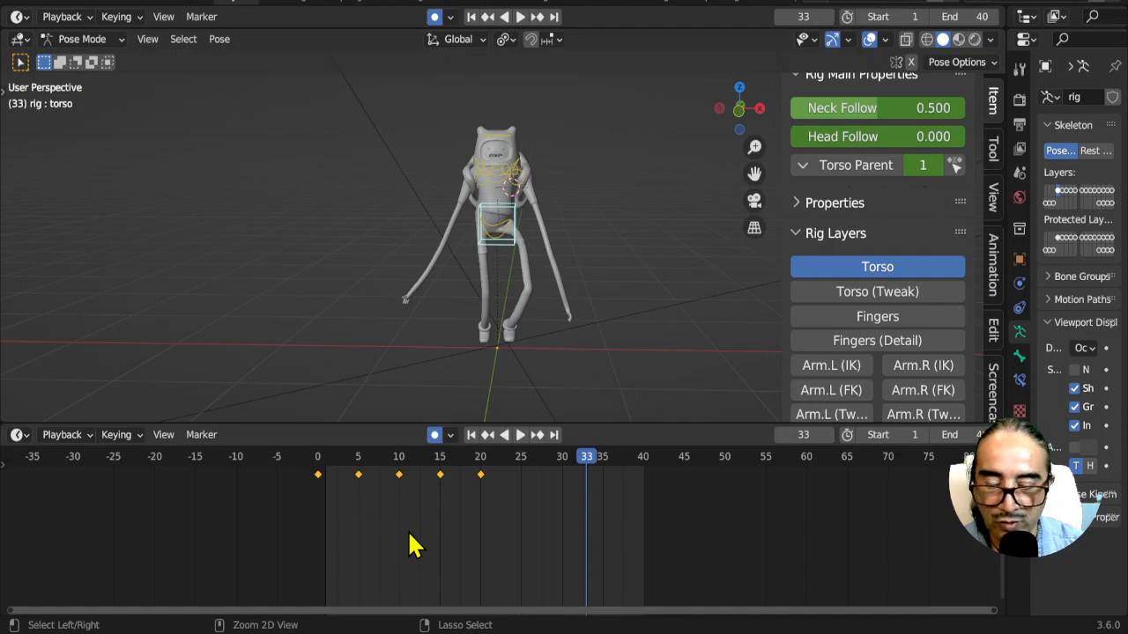
{"action": "left_click", "coordinate": [481, 467]}
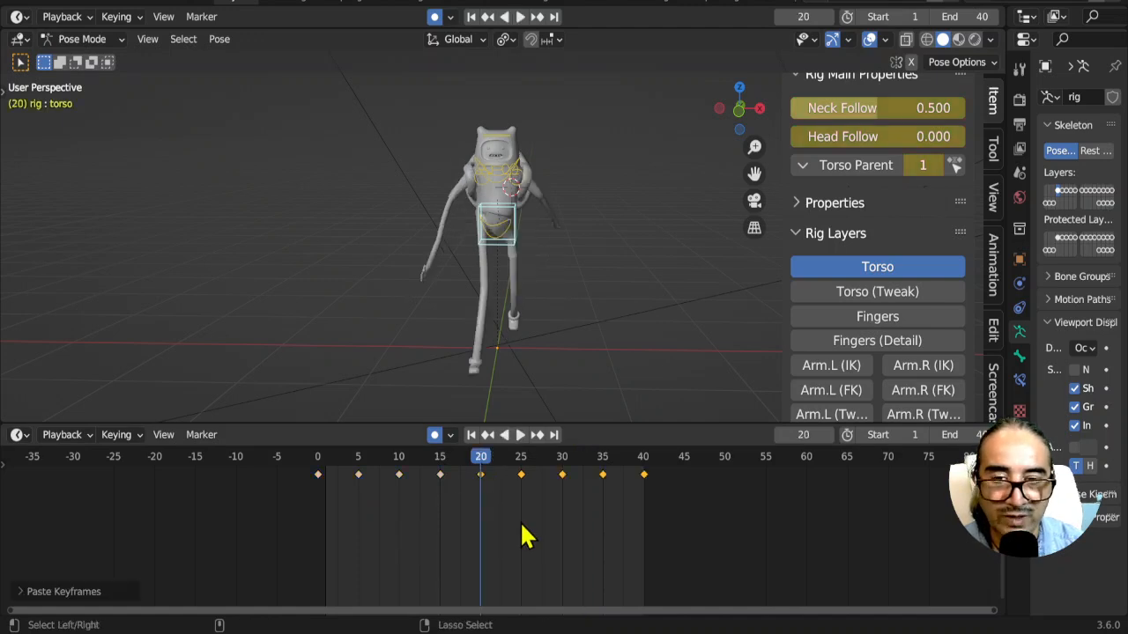
{"action": "key", "text": "space"}
{"action": "middle_click_drag", "start_coordinate": [602, 323], "coordinate": [492, 286]}
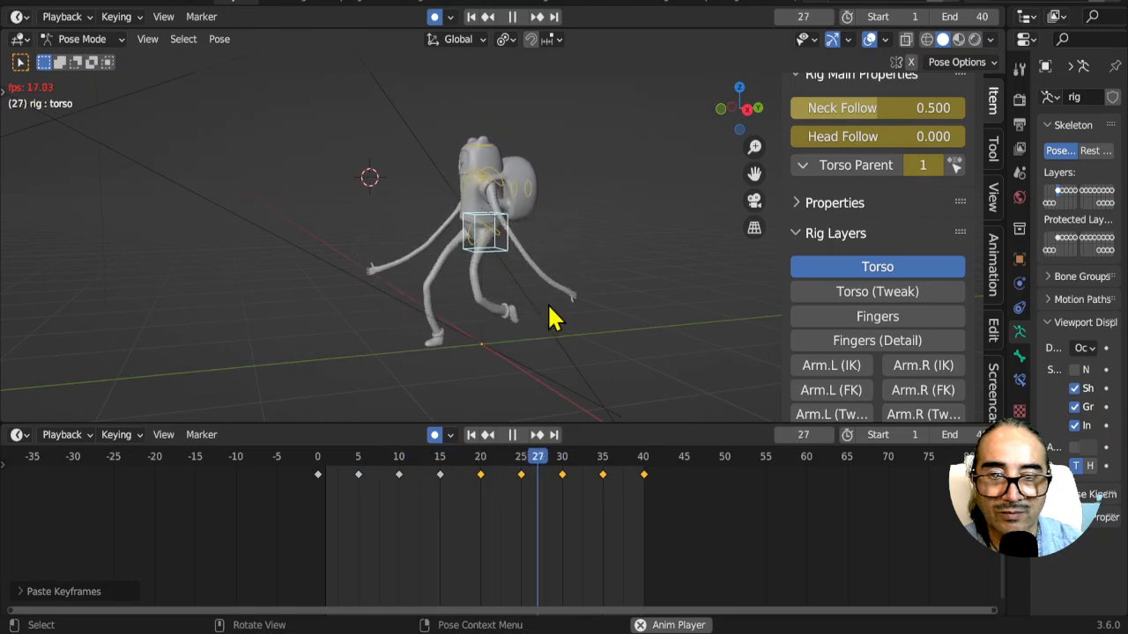
{"action": "key", "text": "space"}
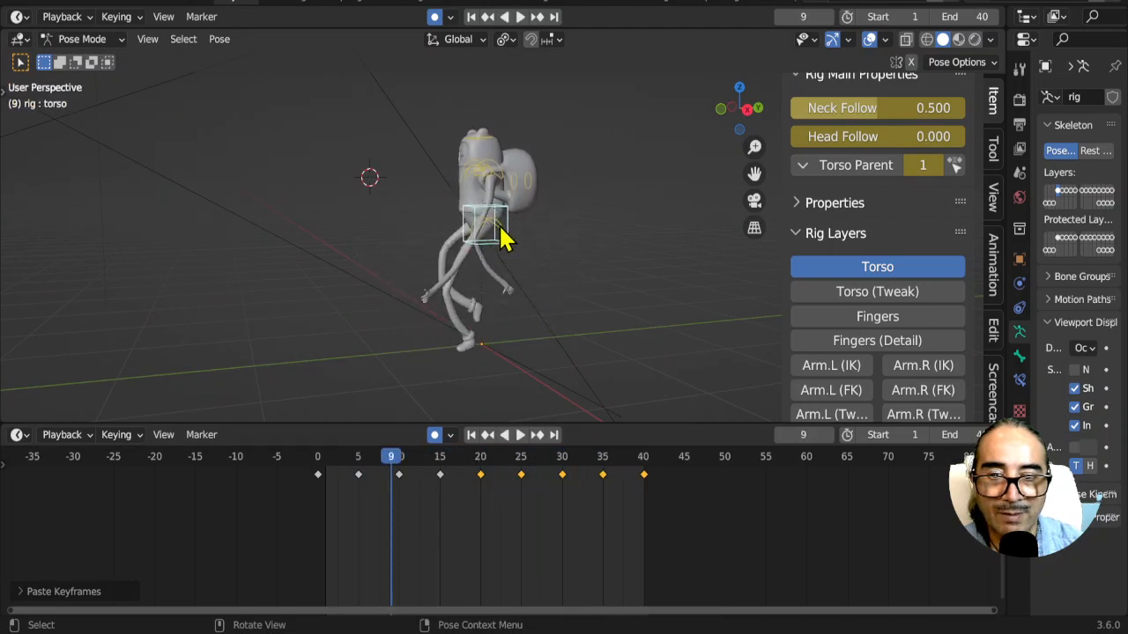
Step: Select all the torso-layer controls and delete their keyframes after frame 20
{"action": "left_click", "coordinate": [500, 237]}
{"action": "scroll", "coordinate": [524, 249], "scroll_direction": "up", "scroll_amount": 3}
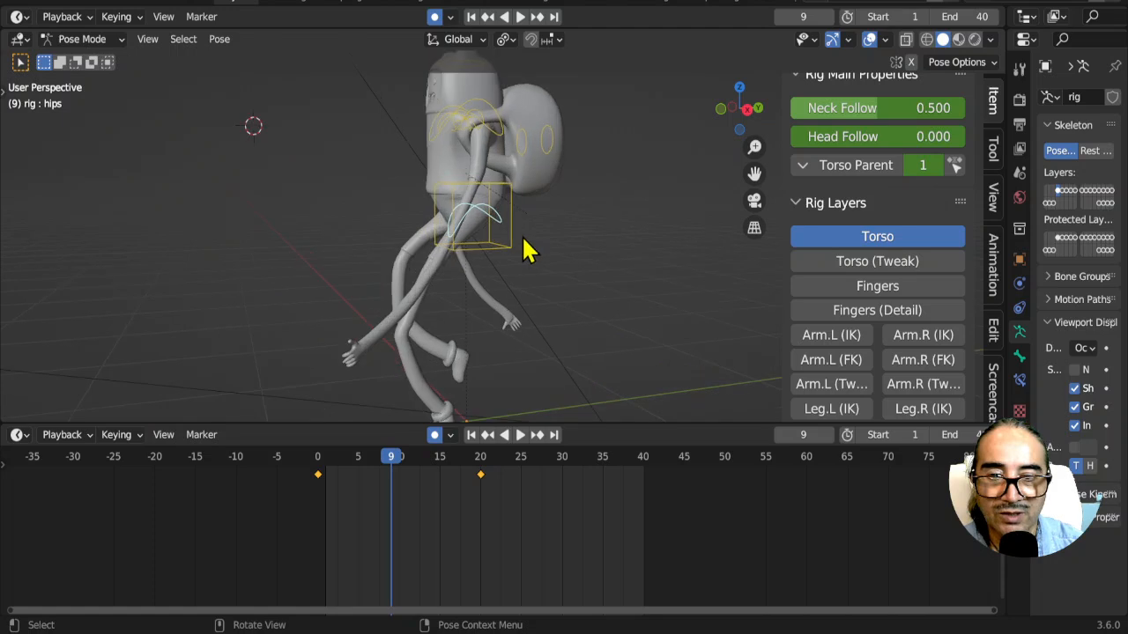
{"action": "key", "text": "a"}
{"action": "left_click", "coordinate": [487, 221]}
{"action": "key", "text": "a"}
{"action": "middle_click_drag", "start_coordinate": [599, 284], "coordinate": [468, 373]}
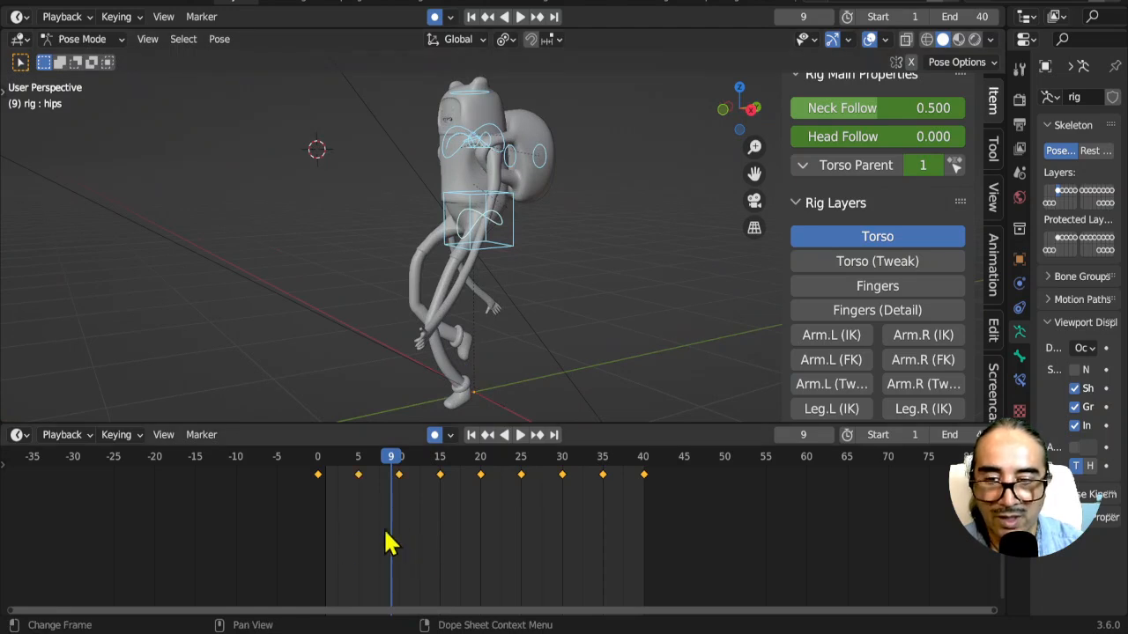
{"action": "left_click_drag", "start_coordinate": [696, 510], "coordinate": [504, 467]}
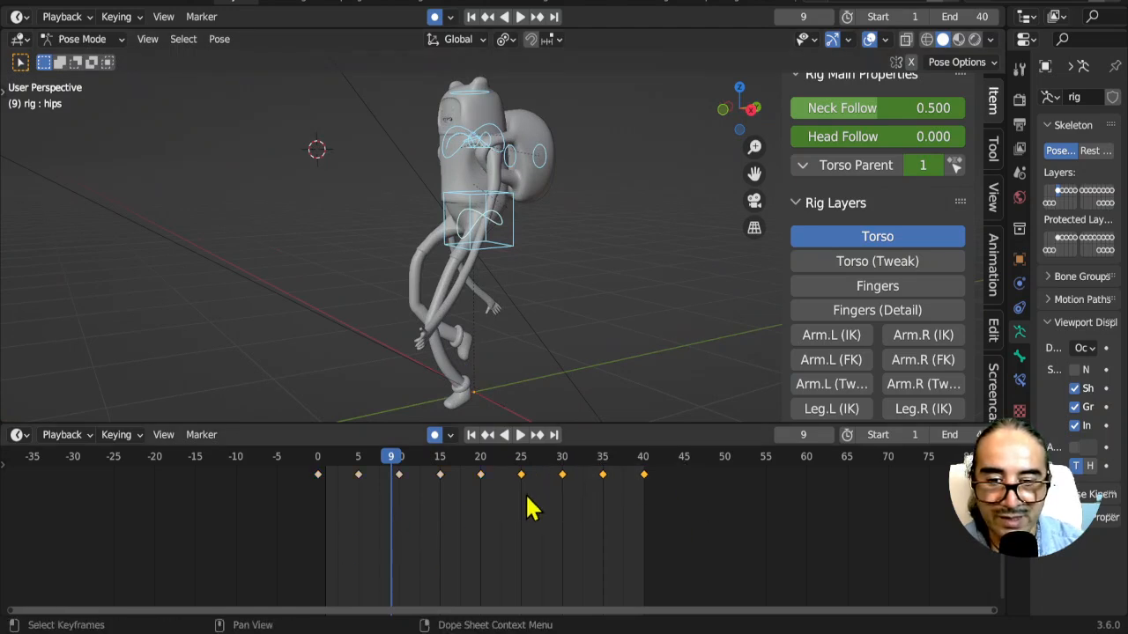
{"action": "key", "text": "Delete"}
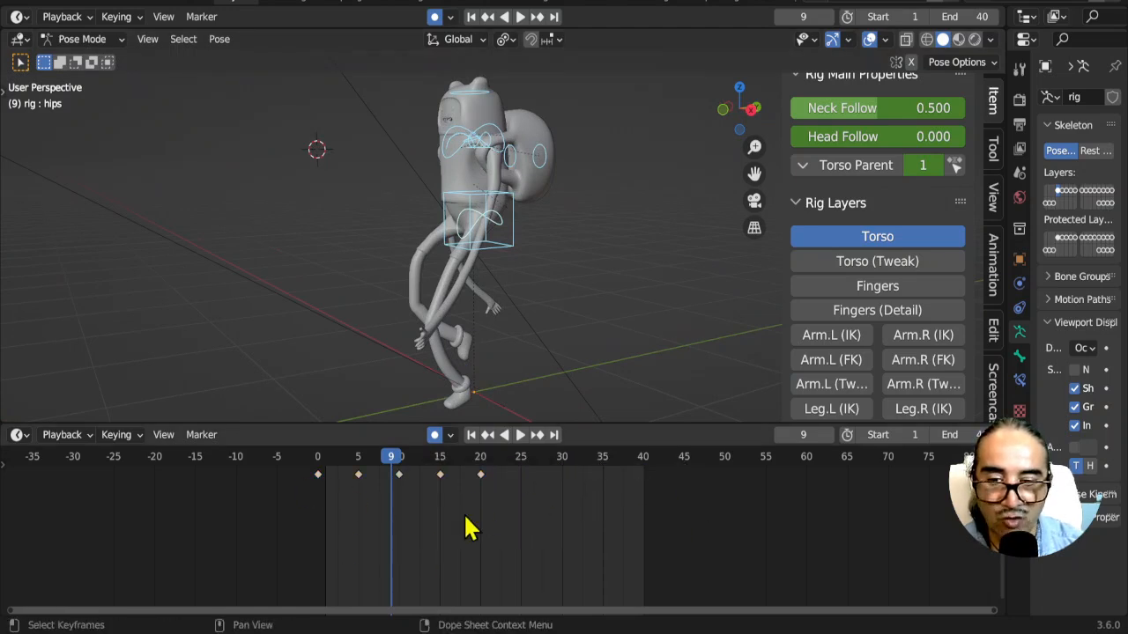
Step: Copy the torso controls' frame 0–20 keyframes, paste them mirrored from frame 20, and play the cycle
{"action": "left_click", "coordinate": [480, 459]}
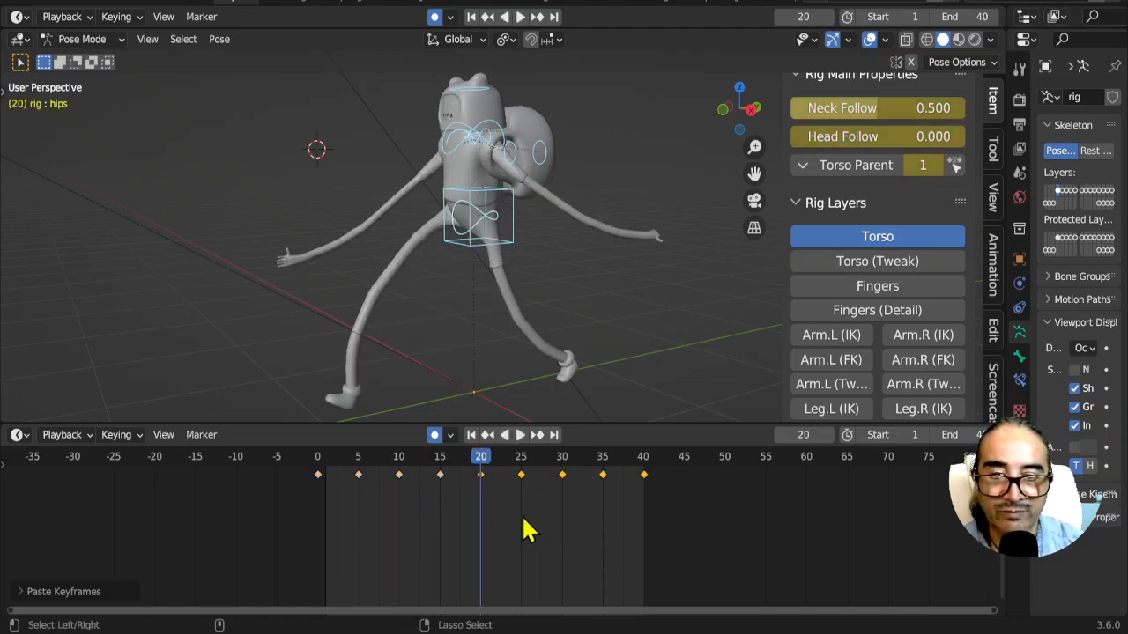
{"action": "key", "text": "space"}
{"action": "scroll", "coordinate": [489, 251], "scroll_direction": "down", "scroll_amount": 2}
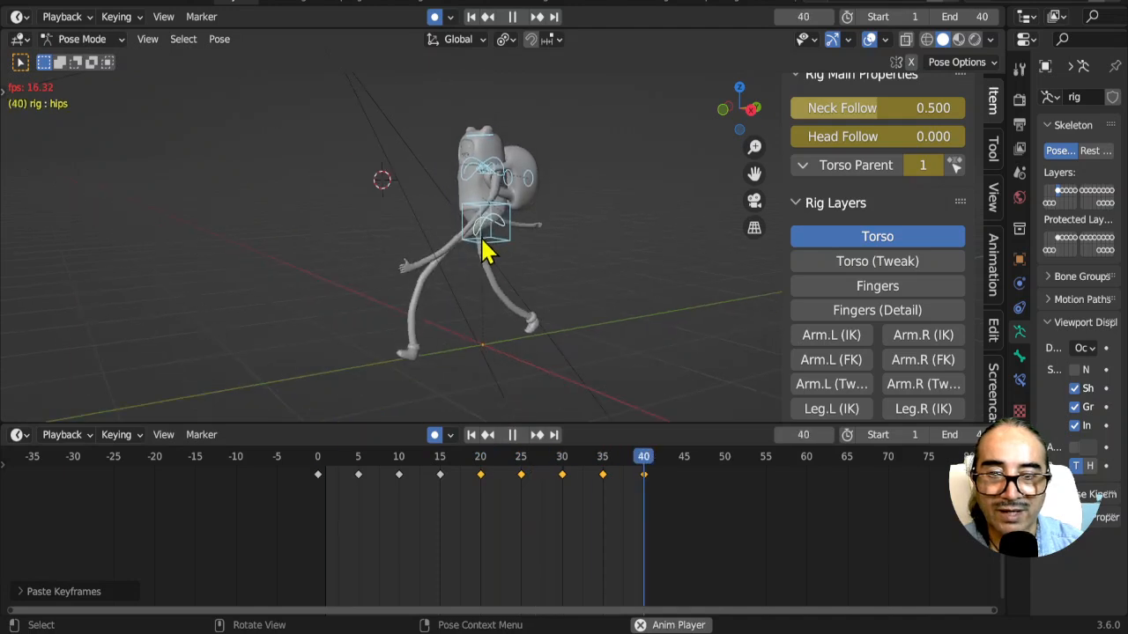
{"action": "mouse_move", "coordinate": [517, 252]}
{"action": "middle_mouse_down"}
{"action": "mouse_move", "coordinate": [549, 277]}
{"action": "mouse_move", "coordinate": [508, 244]}
{"action": "middle_mouse_up"}
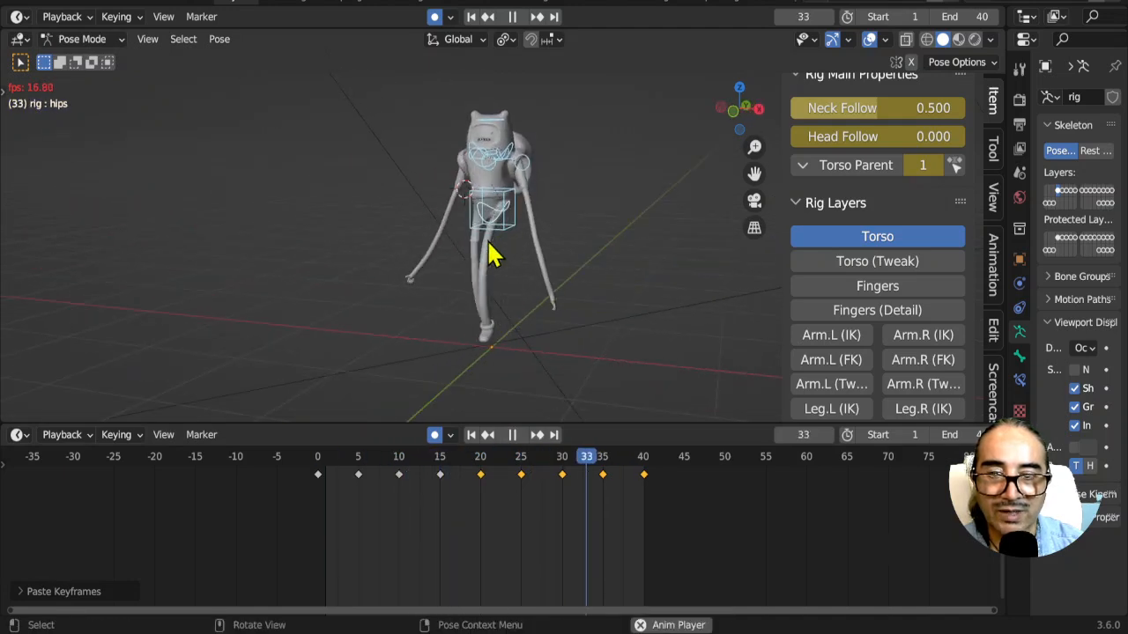
Step: Hide the viewport overlays, select all the keyframes from frame 0 to 40, and review the playing walk from several angles
{"action": "left_click", "coordinate": [869, 39]}
{"action": "middle_click_drag", "start_coordinate": [765, 159], "coordinate": [525, 339]}
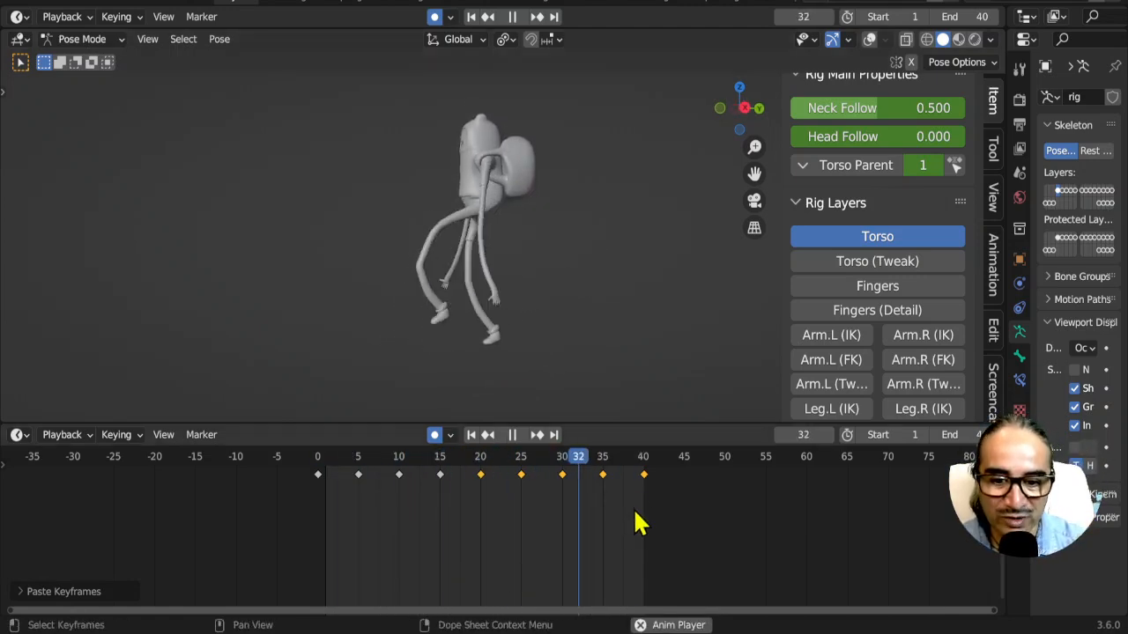
{"action": "left_click_drag", "start_coordinate": [674, 506], "coordinate": [298, 468]}
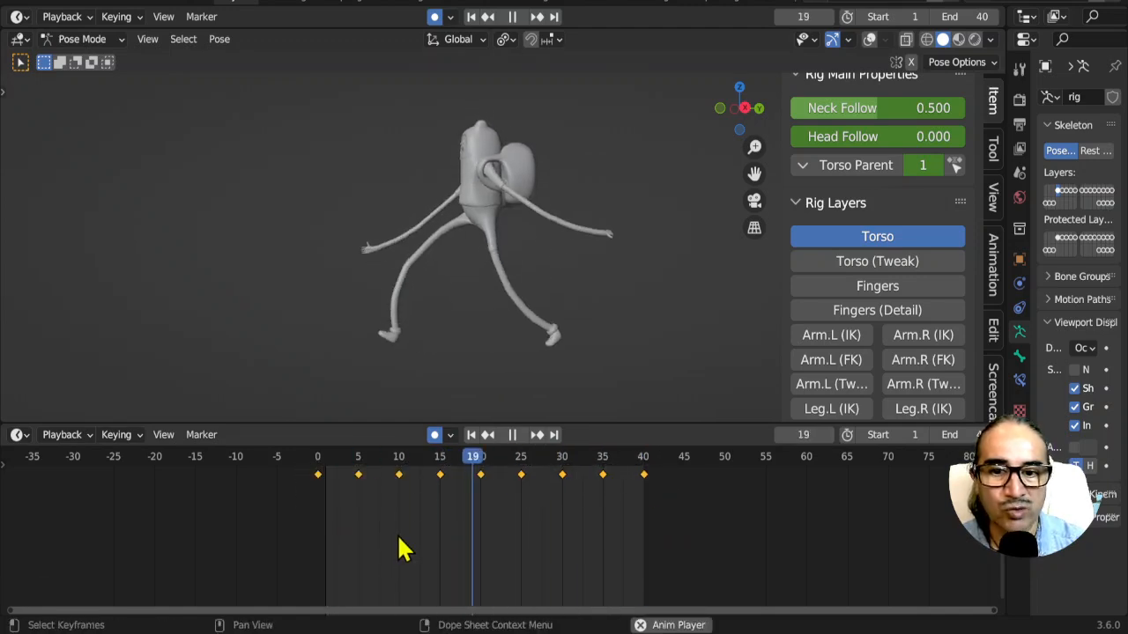
{"action": "middle_click_drag", "start_coordinate": [367, 370], "coordinate": [456, 361]}
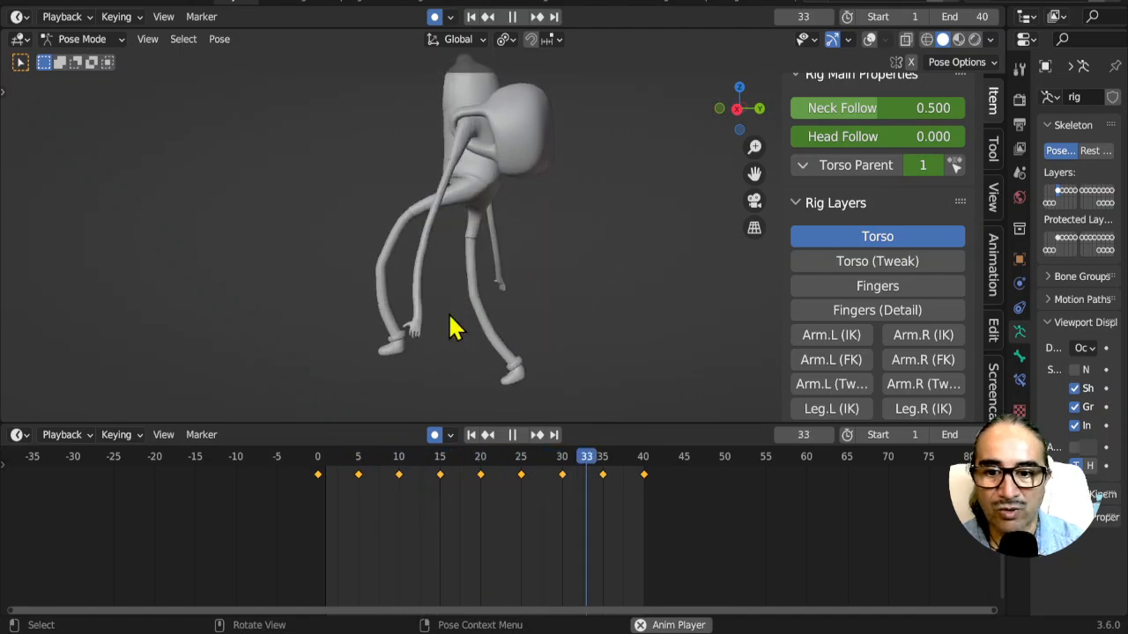
{"action": "middle_click_drag", "start_coordinate": [467, 314], "coordinate": [498, 304]}
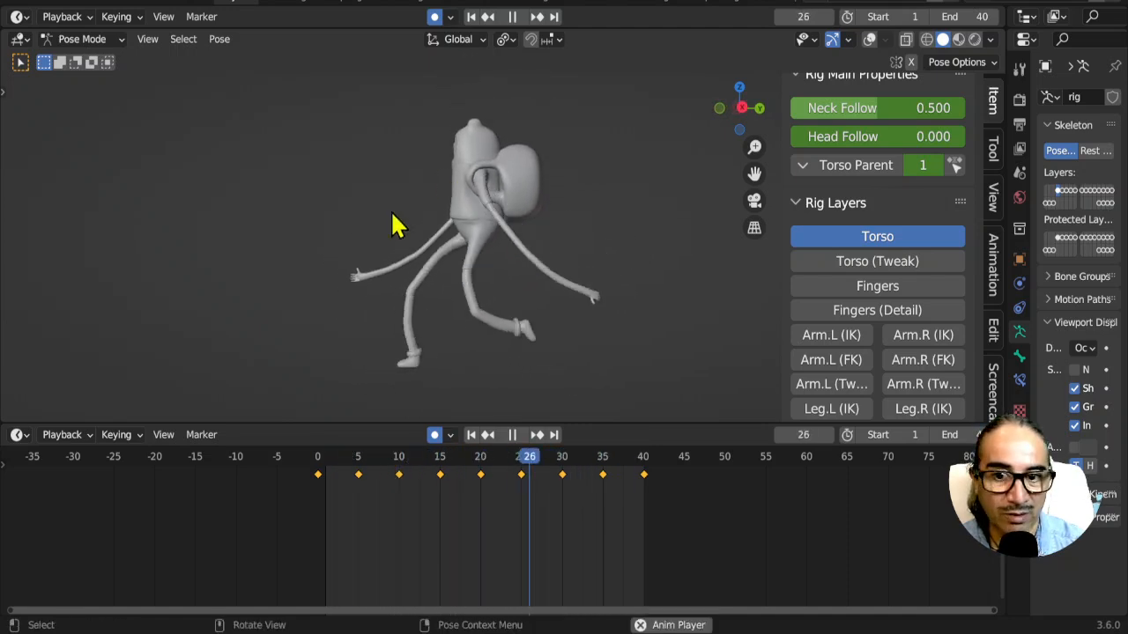